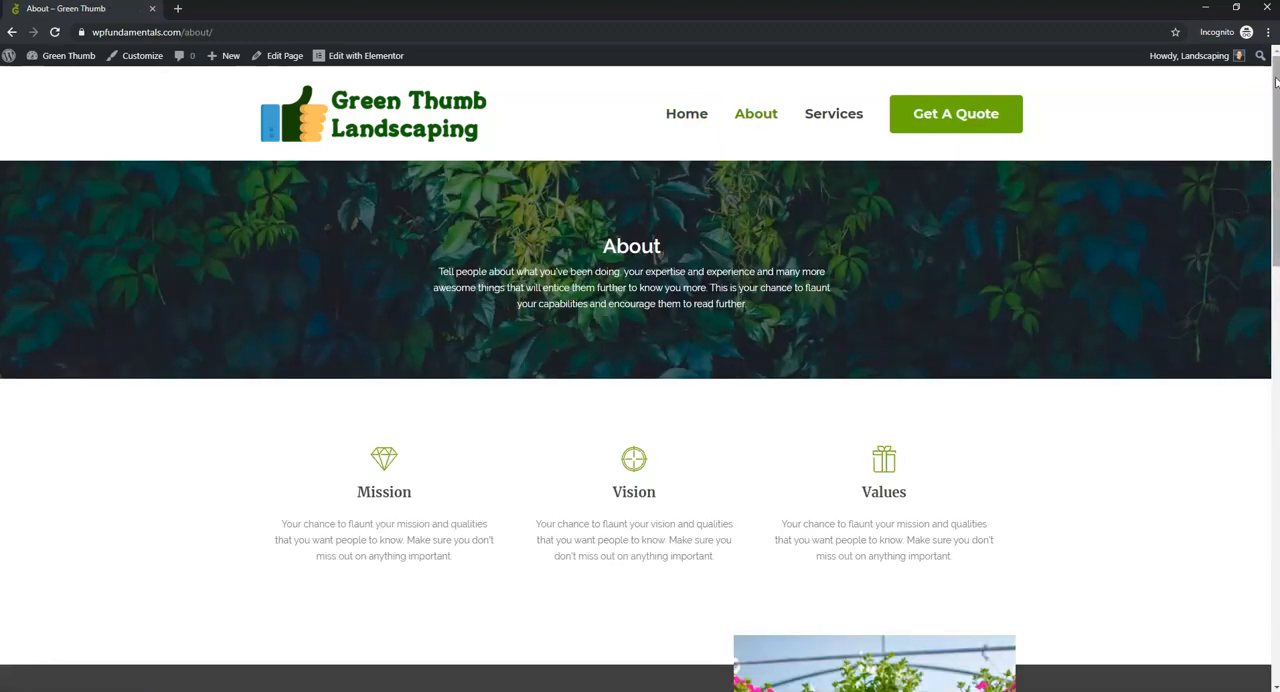
- Look through the demo landscaping site's Services and Get A Quote pages, and return to its home page
mouse_move(1274, 74)
left_mouse_down()
mouse_move(1266, 523)
mouse_move(1266, 329)
mouse_move(1237, 94)
mouse_move(1240, 66)
mouse_move(1270, 78)
mouse_move(1266, 528)
mouse_move(1270, 70)
left_mouse_up()
left_click(837, 114)
left_click(986, 126)
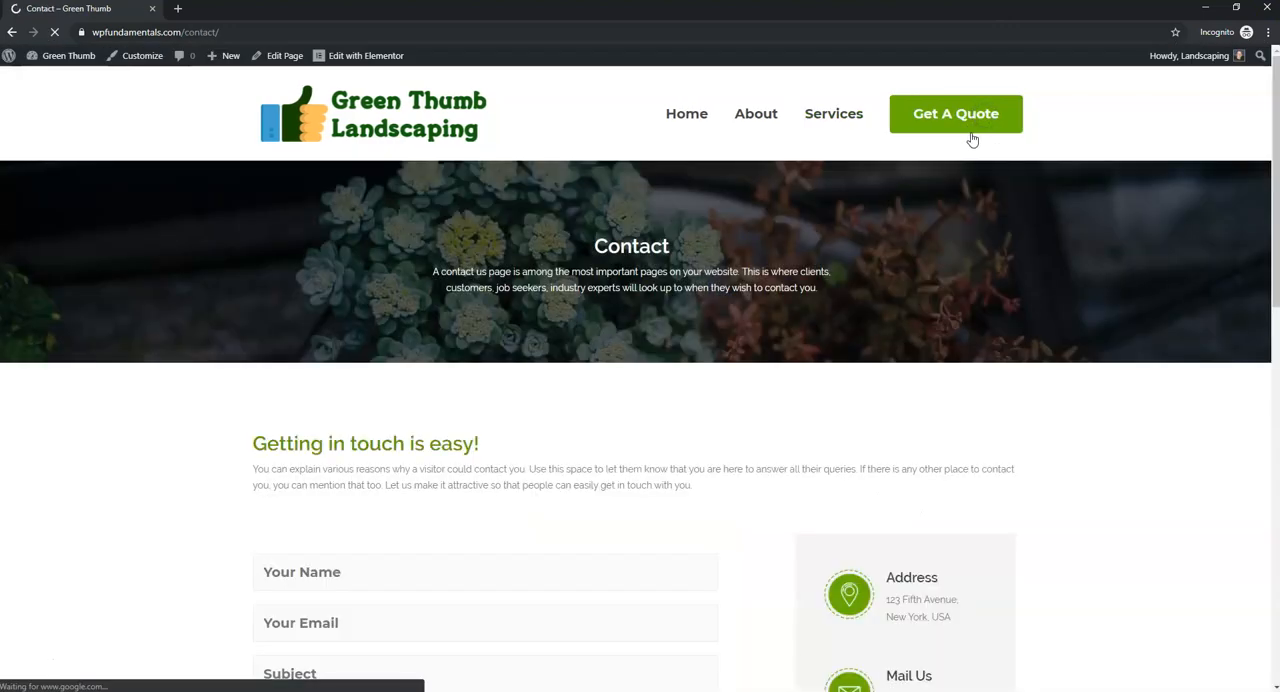
scroll(990, 230, "down", 5)
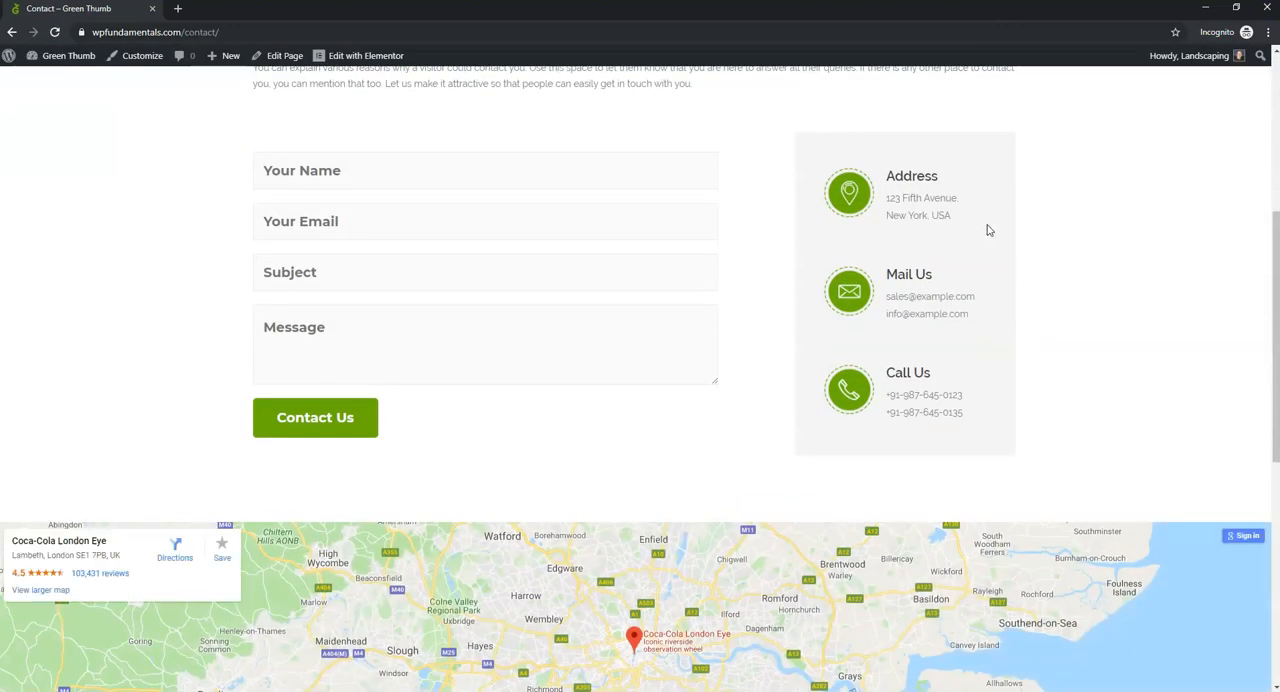
scroll(988, 231, "up", 4)
scroll(988, 231, "up", 2)
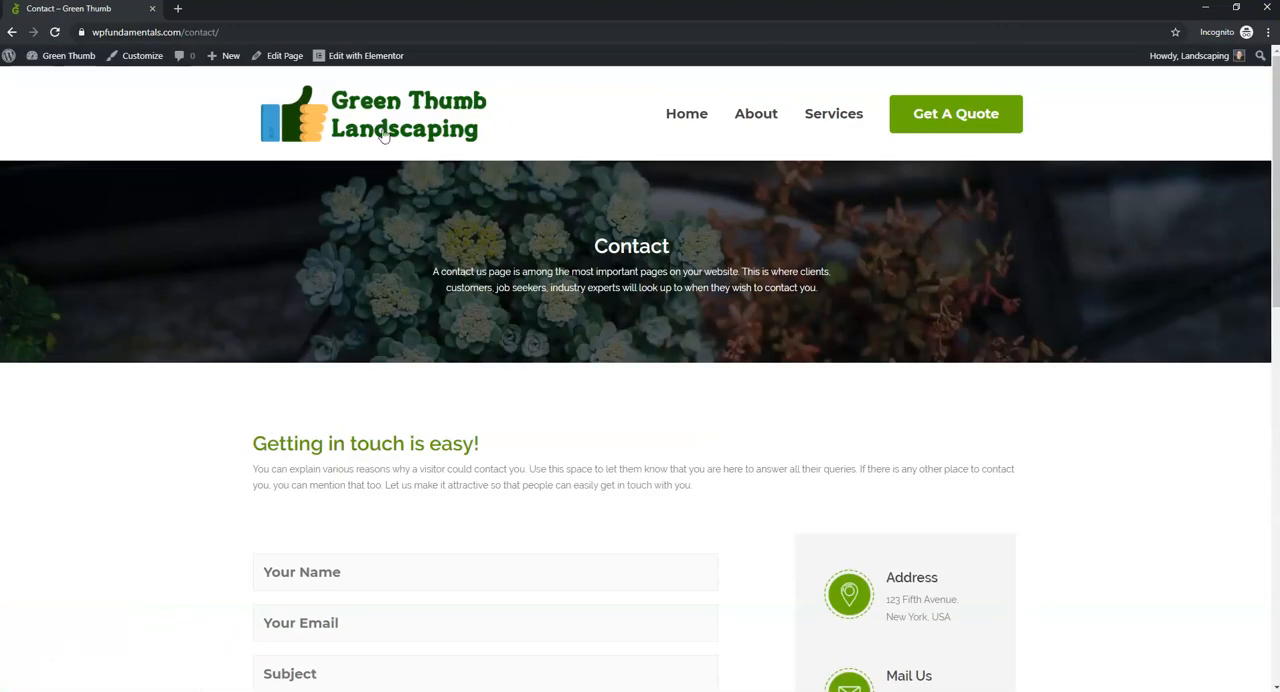
left_click(674, 118)
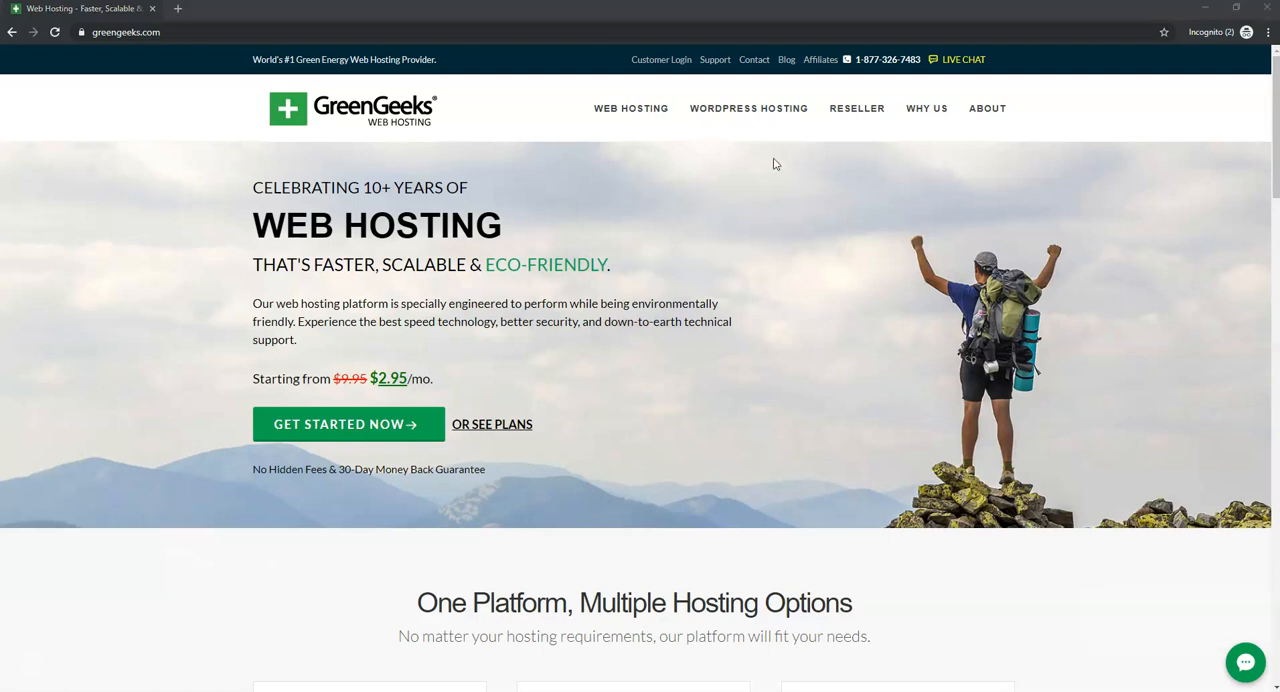
- Compare the prices and included features of the GreenGeeks WordPress hosting plans Ecosite Lite, Pro and Premium
left_click(768, 116)
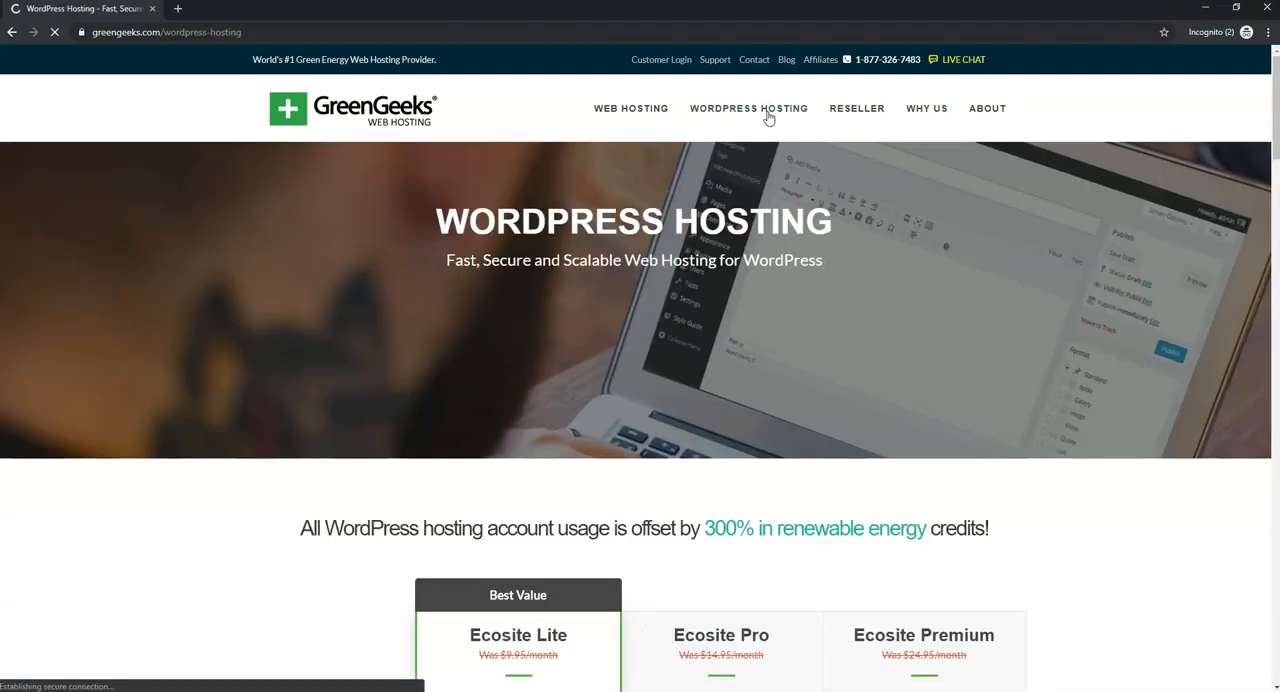
scroll(818, 368, "down", 1)
scroll(818, 368, "down", 3)
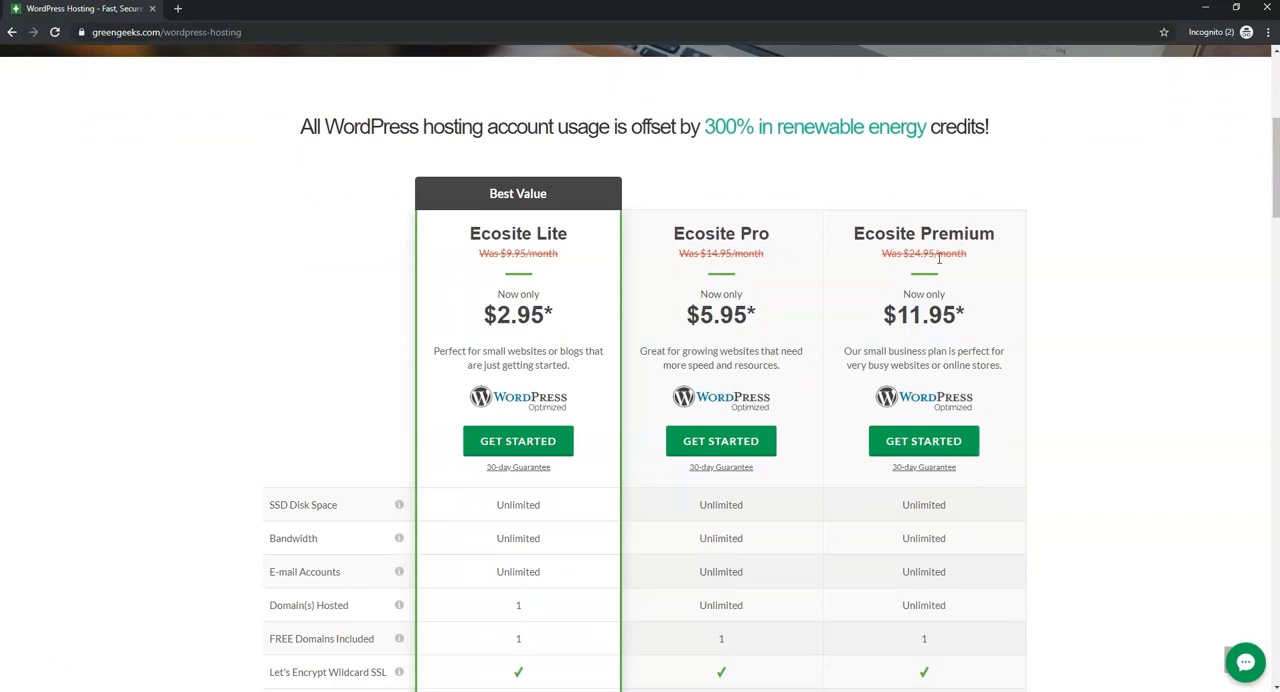
scroll(874, 312, "down", 2)
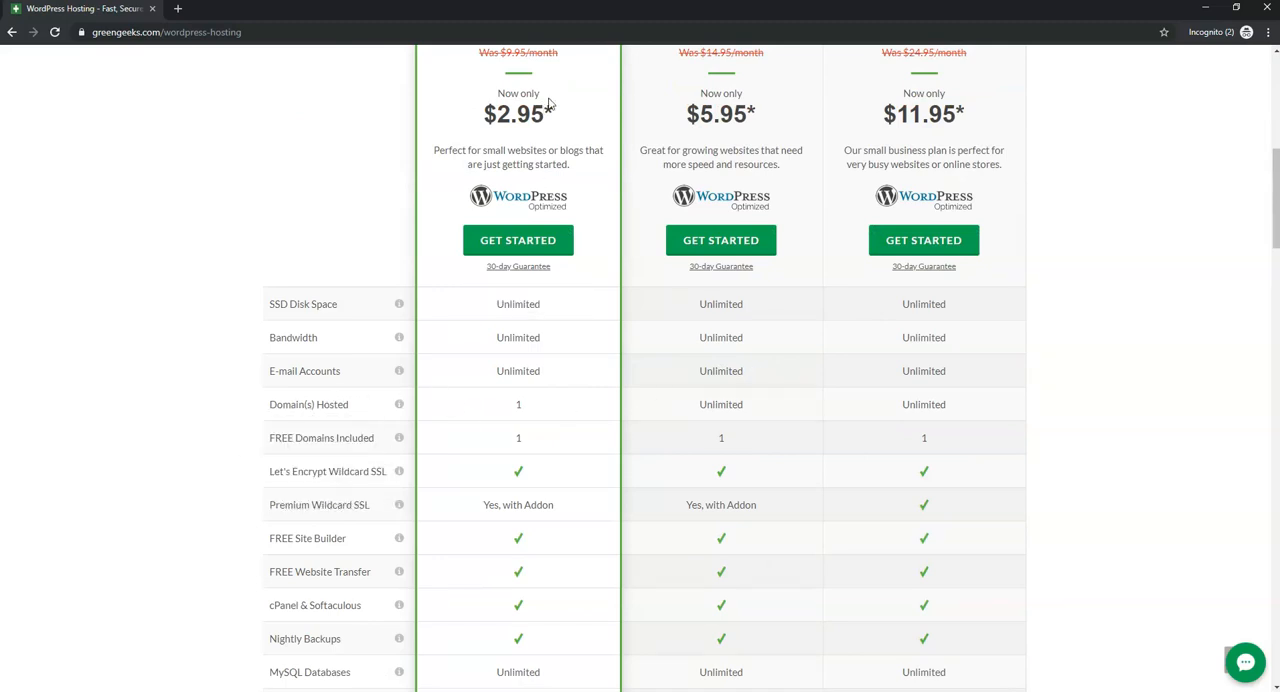
scroll(548, 104, "up", 1)
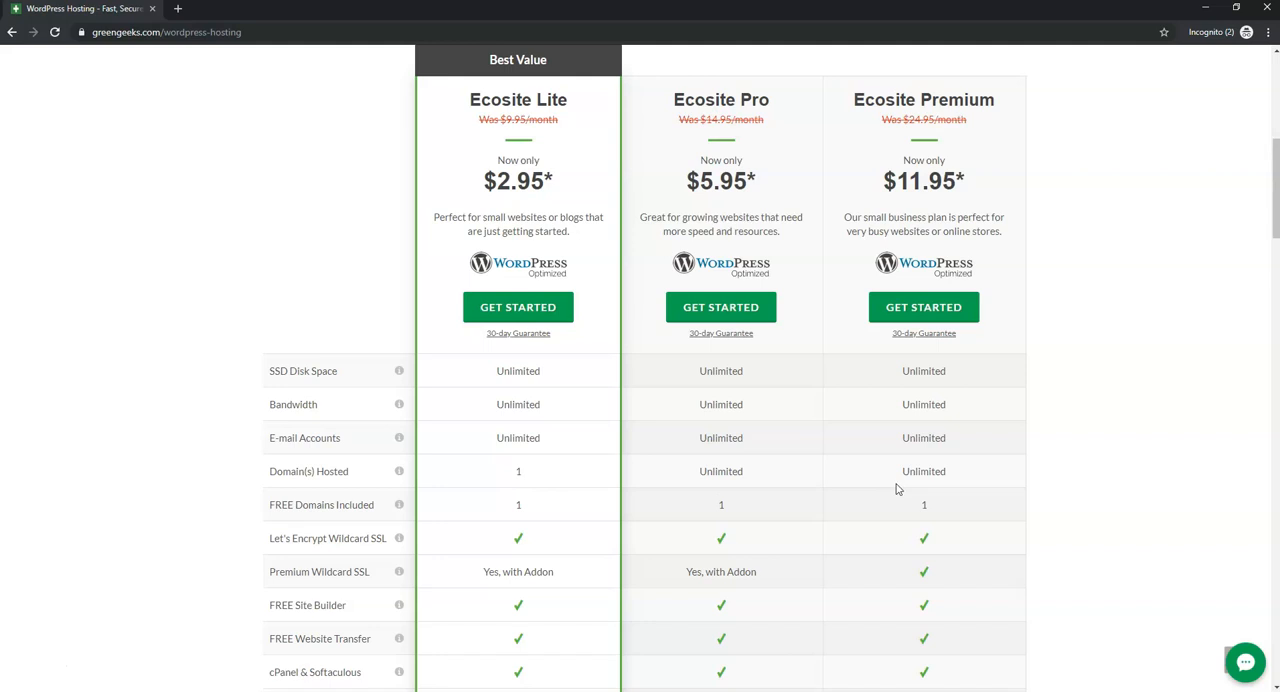
scroll(814, 506, "down", 3)
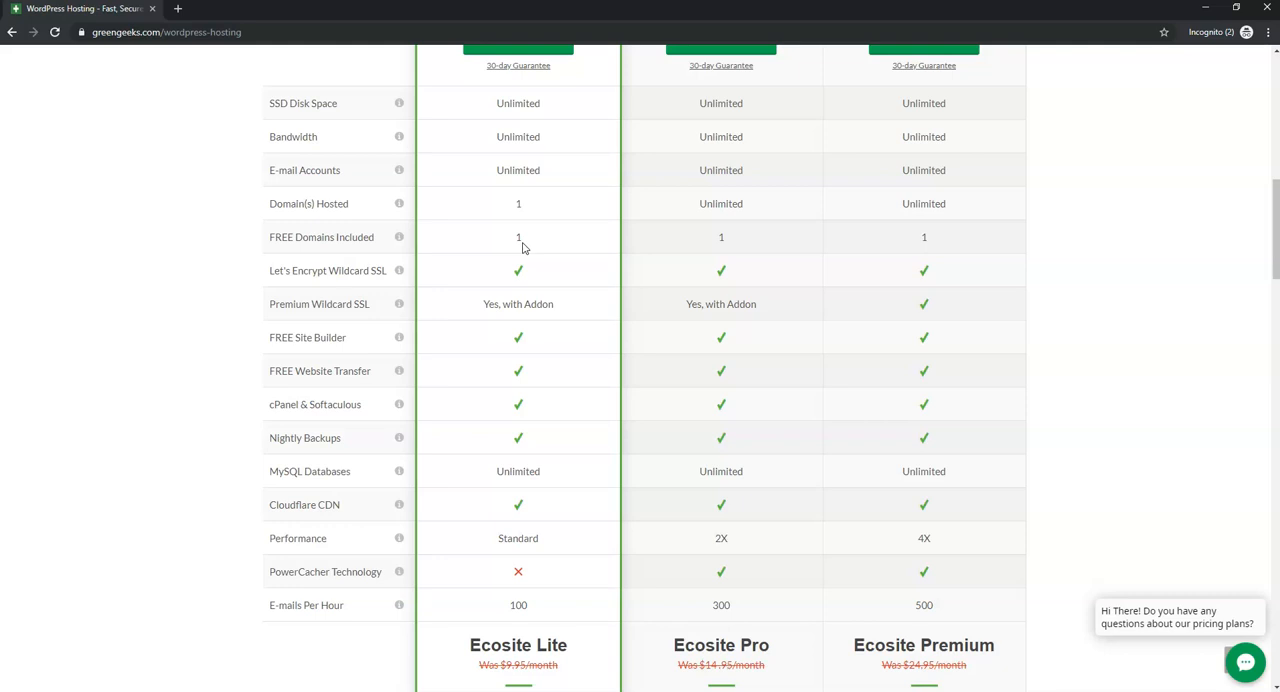
scroll(543, 257, "down", 2)
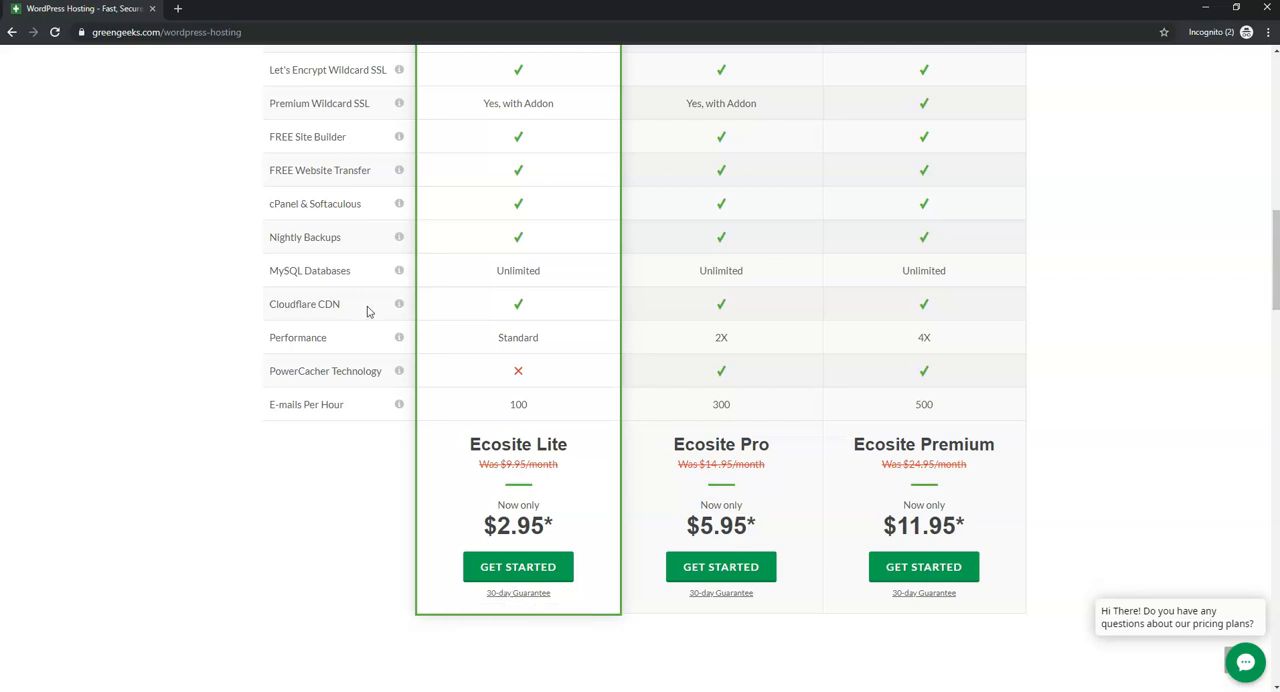
mouse_move(392, 310)
scroll(641, 316, "up", 2)
scroll(642, 317, "up", 3)
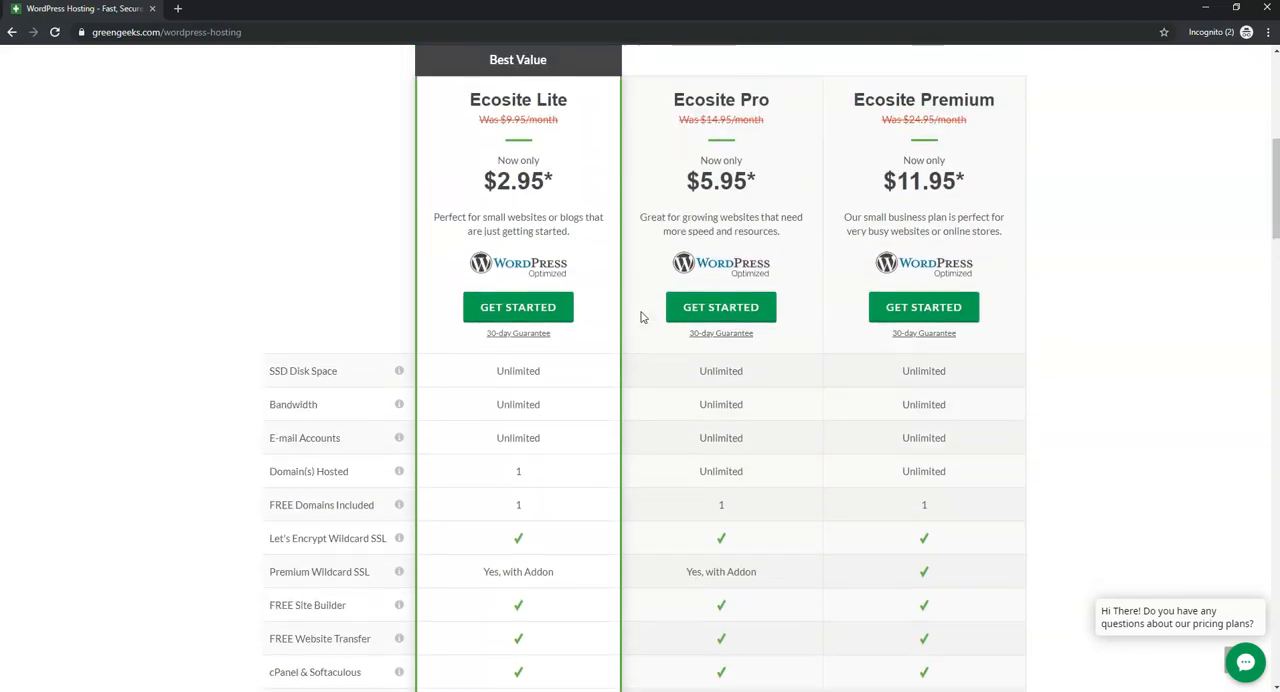
scroll(641, 317, "up", 1)
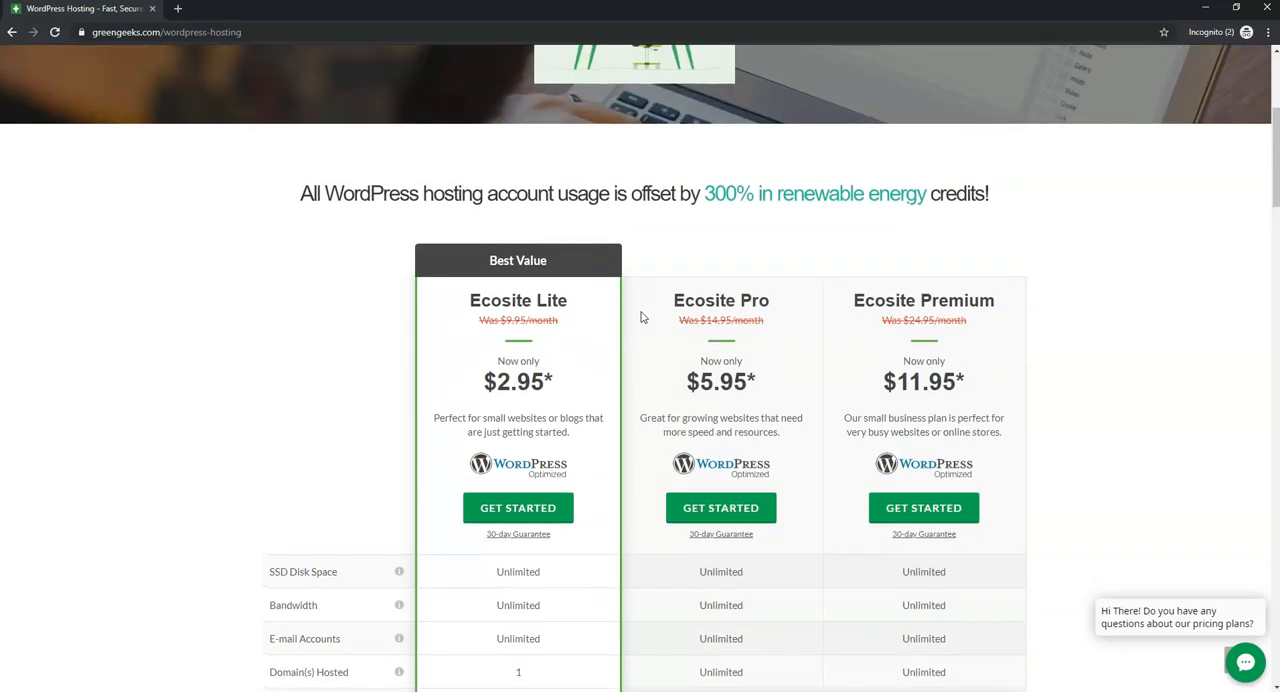
scroll(641, 317, "down", 7)
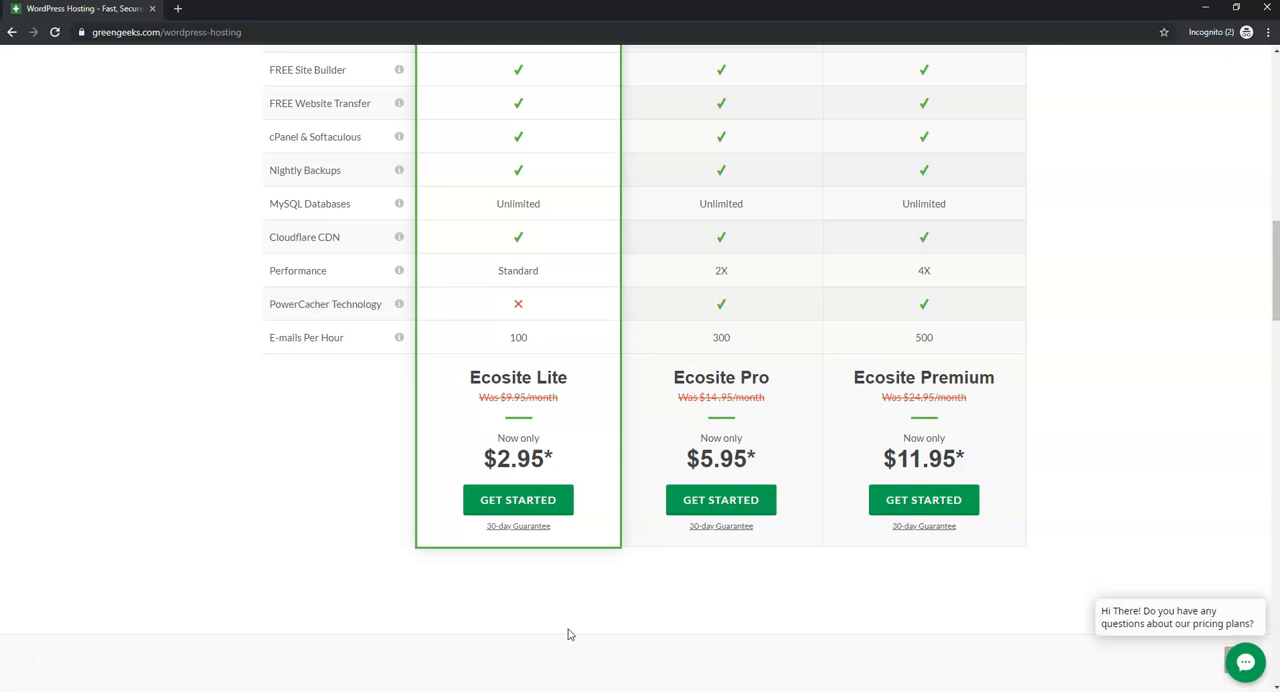
- Start an order for the Ecosite Lite plan and check the availability of the new domain terrificwp.com
left_click(540, 506)
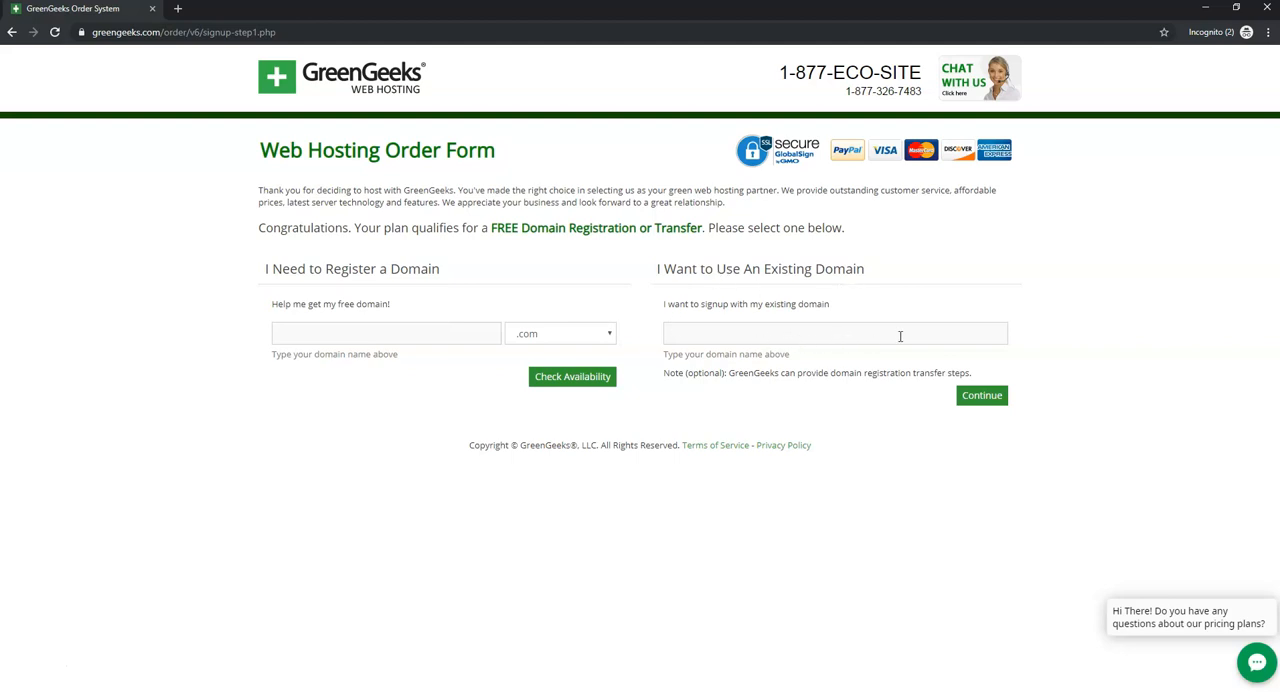
left_click(370, 330)
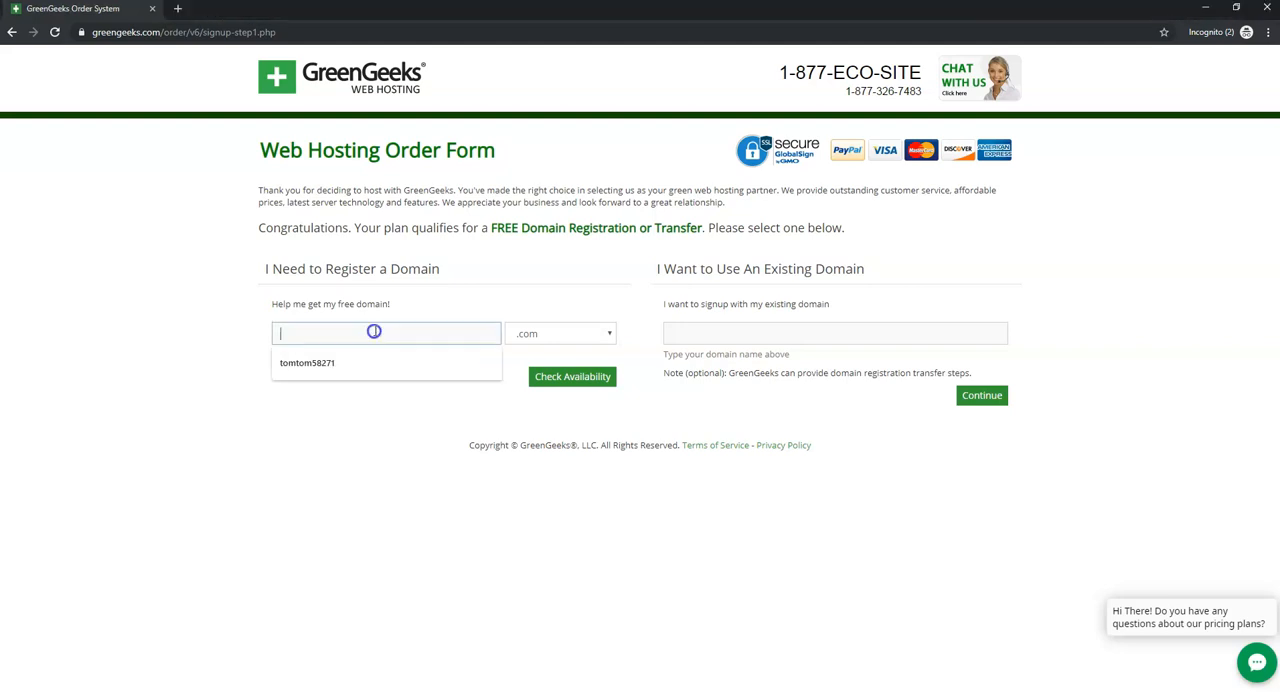
type("terrificwp")
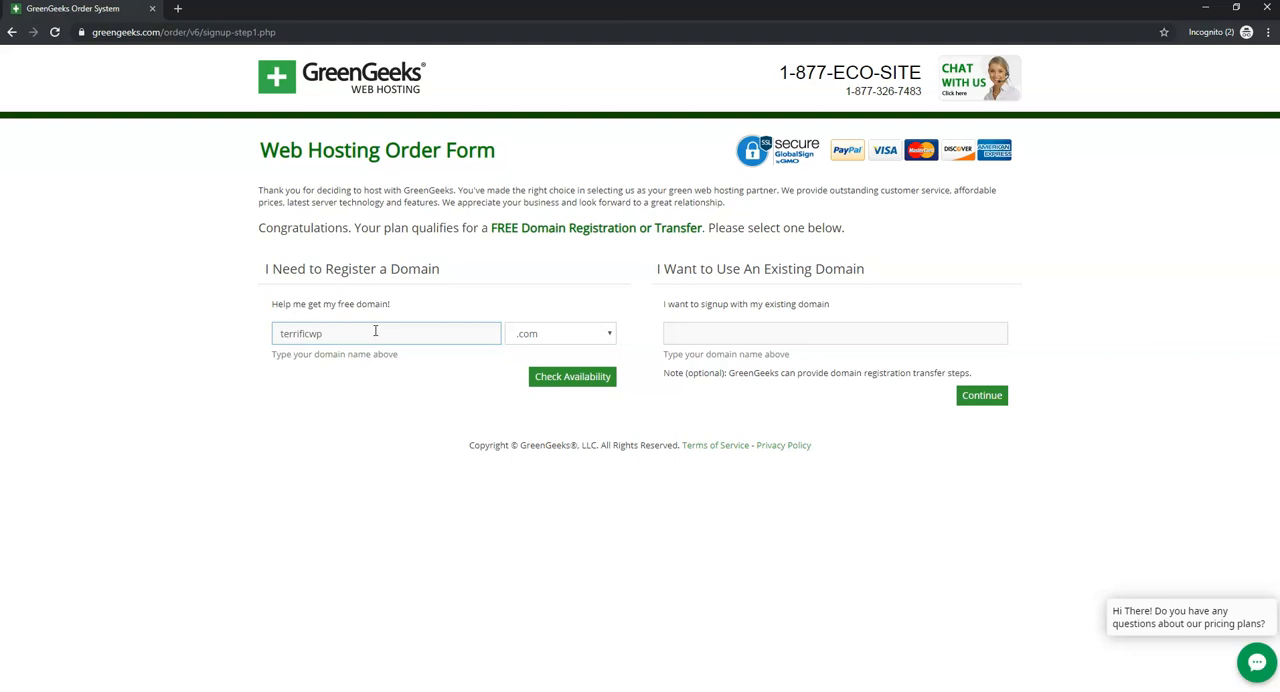
left_click(586, 378)
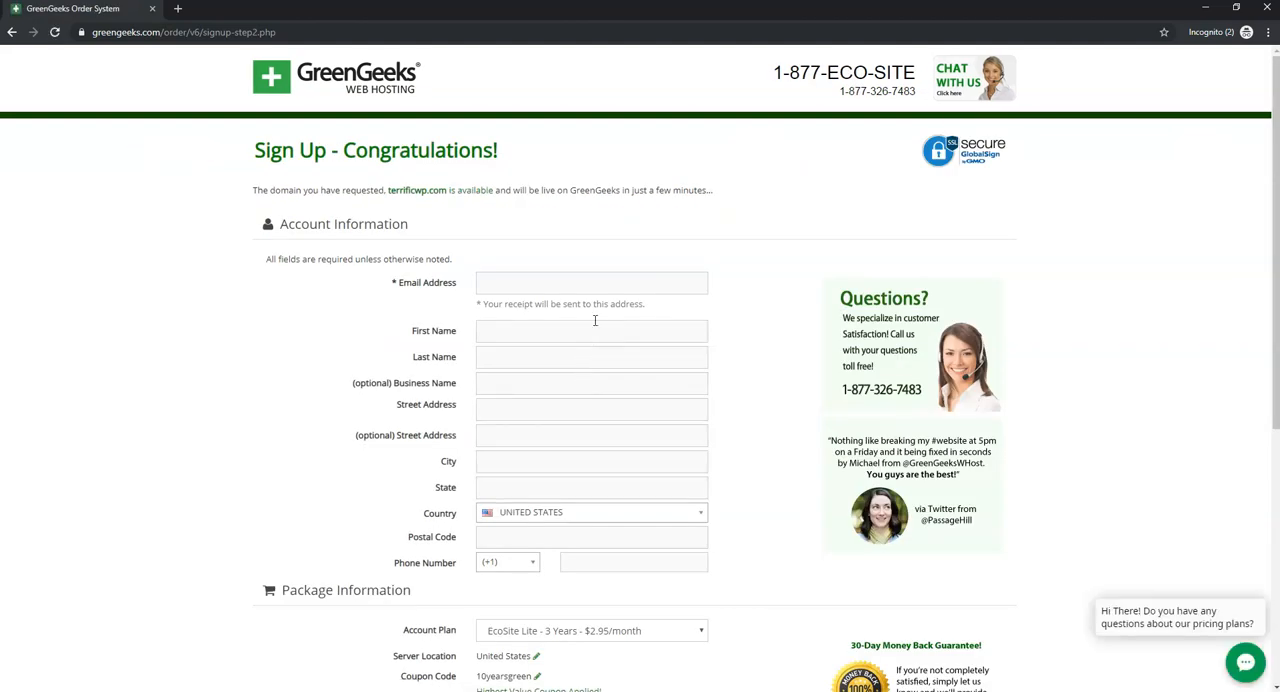
- Switch the account plan to EcoSite Lite yearly at $4.95/month and set it back to 3 years at $2.95/month
scroll(586, 309, "down", 3)
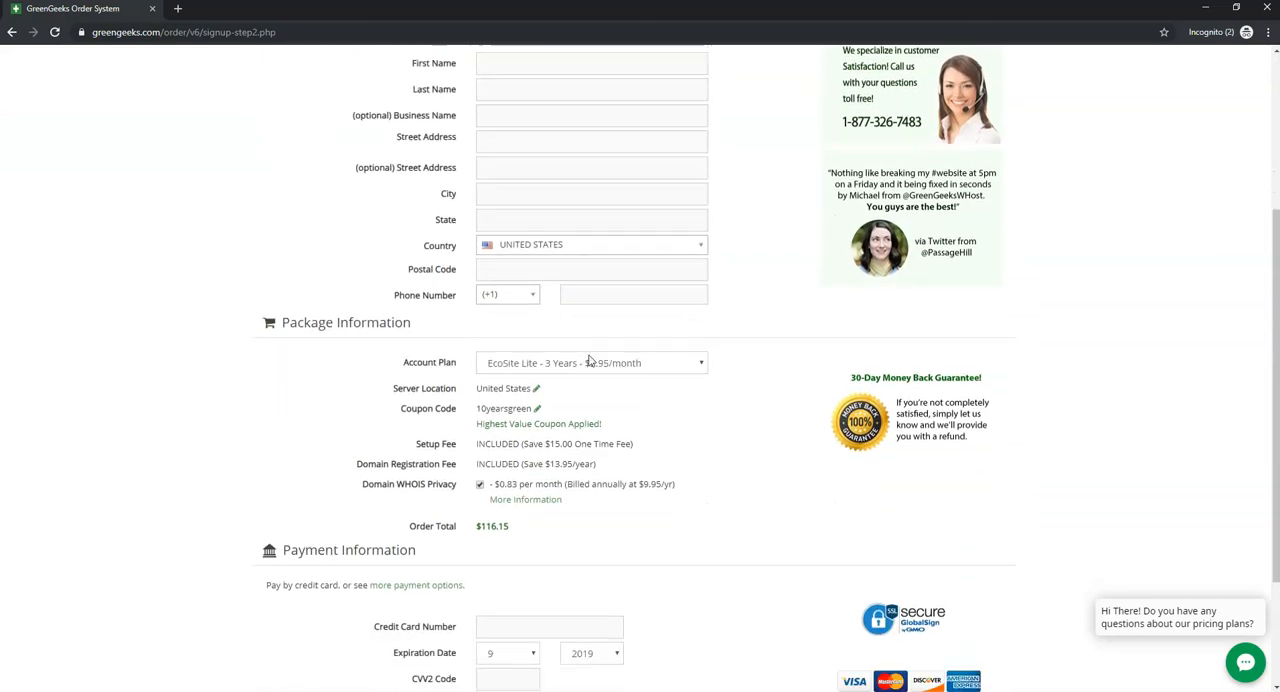
scroll(717, 421, "down", 1)
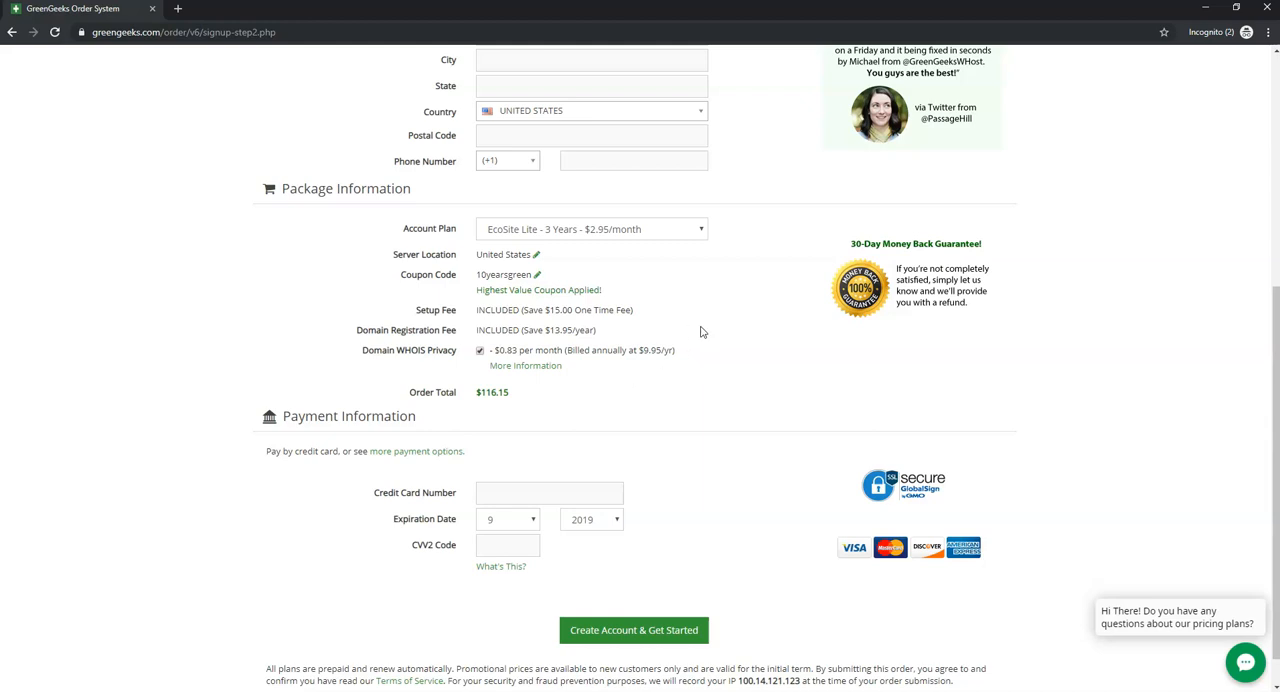
left_click(693, 232)
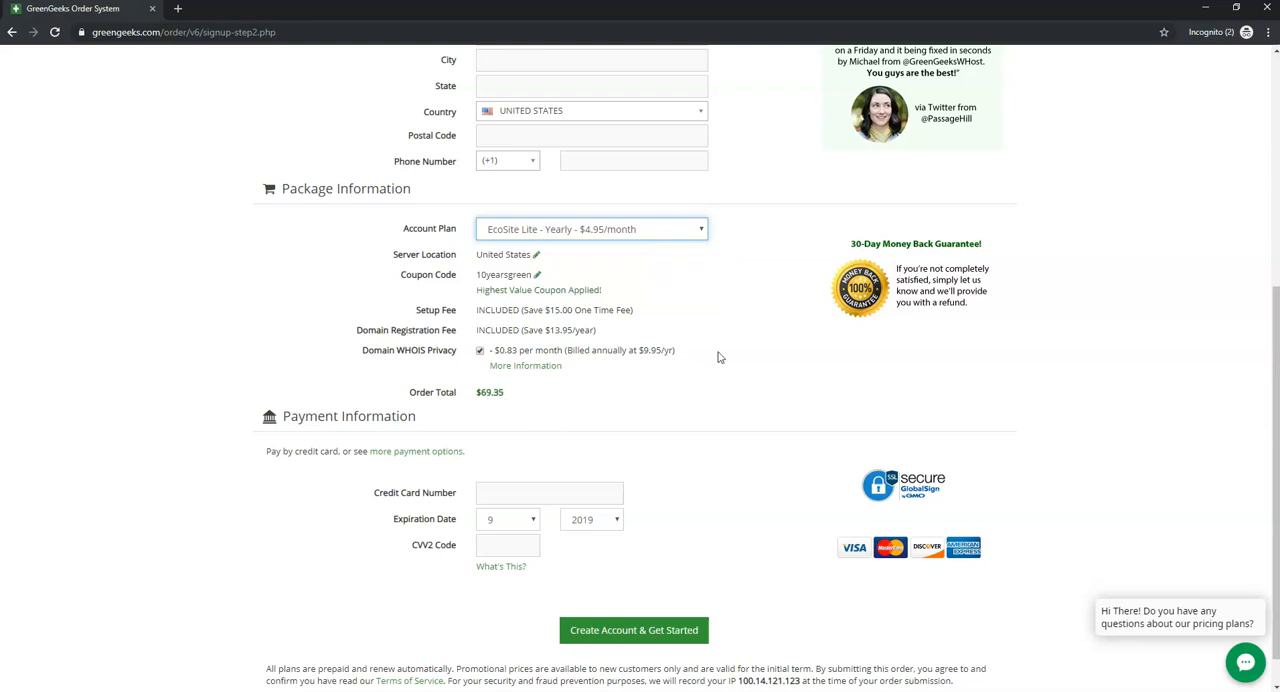
left_click(698, 238)
left_click(651, 253)
scroll(766, 374, "down", 1)
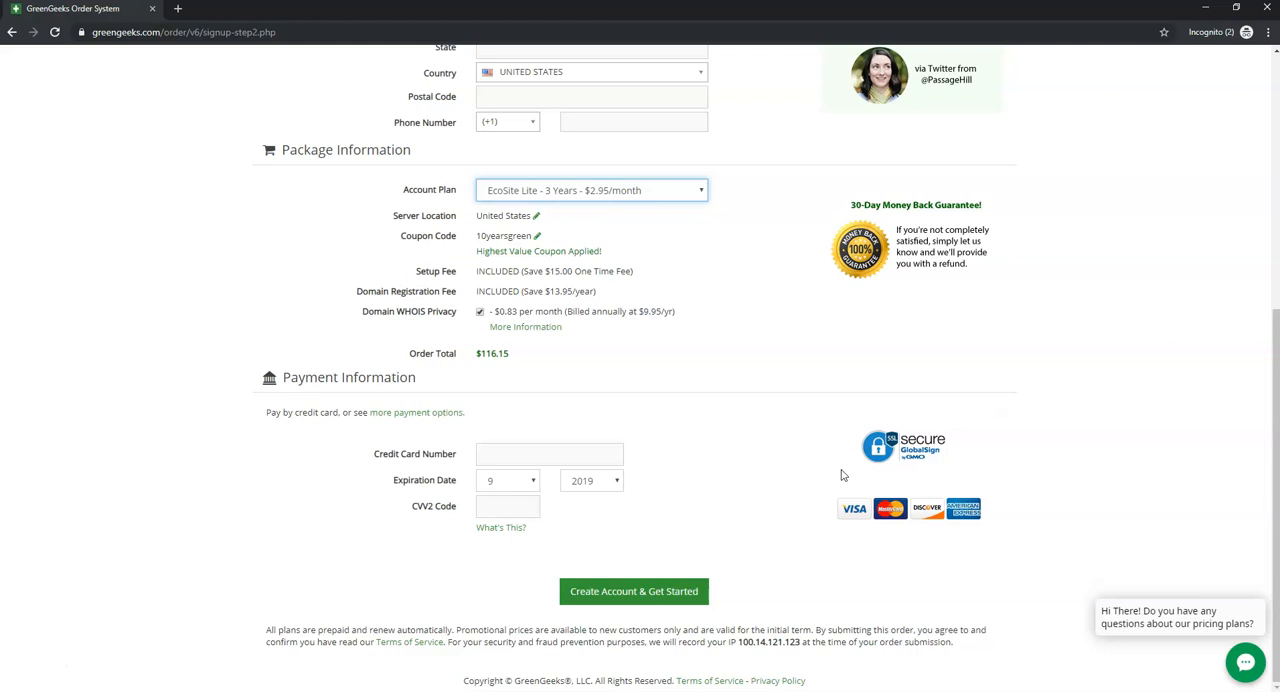
scroll(780, 466, "up", 5)
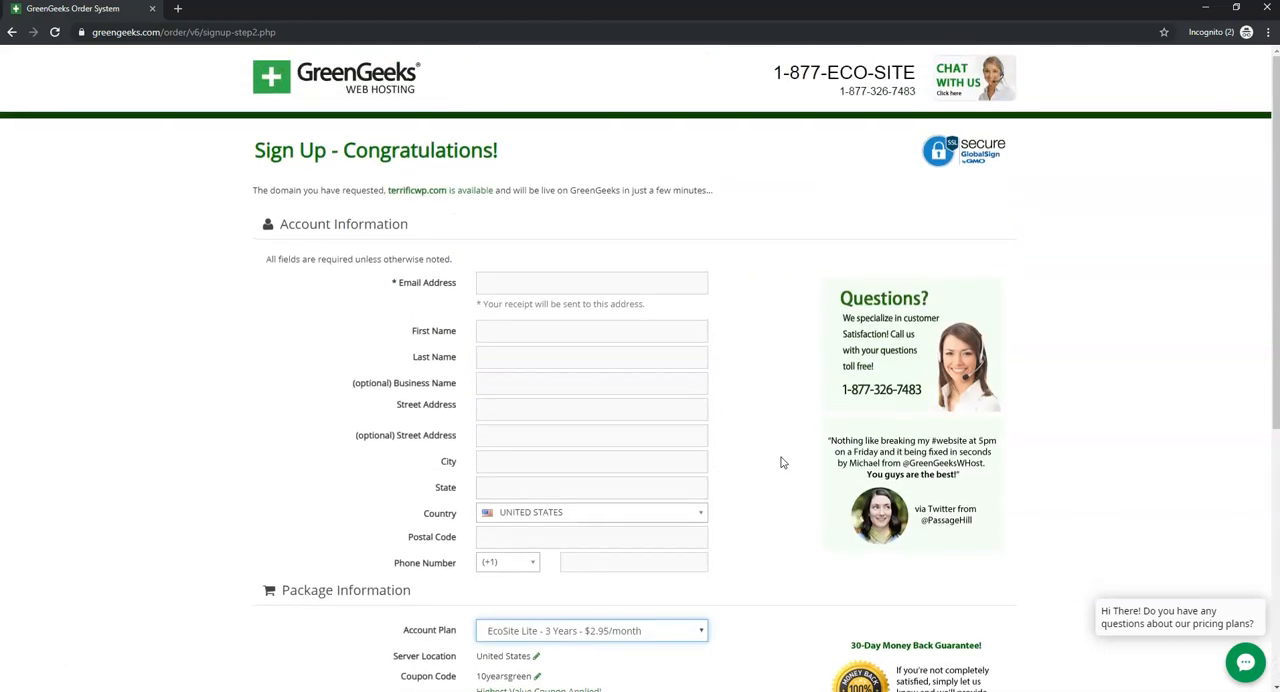
- Go to the GreenGeeks customer login and sign in with the account e-mail and password
left_click(375, 95)
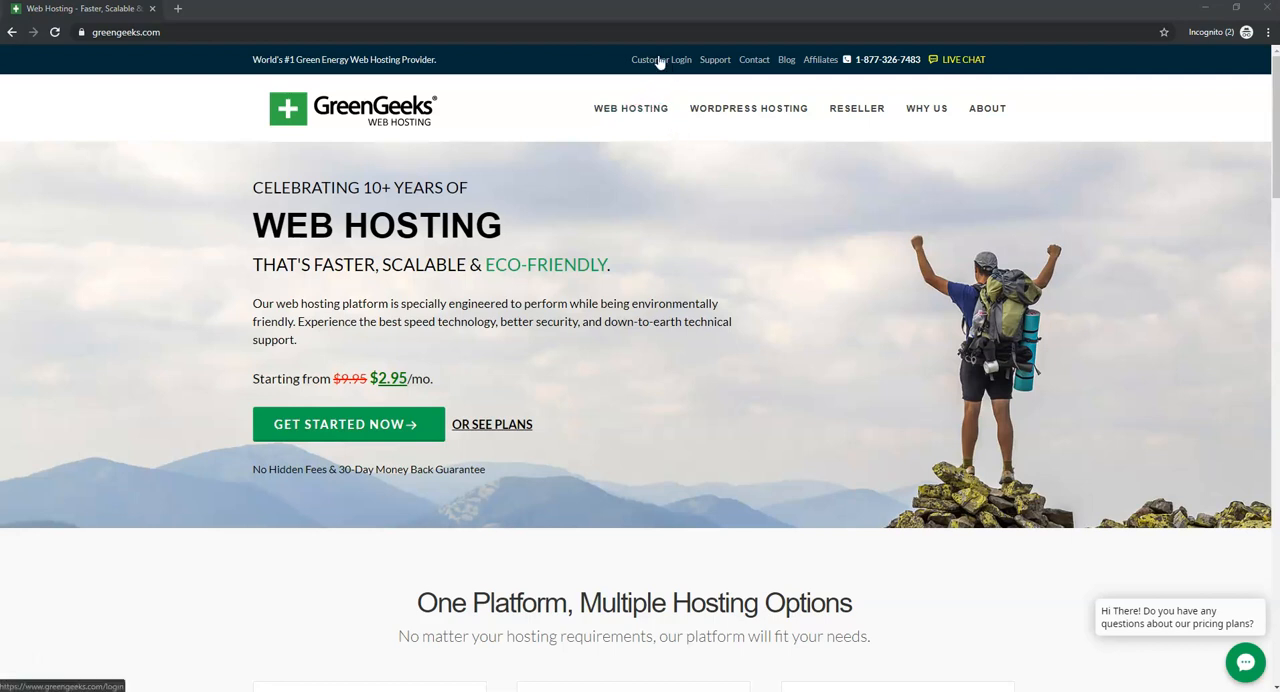
left_click(660, 62)
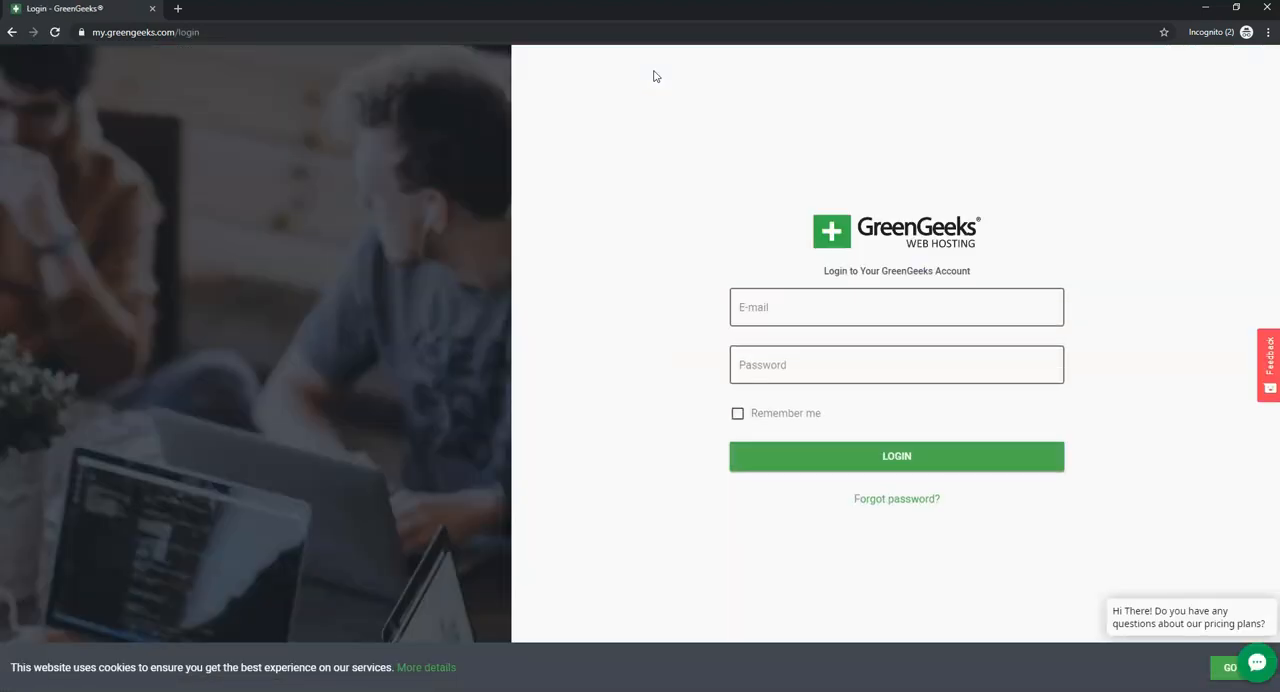
left_click(826, 311)
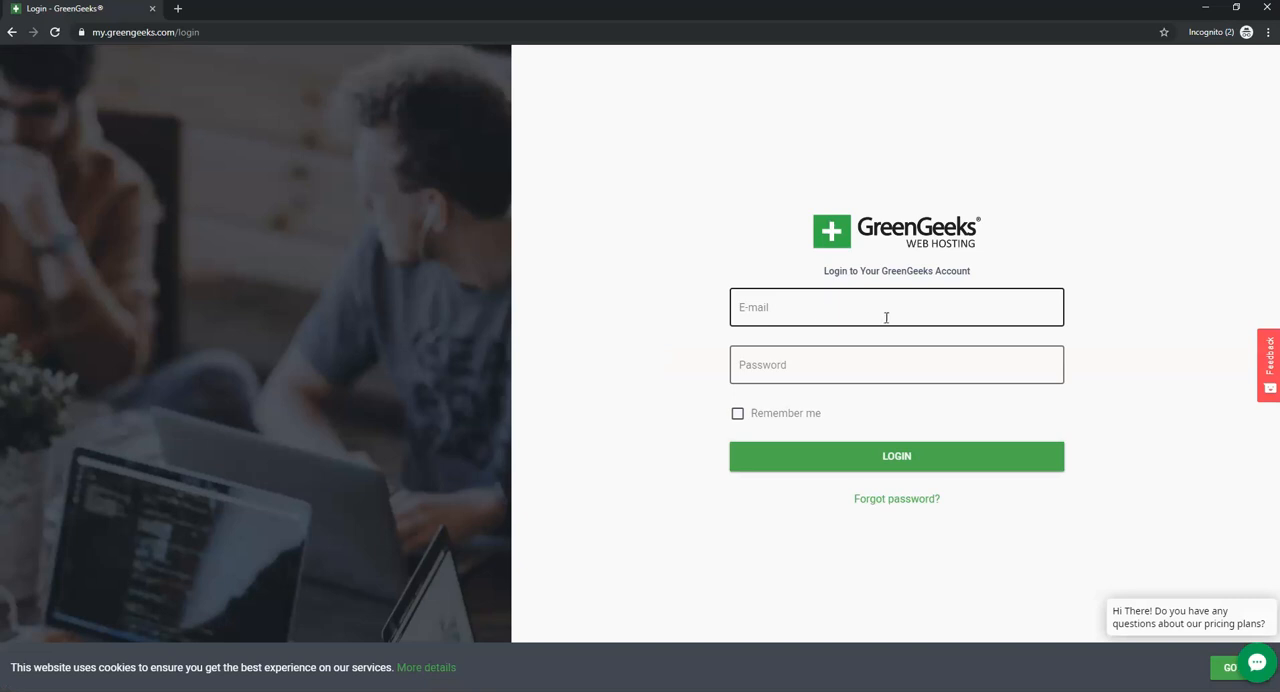
left_click(816, 316)
left_click(843, 366)
type("************")
key("Return")
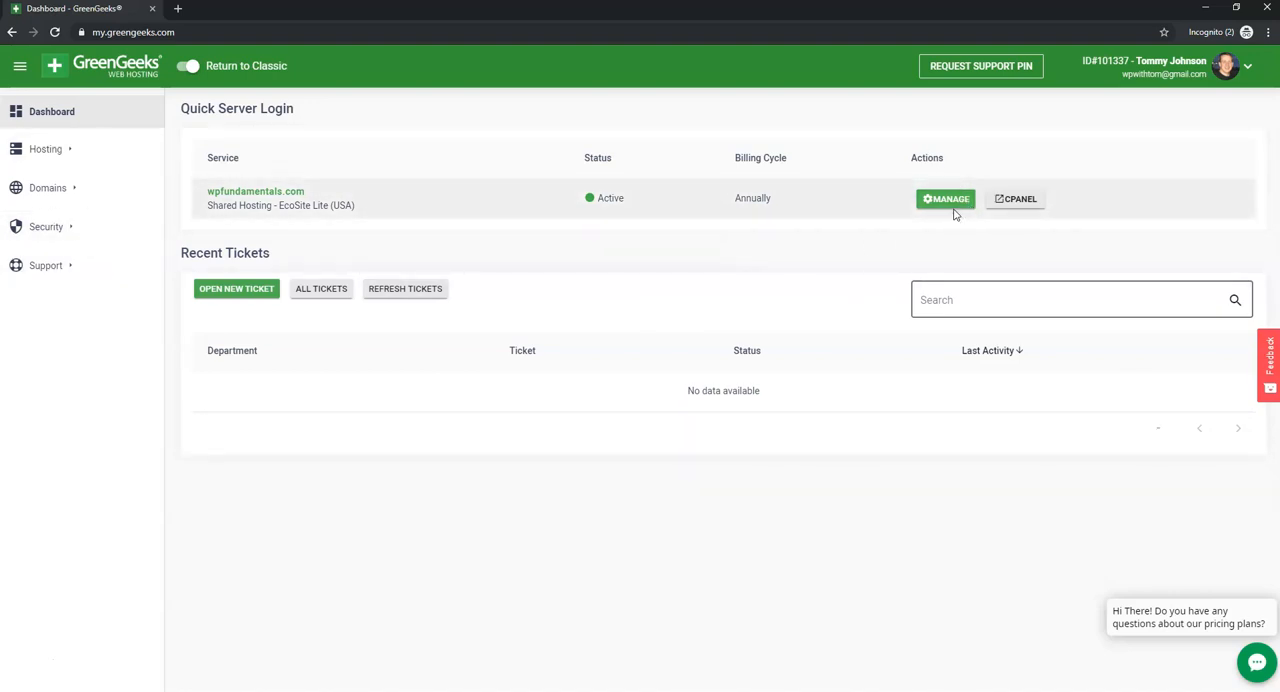
- Open cPanel for the wpfundamentals.com hosting service and start a new WordPress installation with Softaculous
left_click(1038, 207)
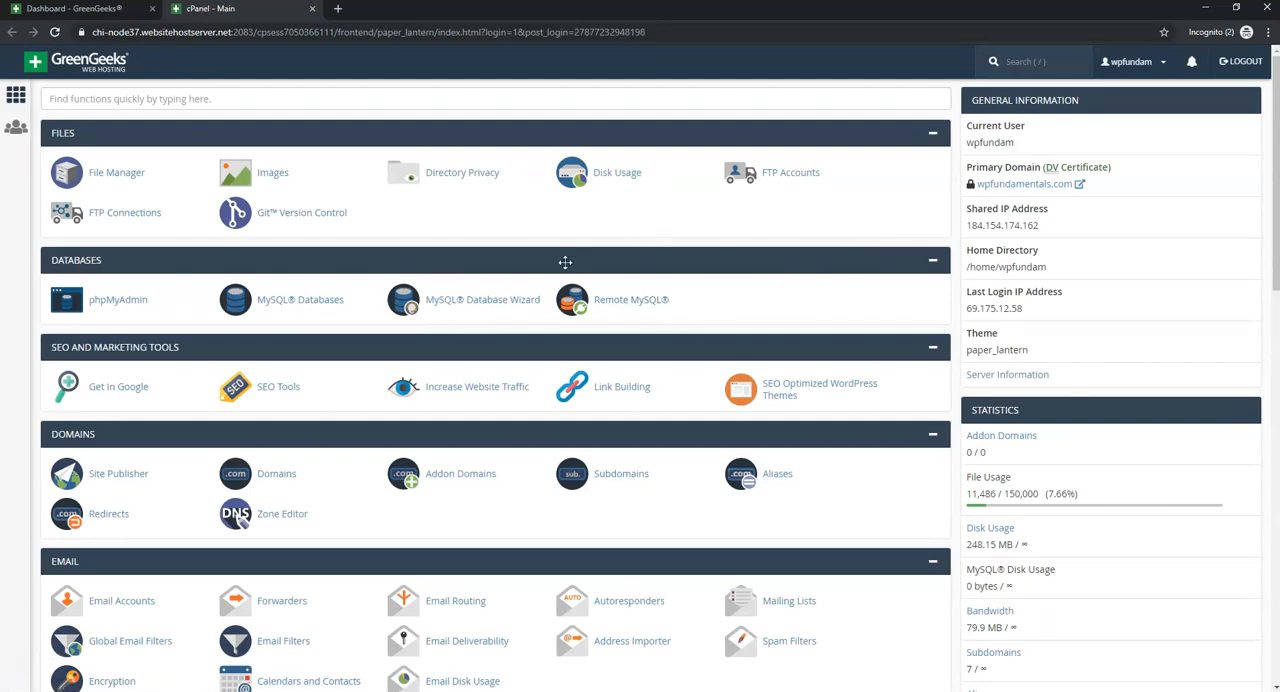
scroll(470, 284, "down", 1)
scroll(447, 285, "down", 12)
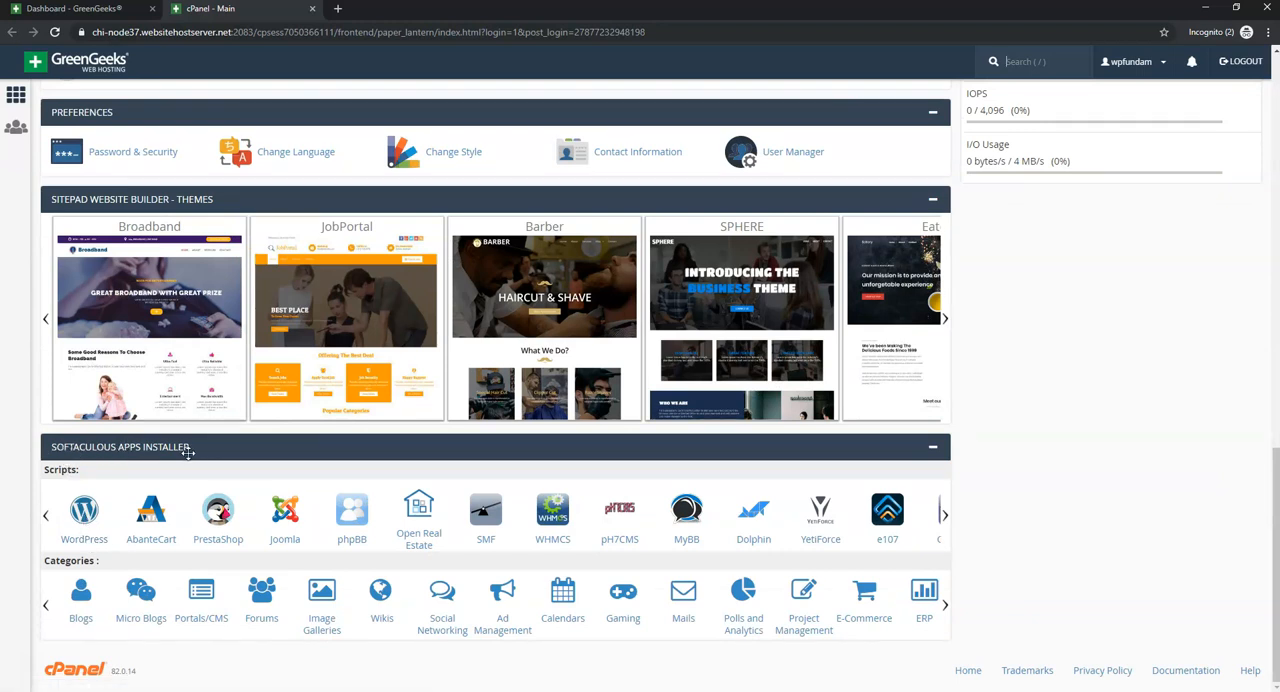
left_click(95, 520)
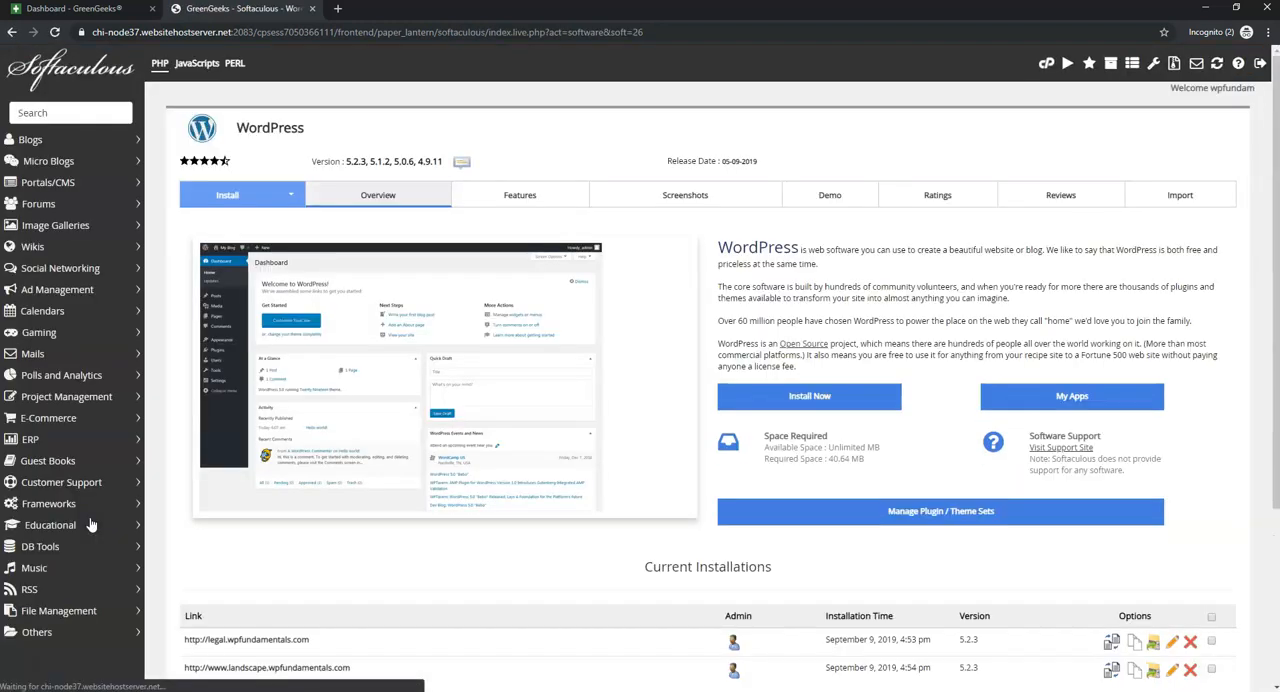
left_click(815, 397)
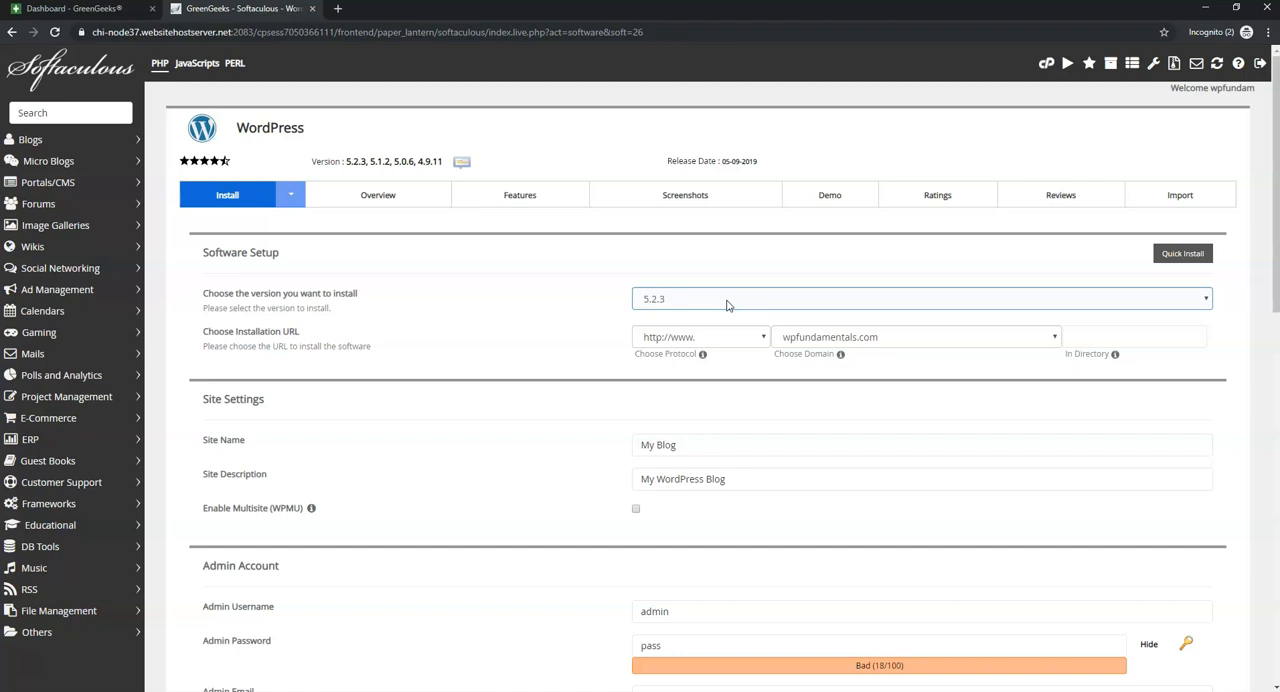
left_click(758, 337)
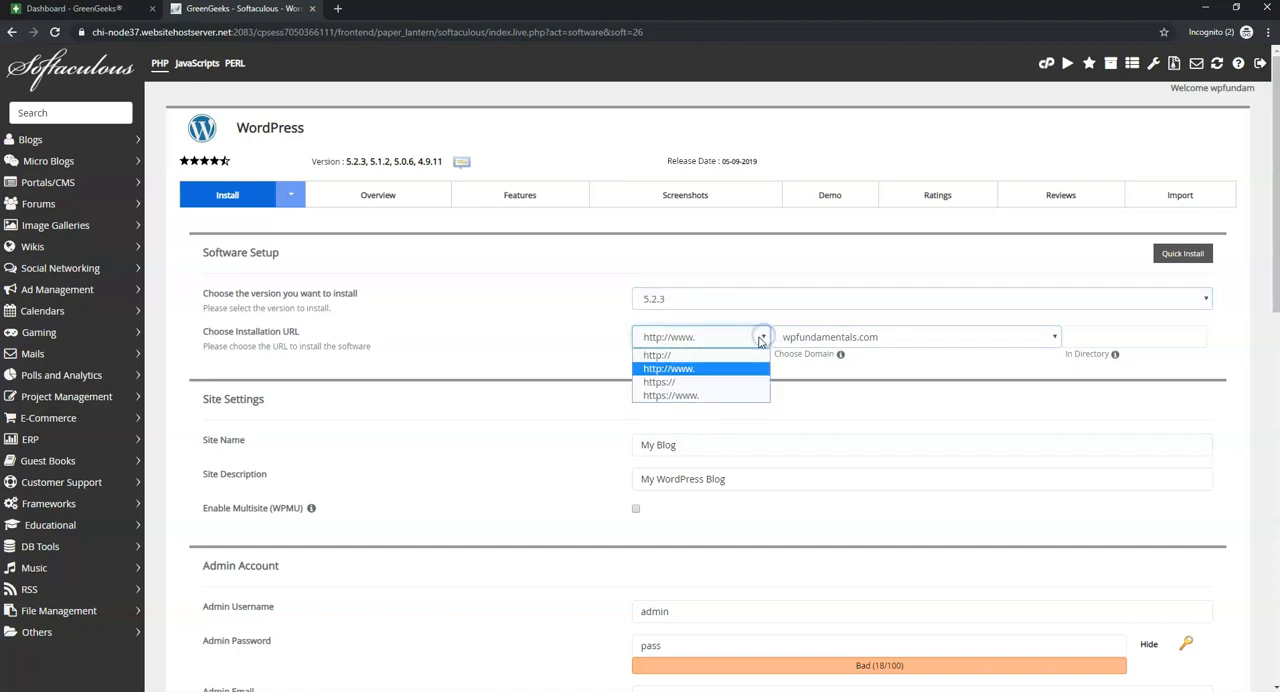
left_click(739, 387)
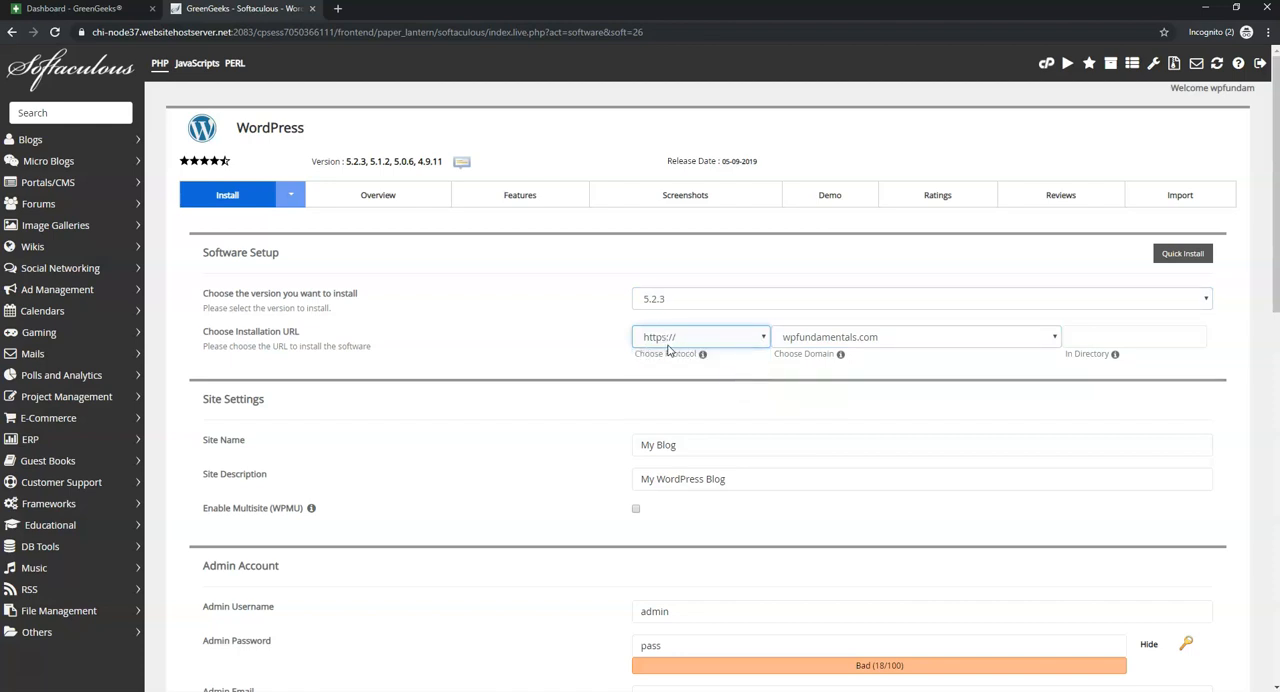
mouse_move(702, 358)
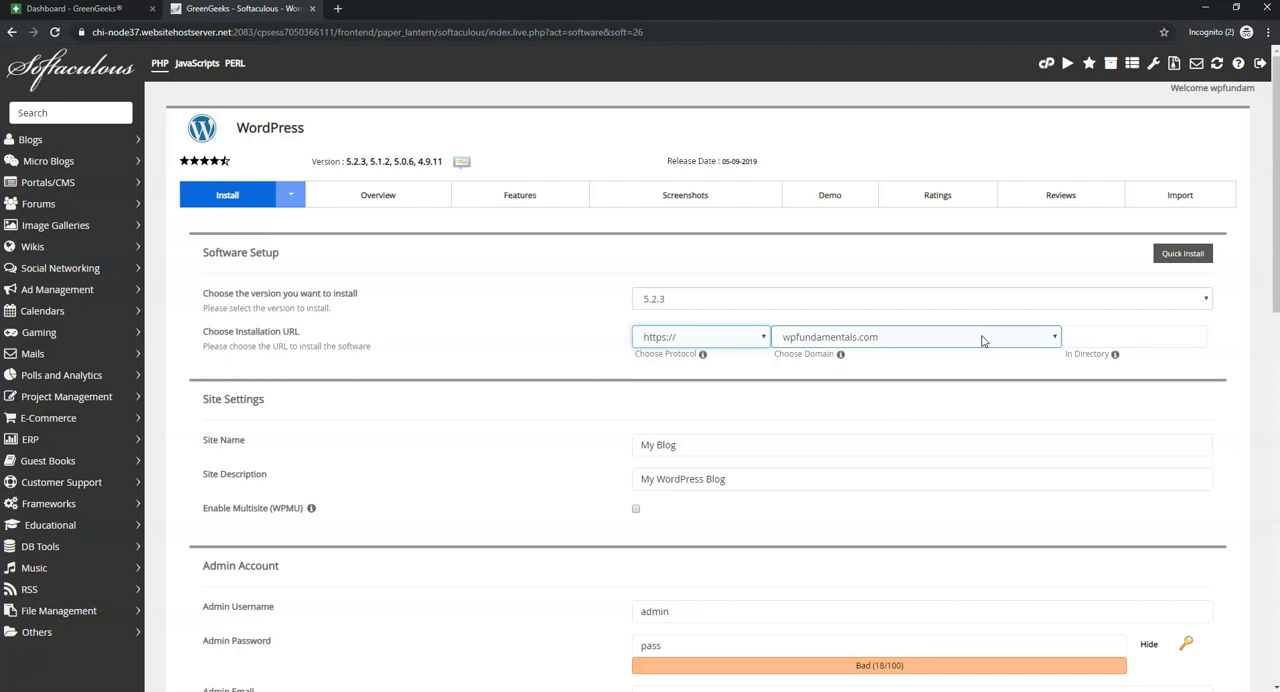
mouse_move(840, 354)
left_click(685, 444)
left_click_drag(685, 444, 580, 440)
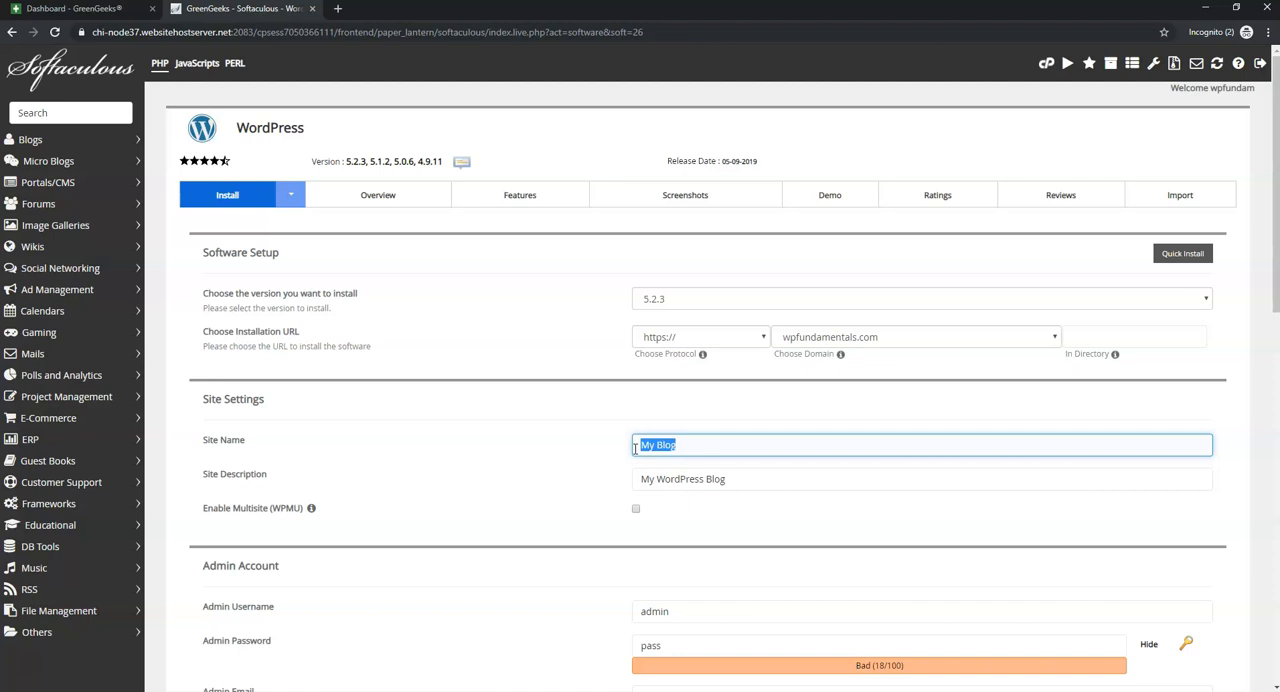
left_click(601, 473)
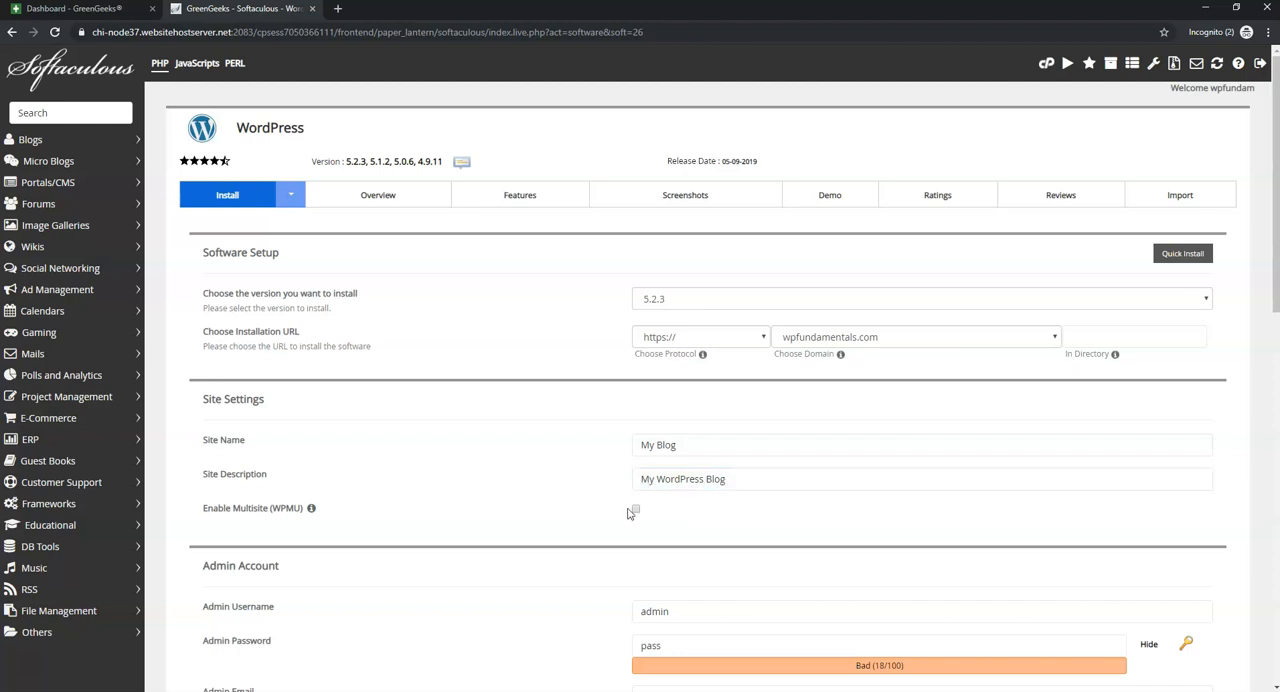
- Set the WordPress admin username to Landscaping and enter the admin password
scroll(590, 507, "down", 3)
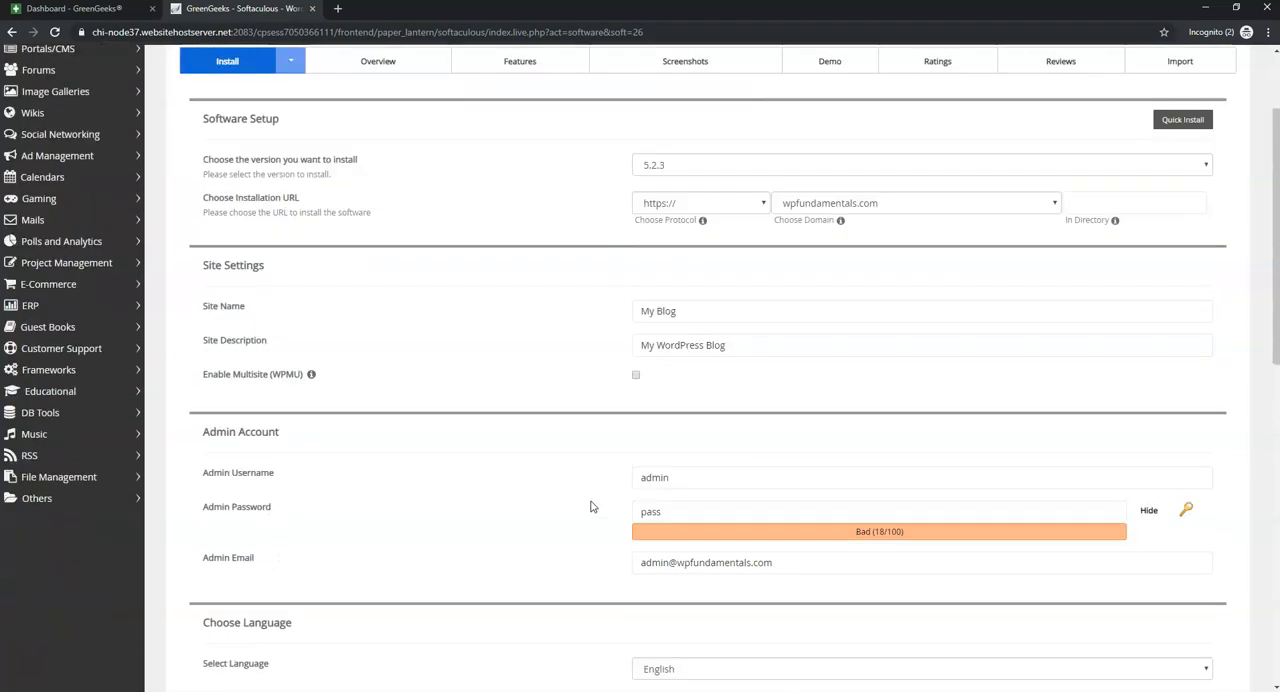
left_click(720, 278)
double_click(724, 278)
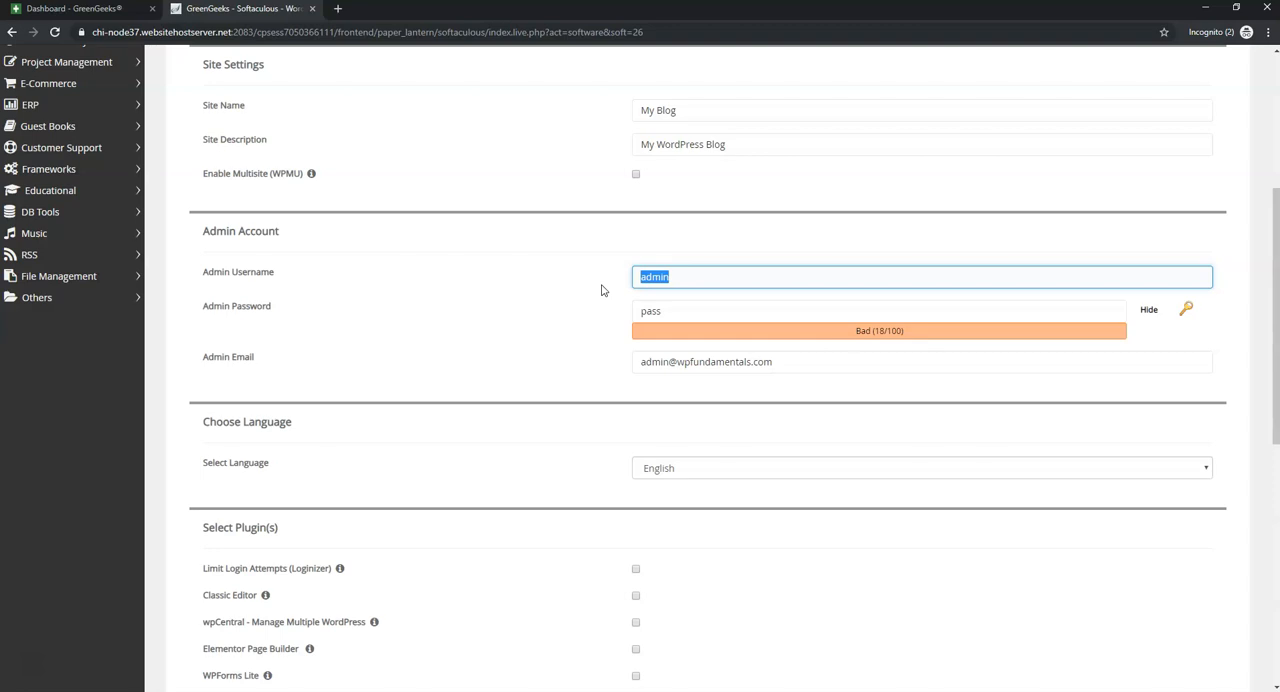
type("Landscaping")
double_click(677, 315)
left_click(1150, 312)
type("•••••••••••")
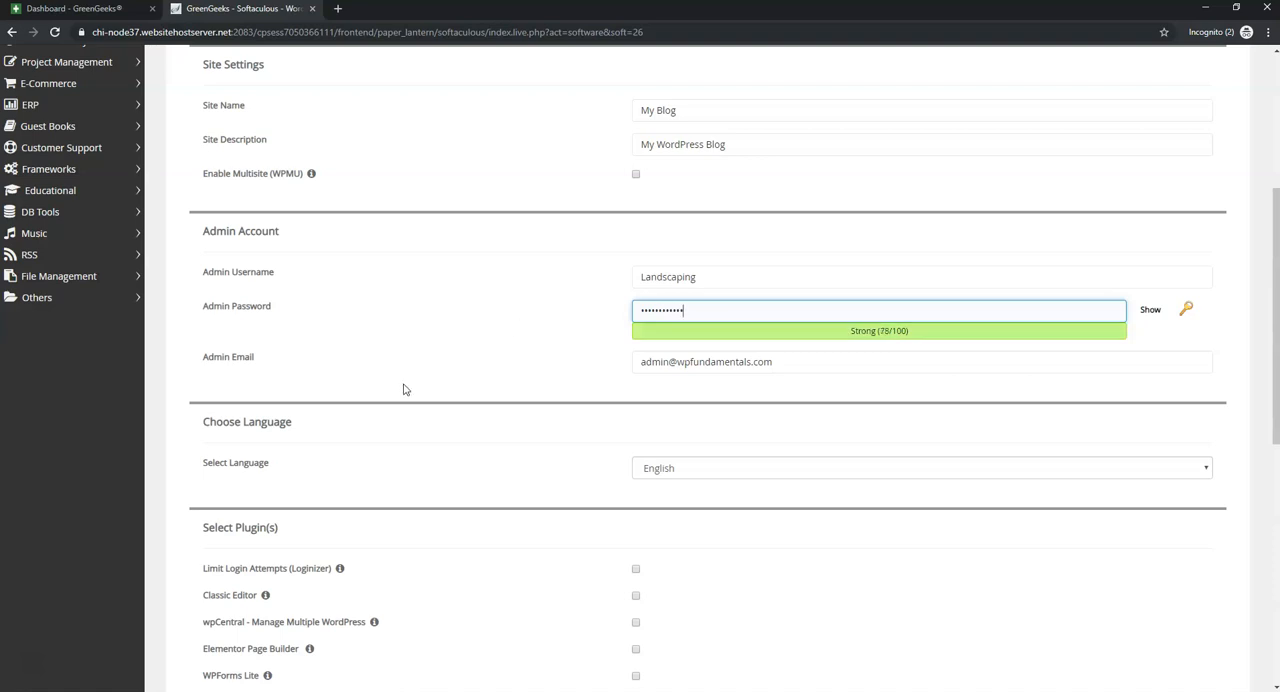
- Replace the default admin email of the WordPress installation with the site owner's e-mail address
left_click_drag(794, 361, 620, 366)
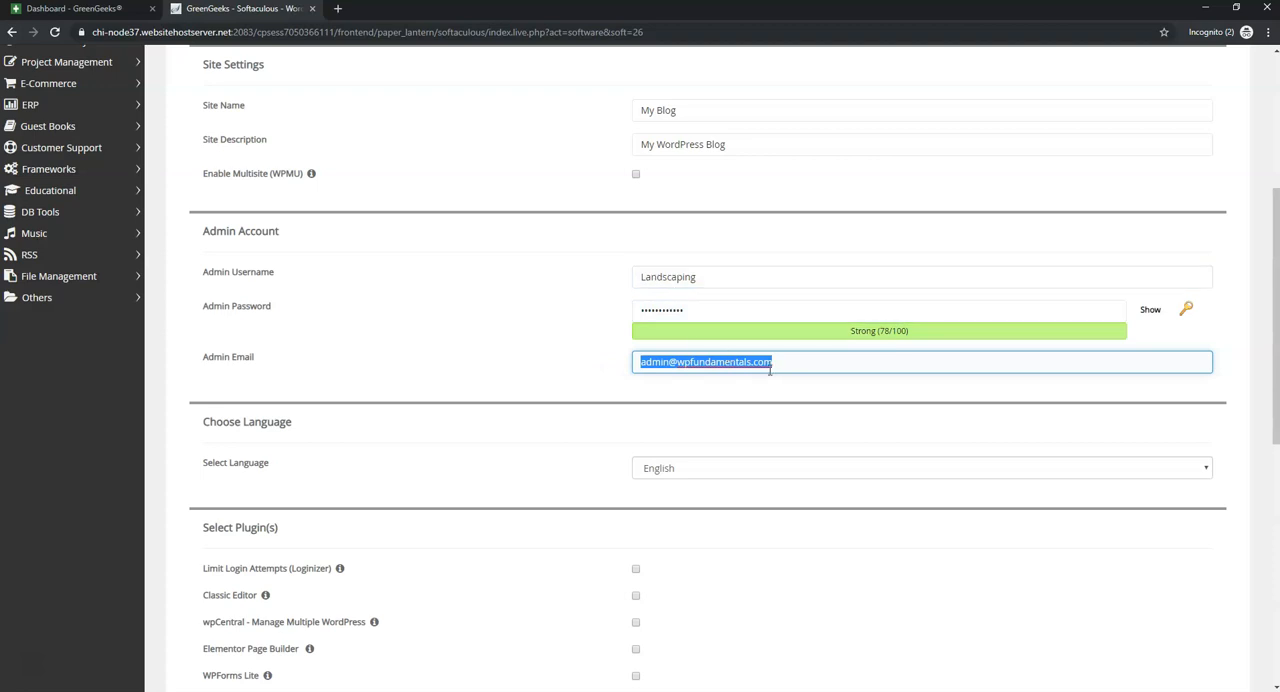
type("wp")
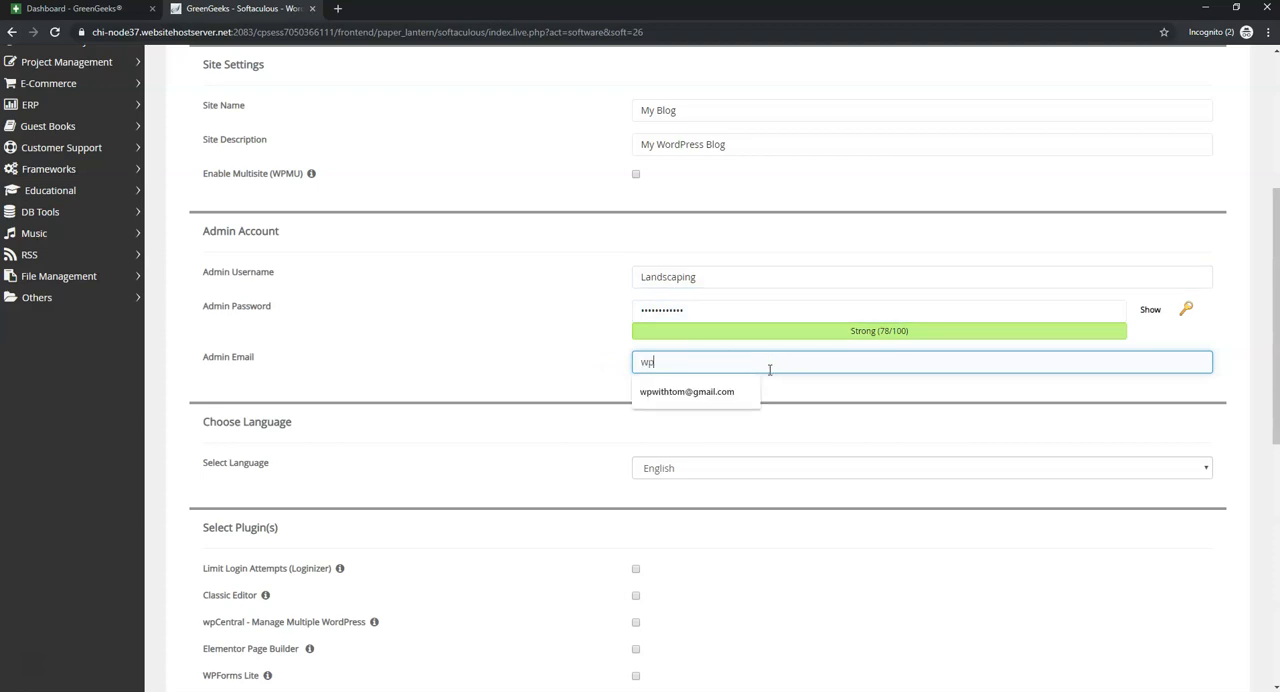
left_click(705, 394)
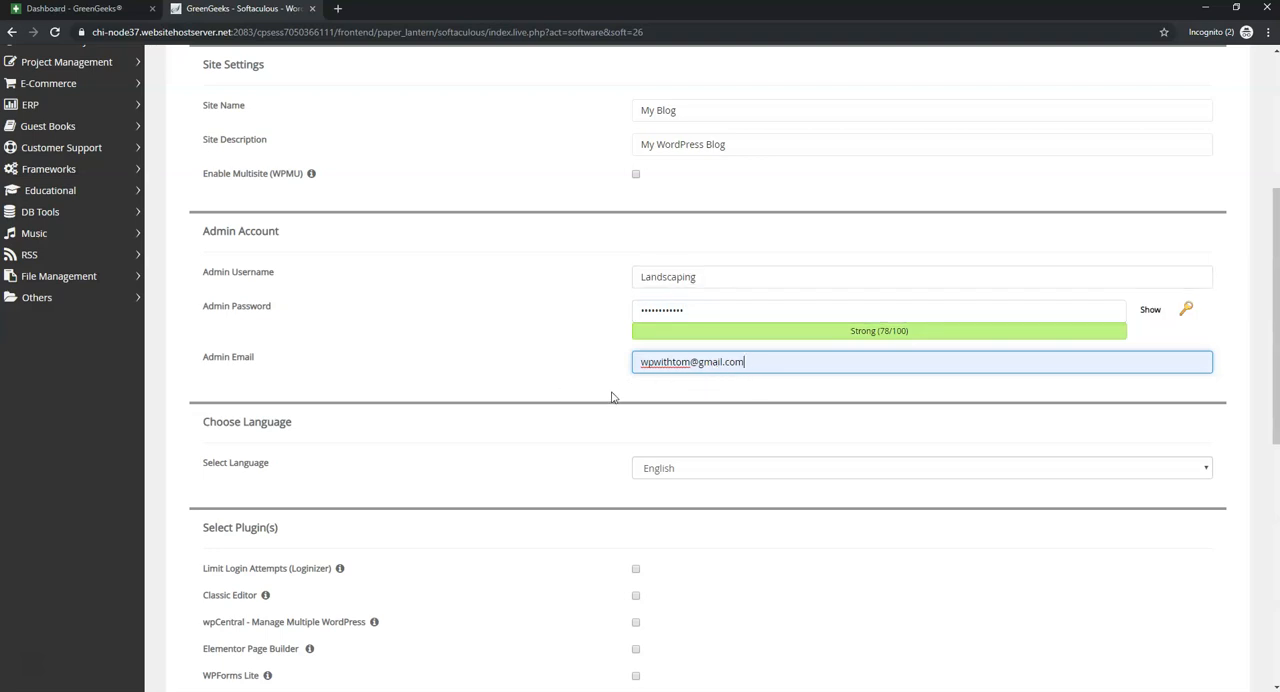
- Include the Limit Login Attempts (Loginizer) plugin and install WordPress without selecting a theme
scroll(594, 500, "down", 2)
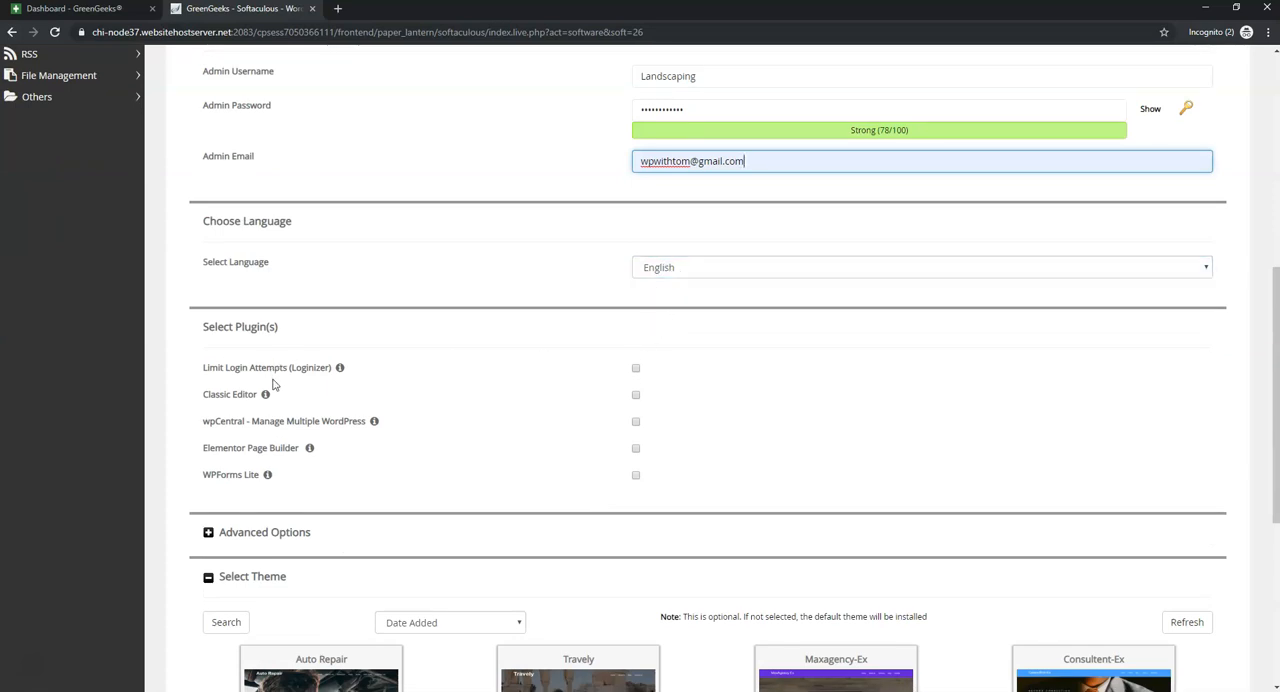
left_click(636, 368)
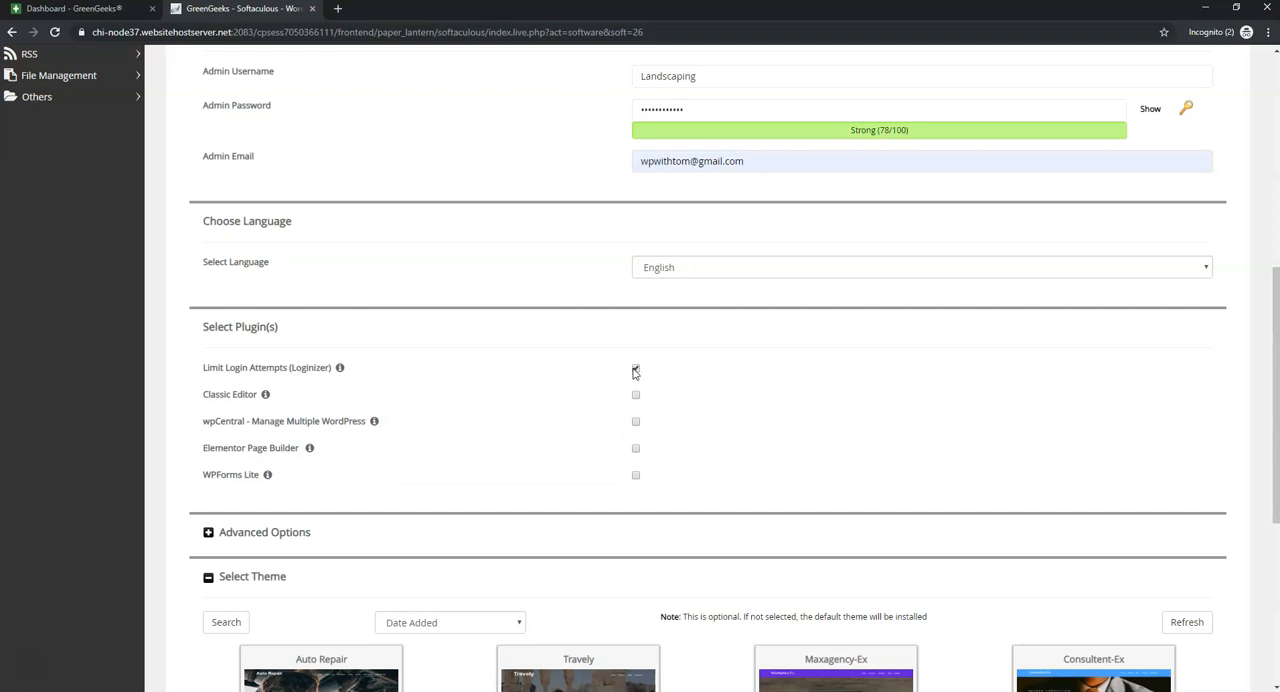
scroll(690, 407, "down", 2)
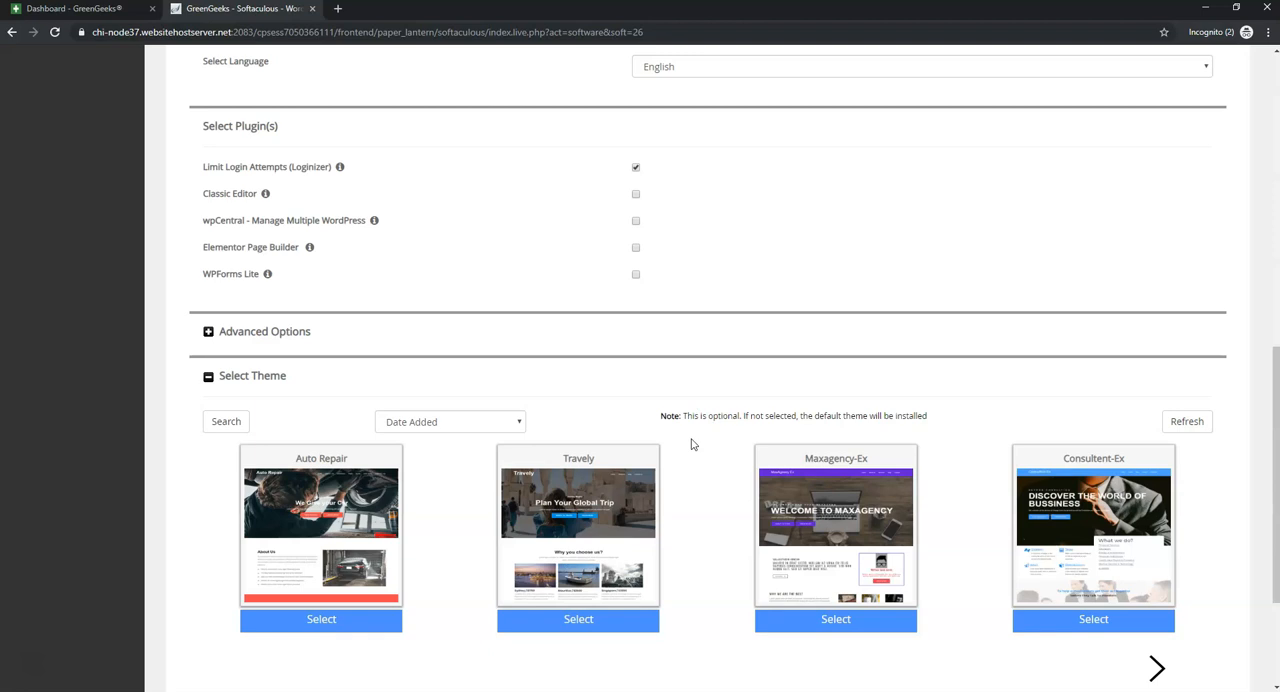
scroll(691, 452, "down", 2)
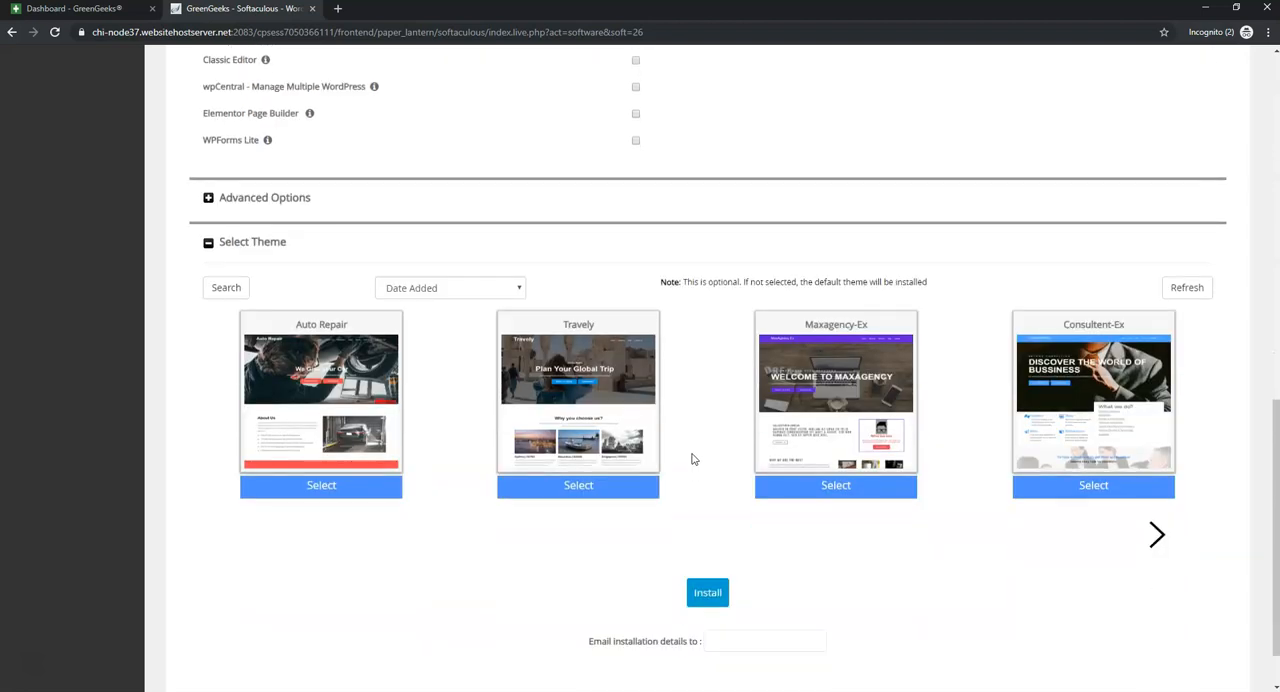
left_click(707, 536)
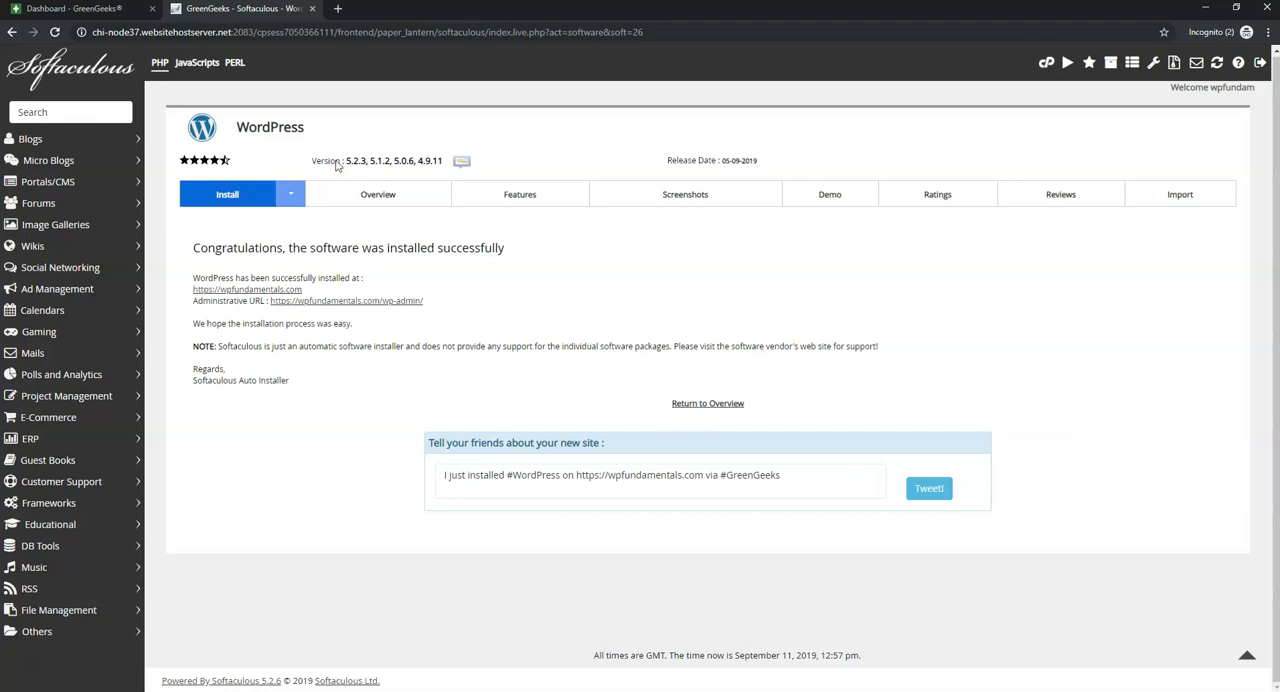
- Switch to the GreenGeeks dashboard and start adding an SSL certificate for the wpfundamentals.com service
left_click(85, 10)
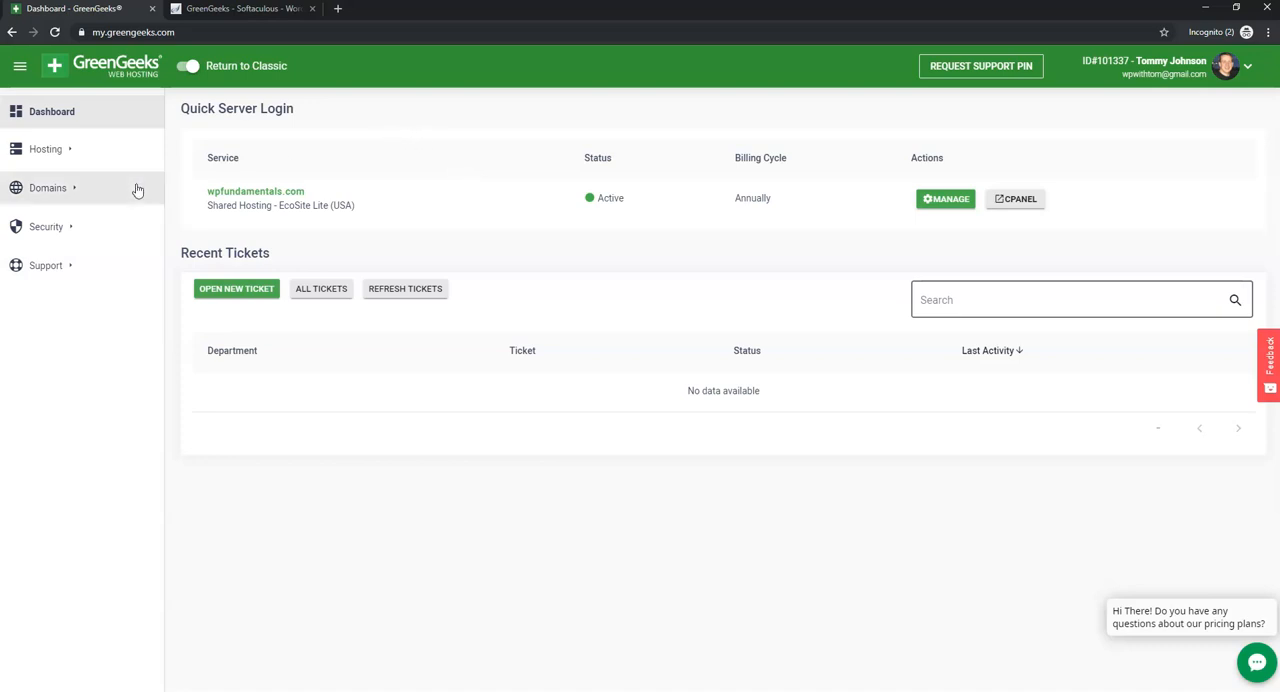
left_click(58, 230)
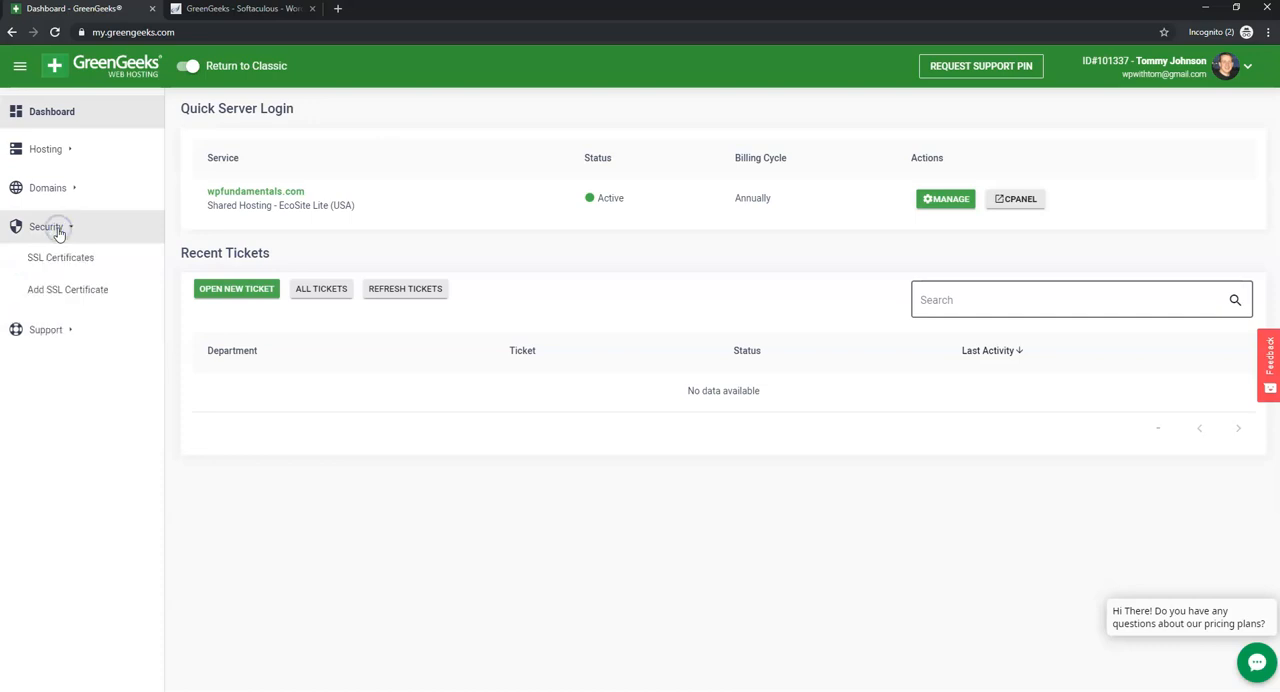
left_click(61, 291)
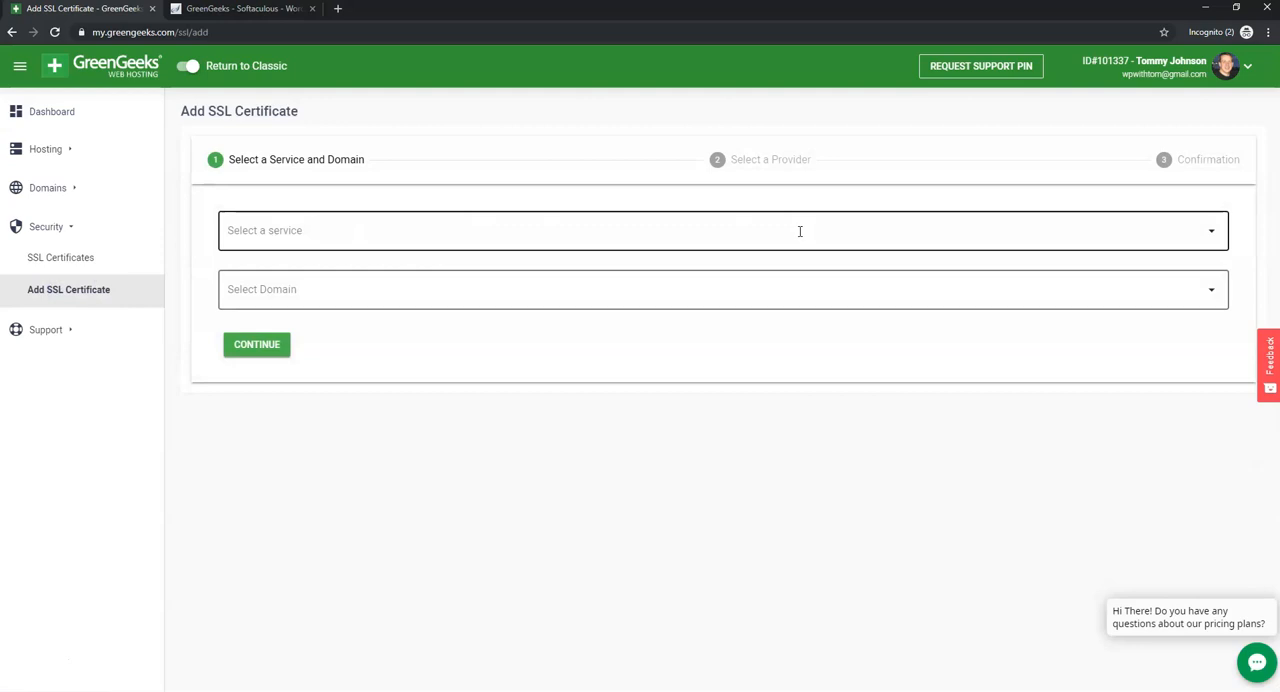
left_click(1211, 231)
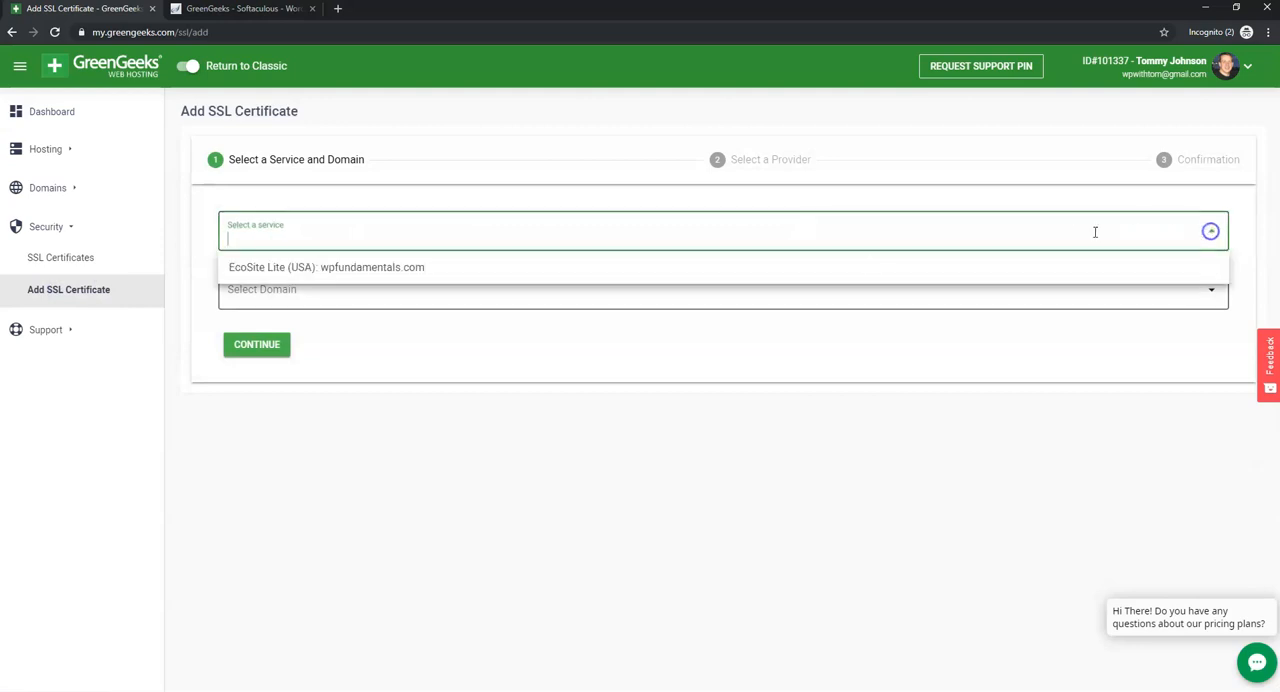
left_click(360, 271)
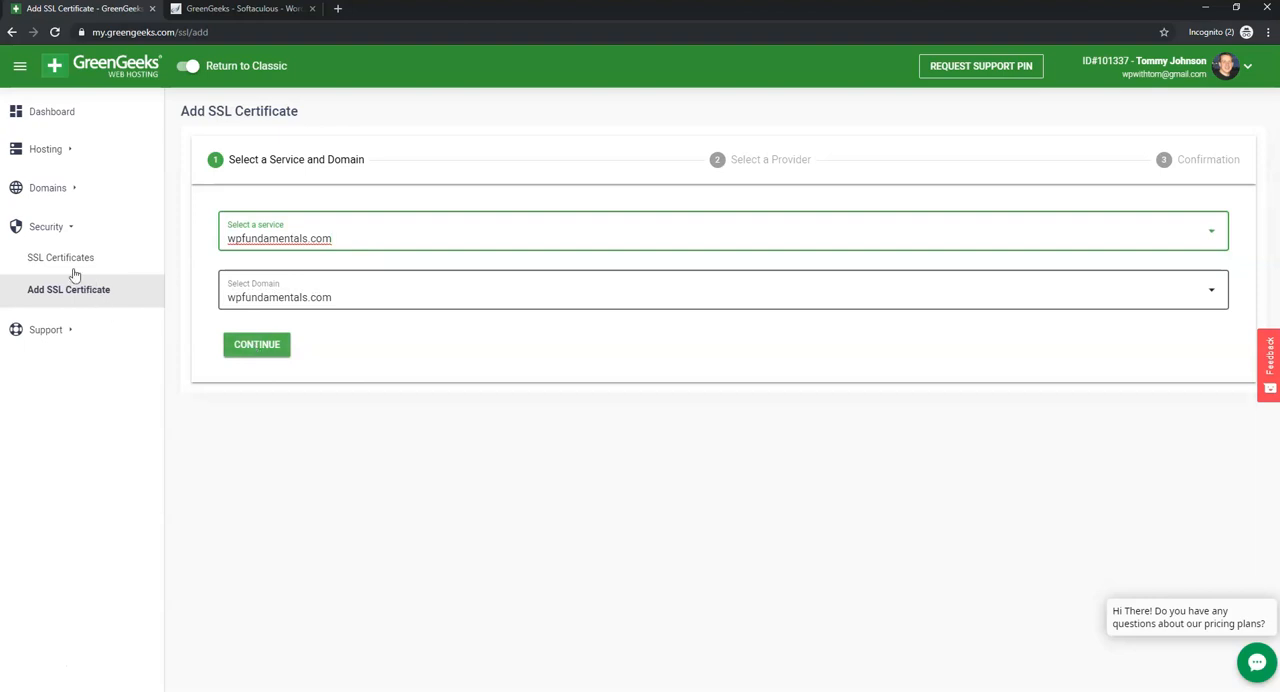
- Check the installation status of the existing *.wpfundamentals.com SSL certificate and return to the GreenGeeks dashboard
left_click(40, 262)
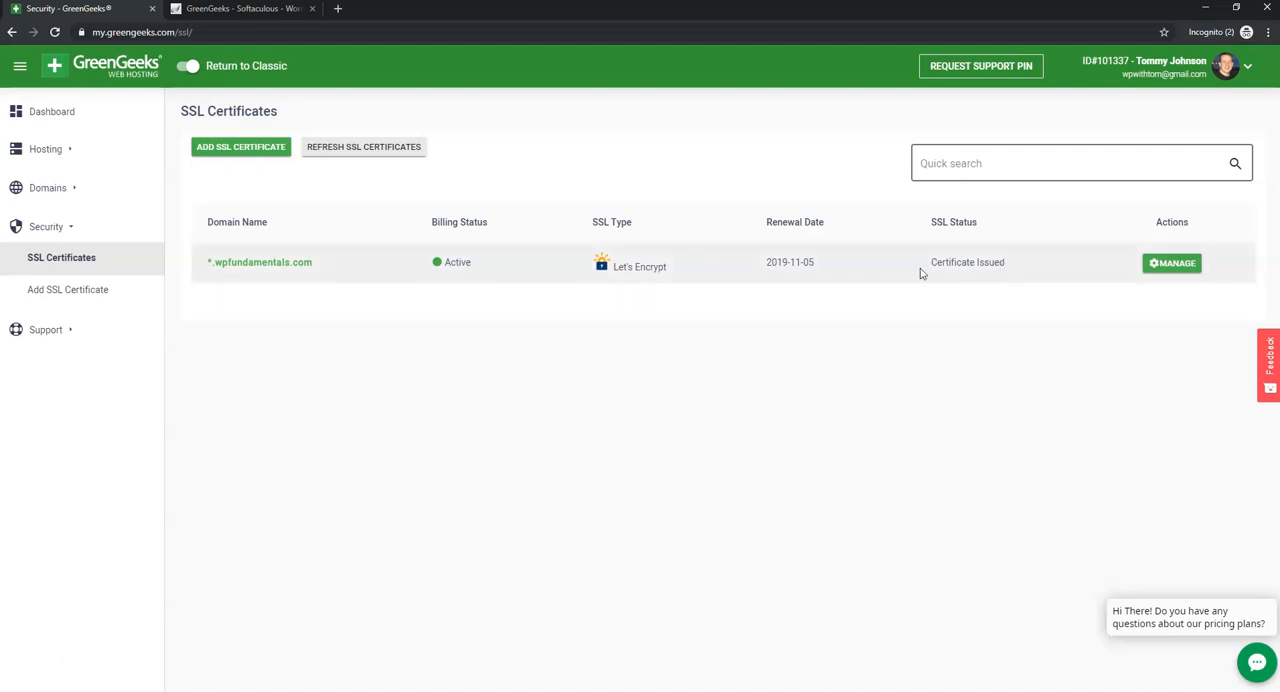
left_click(1169, 270)
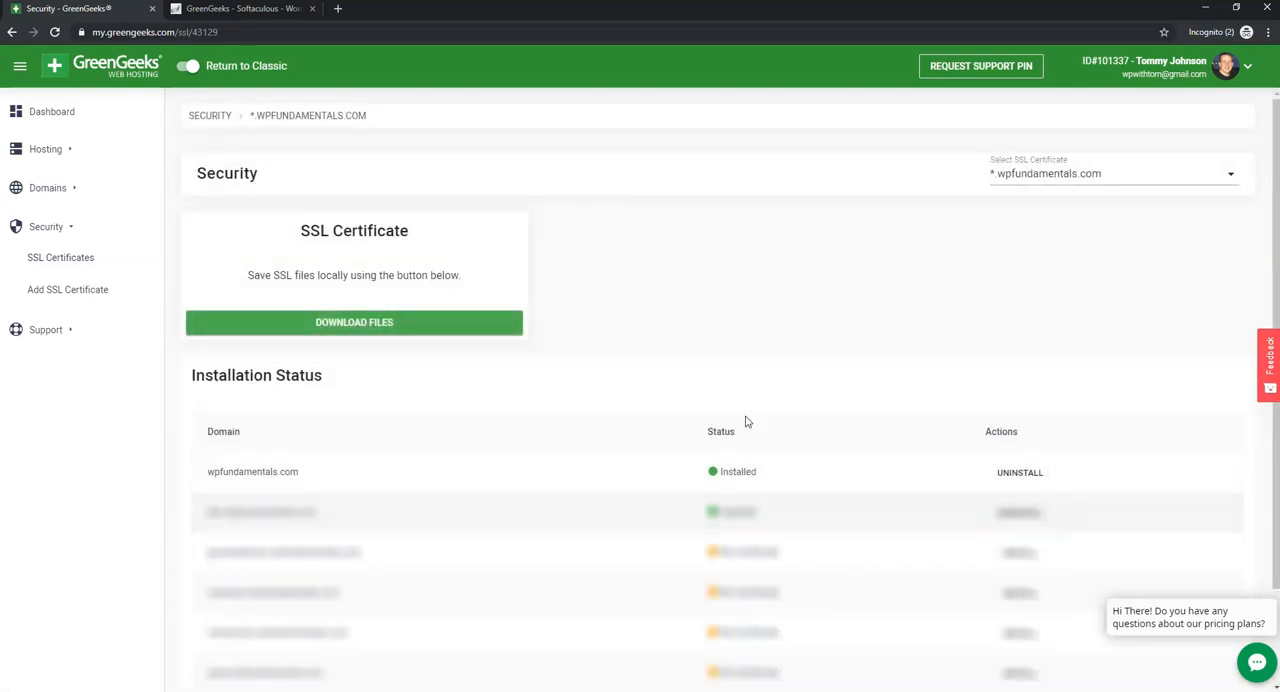
left_click(44, 121)
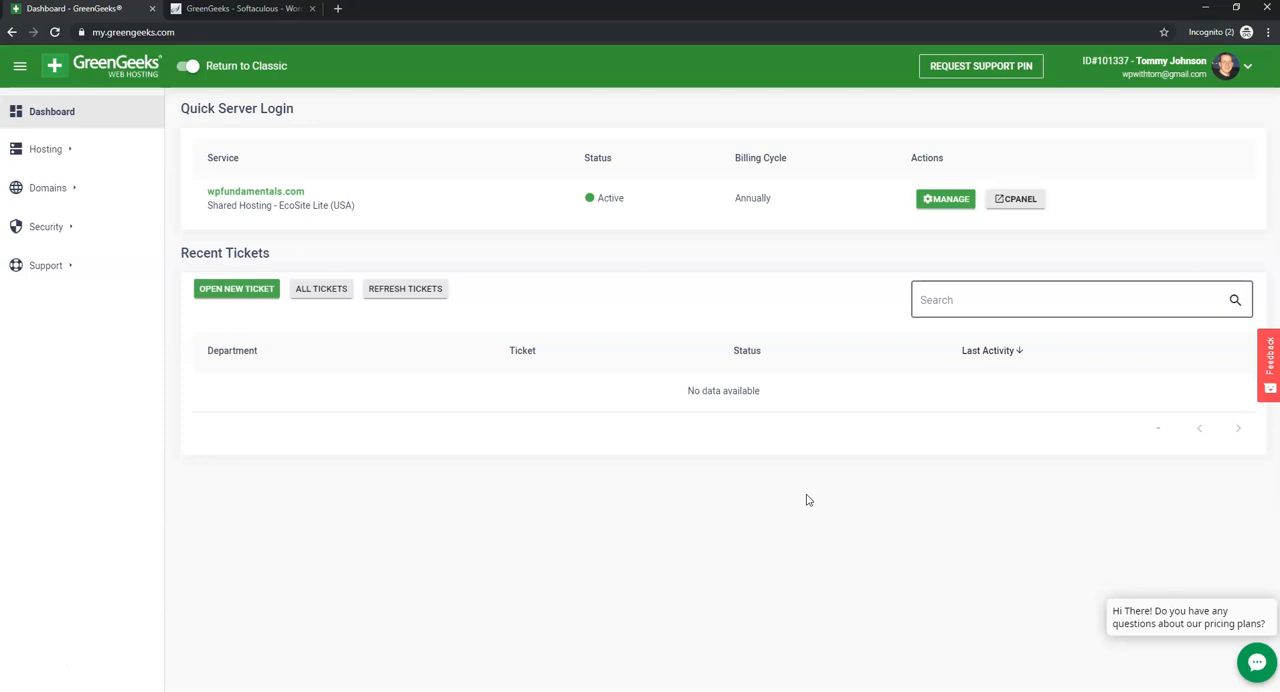
- Return to the Softaculous installation page and open the WordPress administrative URL in a new tab
left_click(267, 10)
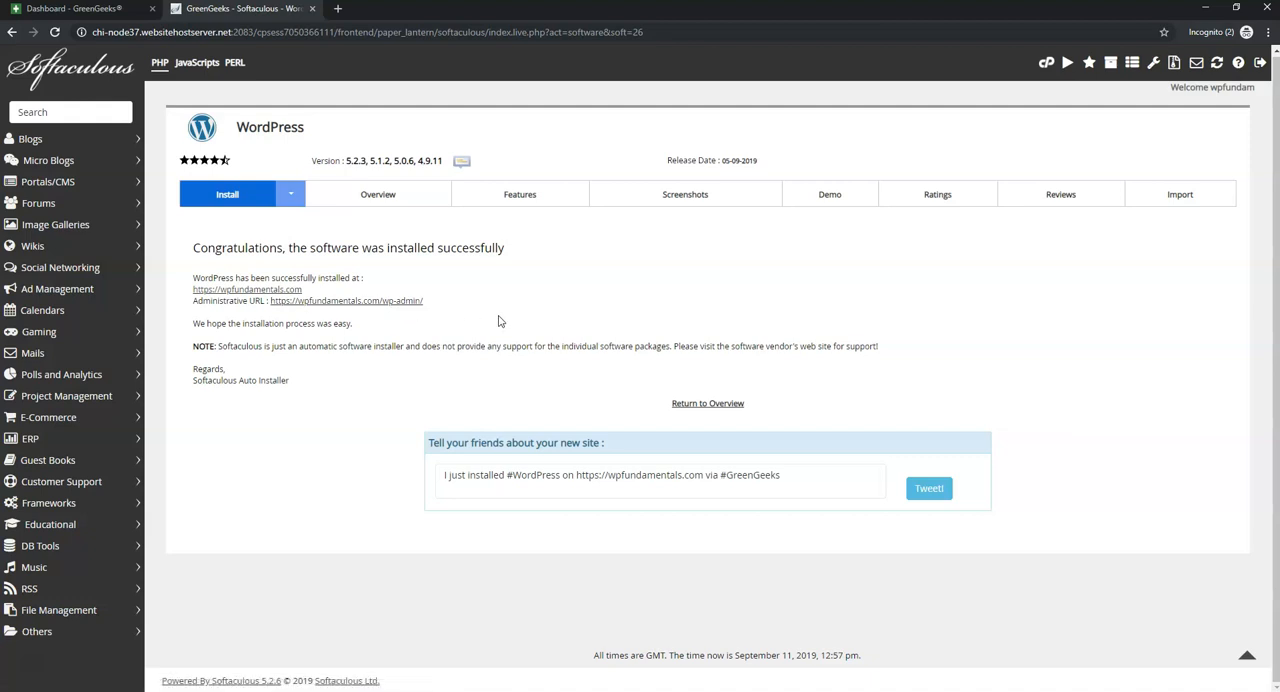
right_click(398, 300)
left_click(429, 311)
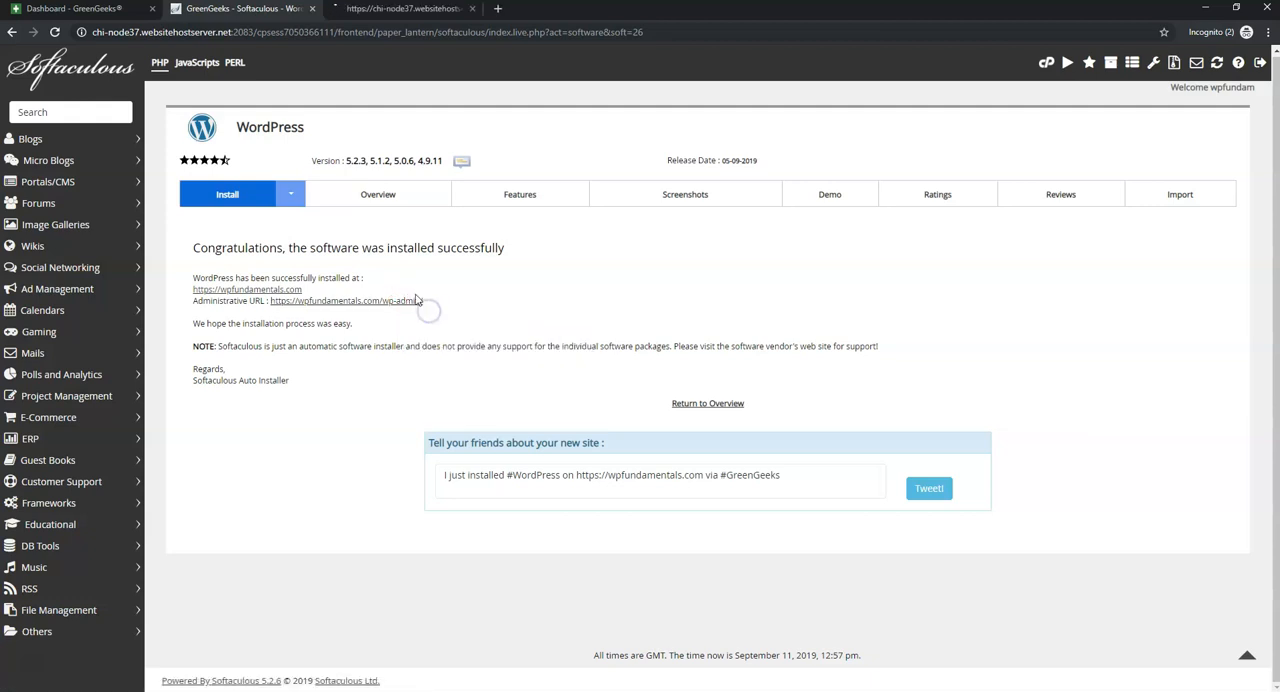
left_click(405, 9)
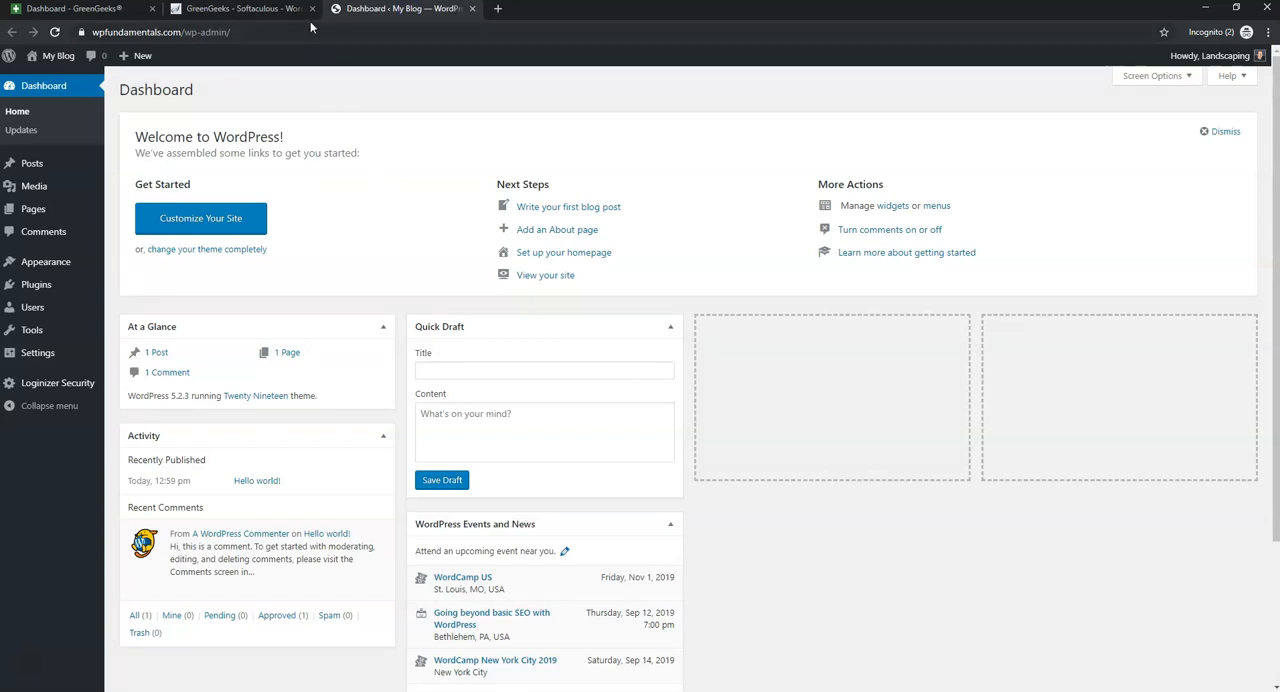
- Log out of WordPress and log back in as Landscaping with the admin password
mouse_move(1190, 64)
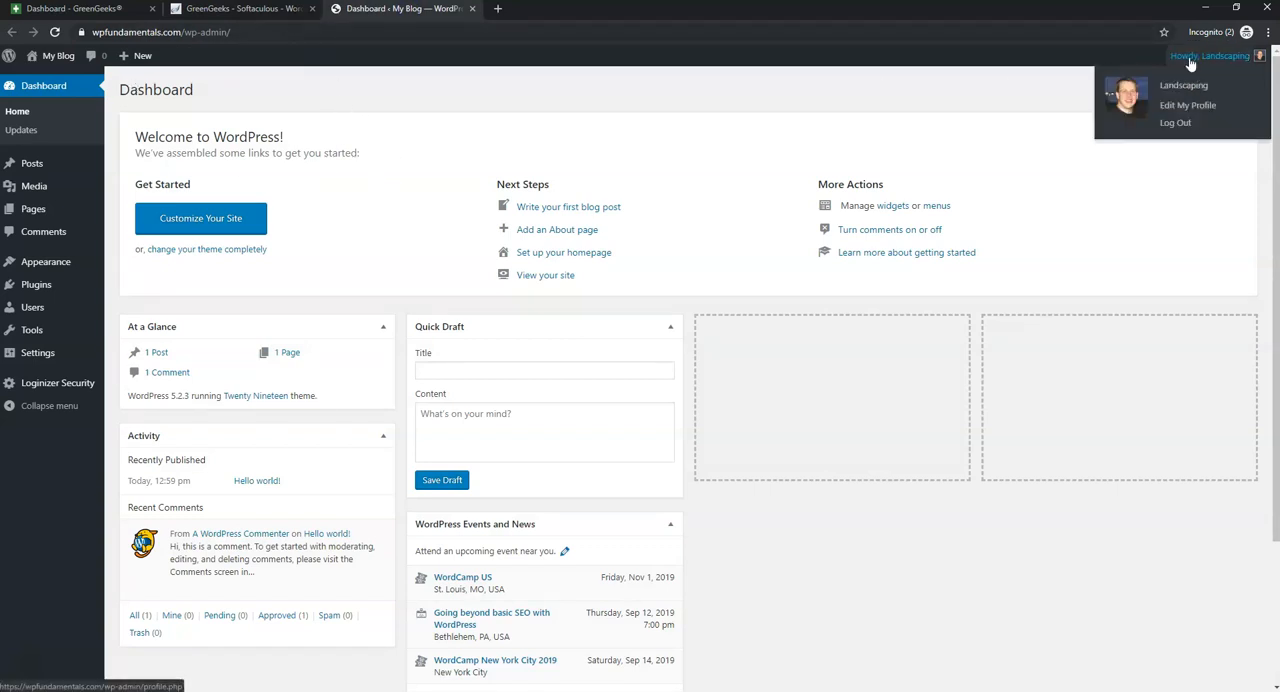
left_click(1178, 124)
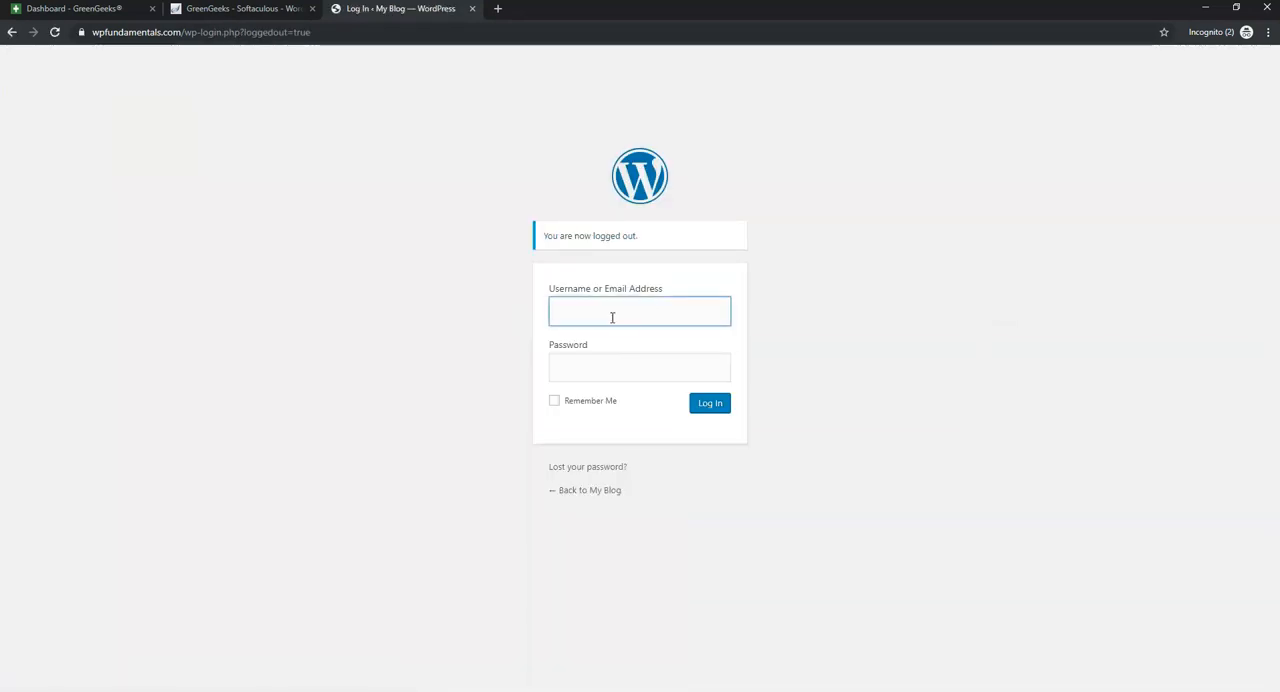
type("Landscap")
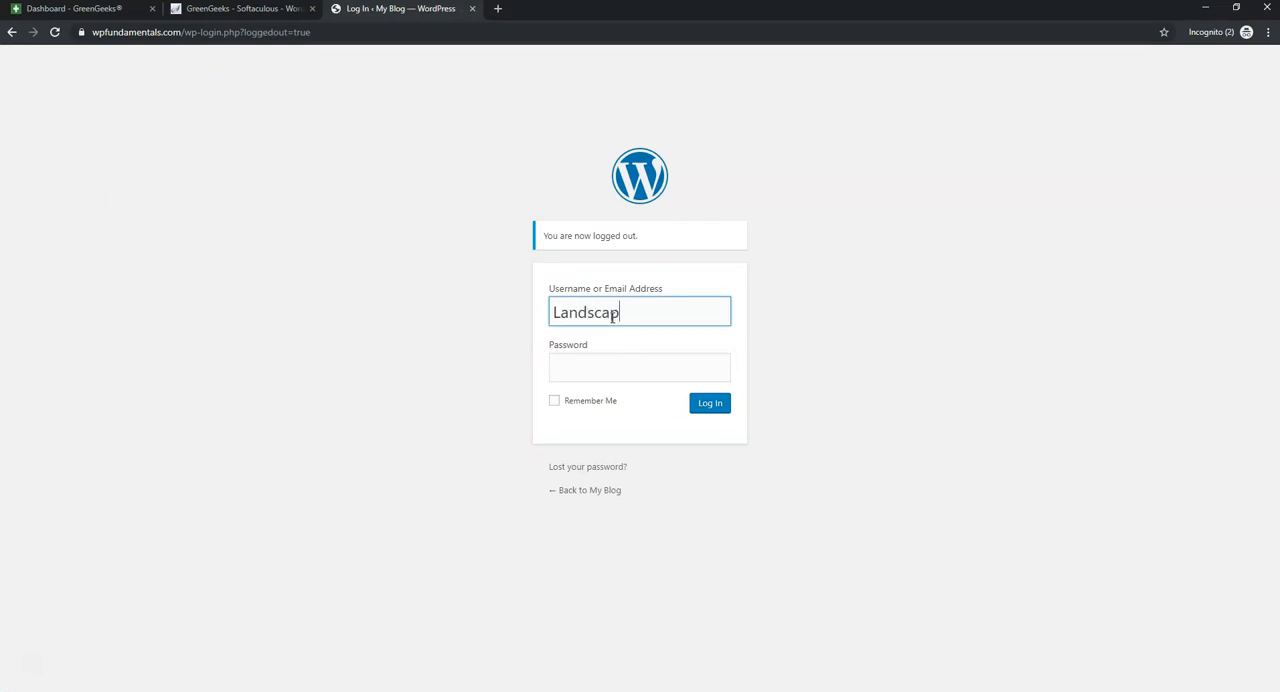
type("ing")
left_click(605, 373)
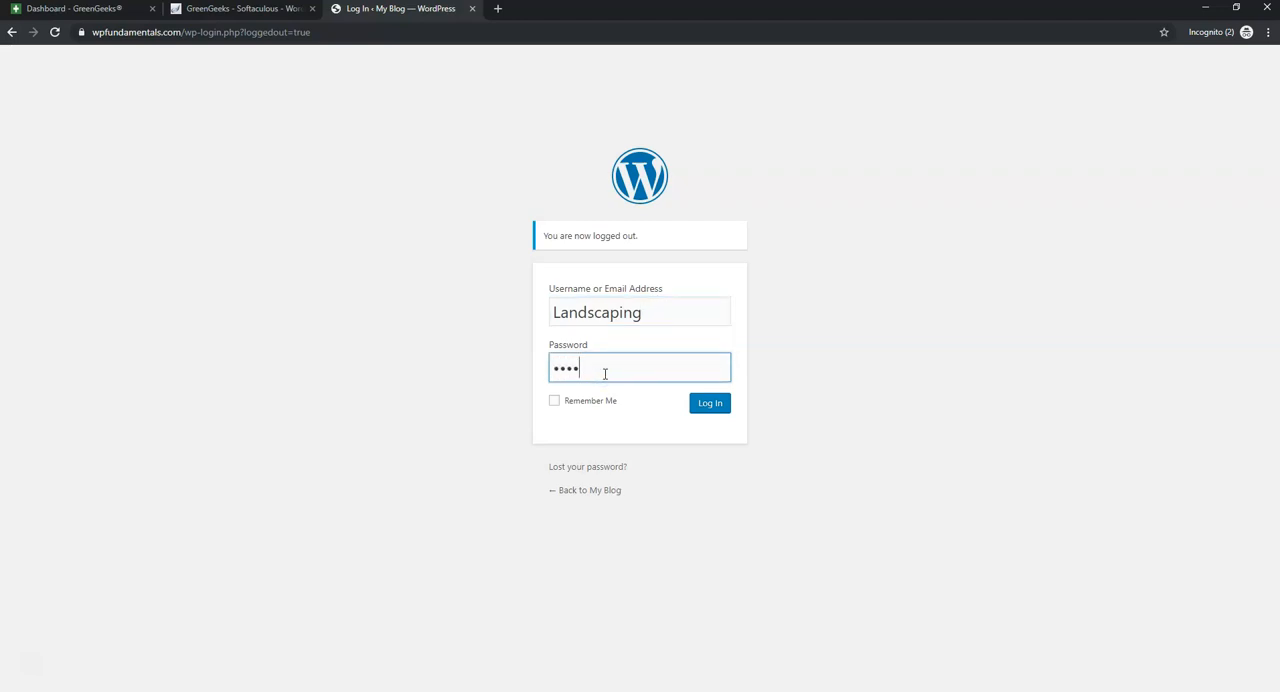
type("•••••••••")
left_click(712, 404)
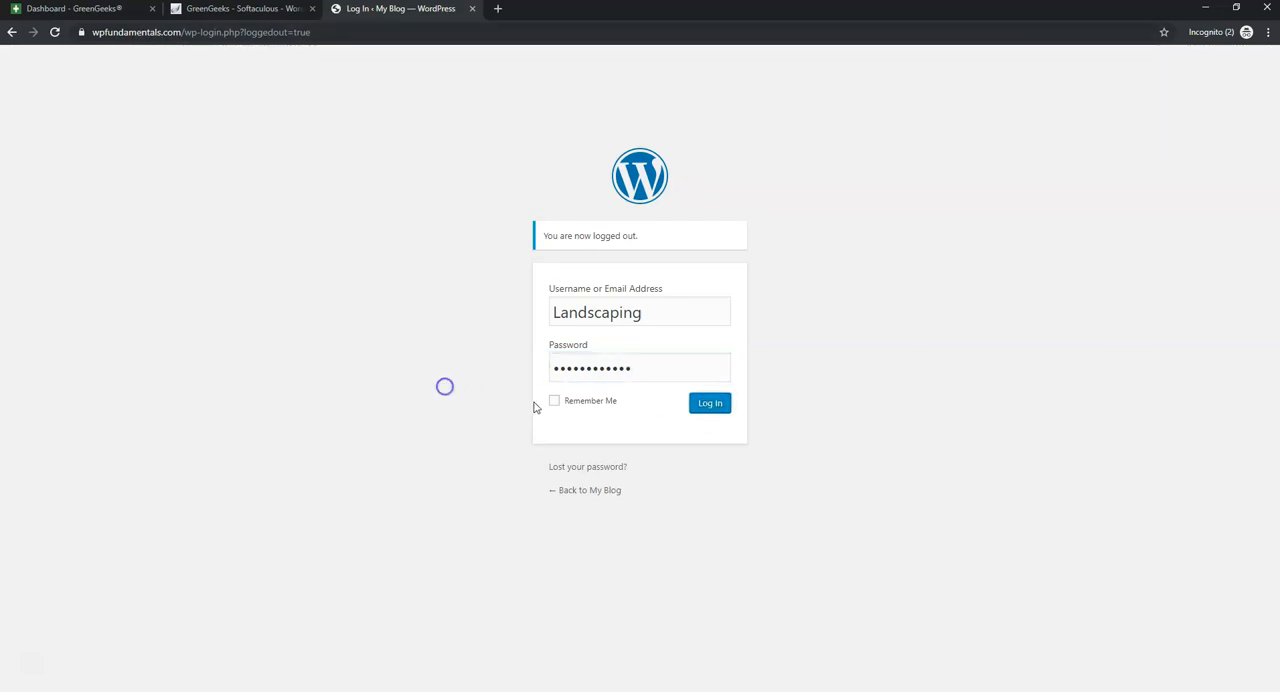
left_click(712, 405)
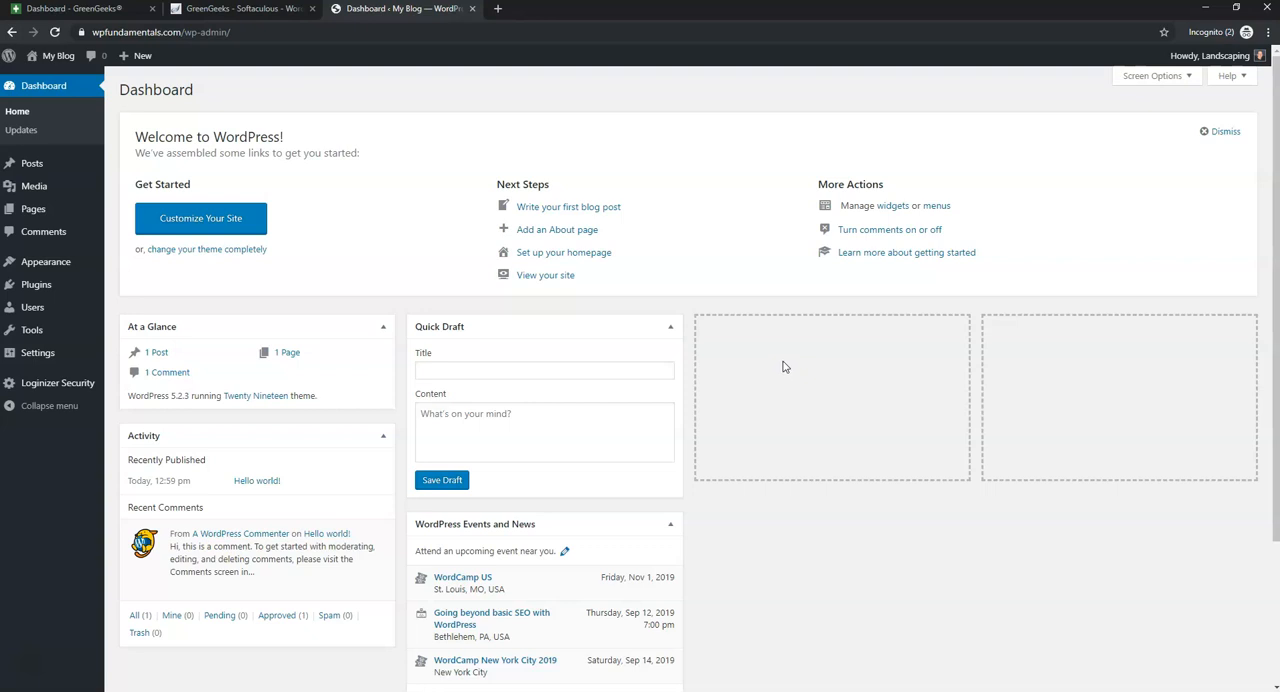
- Close the Softaculous and GreenGeeks tabs and open the live site in a new tab
left_click(312, 9)
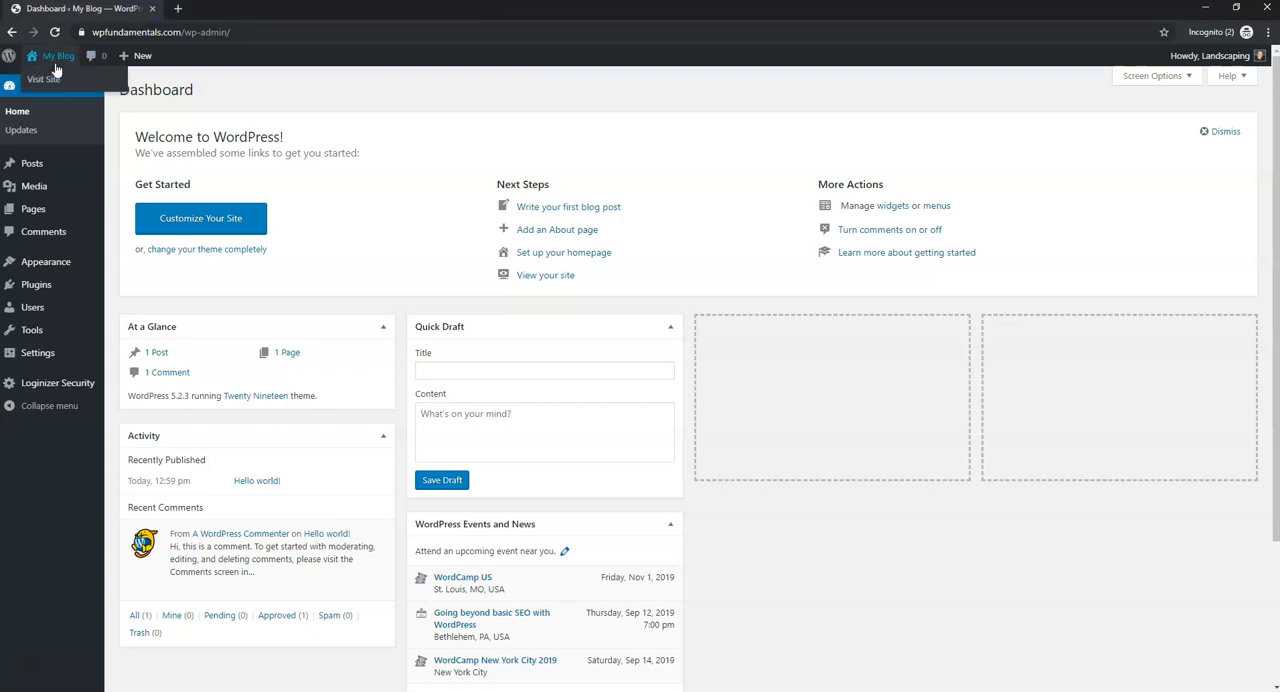
right_click(57, 80)
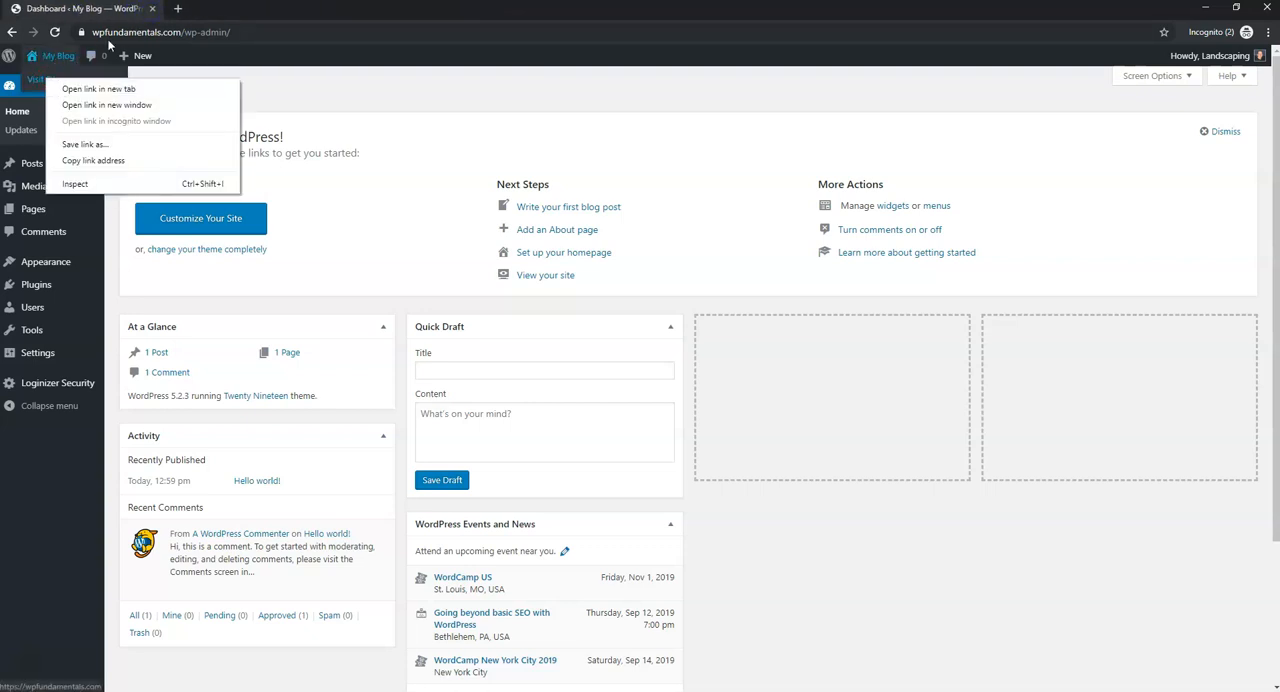
left_click(376, 89)
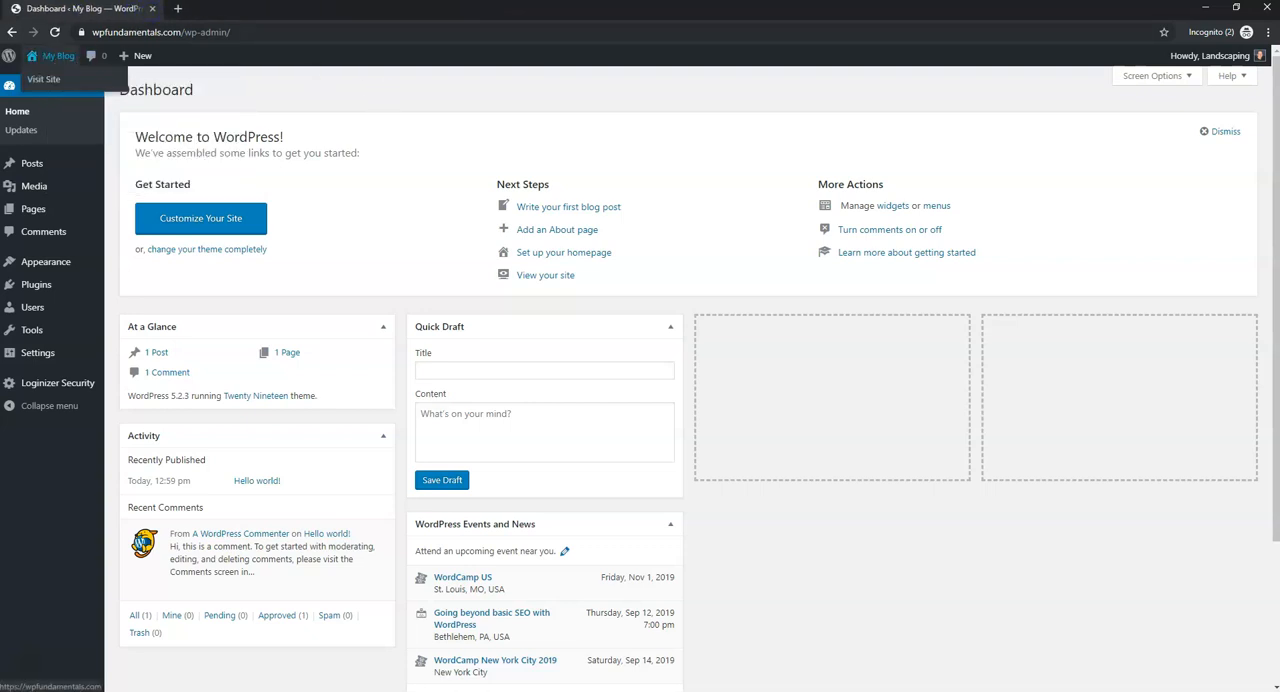
right_click(50, 80)
left_click(73, 89)
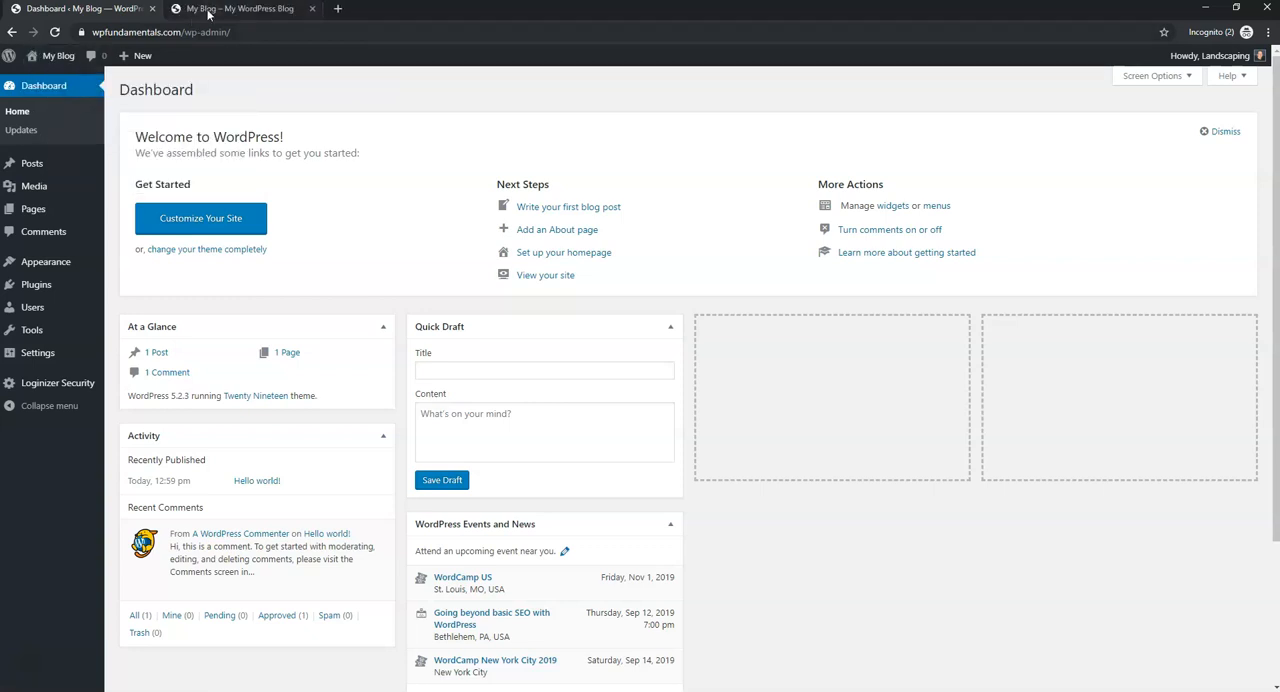
left_click(205, 10)
- Look through the site's default home page and return to the WordPress dashboard
scroll(517, 274, "down", 4)
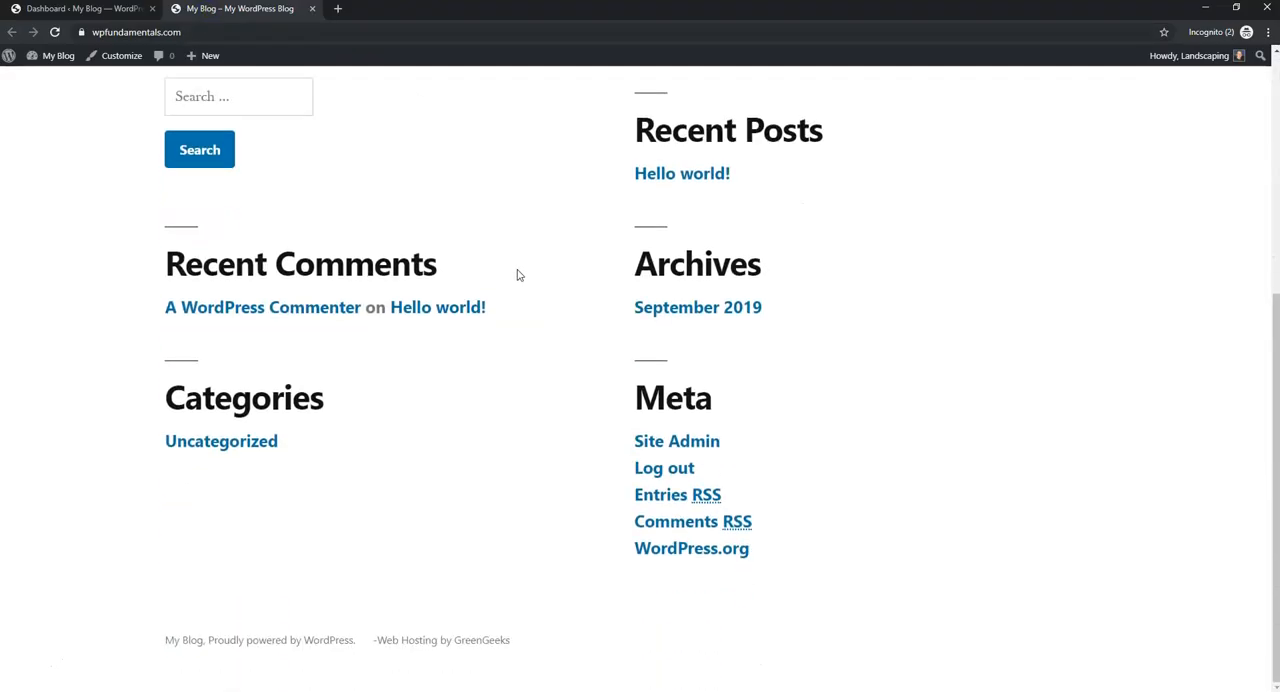
scroll(517, 276, "up", 4)
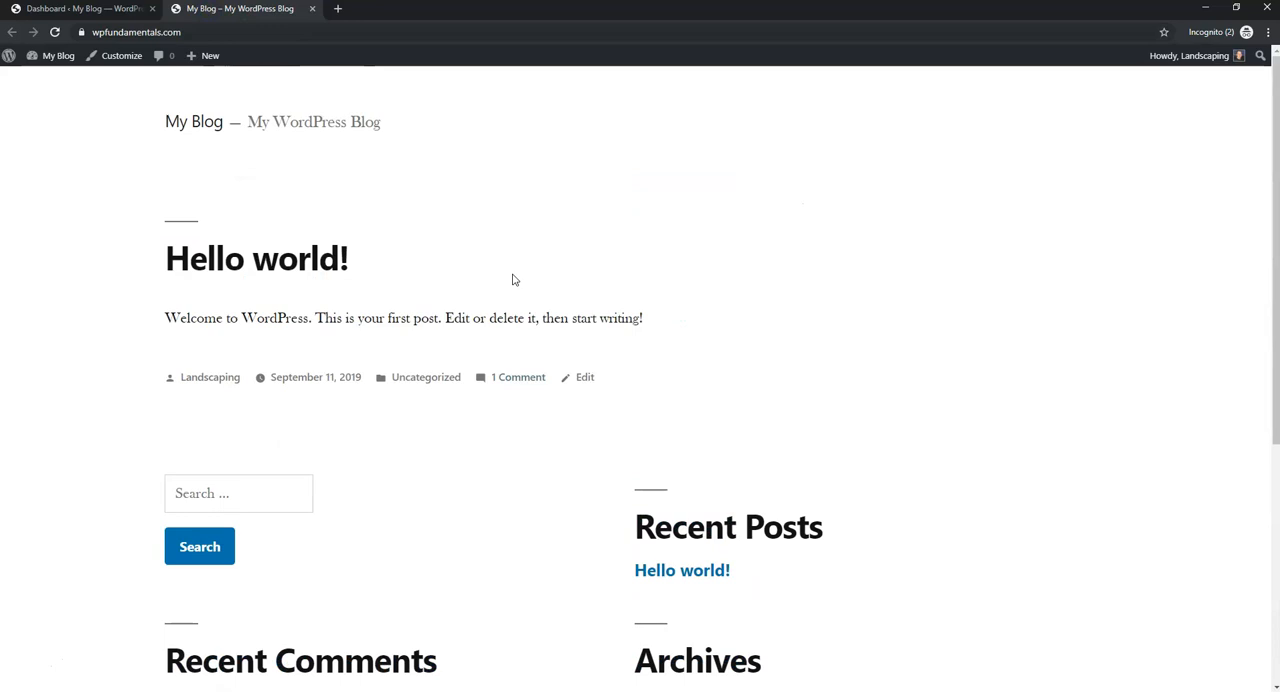
left_click(102, 14)
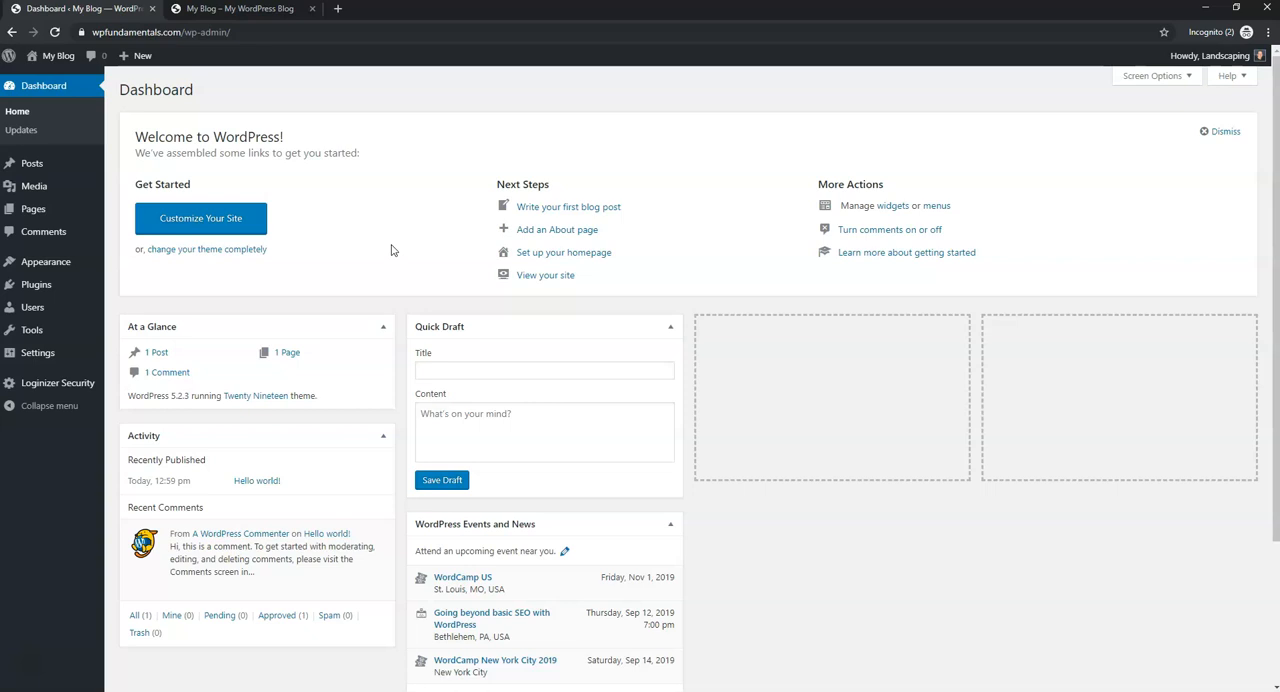
- Move the default "Hello world!" post to the trash and delete it permanently
mouse_move(75, 166)
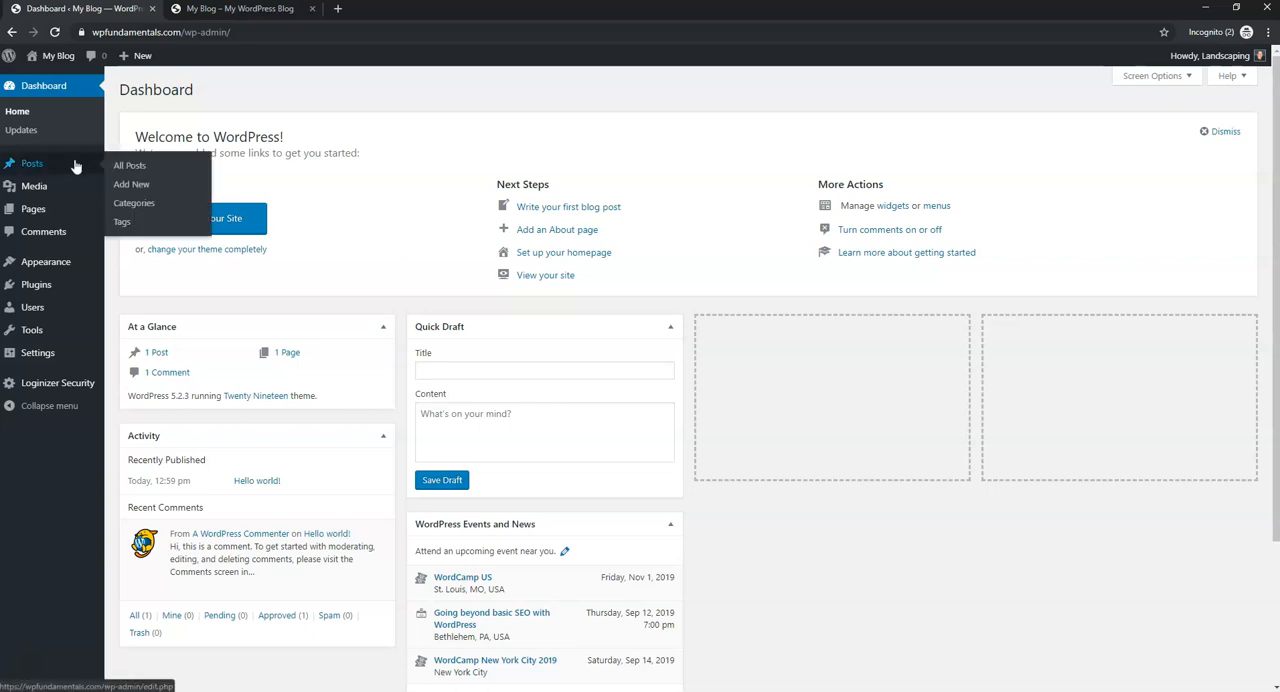
left_click(75, 166)
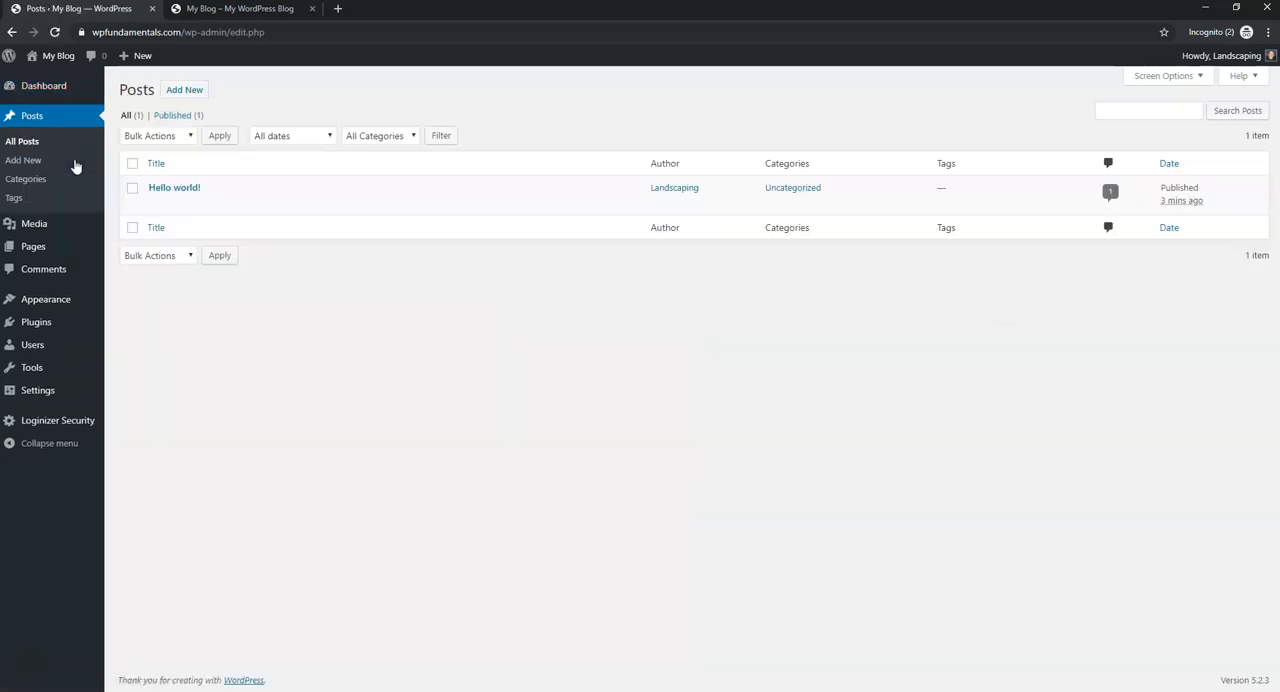
left_click(190, 8)
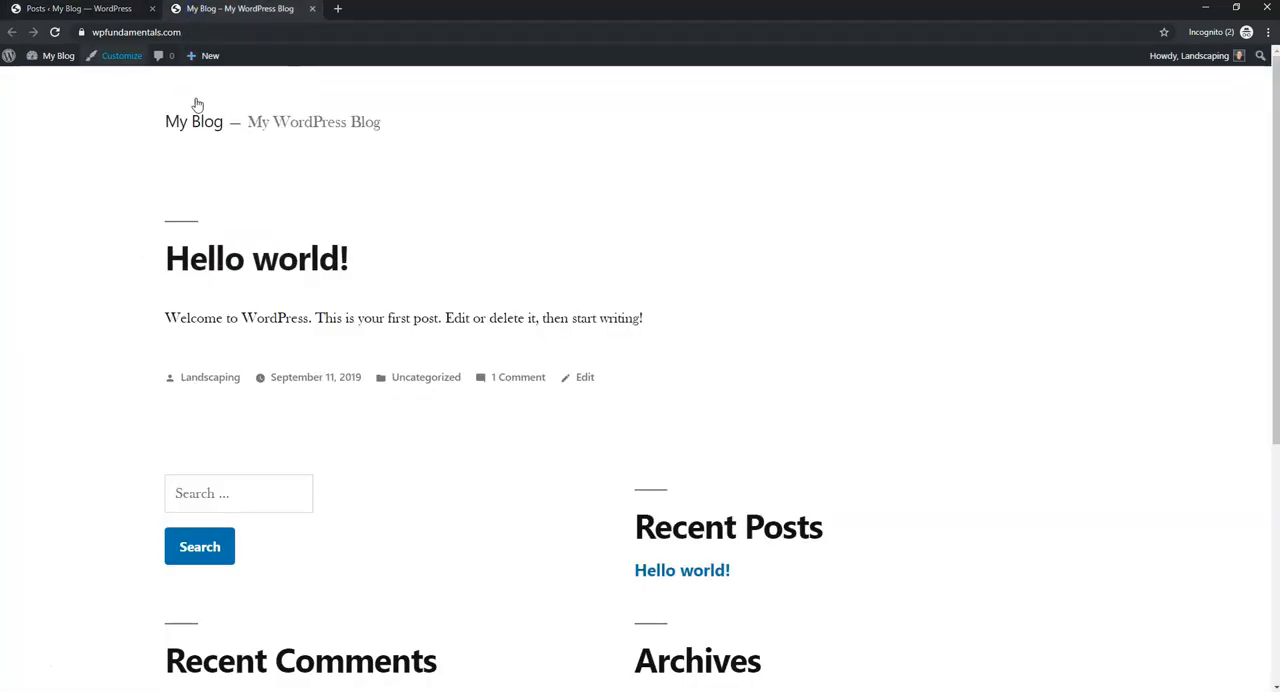
left_click(76, 12)
mouse_move(283, 214)
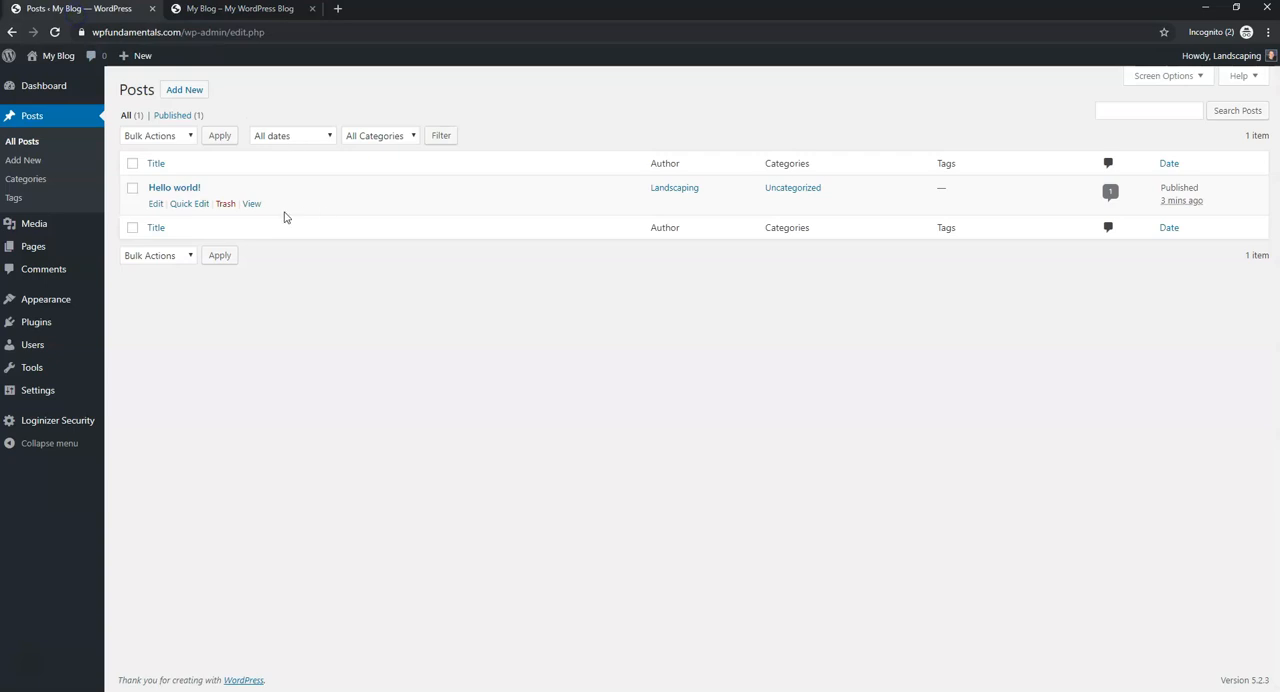
left_click(225, 205)
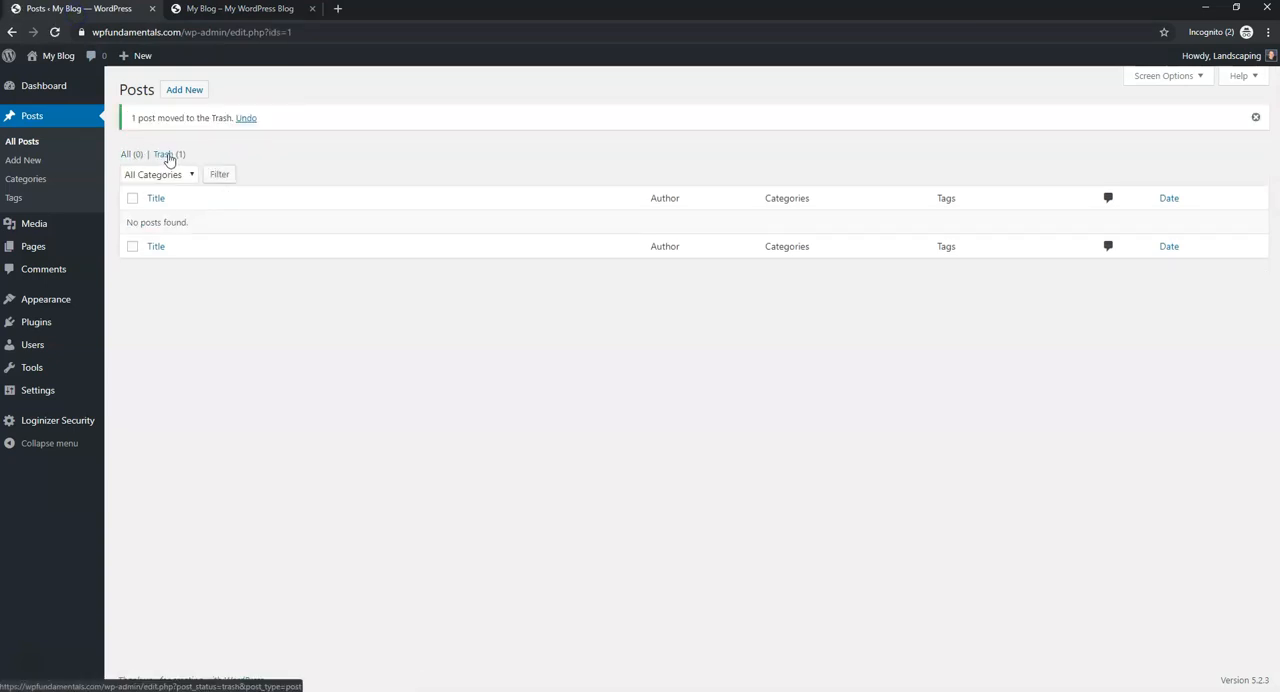
left_click(169, 156)
mouse_move(281, 190)
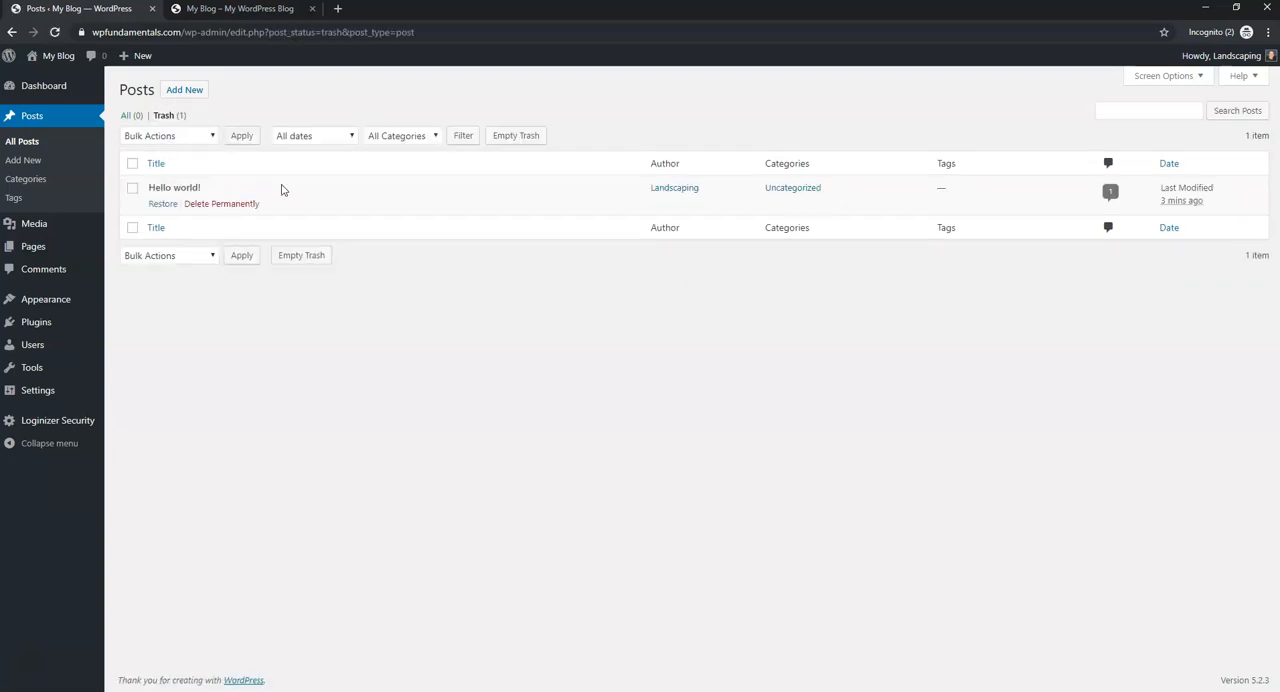
left_click(232, 208)
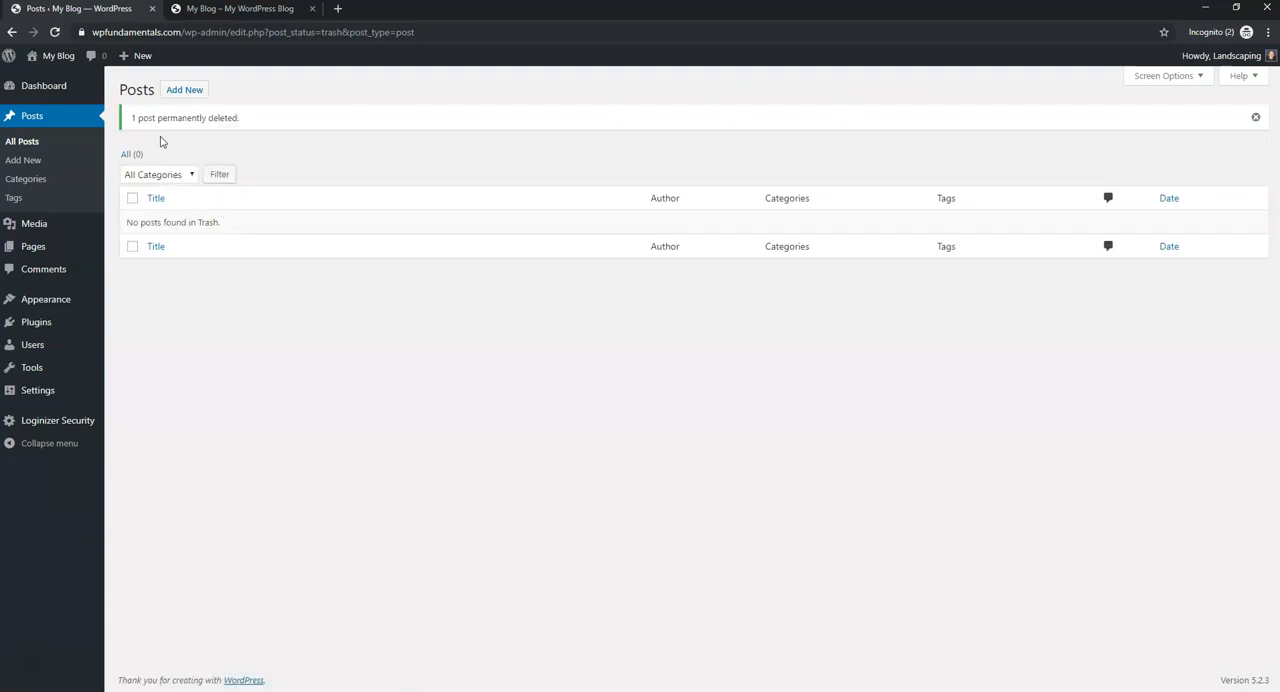
- Reload the live site to check its home page without the sample post and return to the WordPress admin
left_click(206, 12)
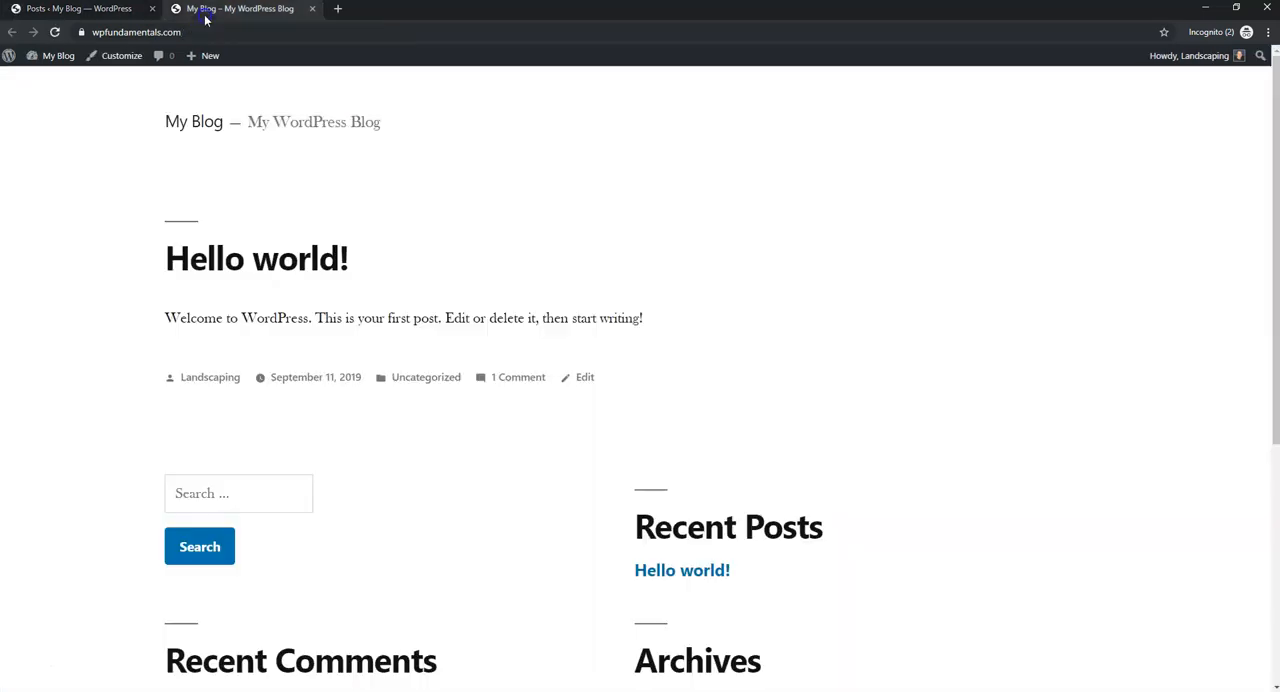
left_click(55, 32)
mouse_move(52, 55)
left_click(65, 8)
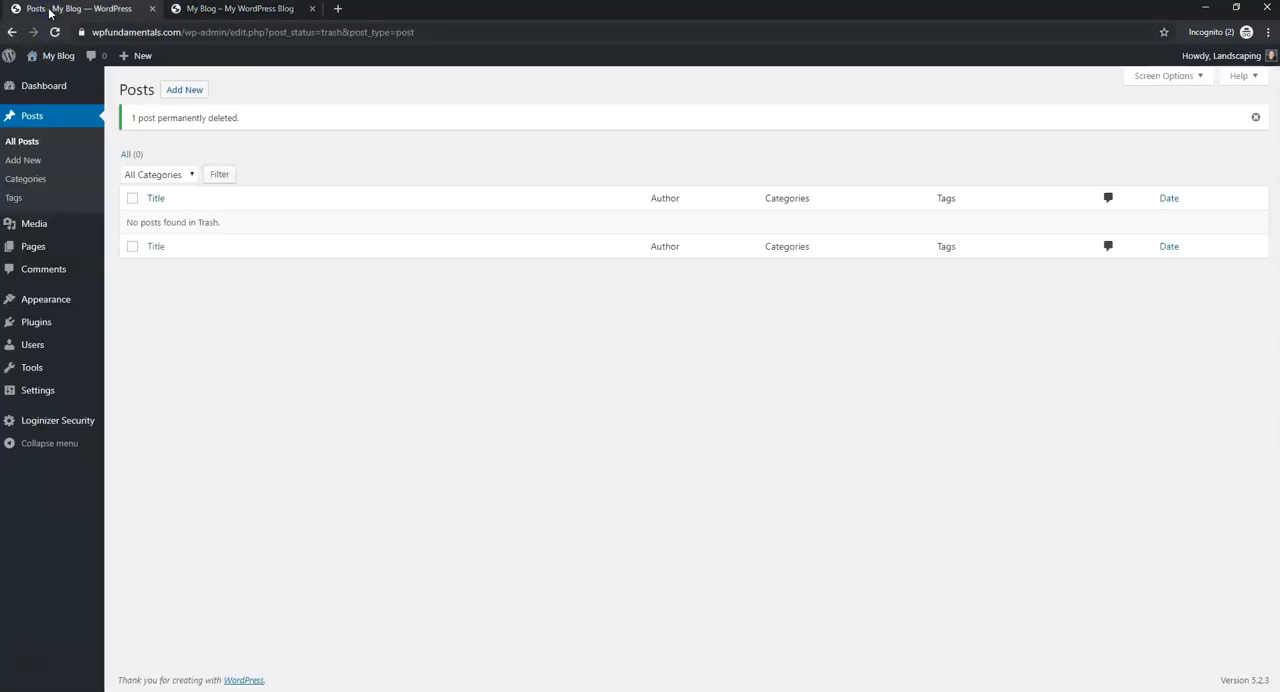
- Move the default "Sample Page" to the trash and delete it permanently
left_click(86, 246)
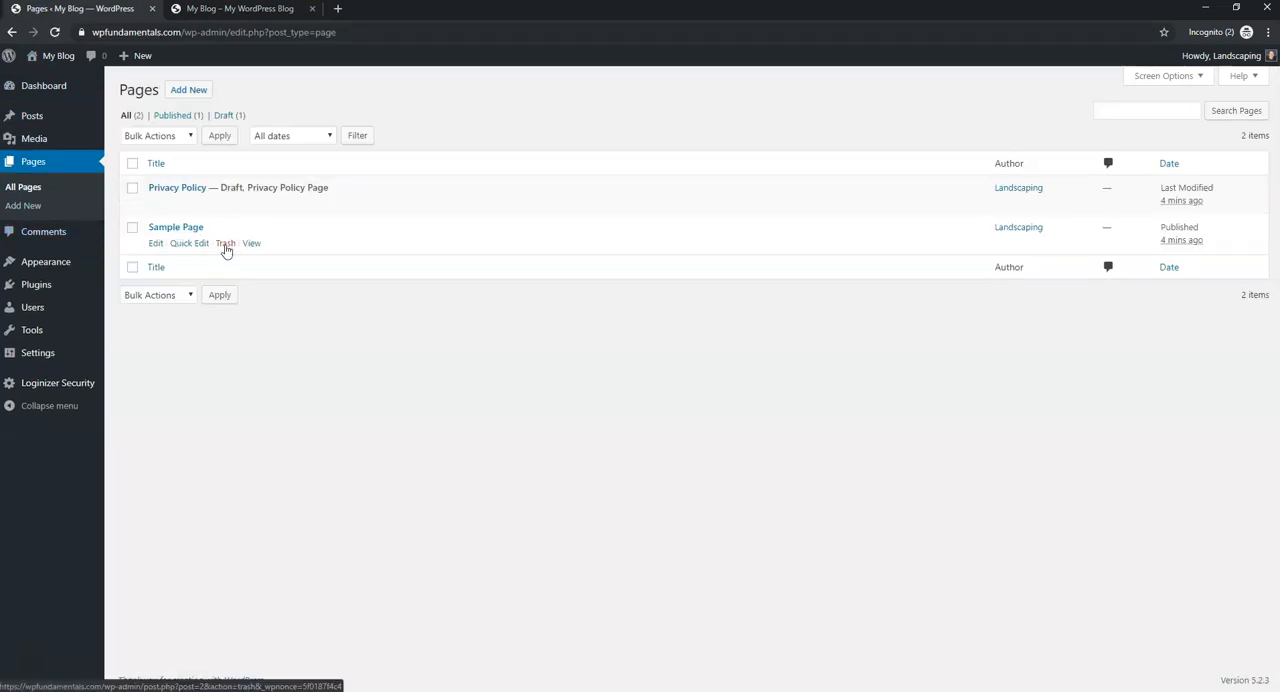
left_click(226, 246)
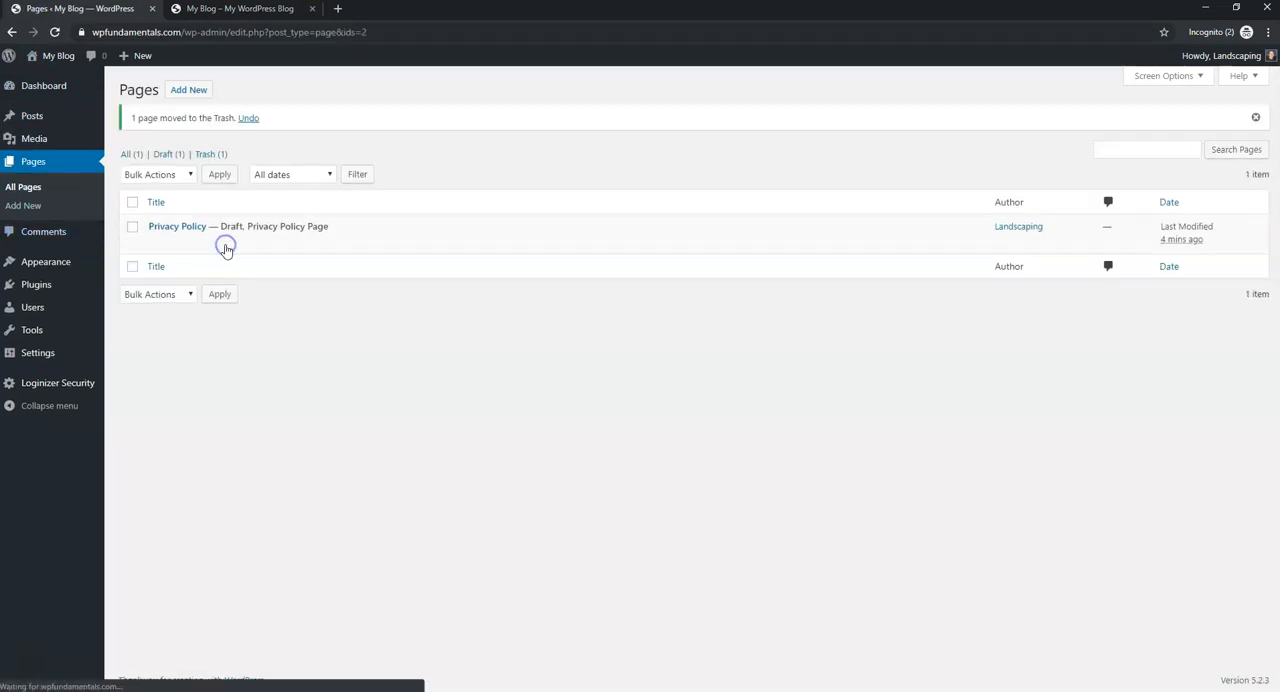
left_click(216, 155)
left_click(216, 199)
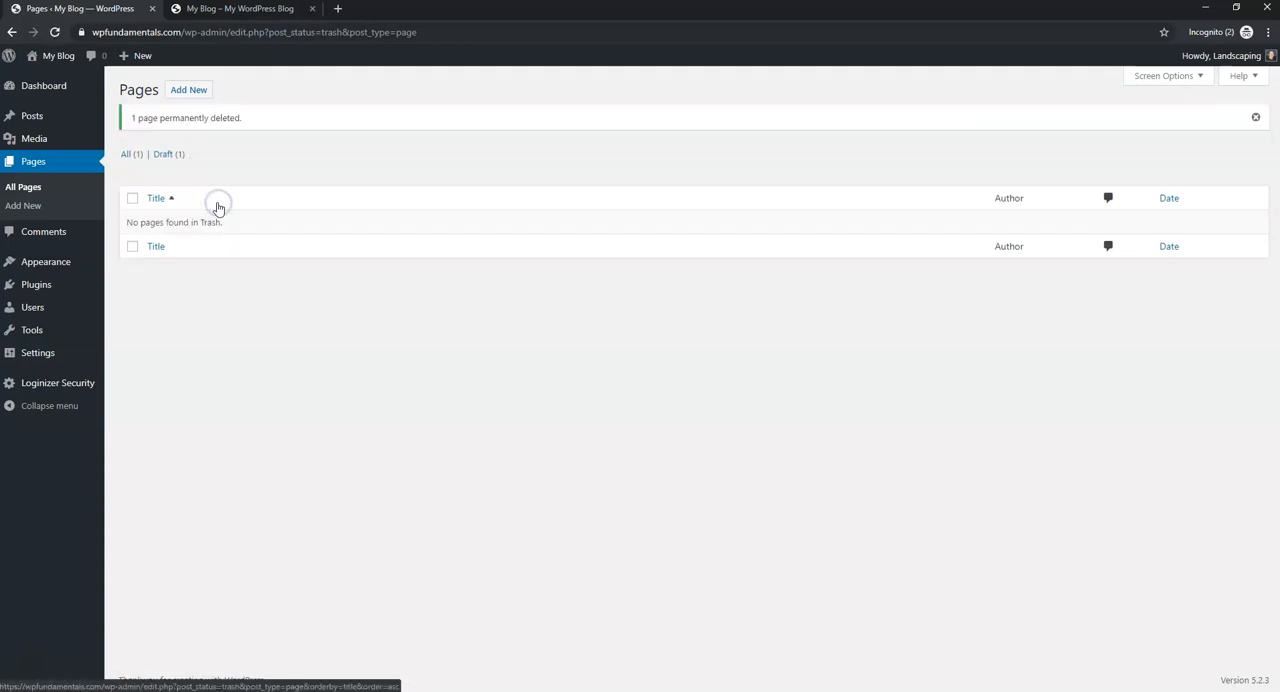
- Delete the unused Twenty Seventeen theme from the installed themes
mouse_move(64, 270)
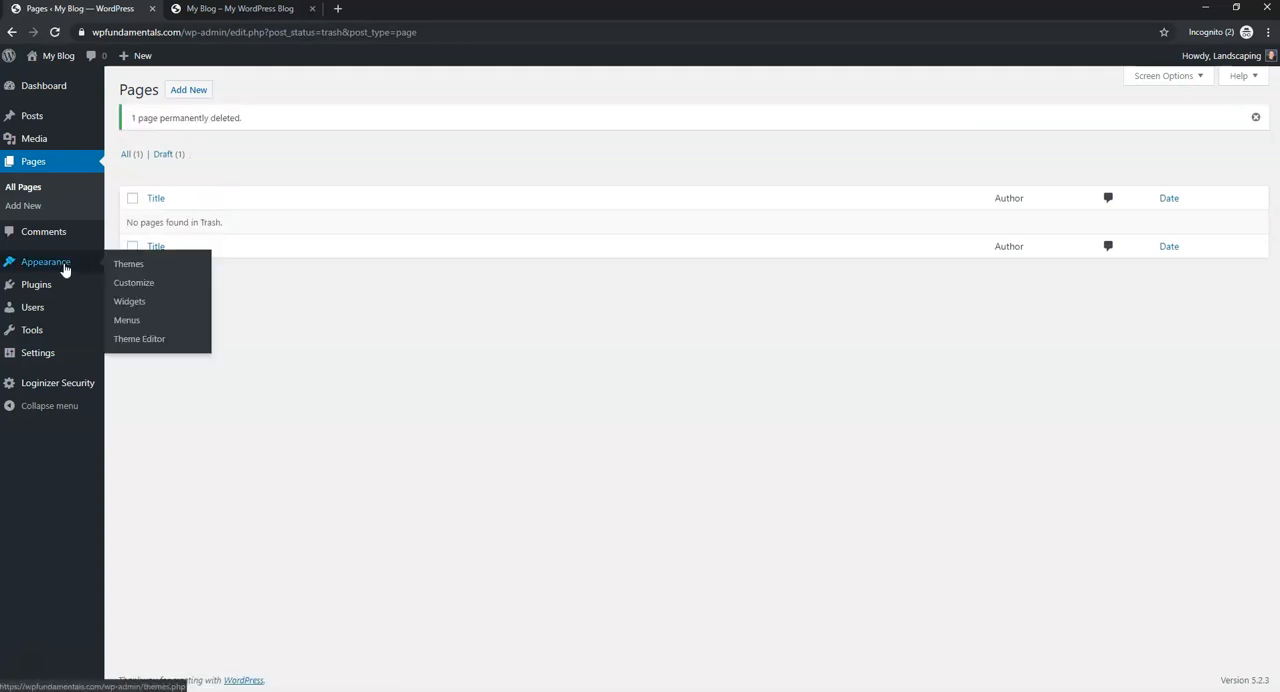
left_click(126, 270)
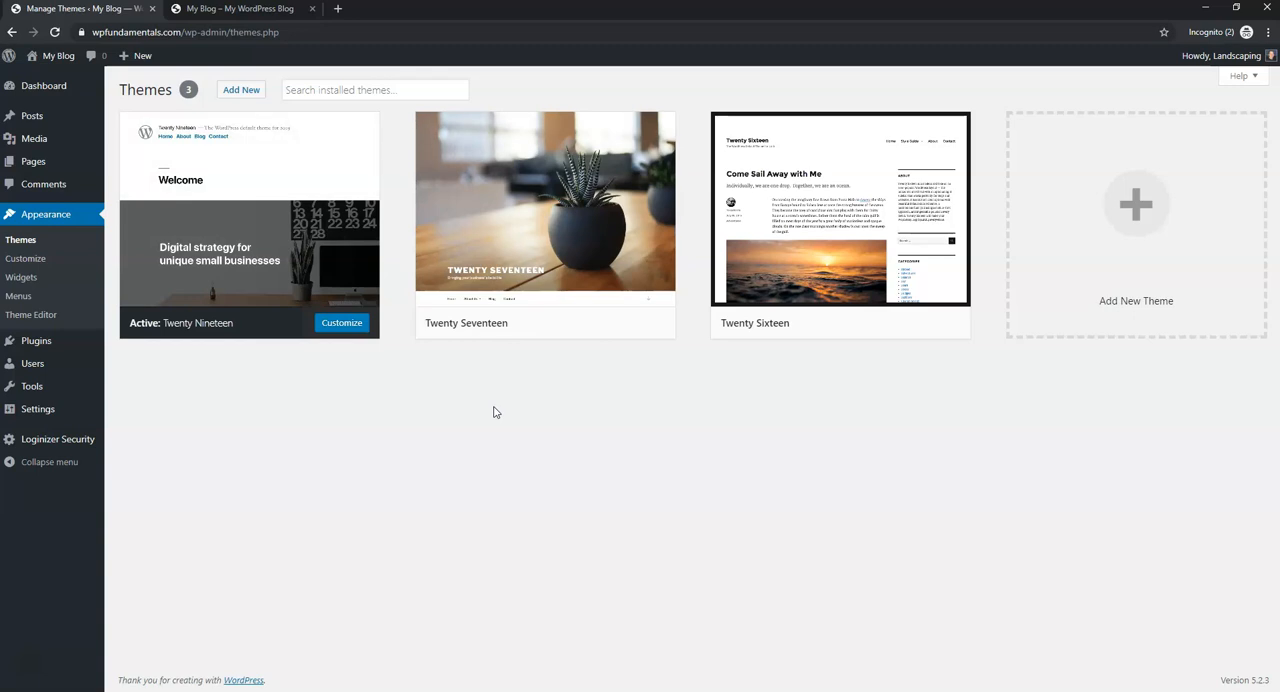
mouse_move(455, 285)
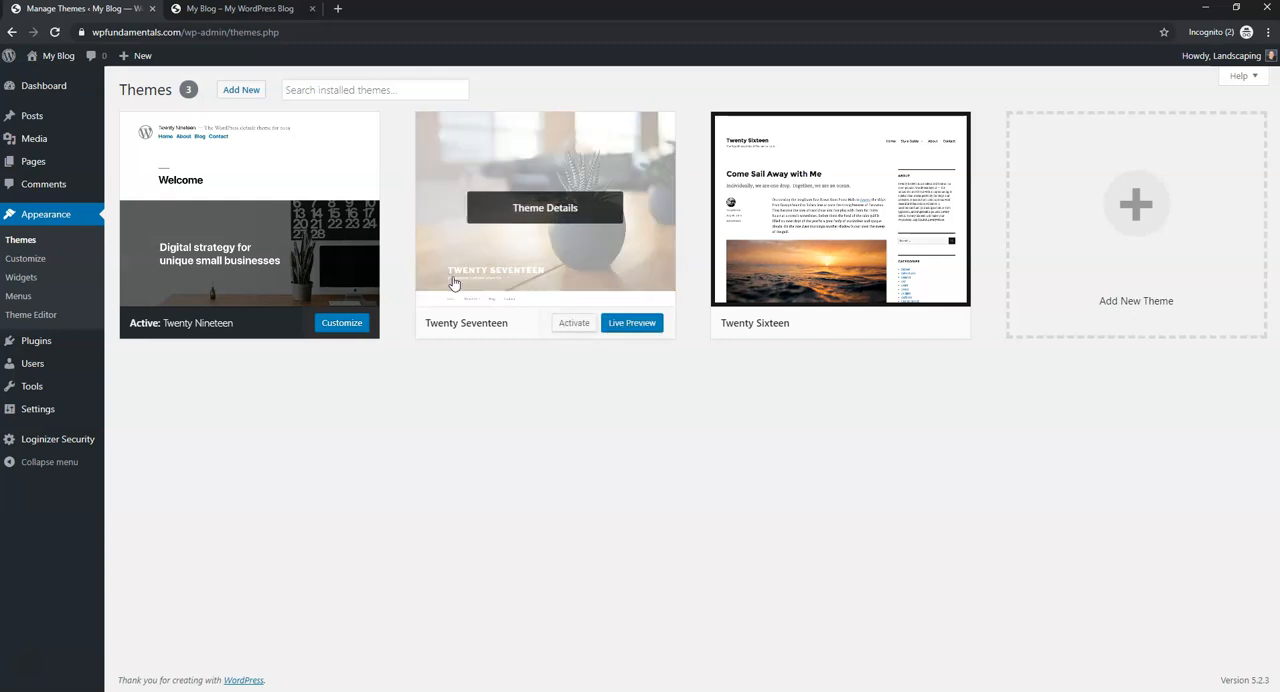
left_click(540, 211)
left_click(1149, 658)
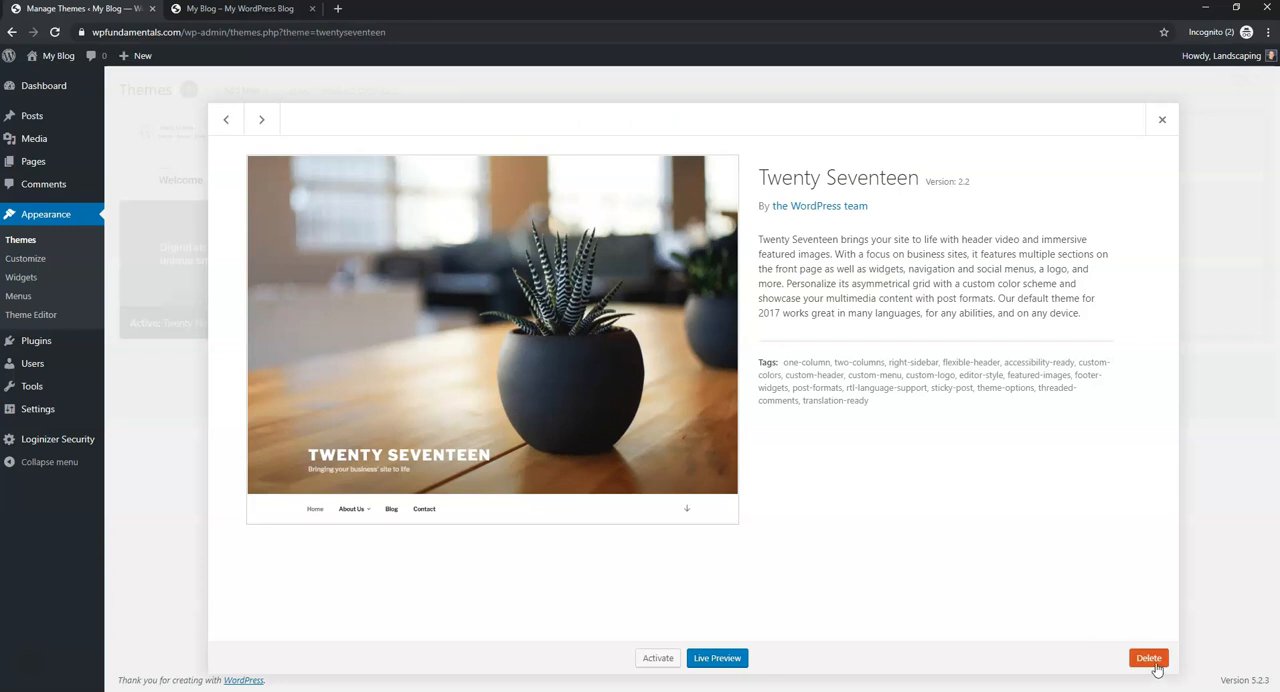
left_click(704, 134)
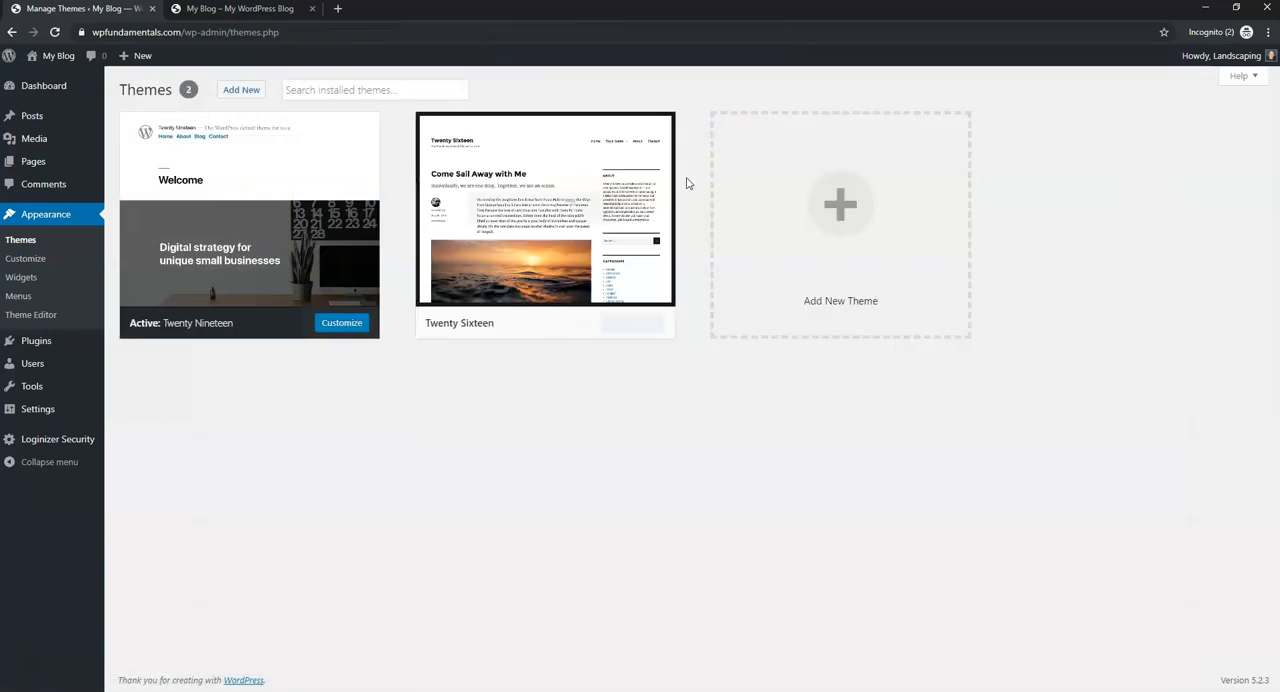
- Delete the unused Twenty Sixteen theme and confirm its removal
left_click(551, 212)
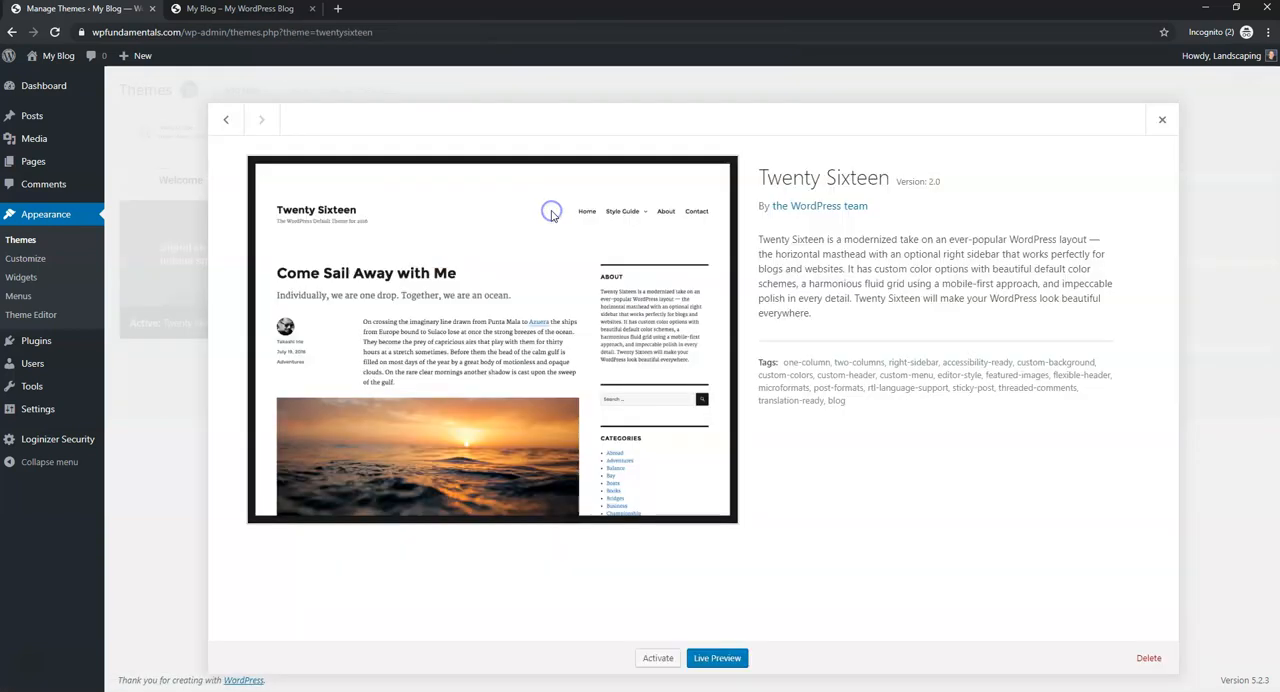
left_click(1149, 658)
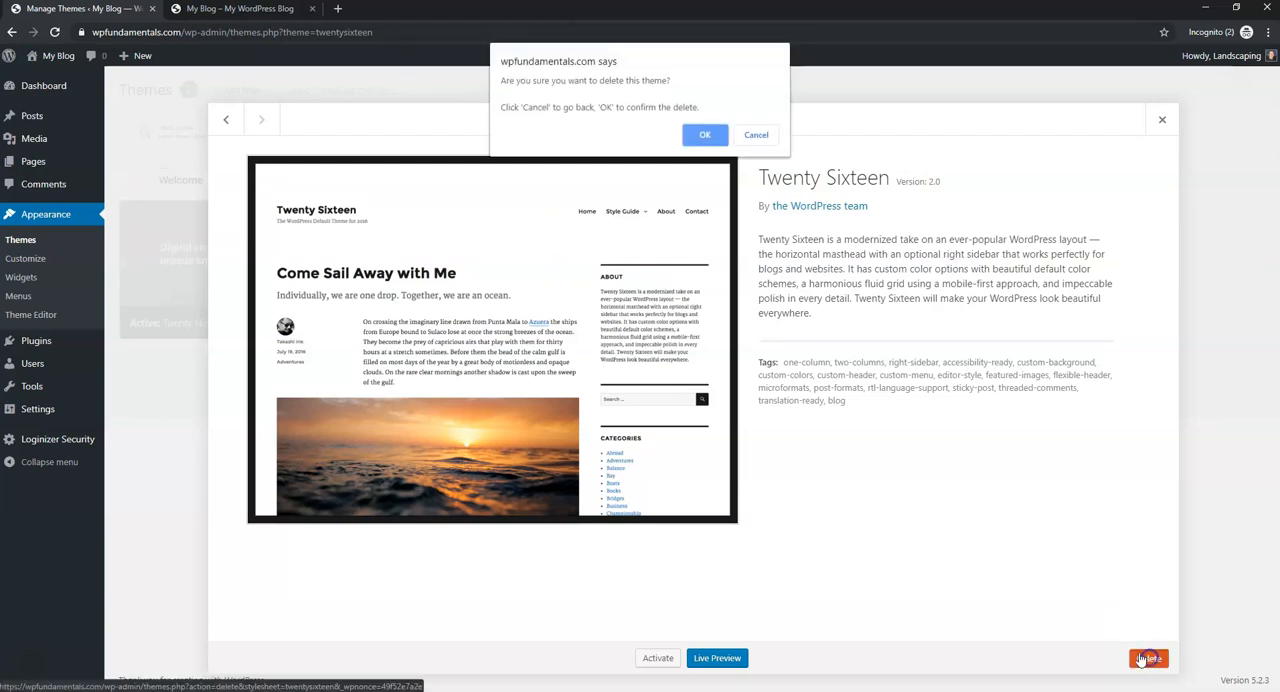
left_click(704, 136)
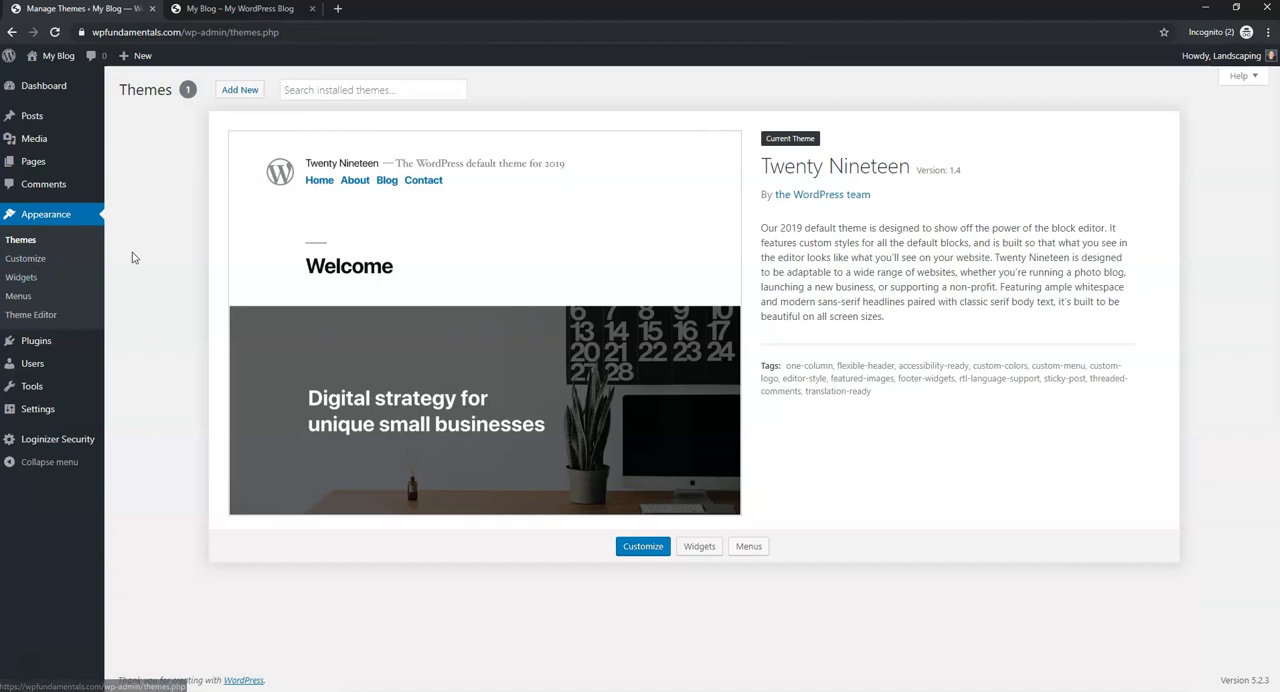
- Delete the Hello Dolly and Akismet Anti-Spam plugins and filter the plugin list to the active ones
left_click(70, 342)
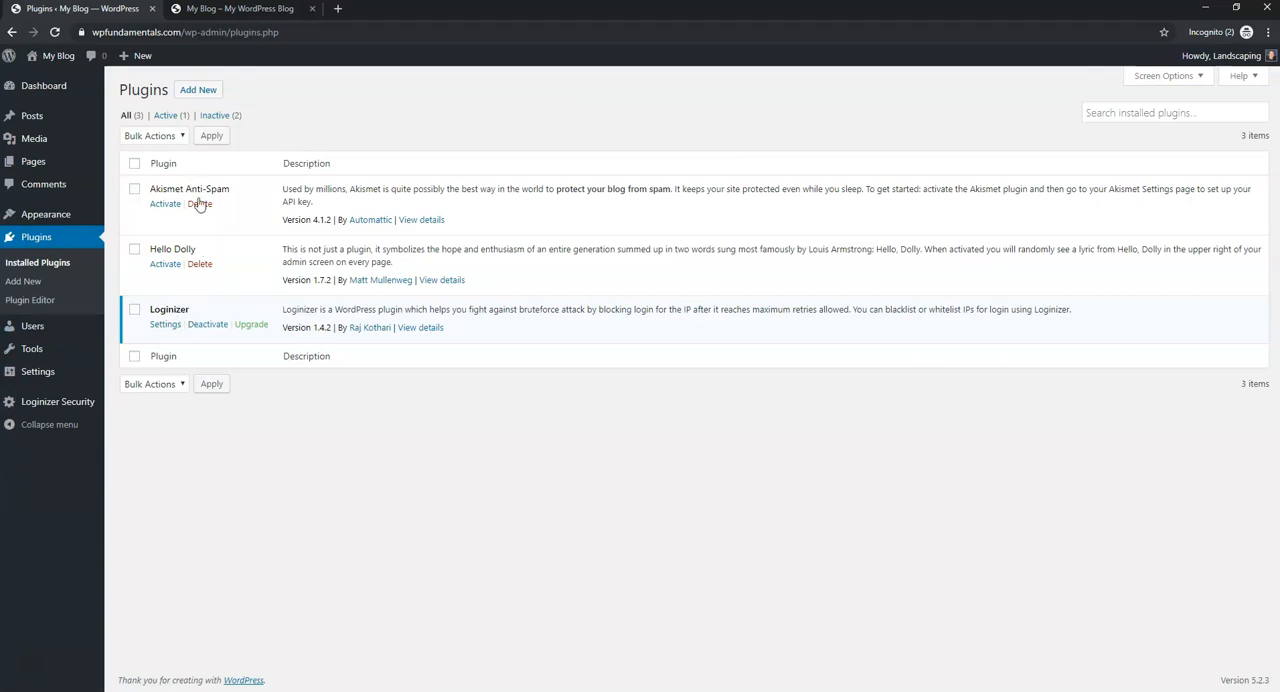
left_click(203, 270)
left_click(700, 106)
left_click(200, 204)
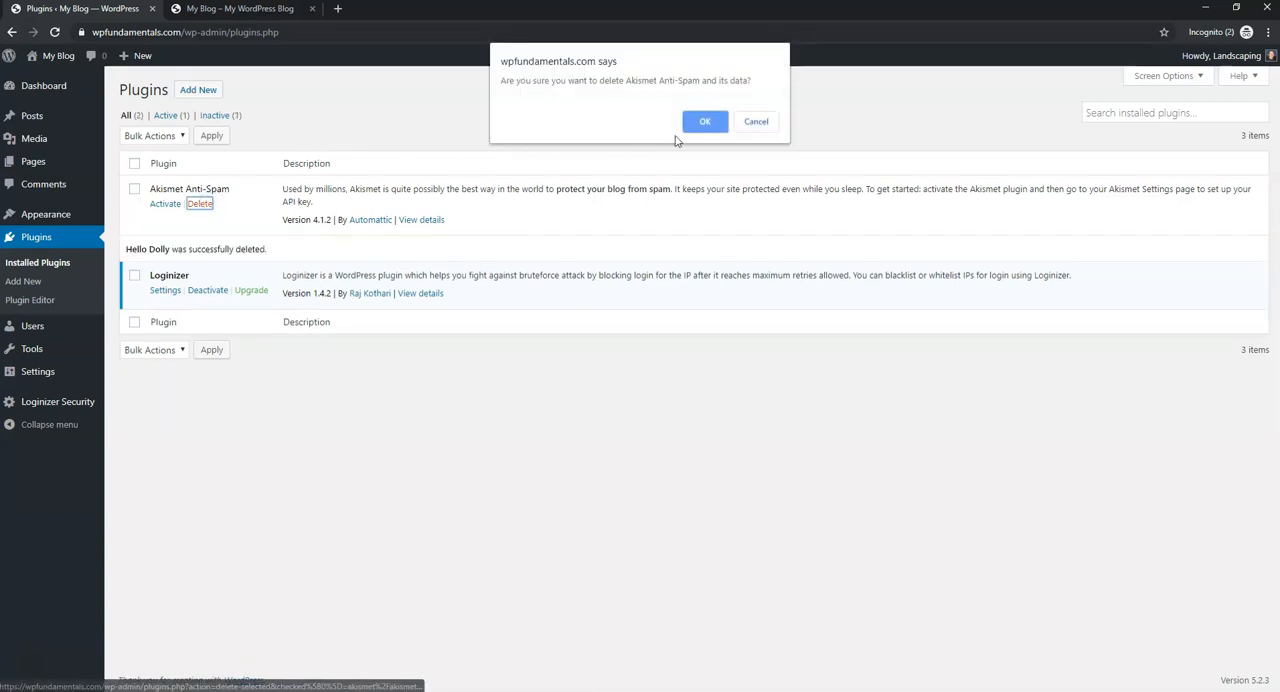
left_click(703, 121)
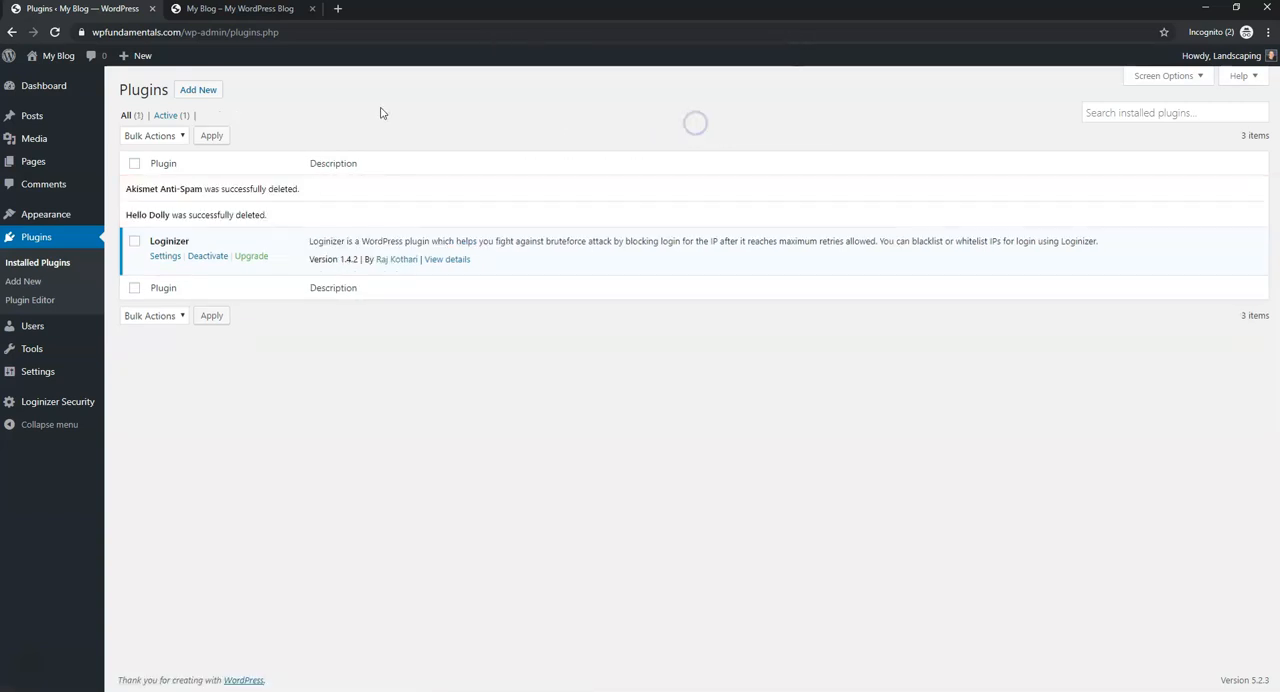
left_click(168, 115)
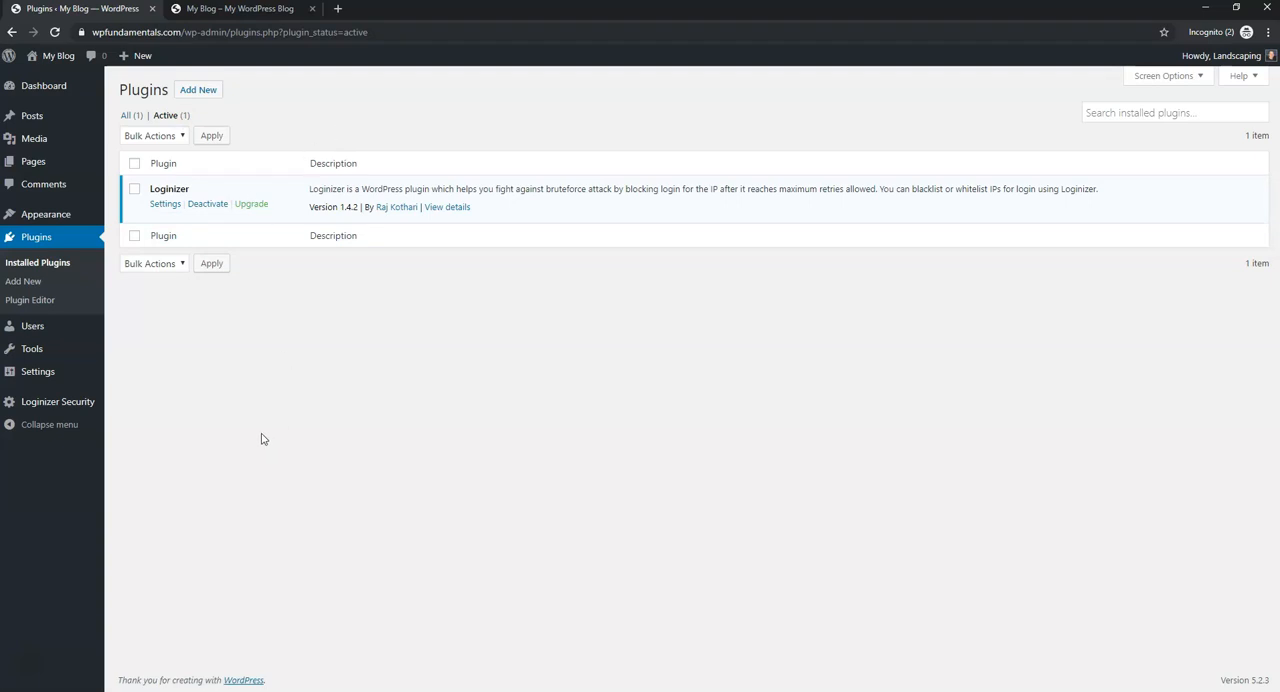
- In the general settings, compare with the title on the live site and set the site title to "Green Thumb"
mouse_move(90, 372)
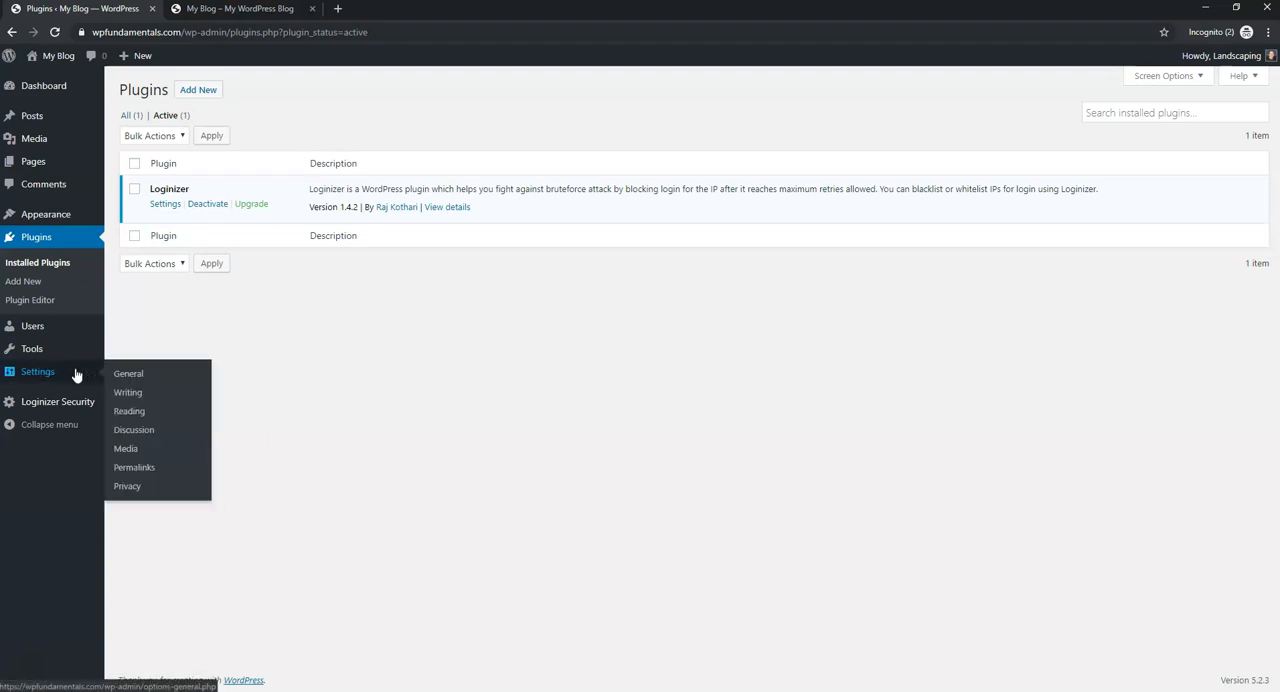
left_click(76, 374)
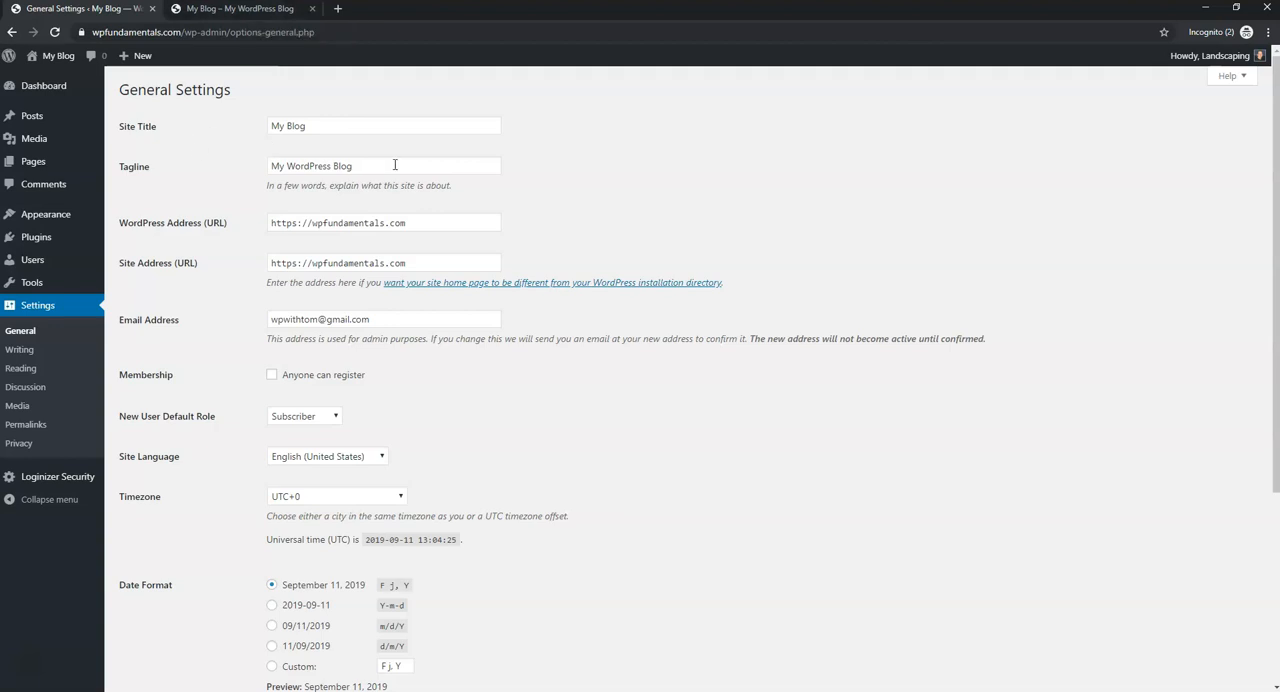
left_click(230, 9)
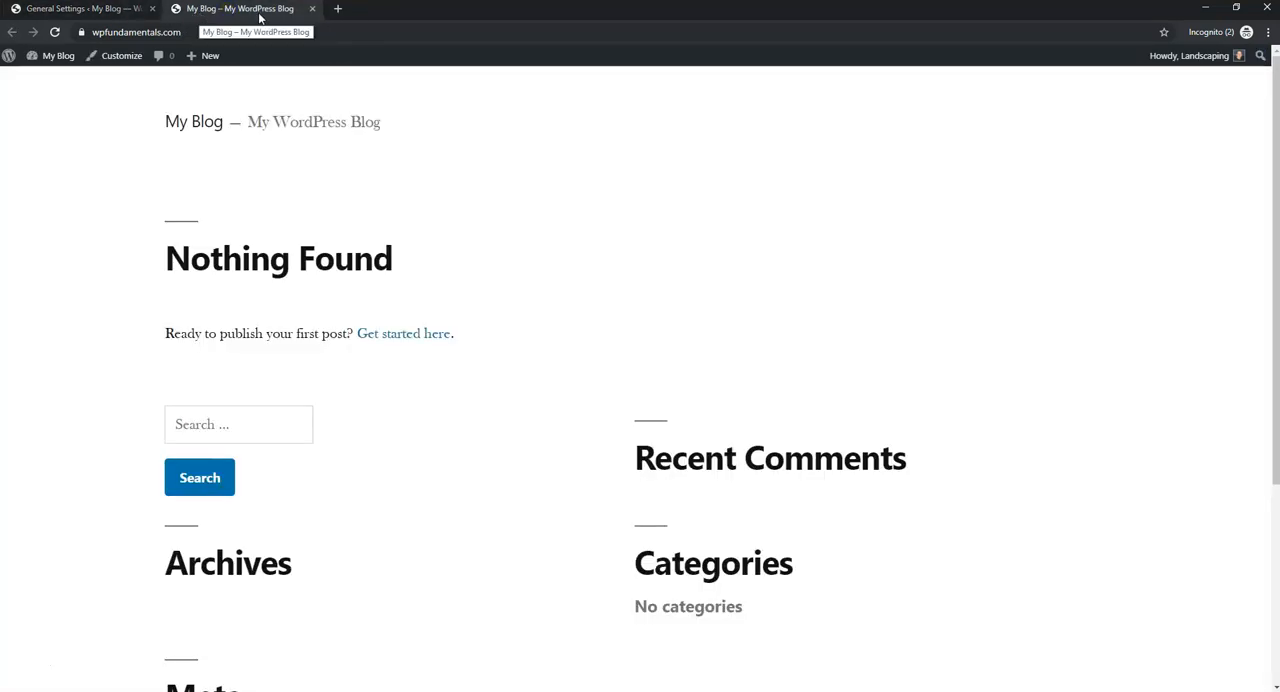
left_click(112, 14)
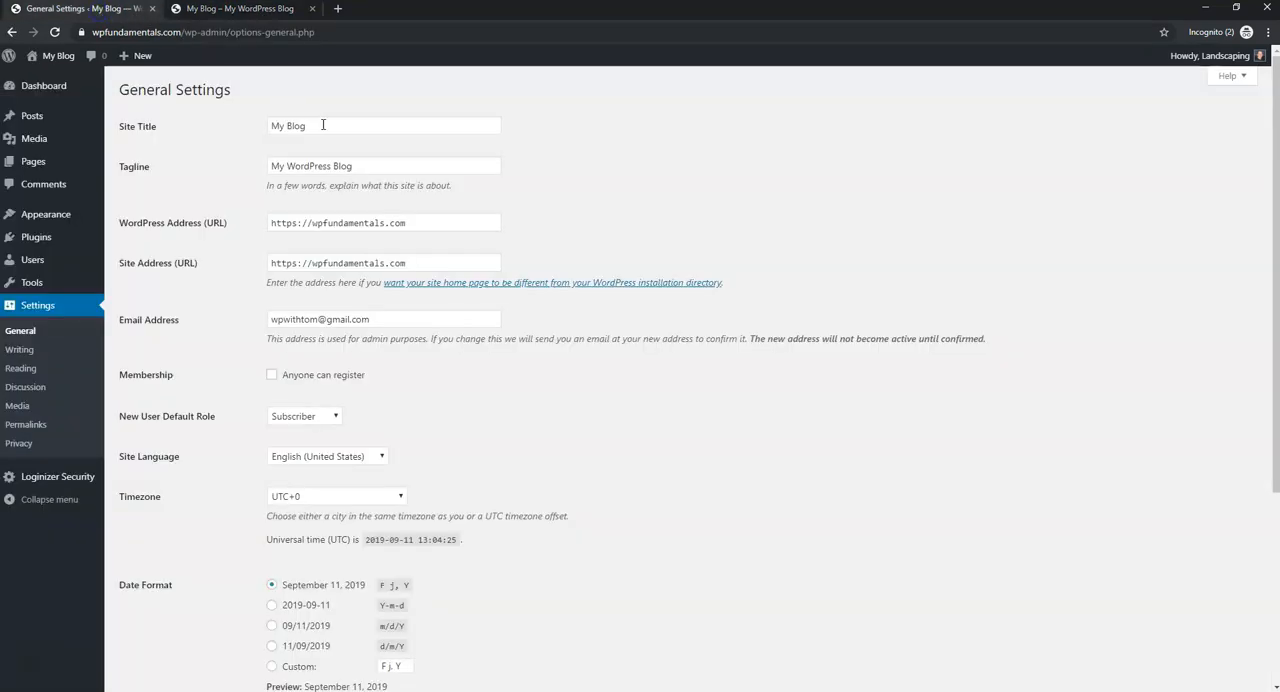
left_click_drag(323, 125, 230, 123)
type("Green Thumb")
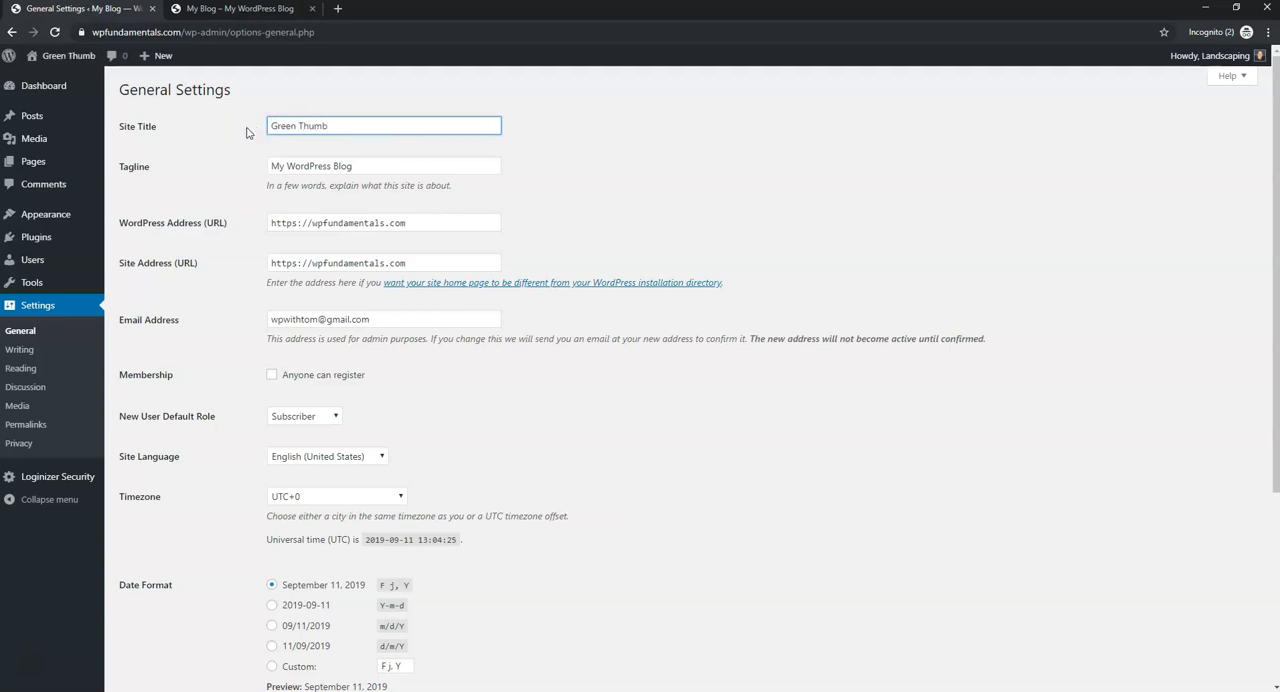
- Replace the site's default tagline with "Local Landscaping in"
left_click_drag(463, 165, 208, 165)
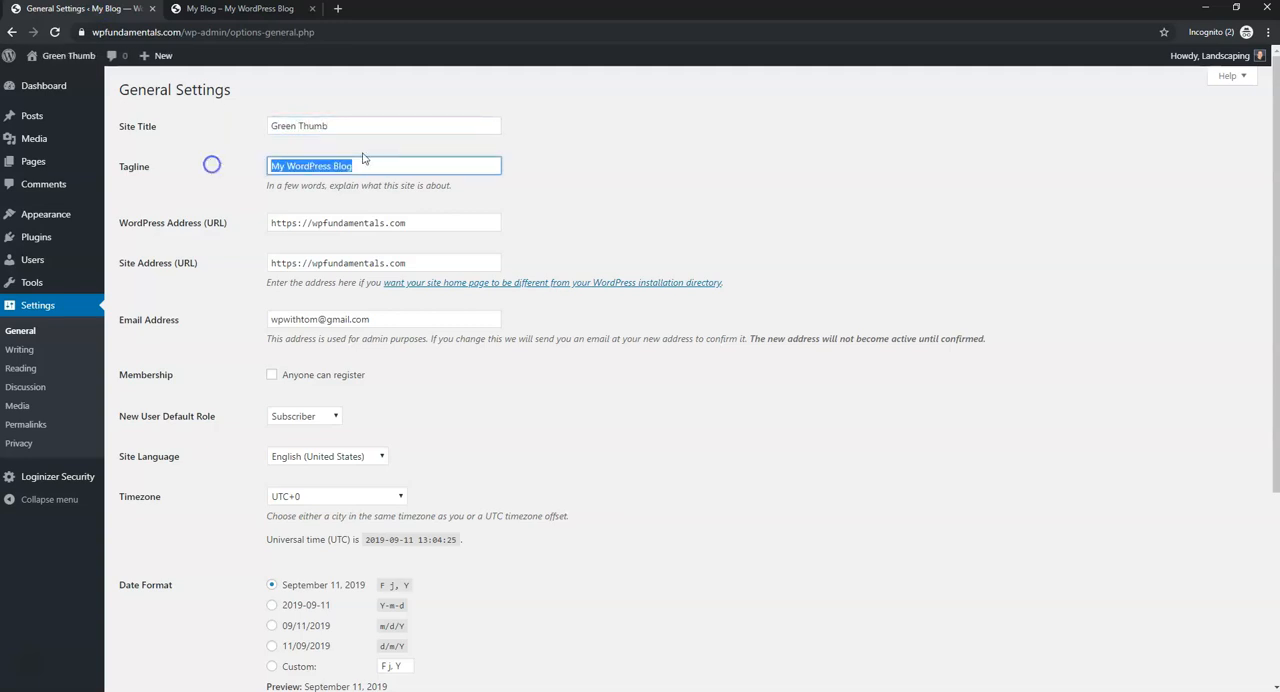
type("L")
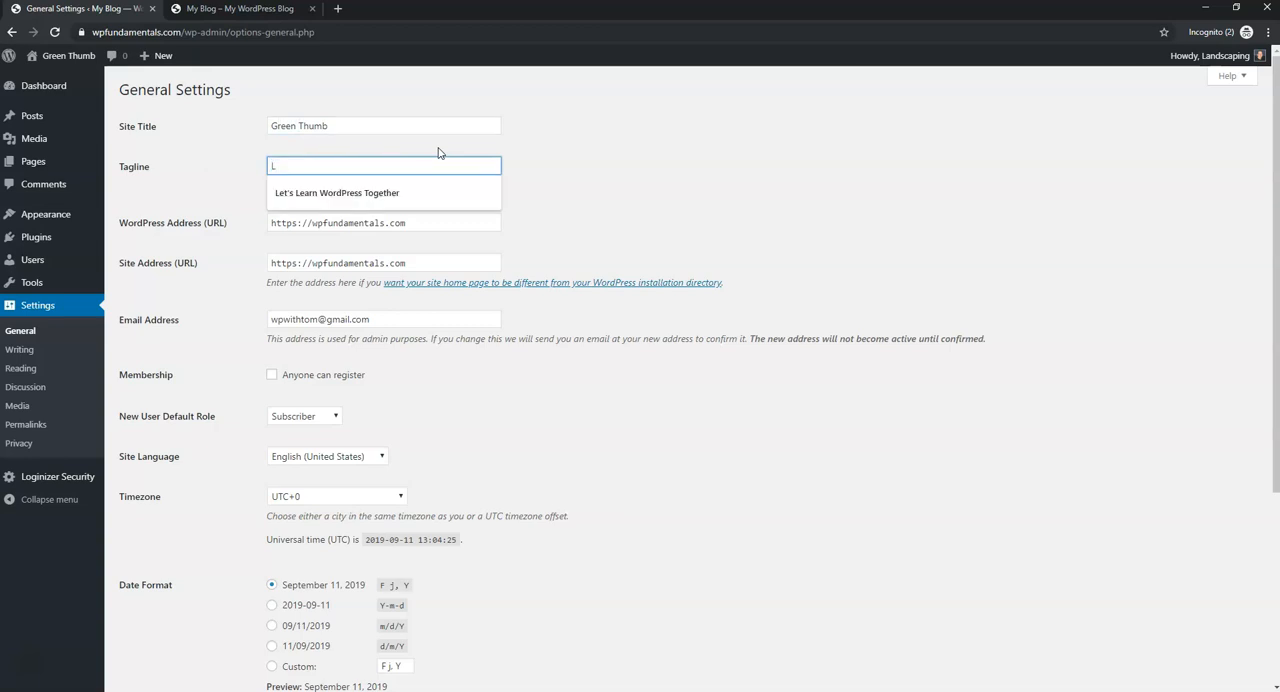
type("ocal Landscapi")
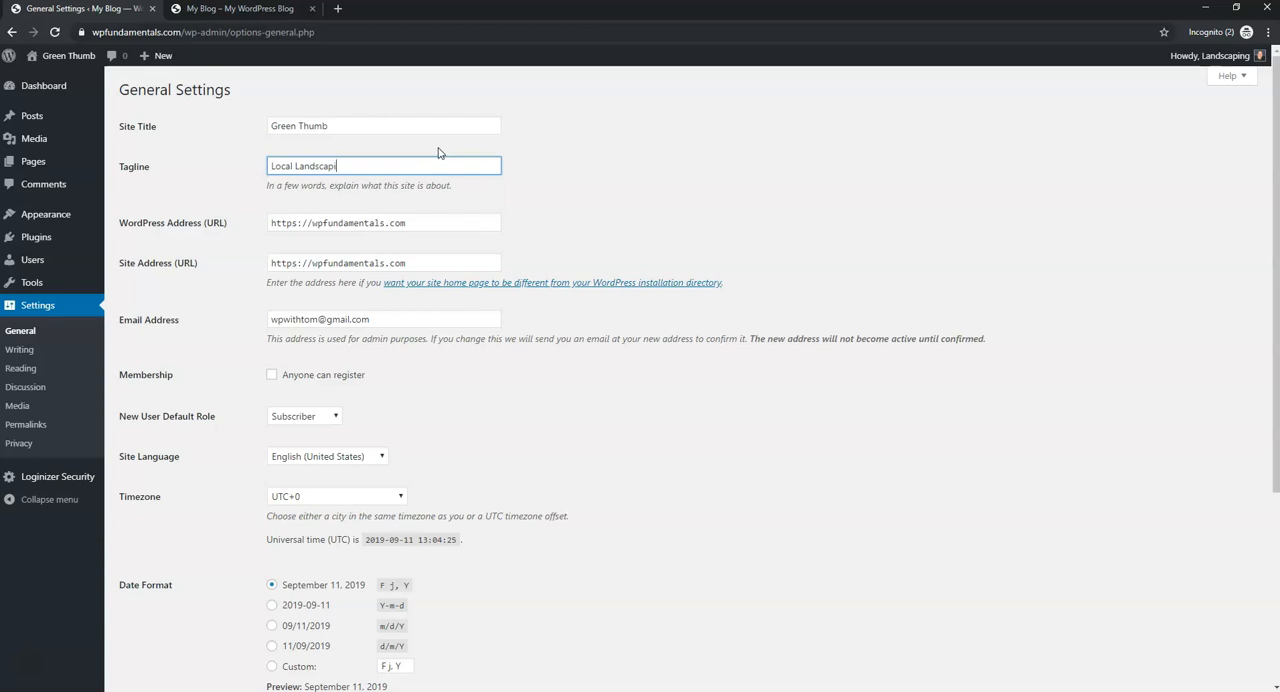
type("ng in")
- Set the site's timezone to UTC-5 in the general settings
scroll(674, 404, "down", 2)
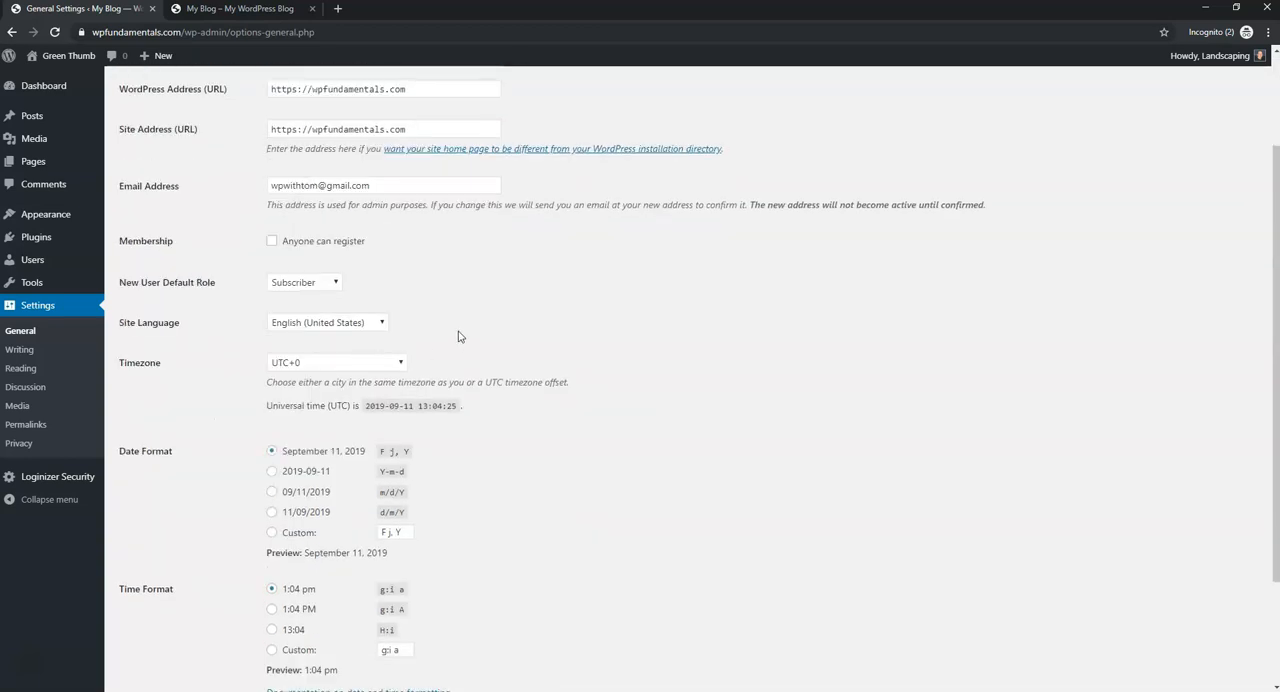
scroll(471, 314, "down", 1)
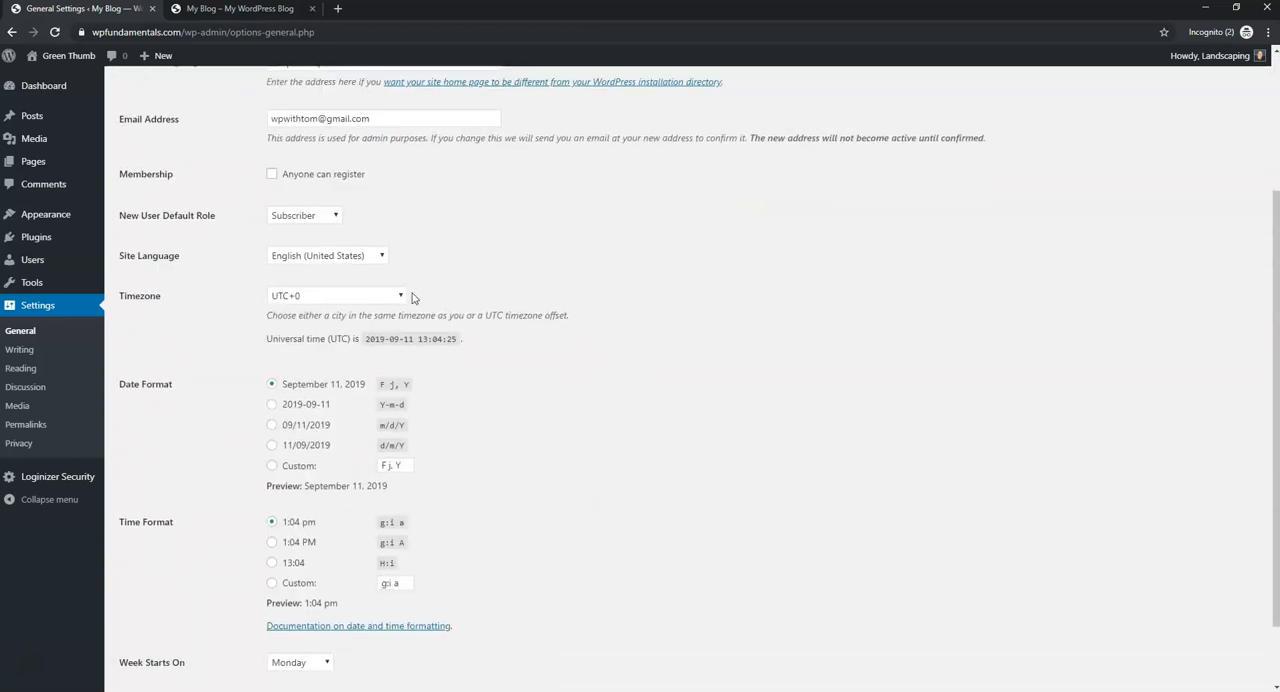
left_click(357, 296)
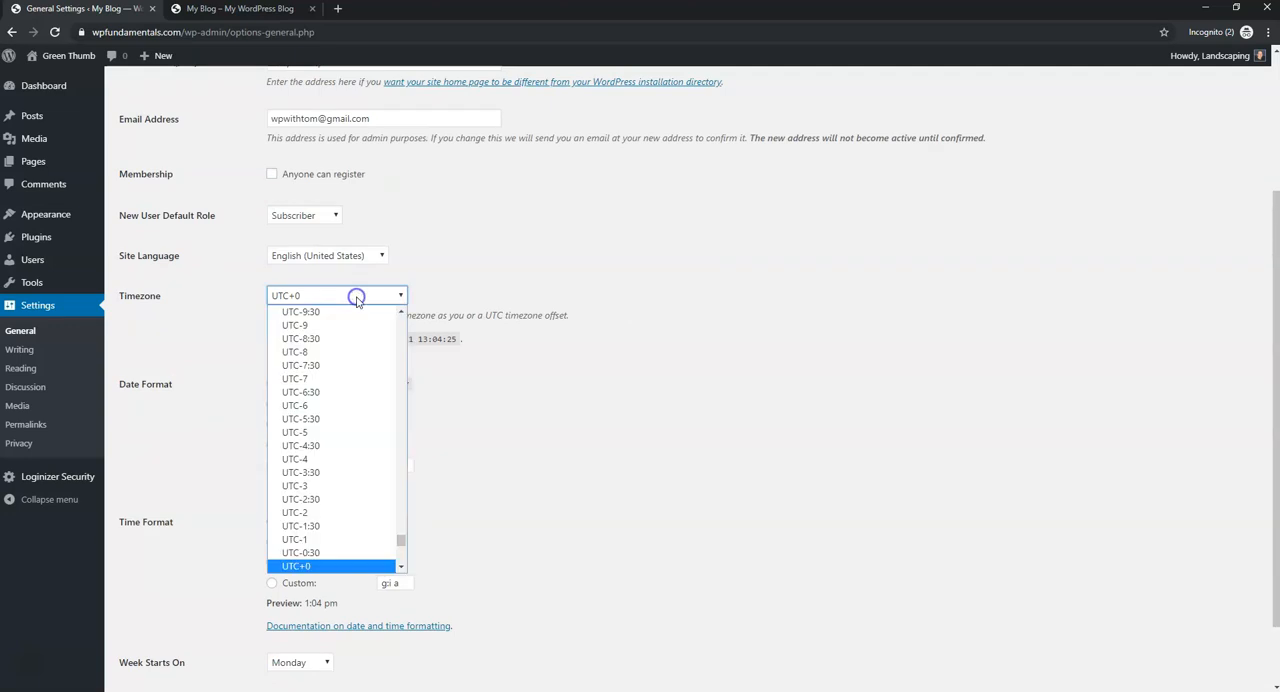
left_click(333, 432)
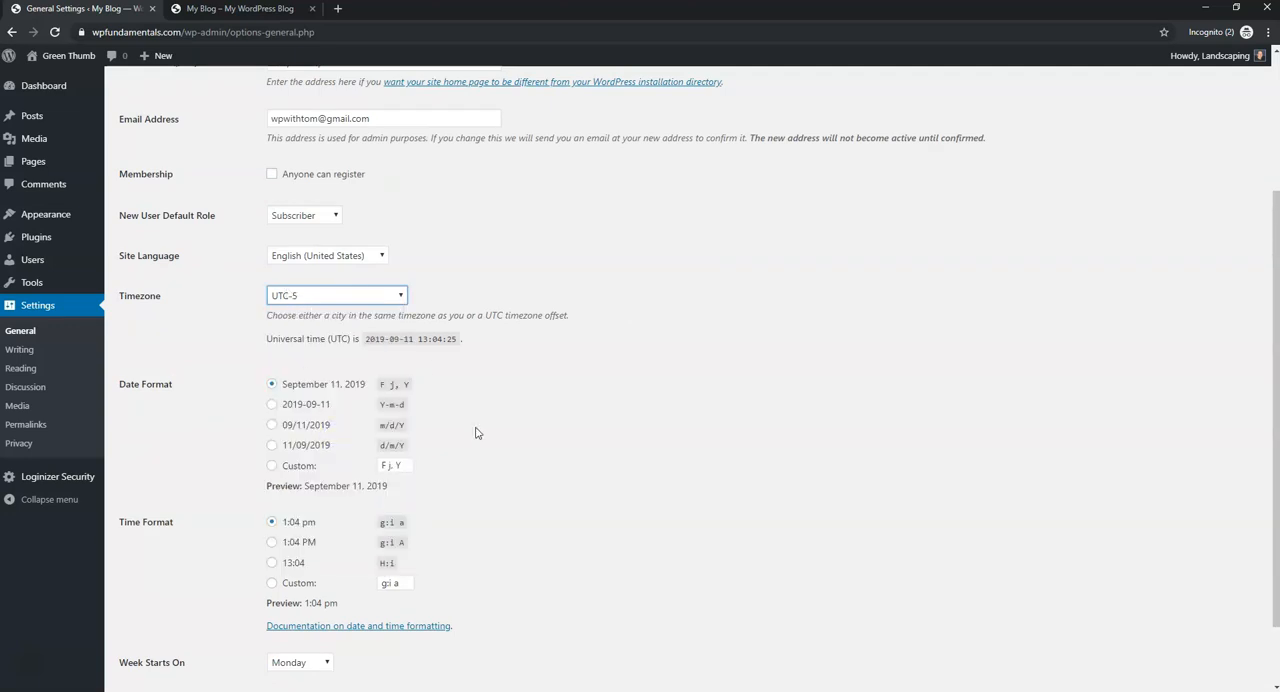
- Choose the g:i A time format, make the week start on Sunday, and save the general settings
scroll(476, 432, "down", 1)
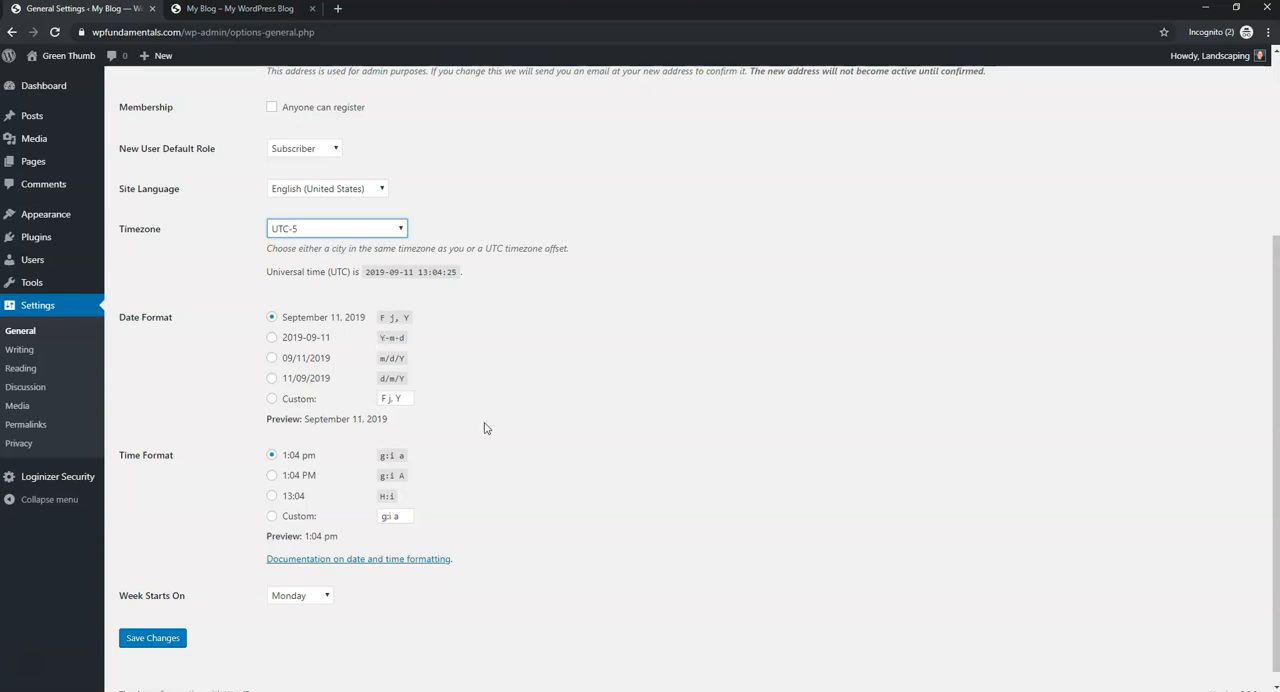
scroll(483, 426, "down", 1)
left_click(273, 462)
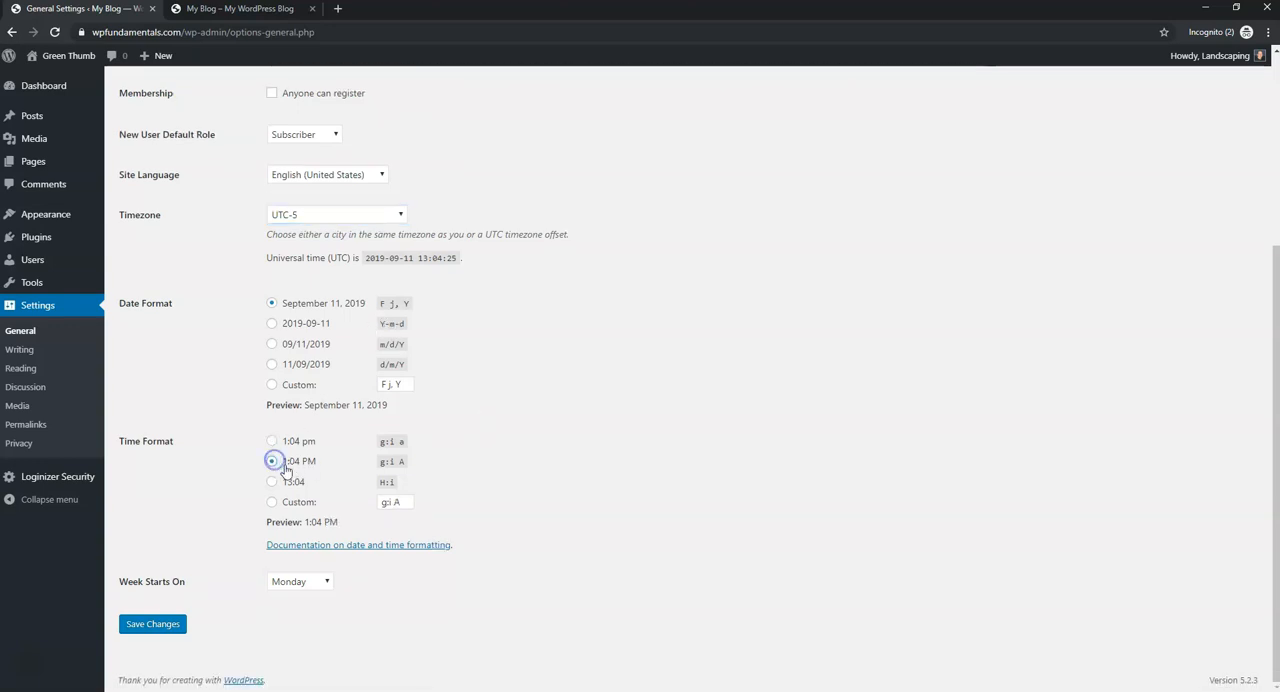
left_click(328, 583)
left_click(313, 598)
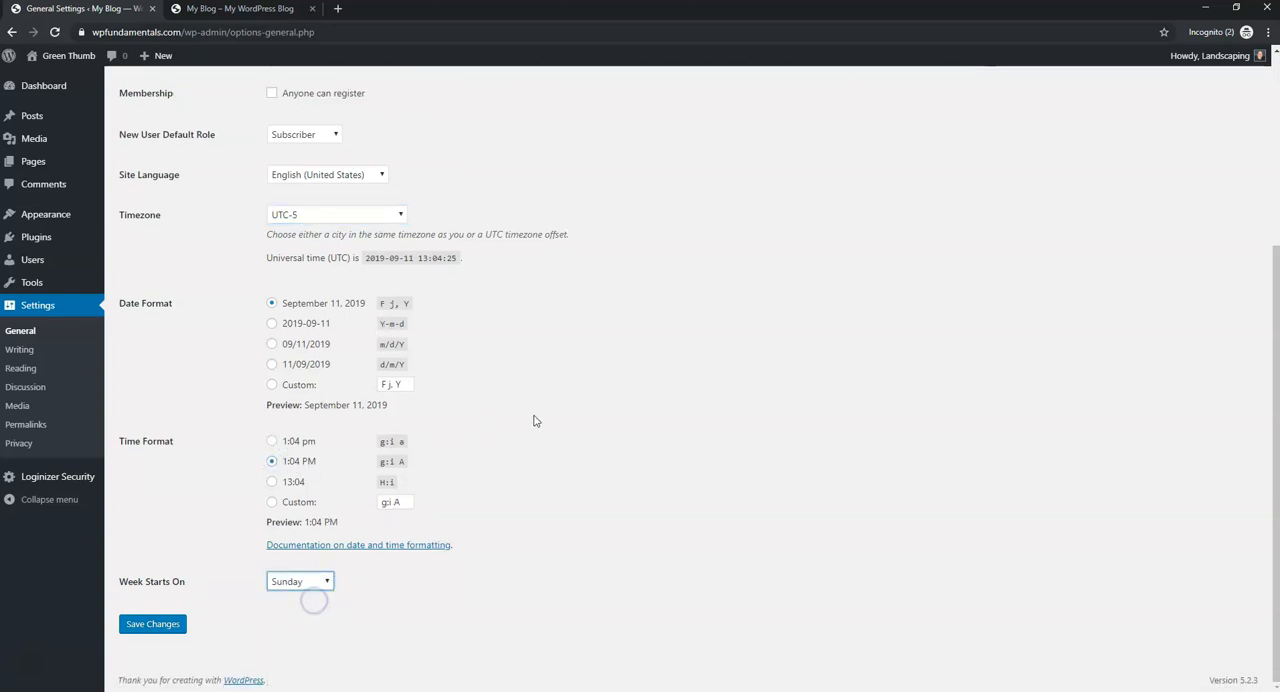
left_click(156, 628)
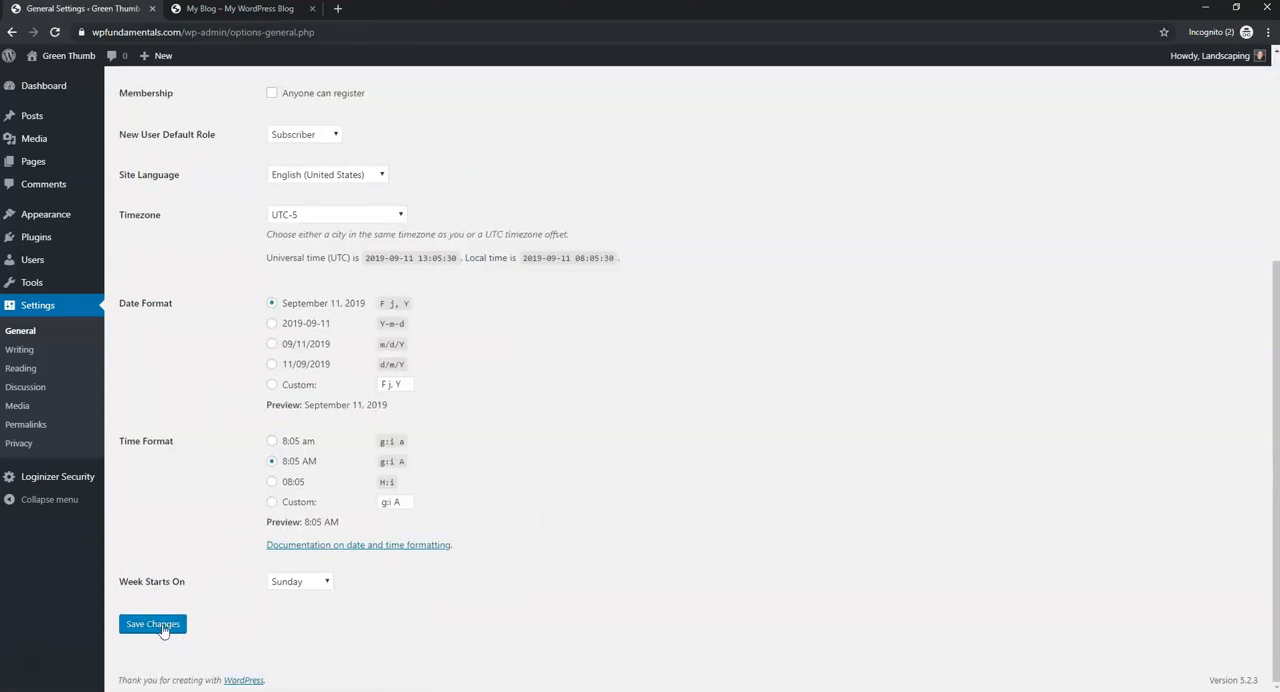
- Change the permalink structure to Post name and save it
left_click(36, 428)
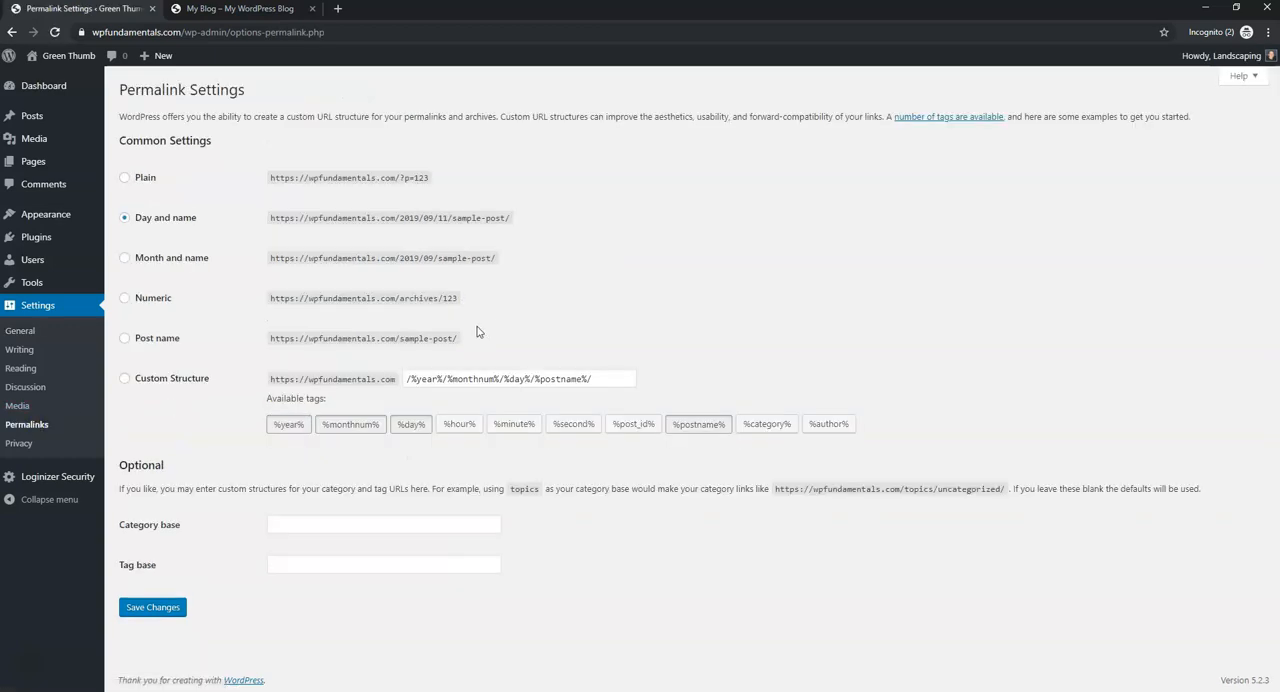
left_click(125, 338)
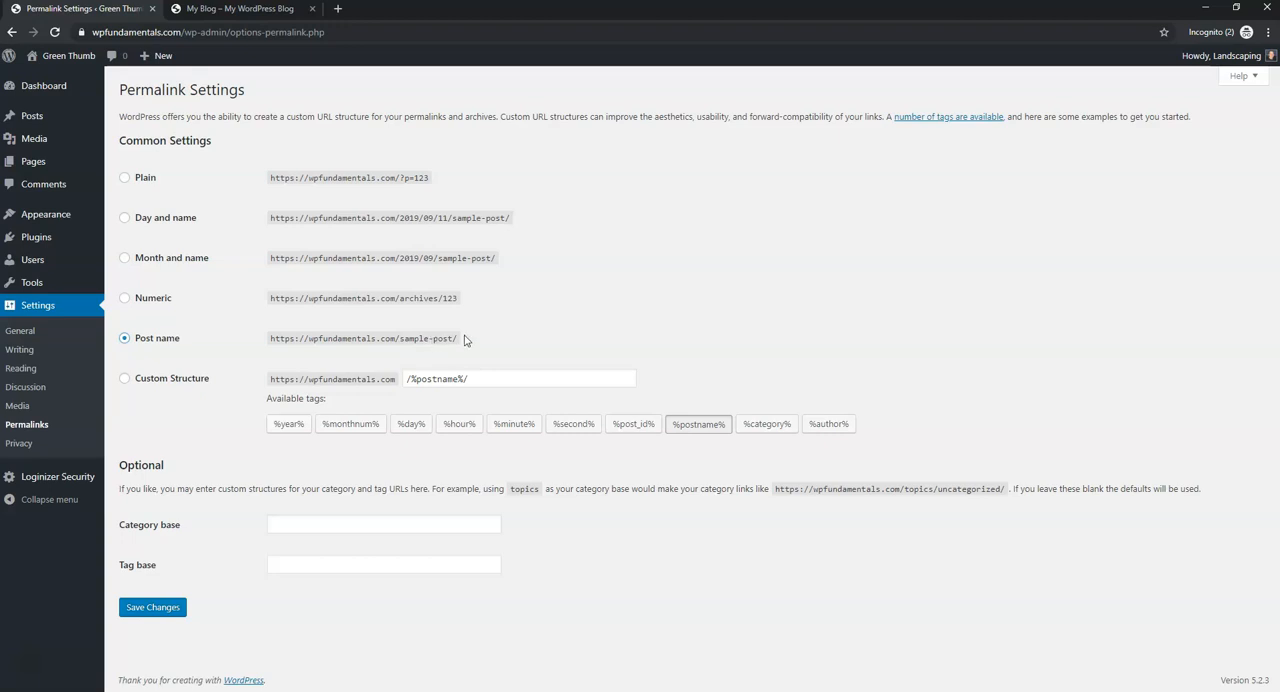
left_click_drag(431, 340, 467, 340)
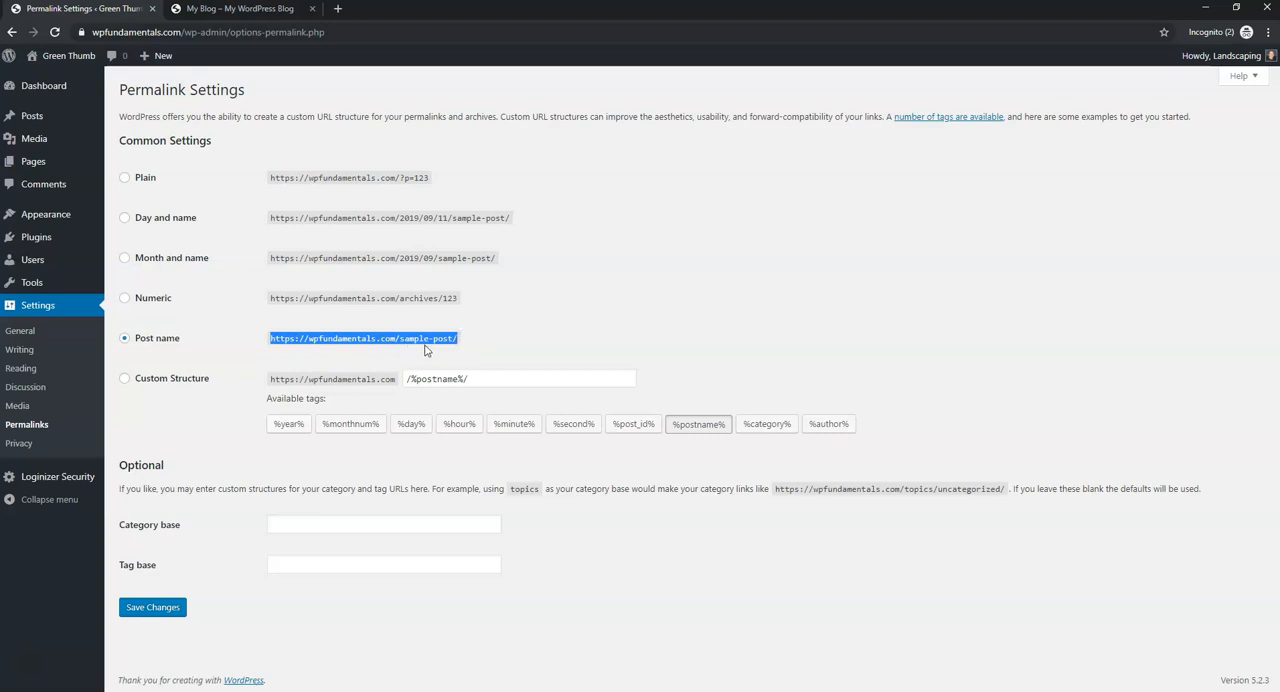
left_click_drag(456, 181, 400, 180)
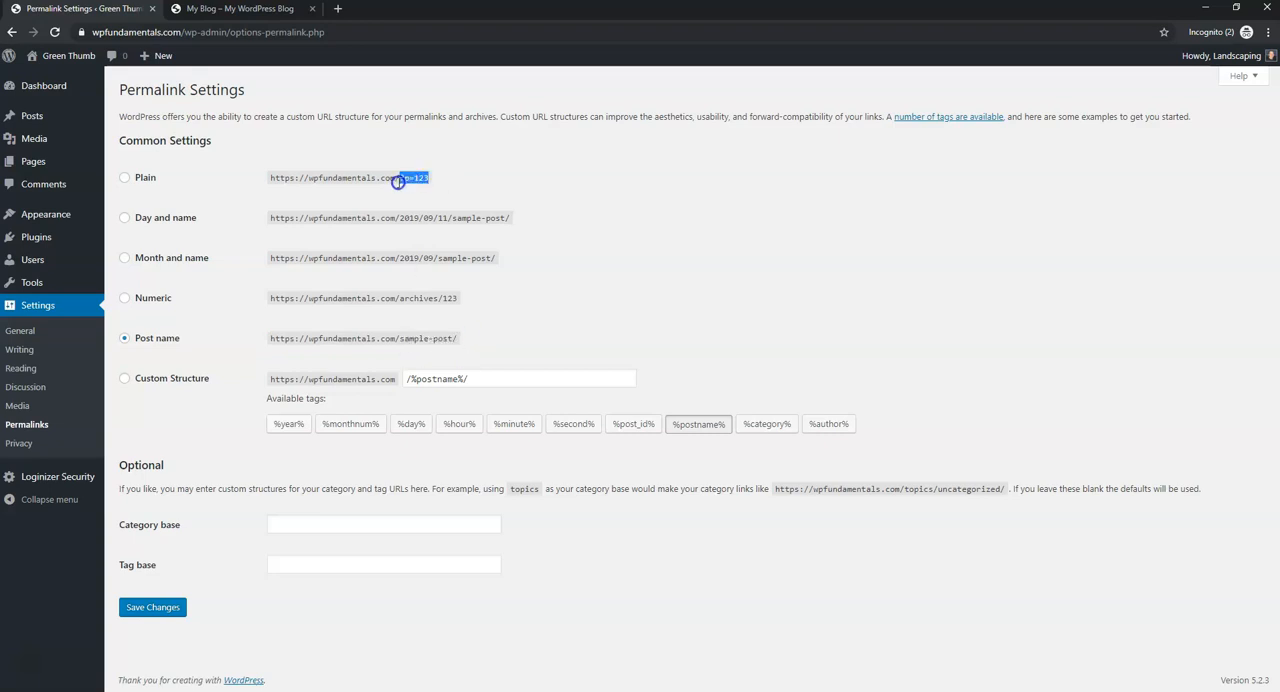
left_click(575, 320)
left_click(171, 610)
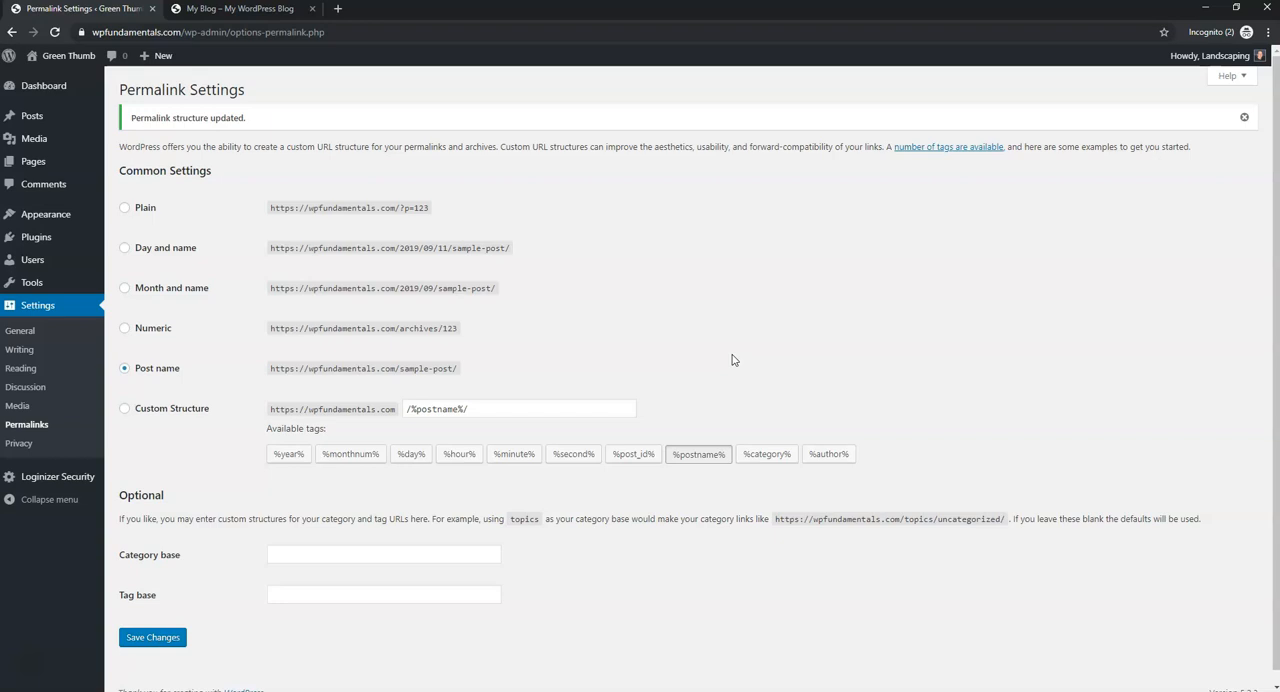
- Go to the installed themes and open the theme directory for adding a new theme
mouse_move(75, 216)
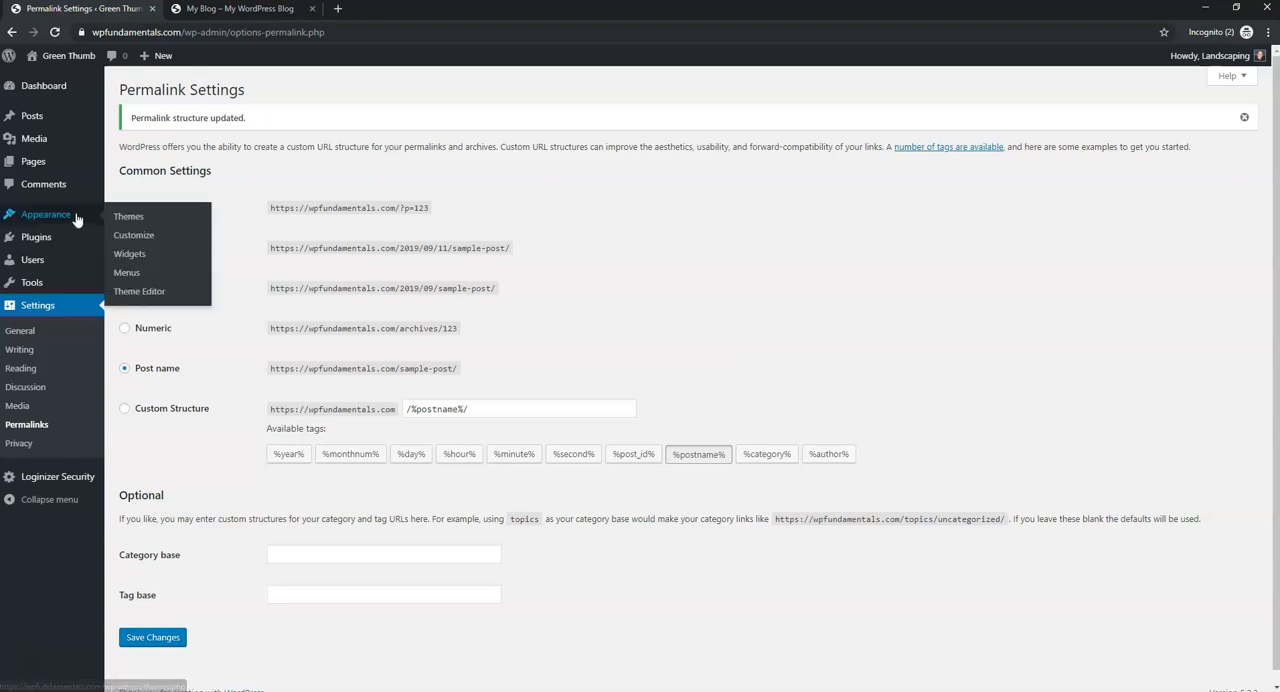
left_click(132, 217)
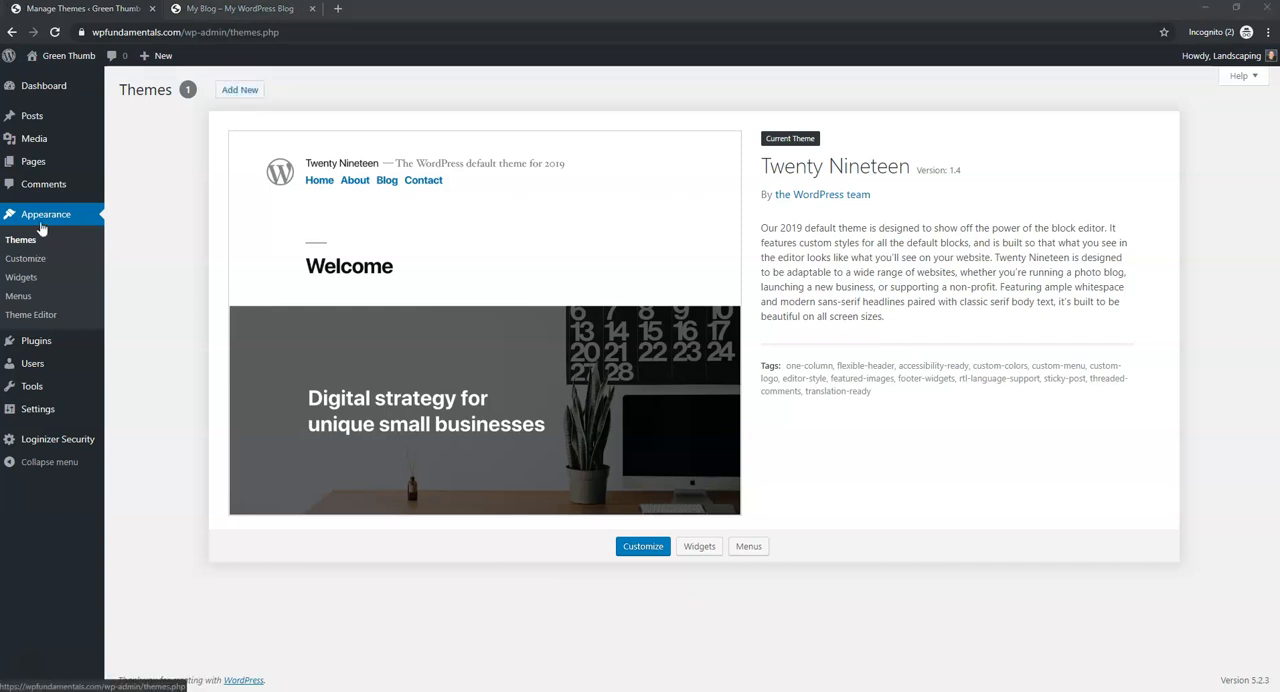
left_click(248, 92)
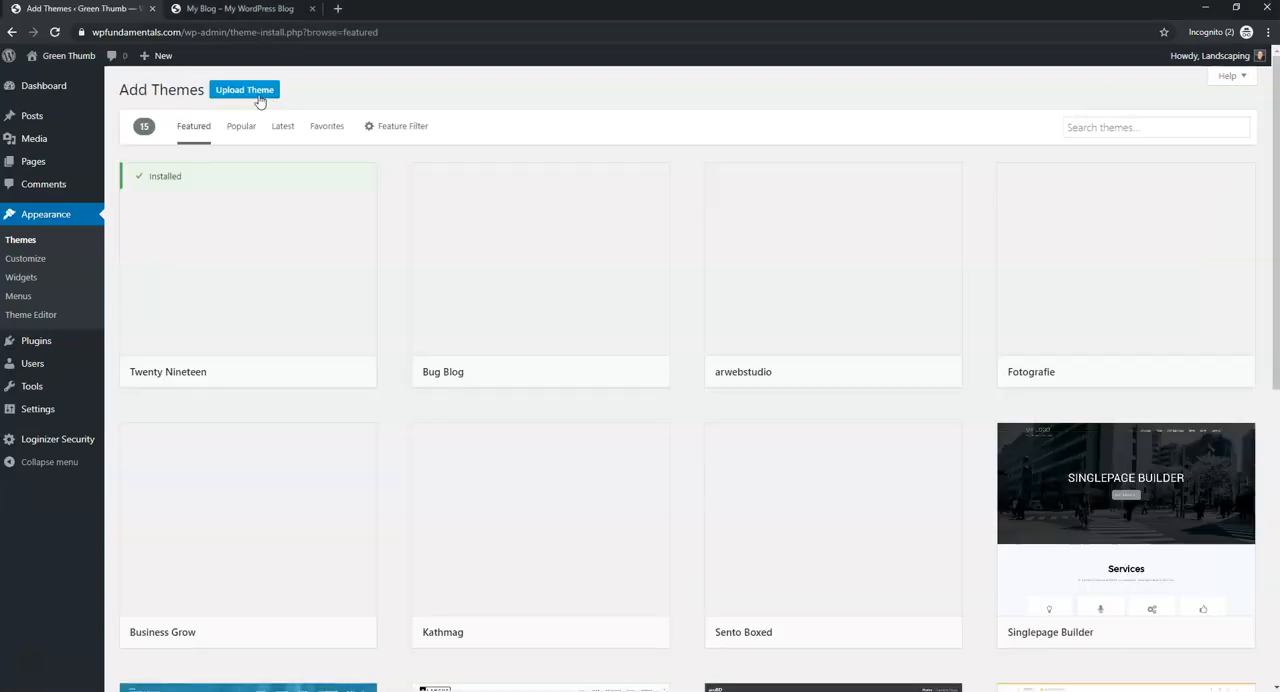
left_click(1103, 127)
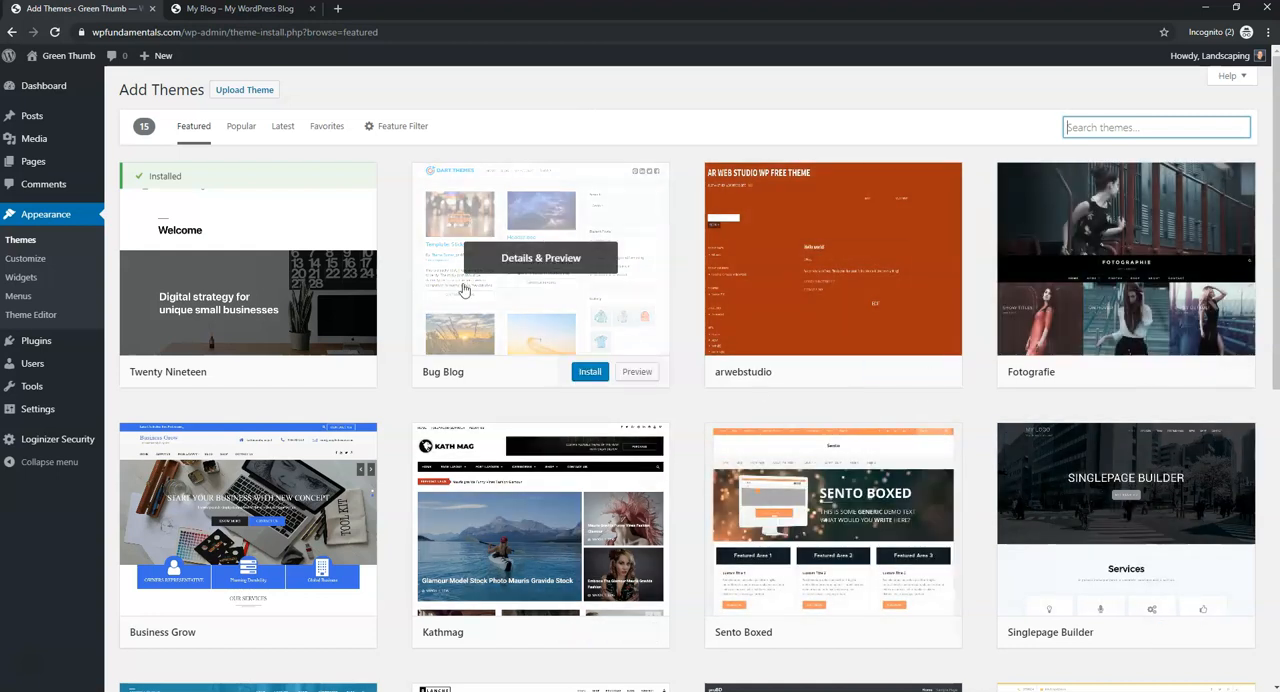
- Preview the Singlepage Builder theme, look through its demo page, and close the preview
left_click(1168, 482)
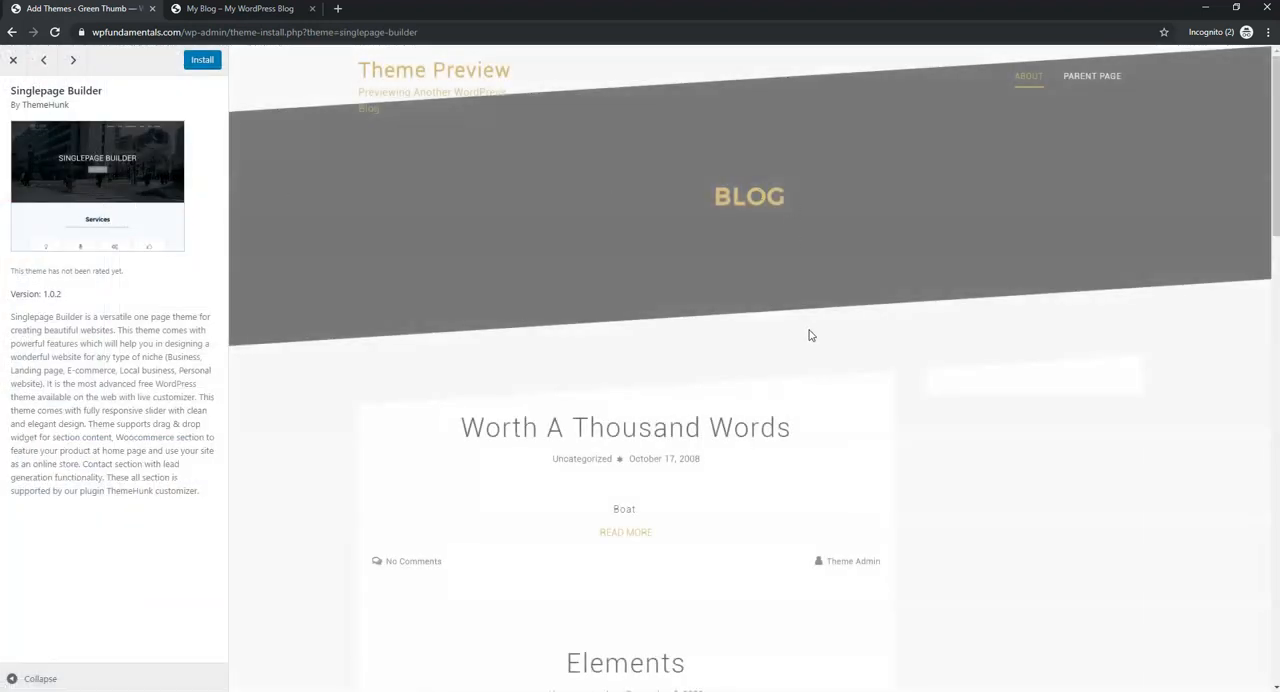
scroll(810, 335, "down", 15)
scroll(808, 333, "up", 15)
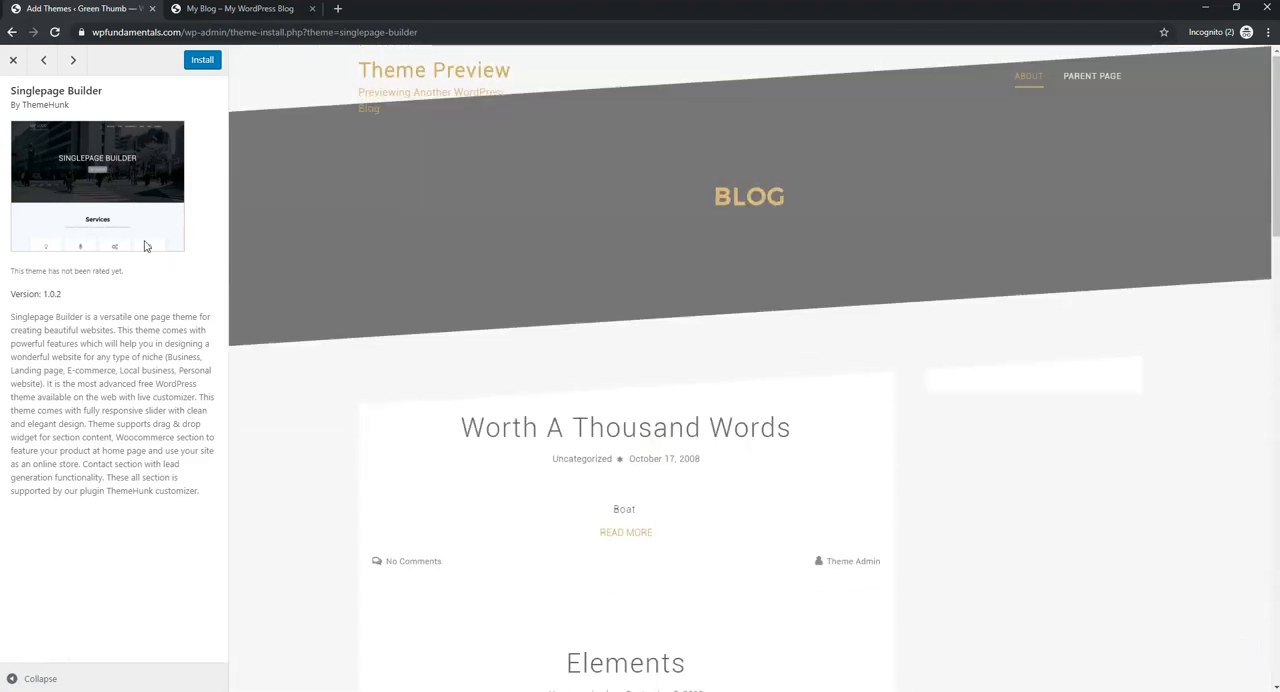
left_click(14, 60)
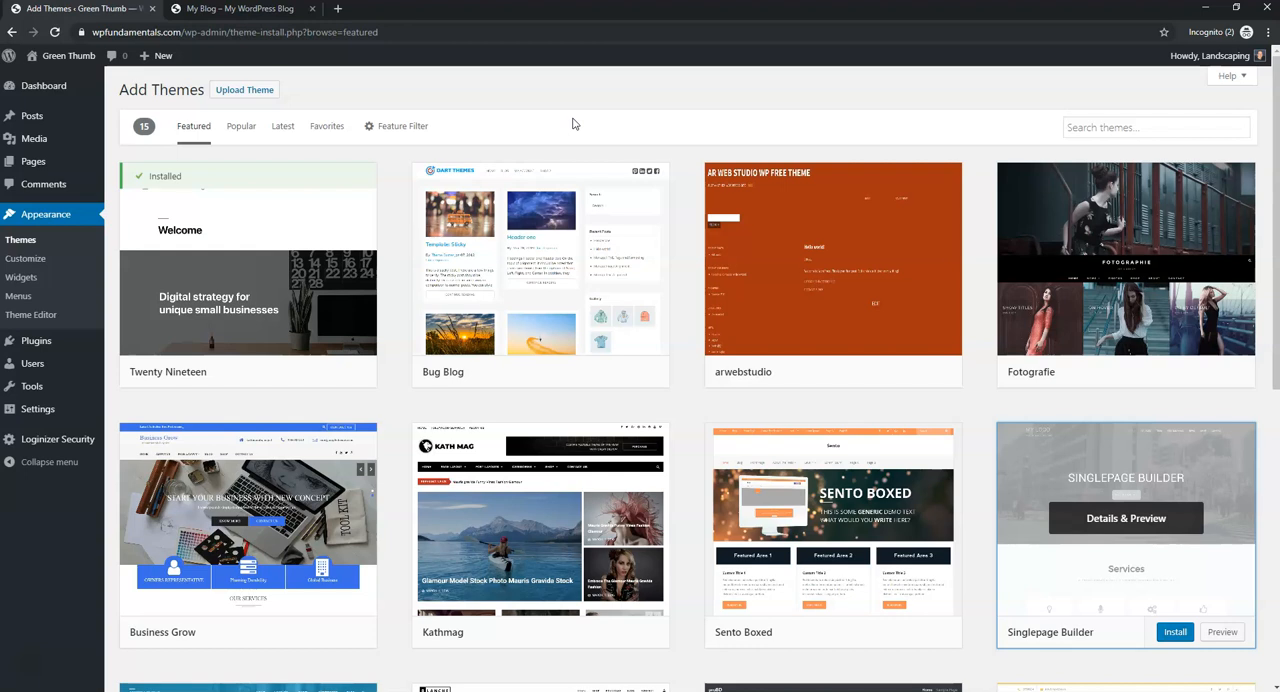
- Search the theme directory for "astra", then install and activate the Astra theme
left_click(1136, 126)
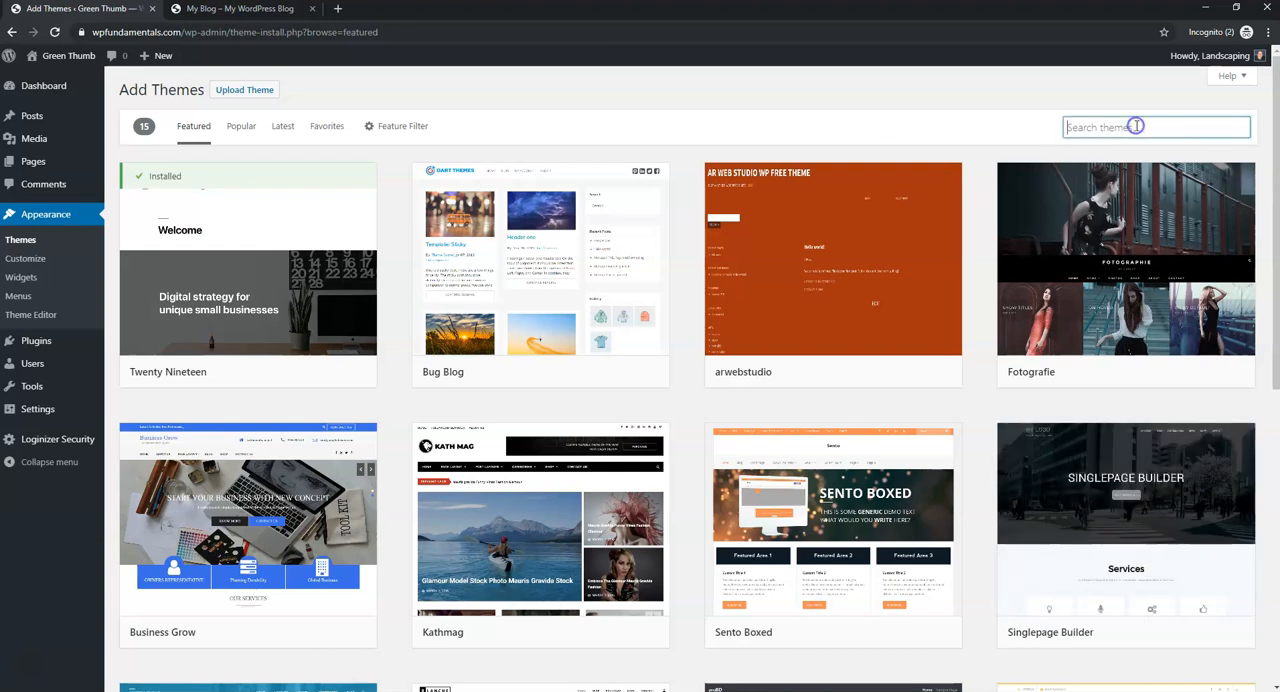
type("astra")
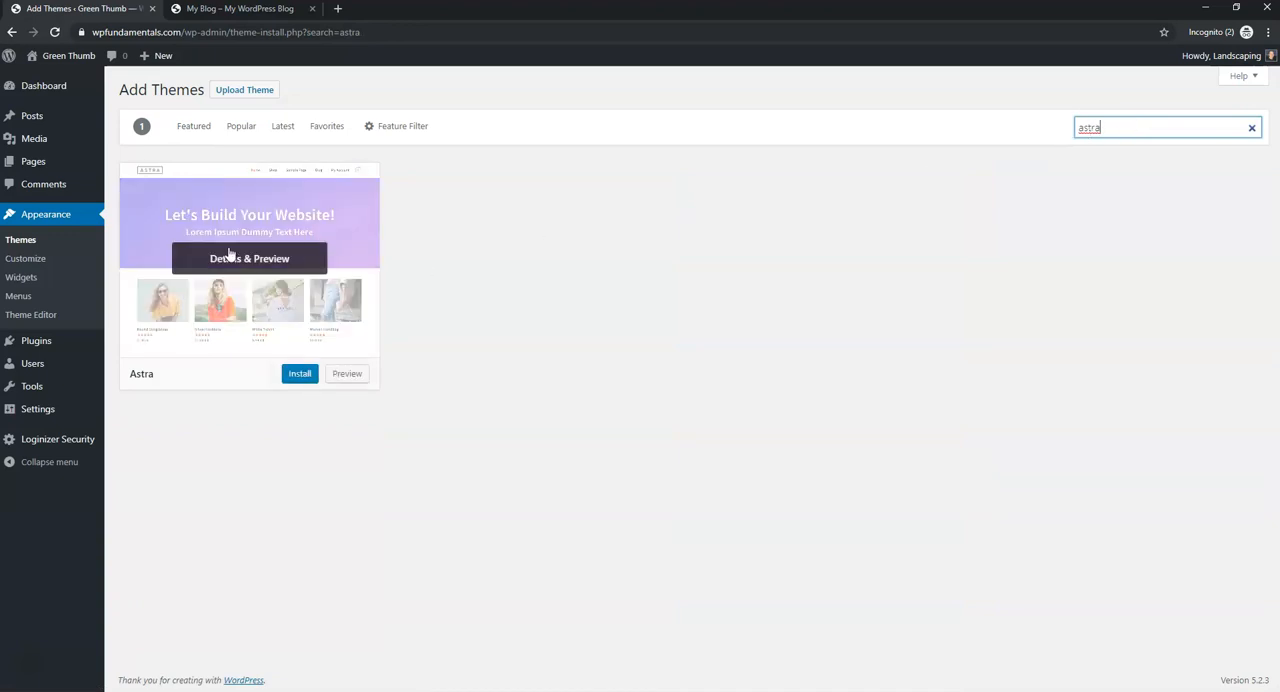
left_click(293, 383)
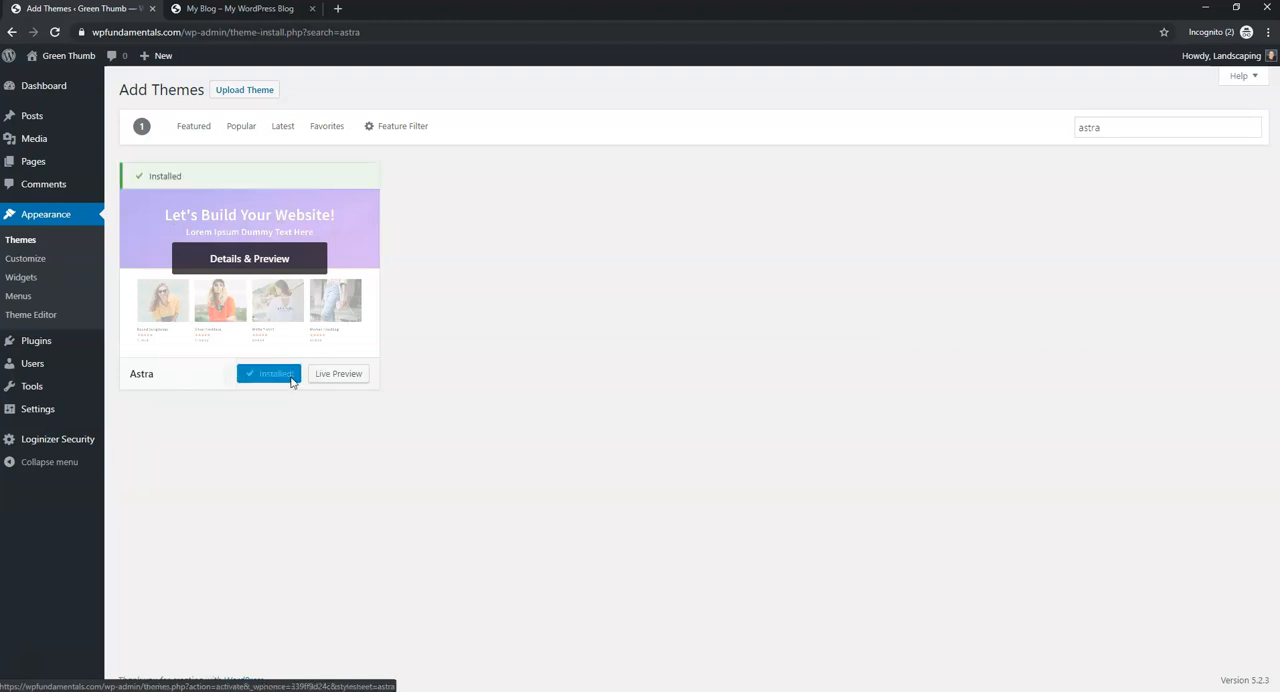
left_click(289, 378)
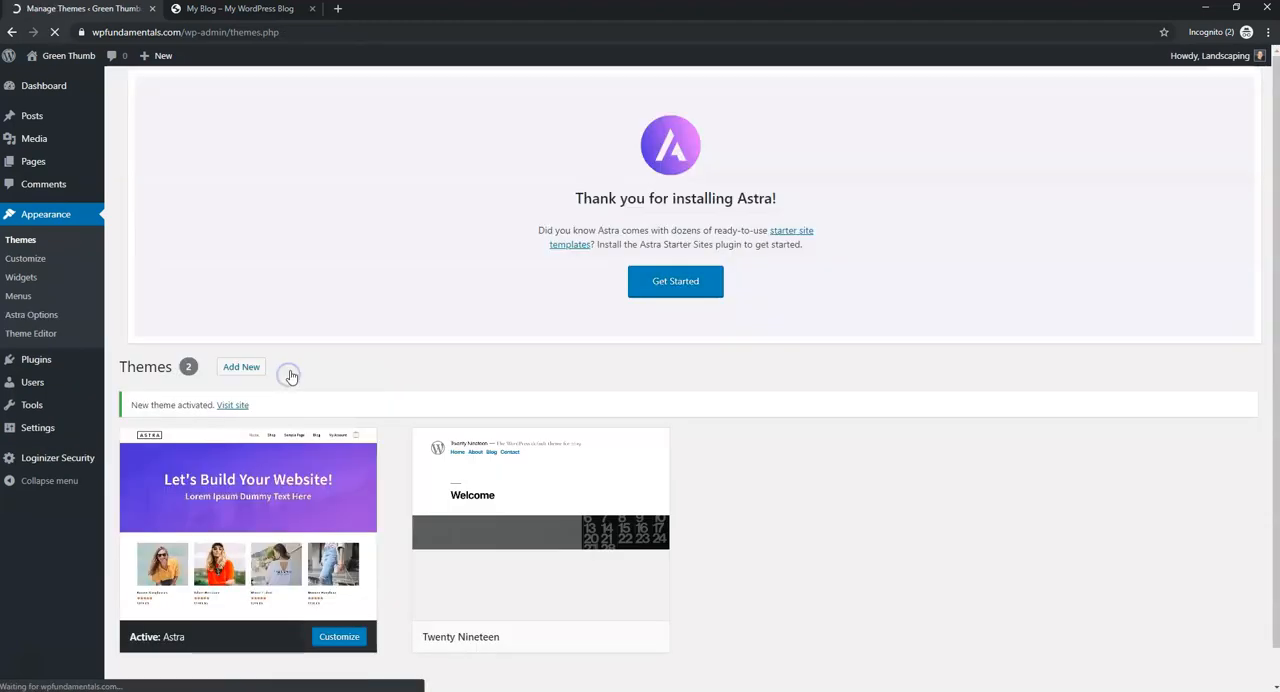
- Delete the inactive Twenty Nineteen theme and confirm its removal
mouse_move(570, 540)
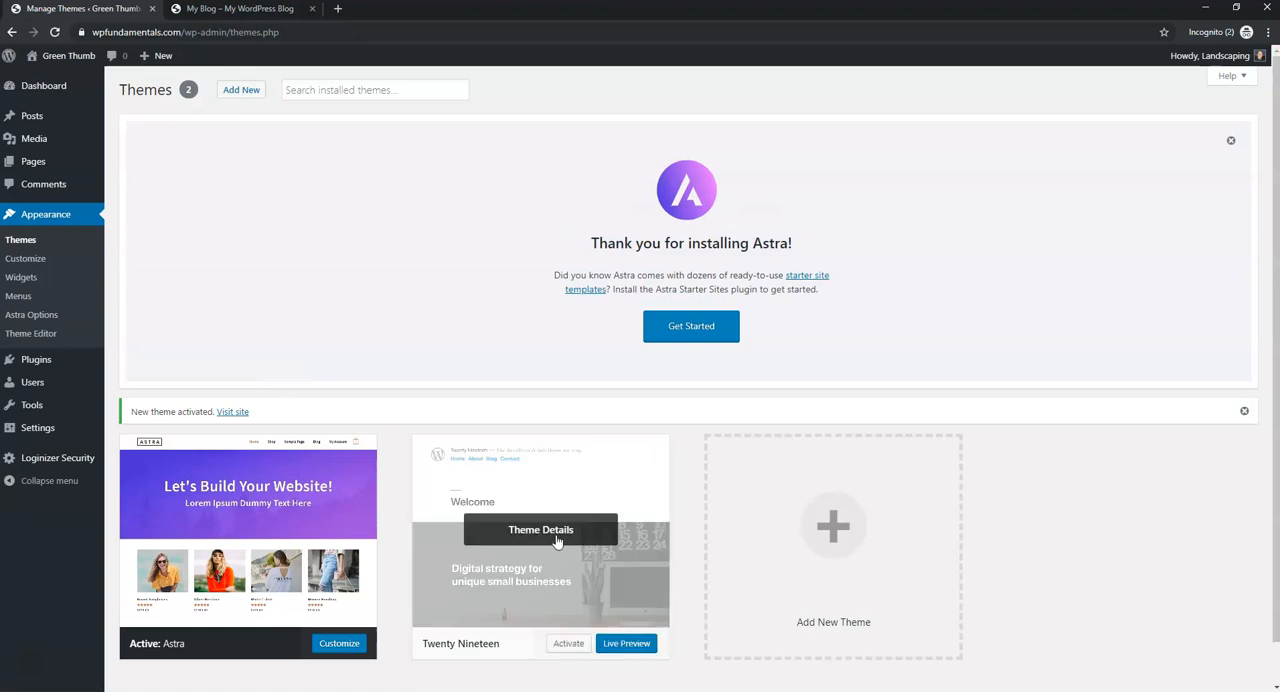
left_click(541, 535)
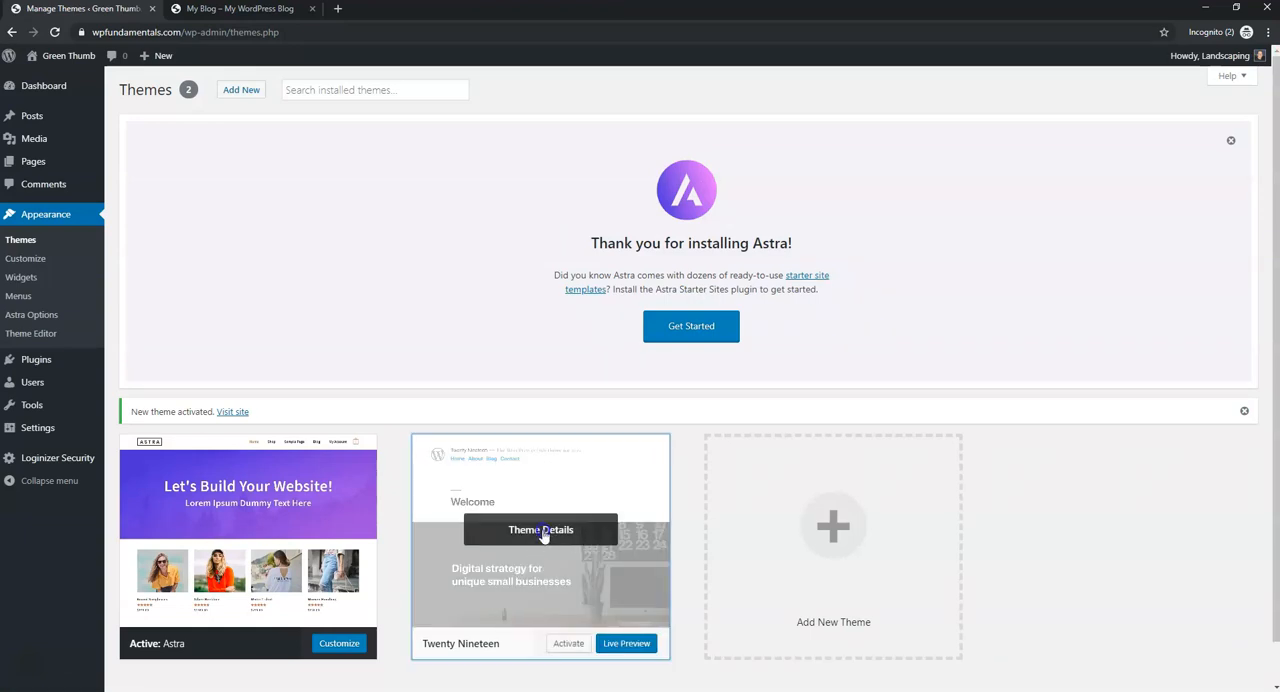
left_click(1147, 657)
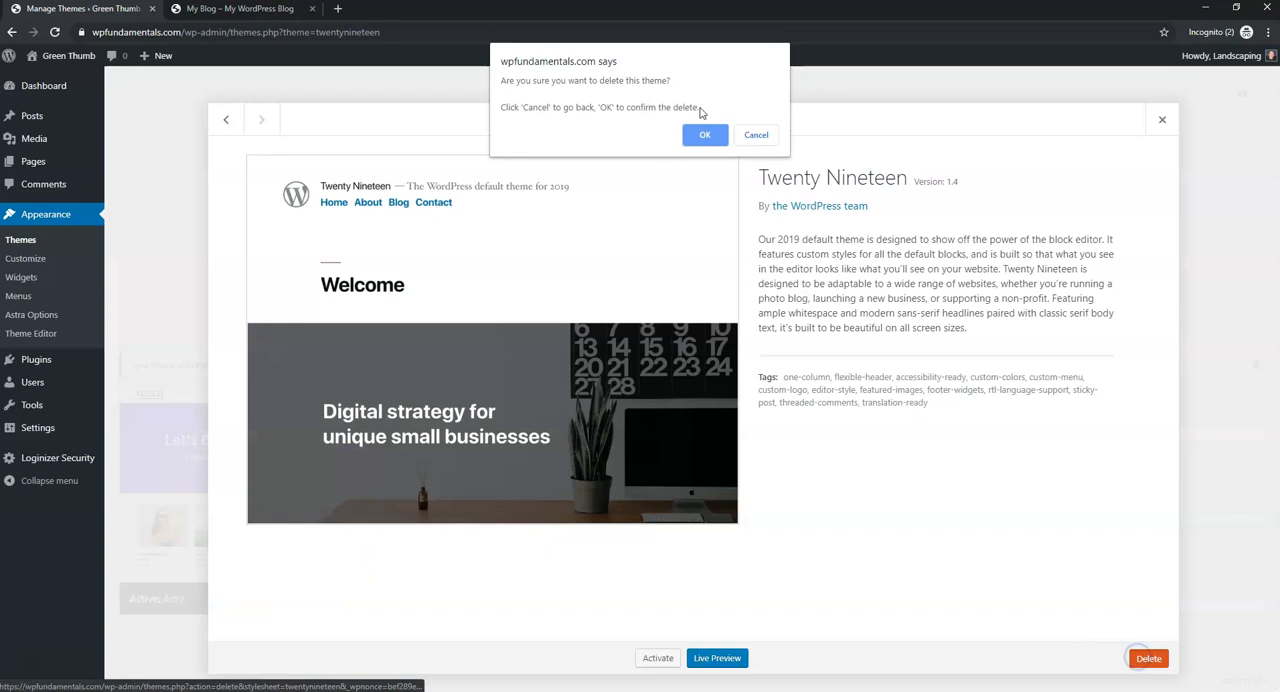
left_click(708, 132)
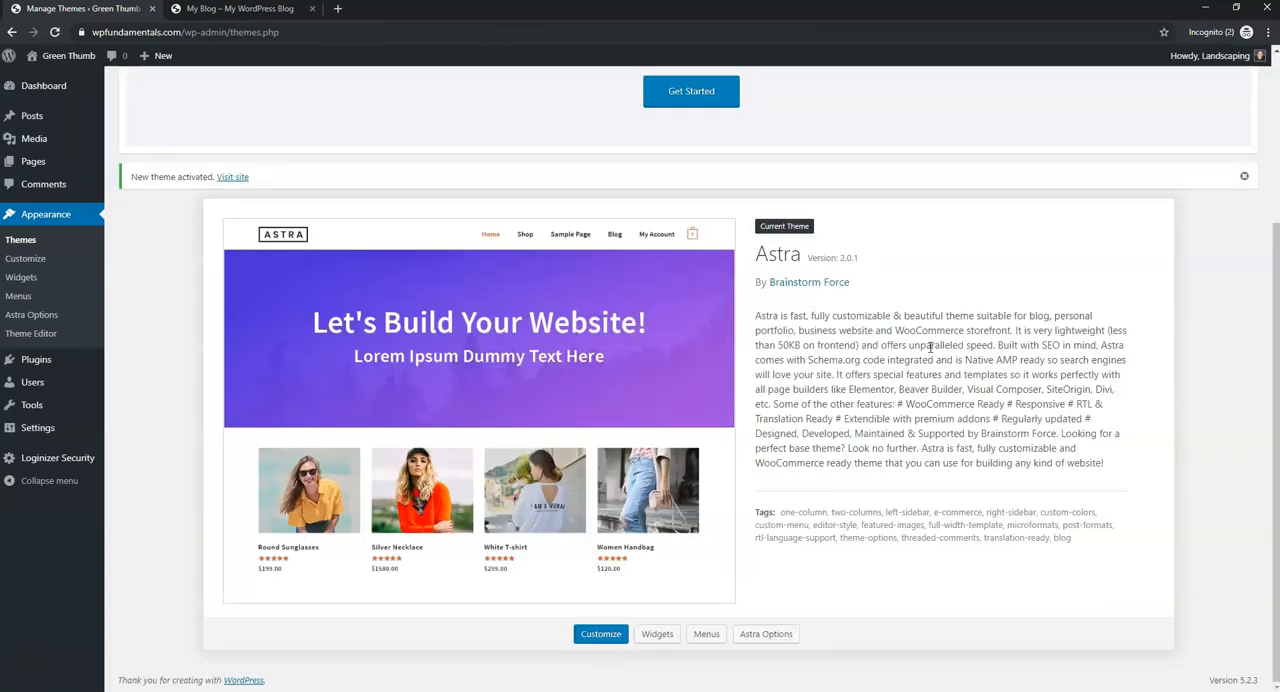
- Open the page for adding plugins and search the plugin directory for "astra starter sites"
scroll(928, 346, "up", 3)
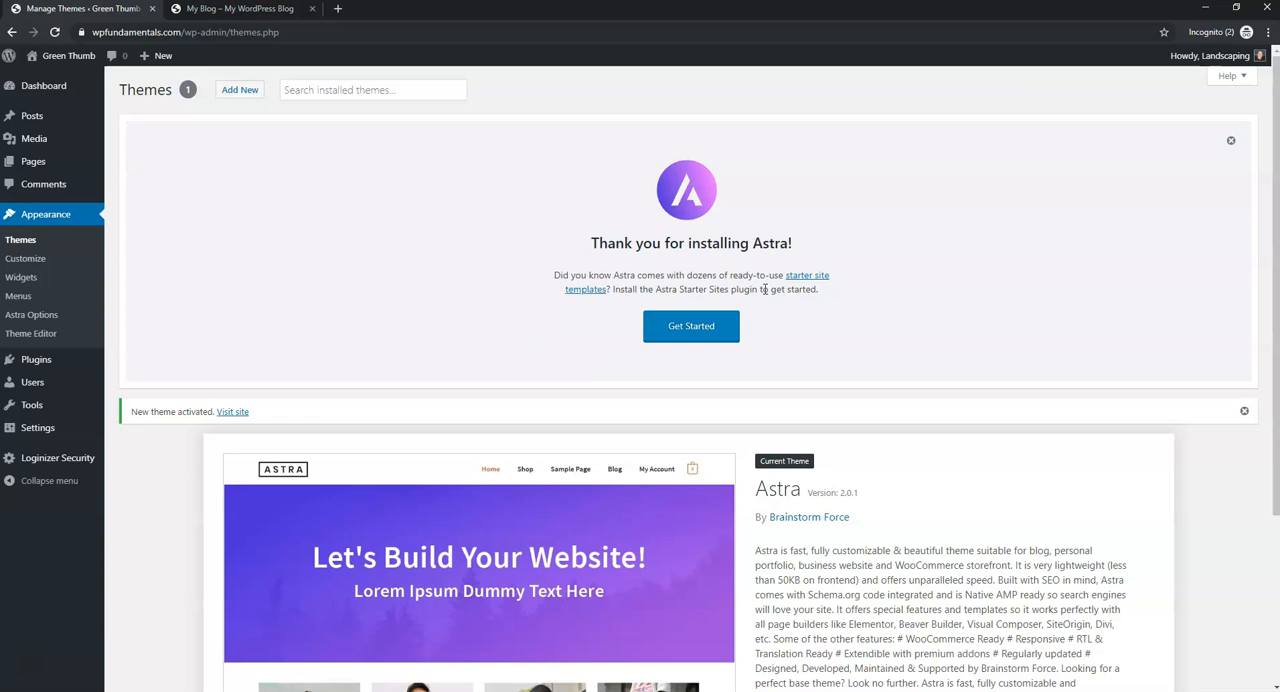
scroll(535, 317, "down", 2)
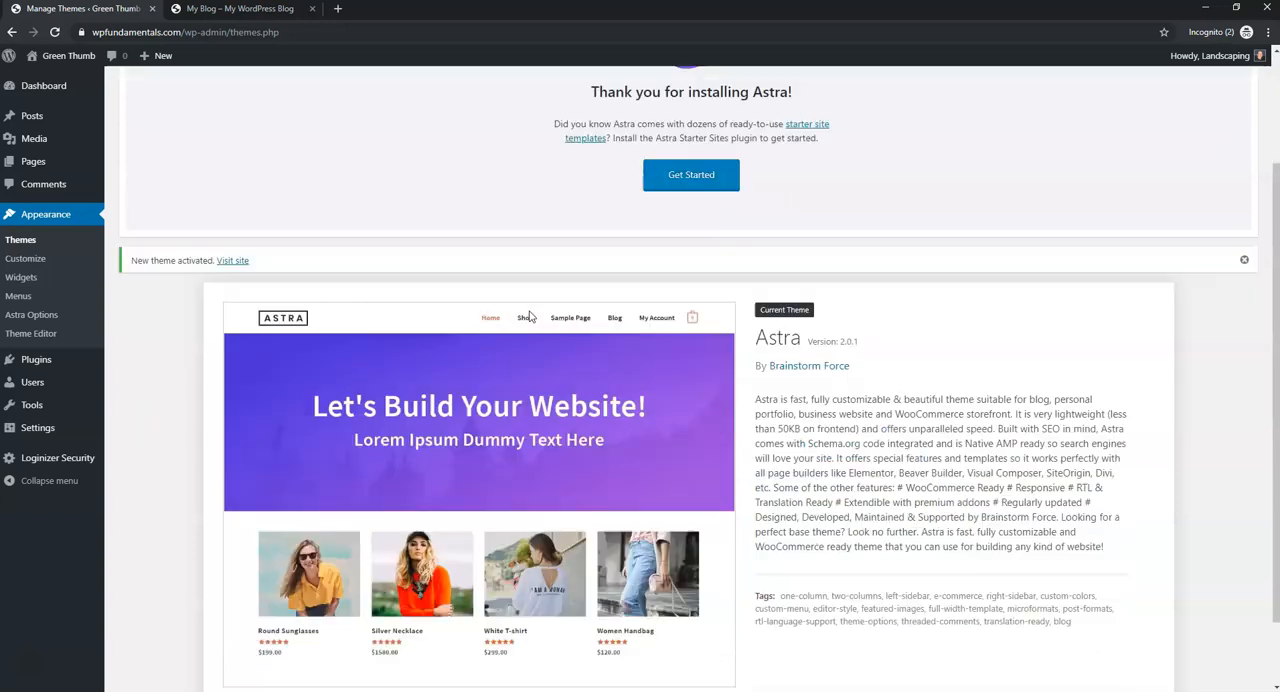
mouse_move(63, 404)
mouse_move(43, 373)
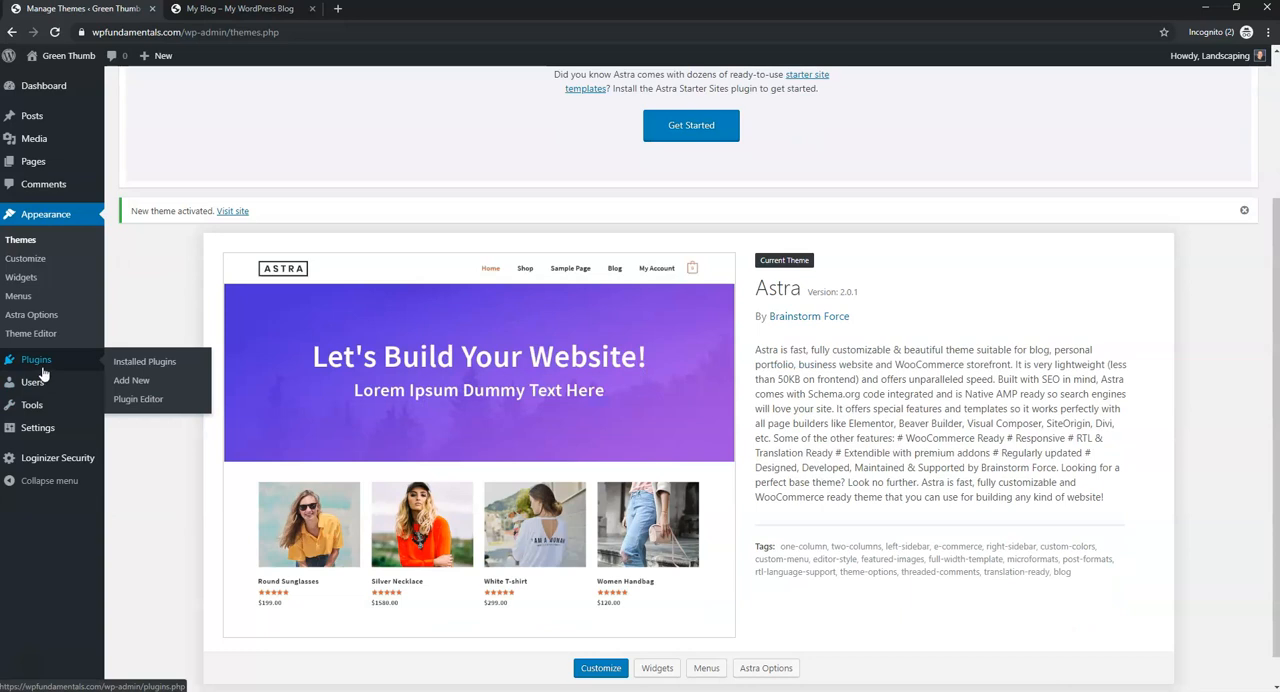
left_click(128, 386)
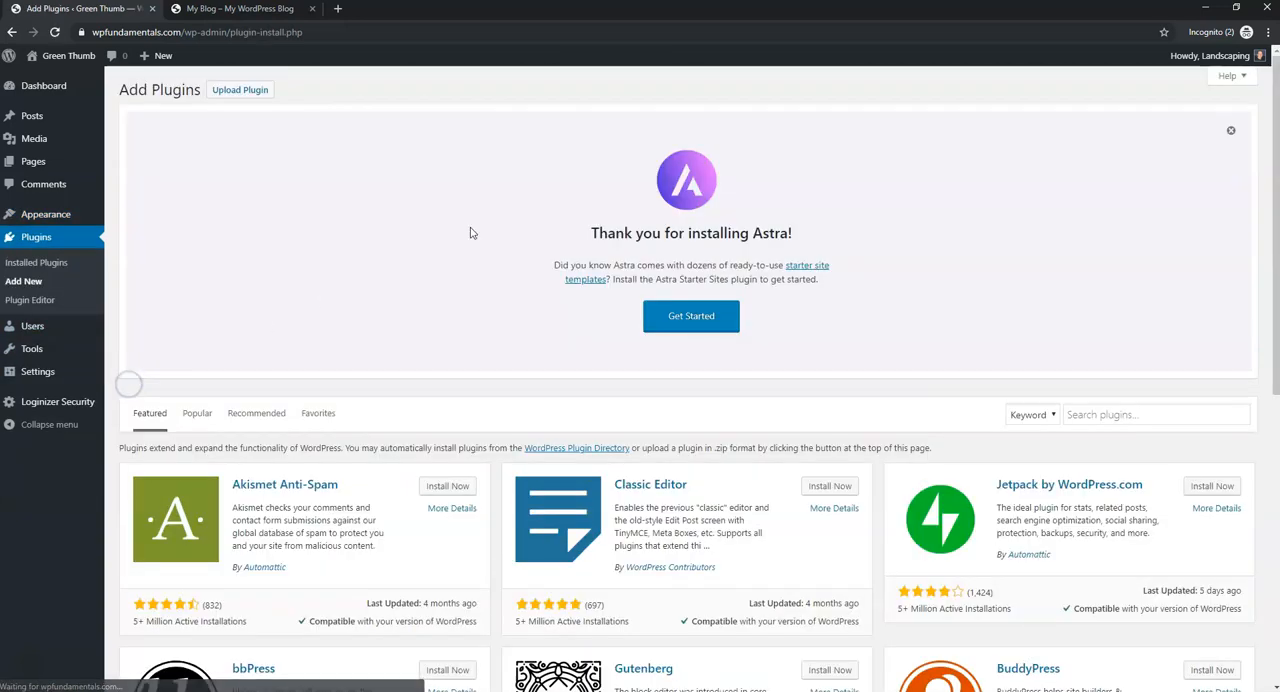
scroll(594, 366, "down", 2)
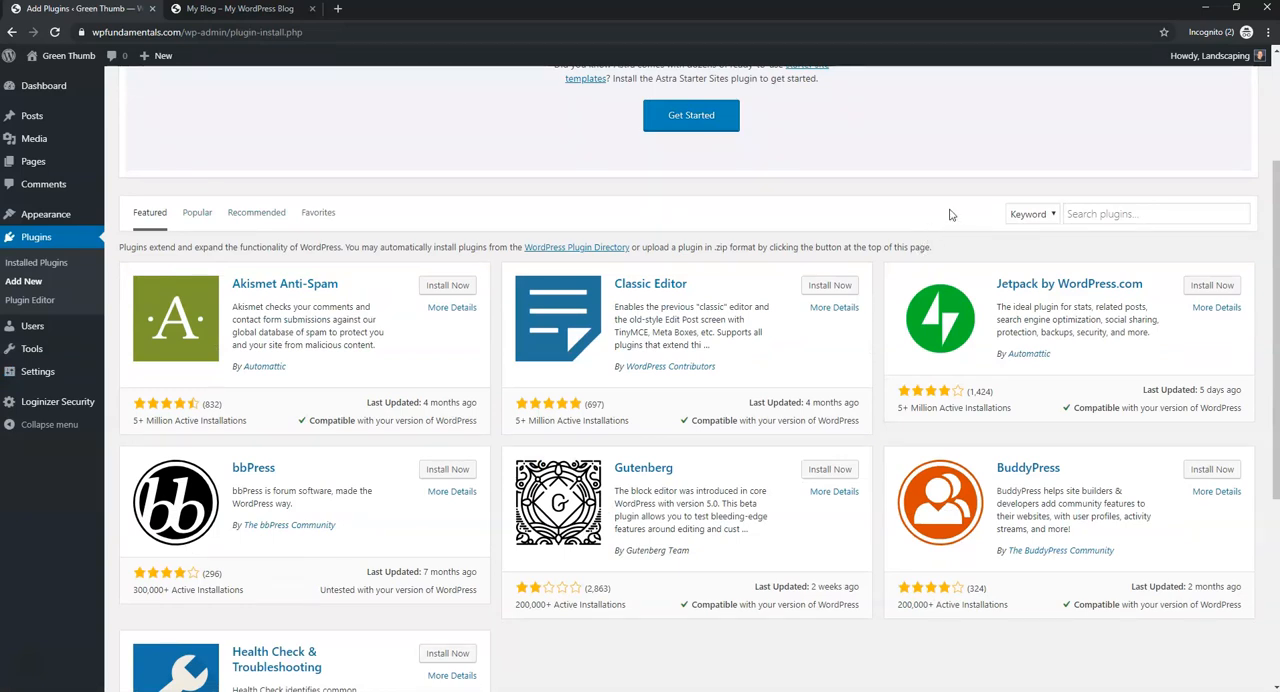
left_click(1184, 219)
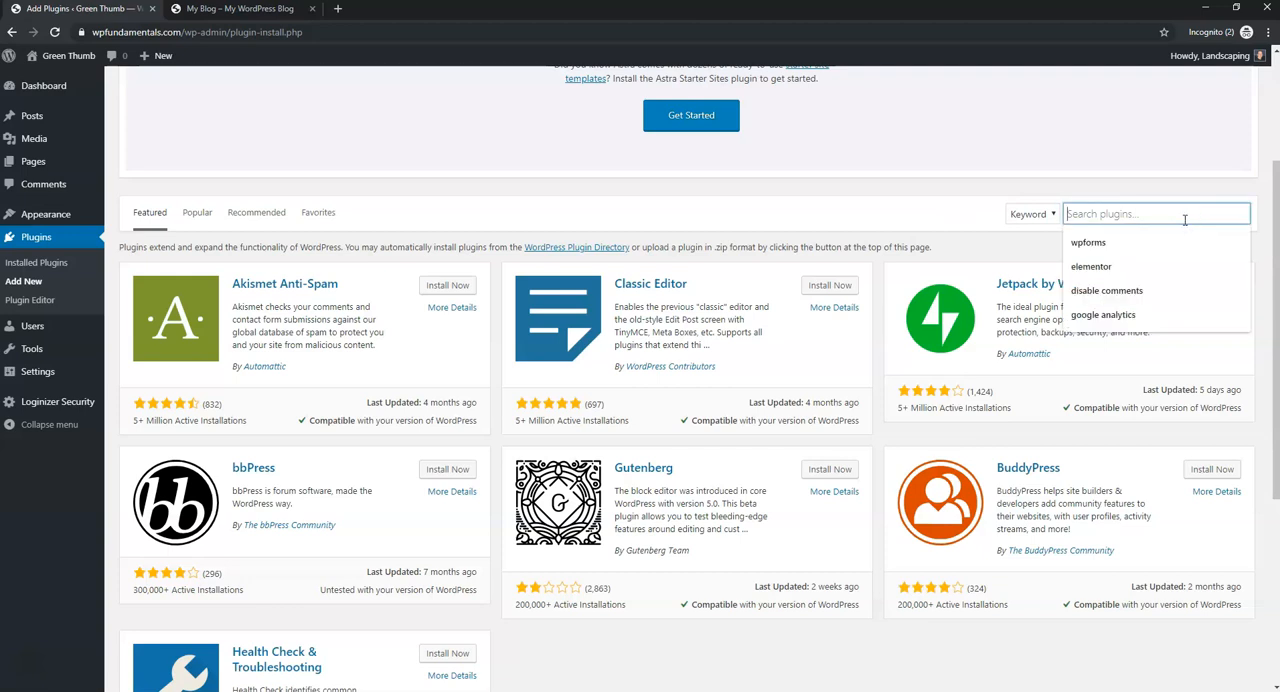
type("astra star")
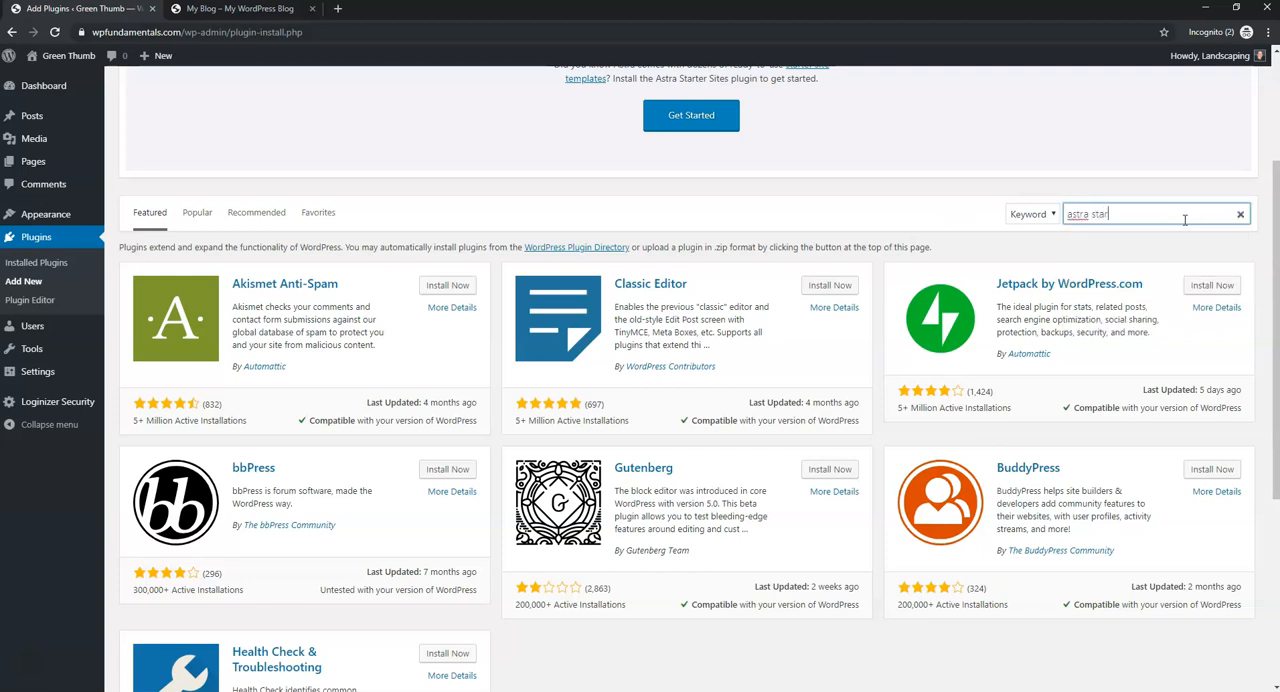
type("ter sites")
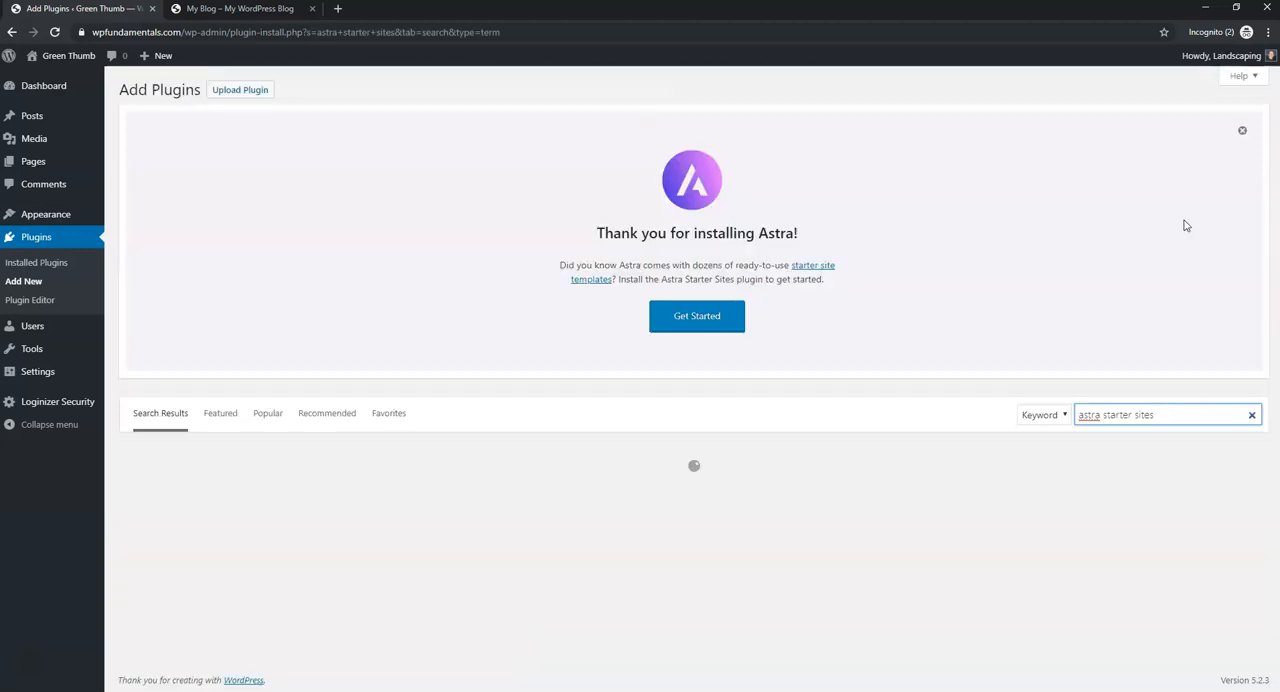
scroll(398, 392, "down", 1)
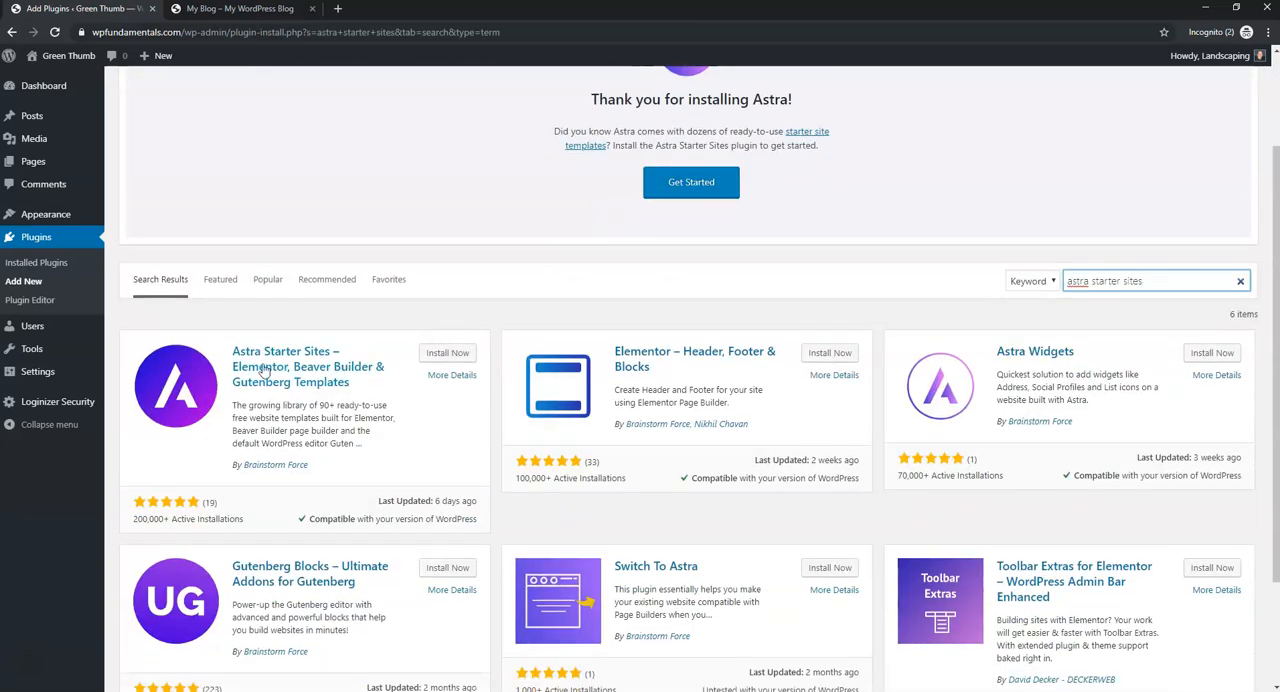
- Install and activate the Astra Starter Sites plugin, and dismiss the notices on the plugins page
left_click(455, 355)
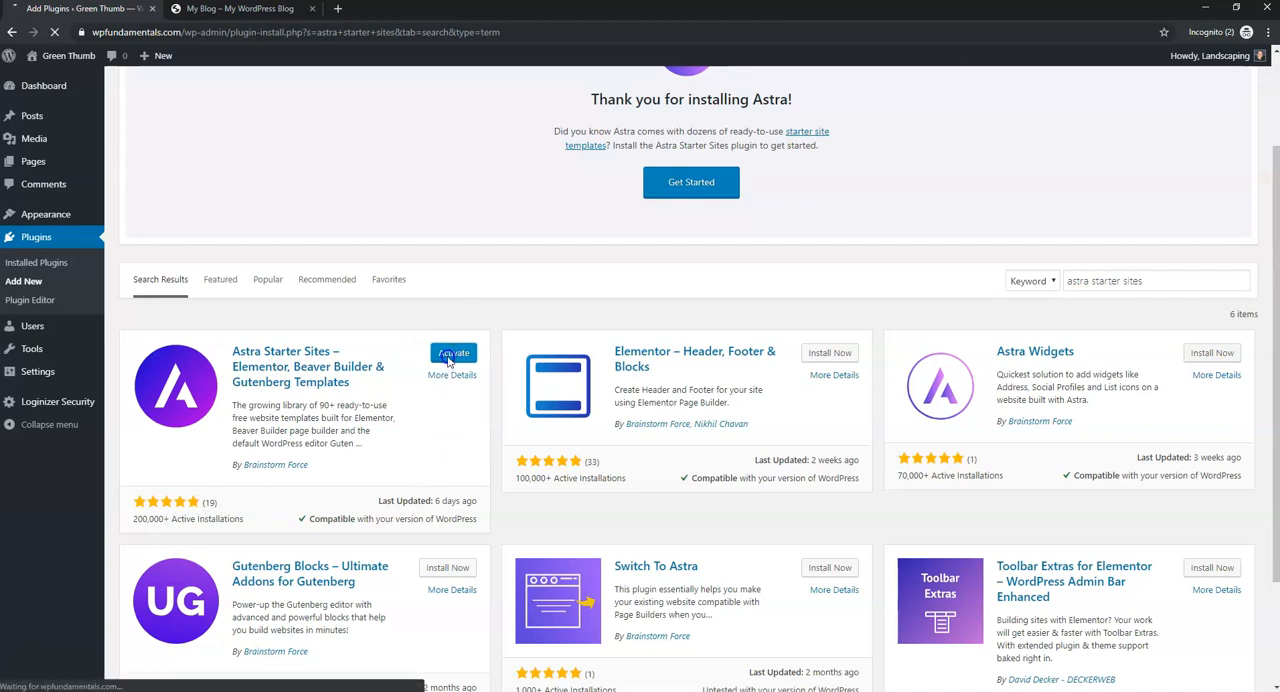
left_click(449, 357)
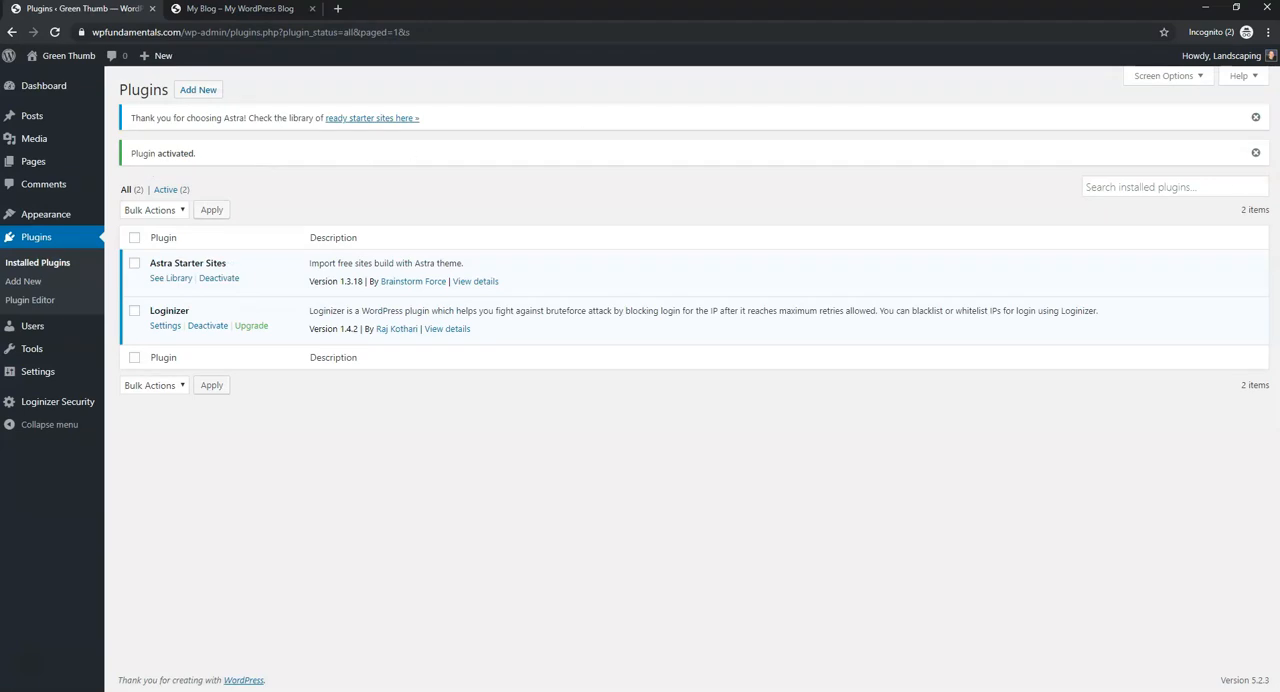
left_click(1255, 152)
left_click(1255, 117)
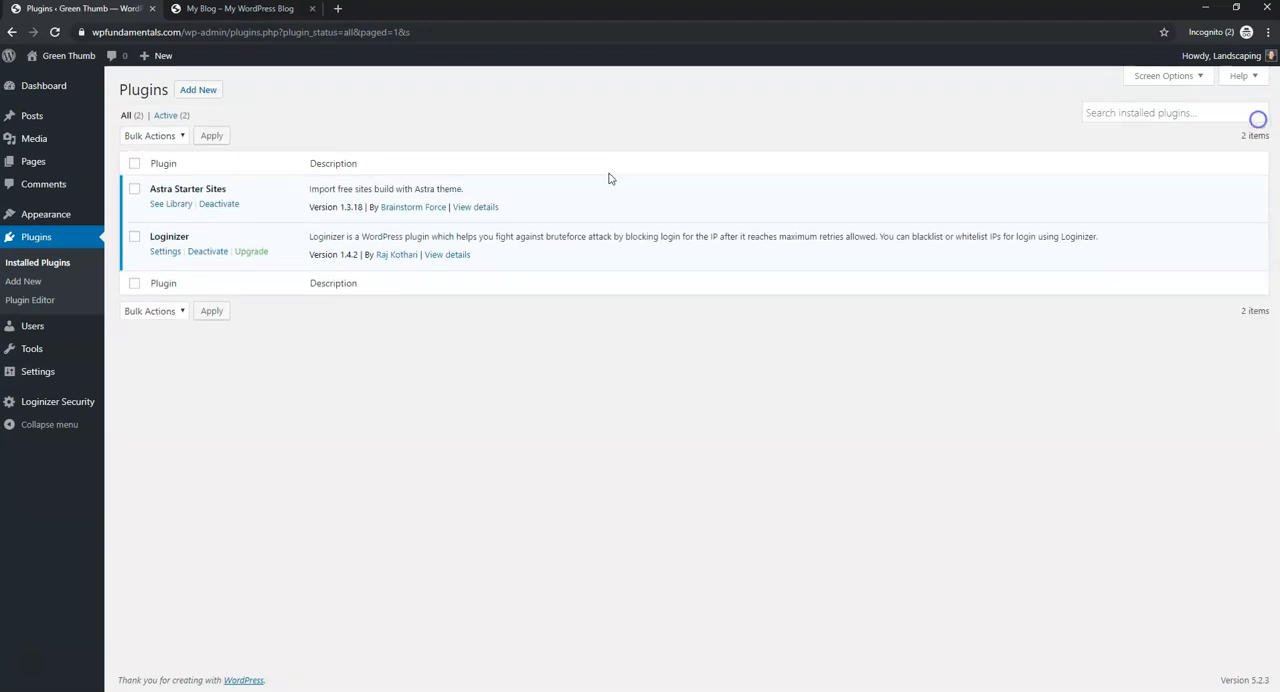
- Open the Astra Starter Sites library and choose Elementor as the page builder
mouse_move(63, 215)
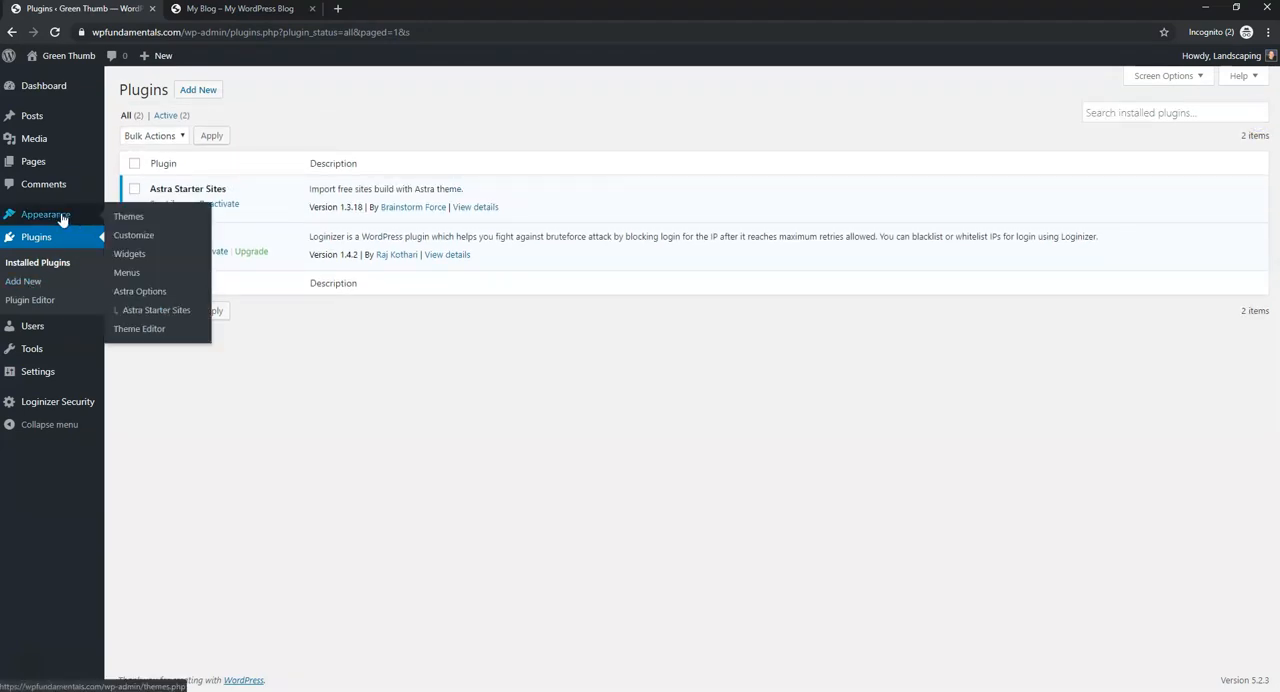
left_click(170, 311)
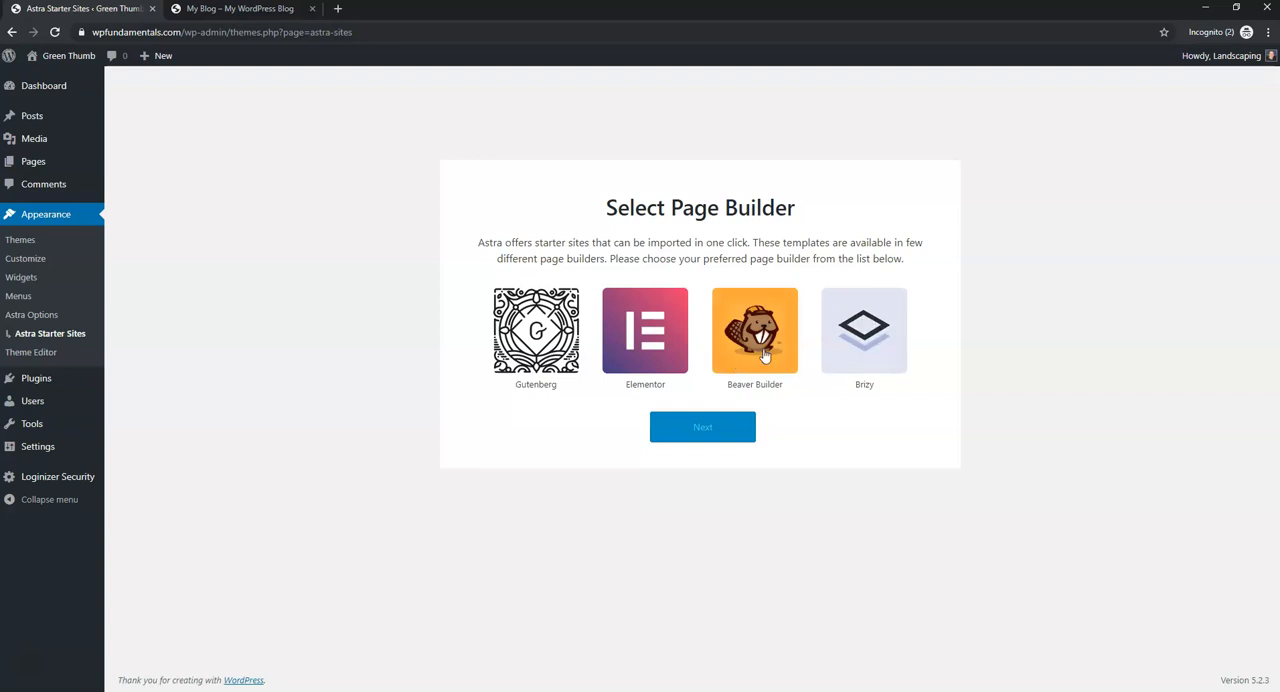
left_click(632, 341)
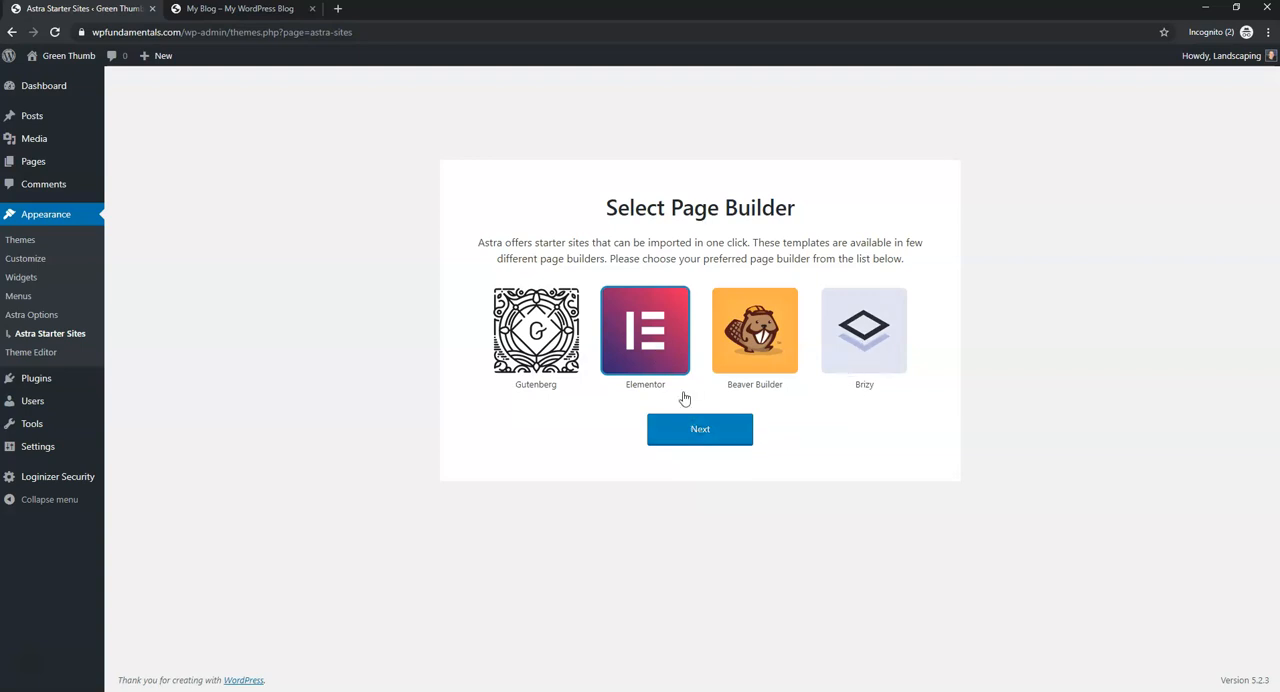
left_click(717, 430)
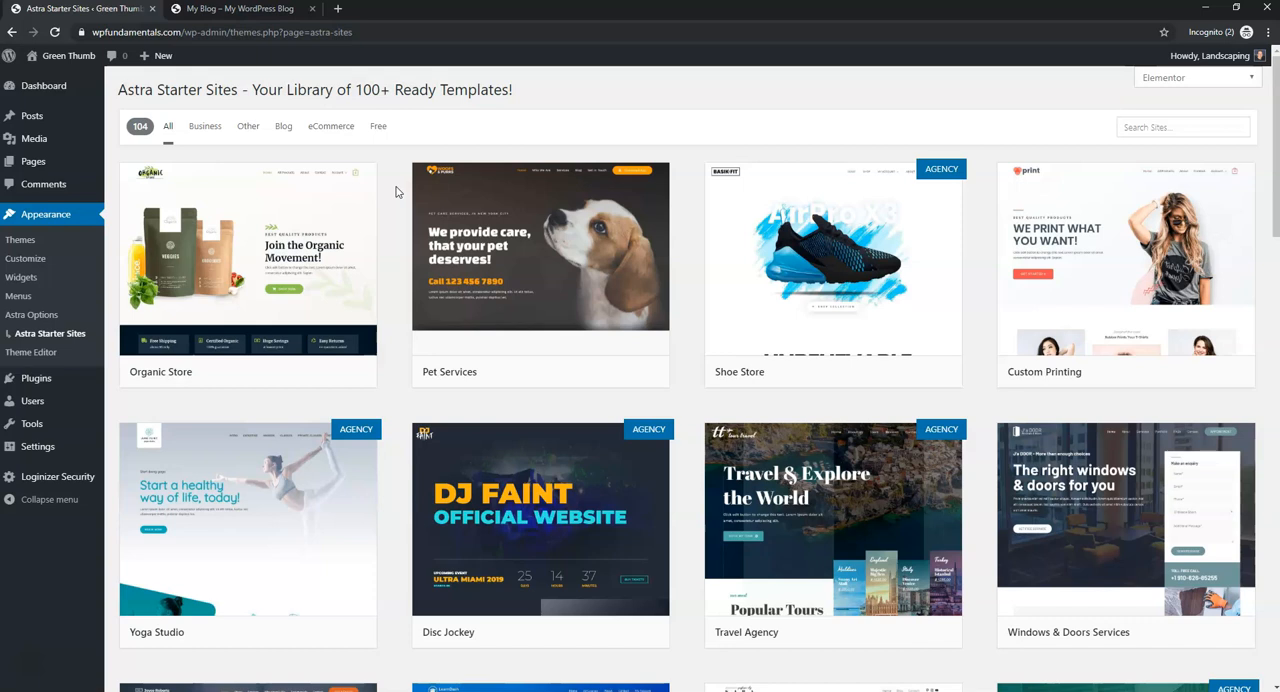
- Preview the Pet Services starter site and look through its demo home page
mouse_move(553, 232)
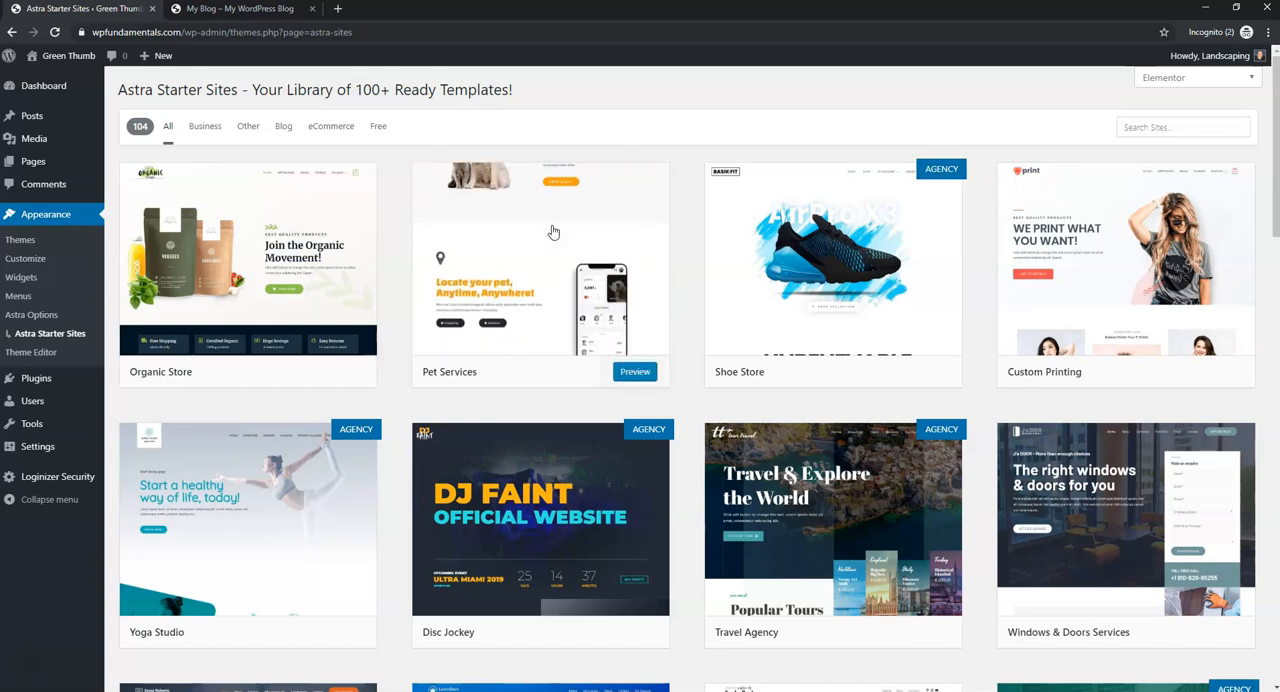
left_click(640, 372)
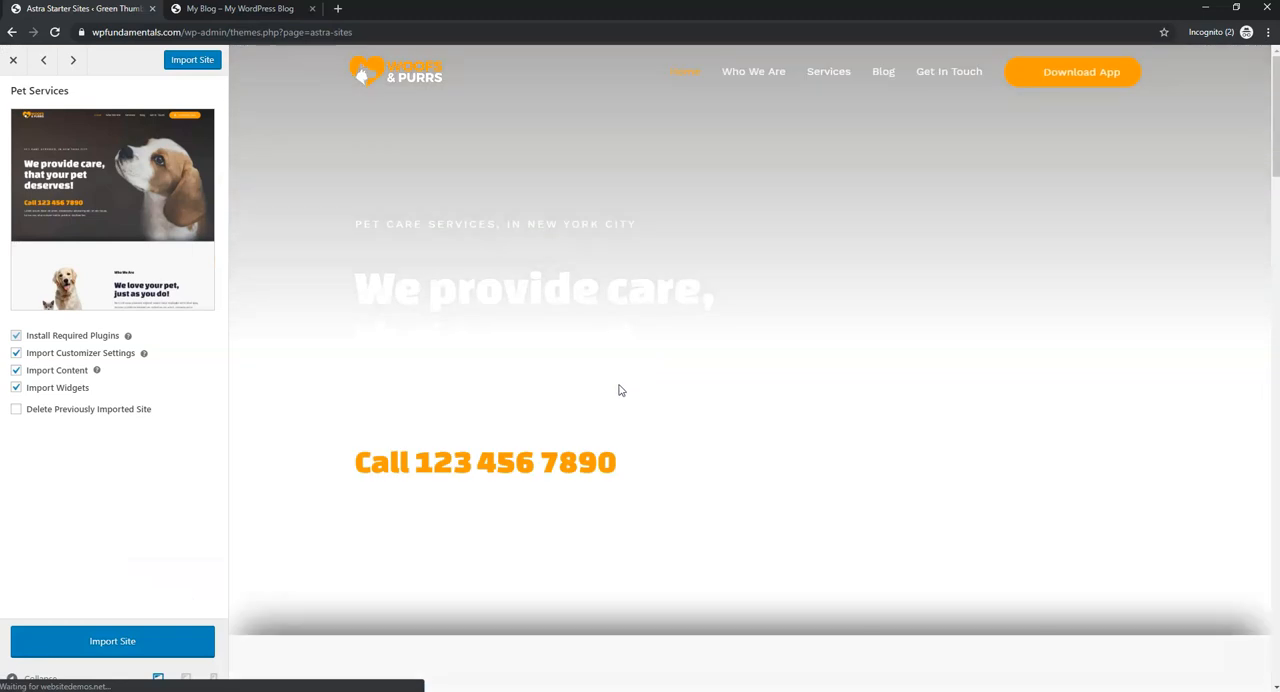
scroll(935, 312, "down", 3)
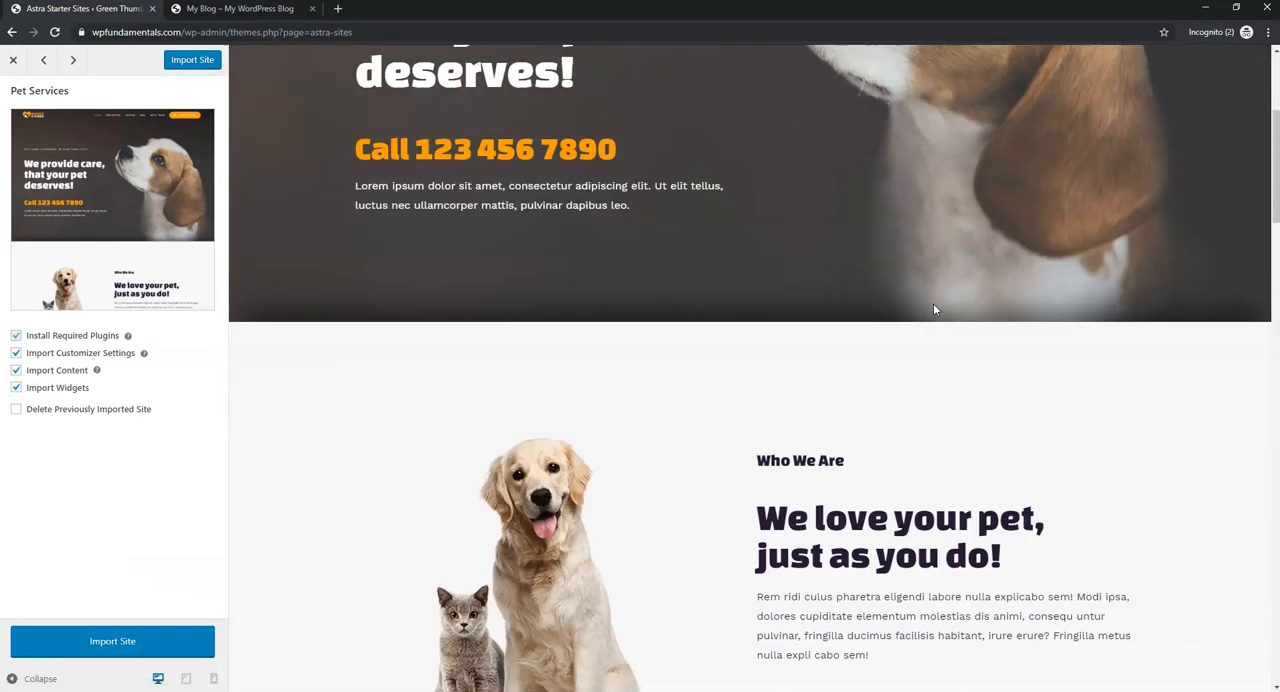
scroll(933, 308, "down", 15)
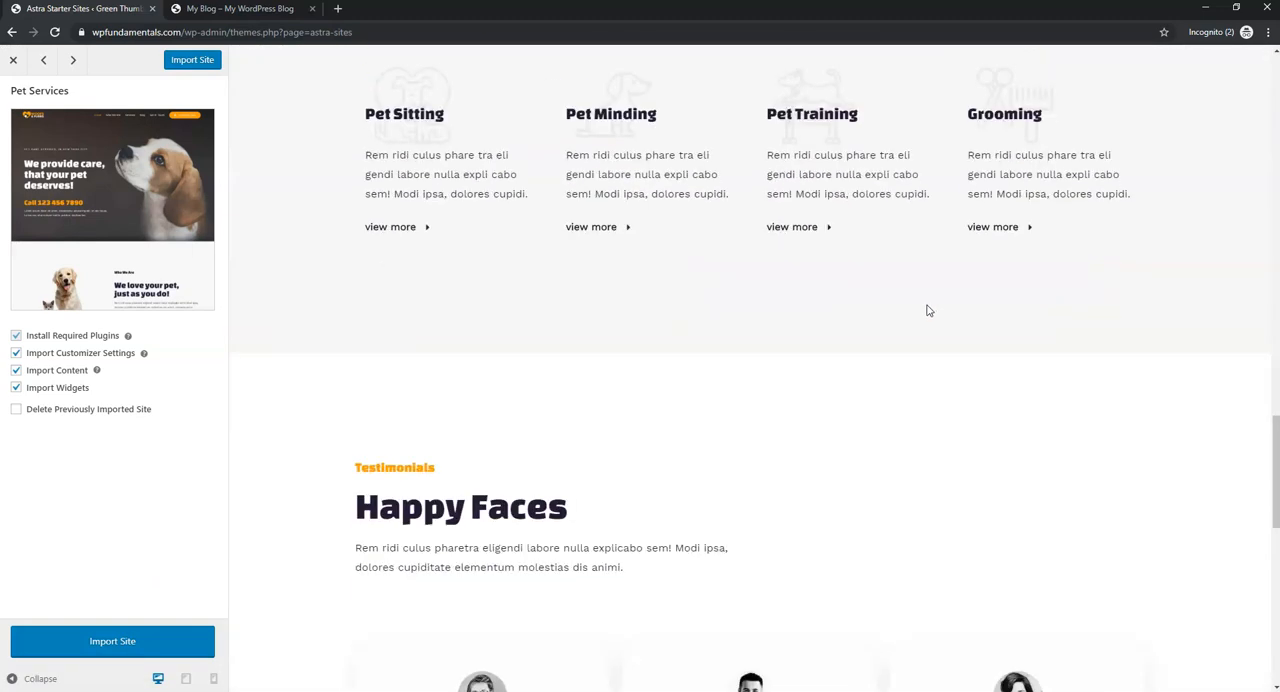
scroll(927, 311, "down", 9)
scroll(926, 313, "up", 20)
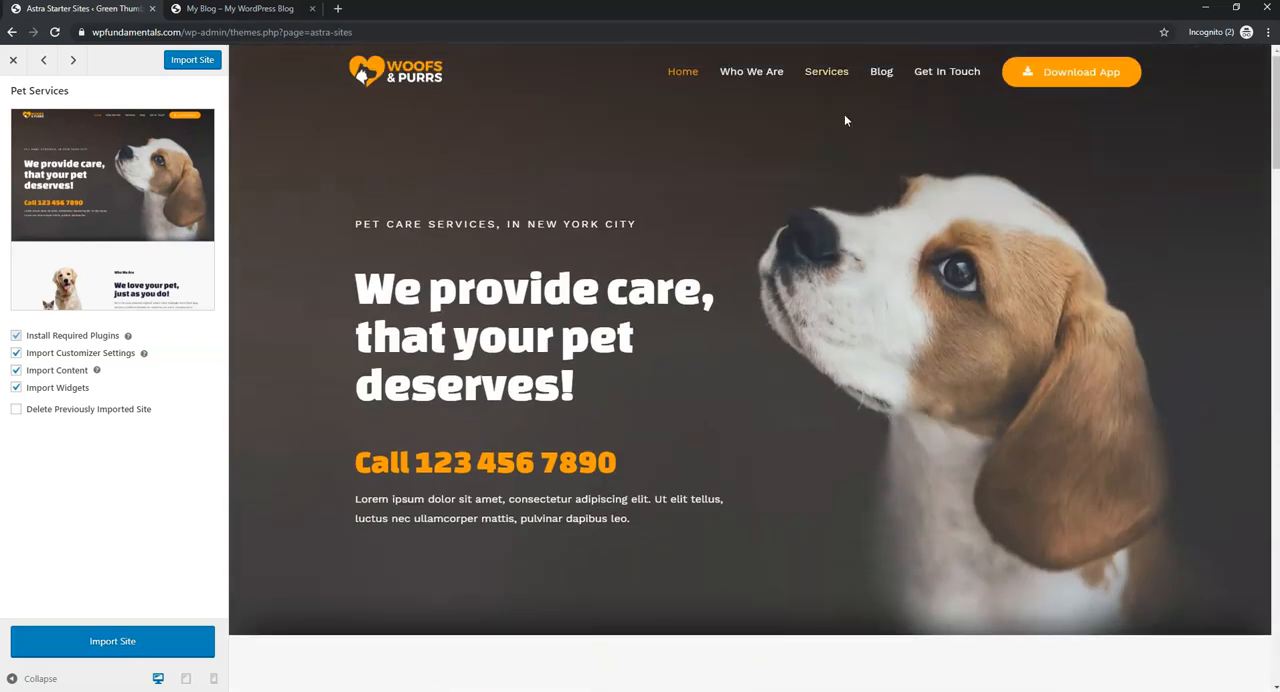
- Look at the Pet Services demo's Who We Are, Services, Blog and Get In Touch pages, and close the preview
left_click(766, 78)
left_click(820, 78)
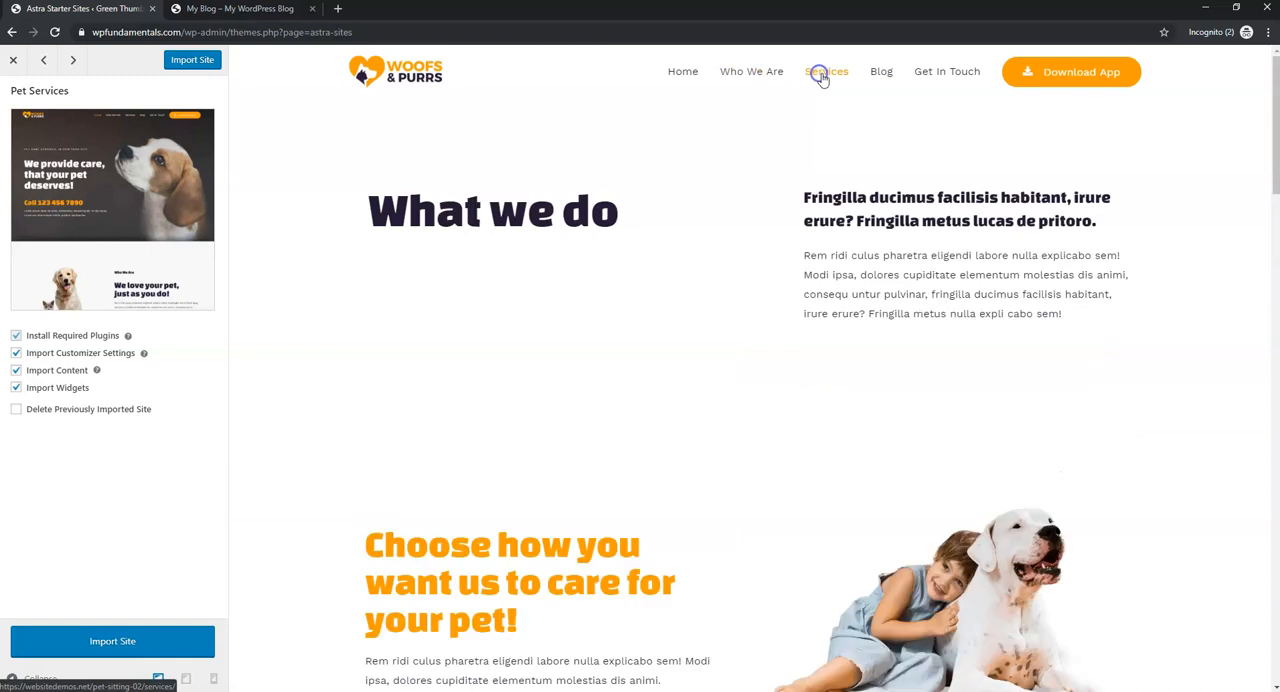
left_click(884, 76)
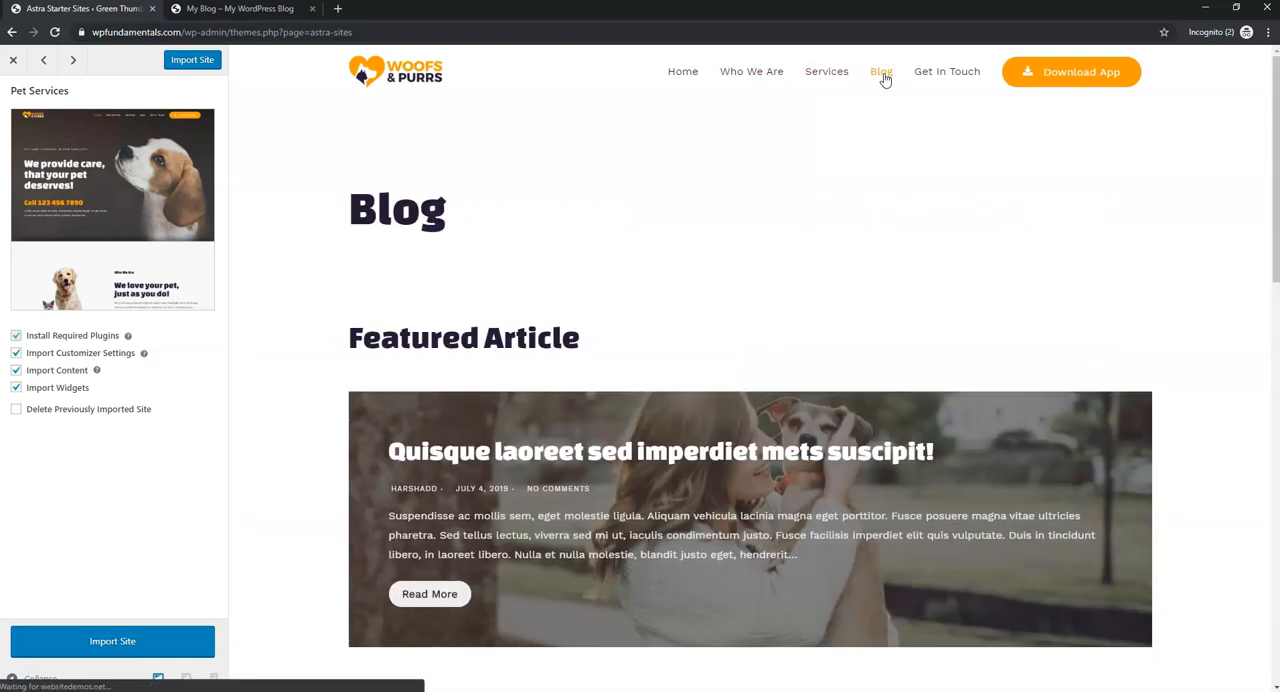
left_click(943, 74)
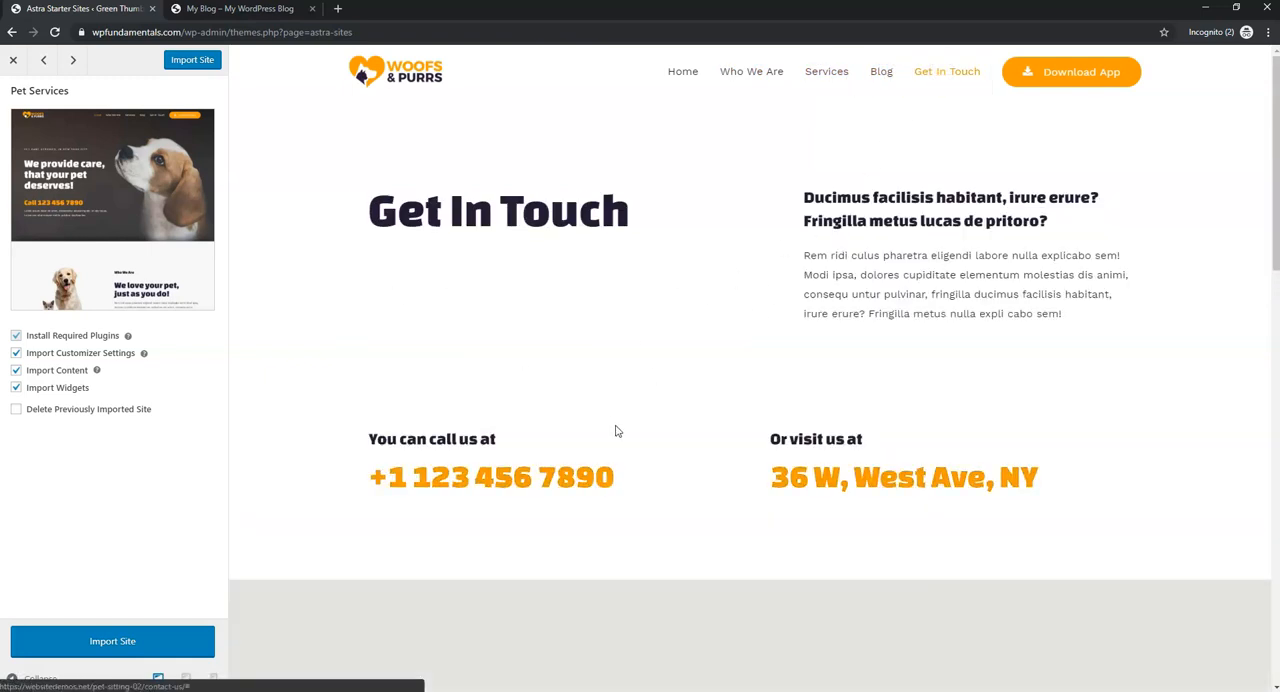
scroll(666, 331, "down", 3)
scroll(669, 334, "up", 2)
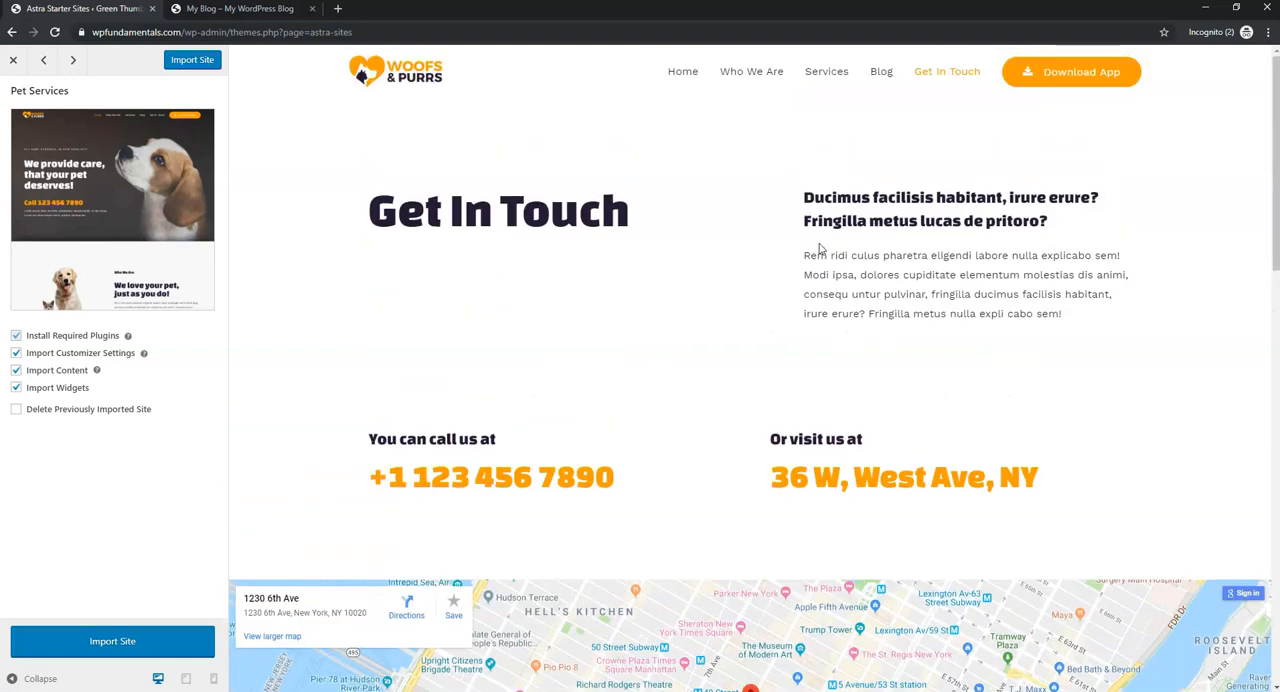
left_click(678, 74)
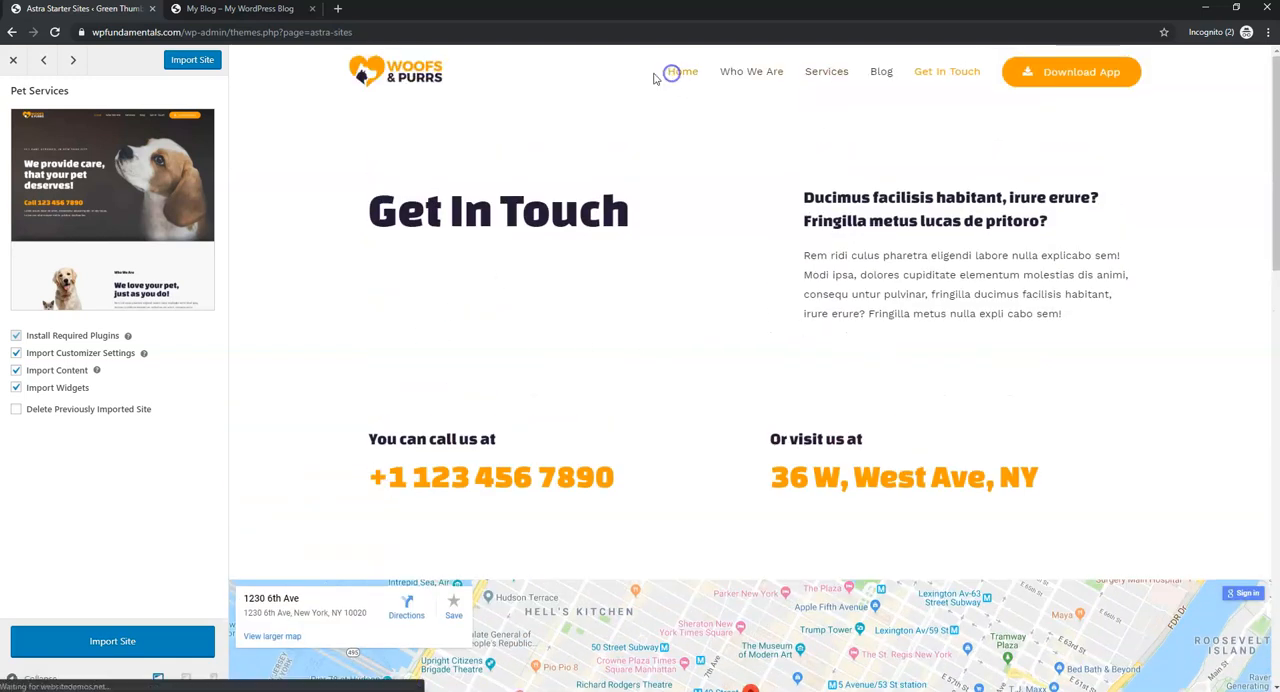
left_click(13, 61)
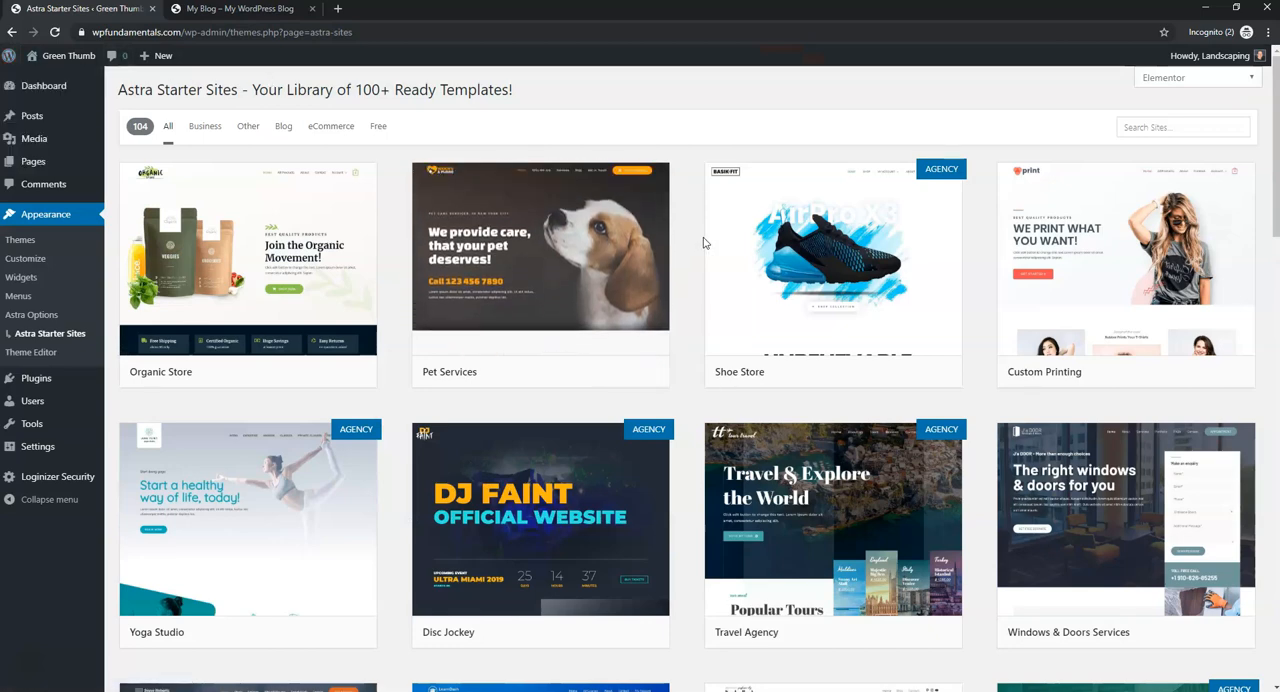
- Filter the starter site library to show only free templates
scroll(686, 251, "down", 4)
scroll(683, 255, "up", 4)
mouse_move(343, 494)
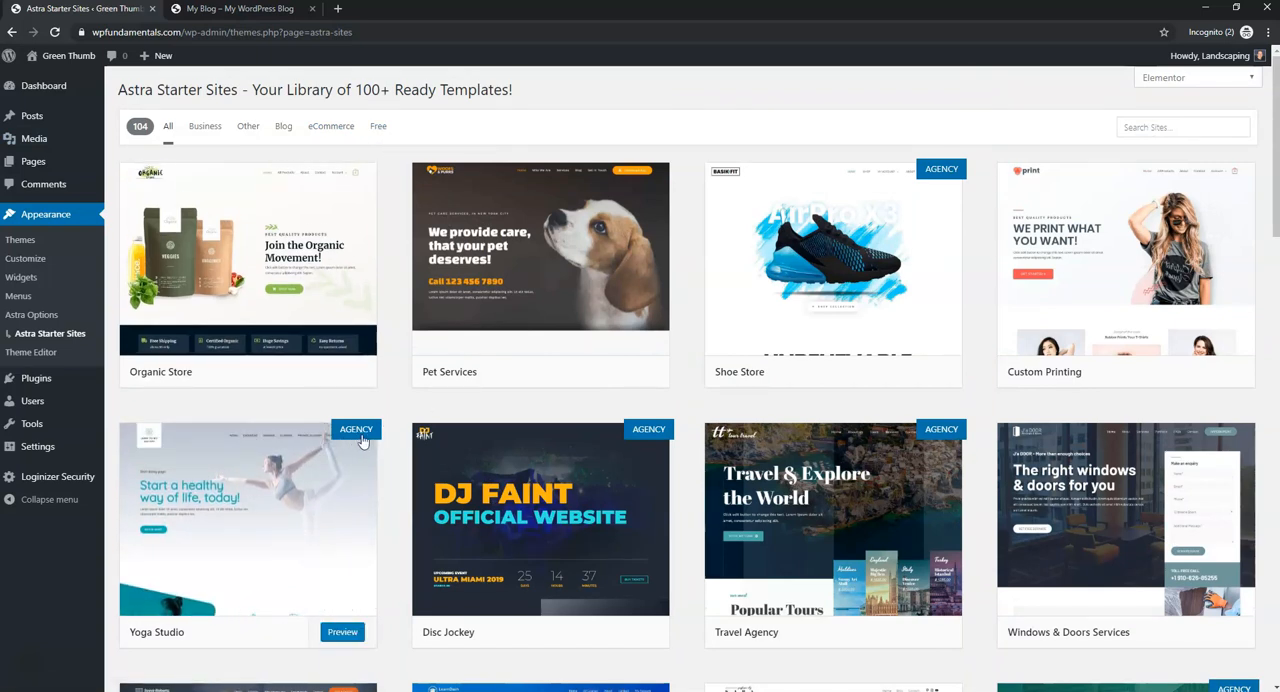
left_click(384, 128)
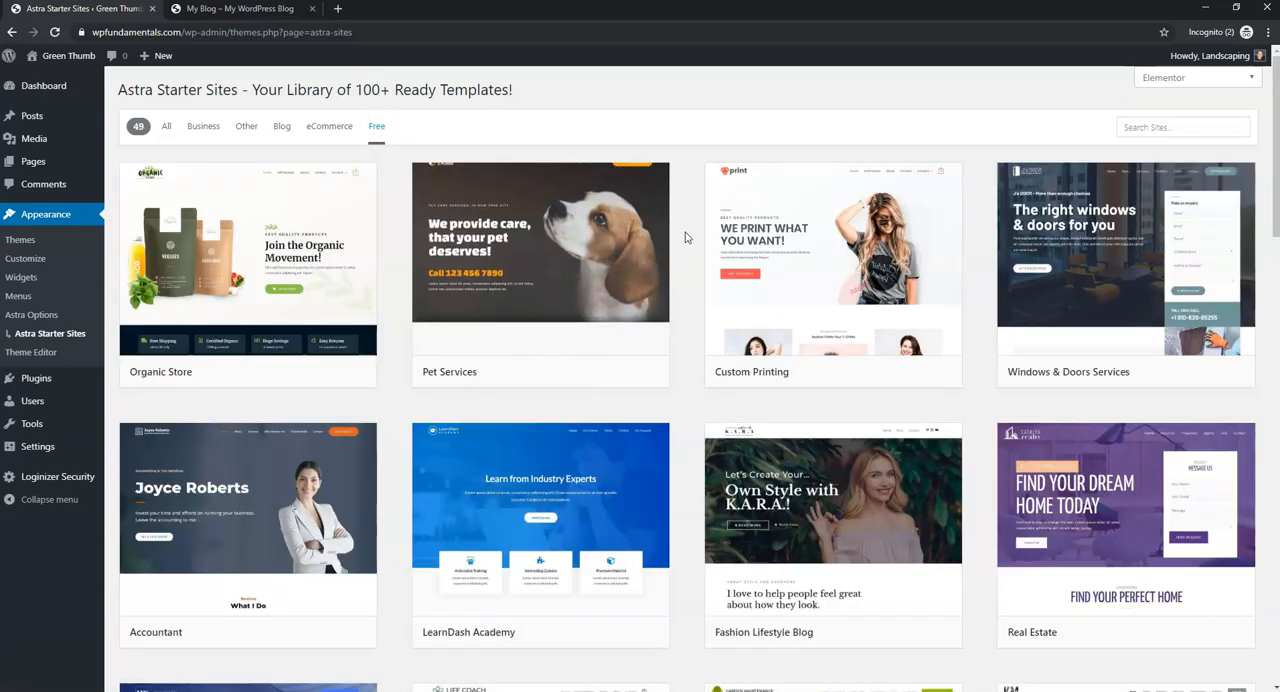
mouse_move(672, 190)
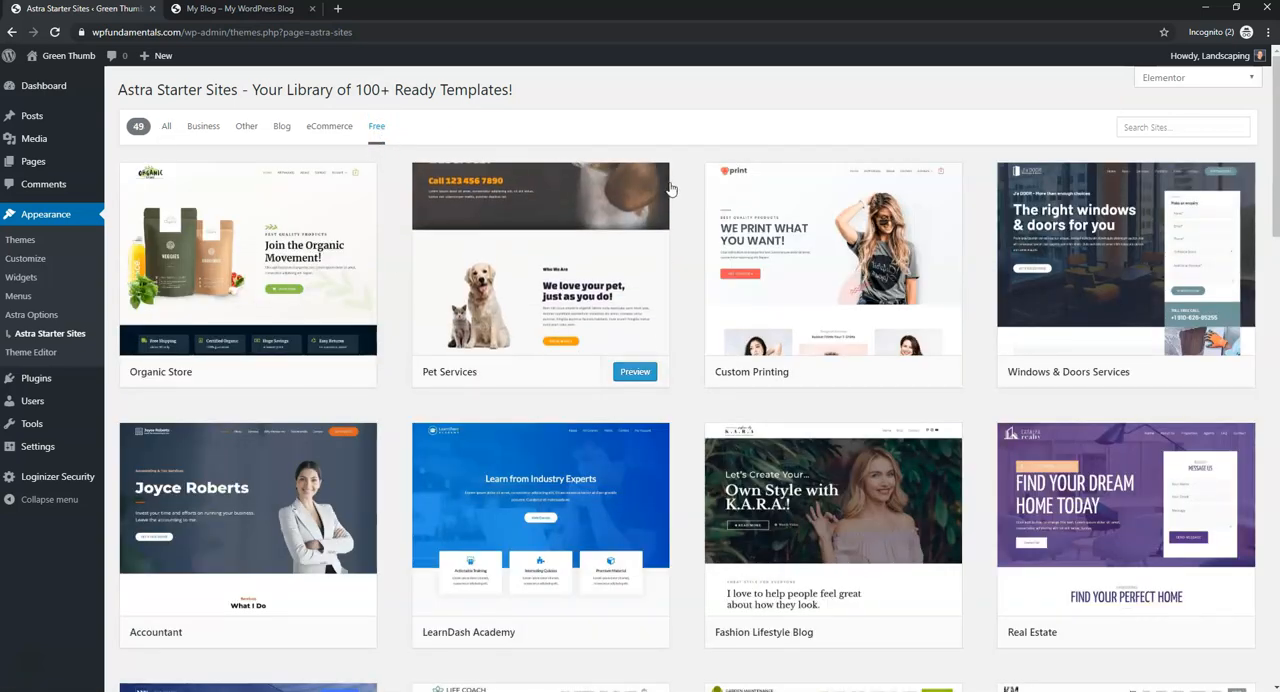
- Find the Gardening & Landscaping template among the free starter sites and open its preview
scroll(688, 345, "down", 5)
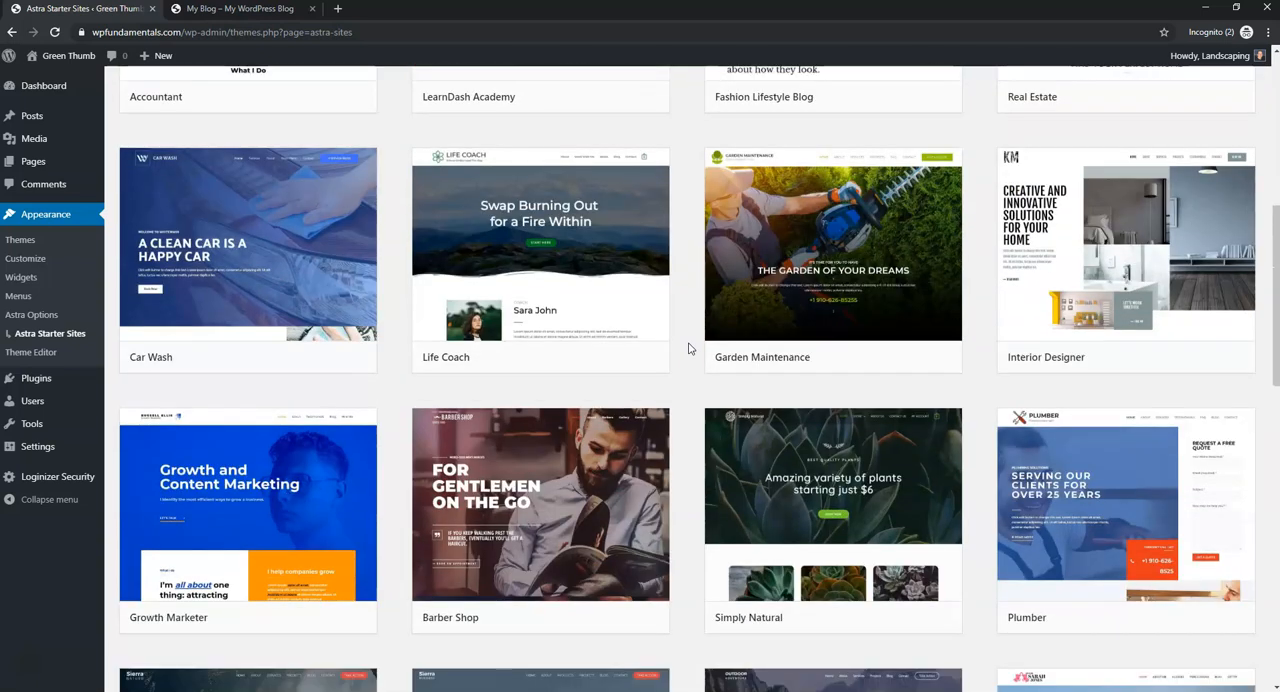
mouse_move(883, 251)
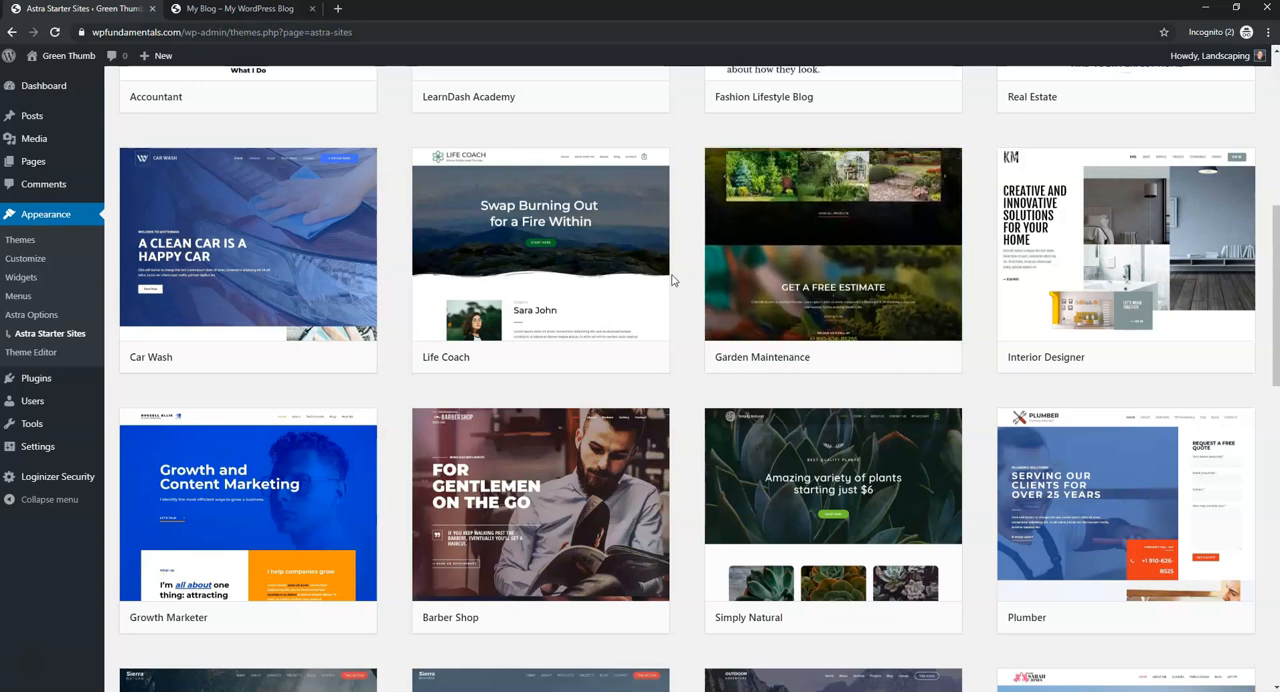
scroll(677, 288, "down", 8)
scroll(677, 290, "down", 3)
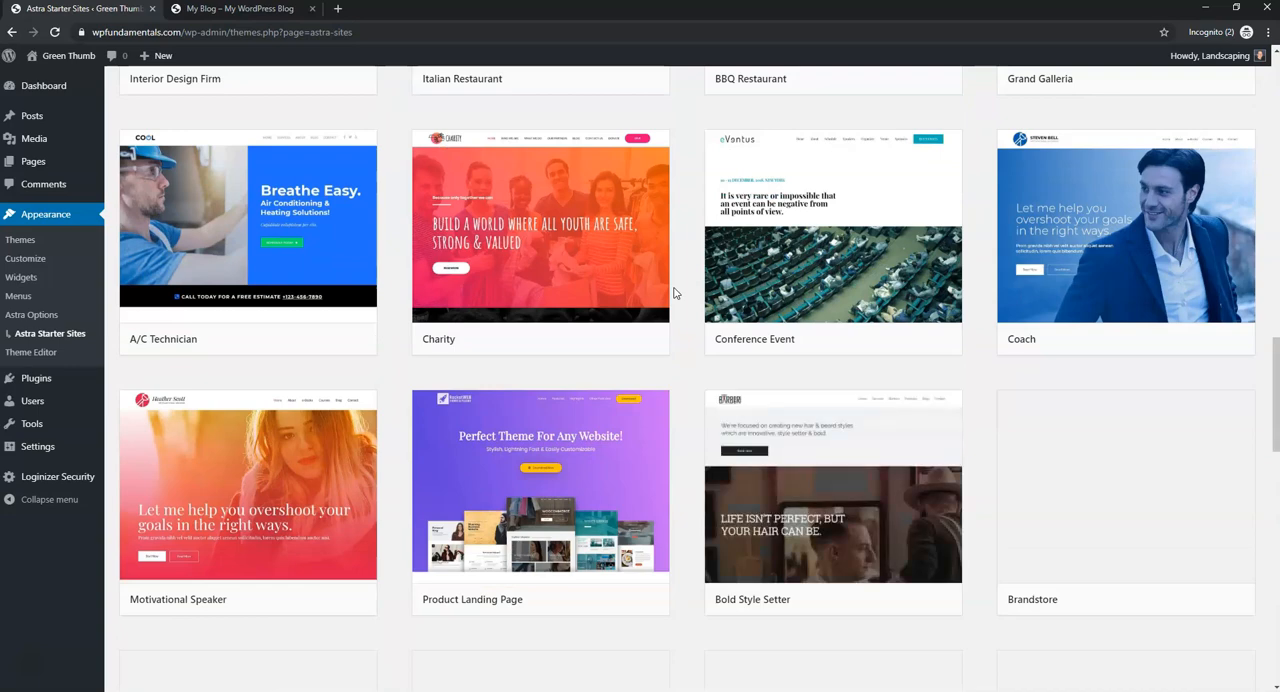
scroll(674, 293, "down", 5)
scroll(674, 293, "down", 3)
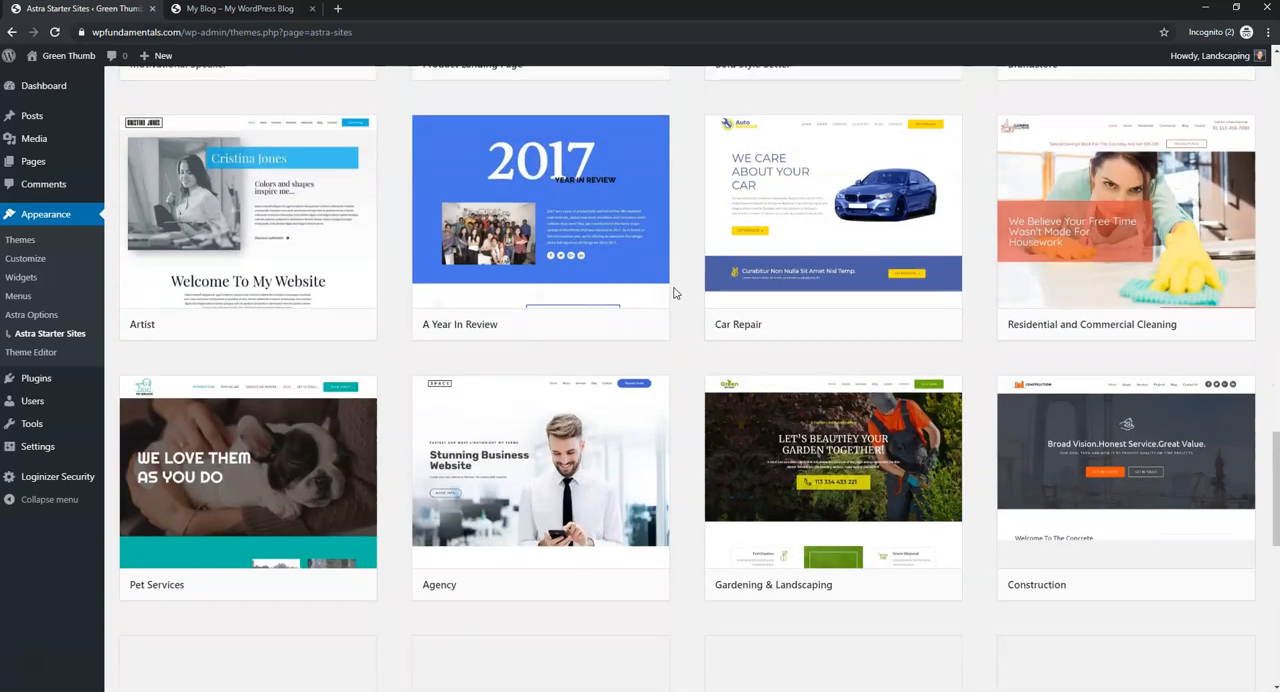
mouse_move(776, 391)
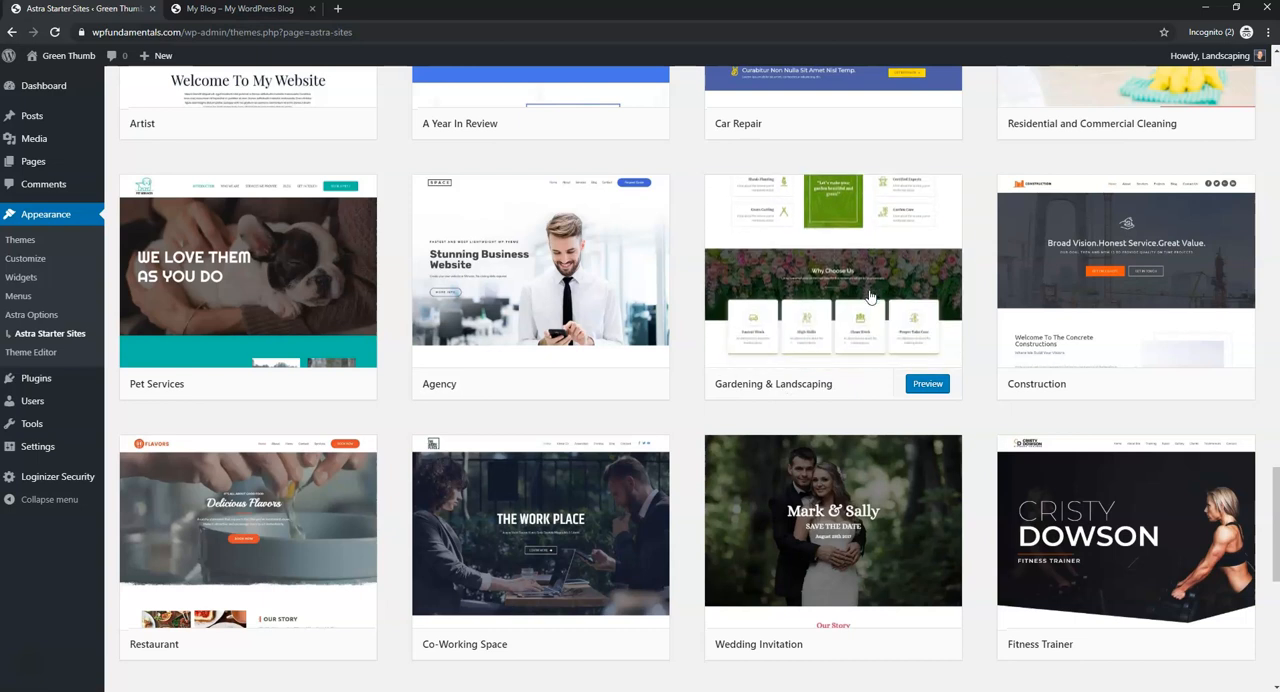
left_click(922, 386)
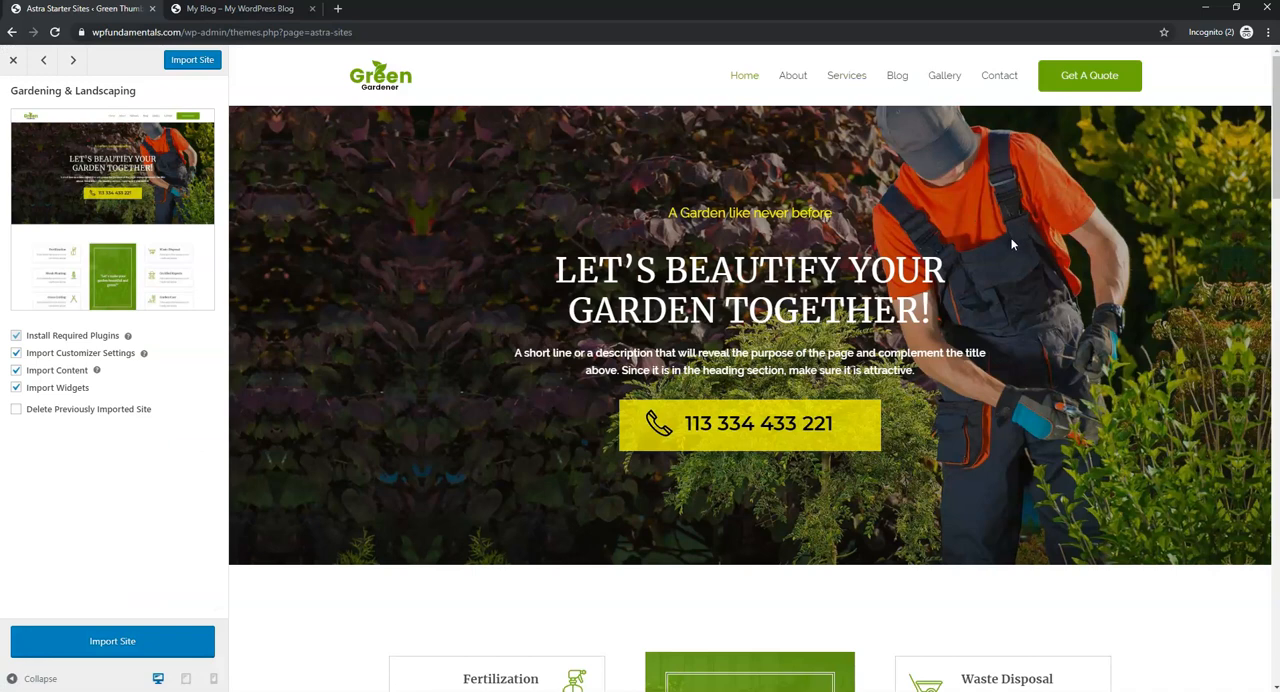
- Look through the Gardening & Landscaping demo's home page, from its header down to the footer
scroll(1008, 246, "down", 3)
scroll(1004, 245, "up", 3)
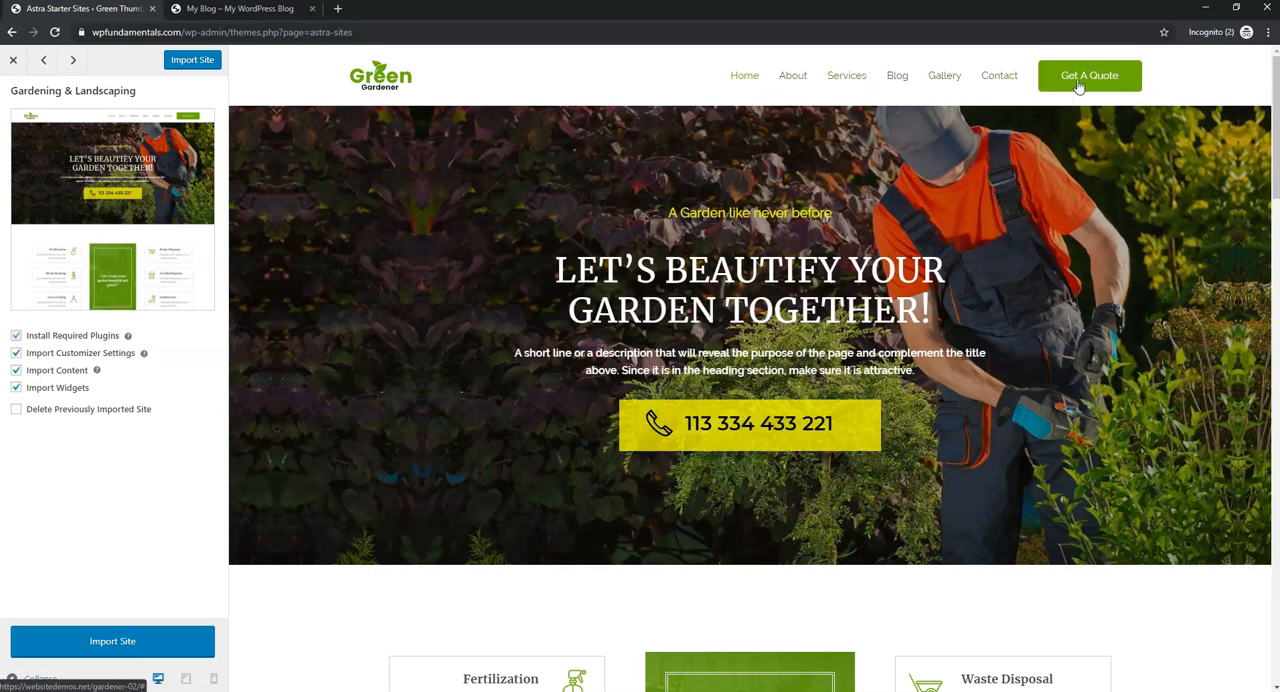
scroll(972, 335, "down", 3)
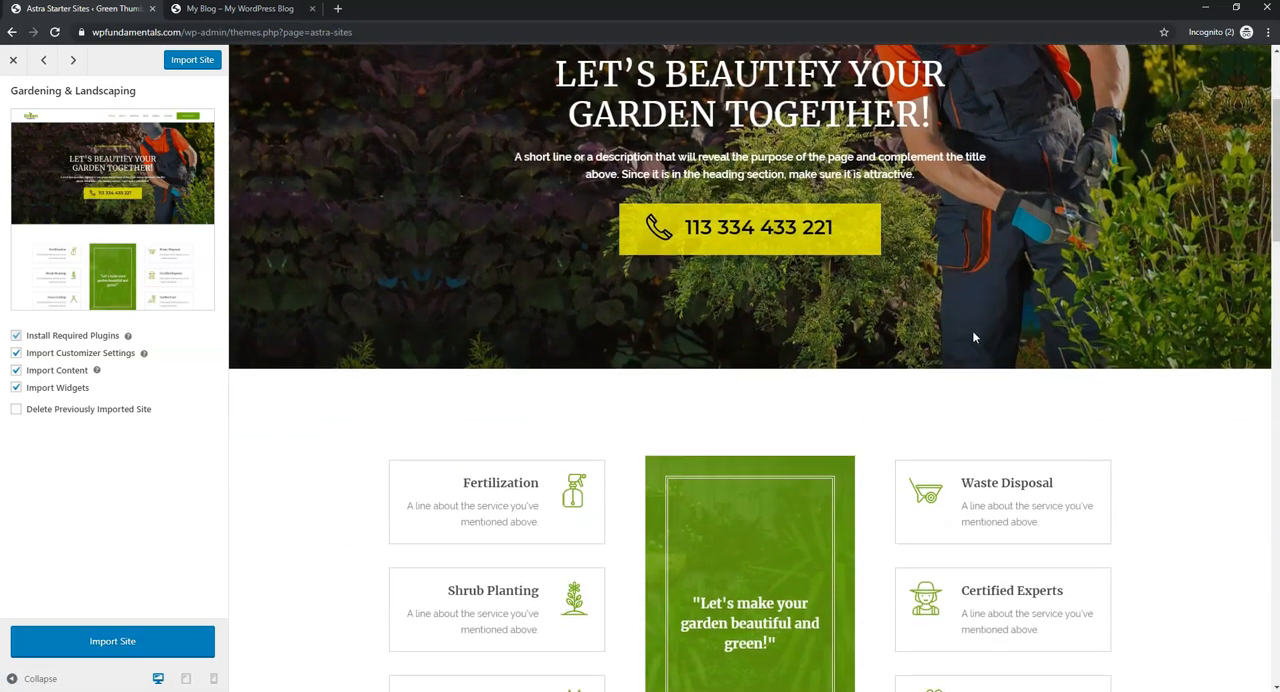
scroll(970, 336, "down", 12)
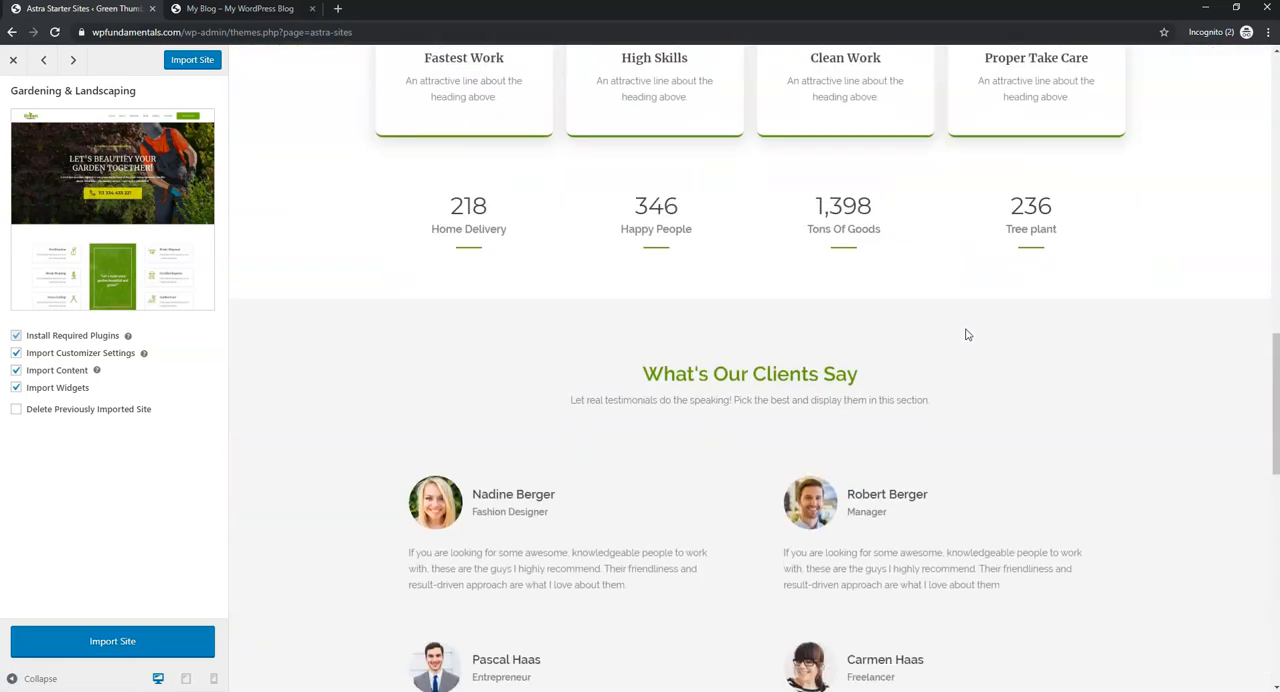
scroll(966, 334, "down", 7)
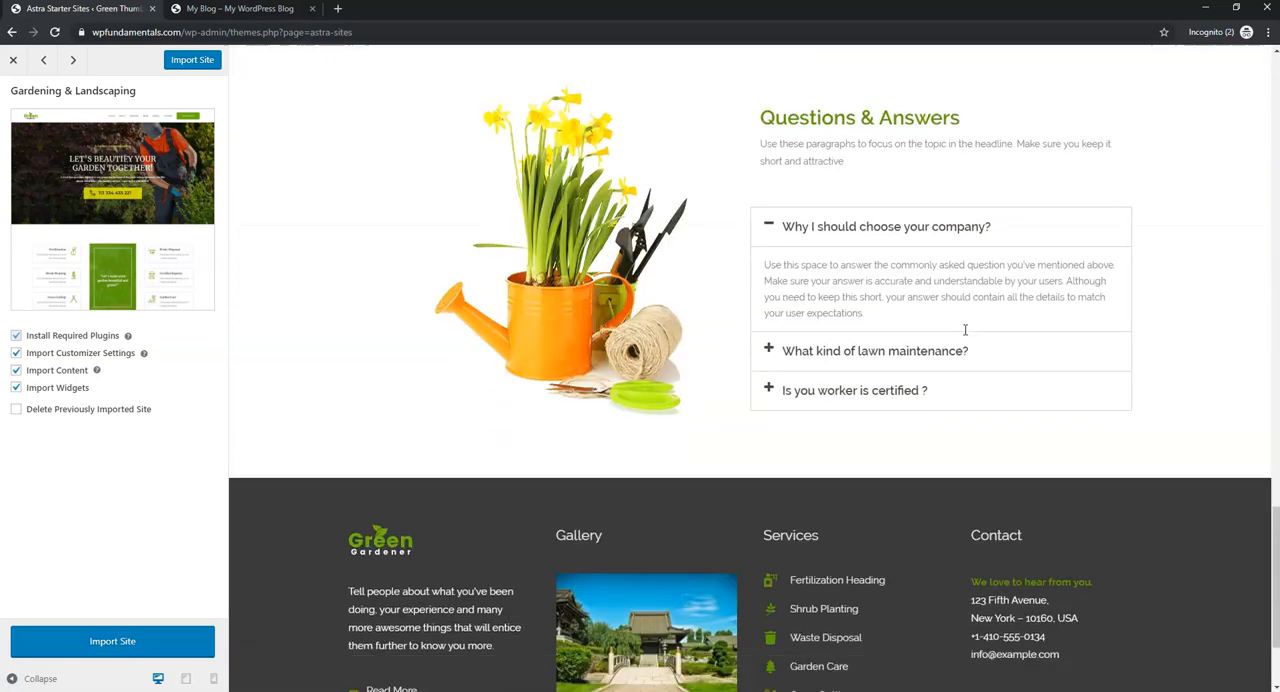
scroll(963, 329, "up", 5)
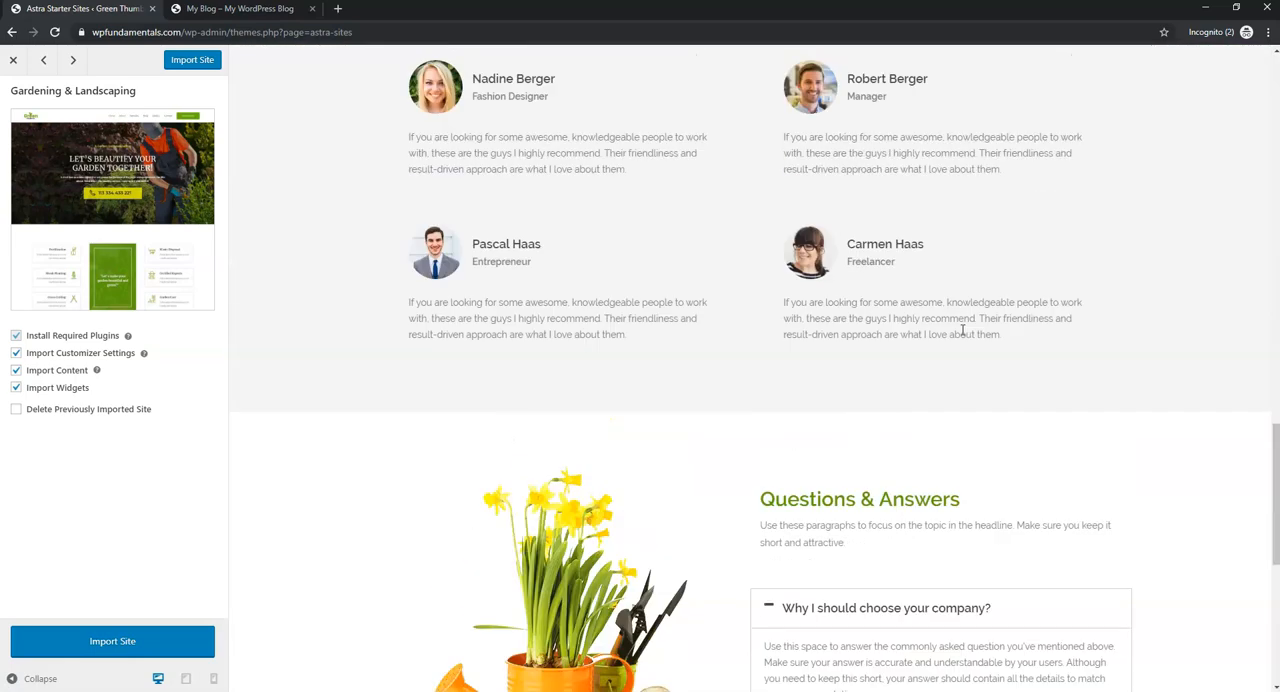
left_click_drag(1267, 474, 1267, 115)
- Examine the About and Services pages of the Gardening & Landscaping demo
left_click(793, 76)
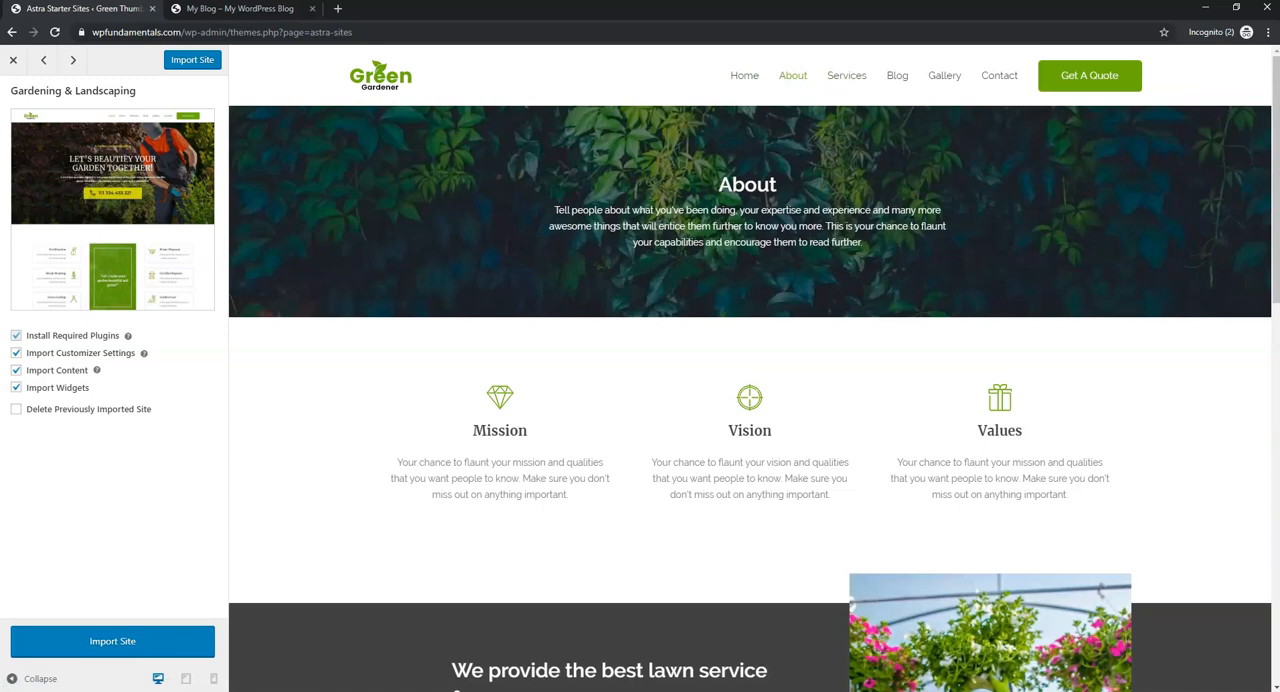
left_click_drag(1267, 135, 1220, 117)
left_click(843, 75)
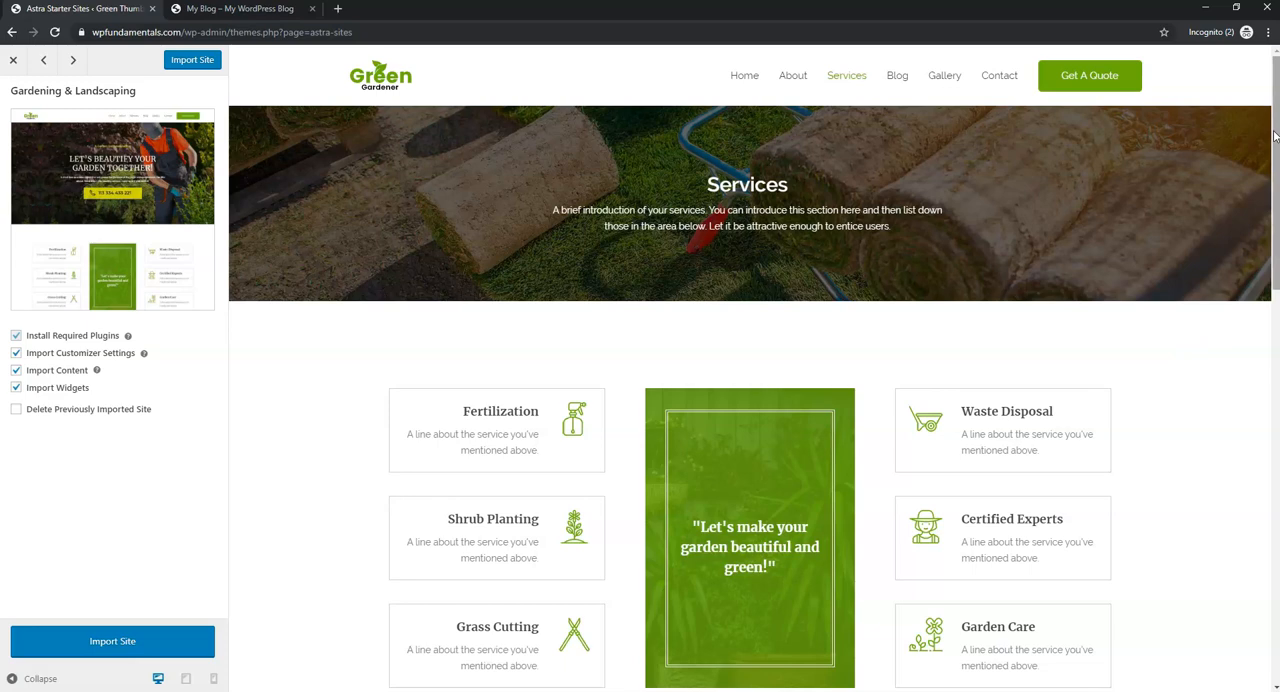
left_click_drag(1275, 135, 1233, 71)
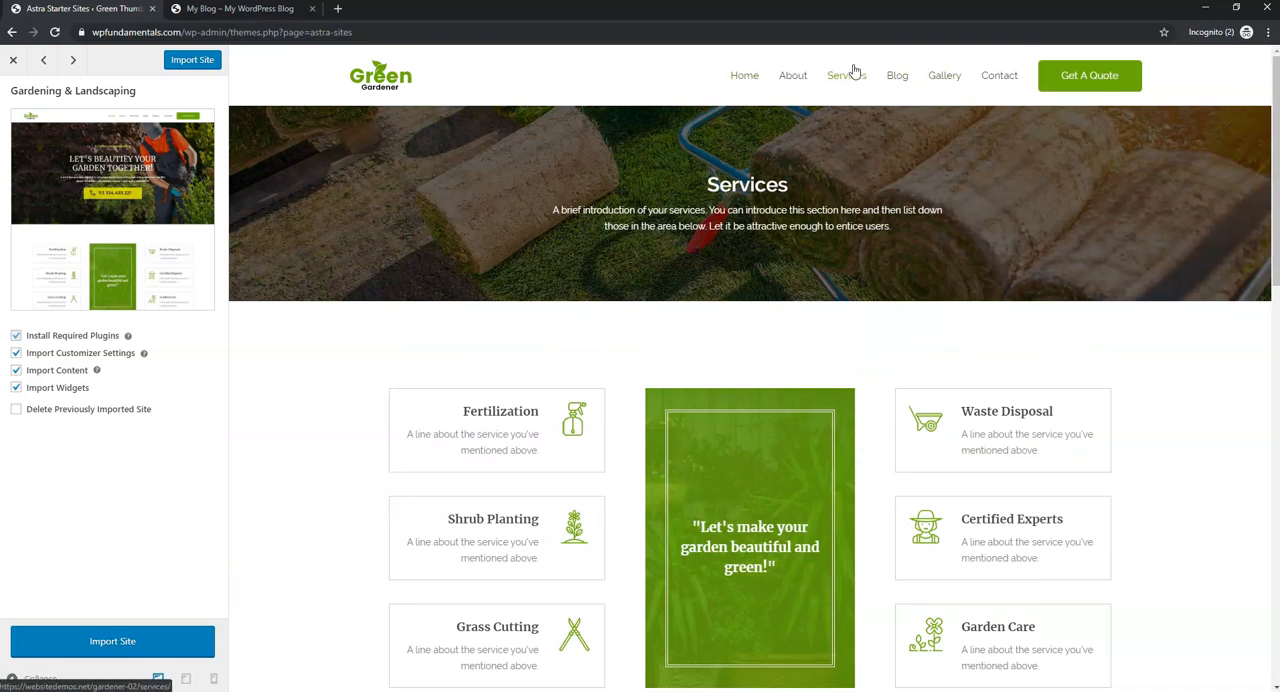
- View the Gallery and Contact pages of the Gardening & Landscaping demo and return to its home page
left_click(948, 80)
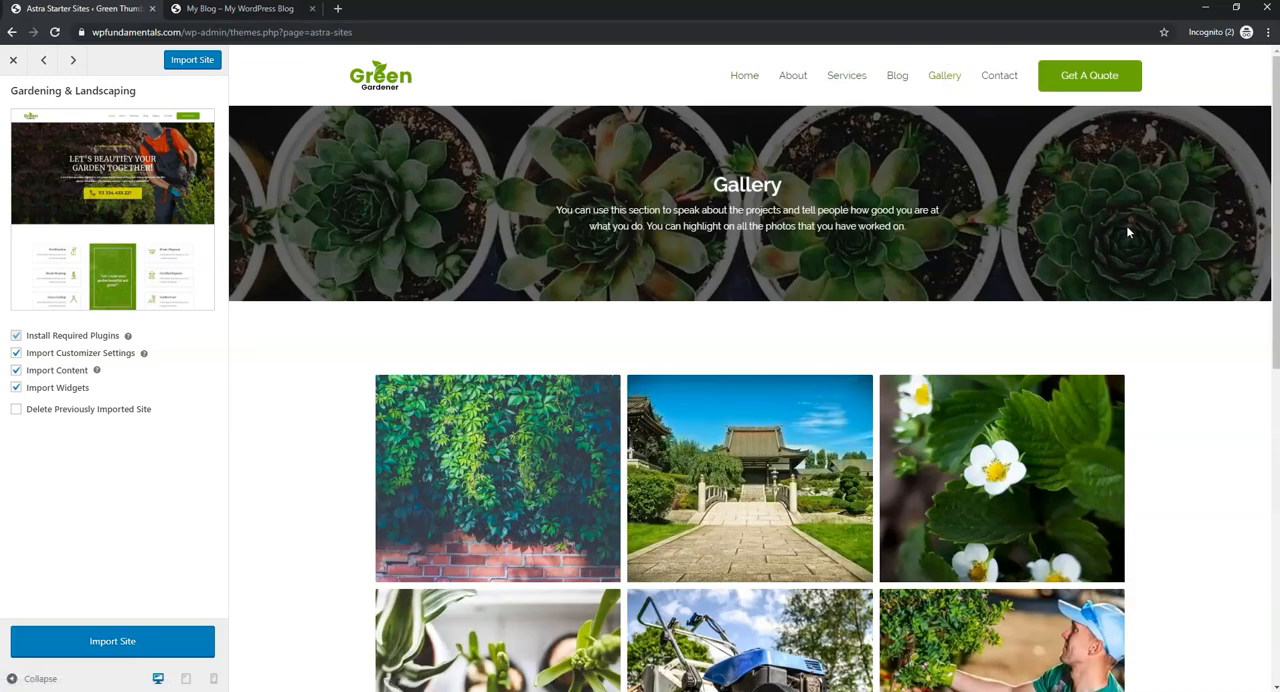
left_click(992, 78)
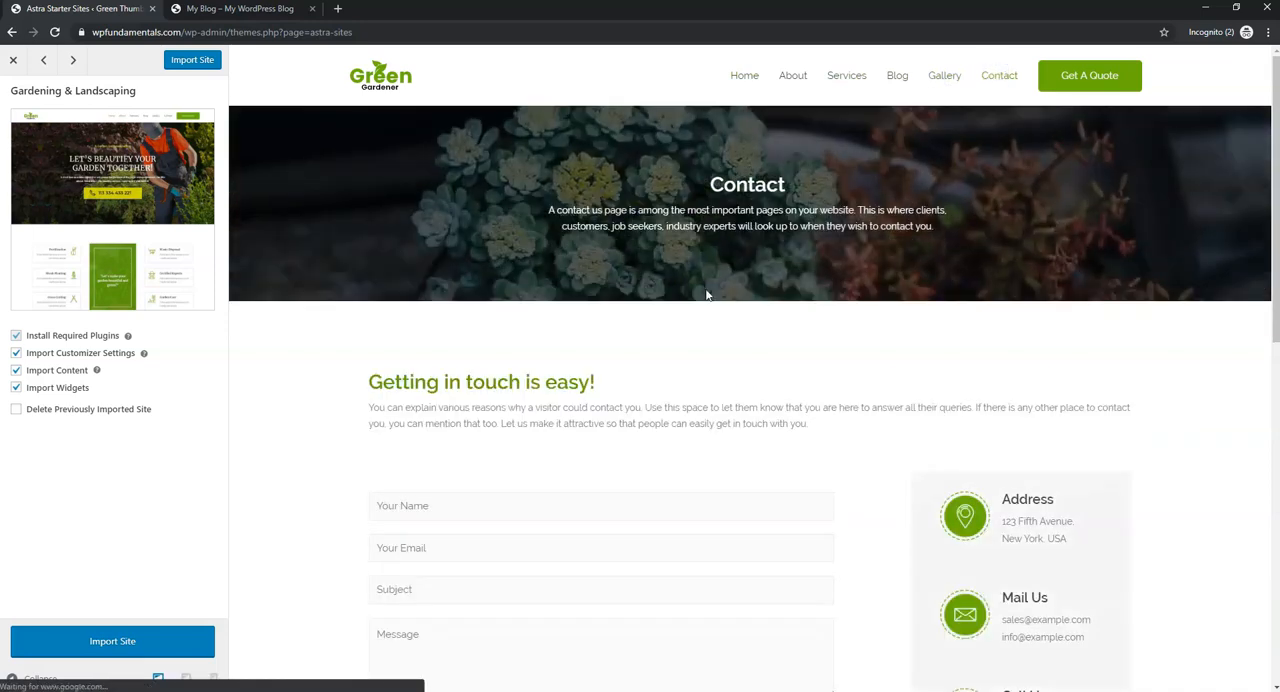
left_click(731, 76)
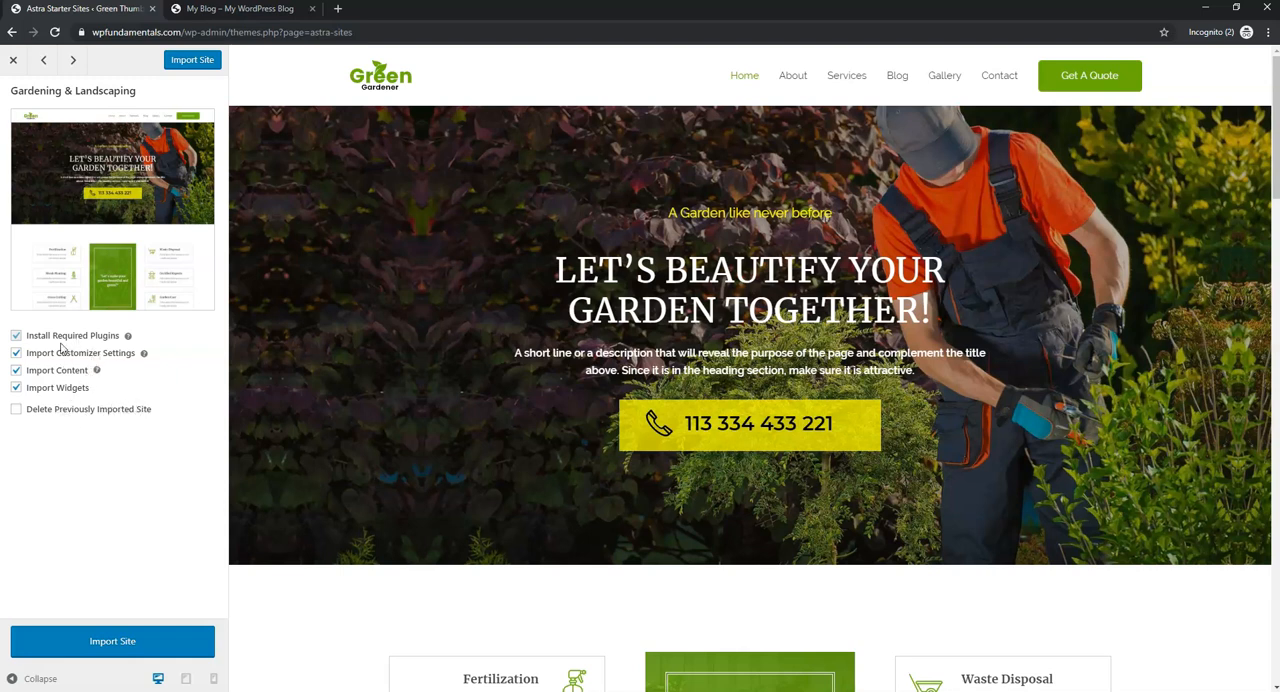
- Import the Gardening & Landscaping starter site with its required plugins, customizer settings, content and widgets, and open the imported site
left_click(144, 637)
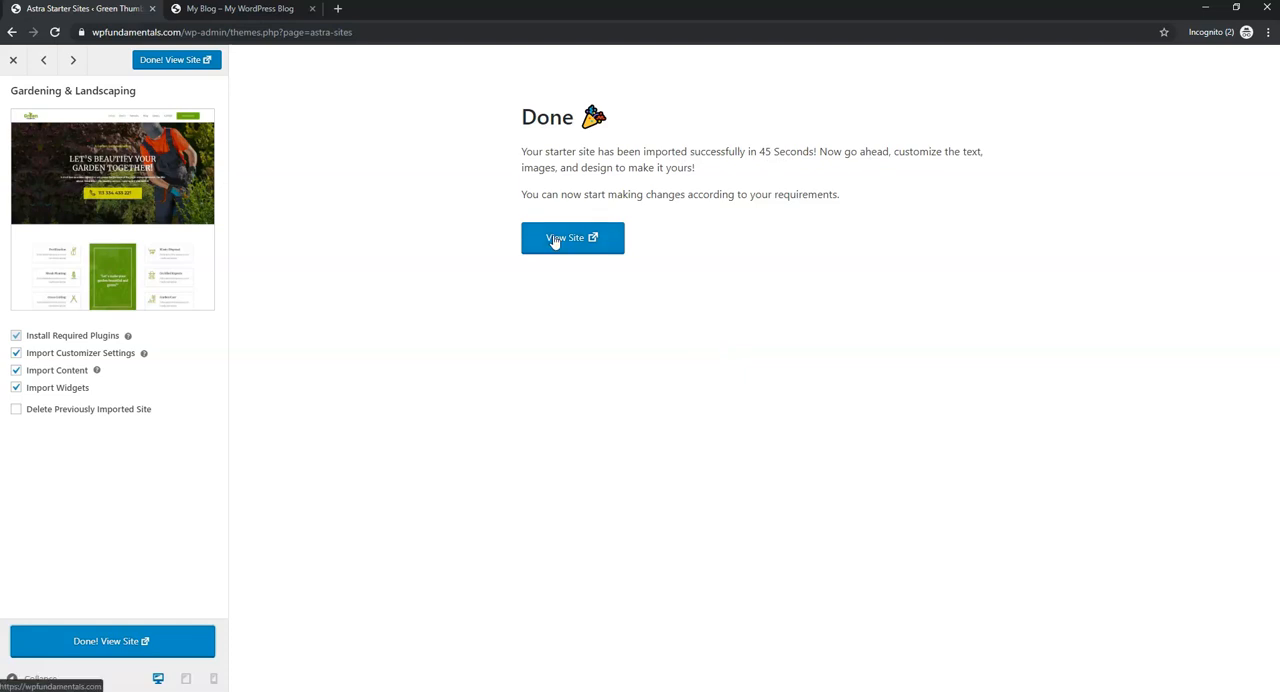
left_click(110, 645)
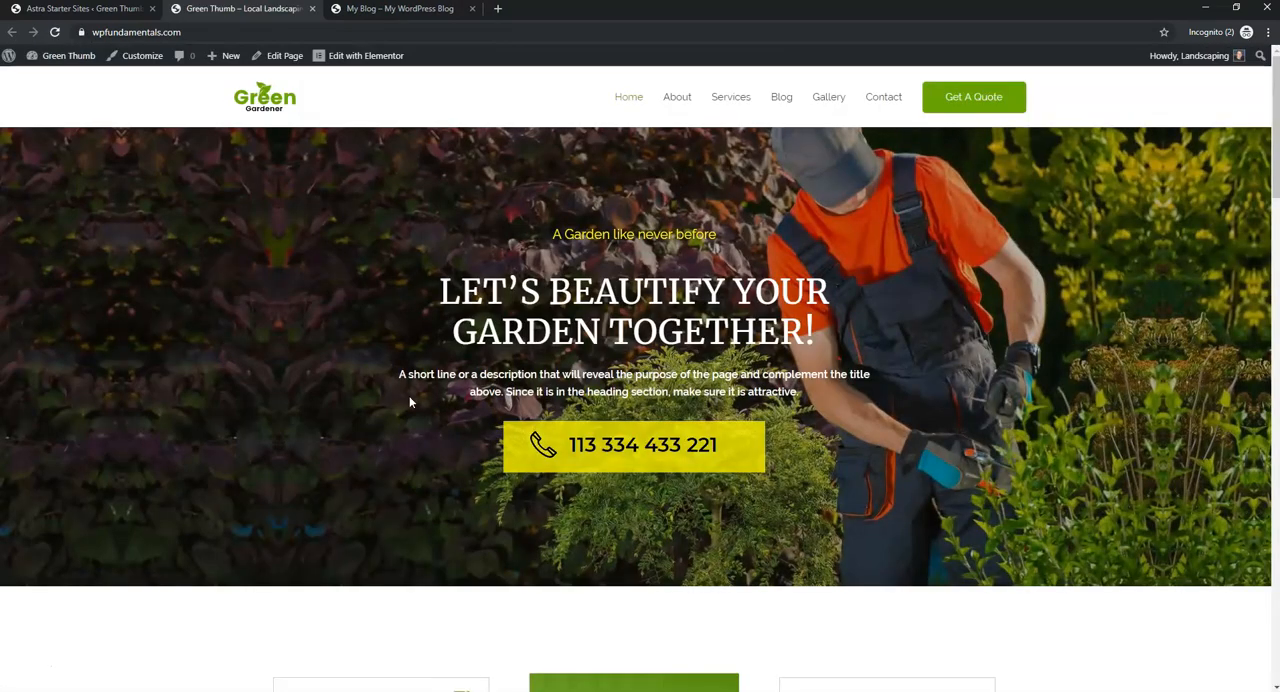
- Compare the old My Blog page with the imported home page, looking through the new page down to its footer
left_click(418, 14)
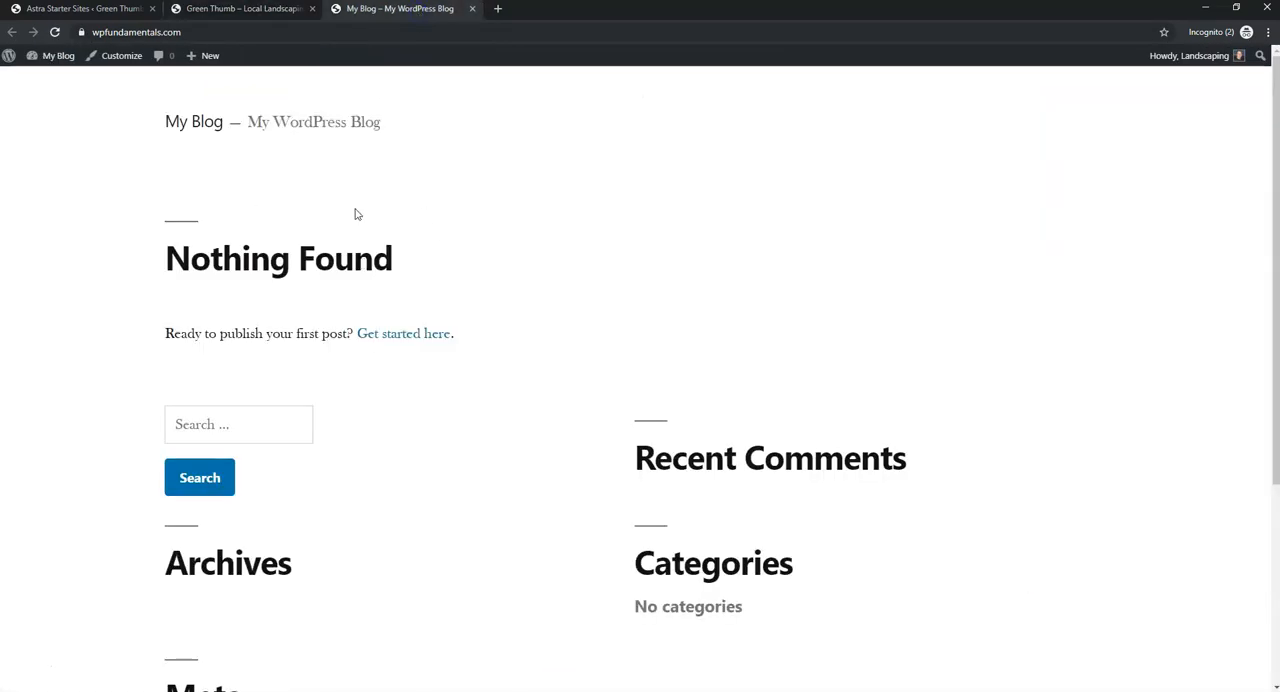
left_click(244, 10)
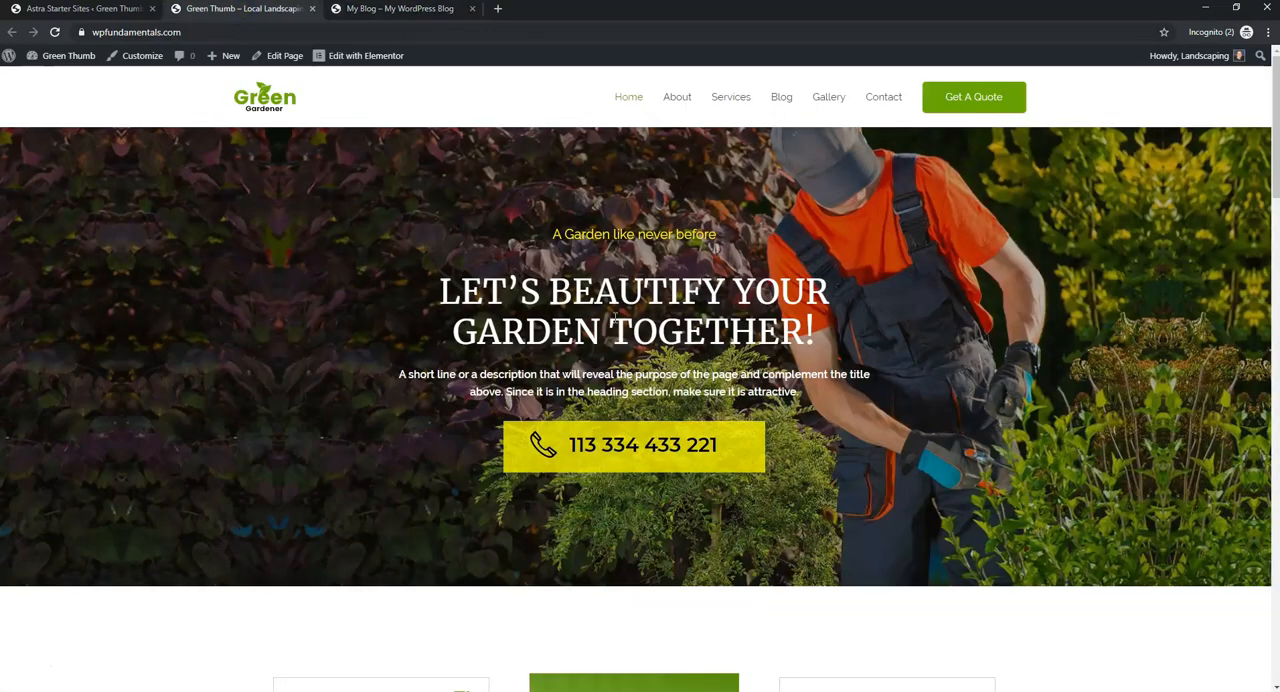
scroll(1000, 343, "down", 12)
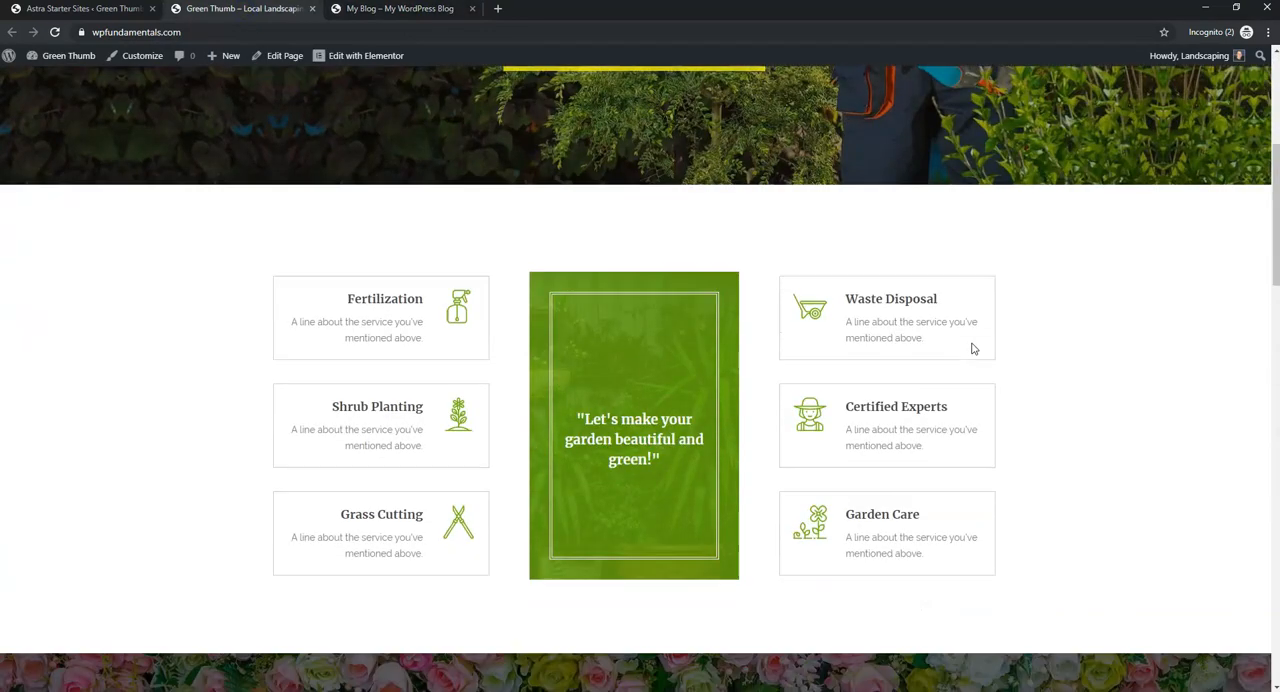
scroll(972, 348, "down", 8)
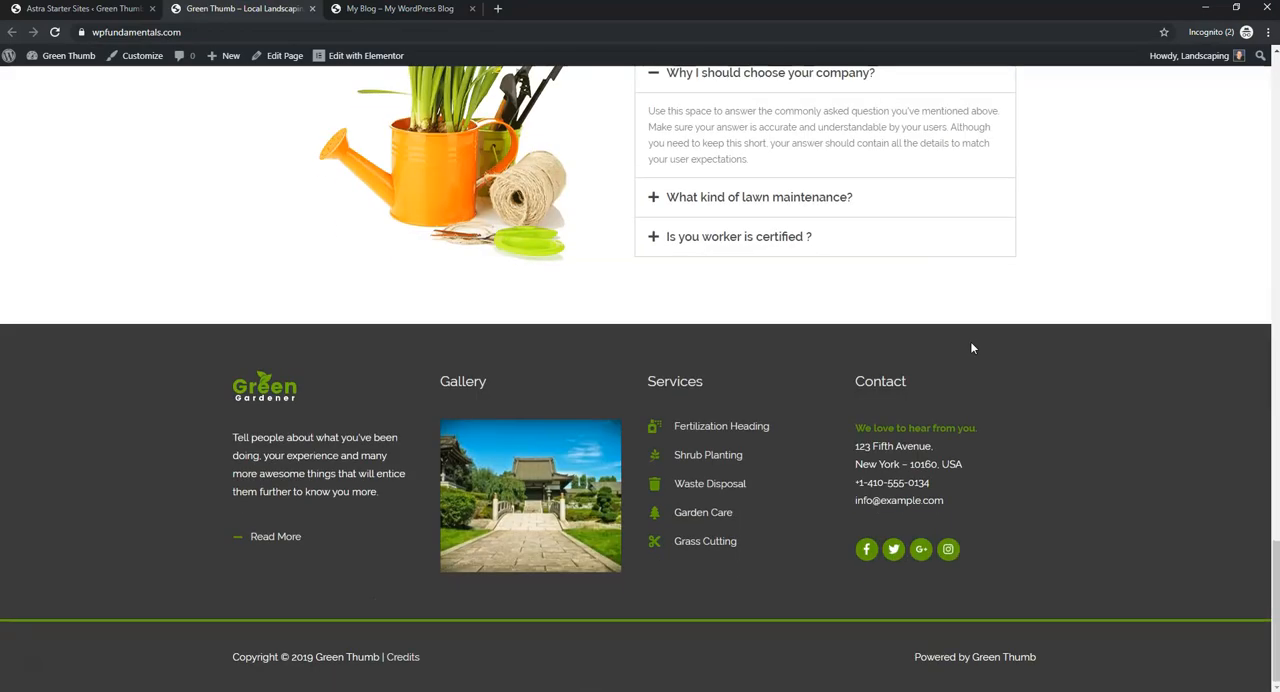
scroll(970, 348, "up", 12)
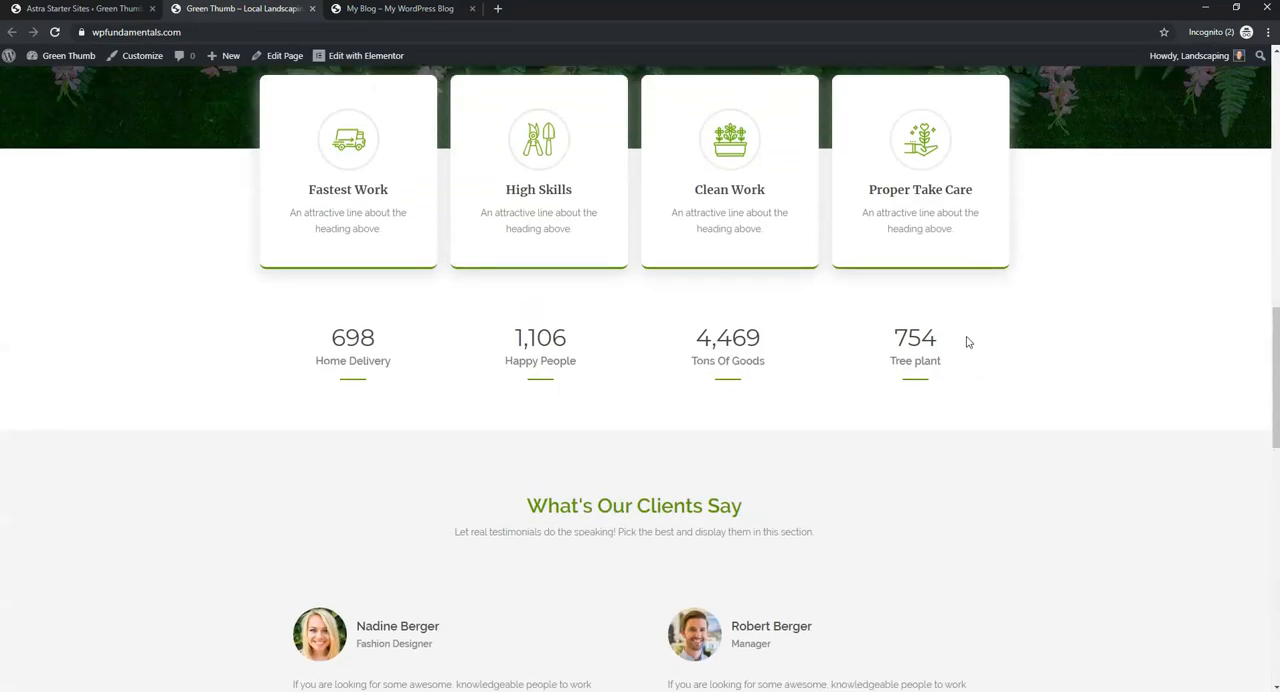
scroll(966, 343, "up", 6)
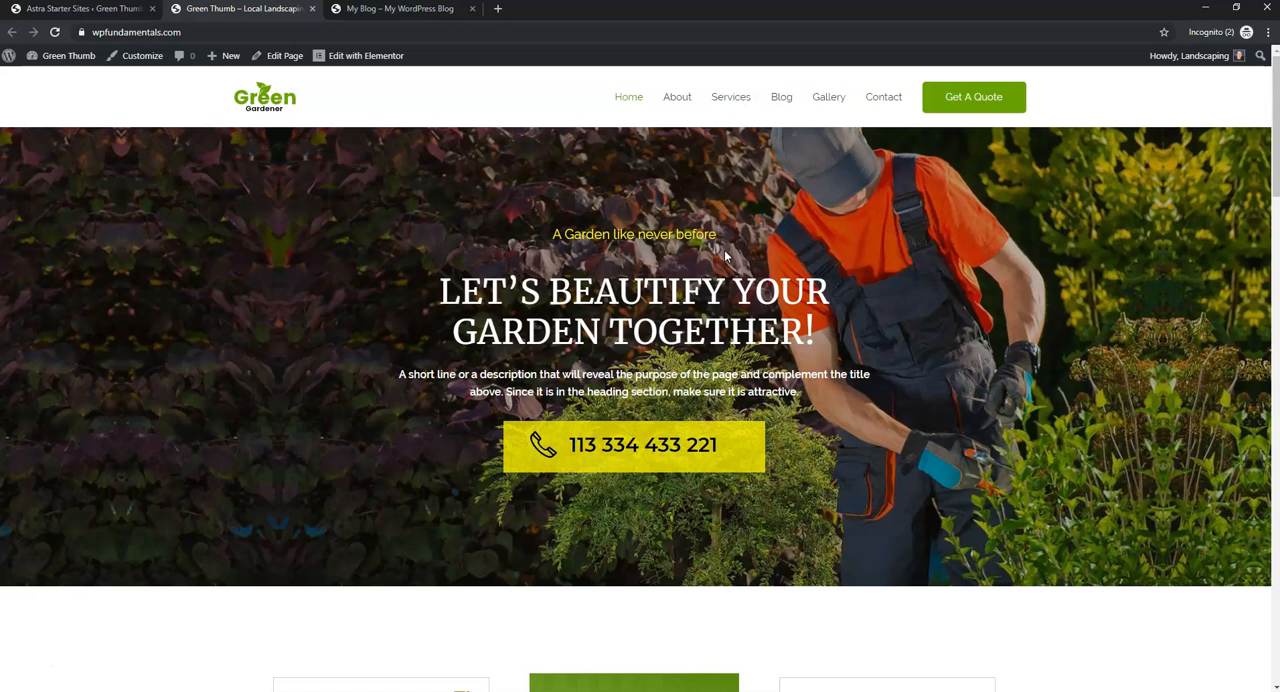
- Close the old My Blog page and leave the finished import screen for the starter site library
left_click(416, 12)
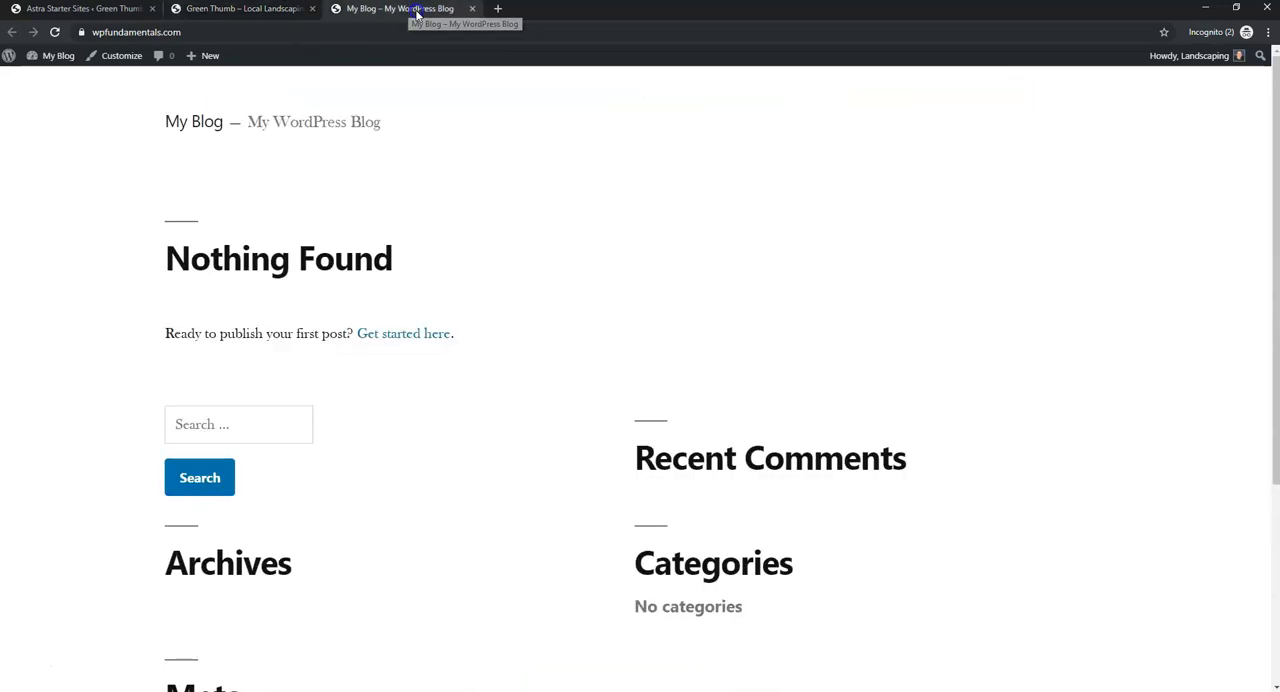
left_click(473, 9)
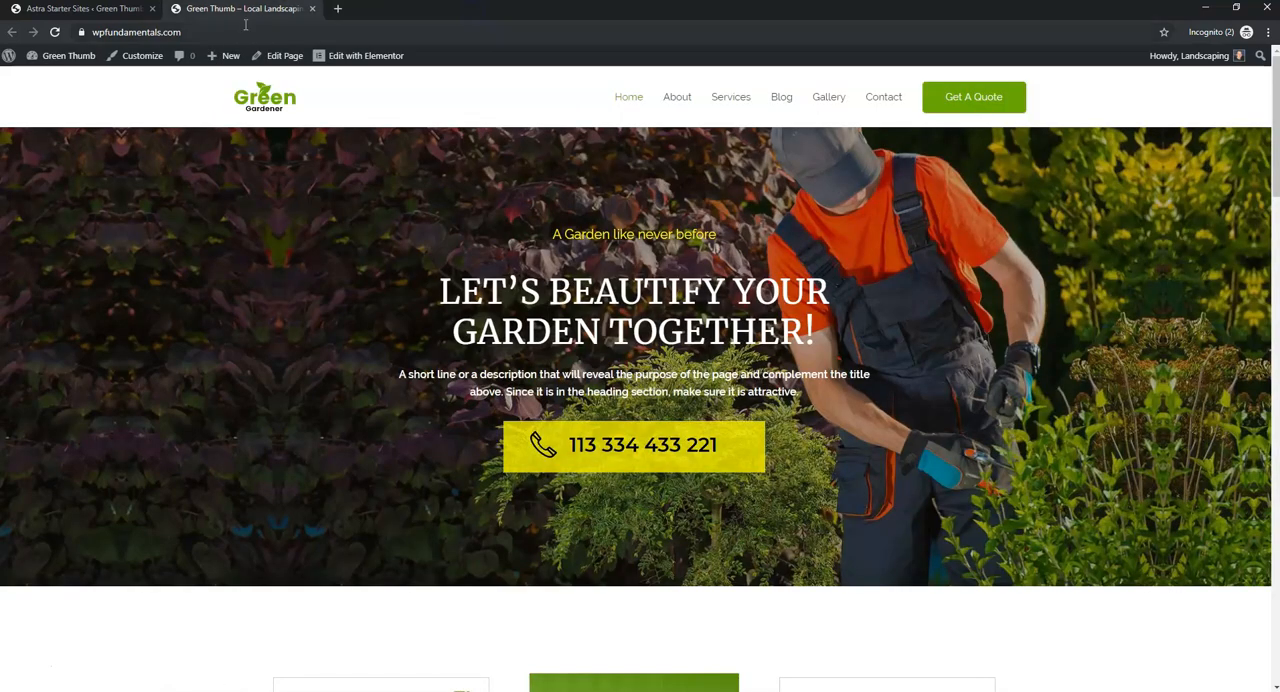
left_click(82, 10)
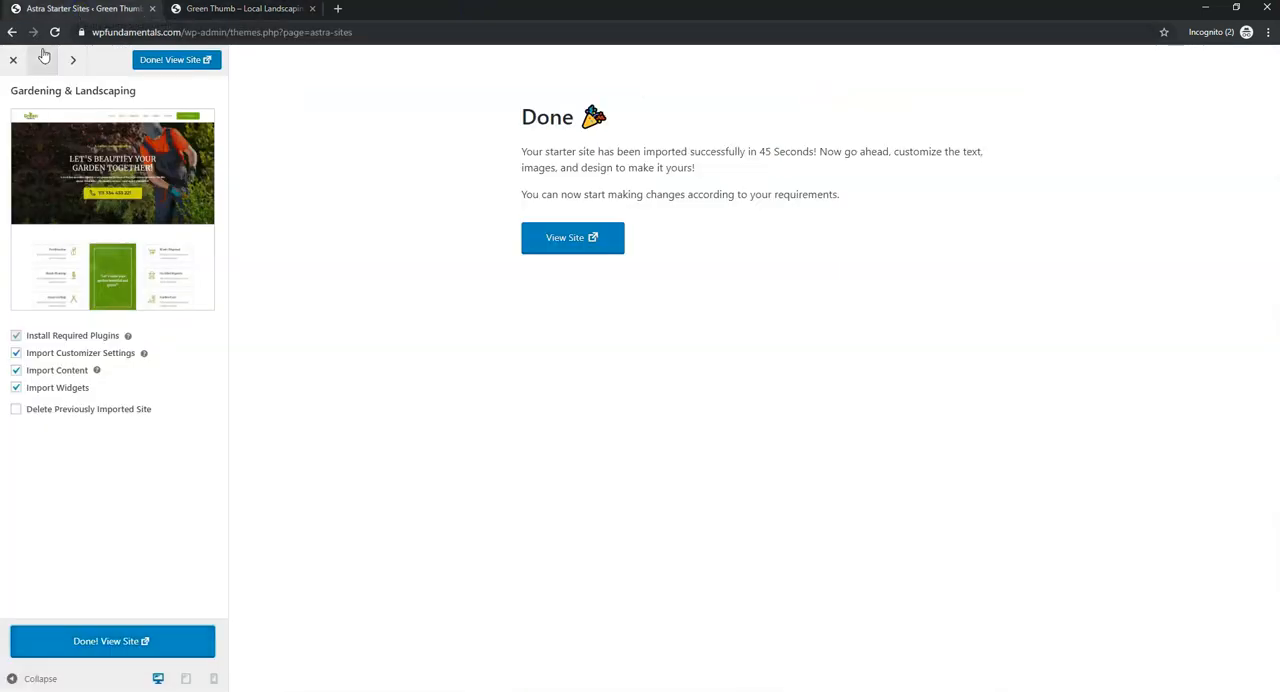
left_click(14, 62)
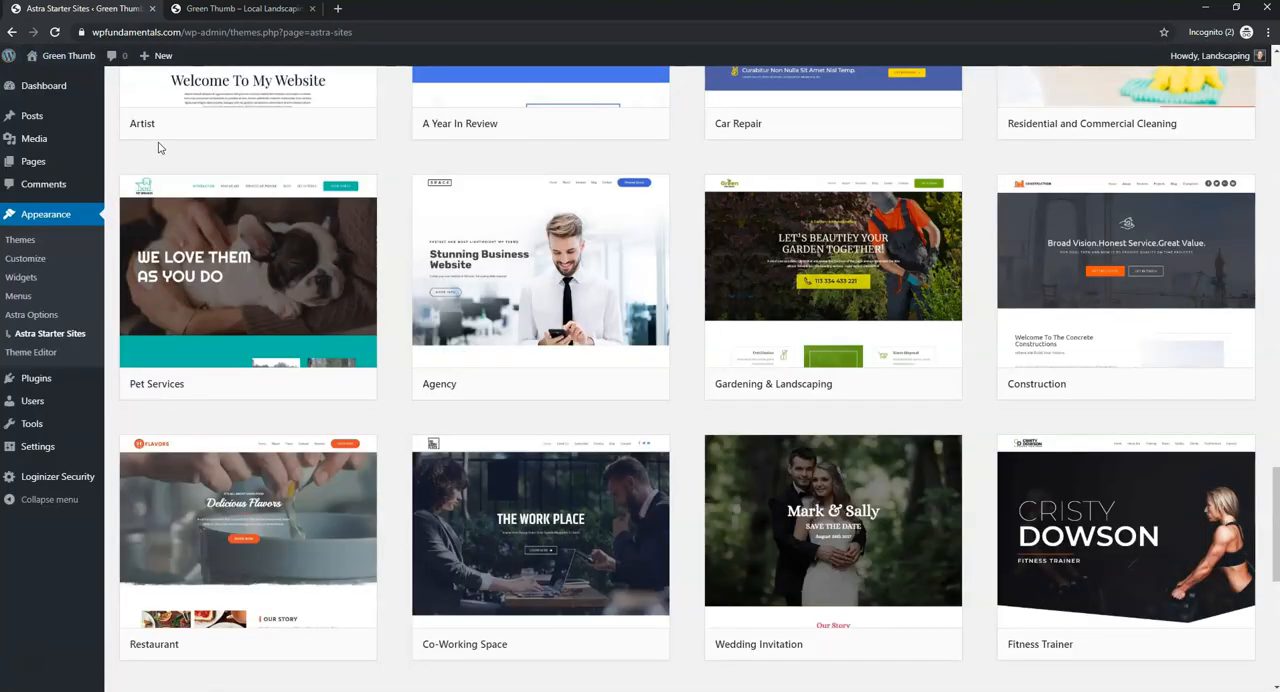
- Open the free logo creator at logomaker.thehoth.com in a new browser tab
left_click(240, 9)
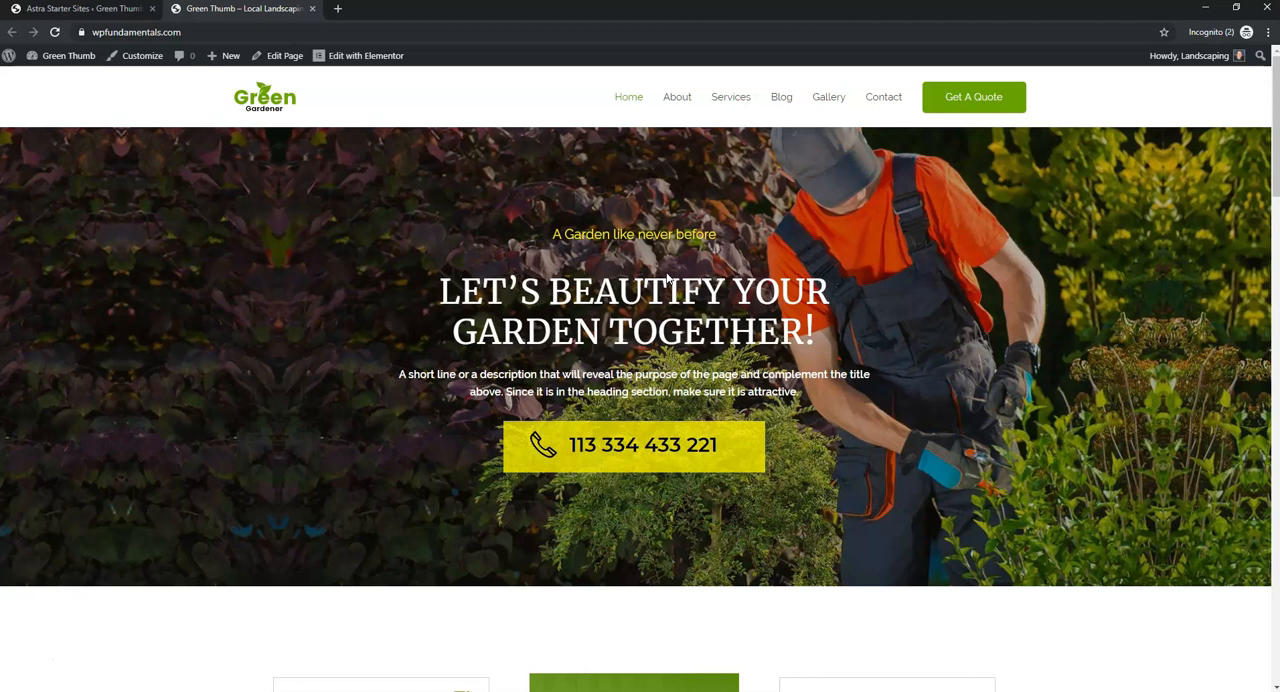
left_click(339, 10)
type("https://logomaker.thehoth.com/")
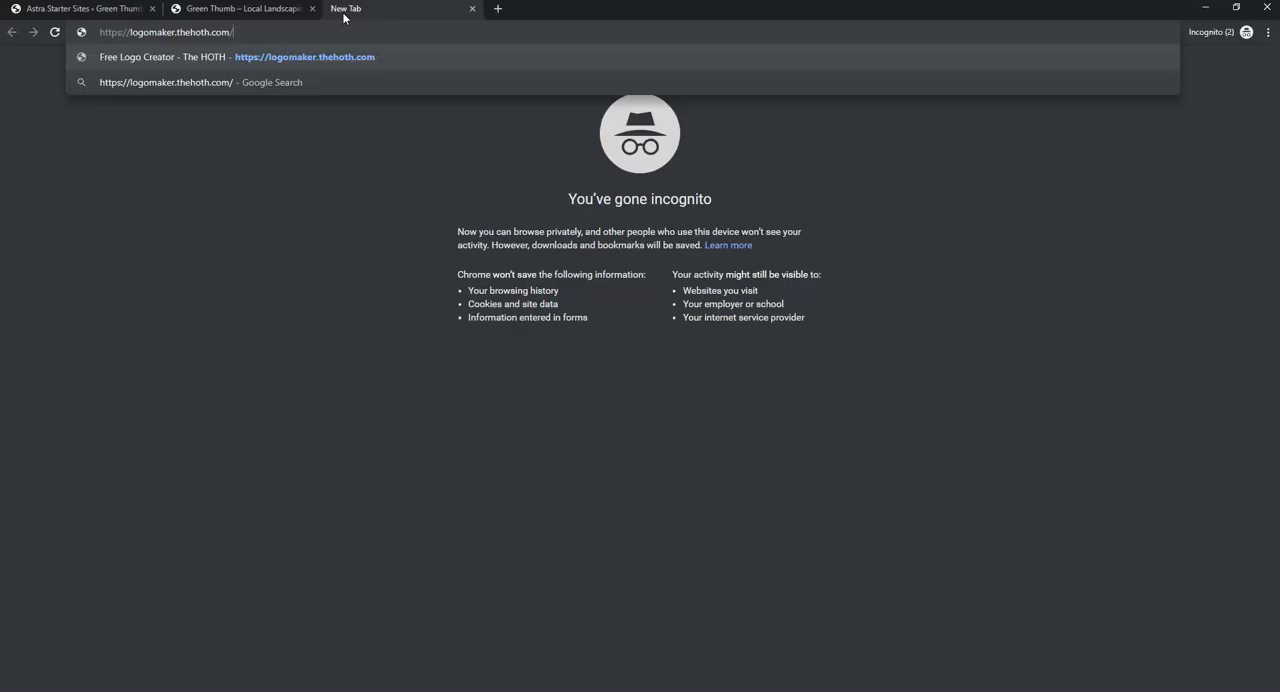
key("Return")
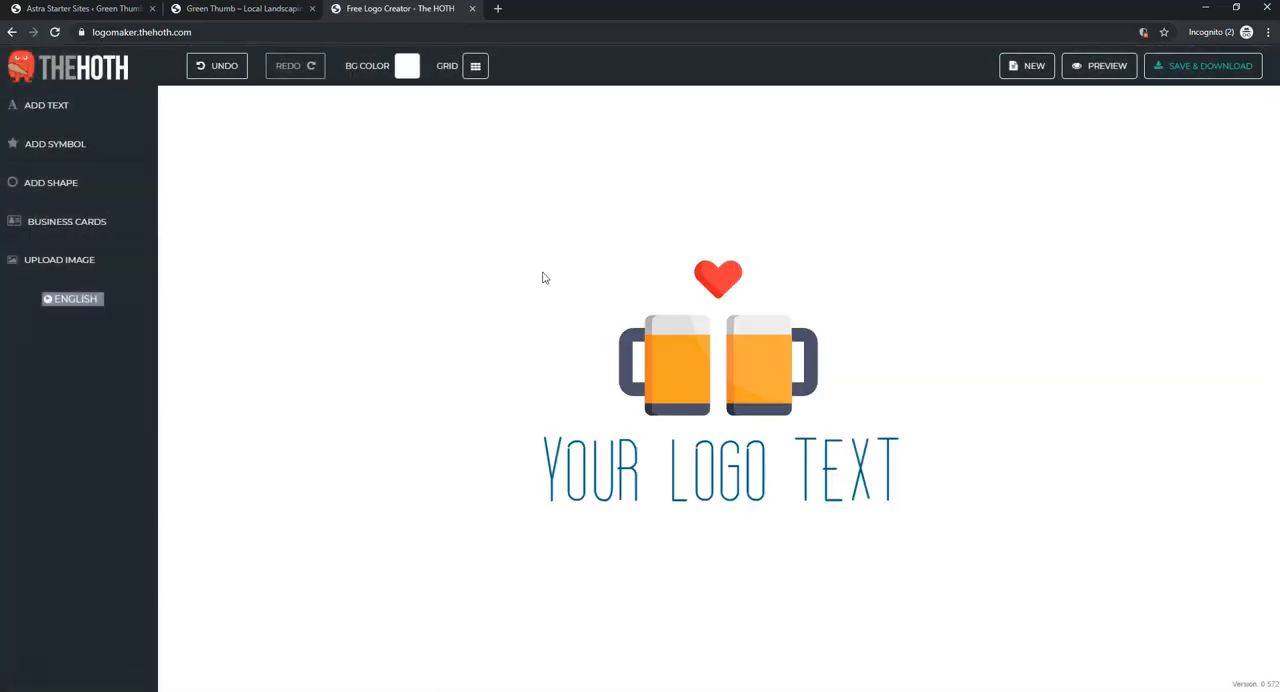
- Start a new blank logo, erasing the sample drawing with the beer mugs and placeholder text
left_click(720, 355)
left_click(1036, 68)
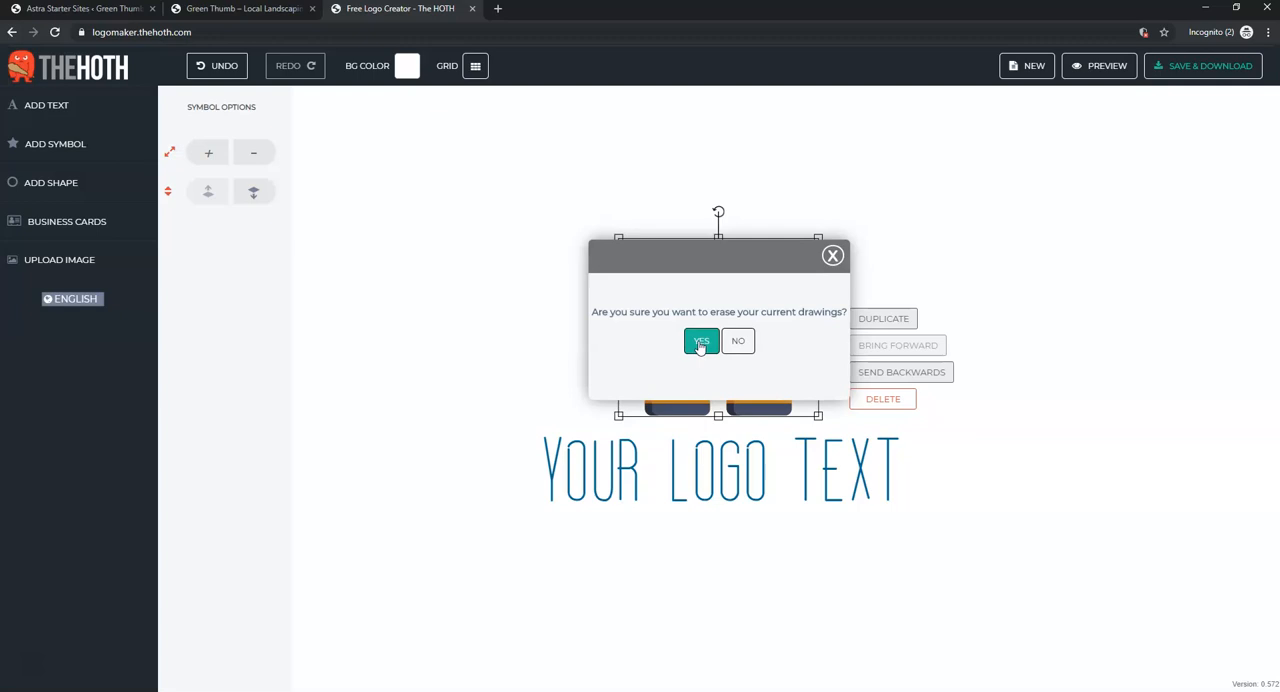
left_click(700, 342)
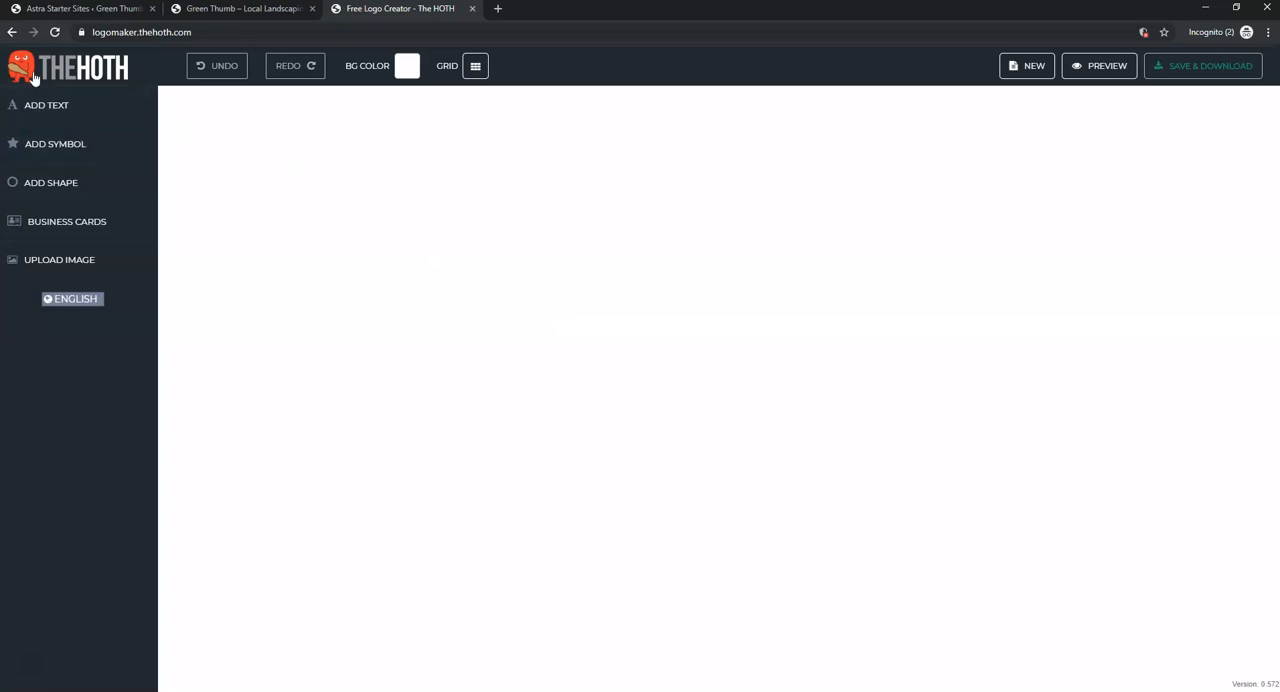
- Browse the symbol library's categories, including Avatars, Bar And Pub, Games and Garden
left_click(70, 152)
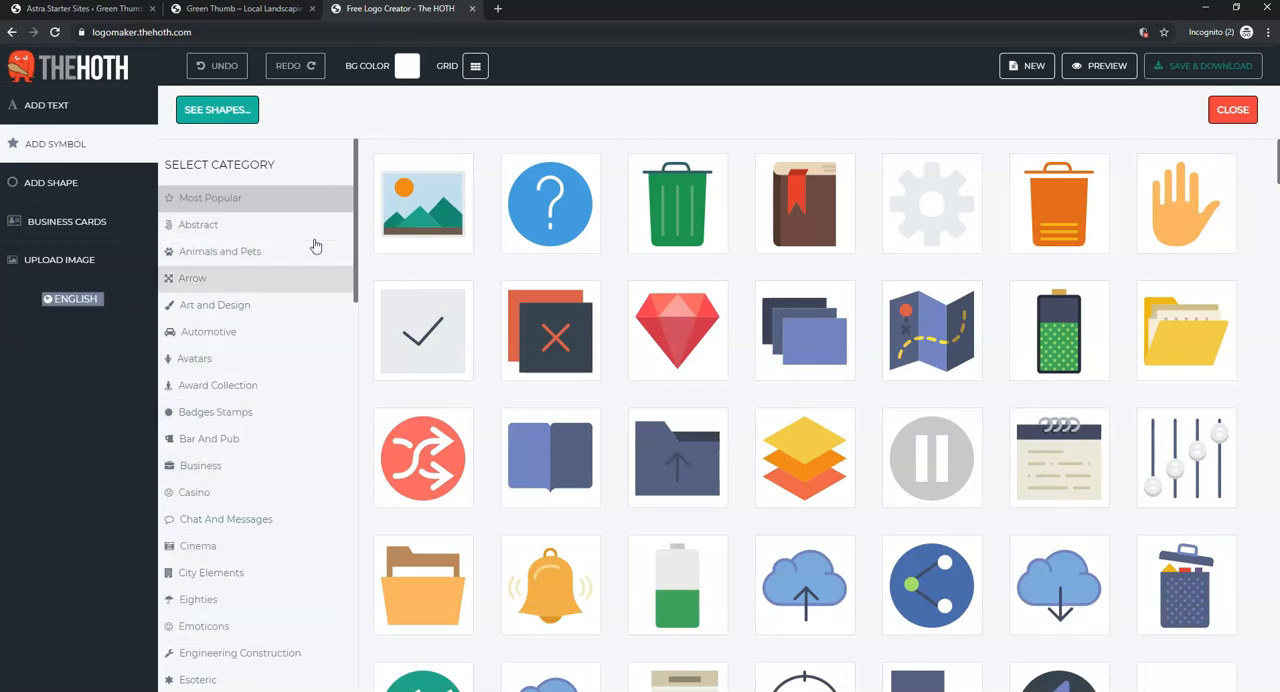
left_click(256, 358)
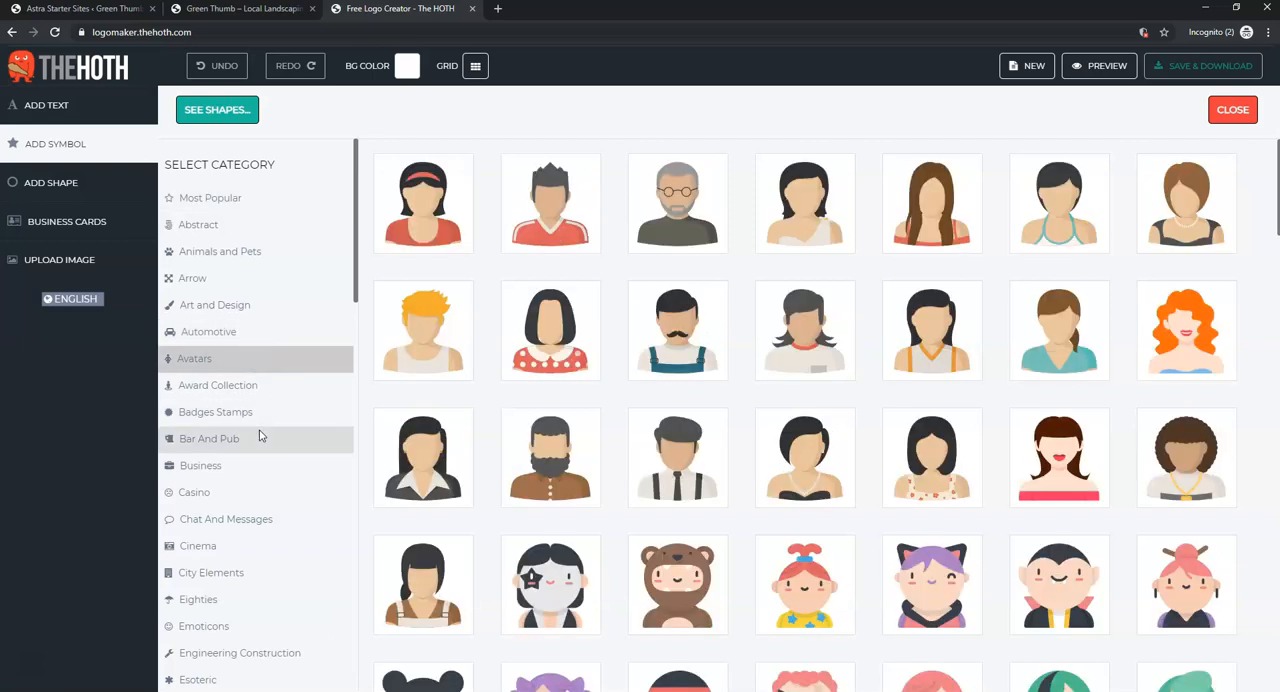
left_click(260, 437)
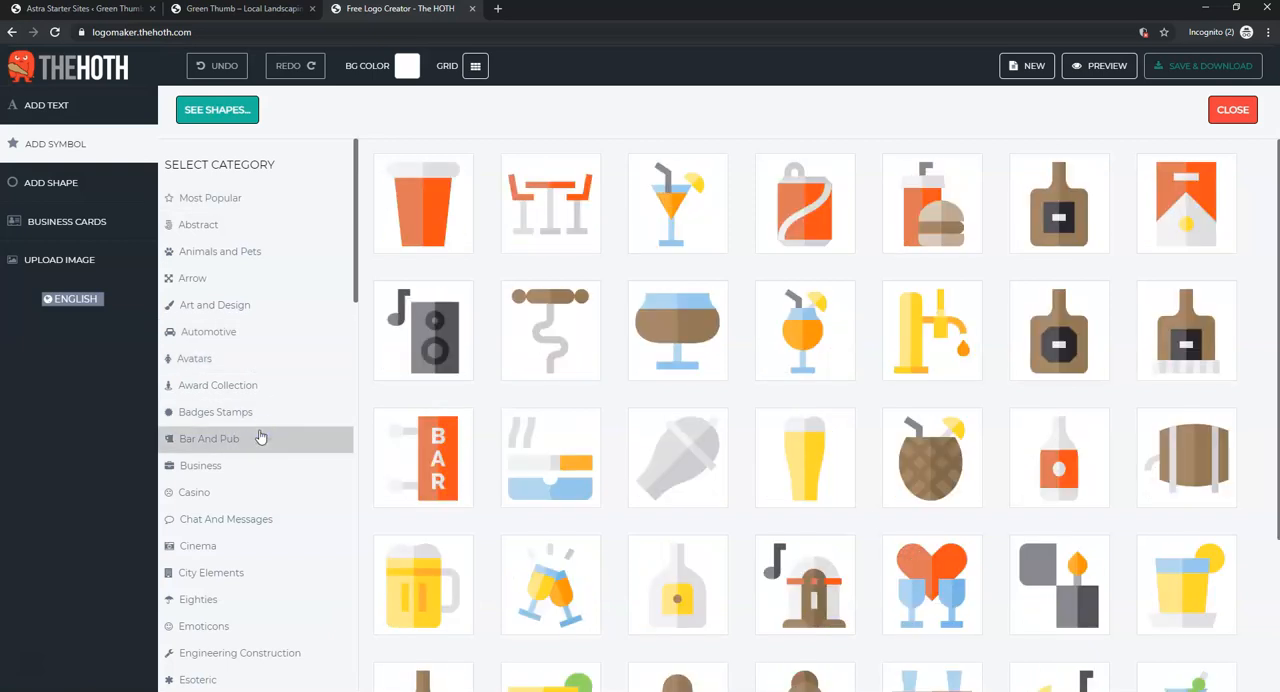
scroll(260, 432, "down", 2)
scroll(258, 435, "down", 2)
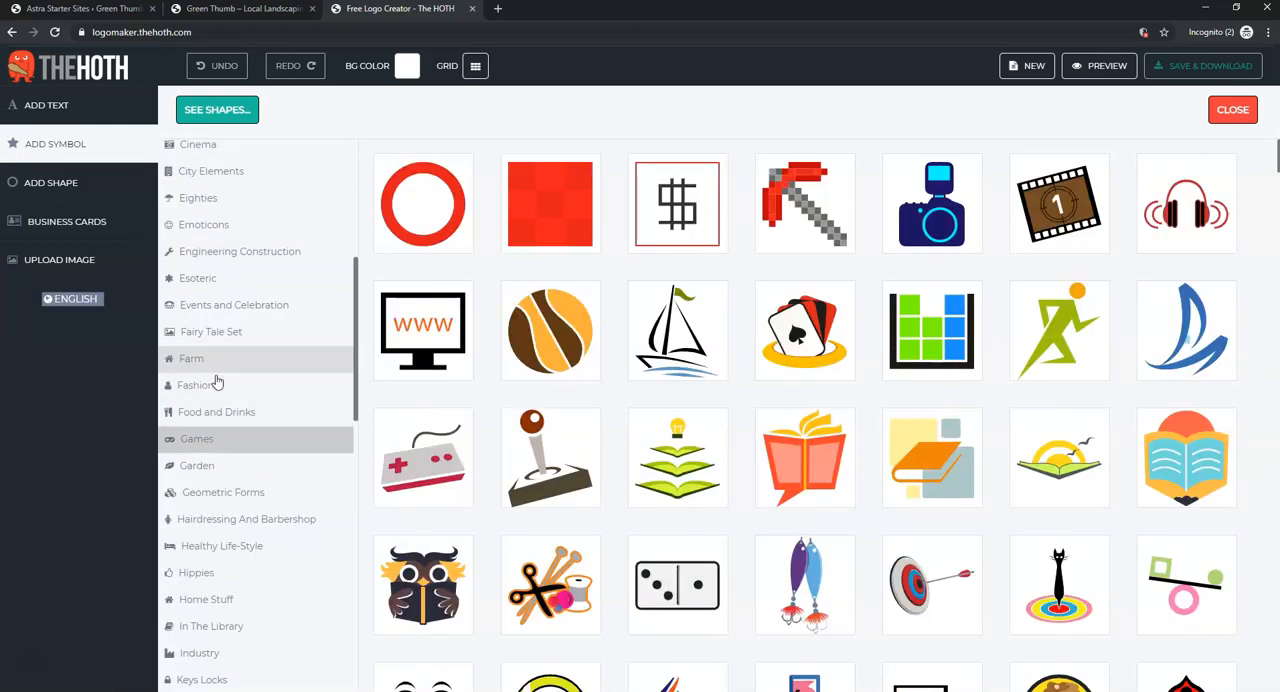
scroll(225, 398, "down", 1)
left_click(223, 331)
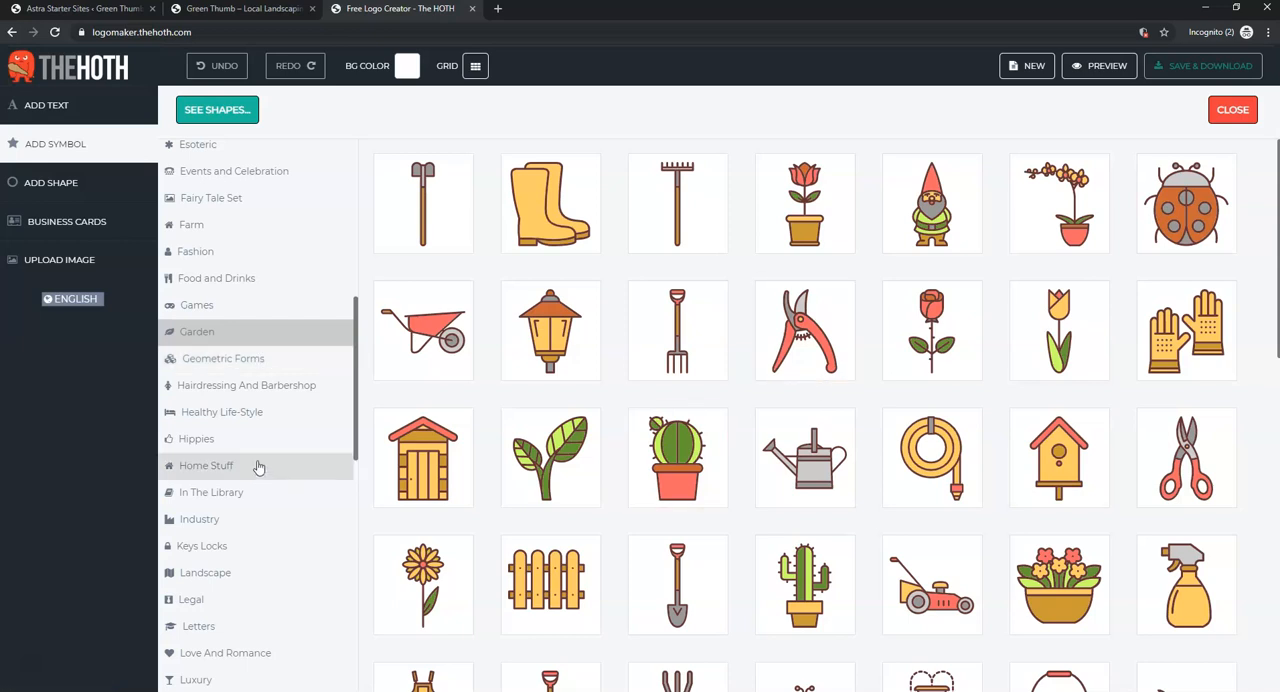
scroll(257, 465, "down", 3)
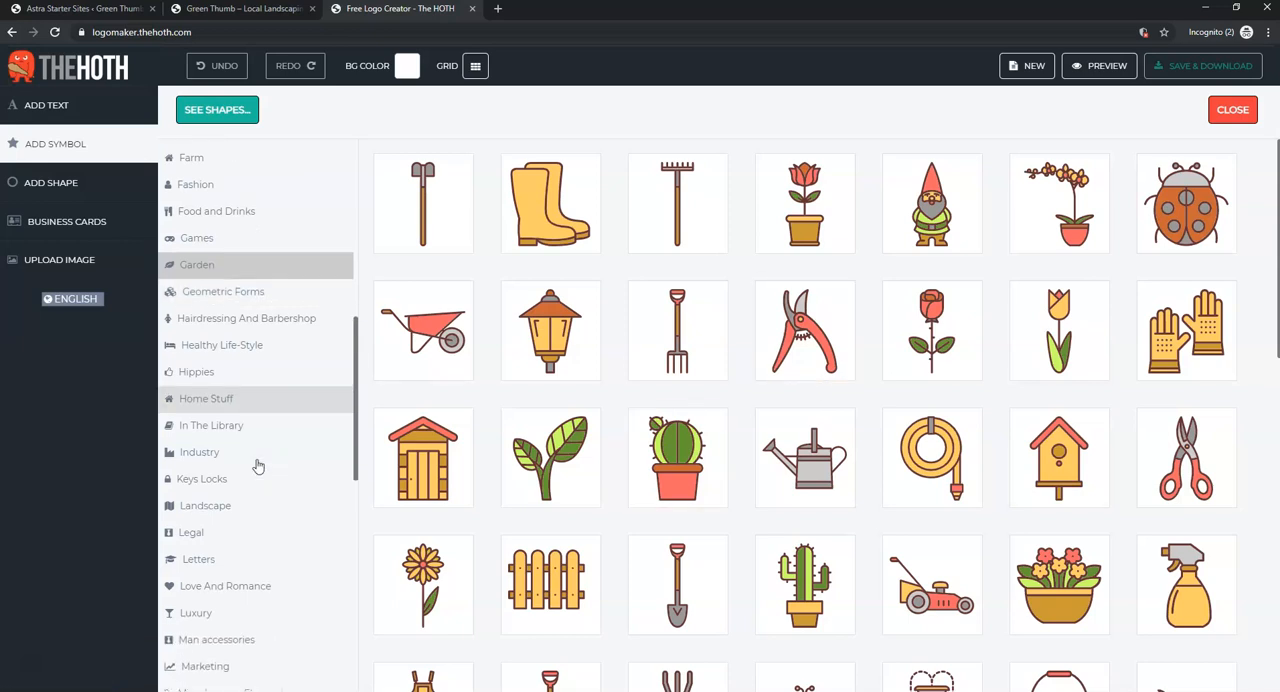
scroll(257, 465, "down", 1)
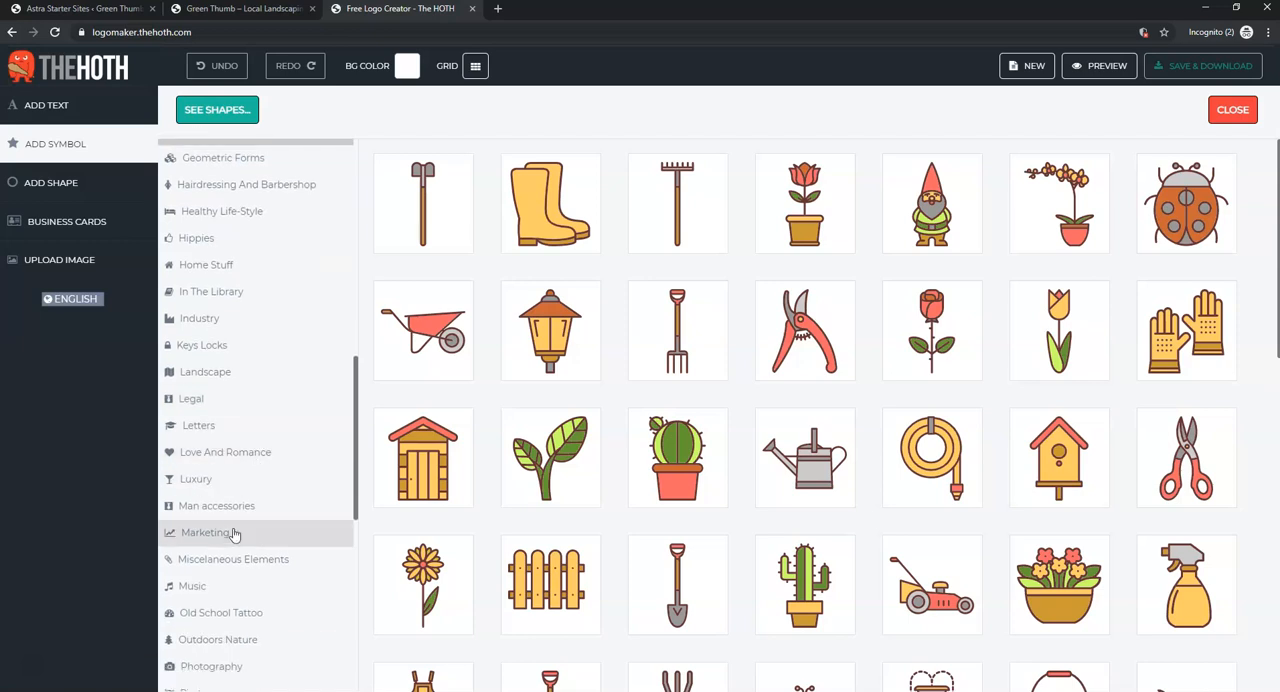
- Add the thumbs-up symbol from the Marketing category and move it to the middle of the canvas
left_click(234, 530)
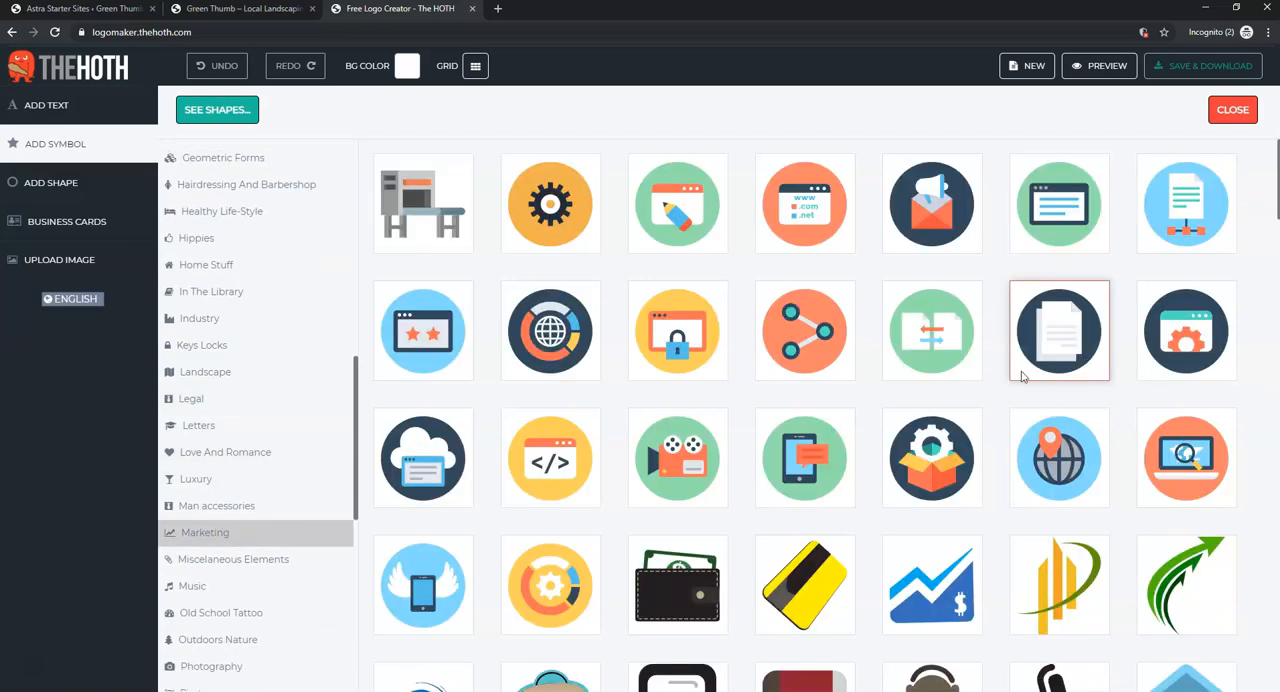
scroll(1018, 375, "down", 2)
scroll(1015, 378, "down", 10)
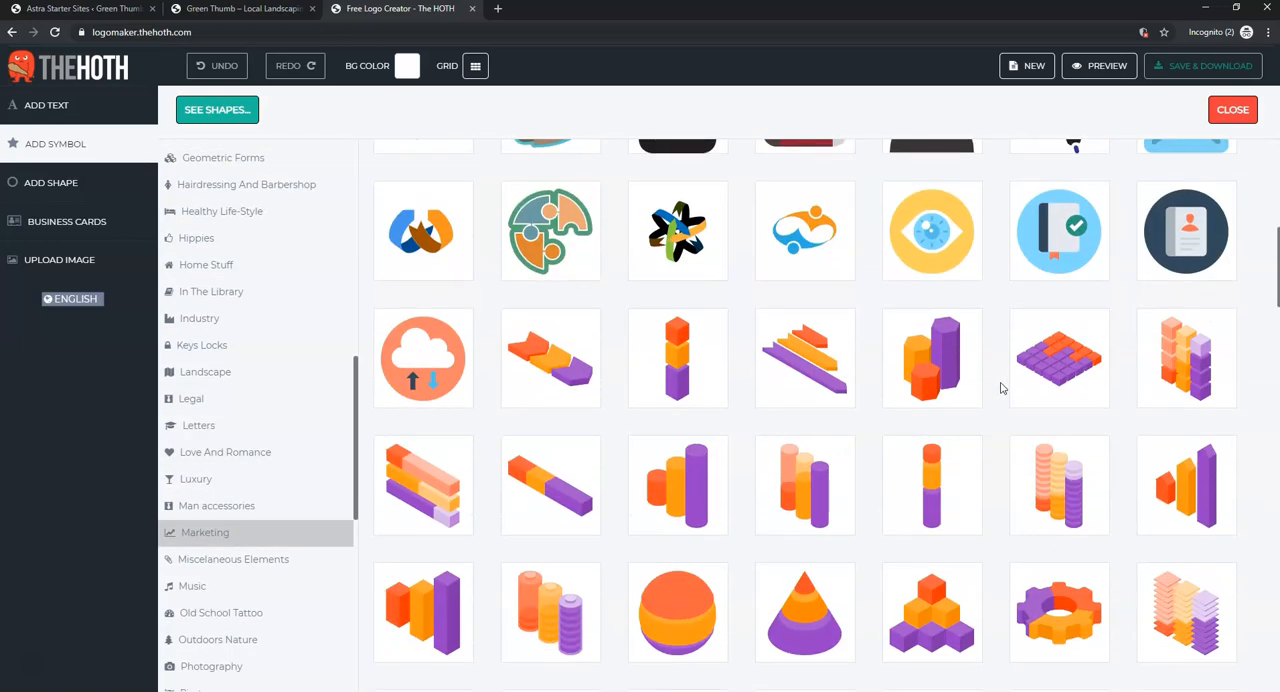
scroll(997, 391, "down", 8)
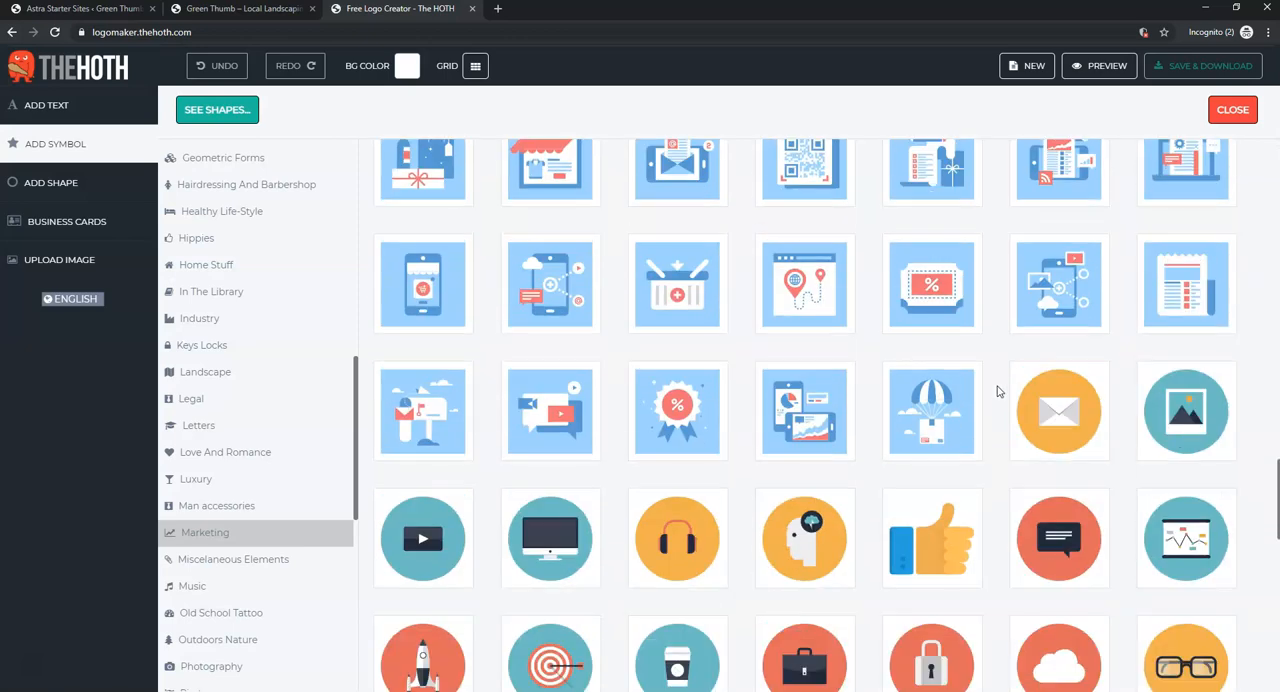
left_click(930, 327)
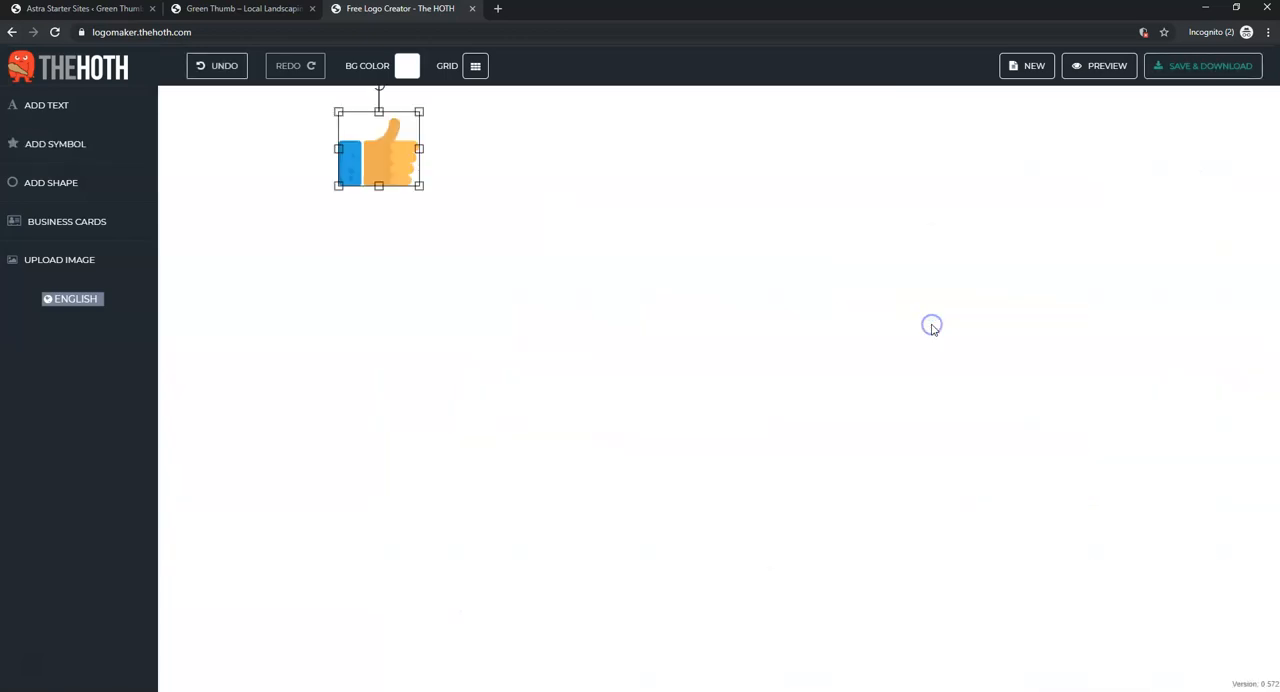
left_click_drag(357, 142, 627, 337)
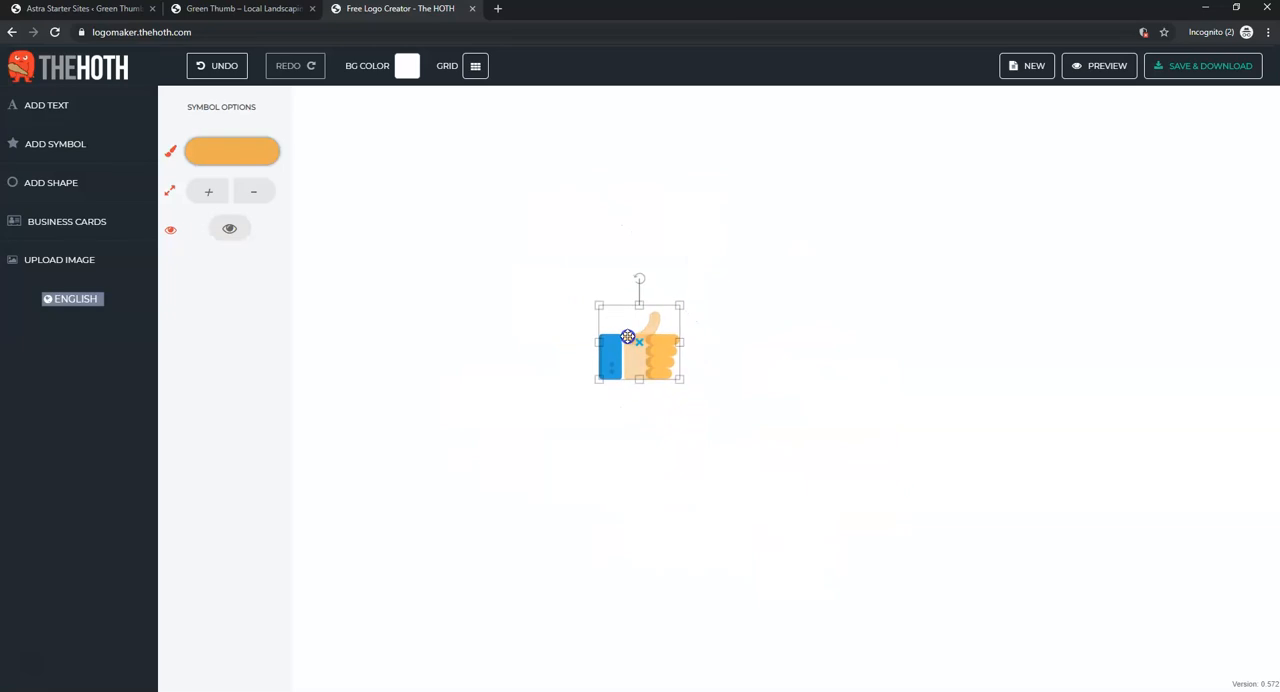
left_click(1010, 397)
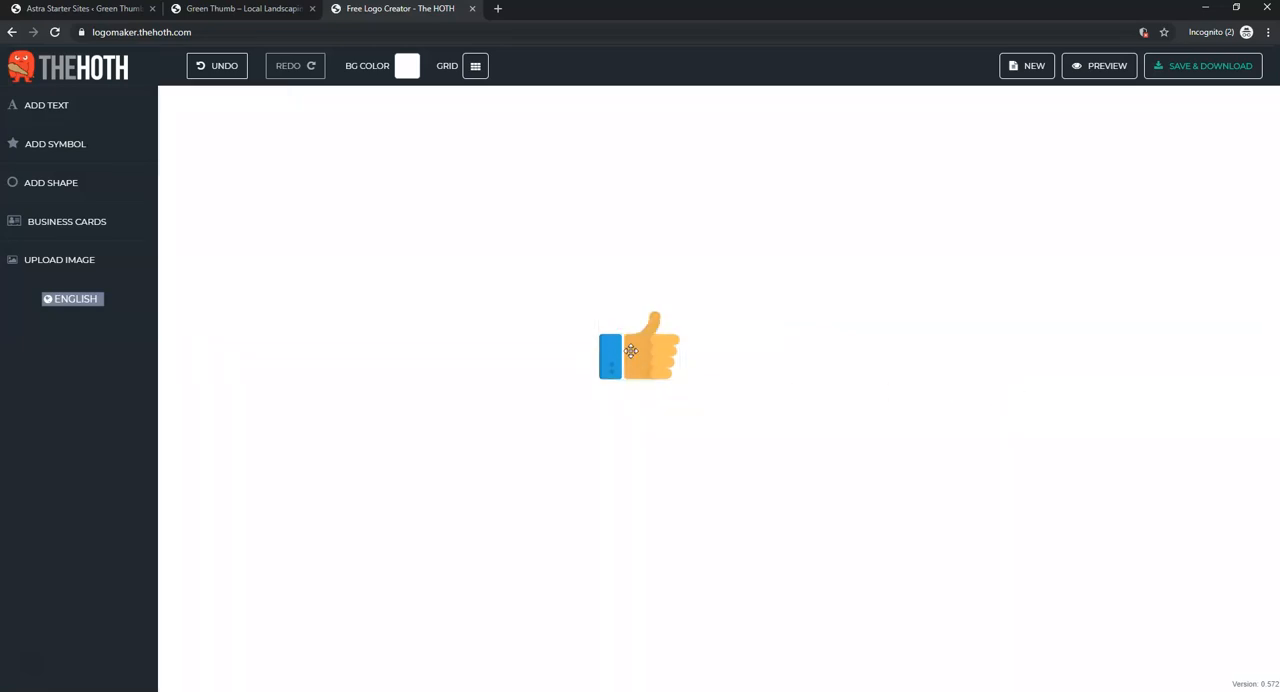
- Recolour the thumb part of the thumbs-up symbol to dark green, hex 154704
left_click(652, 316)
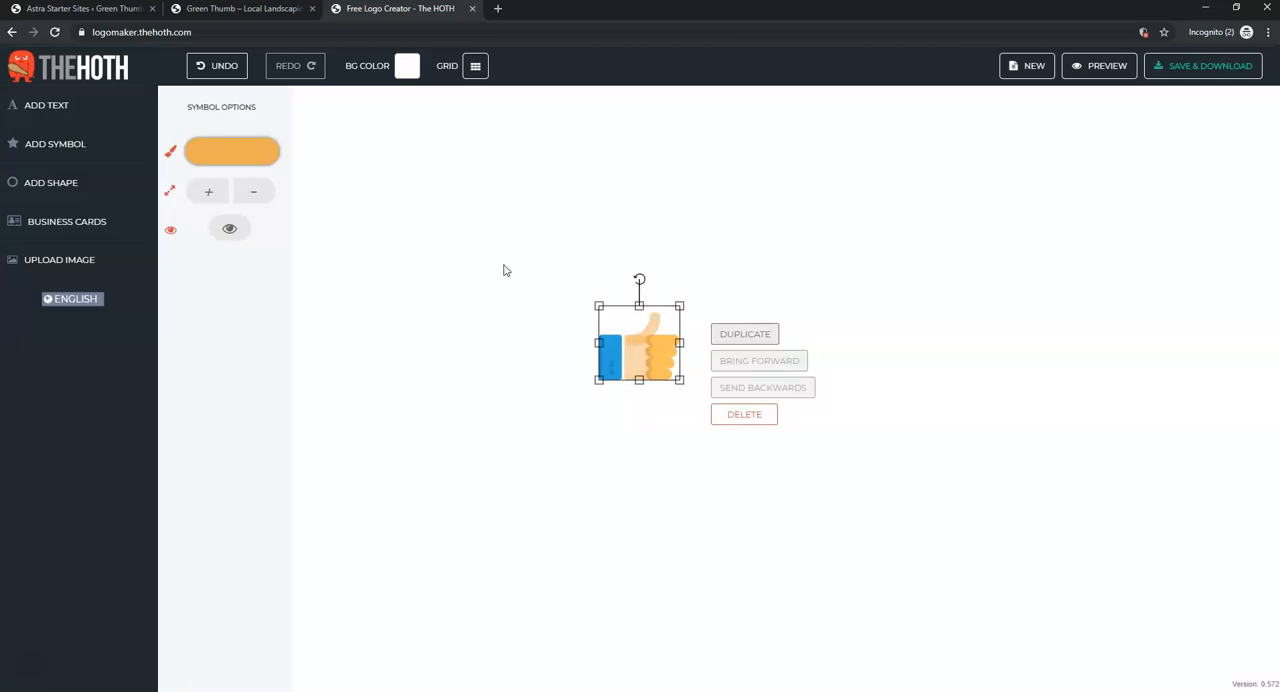
left_click(224, 158)
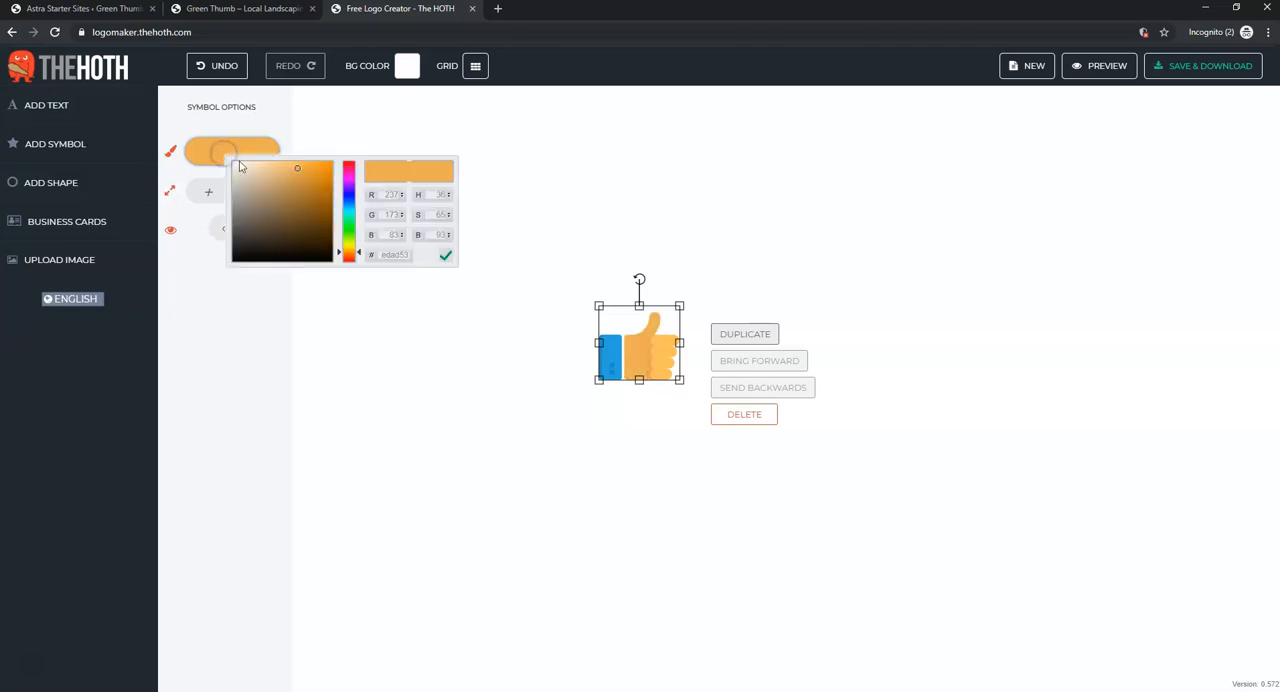
left_click(279, 196)
left_click_drag(309, 200, 352, 232)
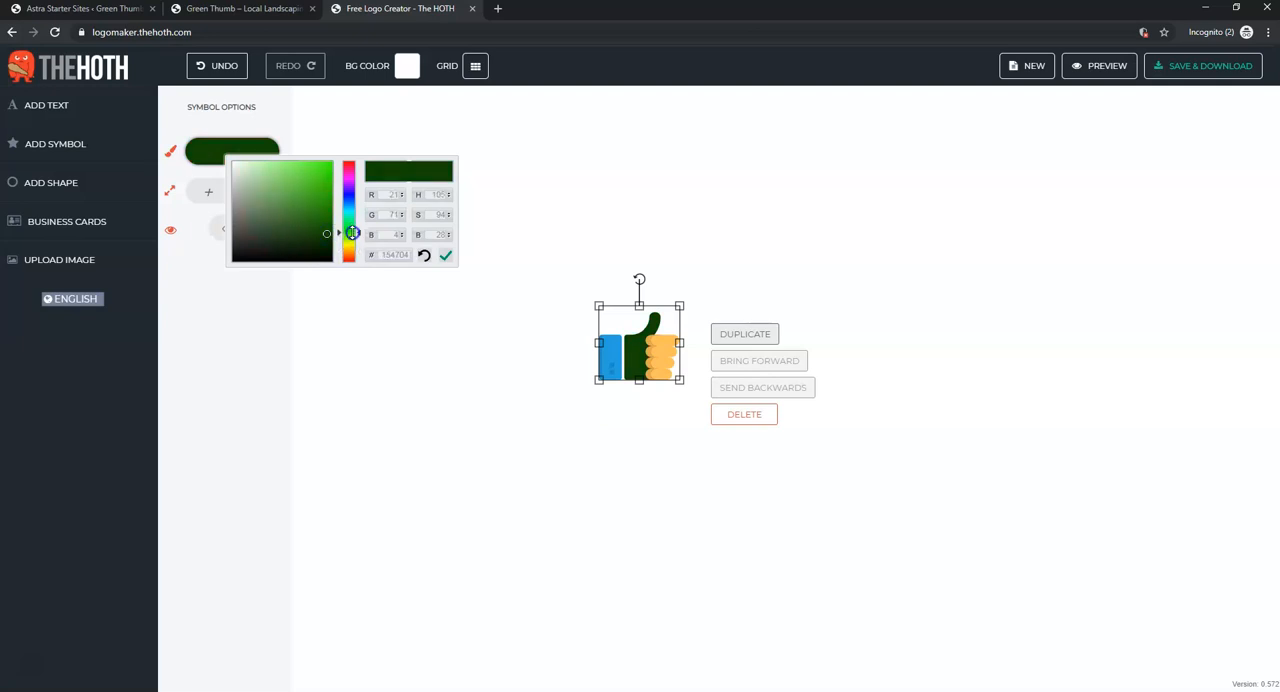
- Check the hex colour code of the thumb and the colour of the fingers in the thumbs-up symbol
left_click(938, 295)
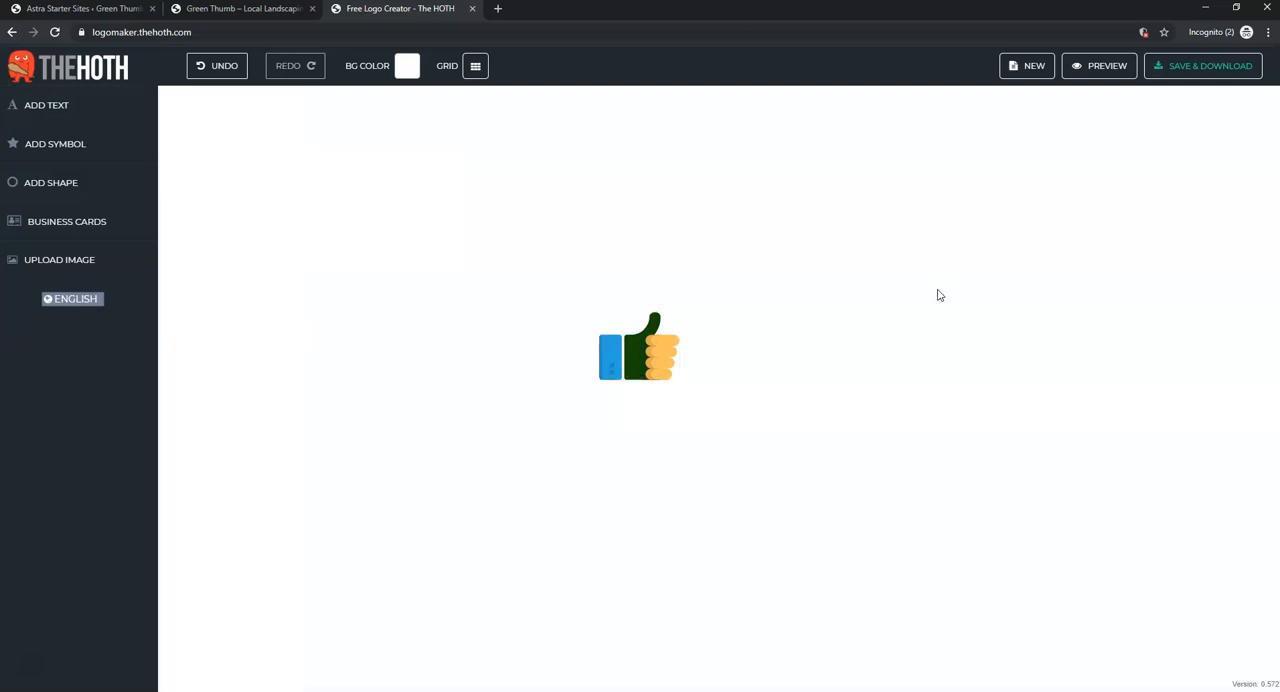
left_click(632, 348)
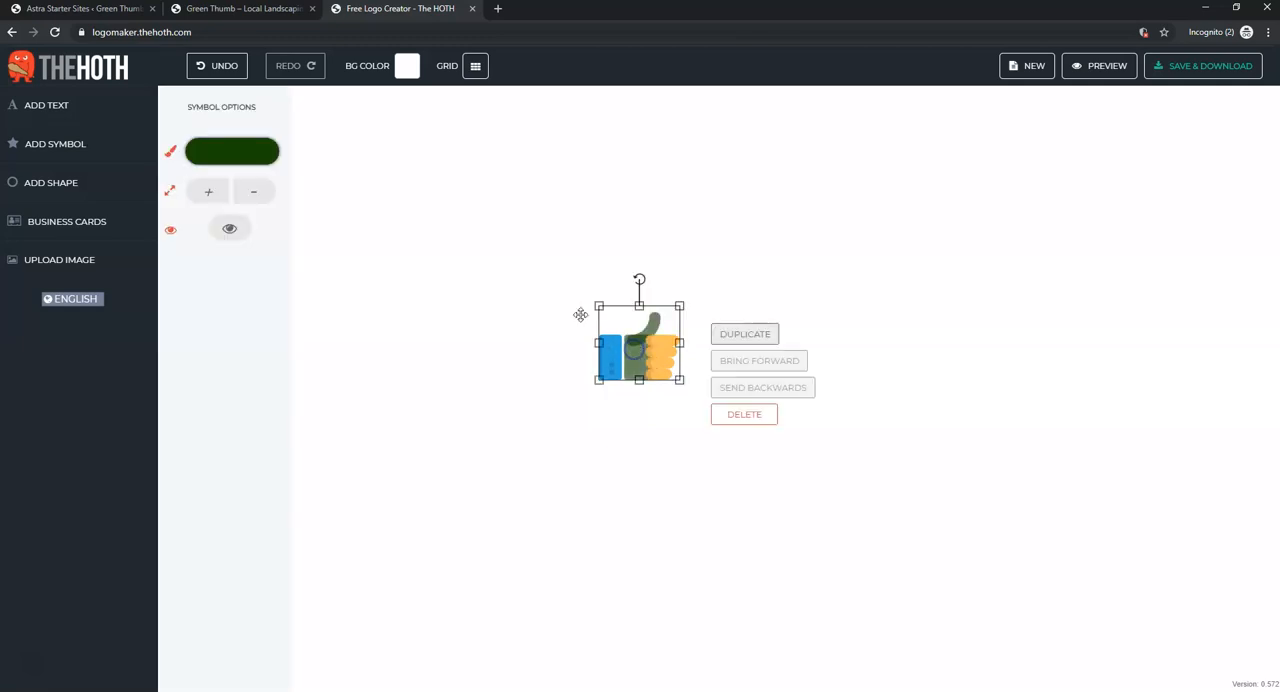
left_click(226, 148)
left_click_drag(386, 251, 416, 258)
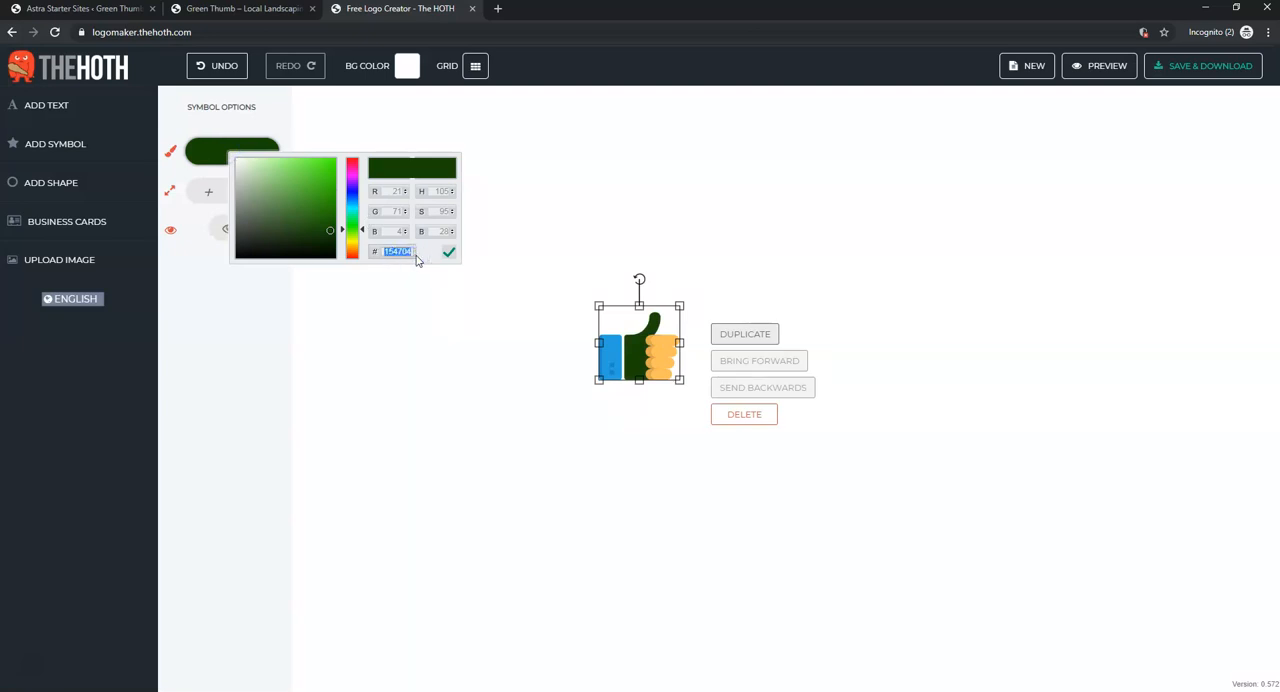
left_click(596, 440)
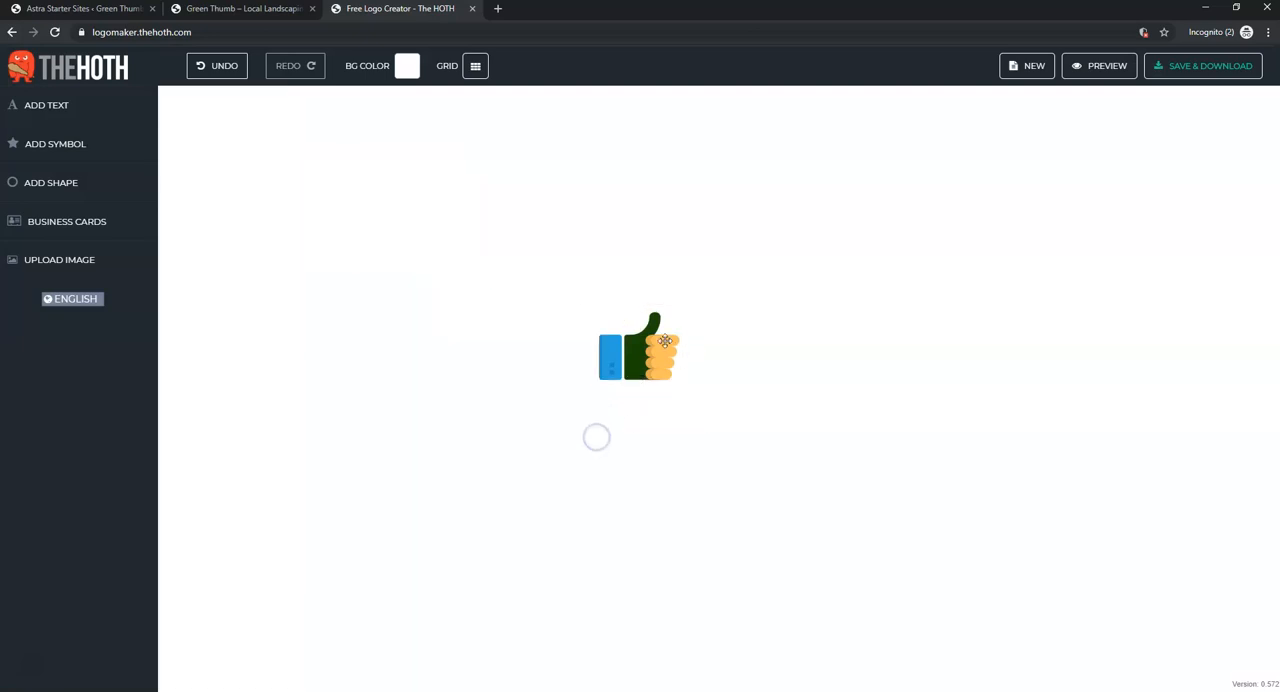
left_click(662, 349)
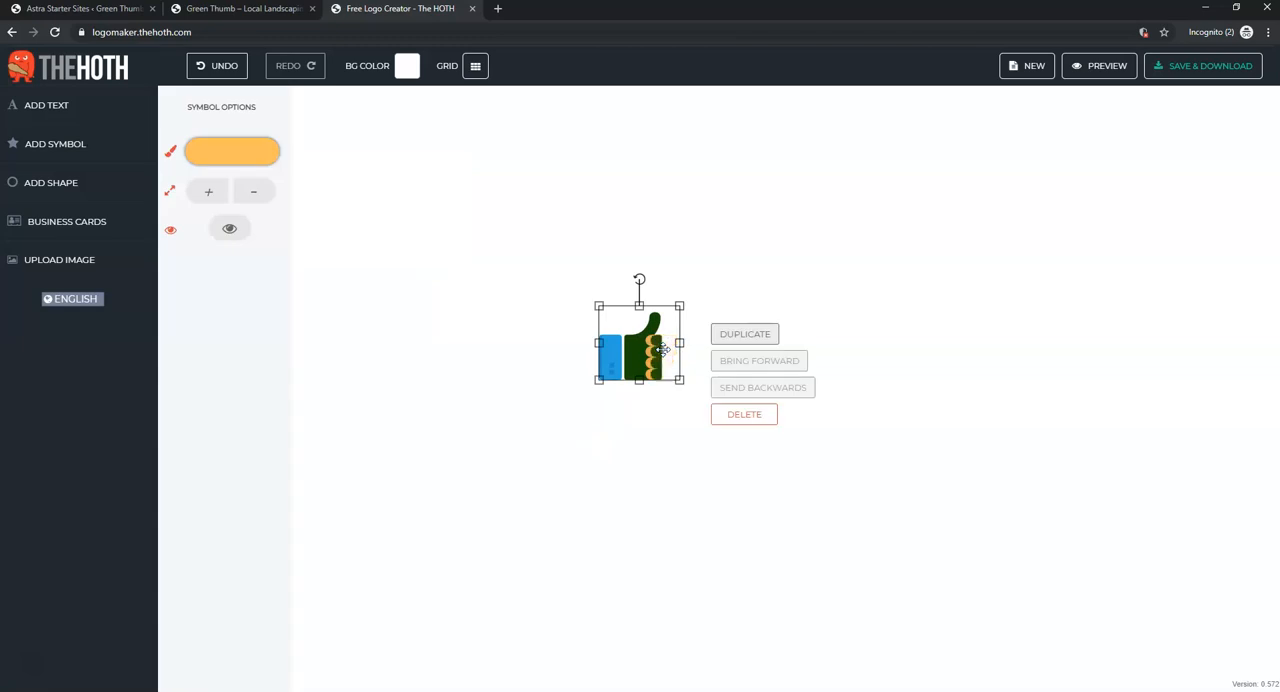
left_click(251, 156)
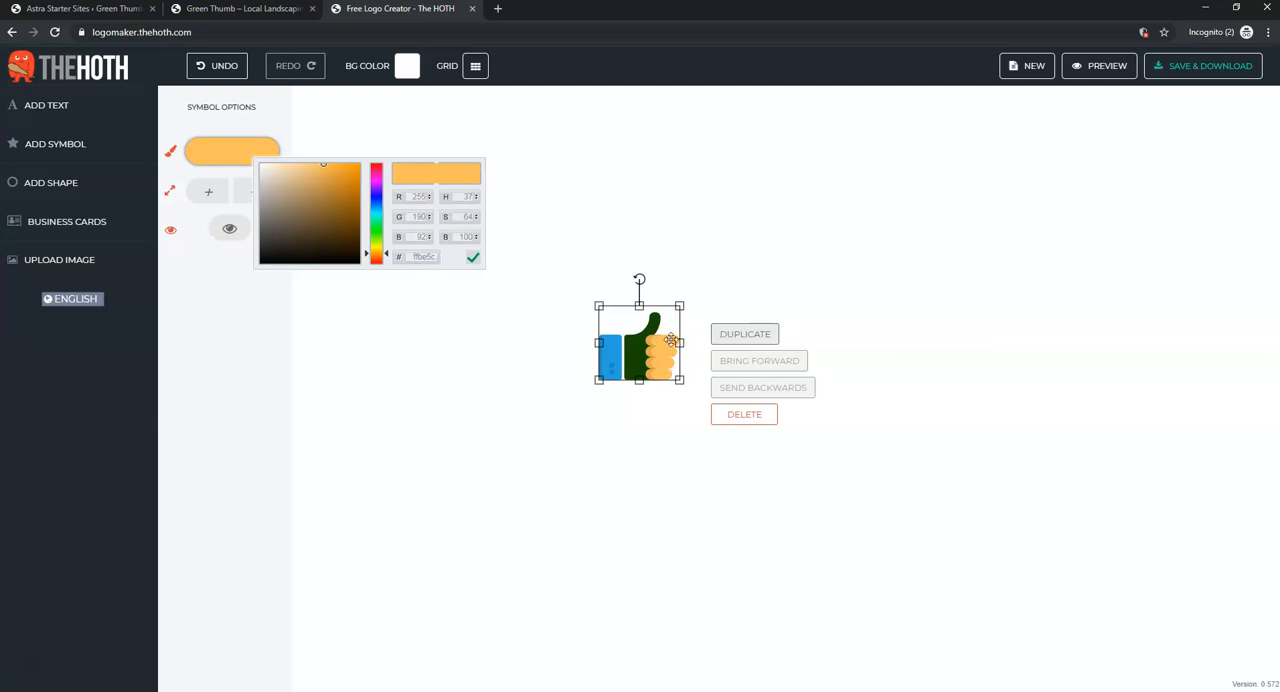
left_click(512, 393)
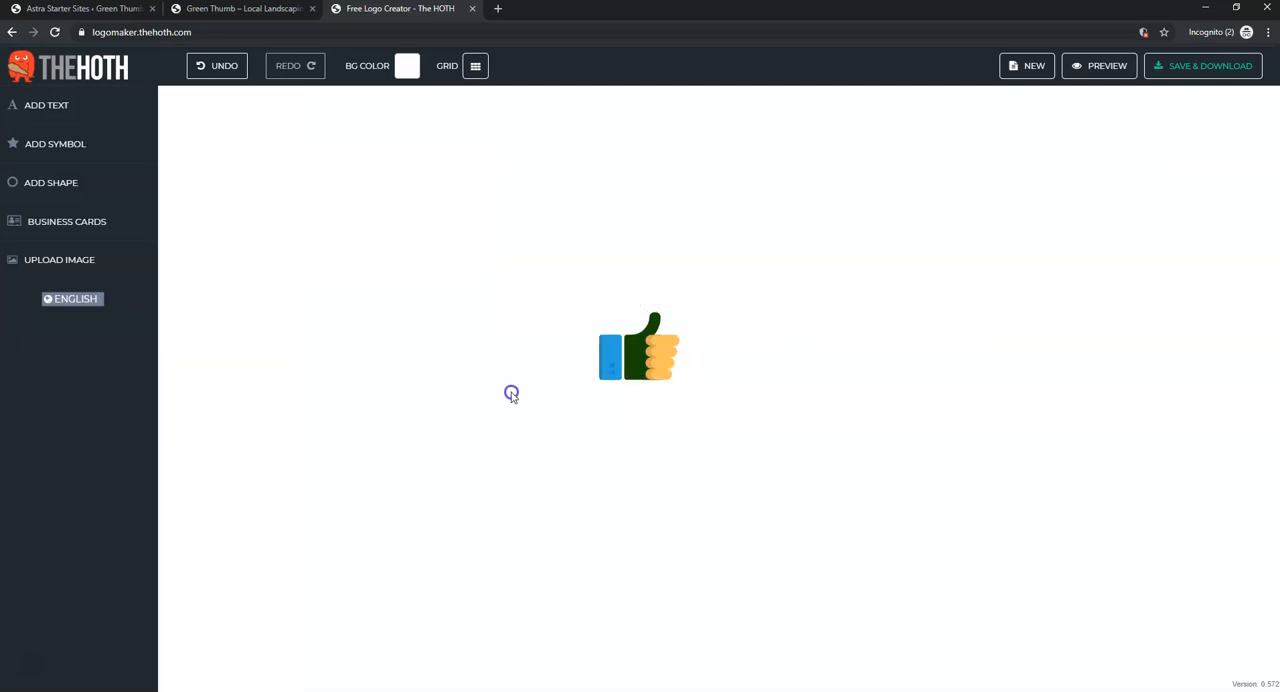
- Recolour the cuff of the thumbs-up symbol to a slightly more muted blue
left_click(605, 352)
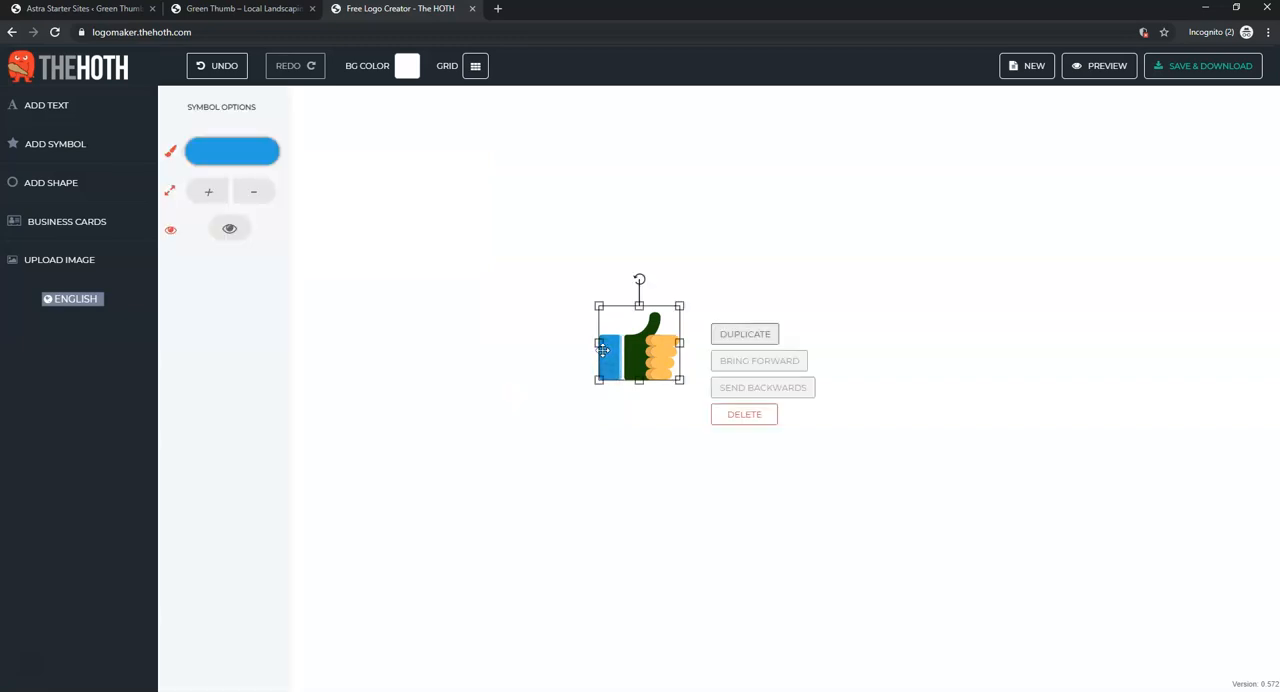
left_click(208, 160)
mouse_move(292, 197)
left_mouse_down()
mouse_move(274, 254)
mouse_move(300, 260)
mouse_move(321, 192)
mouse_move(286, 185)
left_mouse_up()
left_click(865, 211)
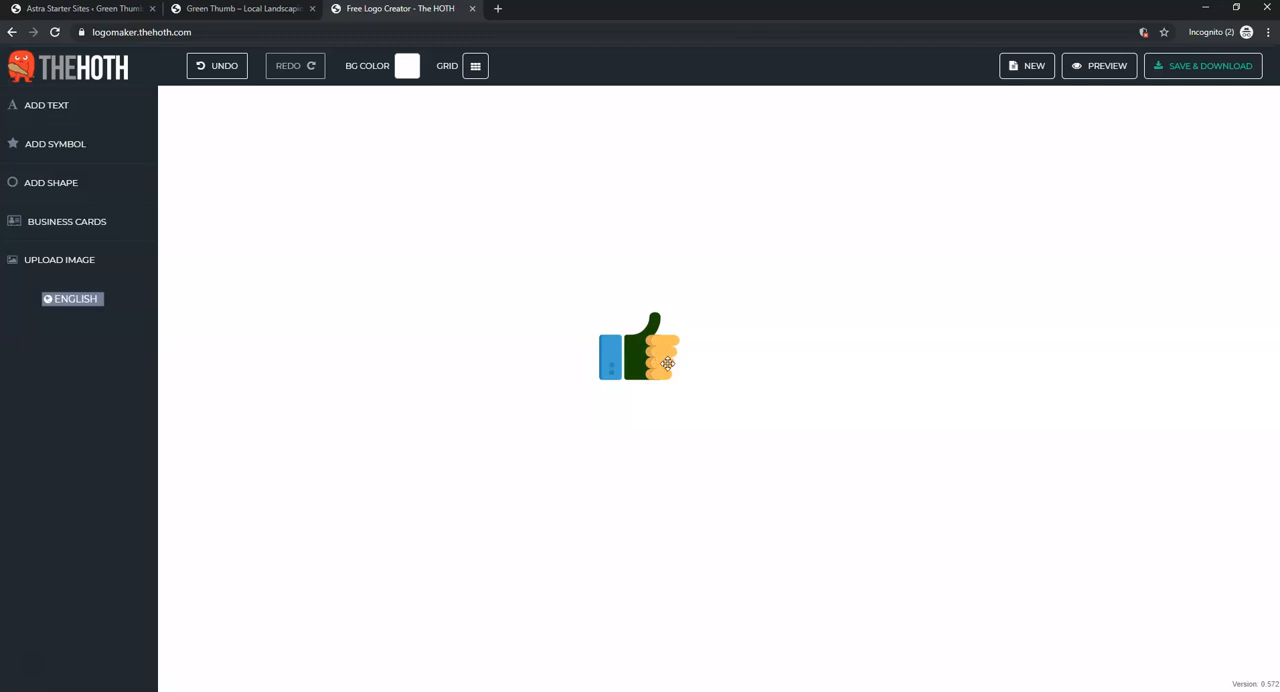
- Add the text "GREEN THUMB LANDSCAPING" on two lines and place it centred directly below the thumbs-up symbol
left_click(60, 111)
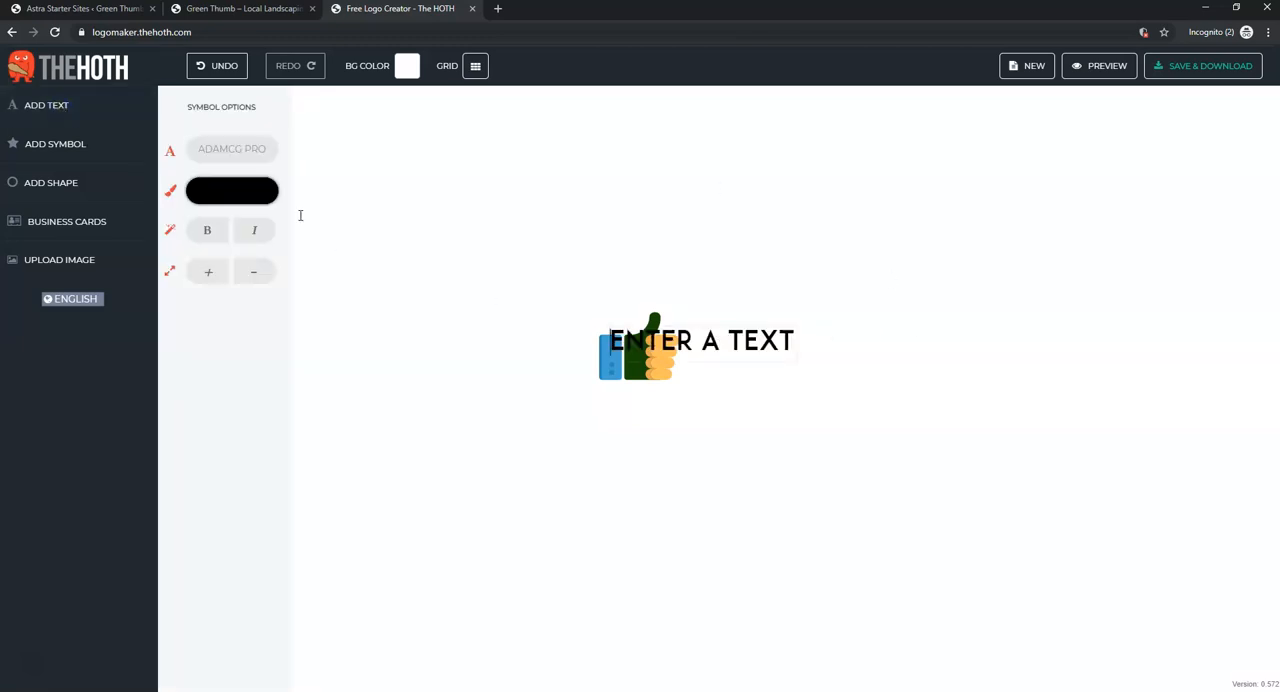
left_click(760, 345)
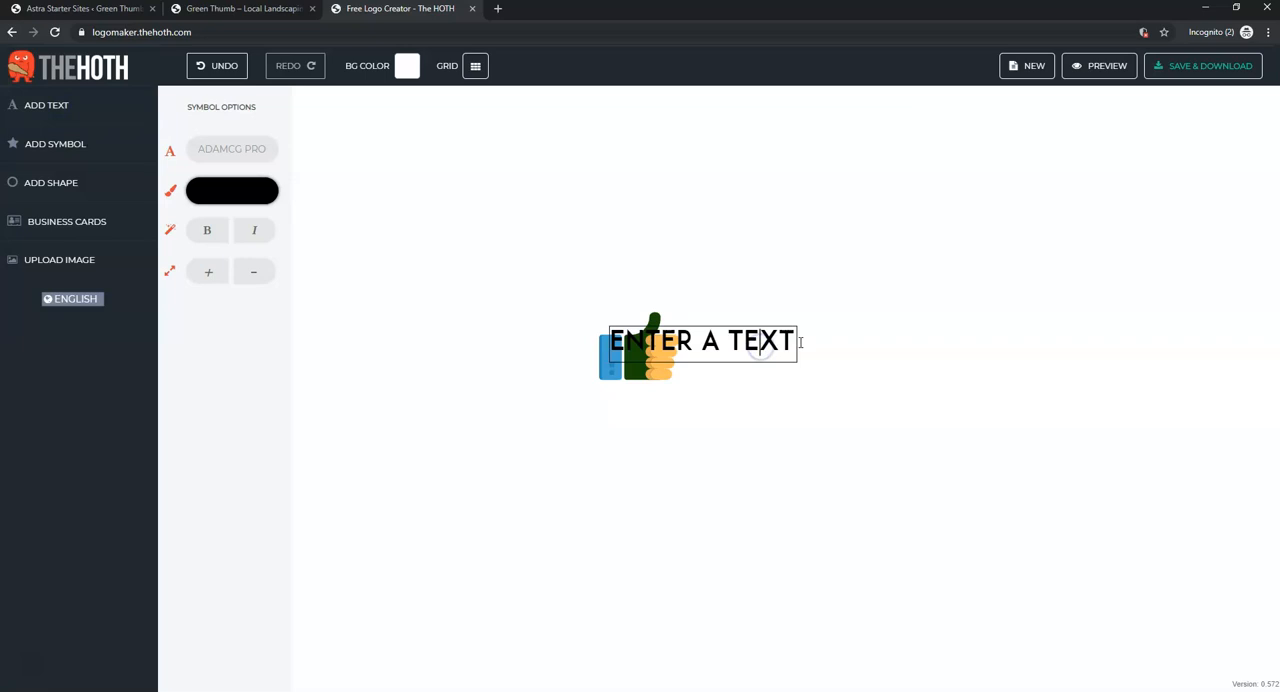
left_click_drag(797, 342, 590, 347)
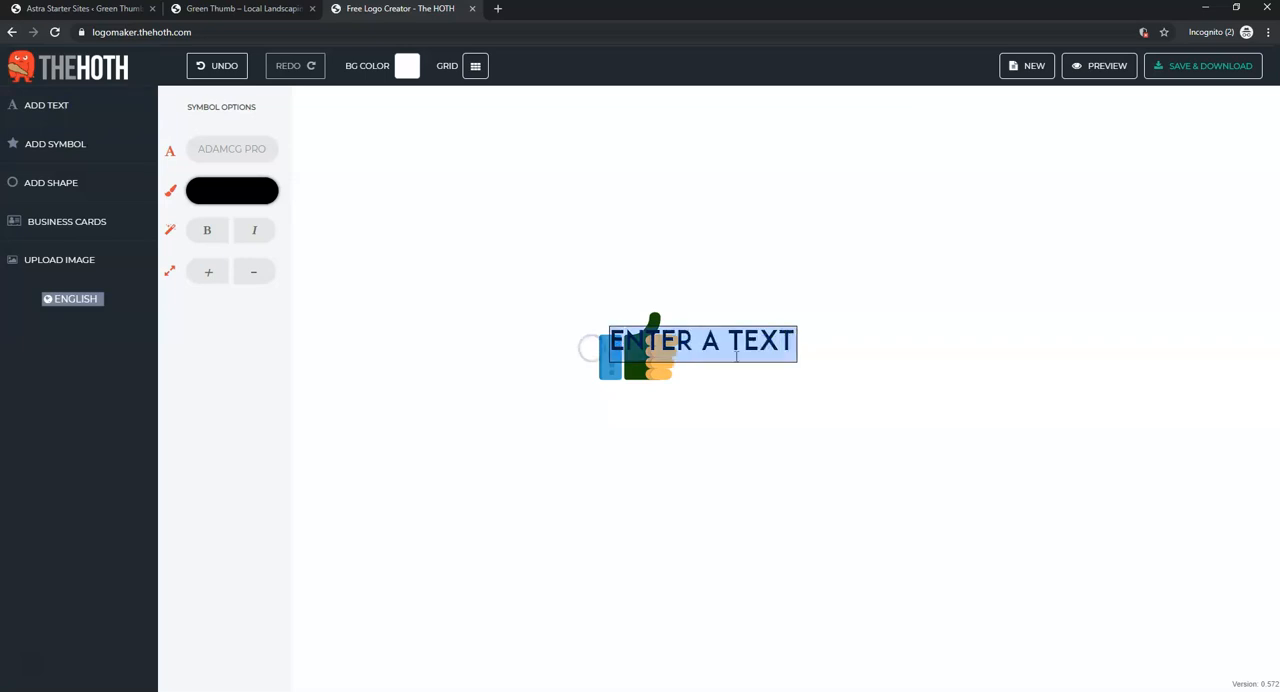
type("GREEN THUMB")
key("Return")
type("LANDSCAPING")
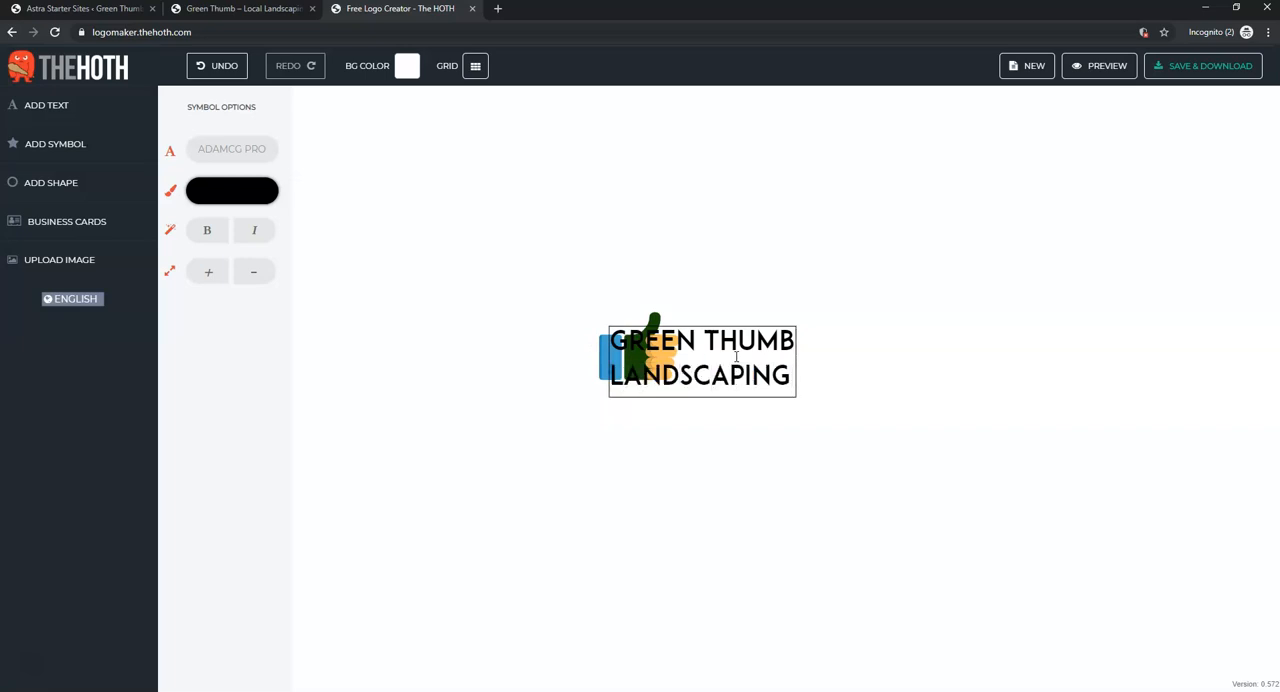
left_click(991, 332)
left_click_drag(730, 343, 665, 402)
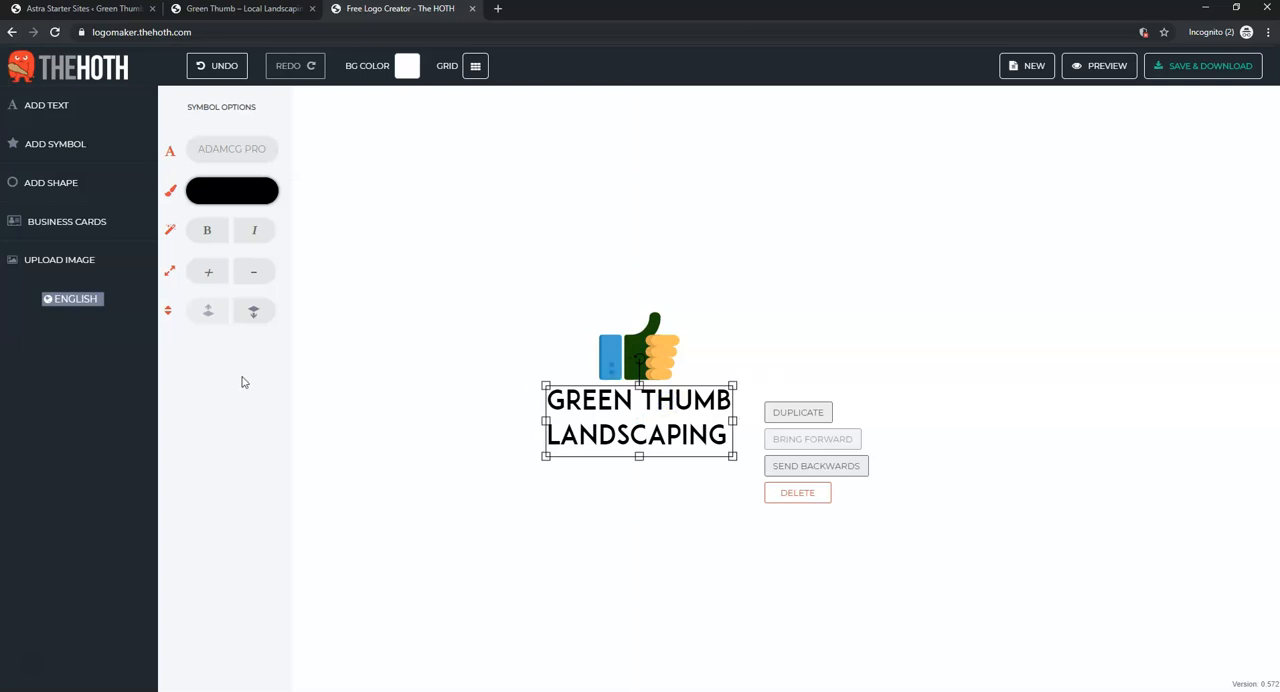
- Recolour the logo text to dark green, hex 14630d
left_click(209, 199)
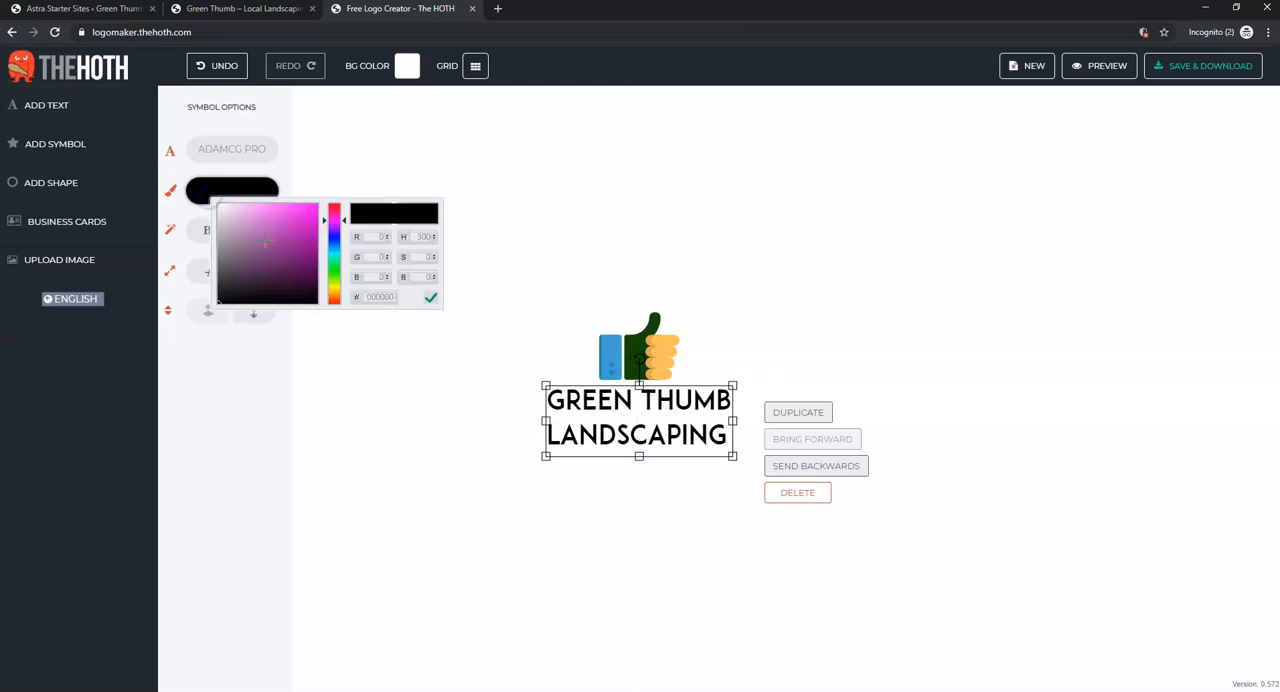
left_click(334, 271)
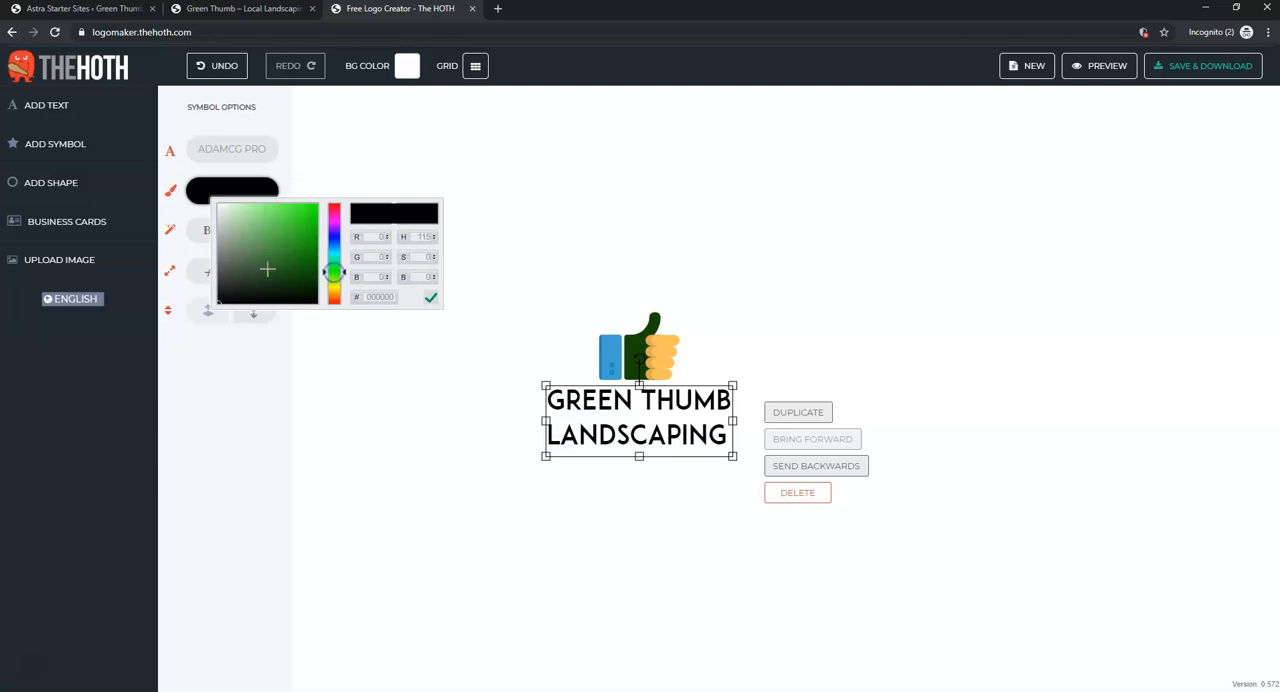
left_click(299, 254)
mouse_move(299, 254)
left_mouse_down()
mouse_move(303, 243)
mouse_move(305, 264)
left_mouse_up()
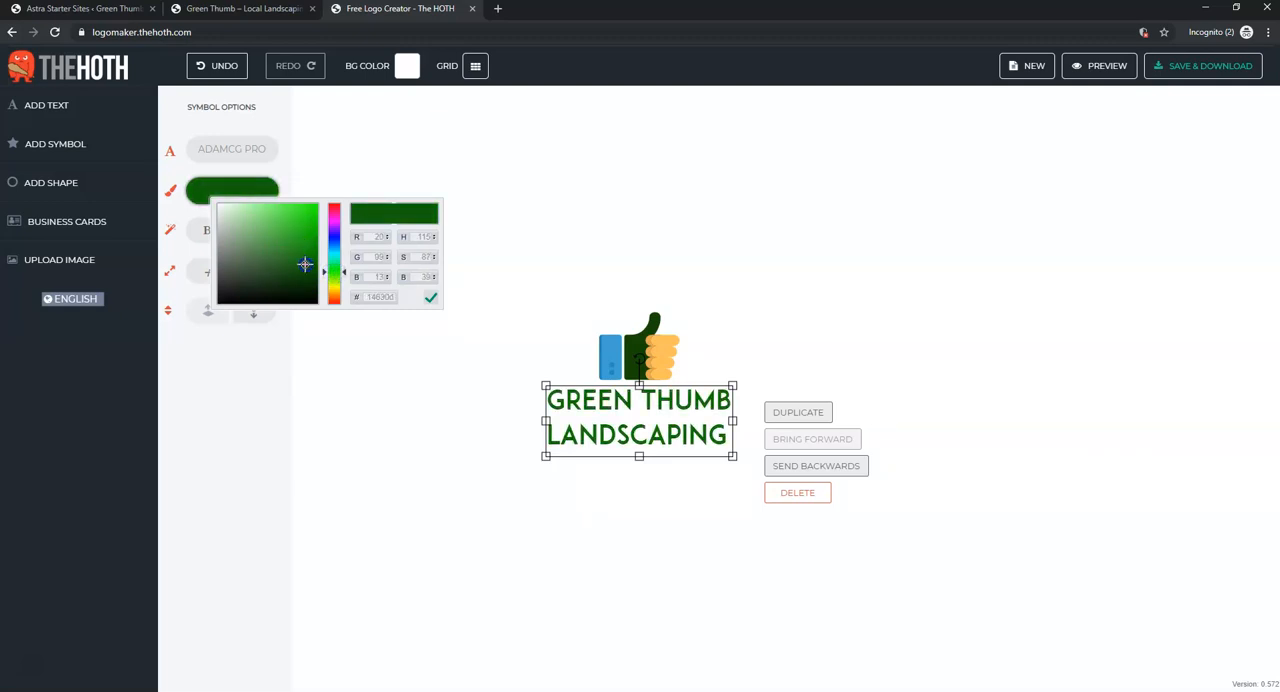
left_click(588, 189)
- Try the Lobster 13 and Propaganda fonts on the logo text and settle on Merkin
left_click(665, 405)
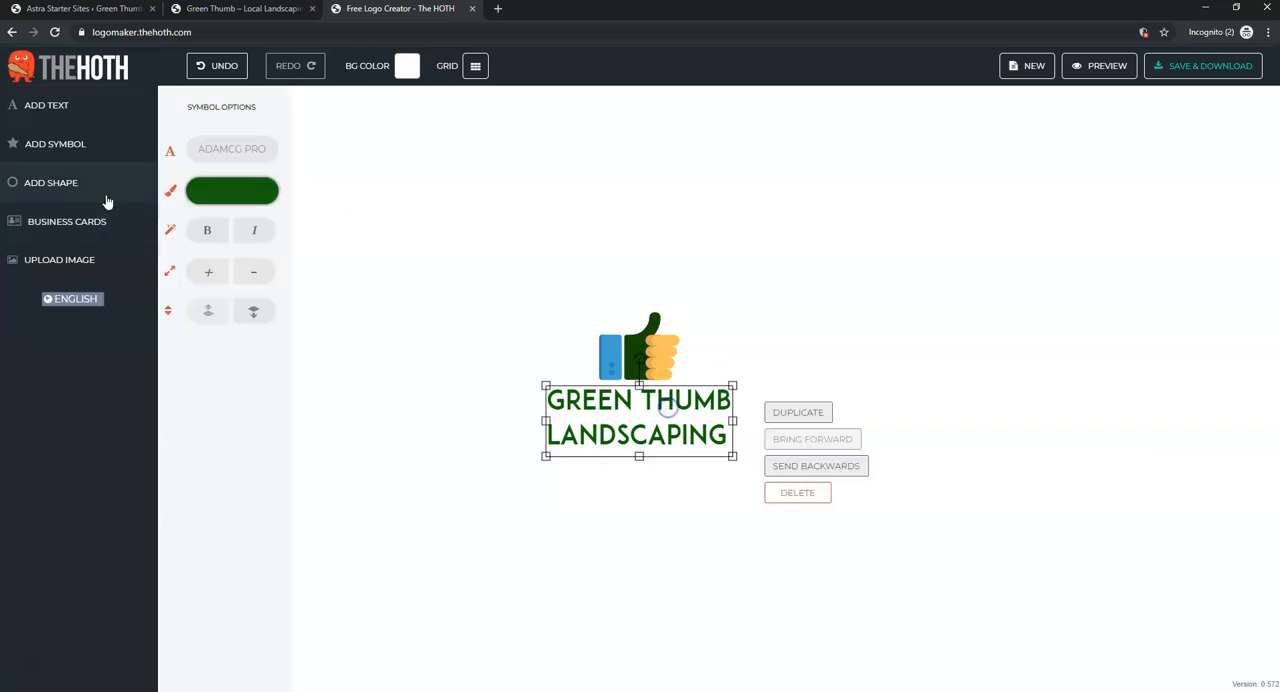
left_click(224, 150)
left_click_drag(281, 196, 268, 372)
left_click(220, 236)
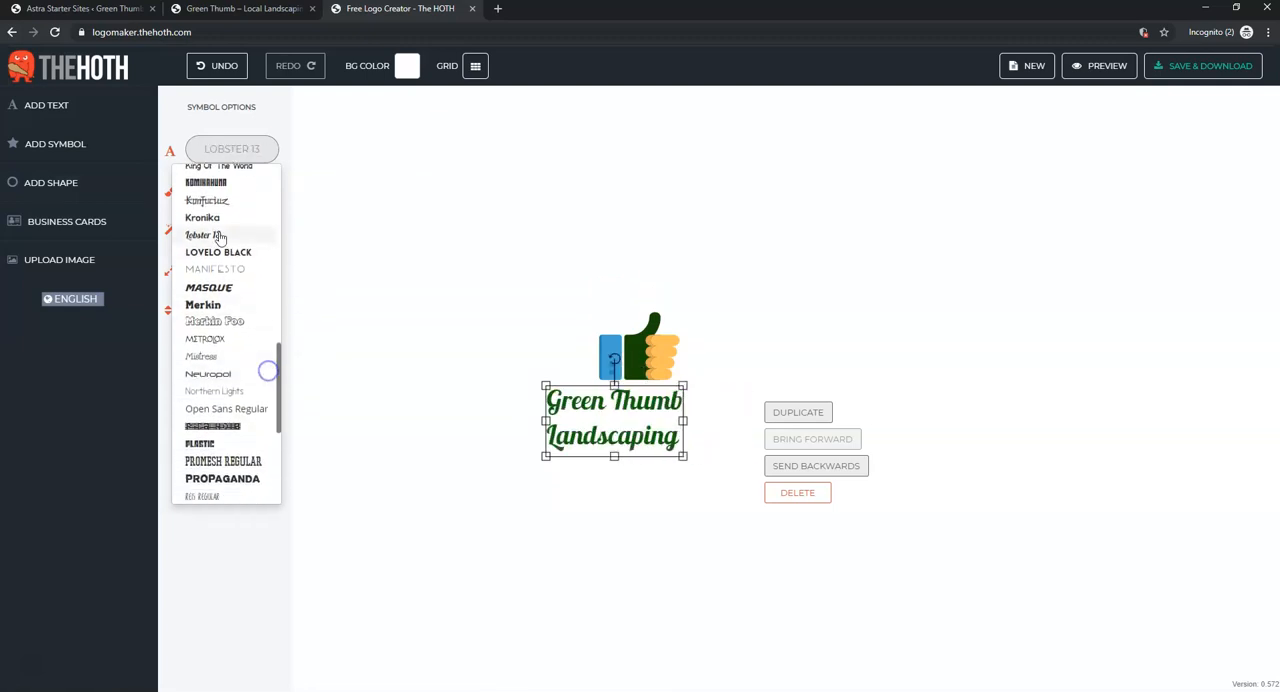
left_click(228, 409)
scroll(228, 409, "down", 1)
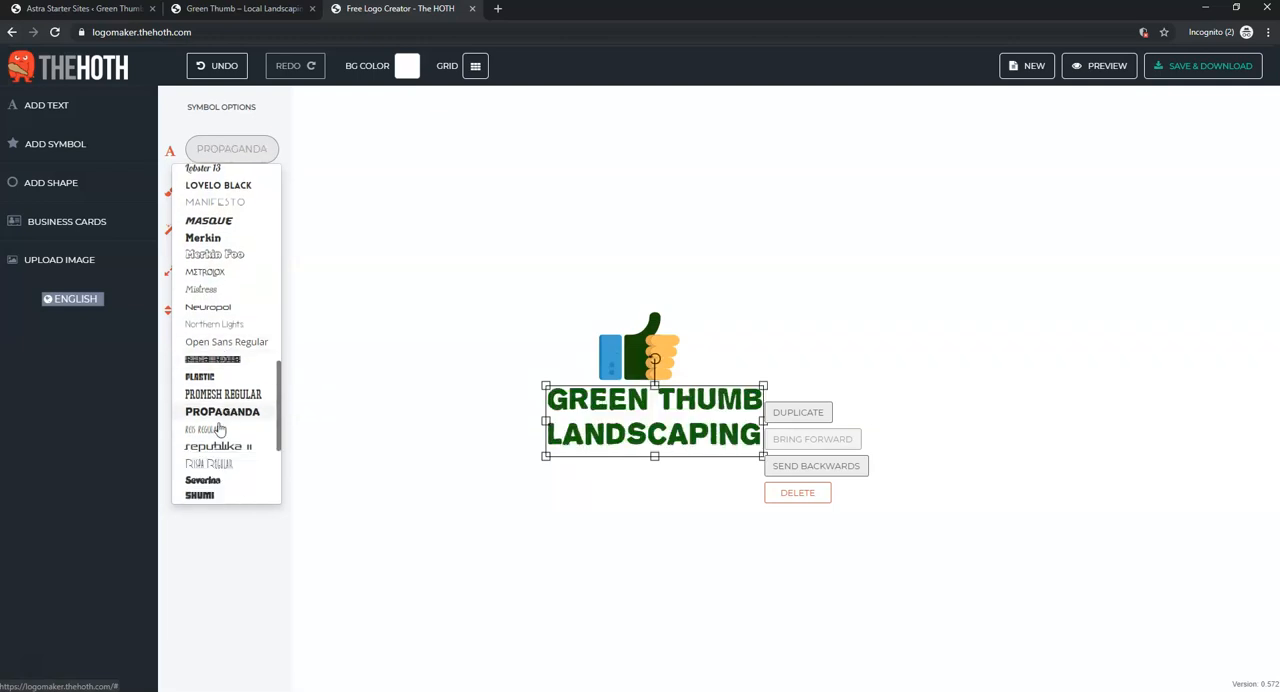
left_click(223, 325)
left_click(223, 242)
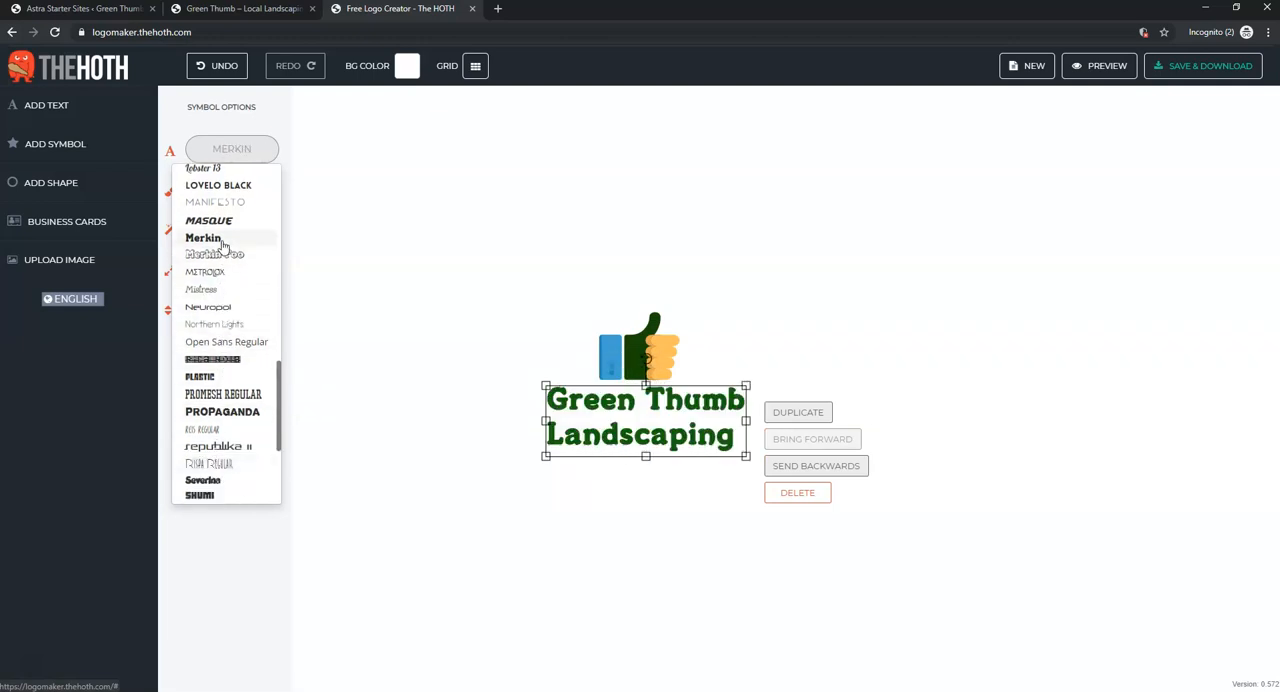
left_click(223, 242)
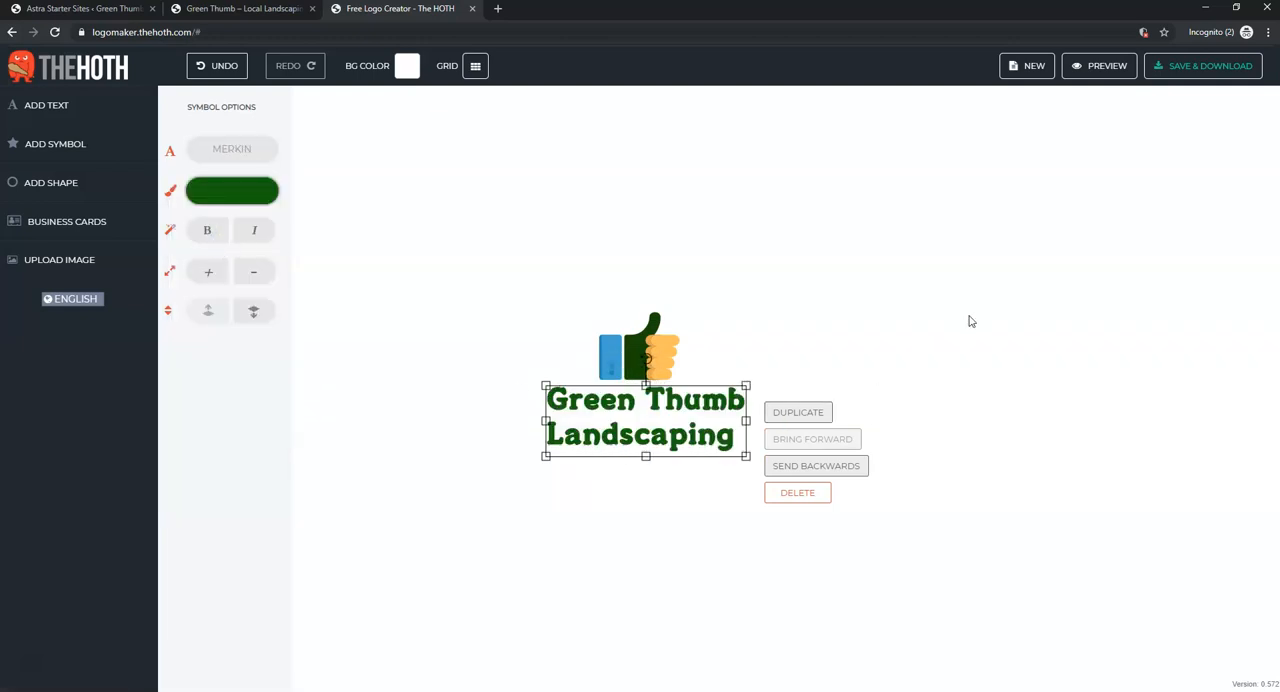
left_click(966, 311)
- Move the logo text to the right of the thumbs-up symbol and shrink it slightly to match the symbol's height
left_click(594, 440)
left_click_drag(594, 440, 729, 372)
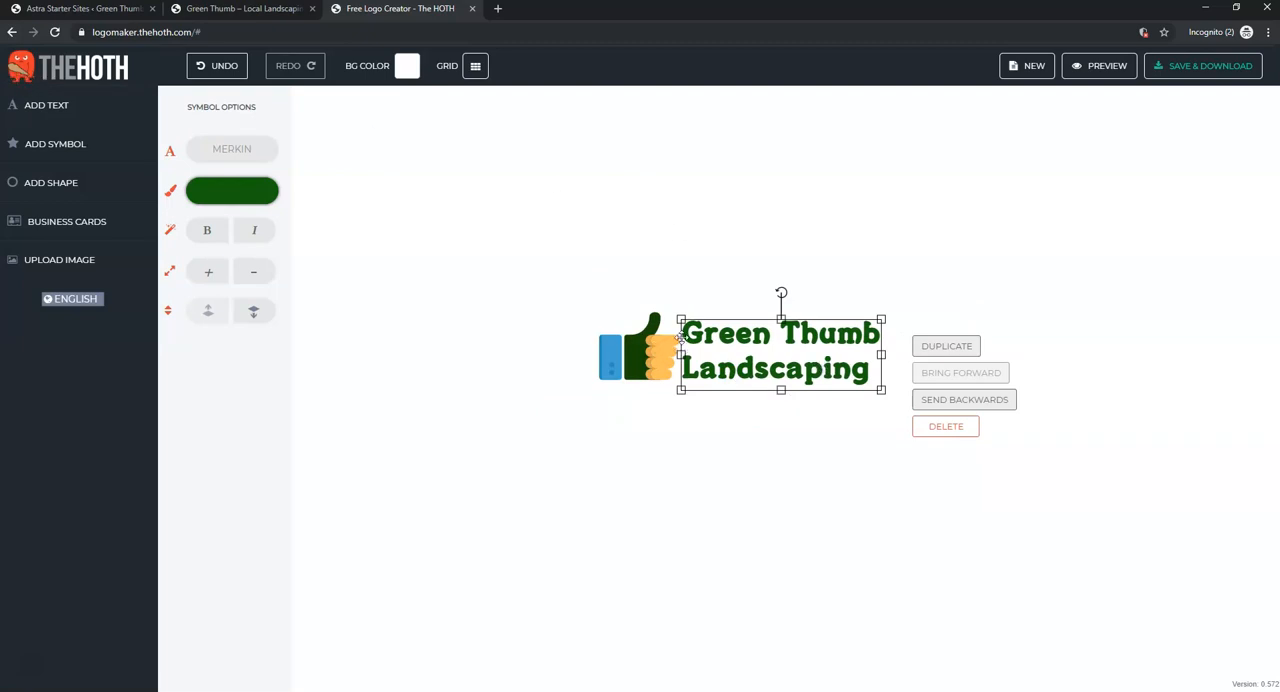
mouse_move(683, 391)
left_mouse_down()
mouse_move(708, 379)
mouse_move(686, 379)
left_mouse_up()
left_click_drag(796, 361, 745, 347)
left_click(756, 482)
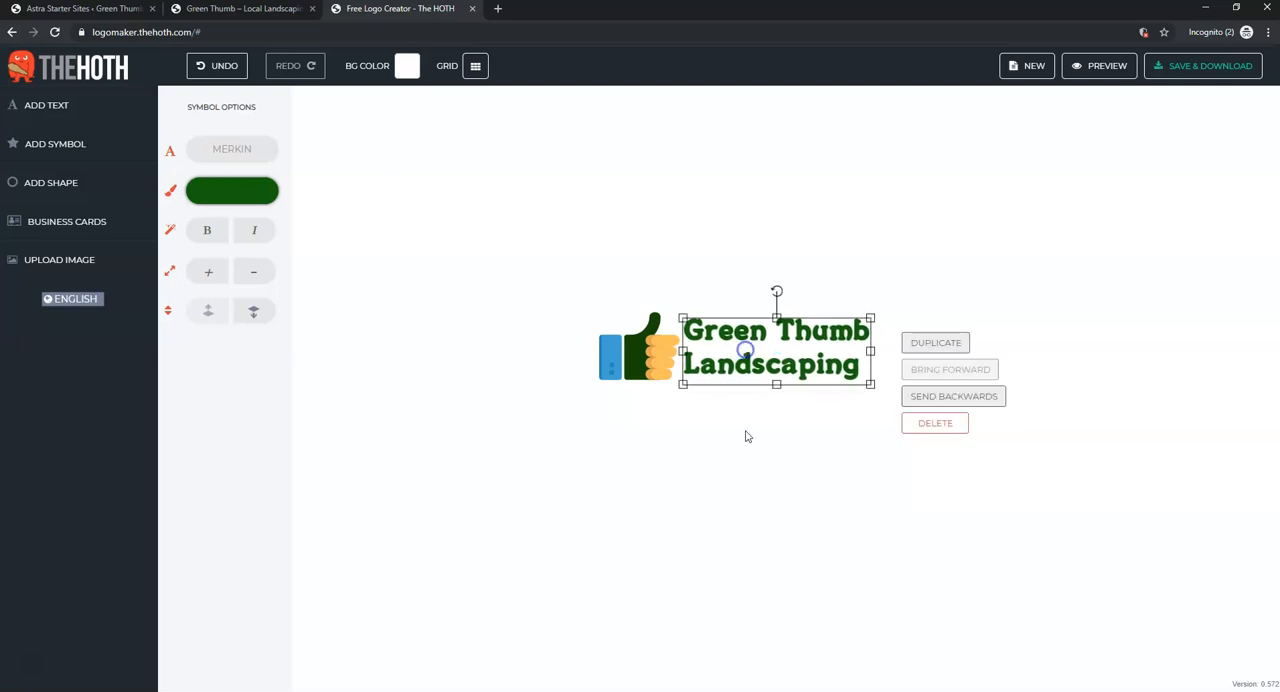
left_click(746, 463)
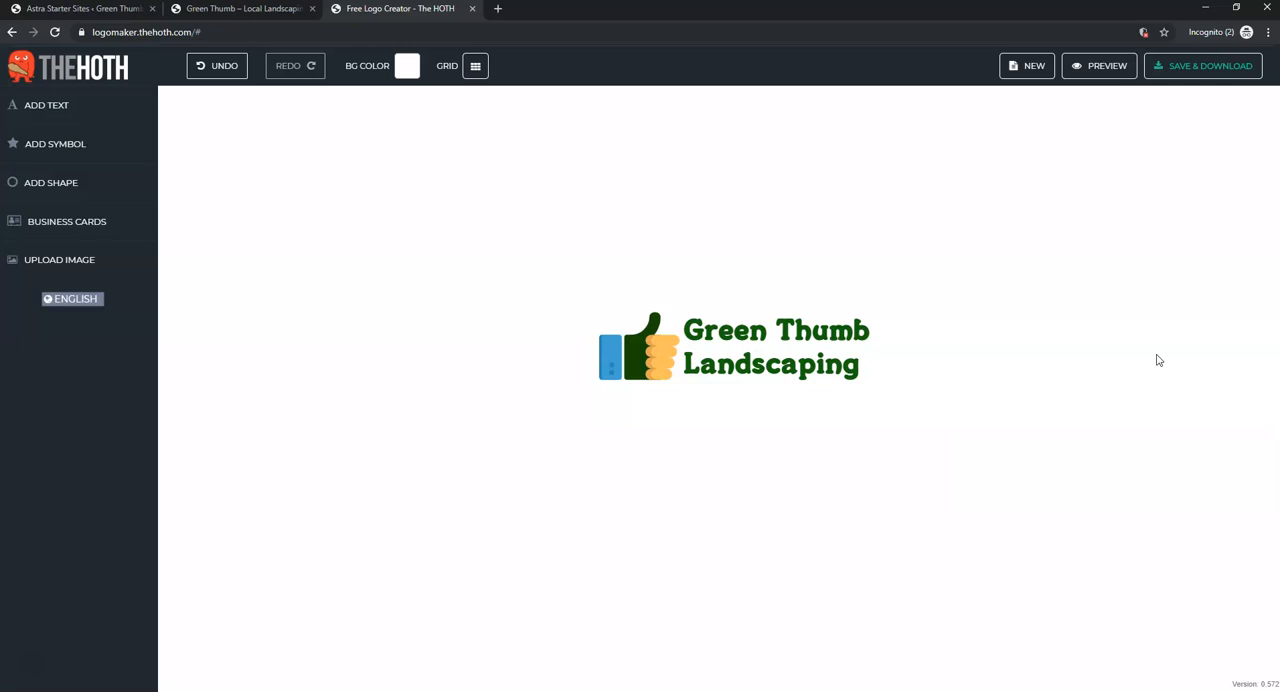
- Save the logo for download, entering the e-mail address for the project link and continuing
left_click(1212, 77)
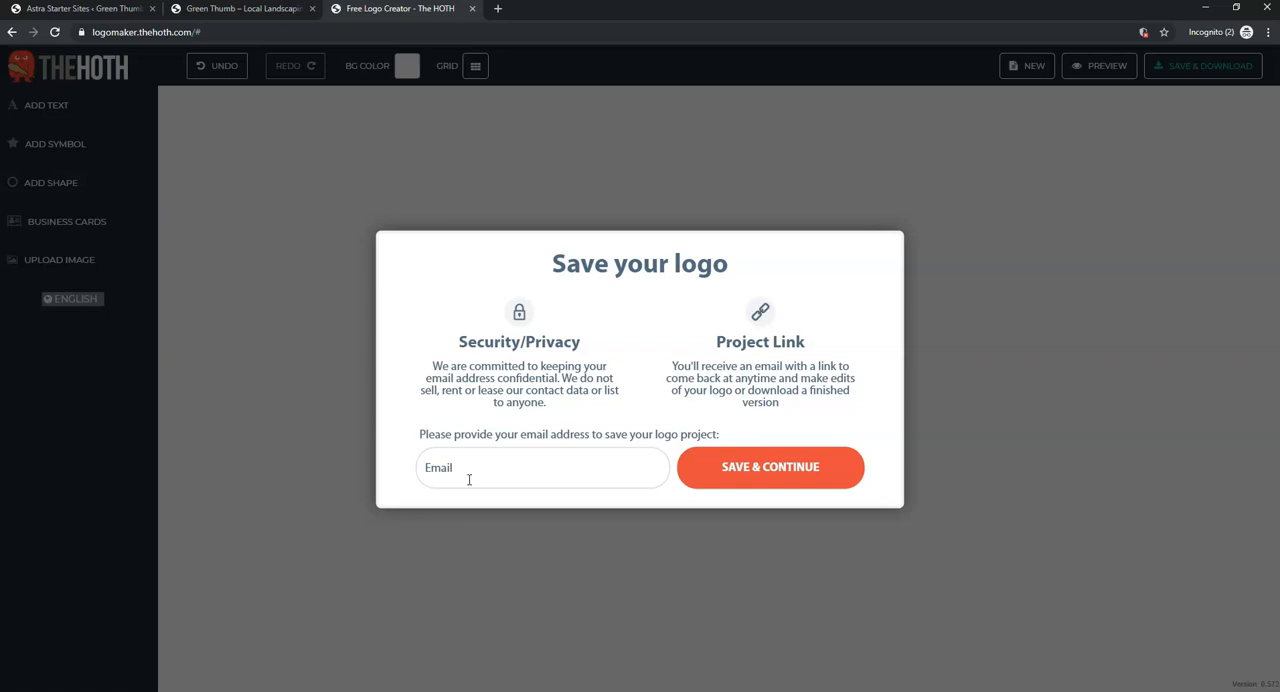
left_click(777, 485)
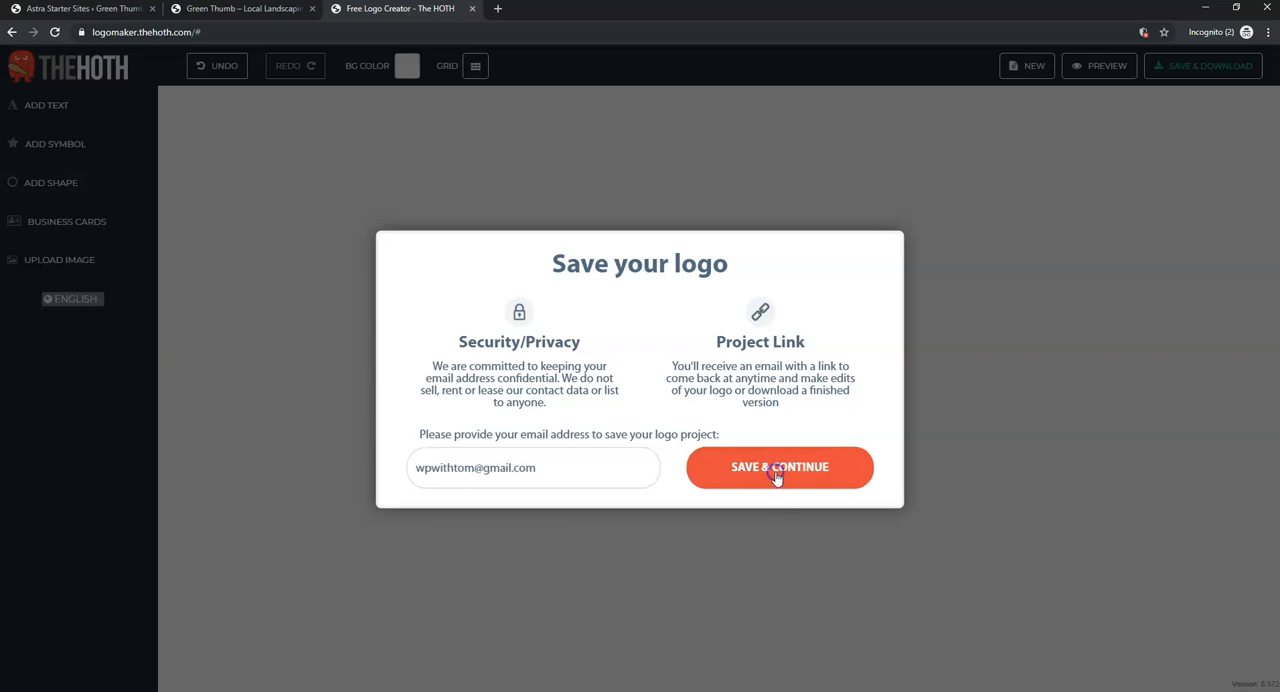
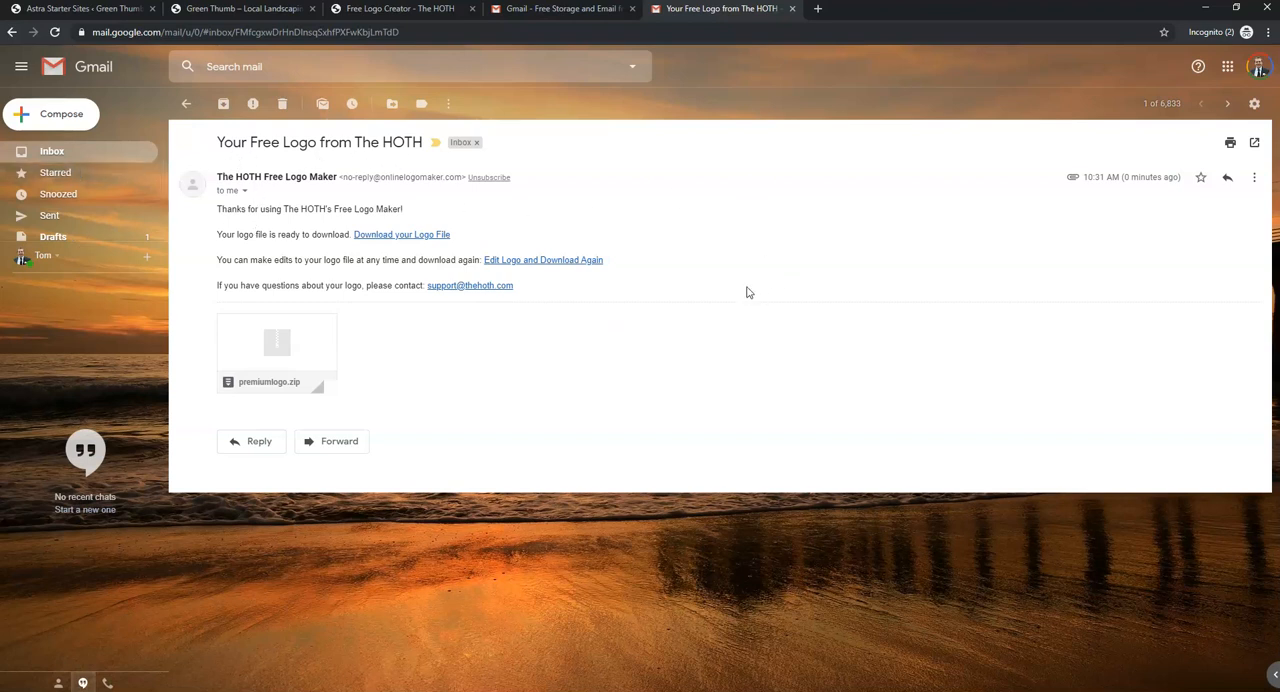
- Download the logo archive from The HOTH e-mail and show it in its Downloads folder
left_click(410, 237)
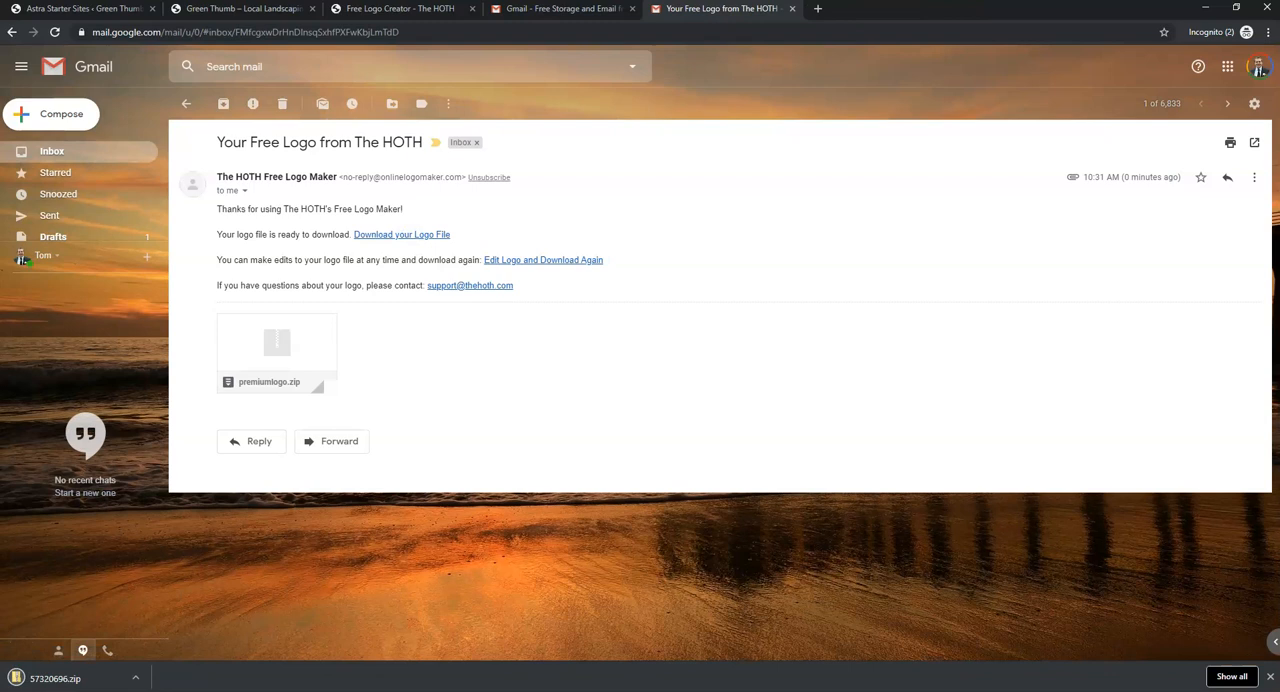
left_click(135, 678)
left_click(188, 633)
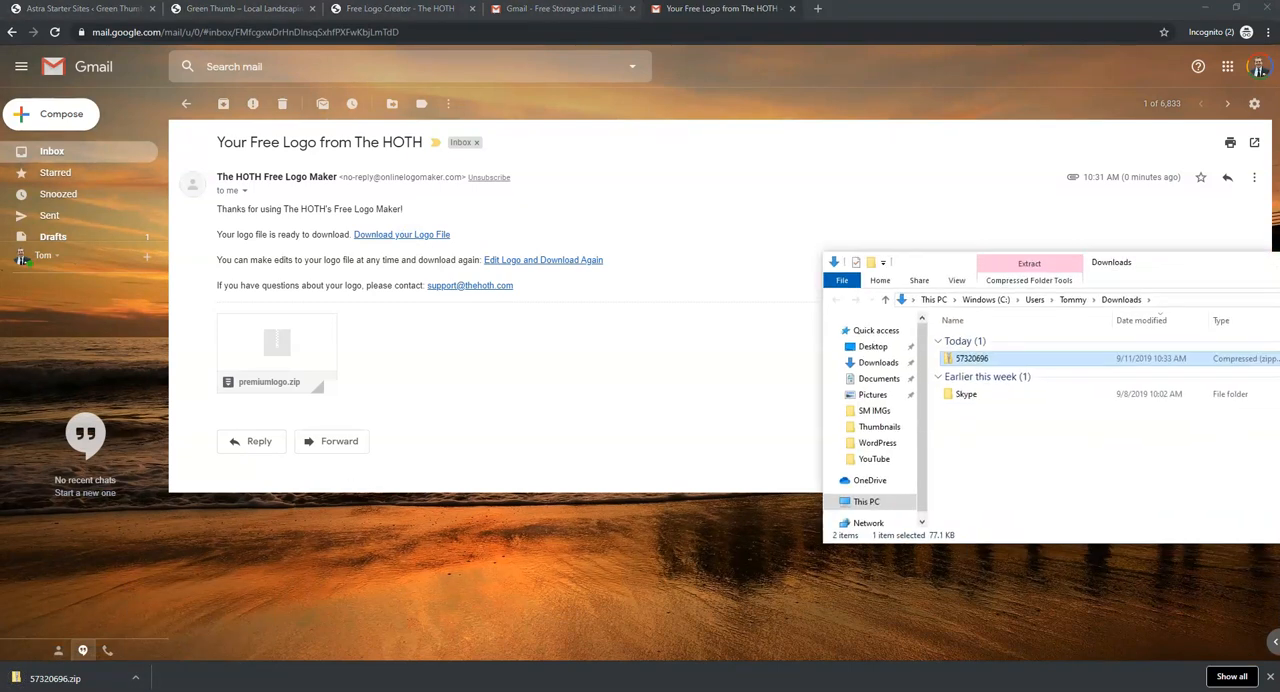
- Extract the downloaded logo archive into the Saved Pictures folder inside Pictures
right_click(581, 338)
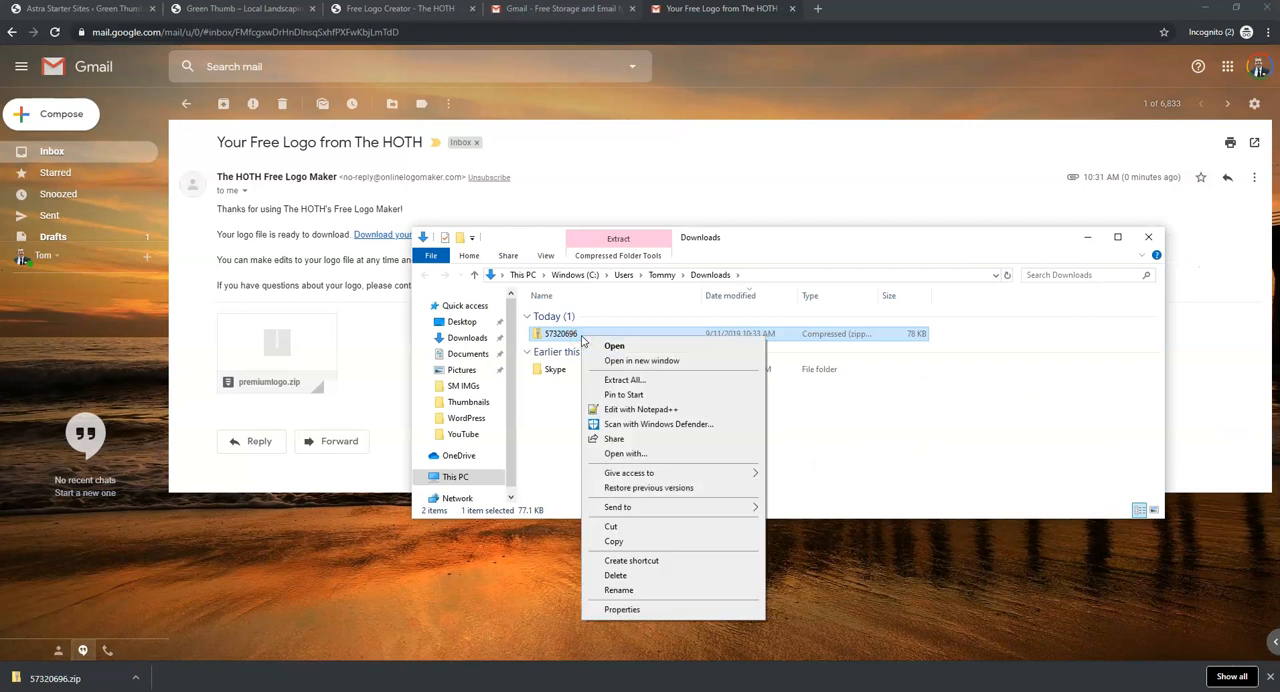
left_click(625, 381)
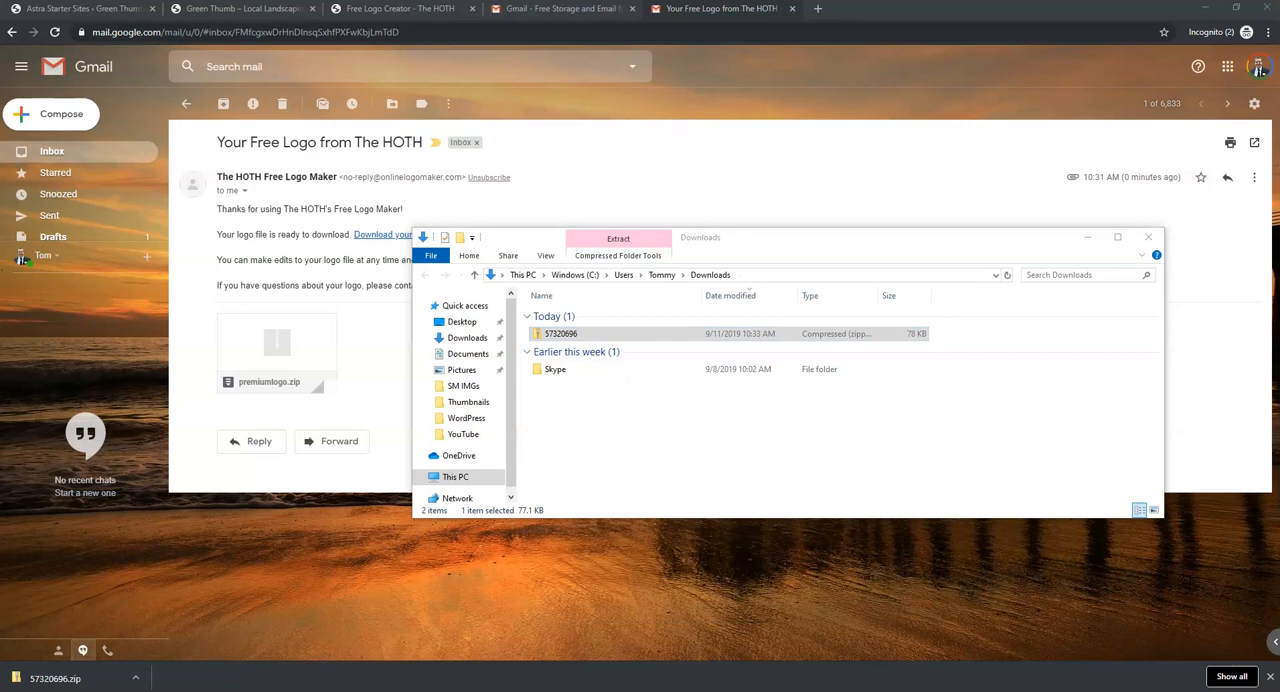
left_click(1045, 217)
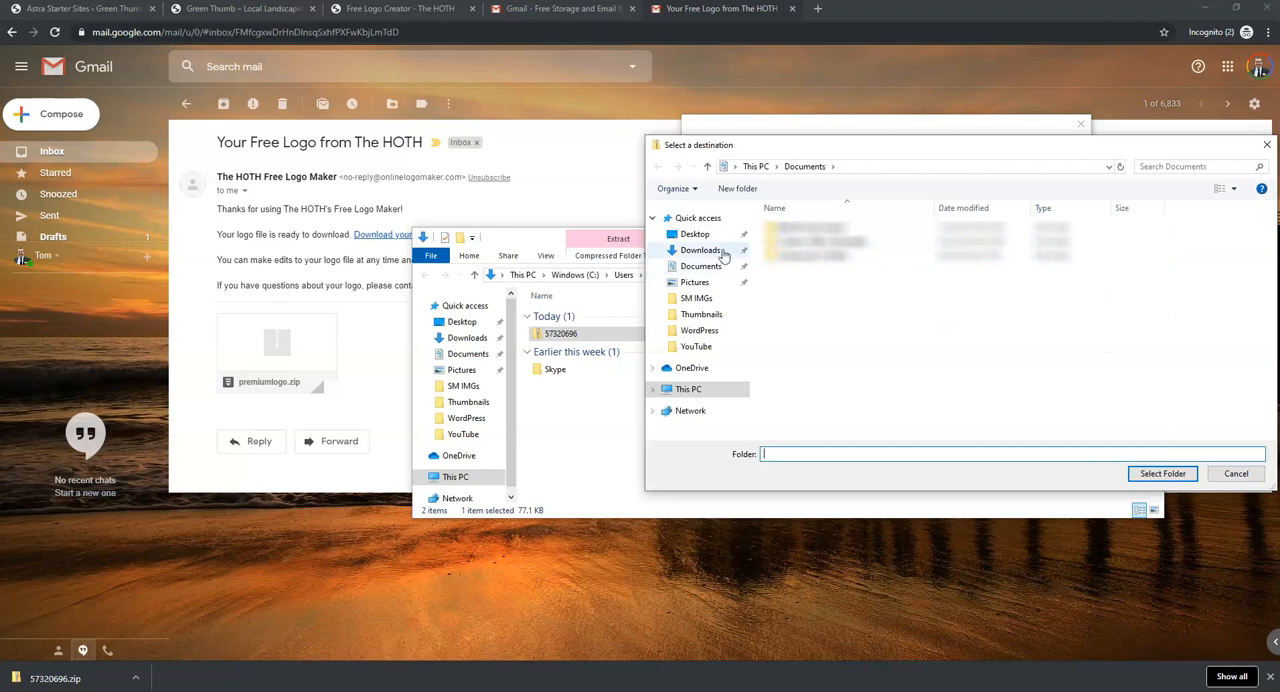
left_click(697, 234)
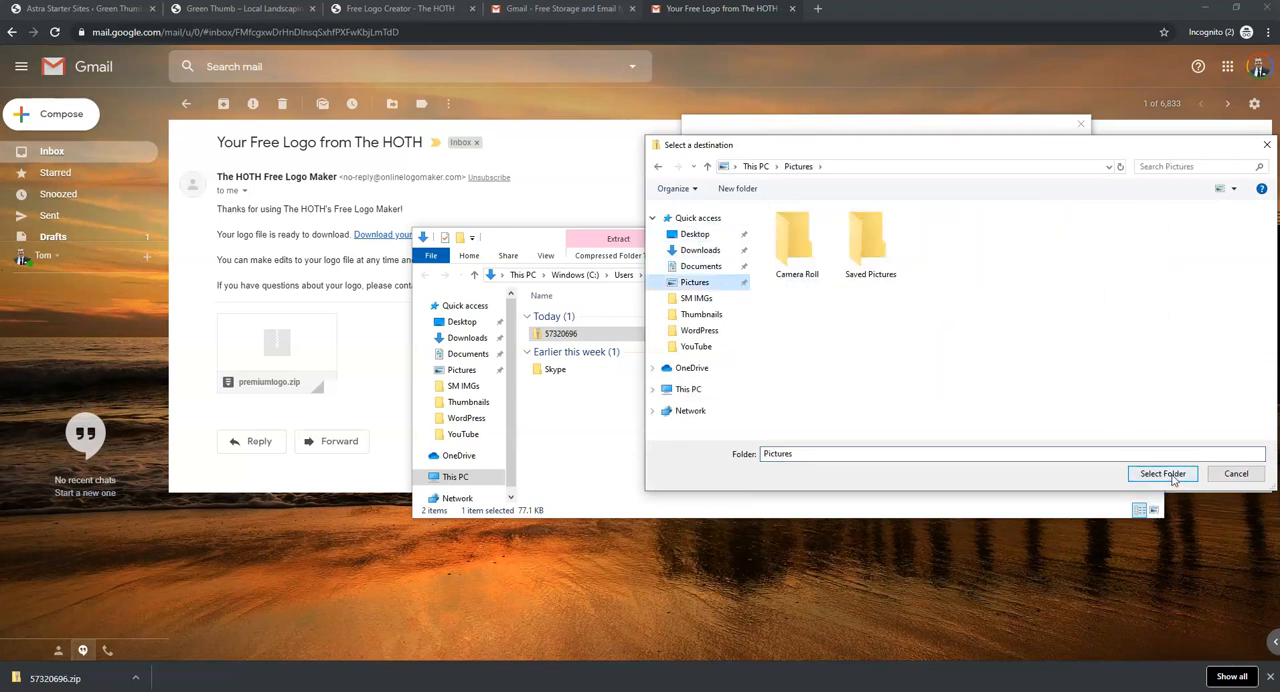
left_click(872, 252)
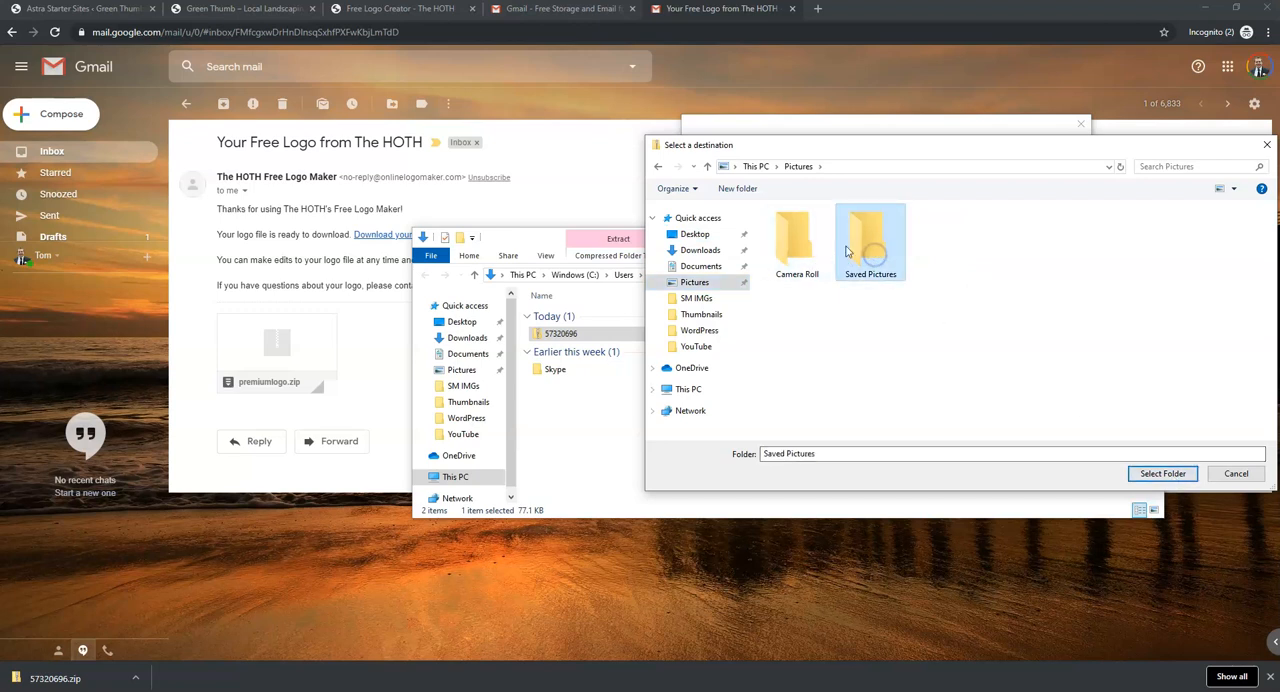
double_click(880, 252)
left_click(1152, 474)
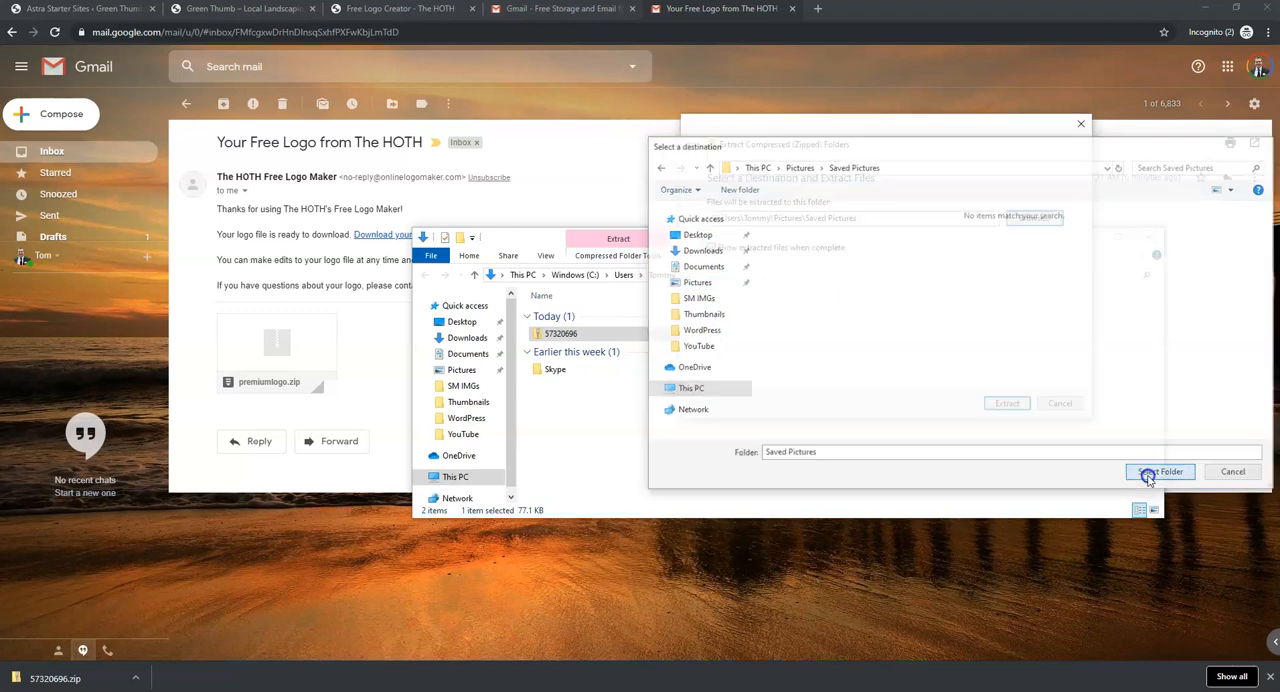
left_click(1006, 402)
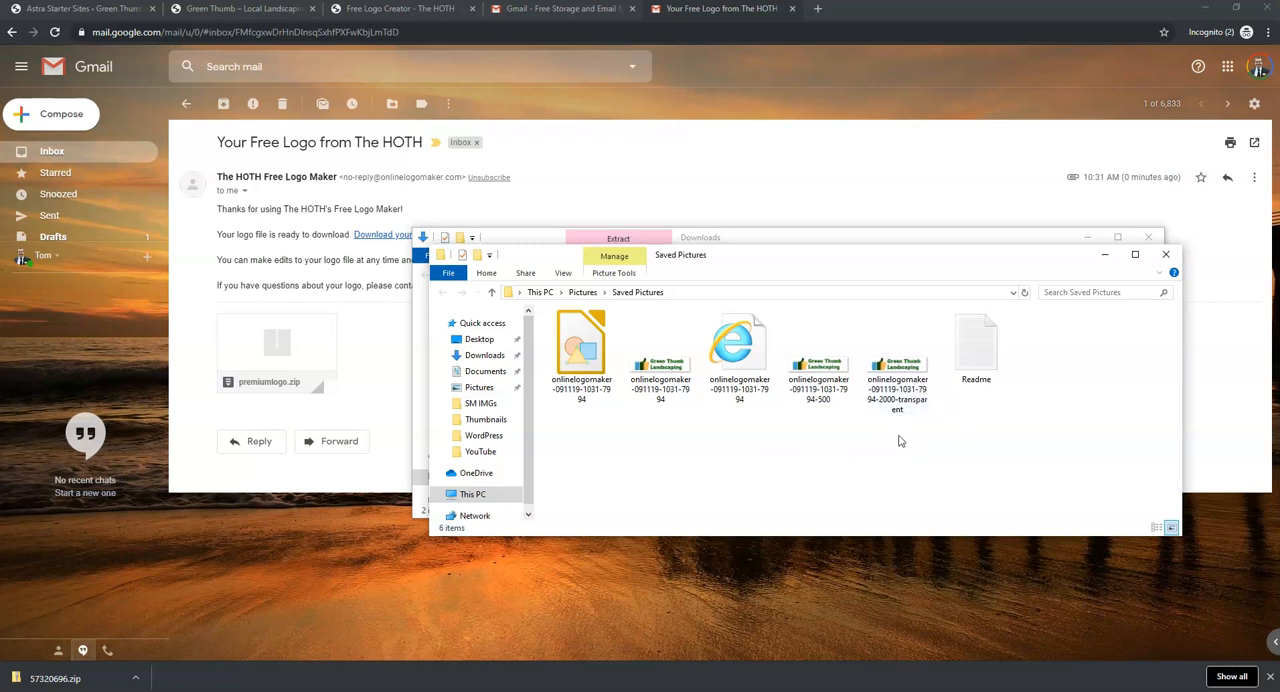
- Rename the 2000-transparent PNG logo file as Green Thumb Landscaping Logo
left_click(897, 392)
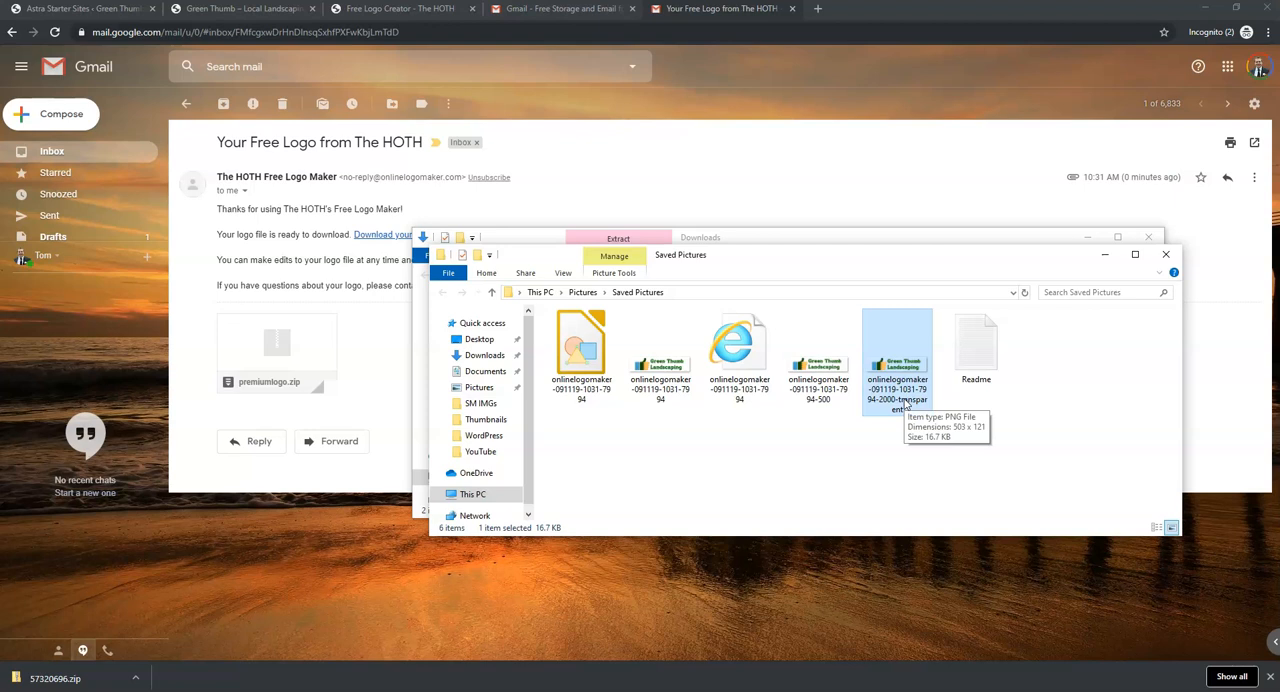
right_click(905, 400)
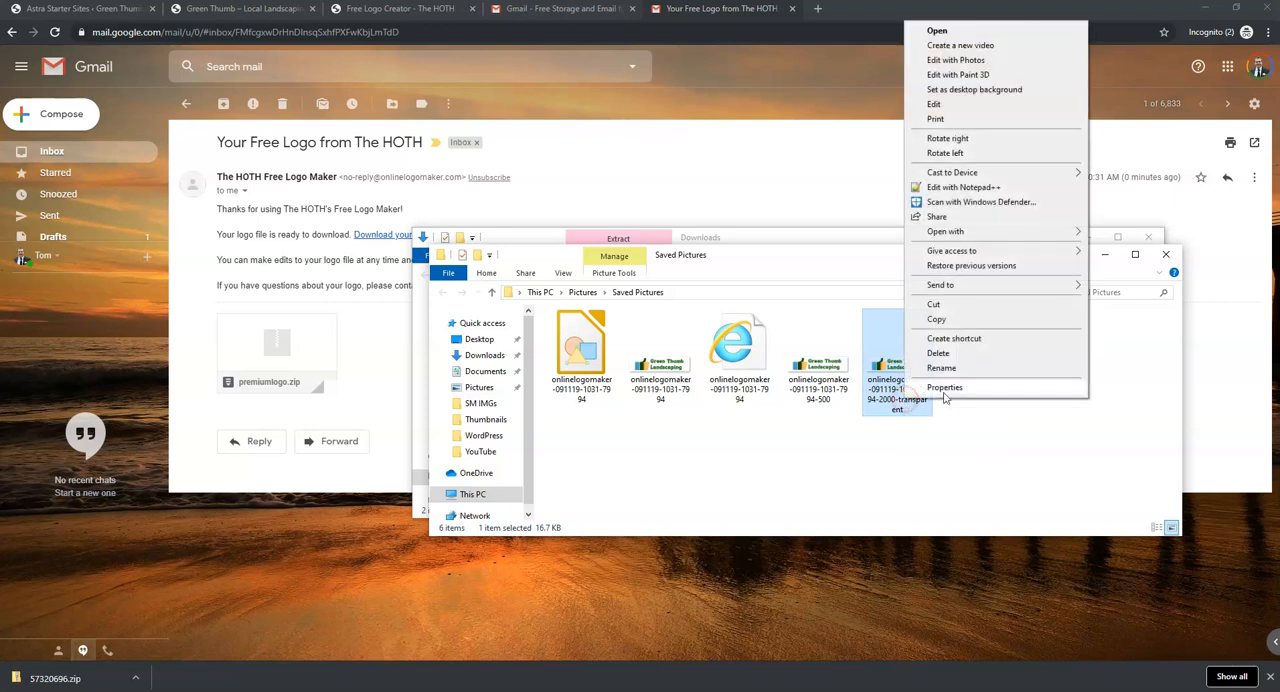
left_click(970, 365)
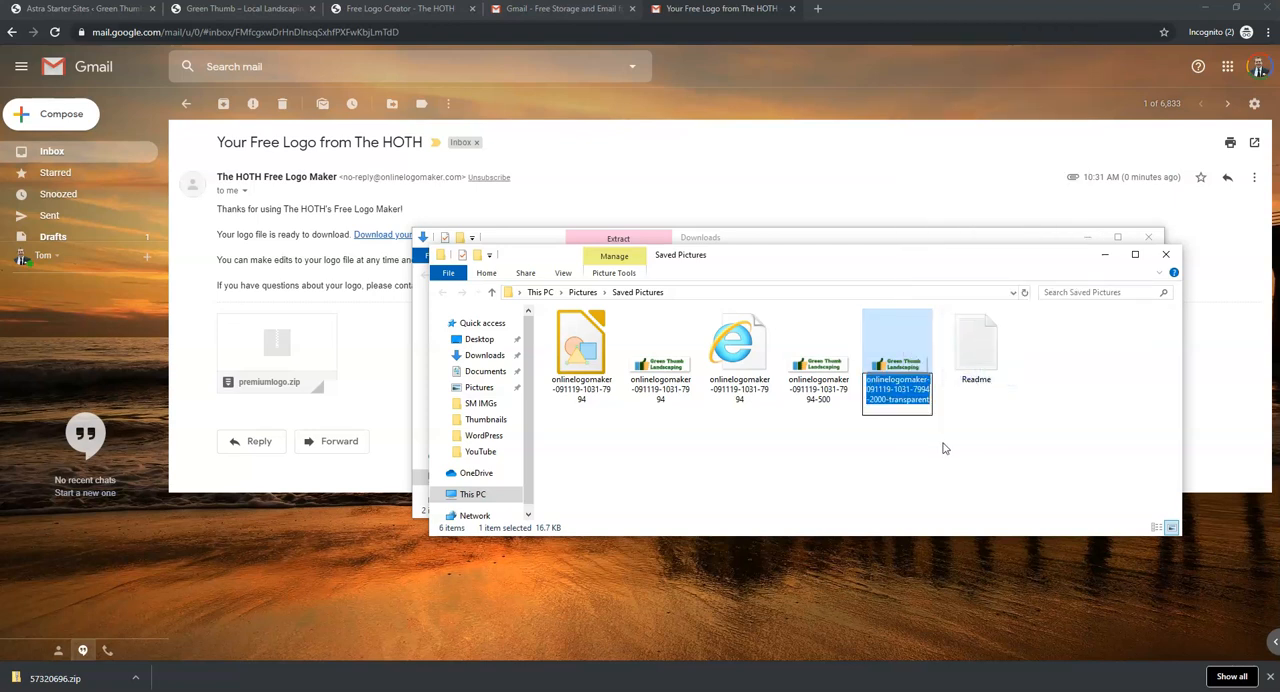
type("Green T")
type("hum")
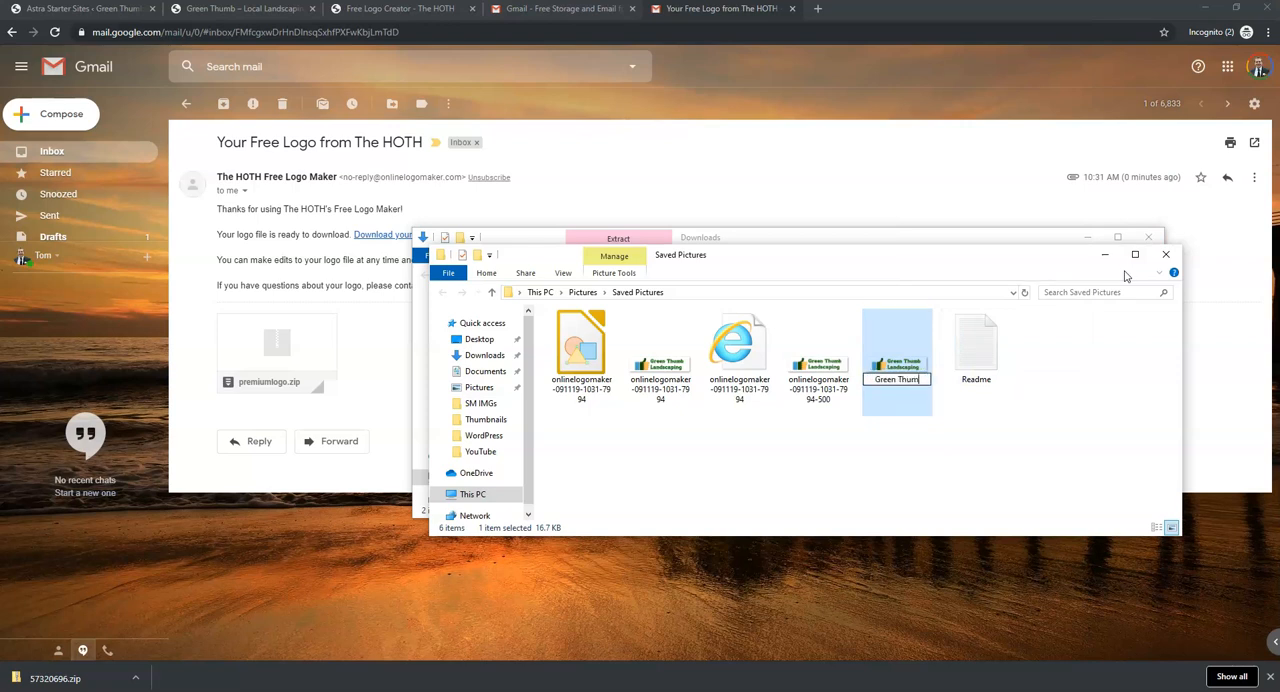
type("b Landscaping Logo")
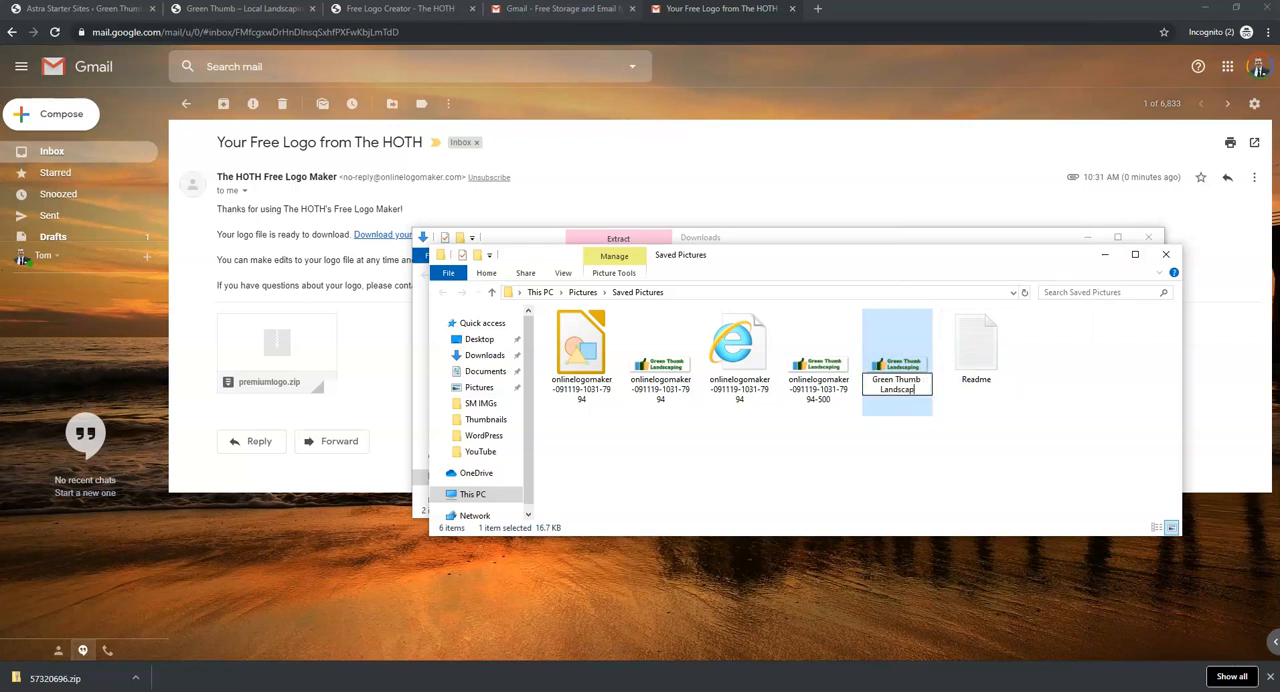
key("Return")
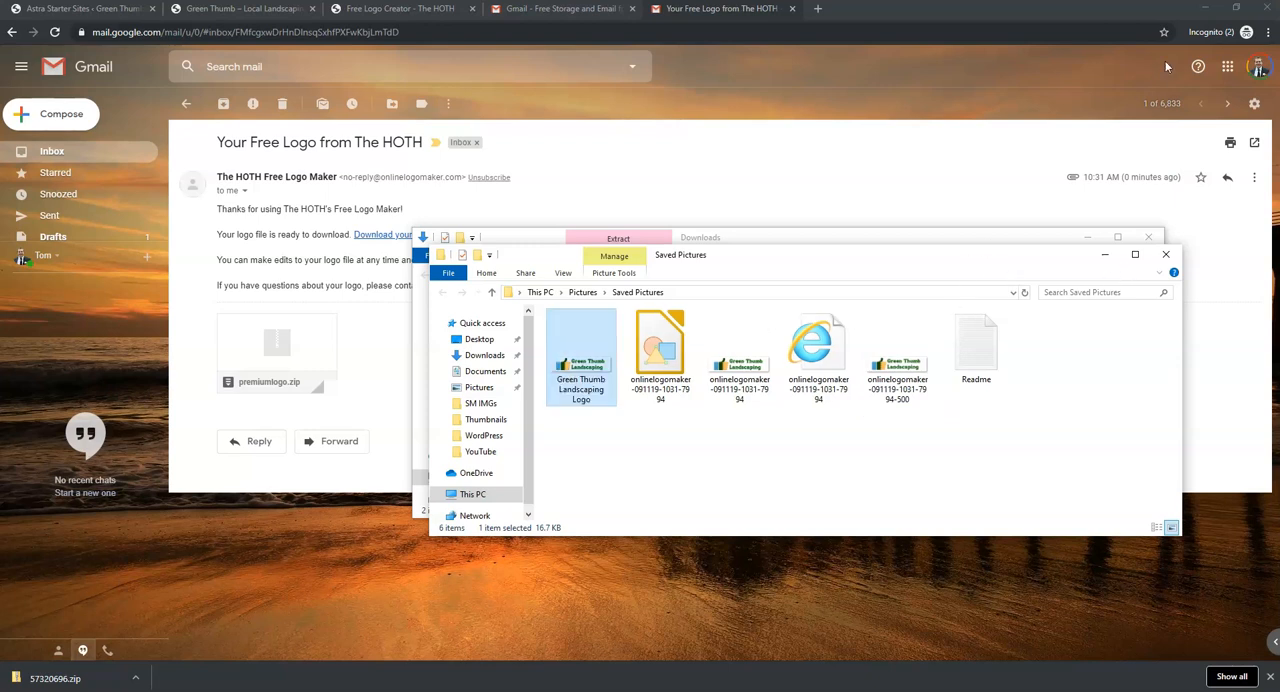
- Move the Green Thumb Landscaping Logo file from Saved Pictures onto the desktop and close the open folder windows
left_click(1201, 11)
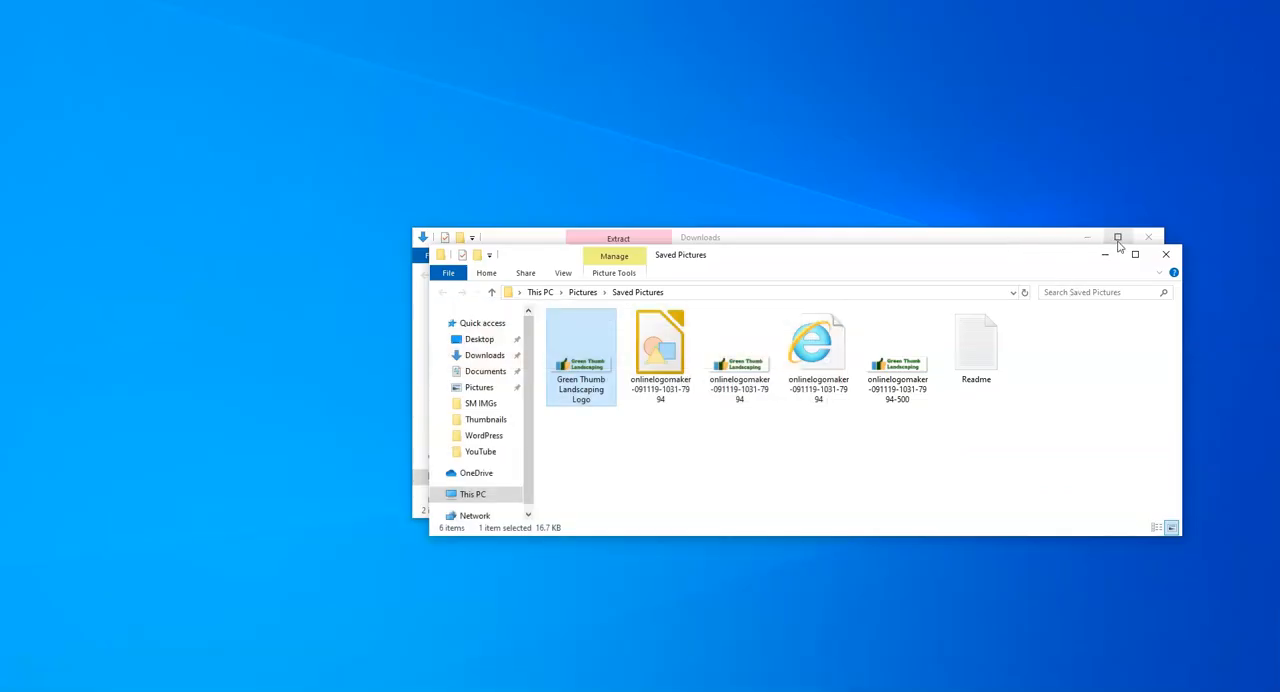
left_click(1148, 237)
left_click_drag(580, 358, 126, 140)
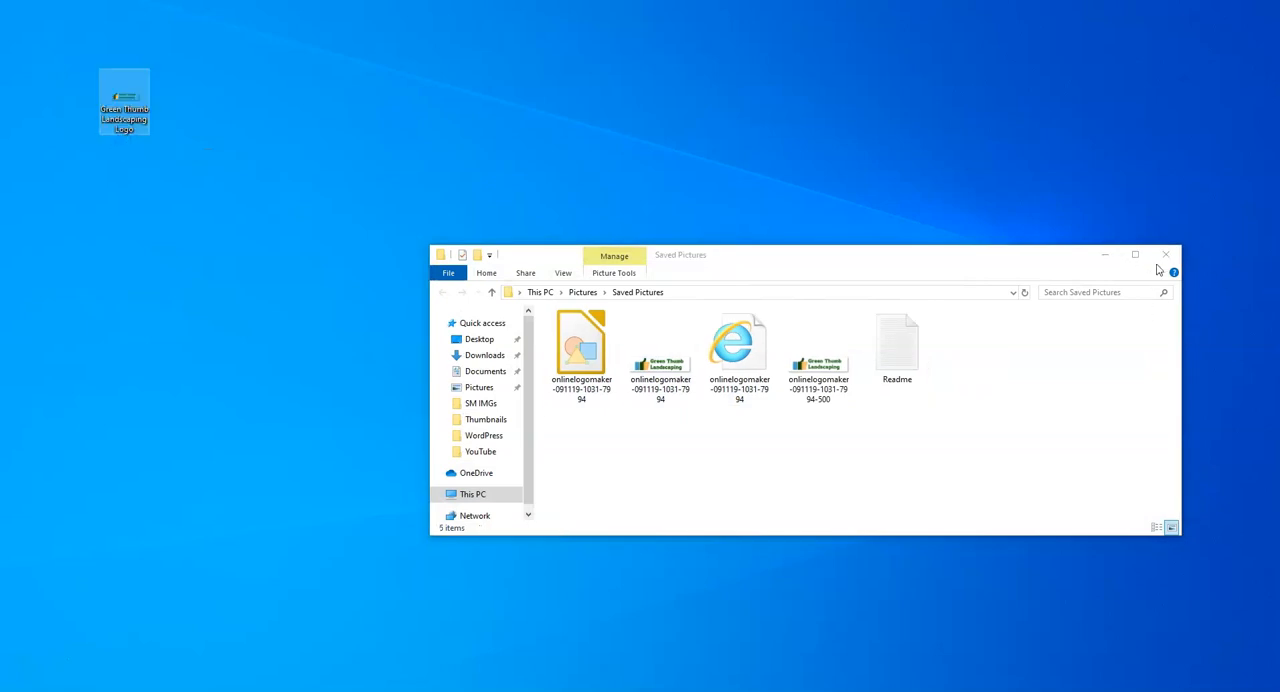
left_click(1163, 256)
- Switch back to the Chrome window with the logo e-mail and close both Gmail pages
mouse_move(276, 690)
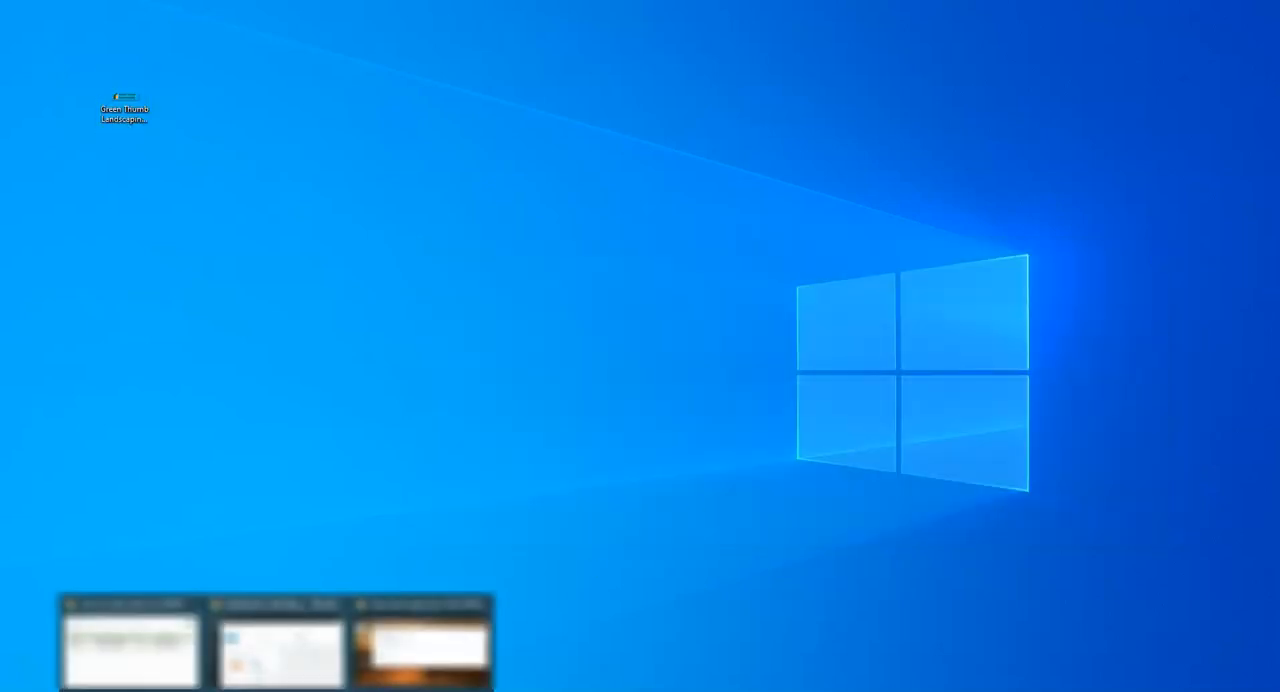
left_click(422, 648)
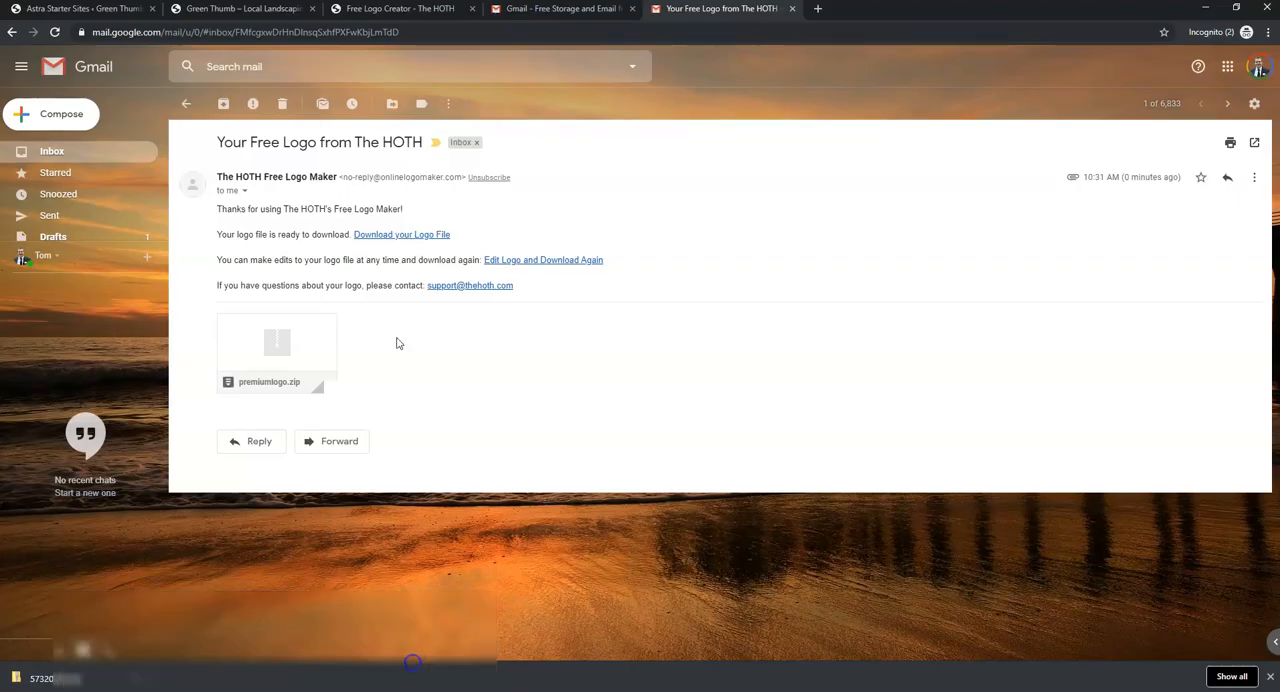
left_click(792, 8)
left_click(632, 8)
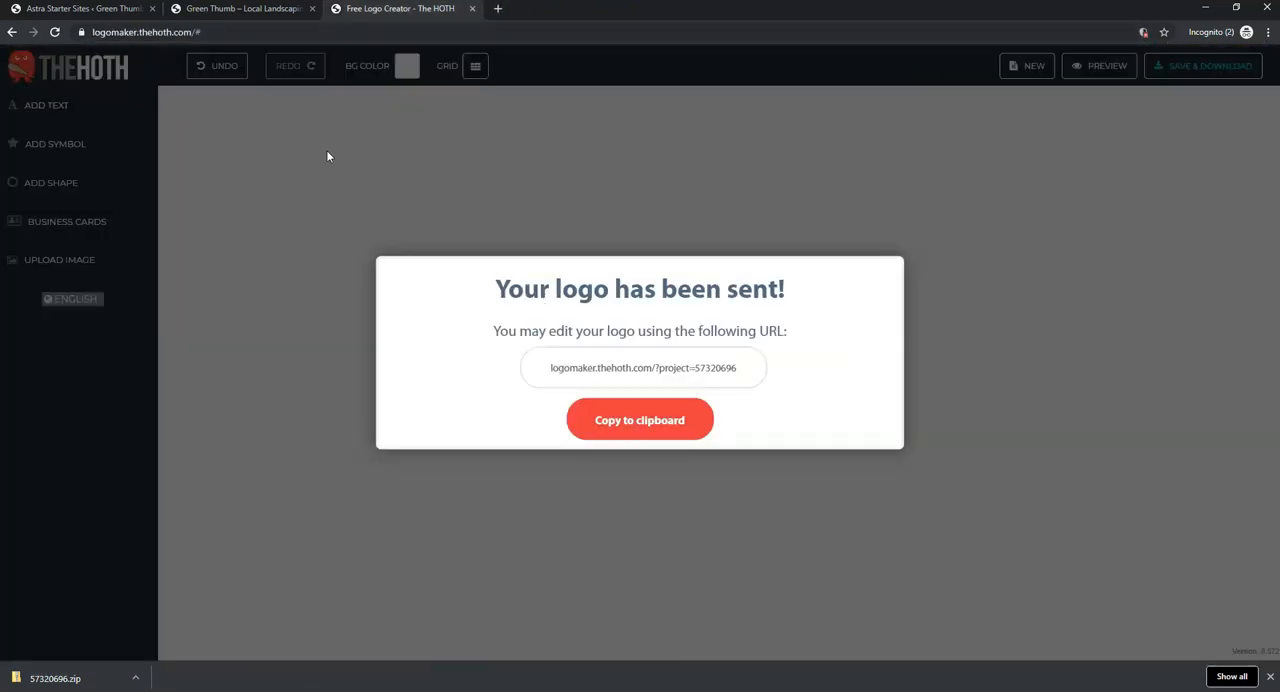
- Open the Green Thumb site in the WordPress Customizer and bring up the Site Identity settings for the header logo
left_click(96, 12)
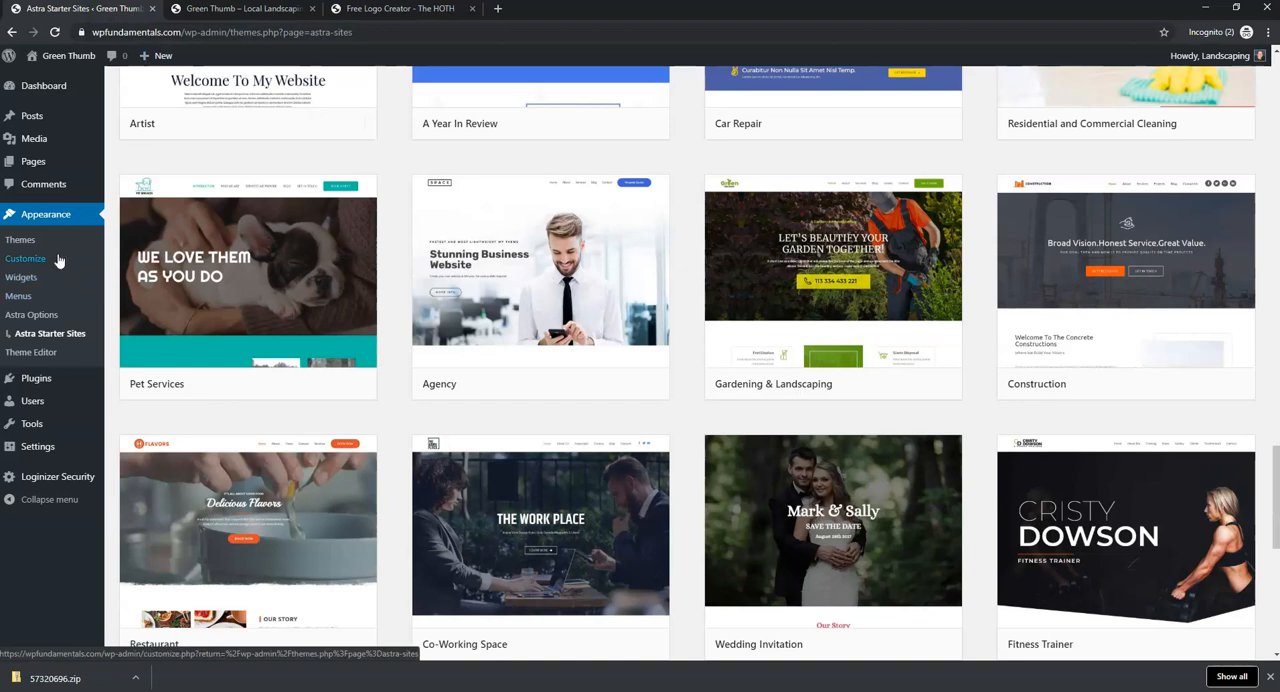
left_click(26, 262)
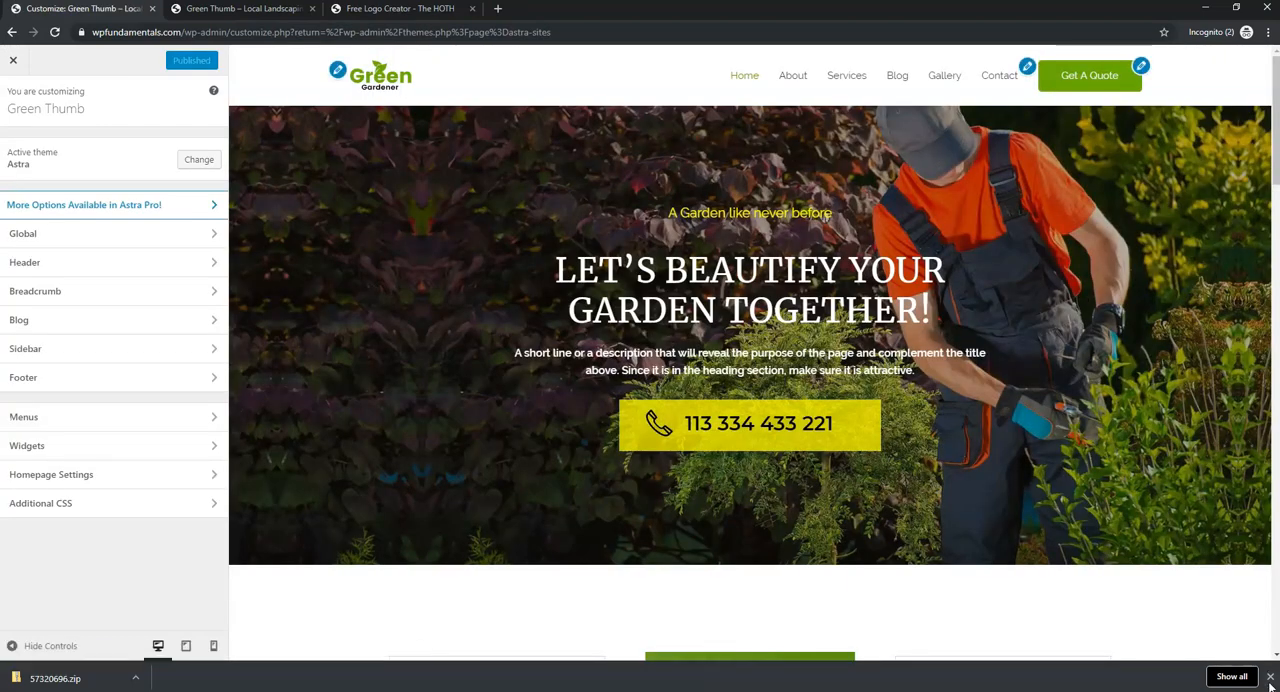
left_click(1270, 678)
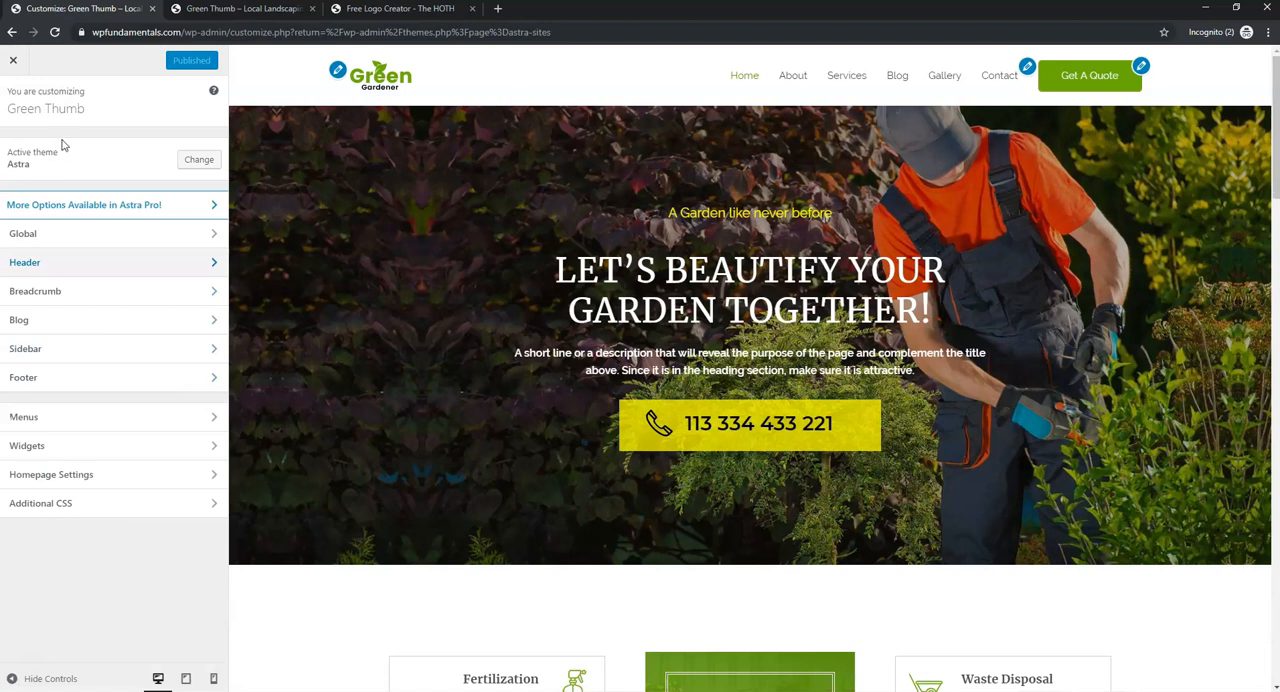
left_click(338, 73)
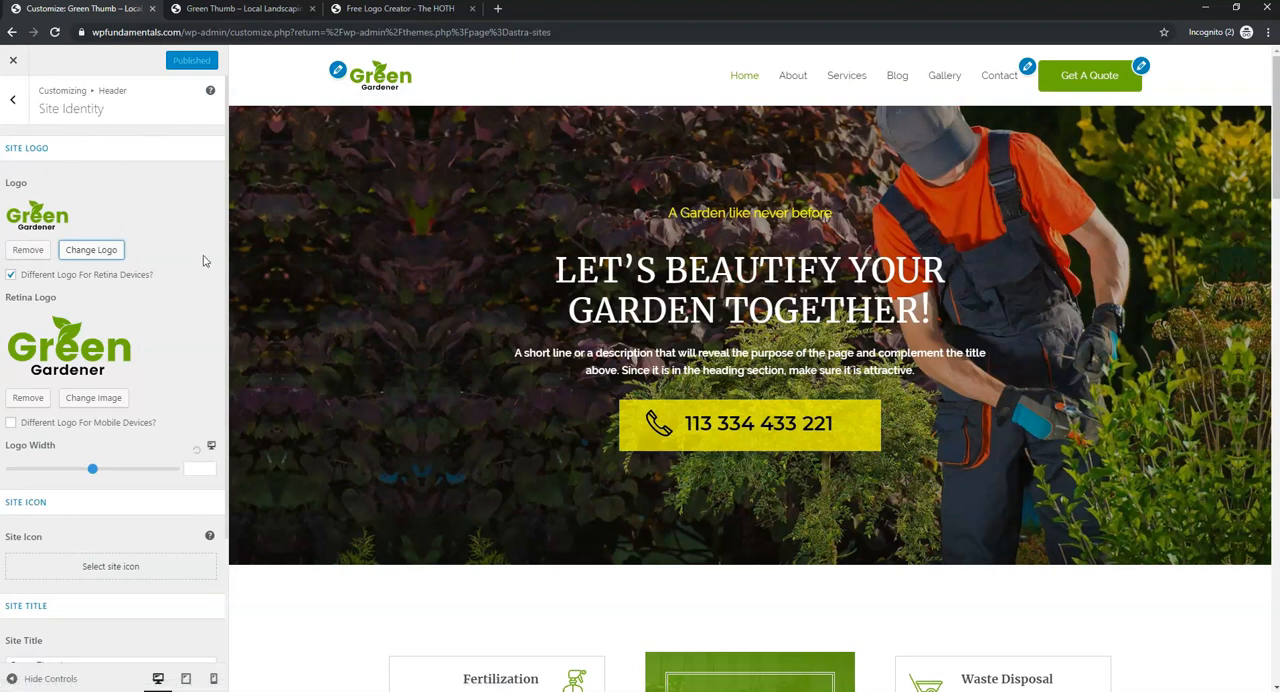
- Upload the Green Thumb Landscaping Logo file from the desktop as the replacement for the main site logo
left_click(100, 252)
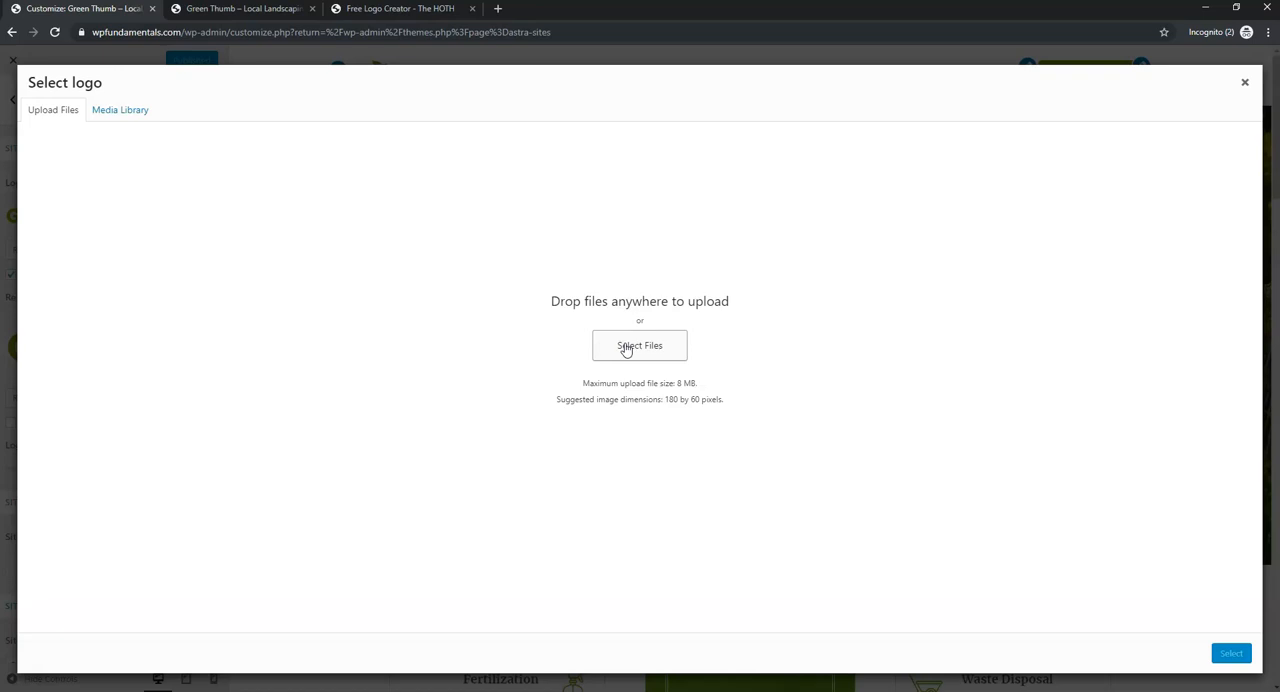
left_click(122, 112)
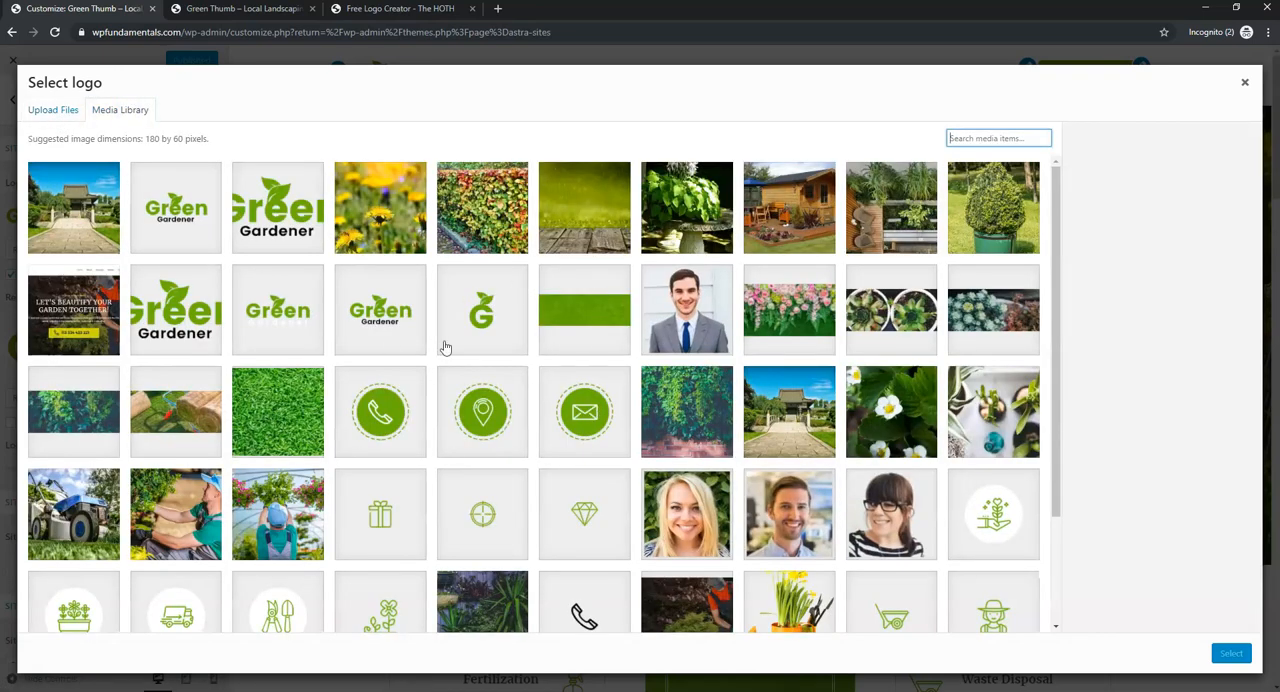
left_click(63, 112)
left_click(641, 356)
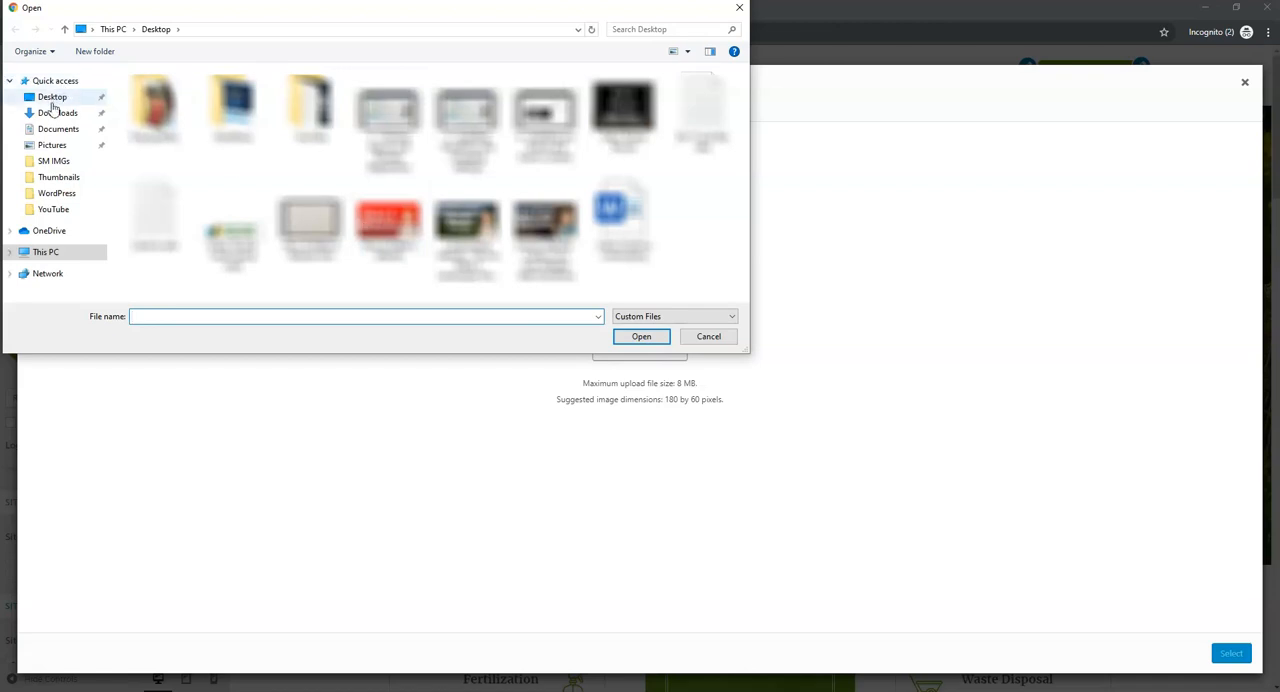
left_click(48, 97)
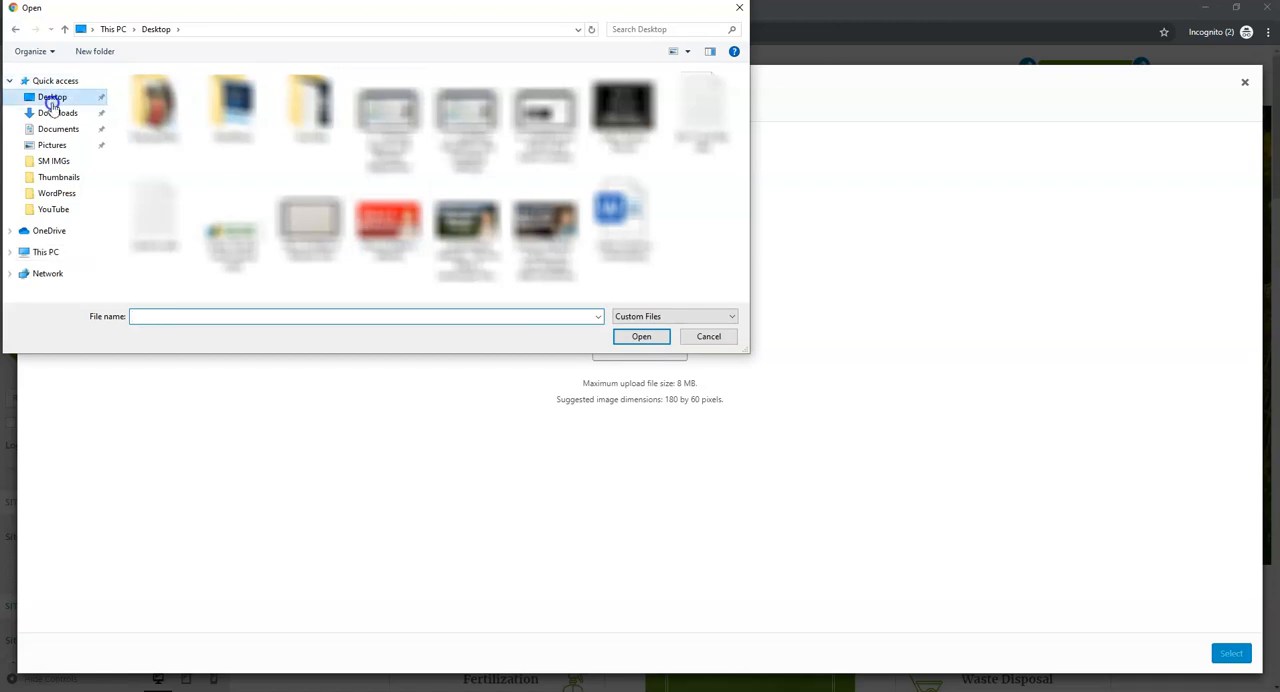
double_click(257, 248)
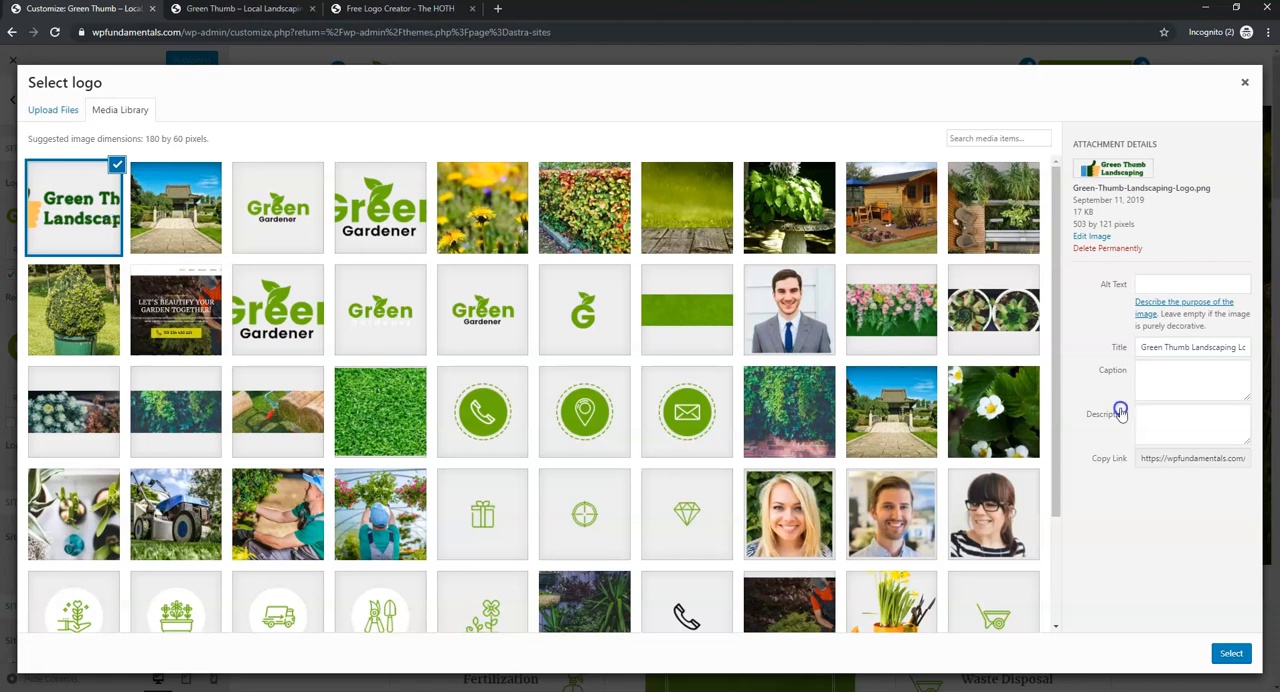
- Copy the uploaded logo's title, Green Thumb Landscaping Logo, into its alt text
left_click(1142, 347)
left_click_drag(1142, 347, 1248, 346)
key("ctrl+c")
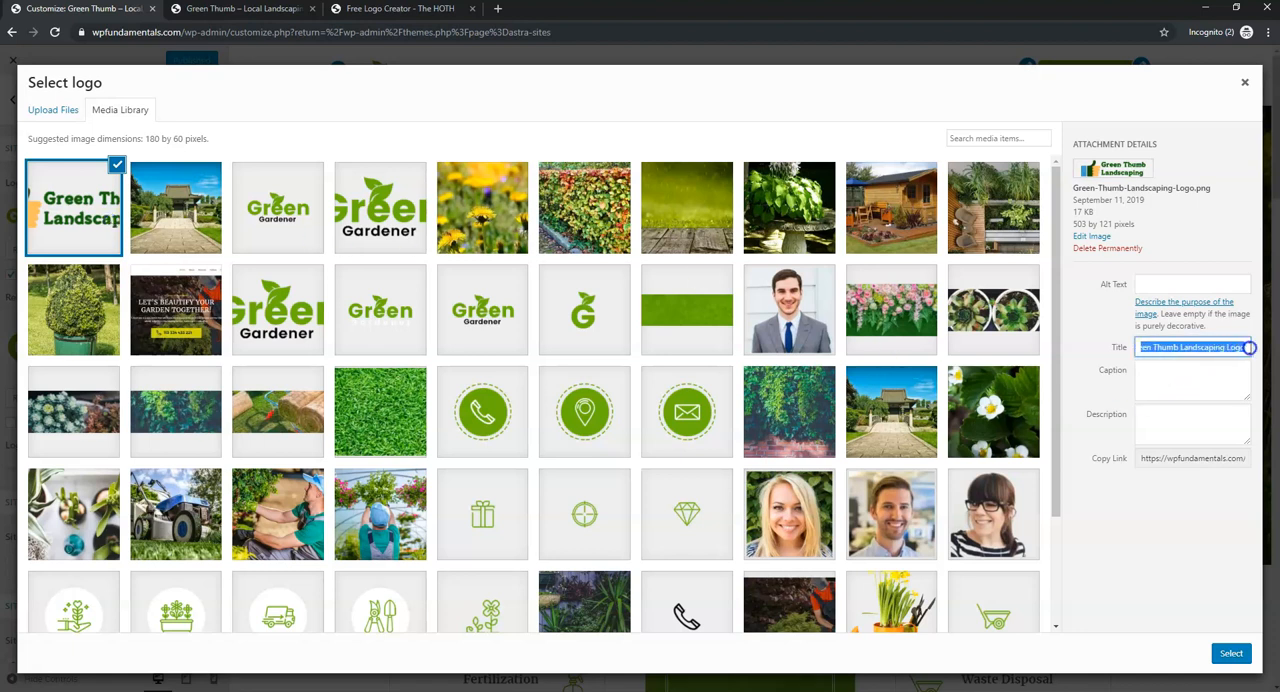
left_click(1160, 285)
key("ctrl+v")
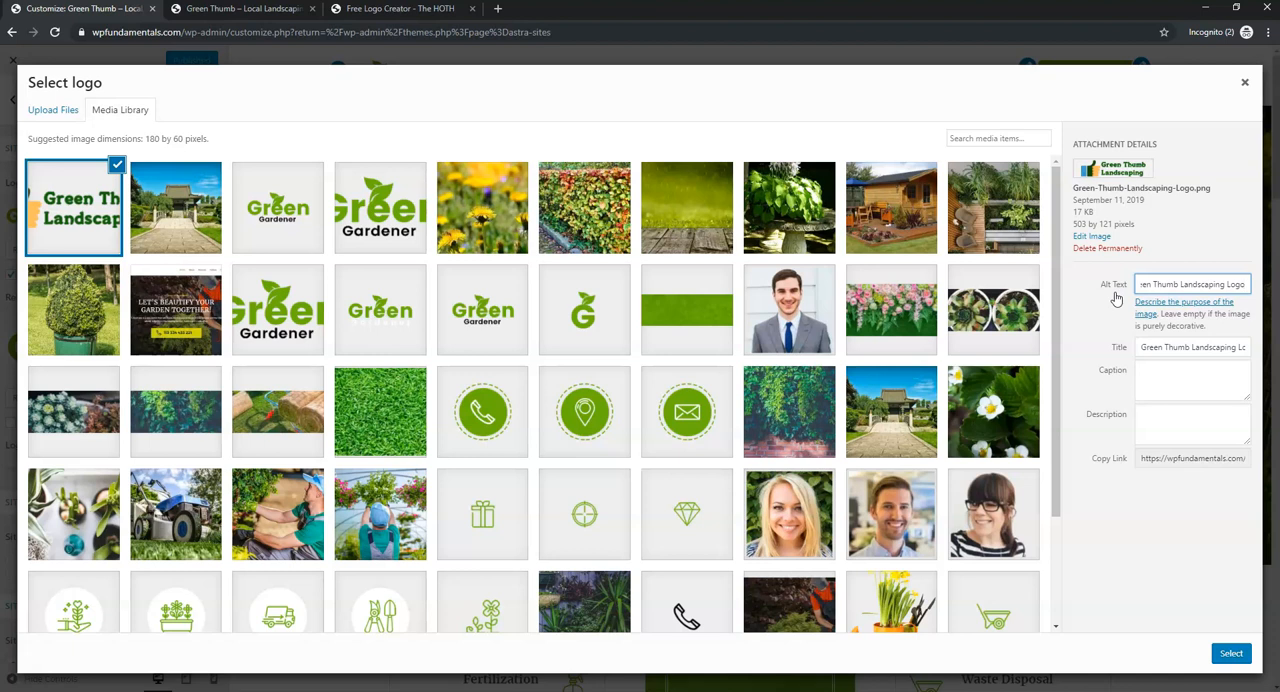
- Select the uploaded image as the site logo and crop it with both sides widened to include the whole hand and text
left_click(1230, 653)
left_click(1230, 656)
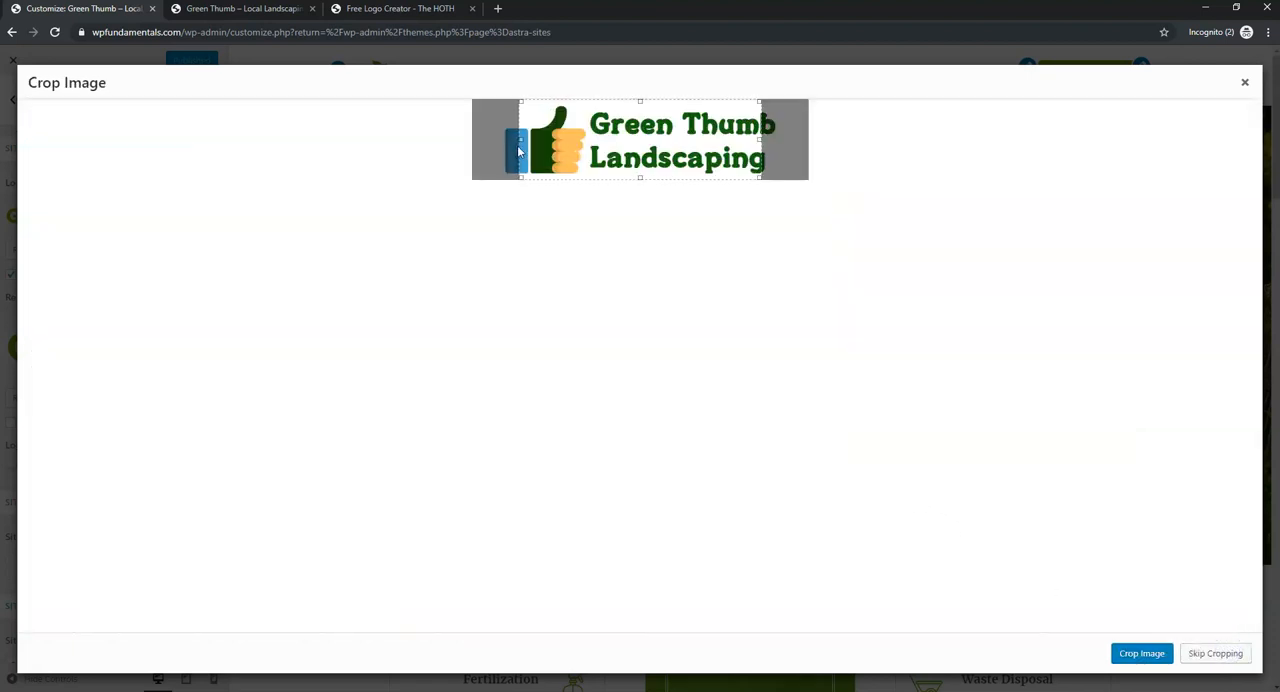
left_click_drag(519, 150, 500, 140)
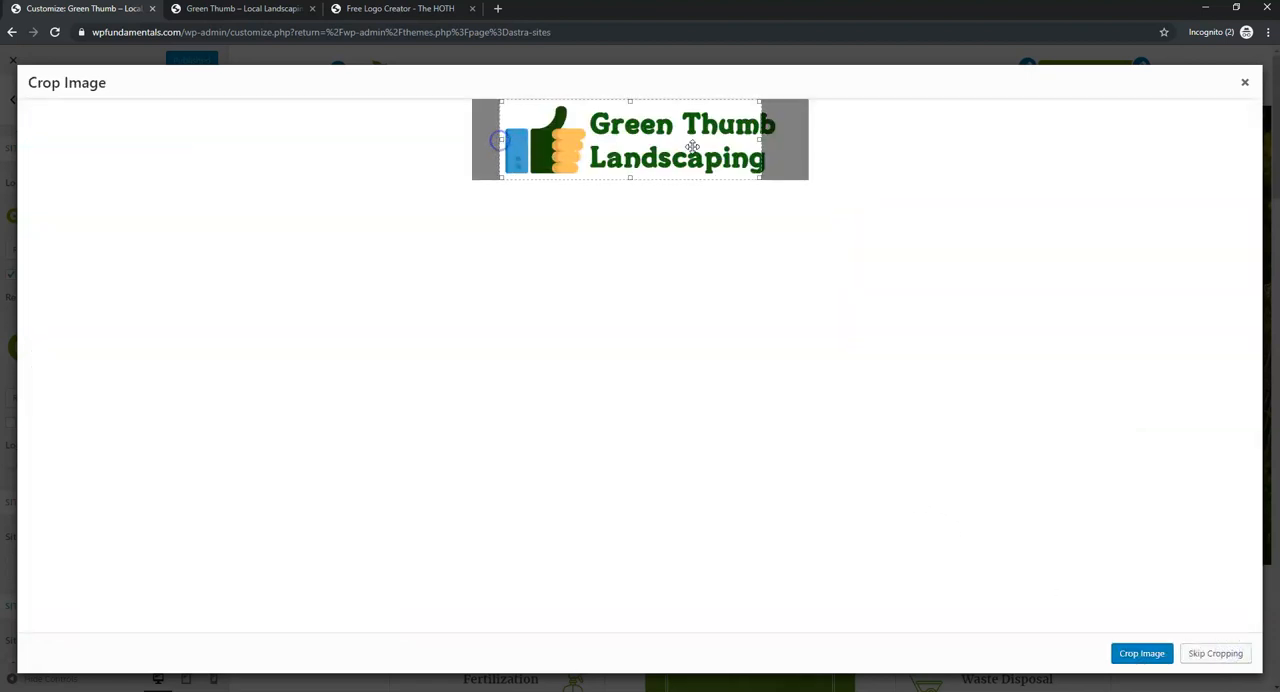
left_click_drag(760, 140, 780, 143)
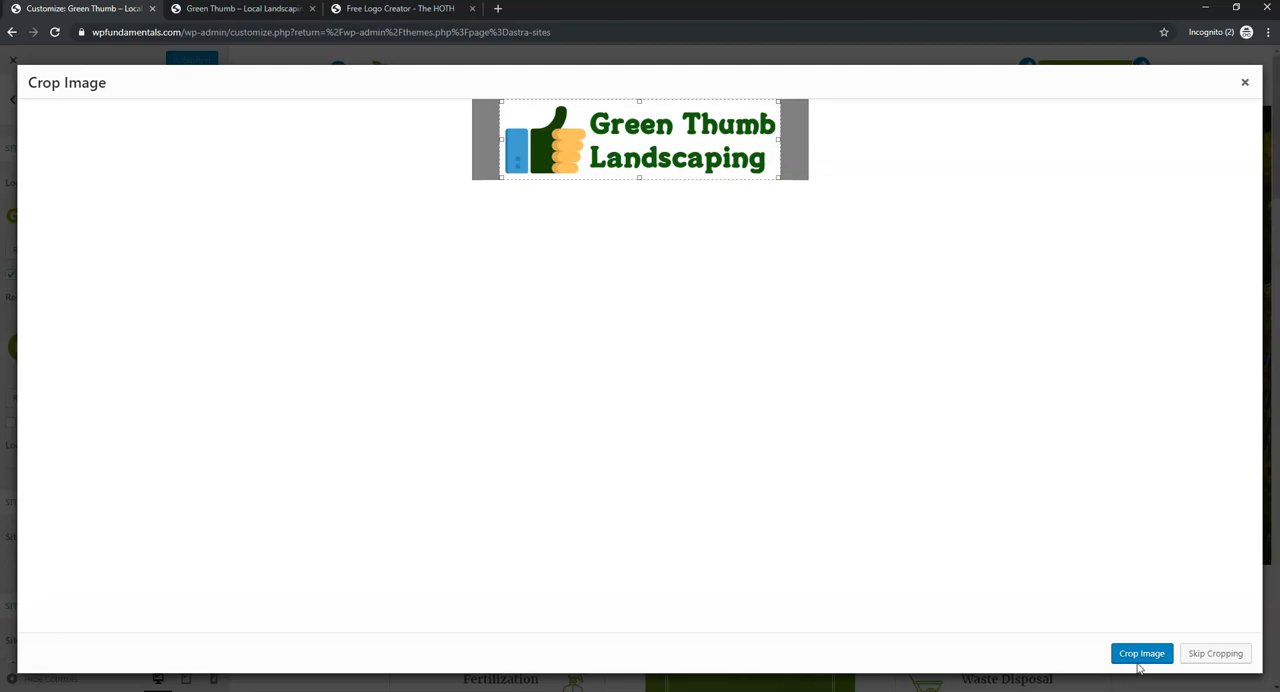
left_click(1140, 658)
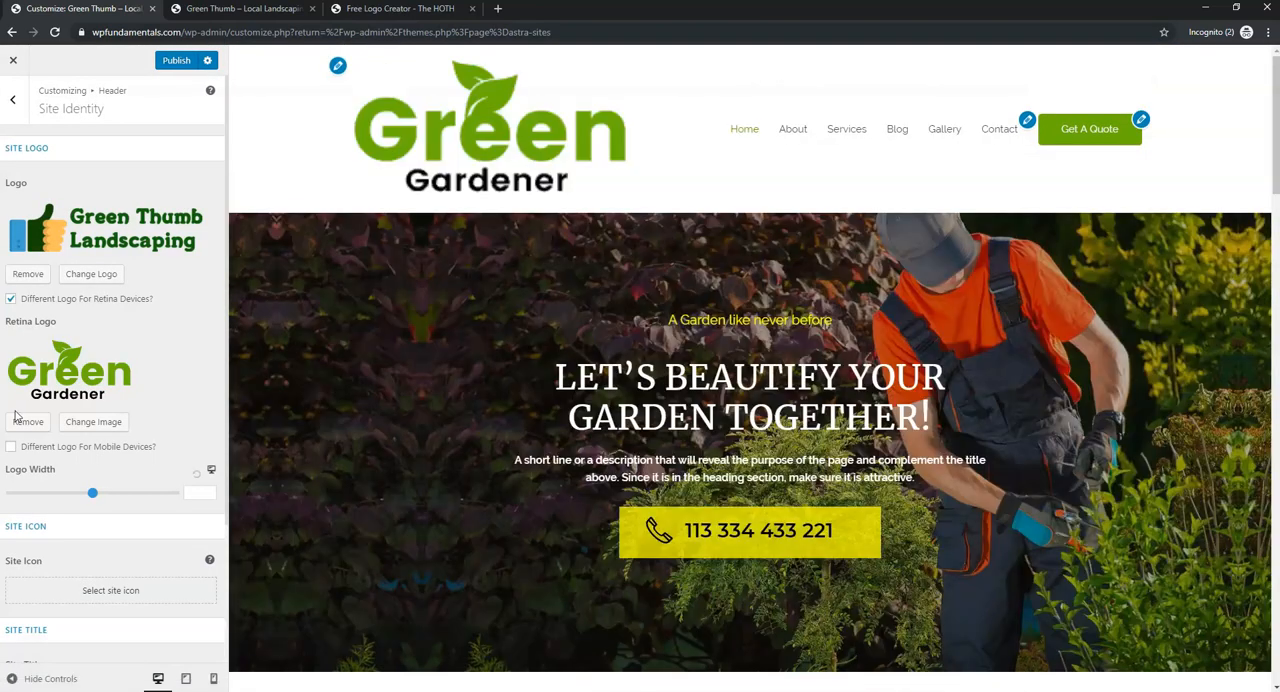
- Replace the retina logo with the Green Thumb Landscaping logo from the media library
left_click(89, 423)
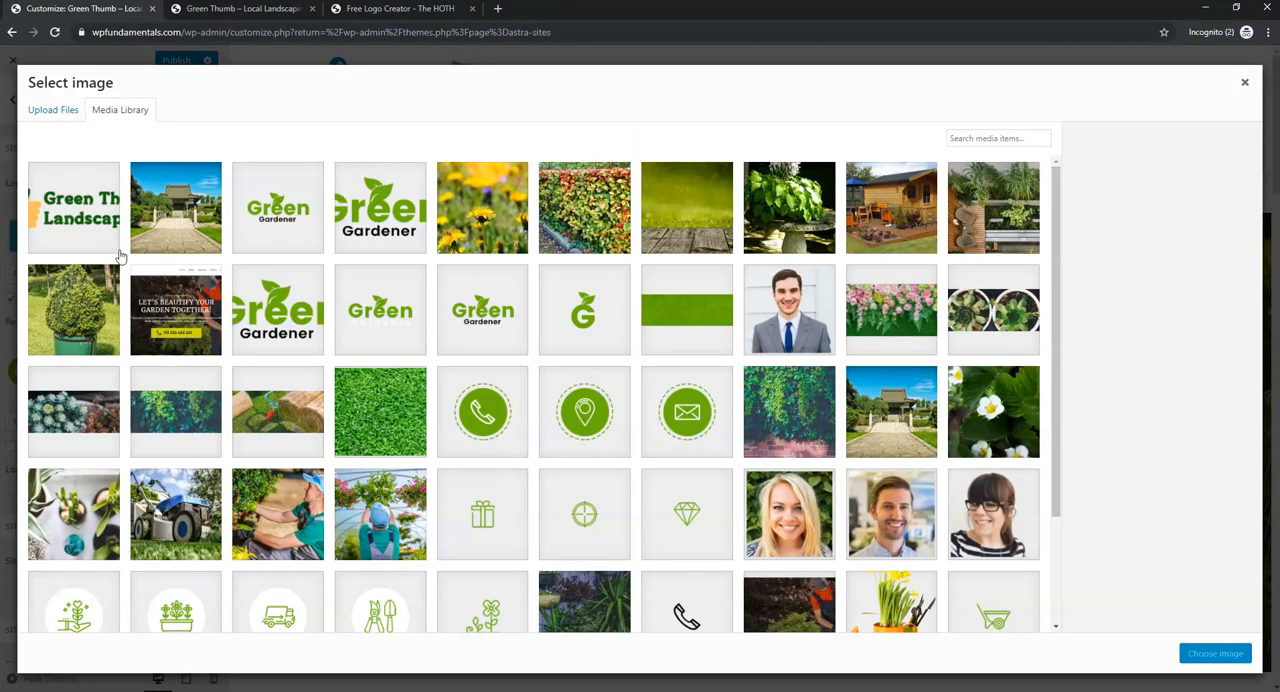
left_click(90, 222)
left_click(1207, 654)
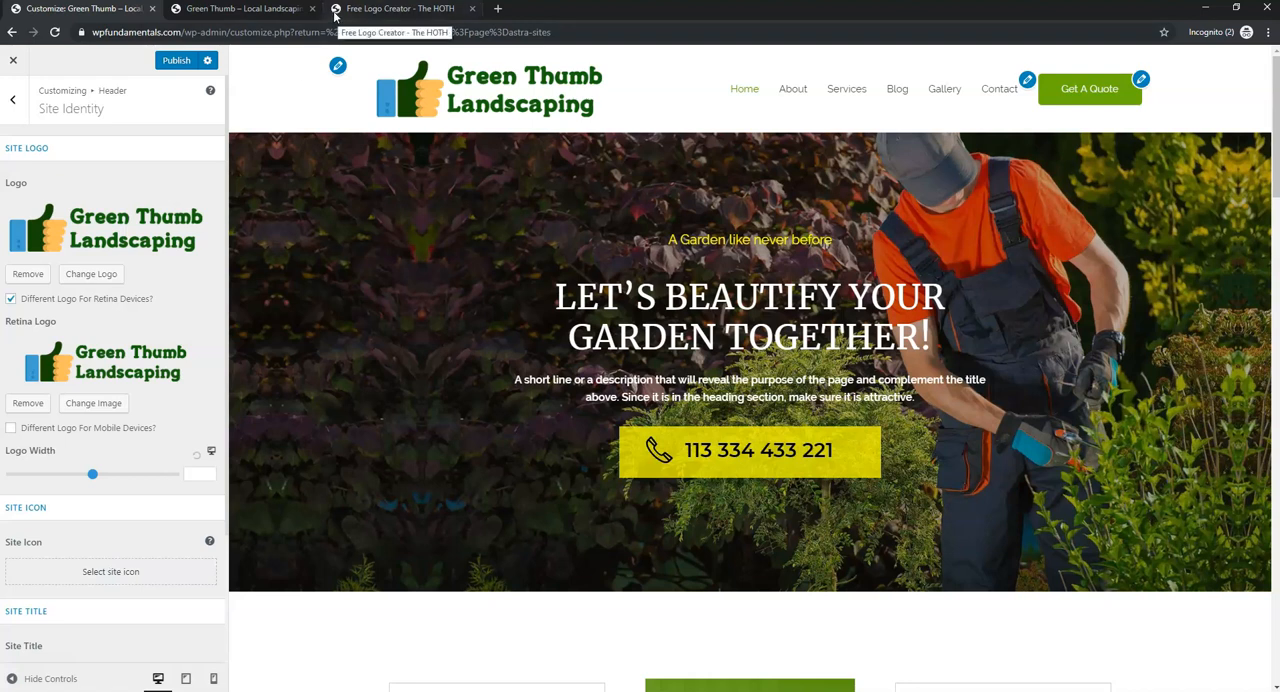
- Set Green-Gardner-Favicon-free-img.png from the media library as the site icon using the default crop, and publish the changes
left_click(125, 578)
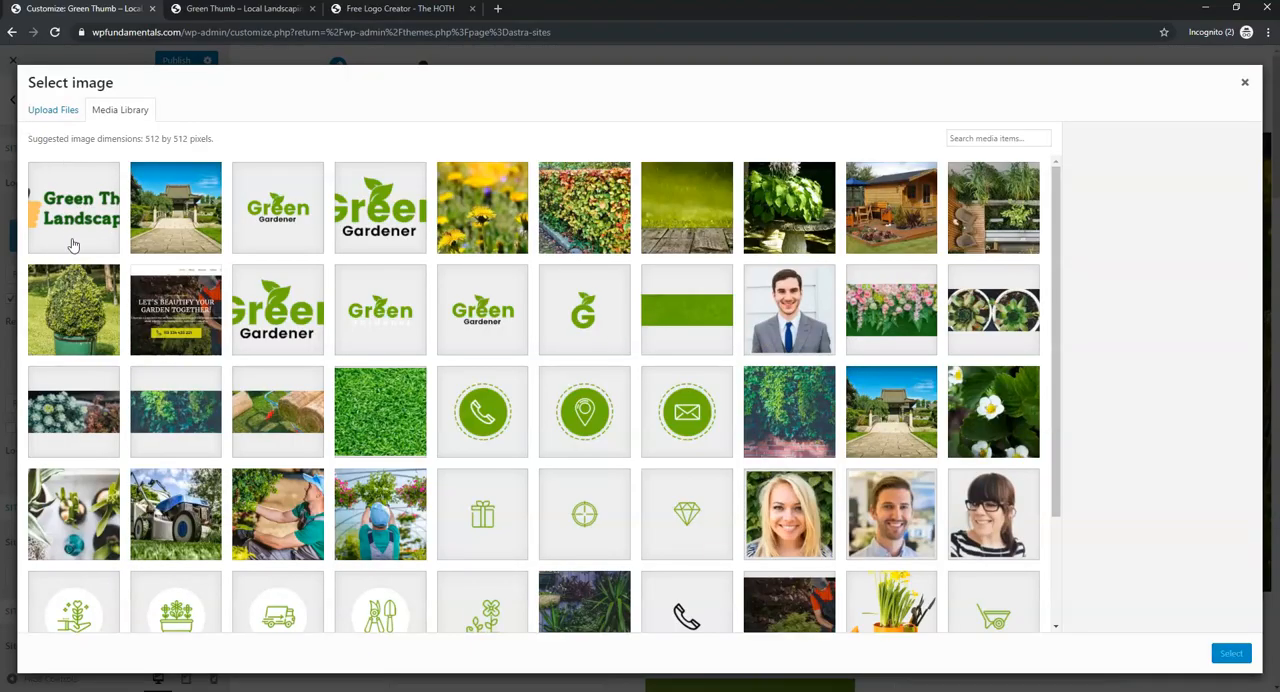
left_click(594, 333)
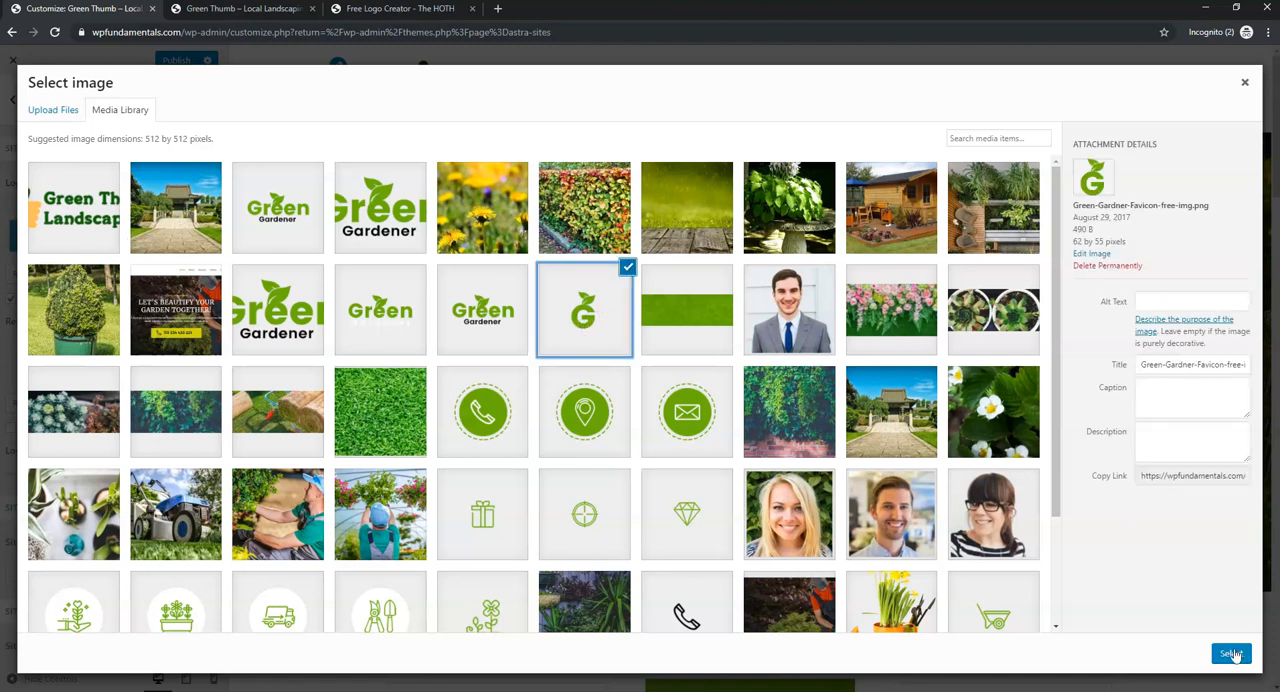
left_click(1233, 654)
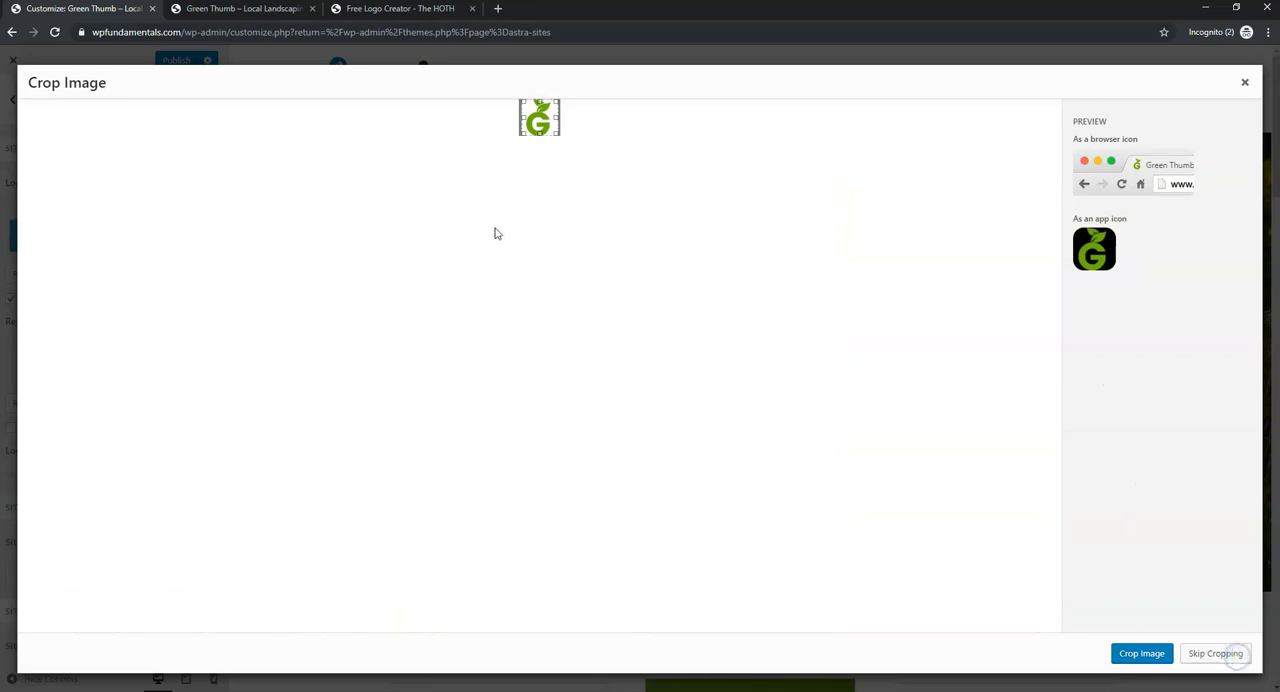
left_click(1138, 657)
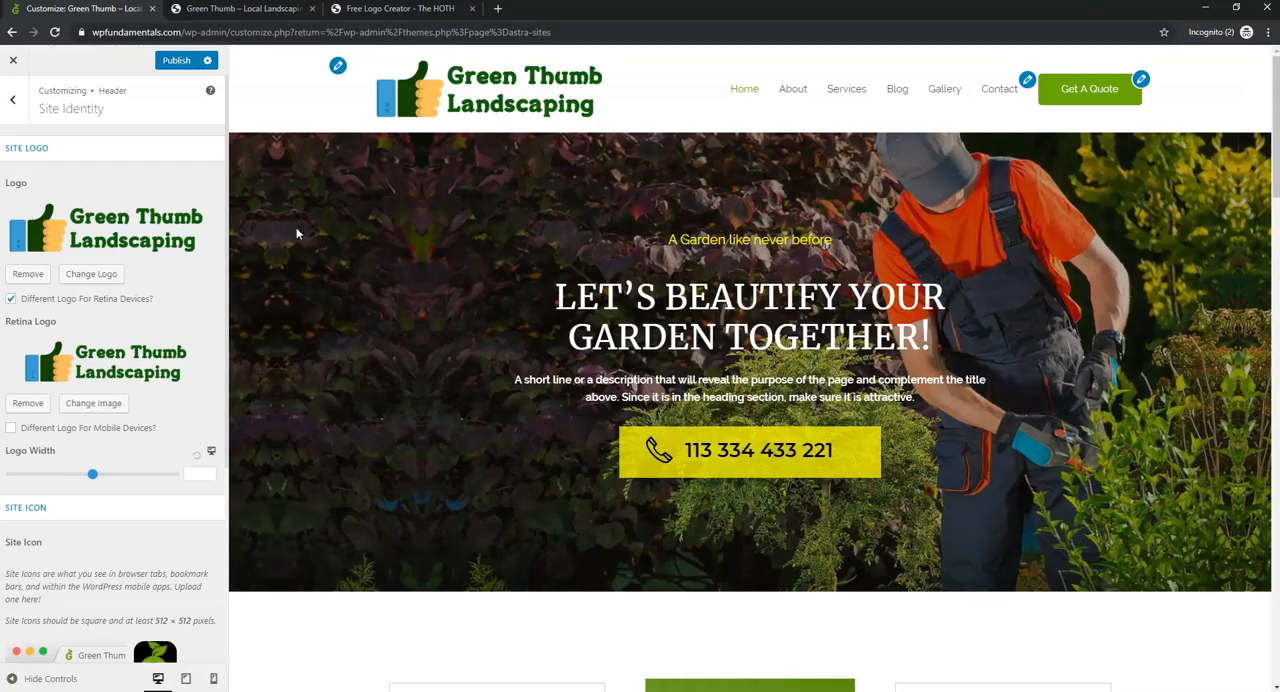
scroll(148, 460, "down", 2)
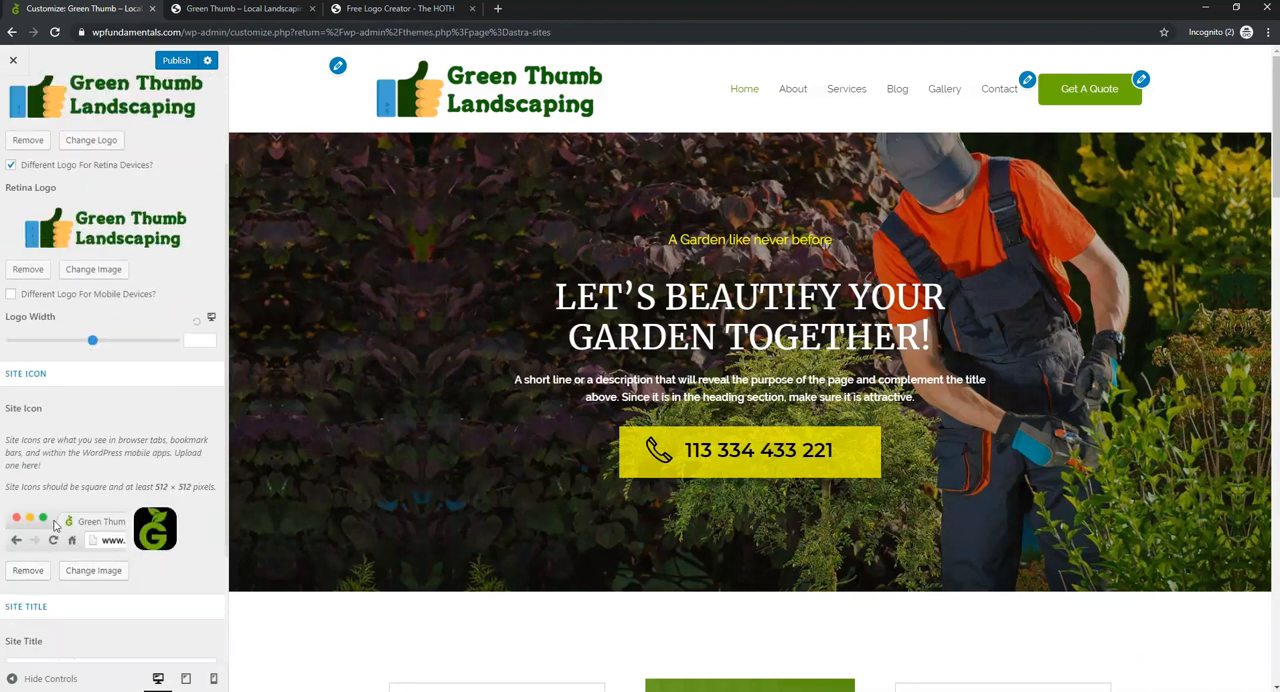
left_click(174, 60)
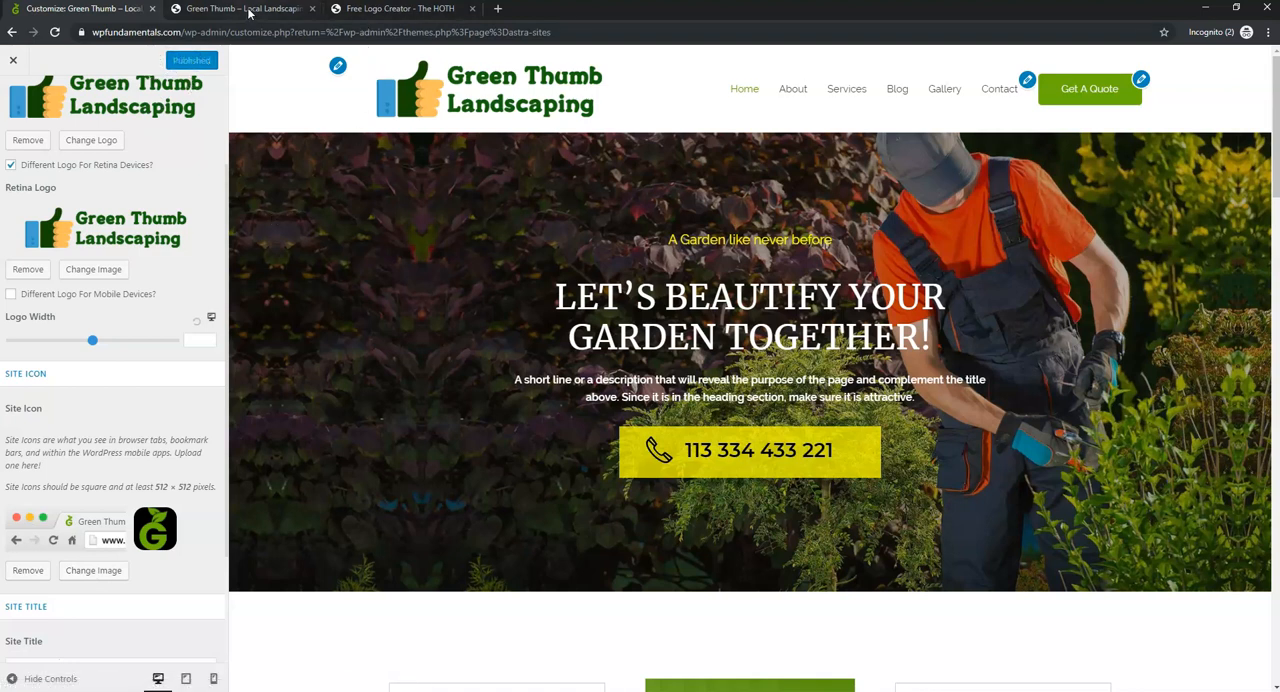
- Close the finished logo creator page and reload the live homepage to check its logo and browser icon
left_click(441, 12)
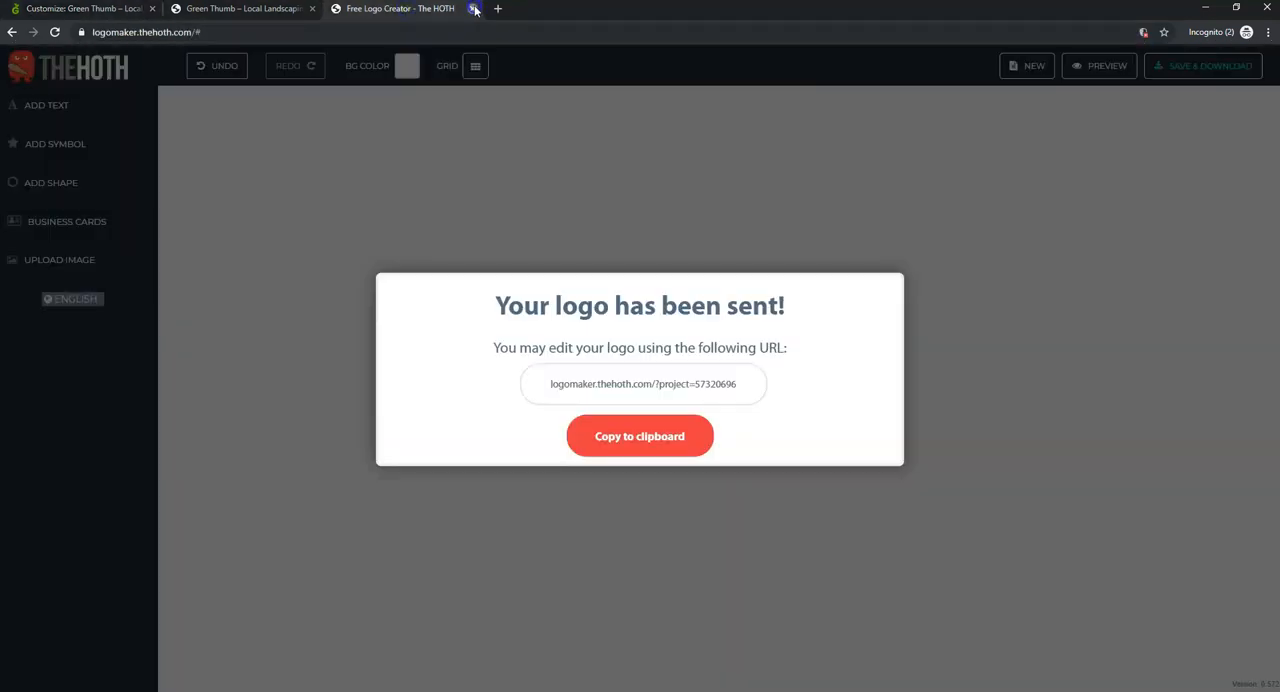
left_click(473, 8)
left_click(700, 109)
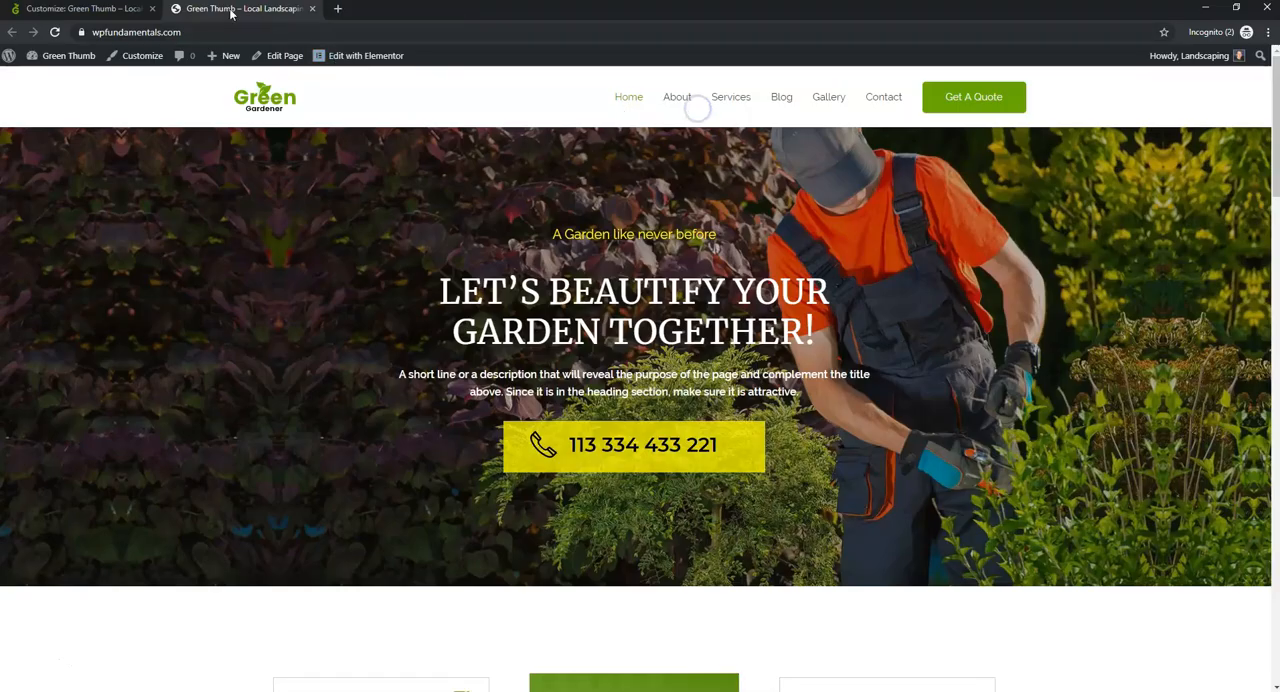
left_click(55, 32)
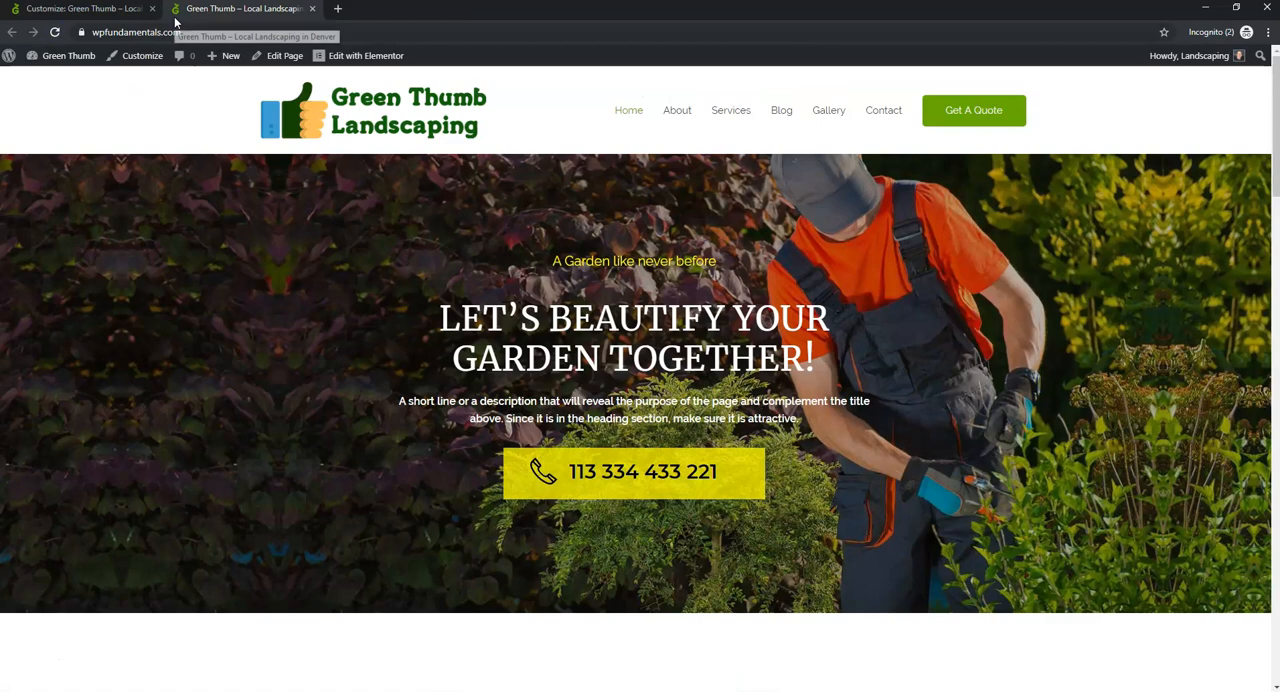
left_click(105, 9)
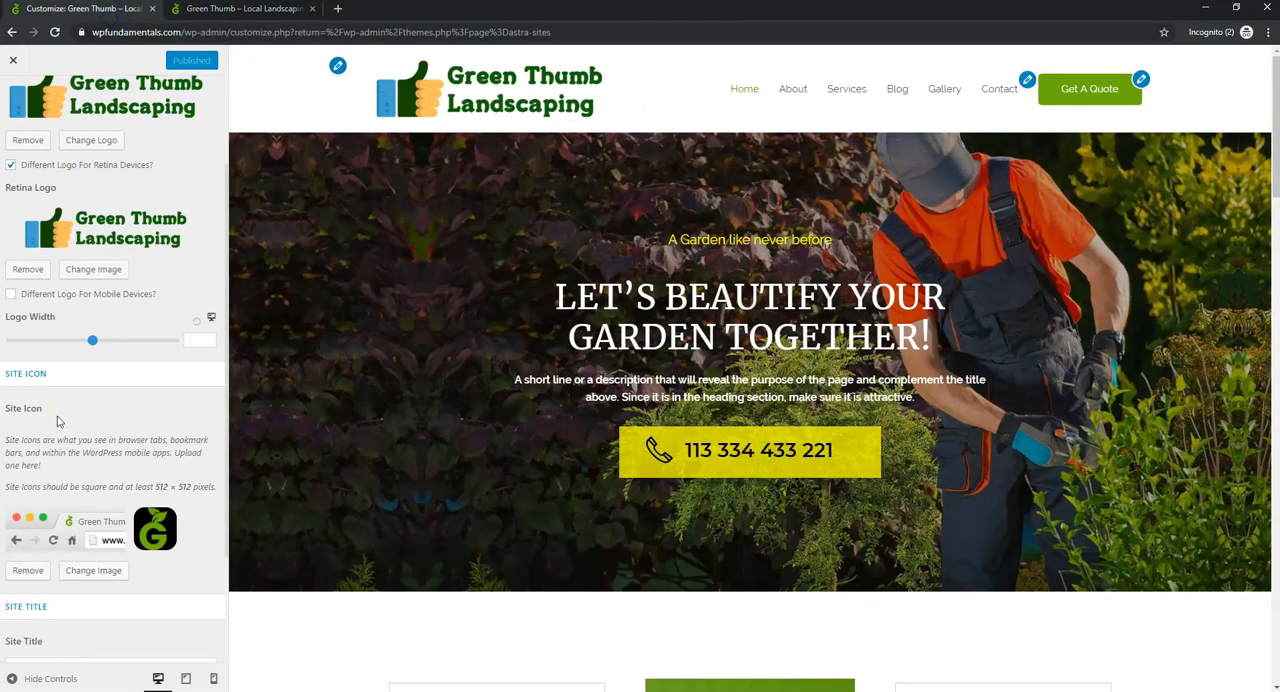
left_click(240, 9)
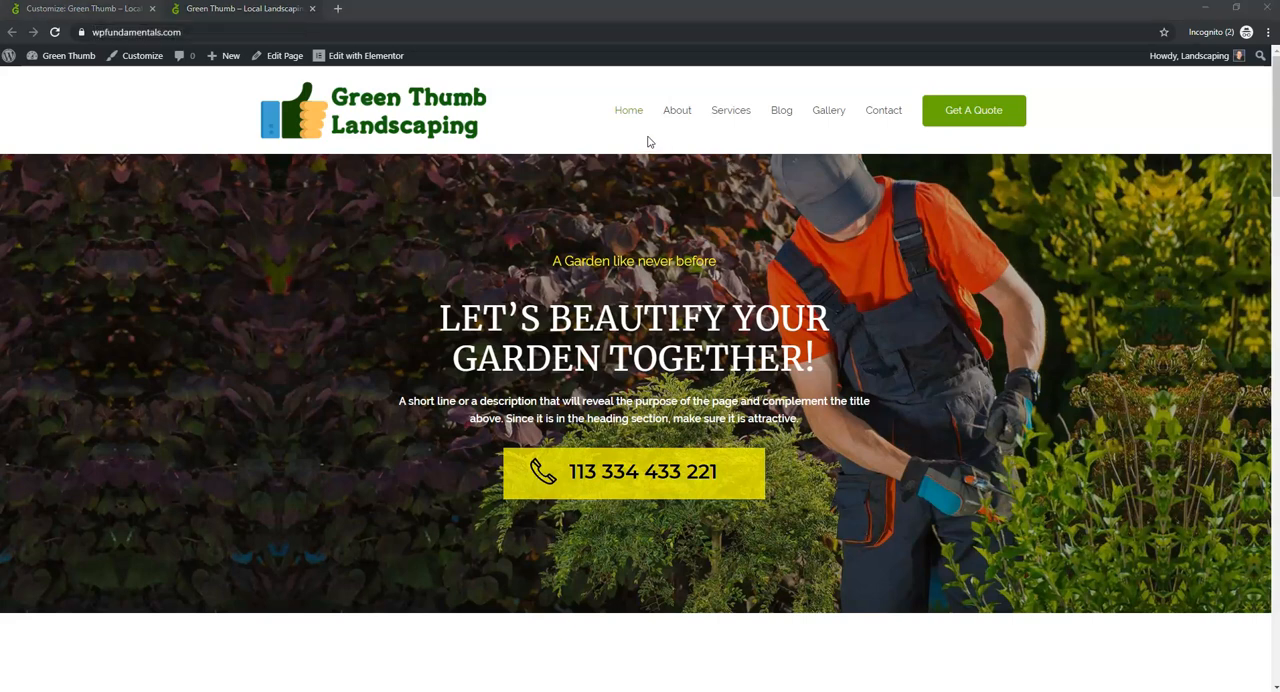
- Close the Customizer and open the menu editor for the site's Primary menu
left_click(66, 10)
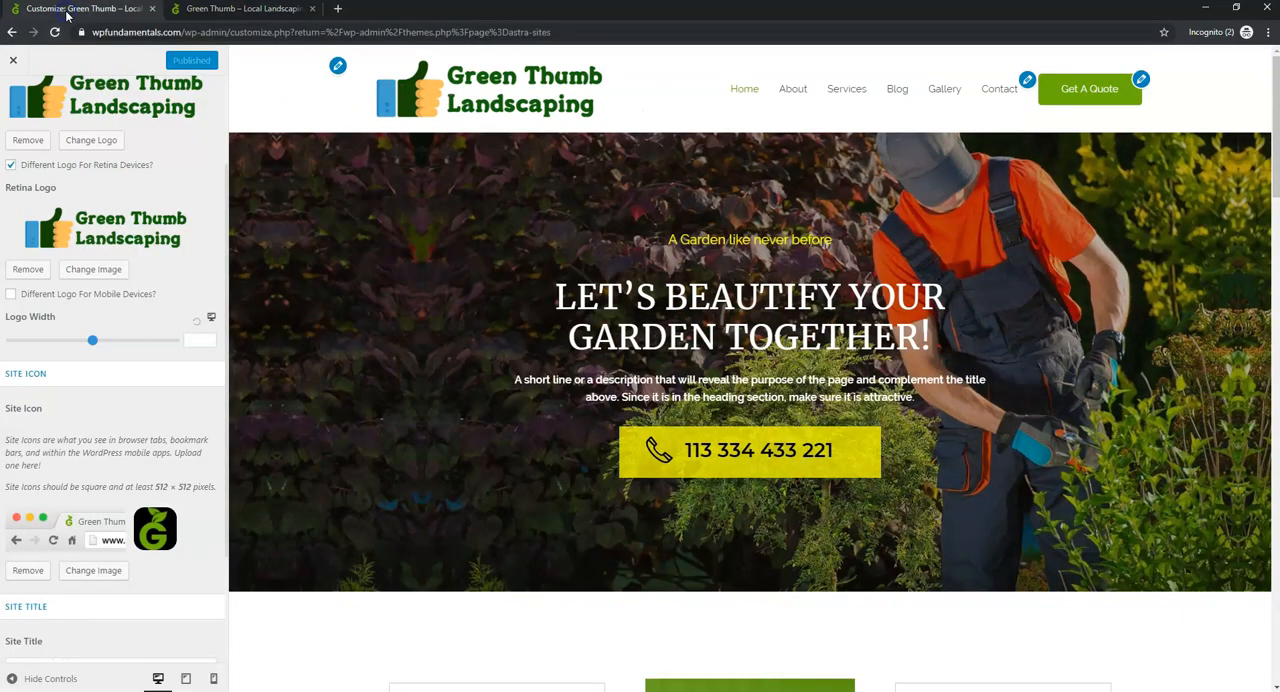
left_click(14, 63)
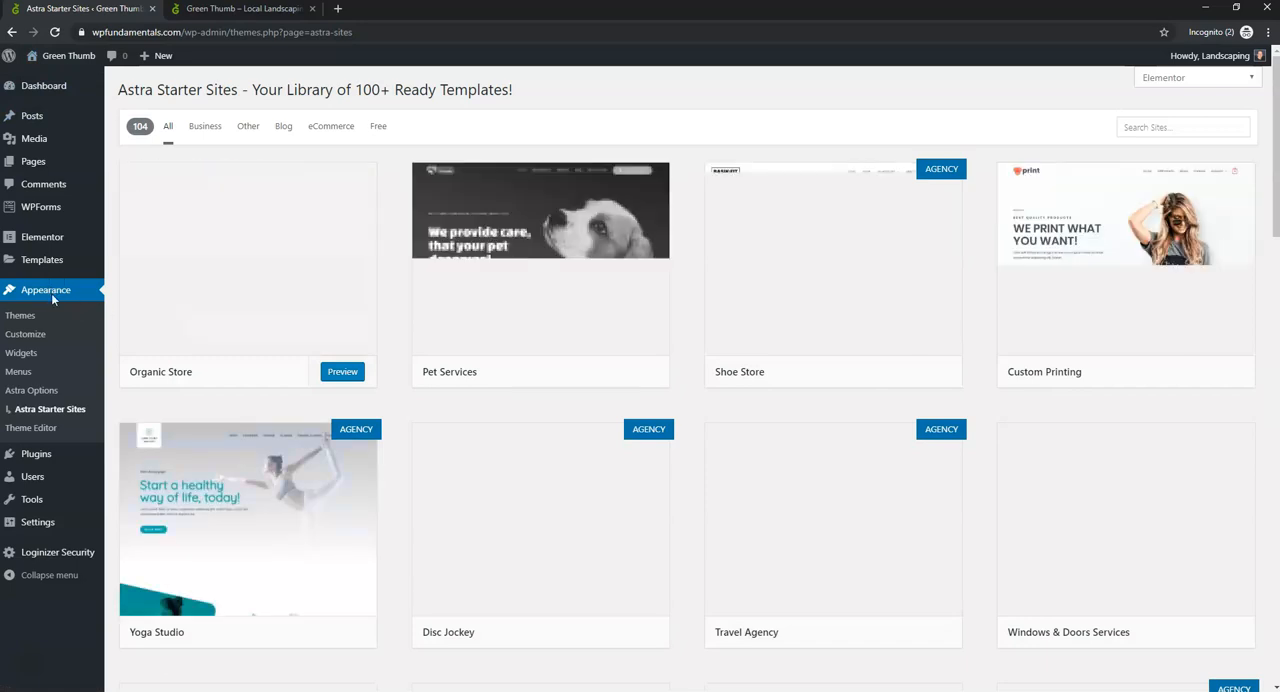
left_click(20, 372)
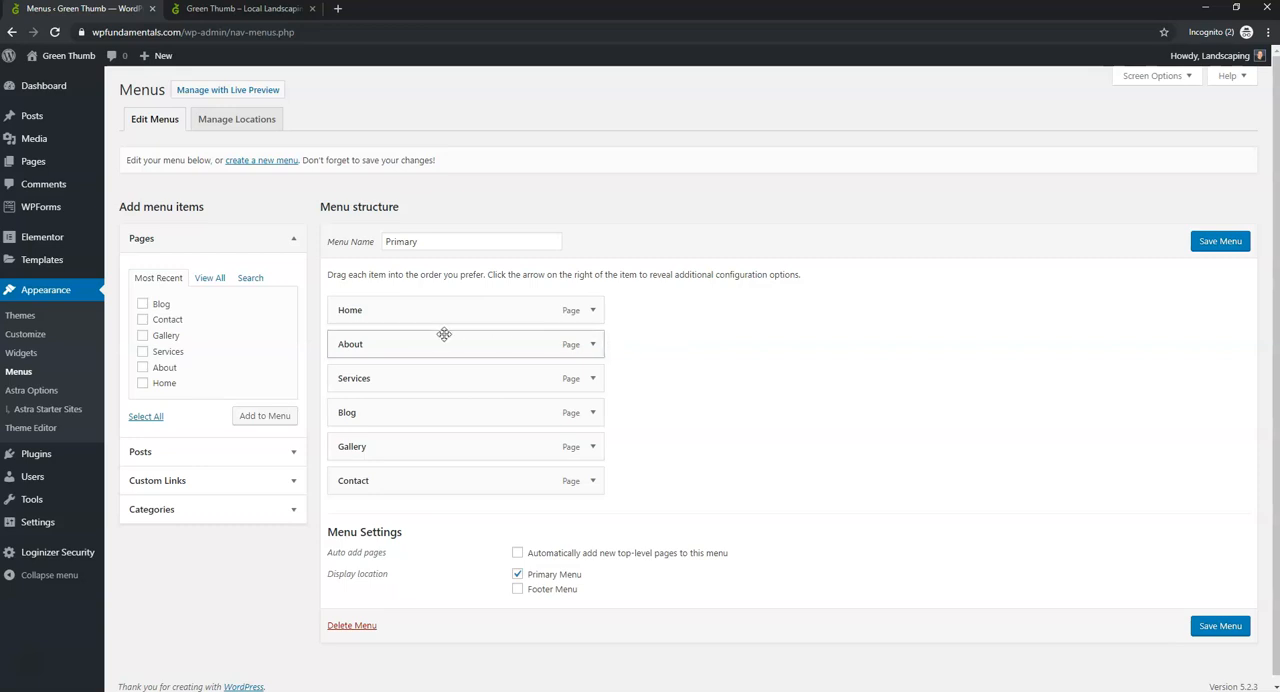
- Remove the Blog and Gallery items from the Primary menu and save the menu
left_click(593, 414)
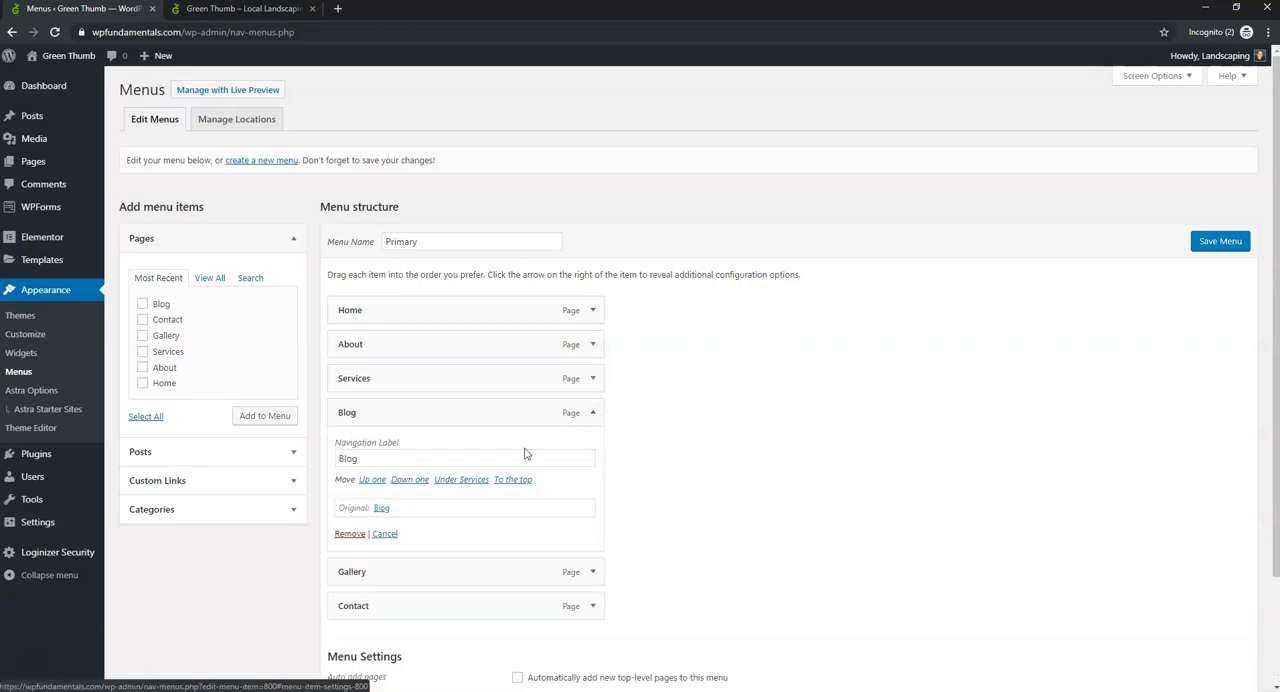
left_click(353, 531)
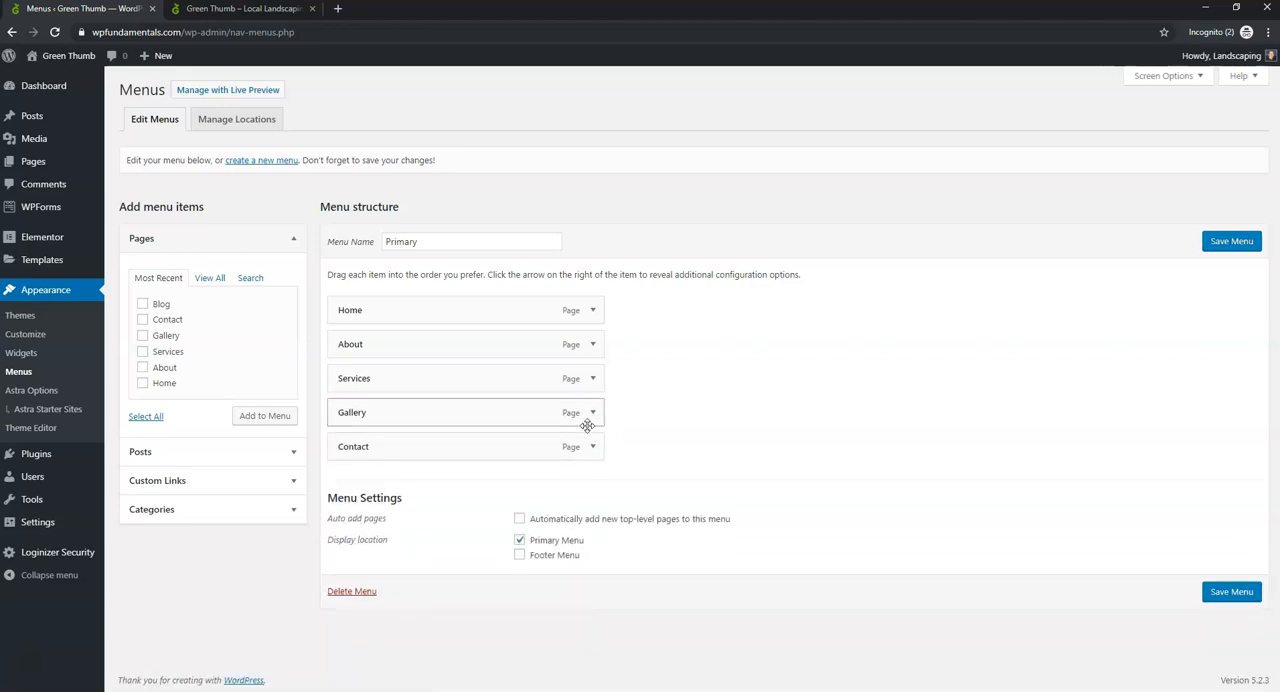
left_click(593, 414)
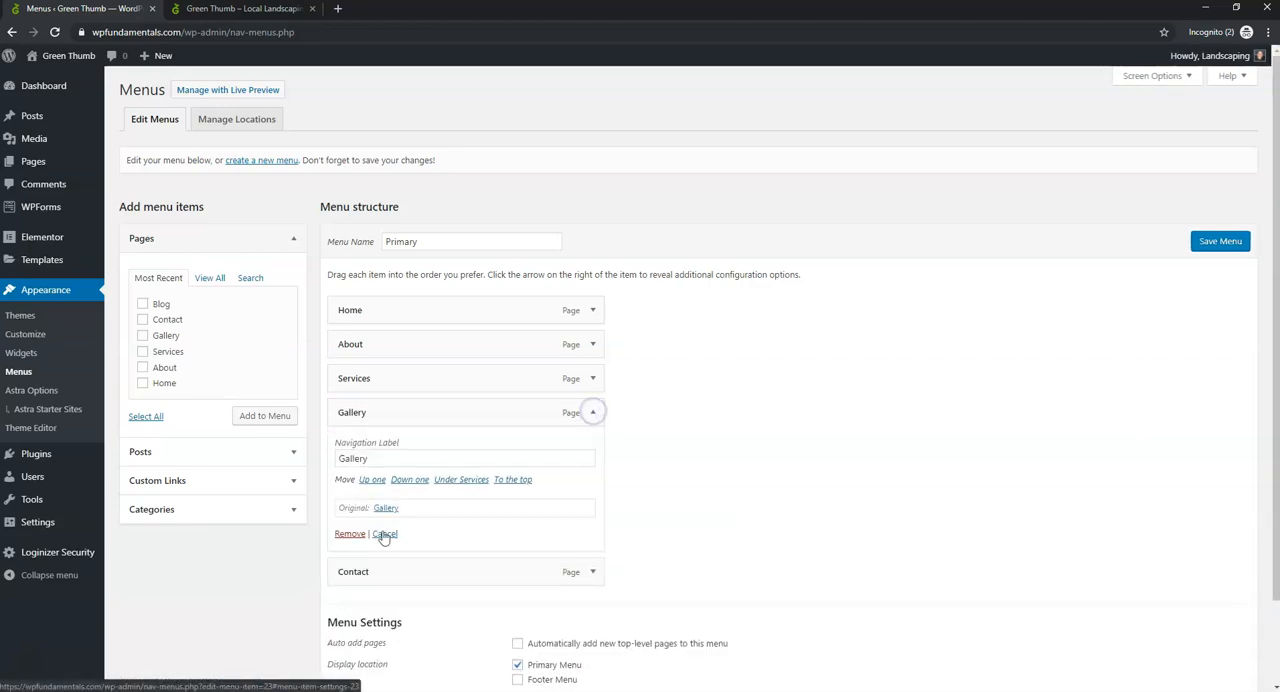
left_click(349, 533)
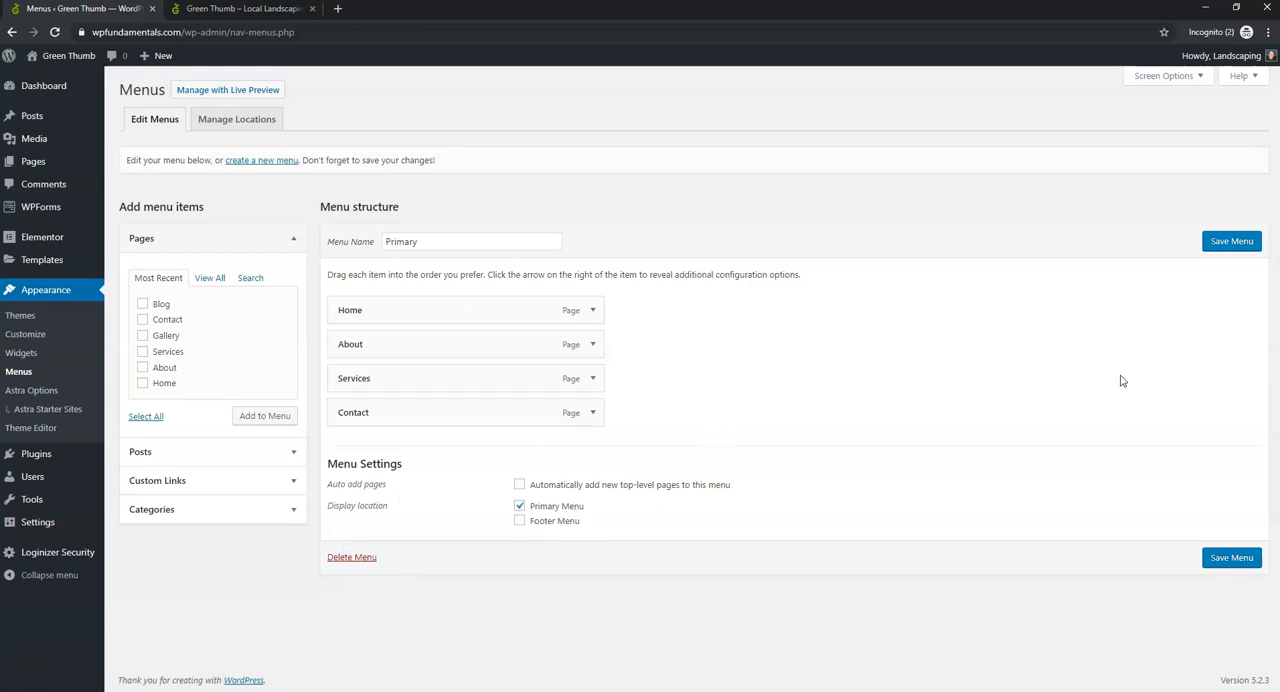
left_click(1208, 558)
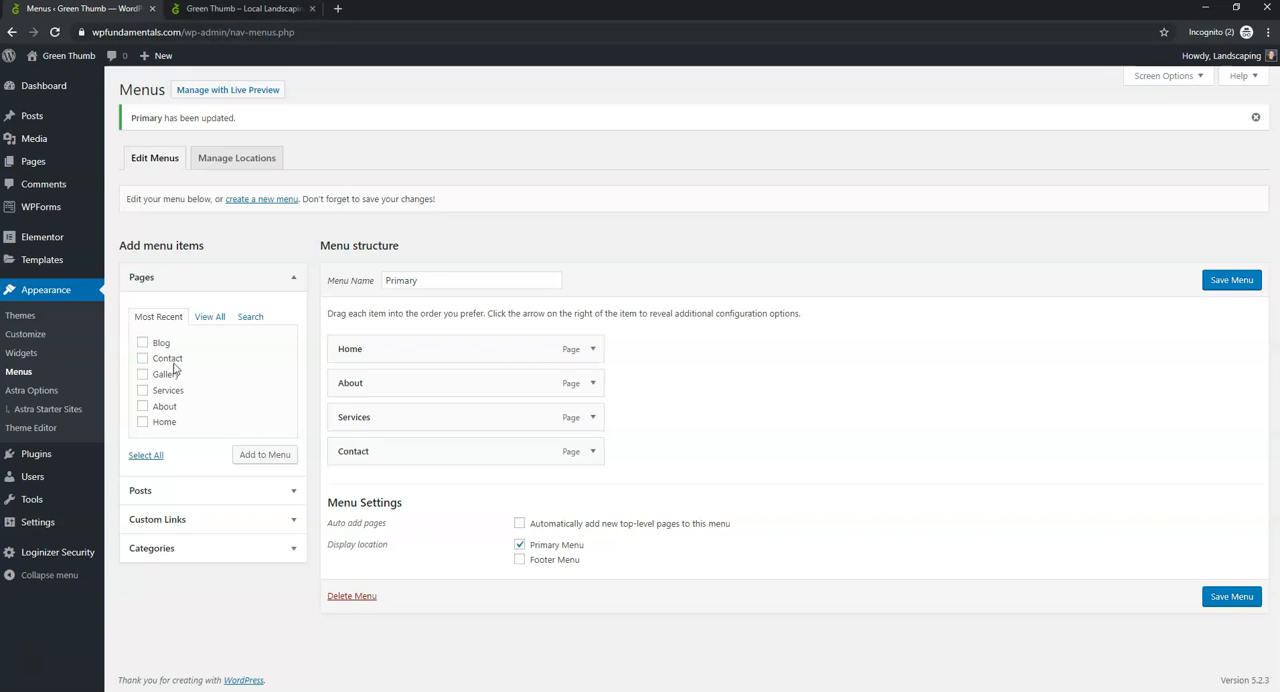
- Add the Blog page to the Primary menu as a sub-item of About and save the menu
left_click(142, 343)
left_click(257, 460)
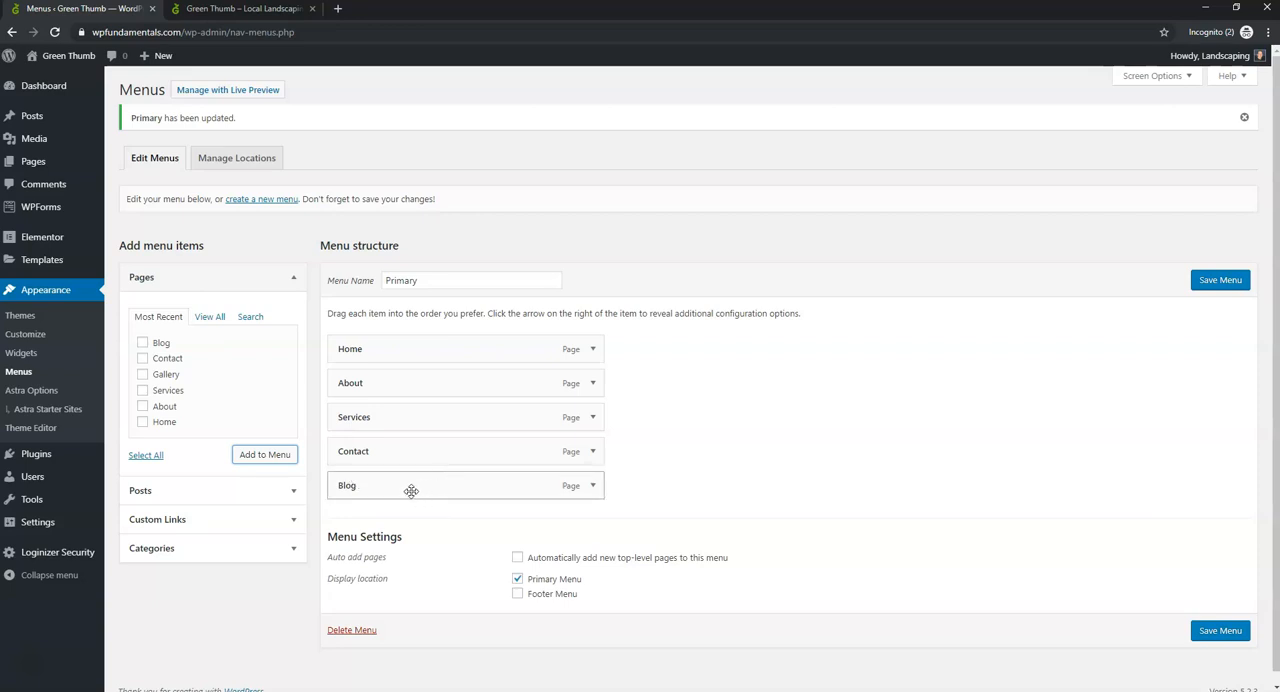
left_click_drag(411, 491, 431, 417)
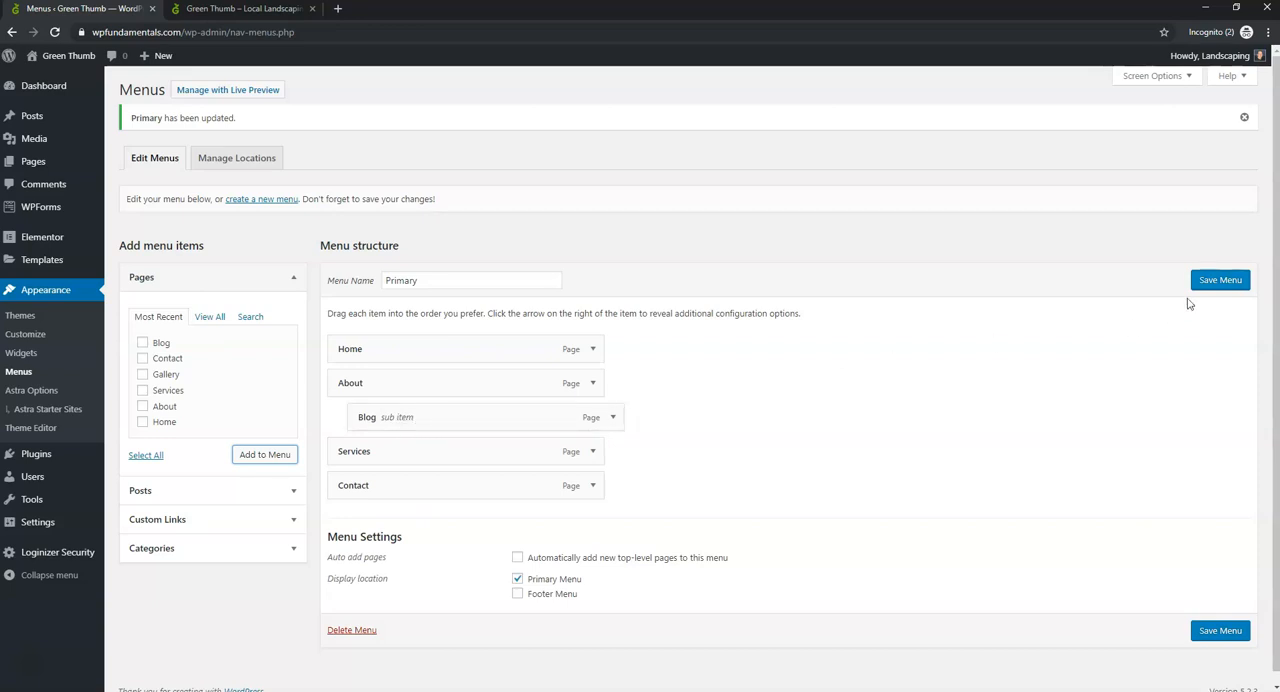
left_click(1205, 285)
- Reload the live site, follow the Blog link under About to test it, and return to the homepage
left_click(245, 8)
left_click(56, 32)
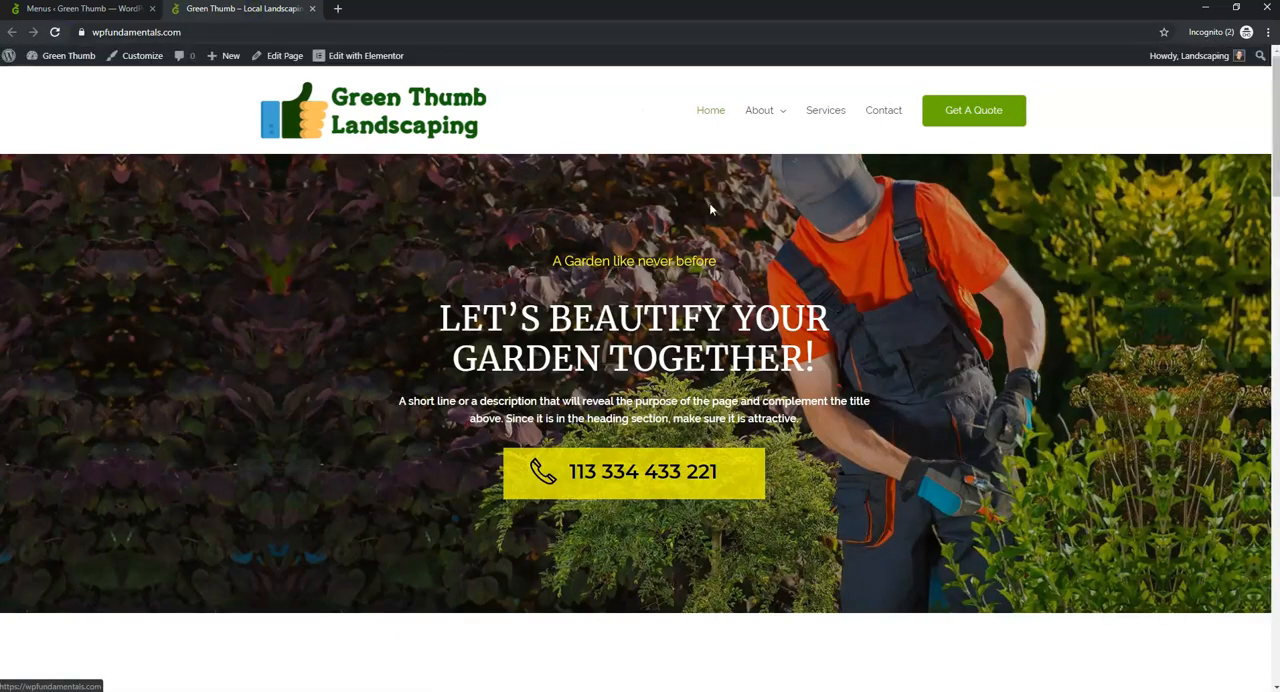
mouse_move(771, 118)
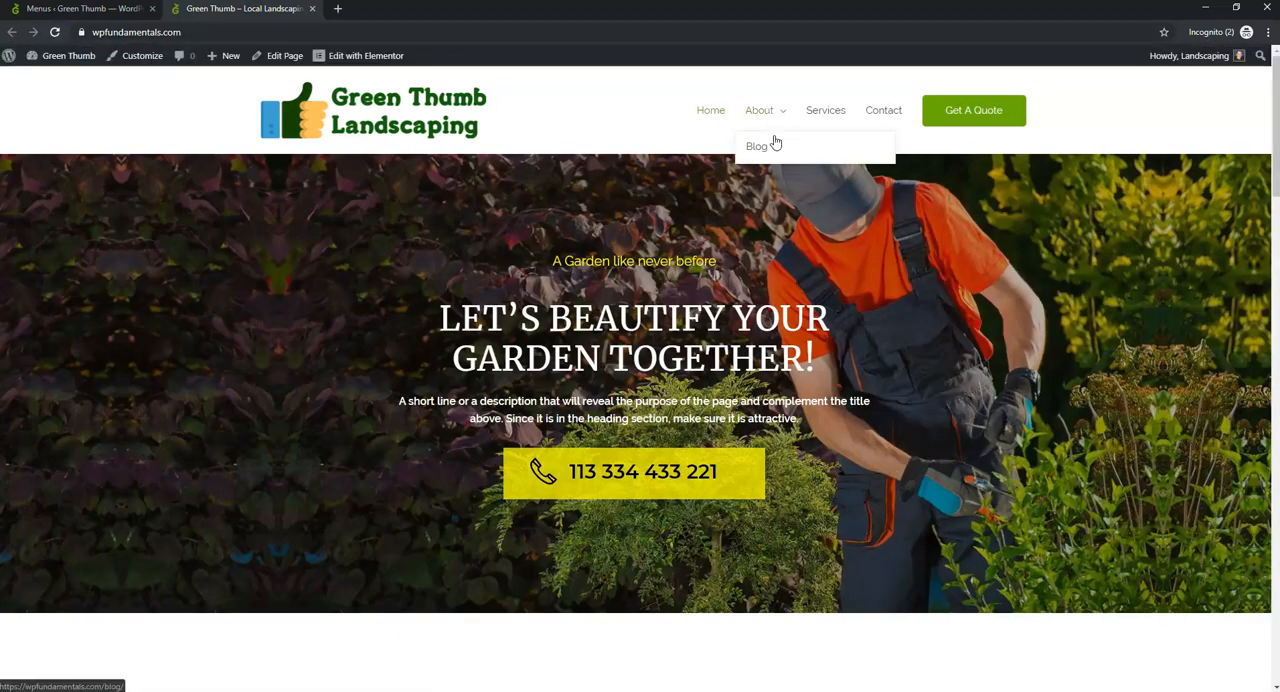
left_click(760, 148)
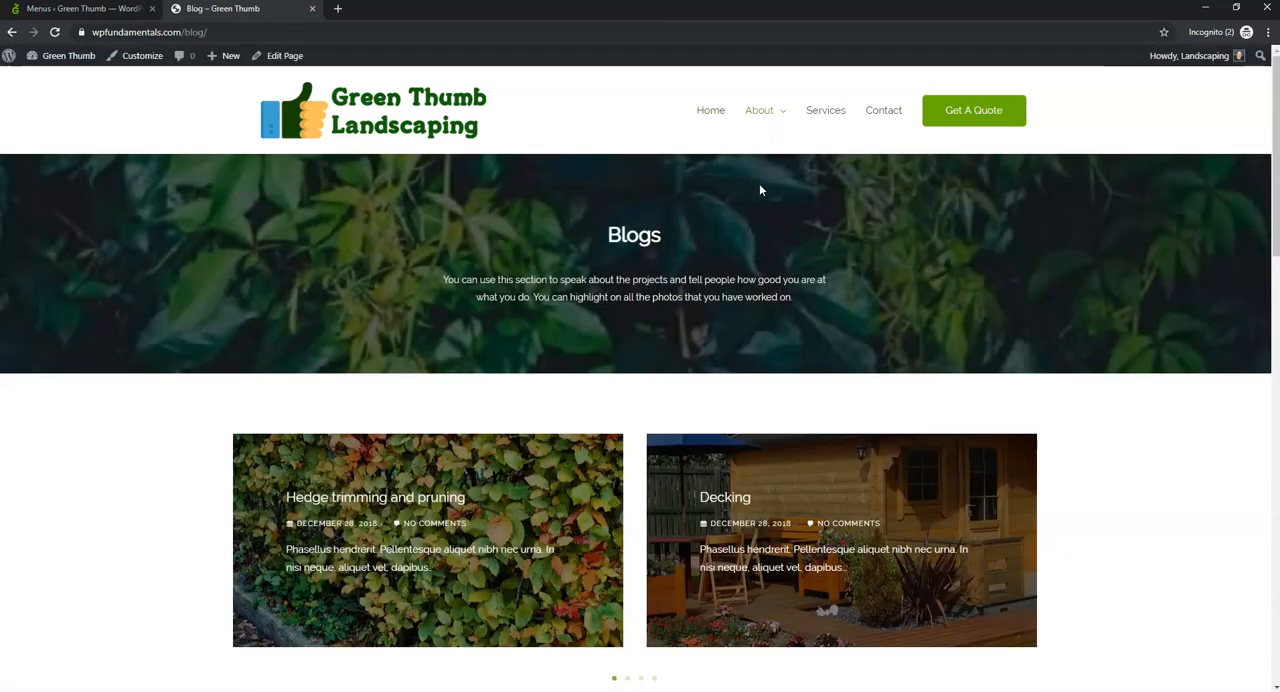
left_click(708, 112)
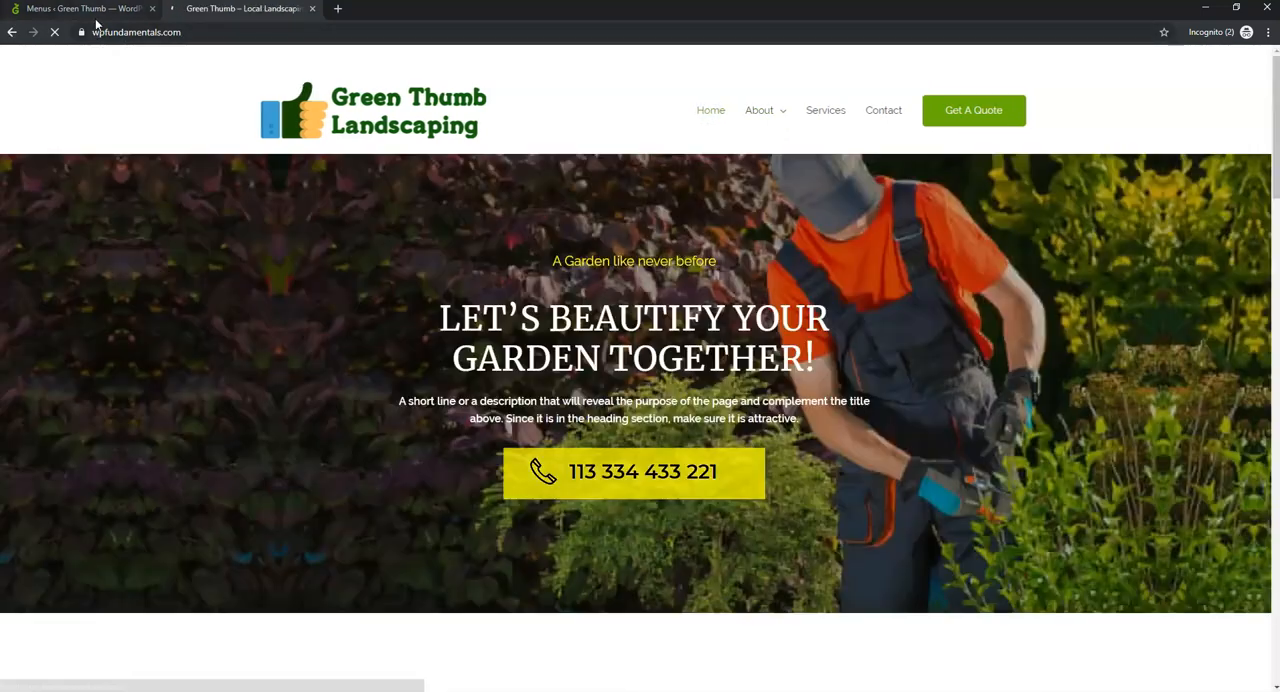
- Remove the Blog sub-item under About from the Primary menu and save the menu
left_click(90, 9)
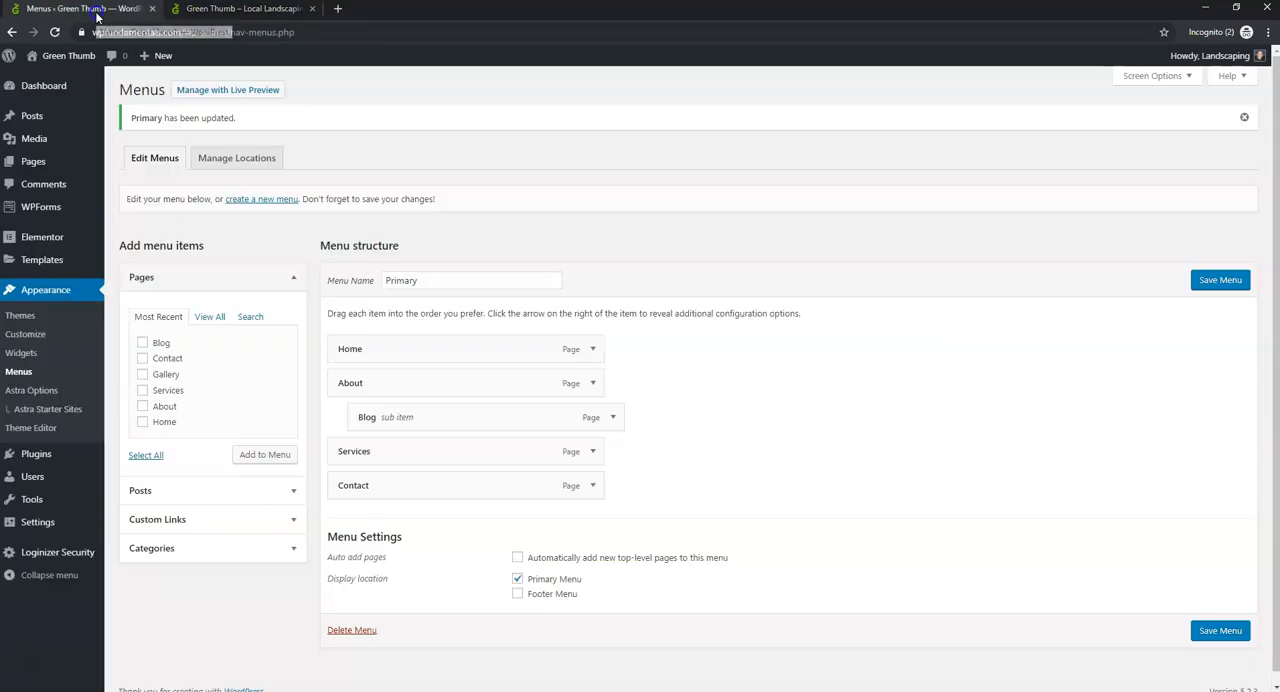
left_click(614, 418)
left_click(368, 538)
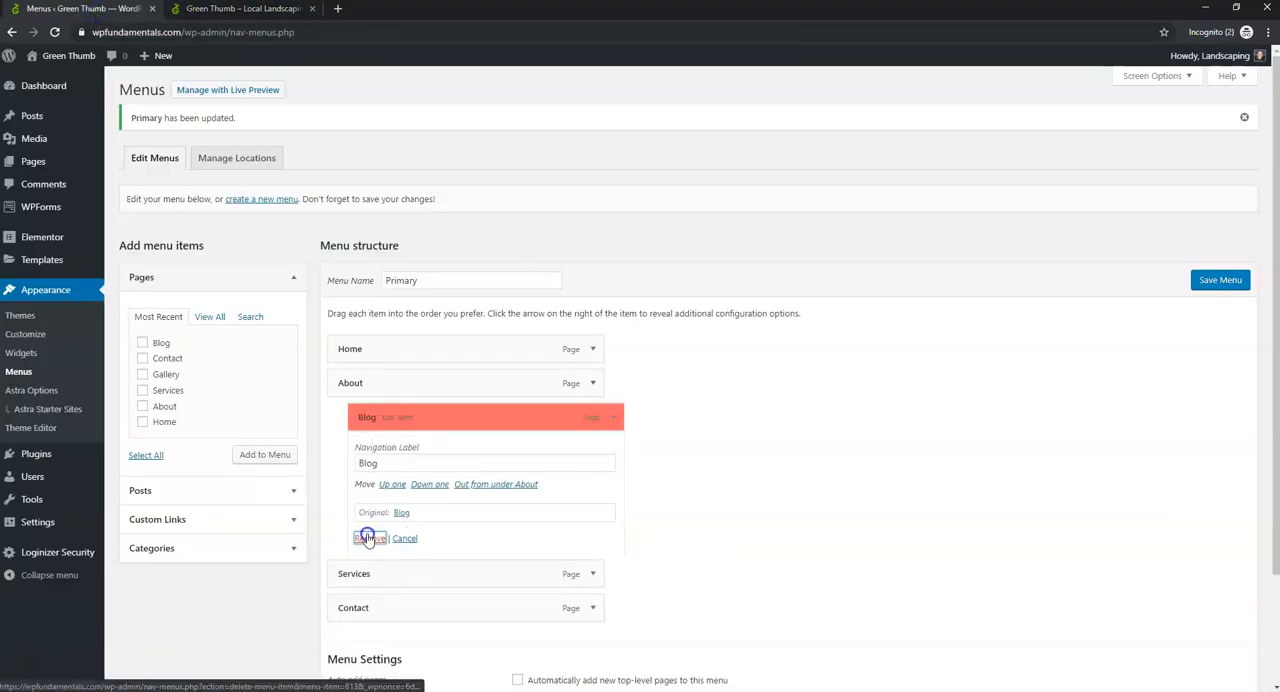
left_click(1222, 596)
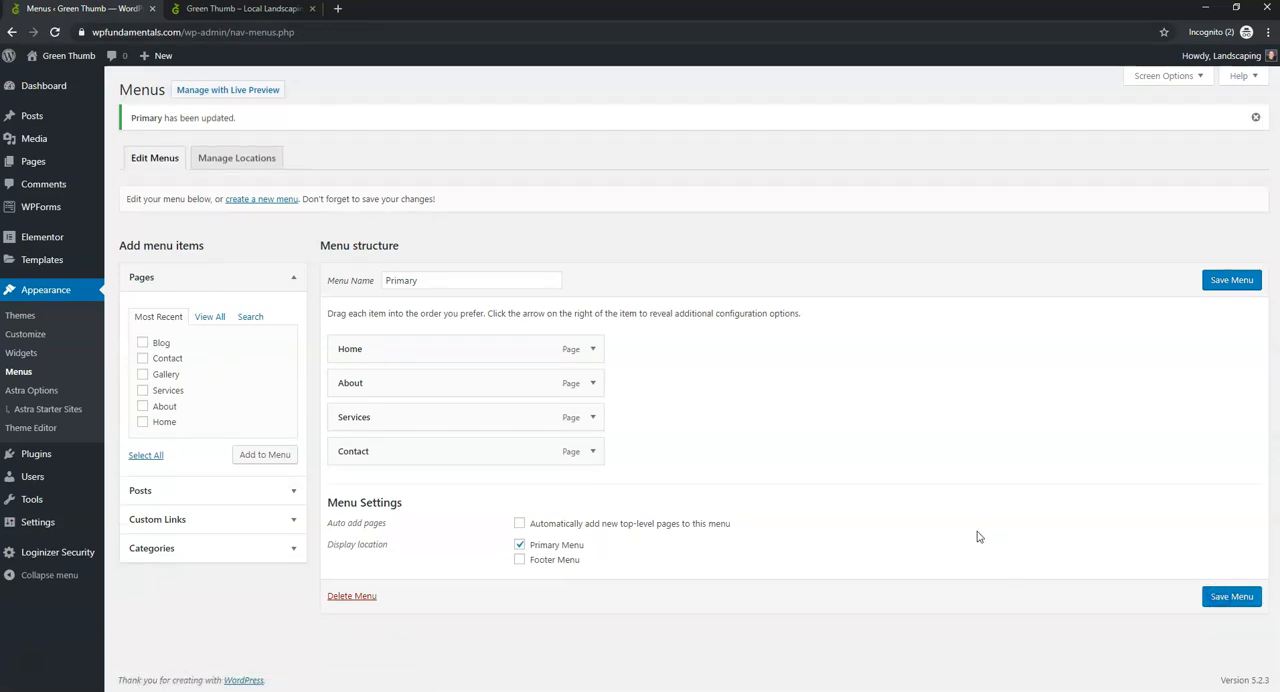
- Move the Blog and Gallery pages to the trash with one bulk action
left_click(59, 170)
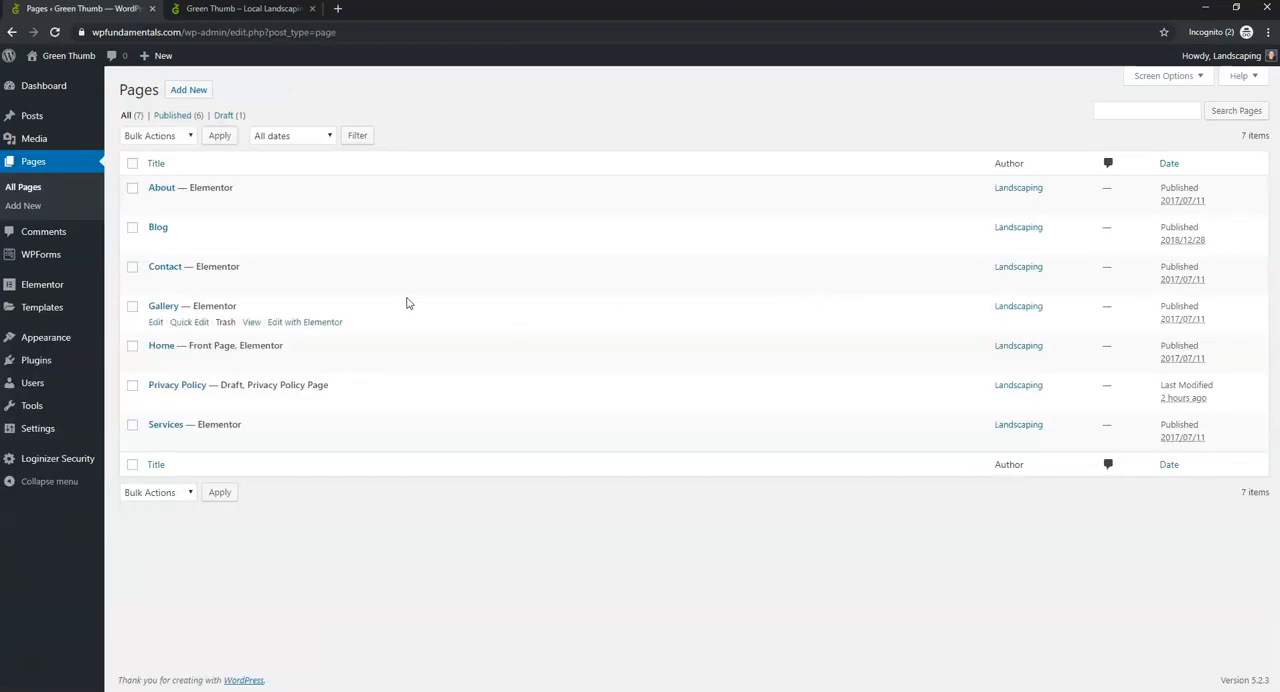
left_click(132, 229)
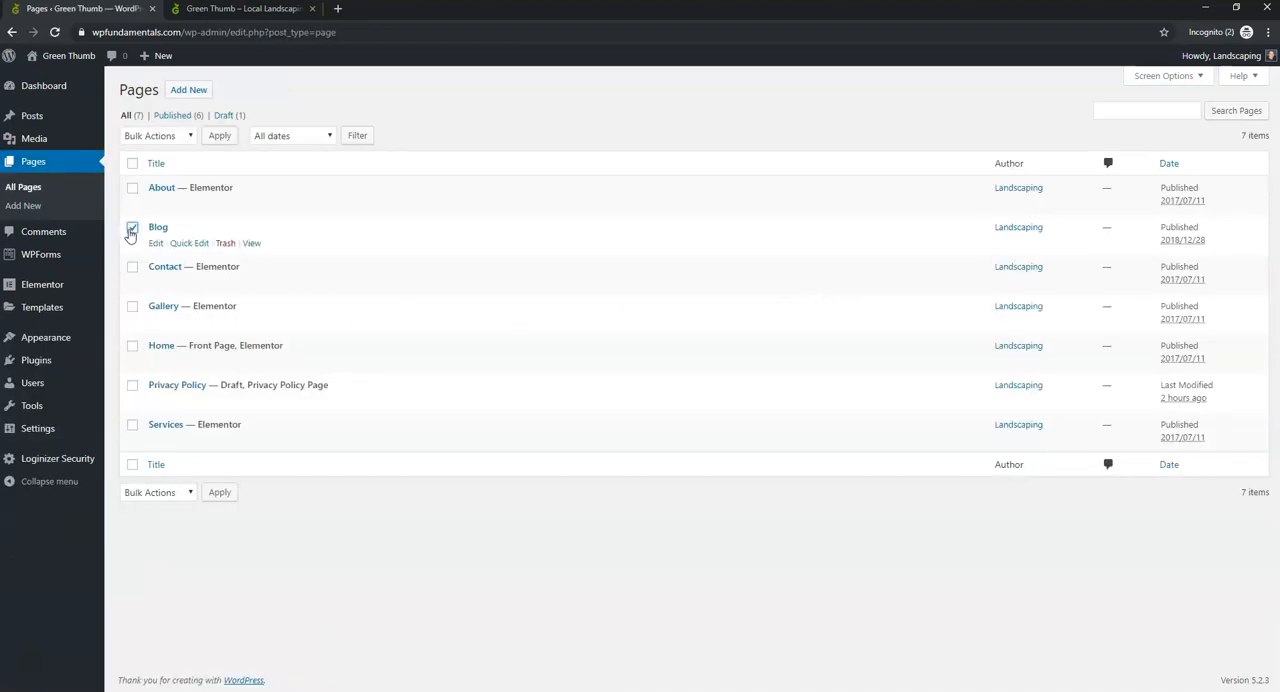
left_click(132, 306)
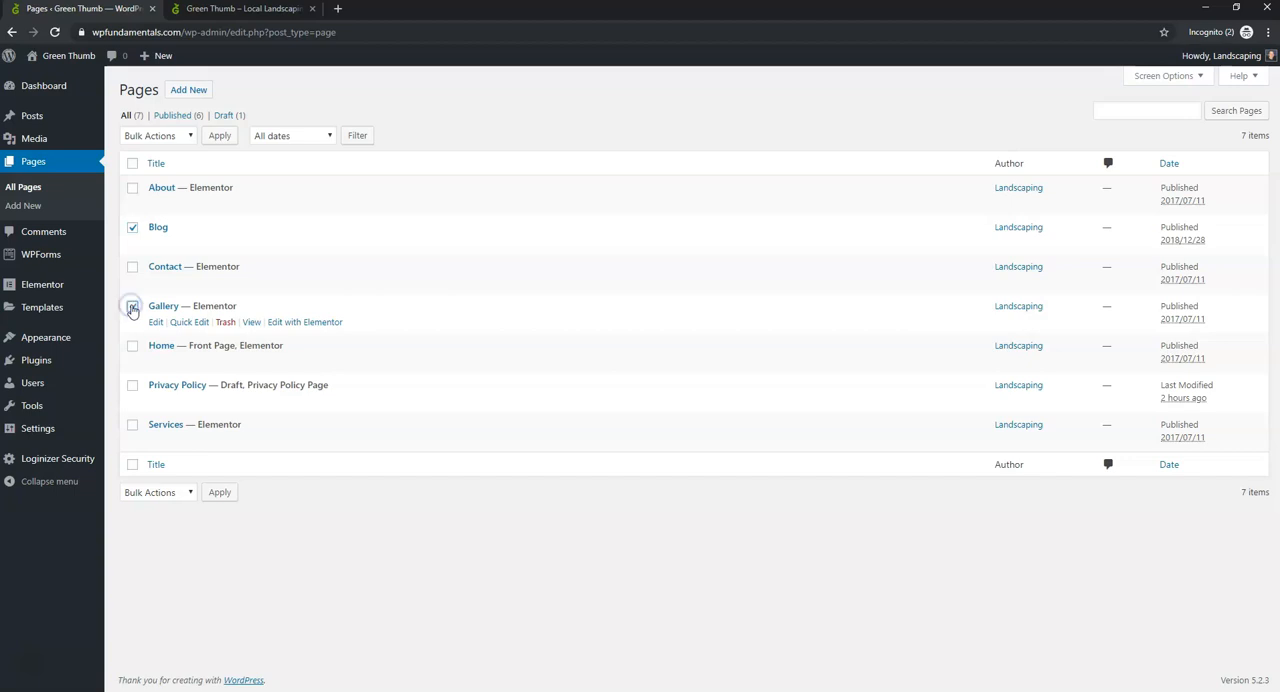
left_click(170, 138)
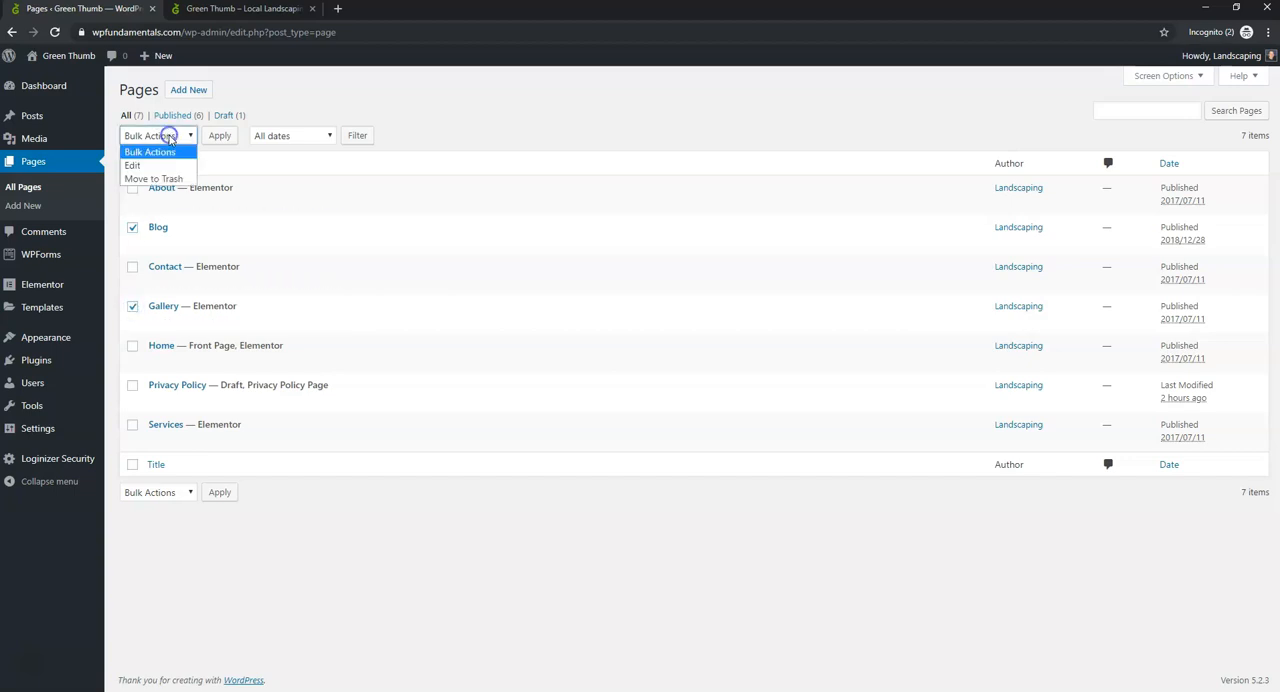
left_click(167, 177)
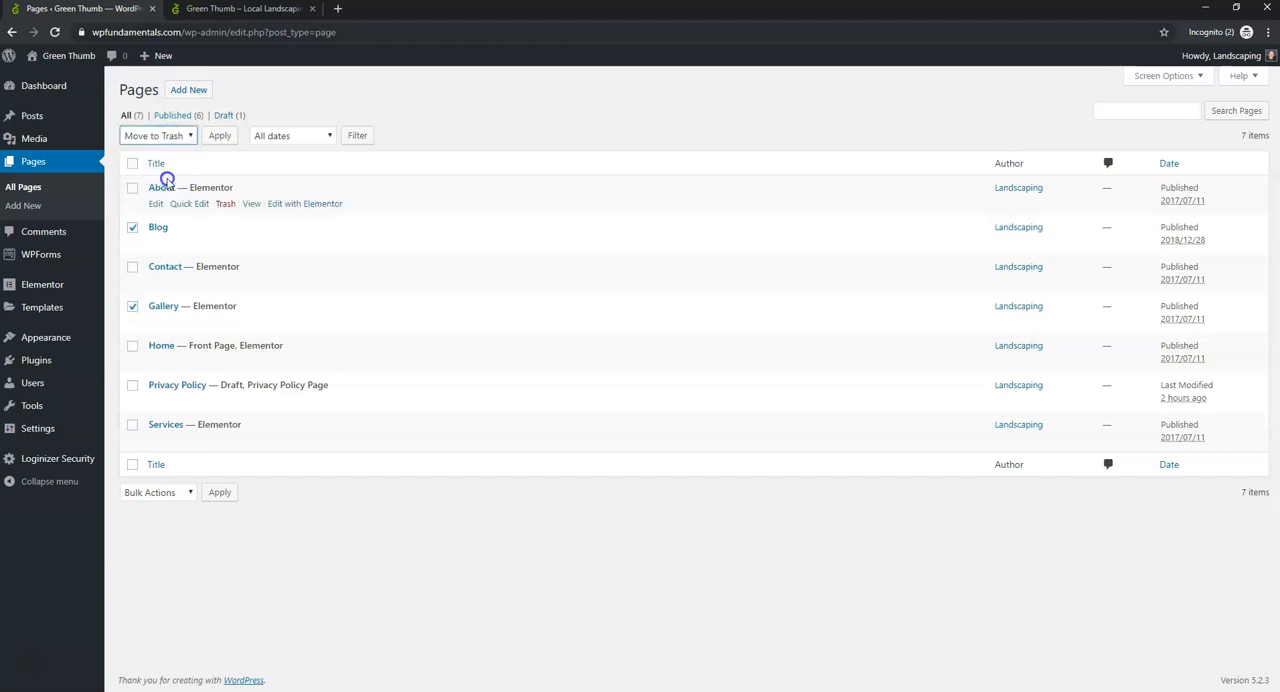
left_click(219, 136)
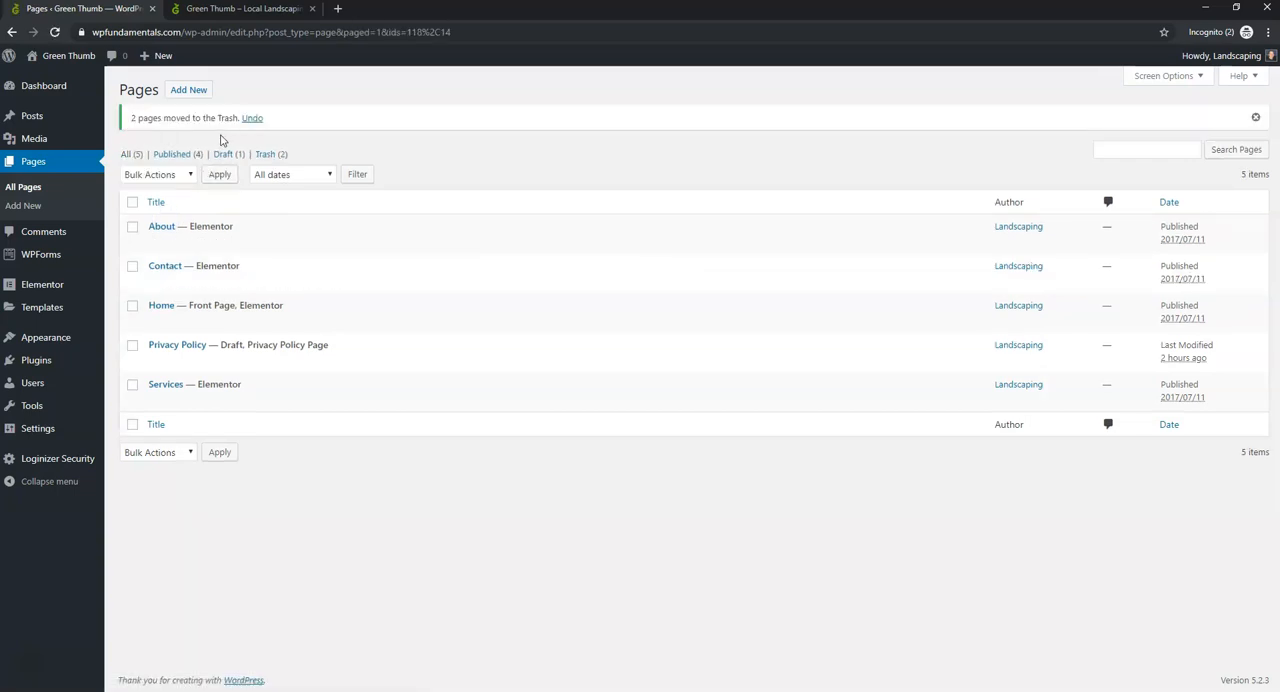
- Permanently delete the Blog and Gallery pages from the trash
left_click(268, 155)
left_click(132, 166)
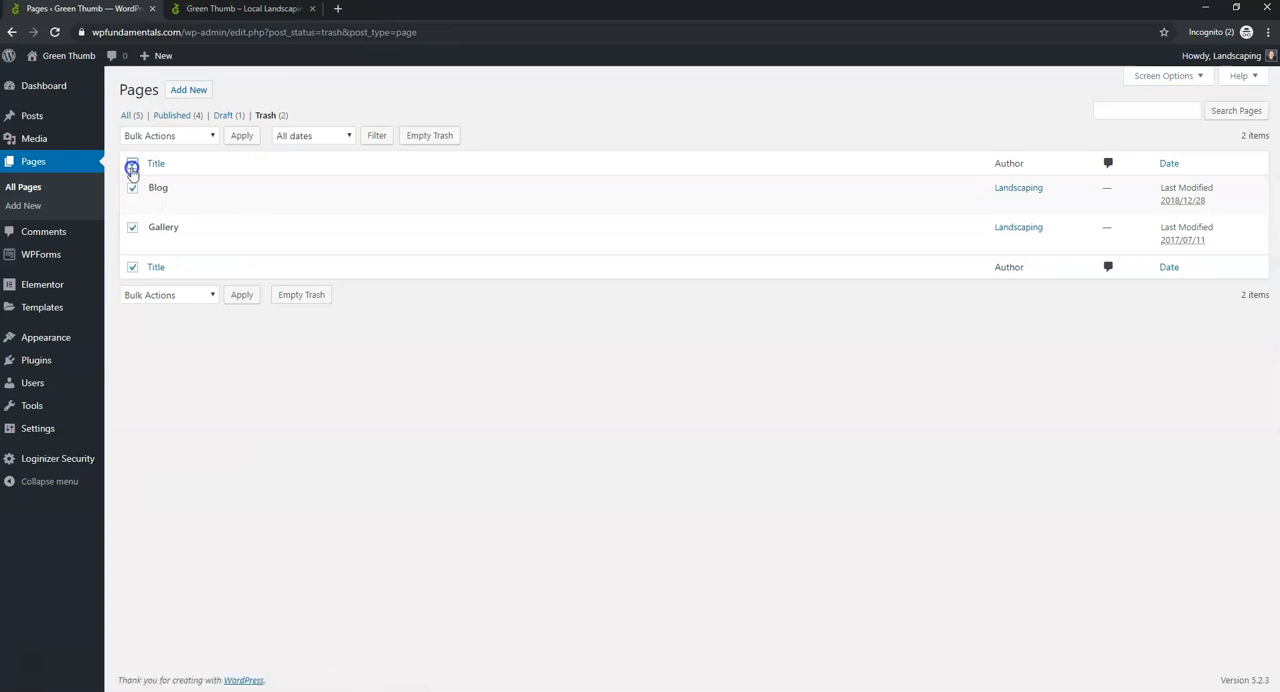
left_click(175, 135)
left_click(172, 174)
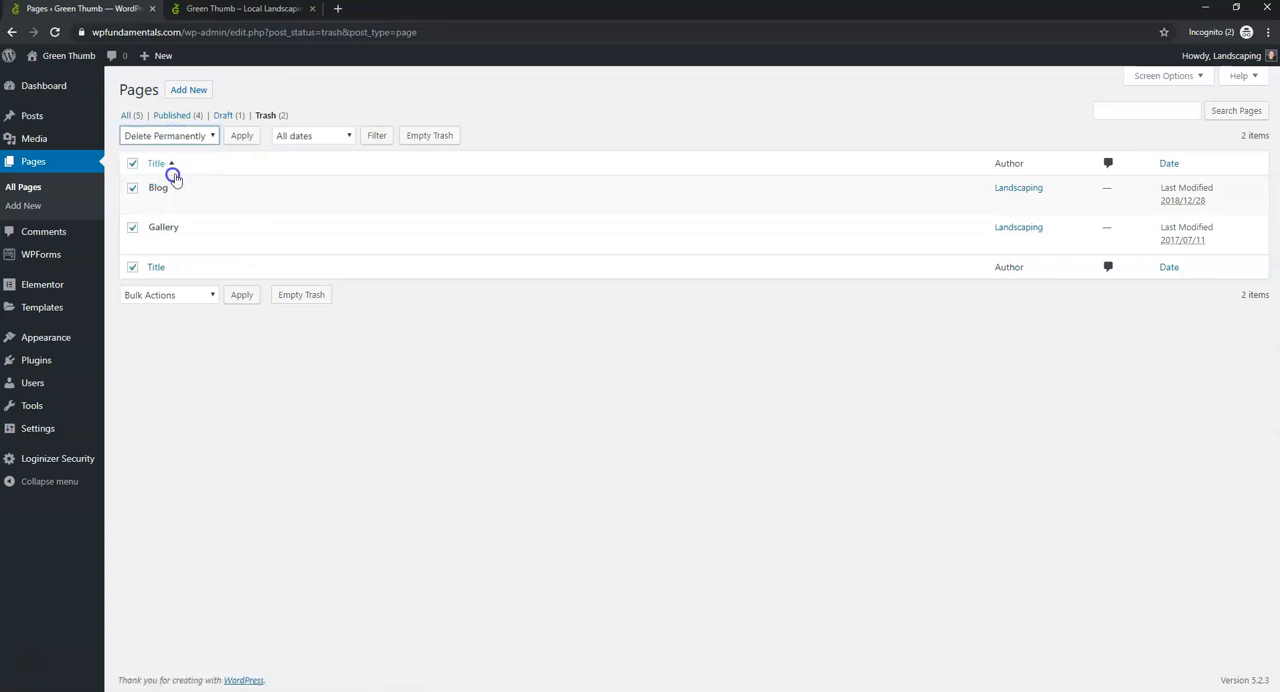
left_click(241, 137)
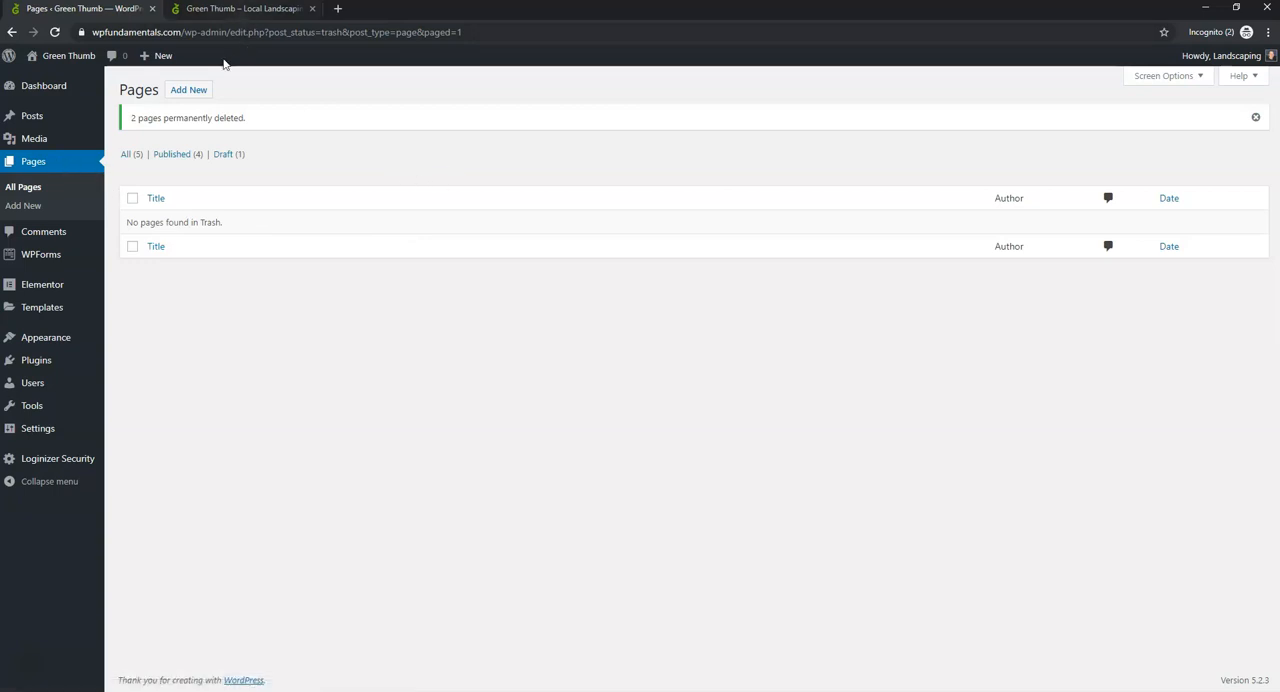
- Start a new page titled "Promotions" and dismiss the block editor's welcome tip
left_click(64, 161)
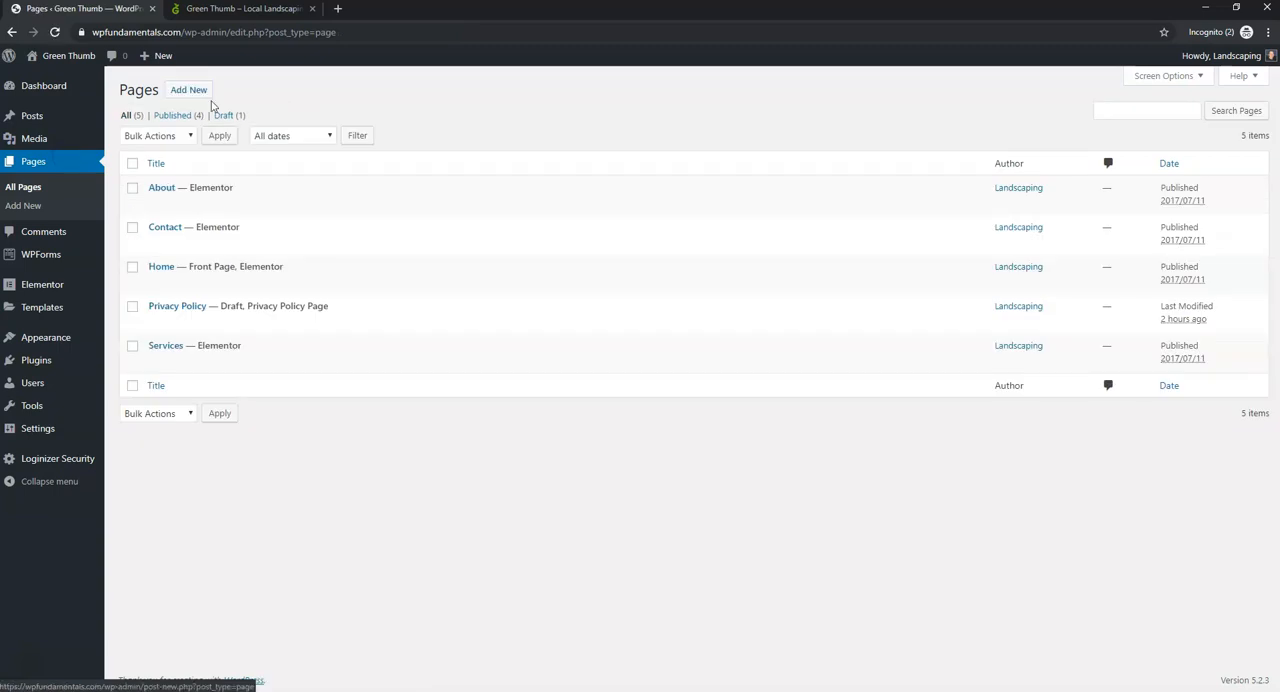
left_click(189, 91)
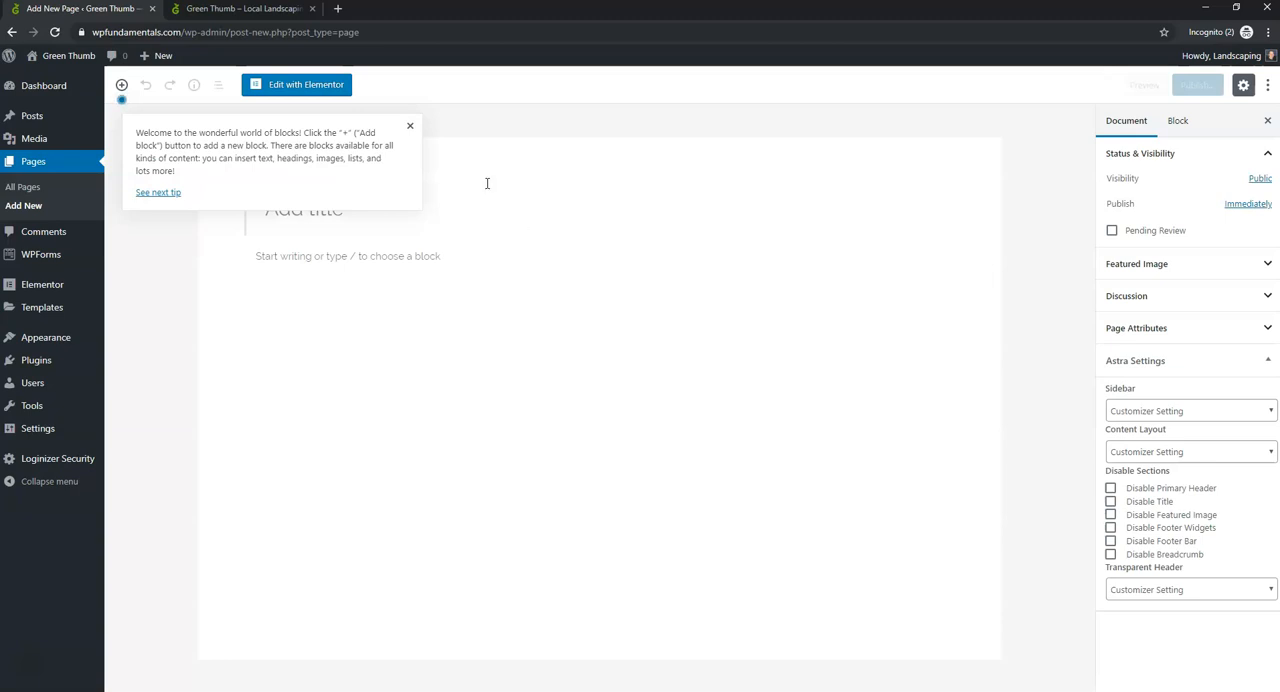
left_click(409, 126)
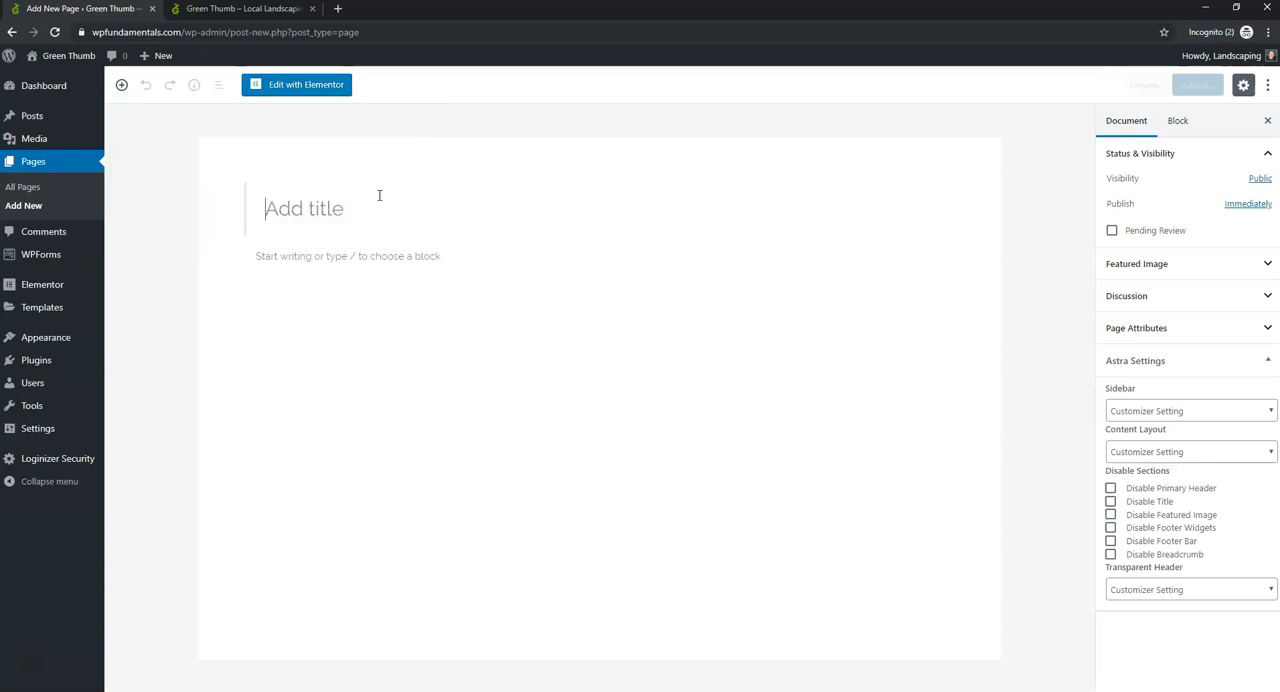
type("Promotions")
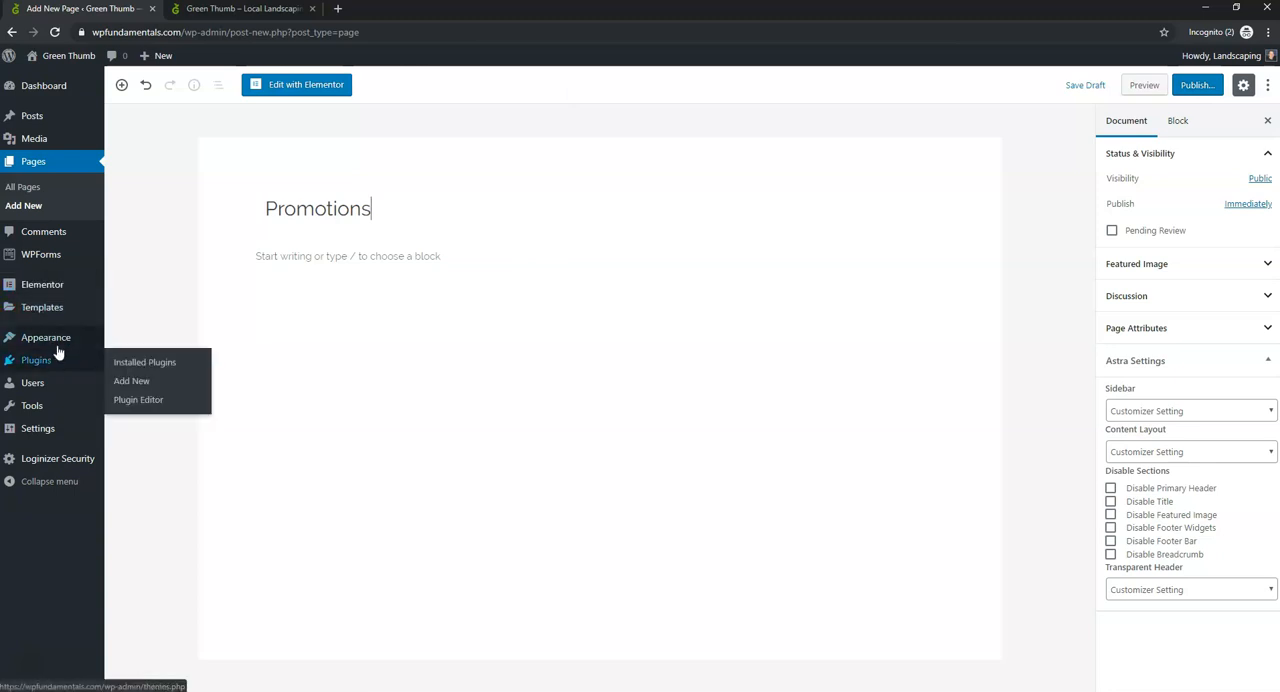
- Leave the unsaved Promotions page for the menu editor and save the Primary menu
mouse_move(58, 341)
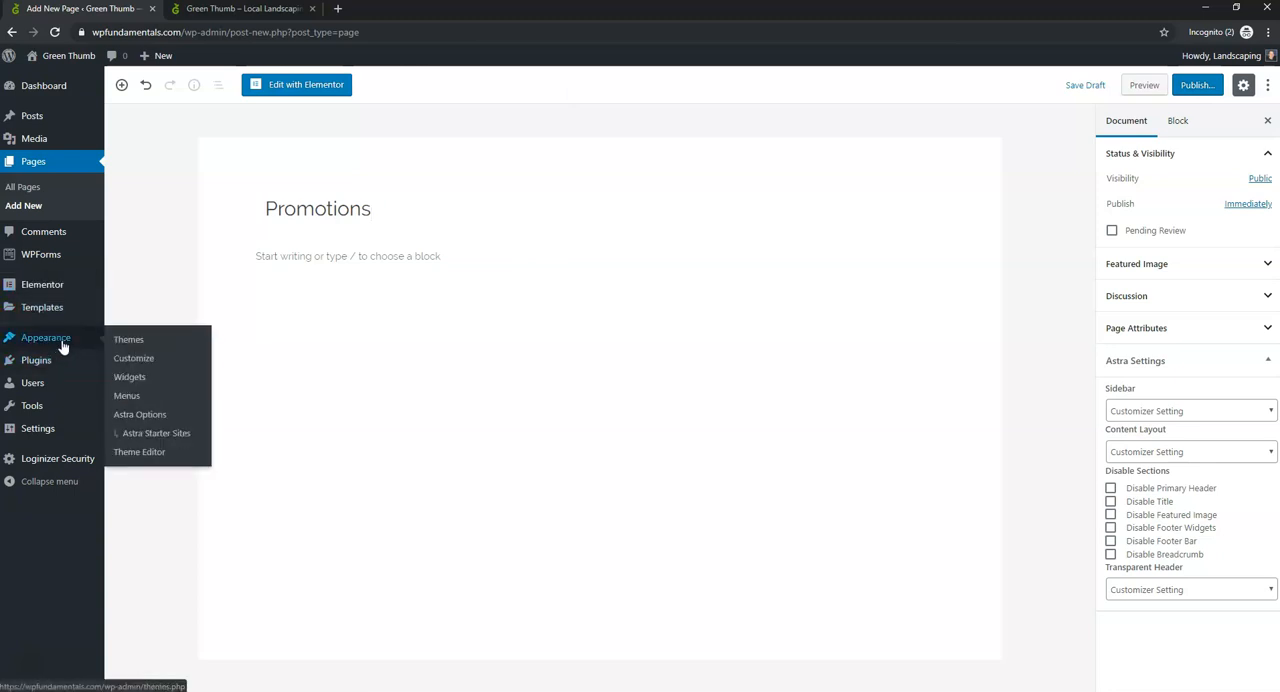
left_click(132, 395)
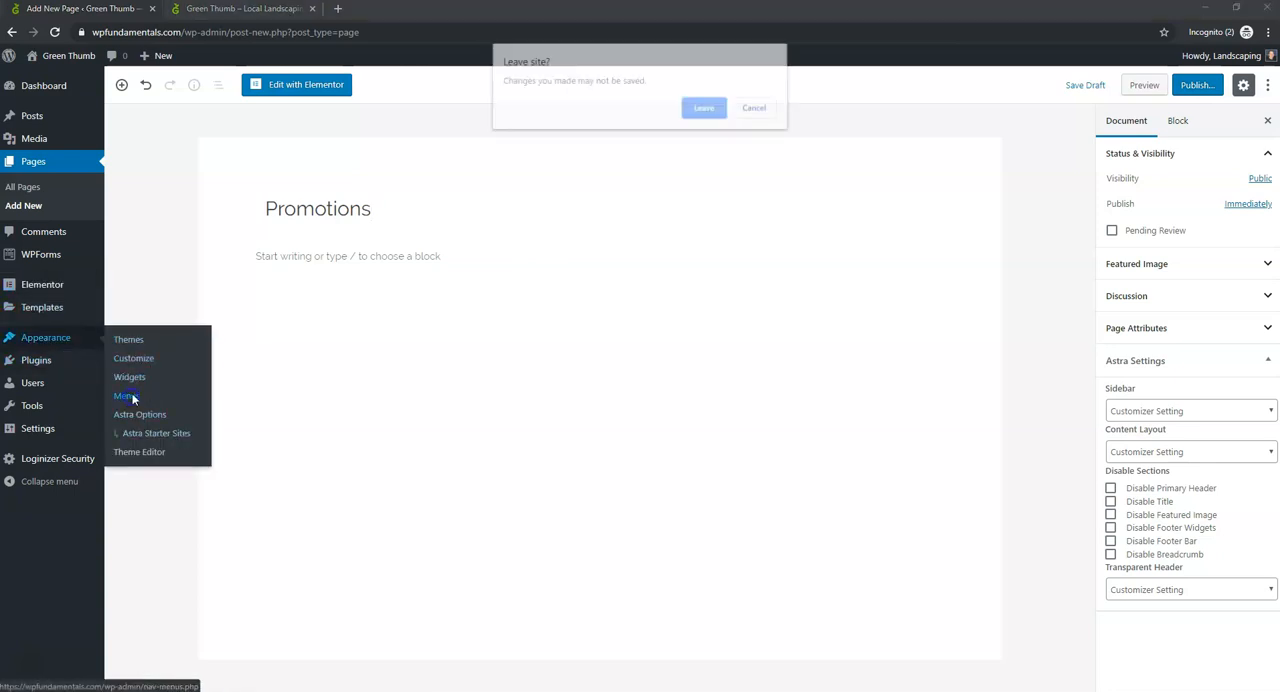
left_click(724, 114)
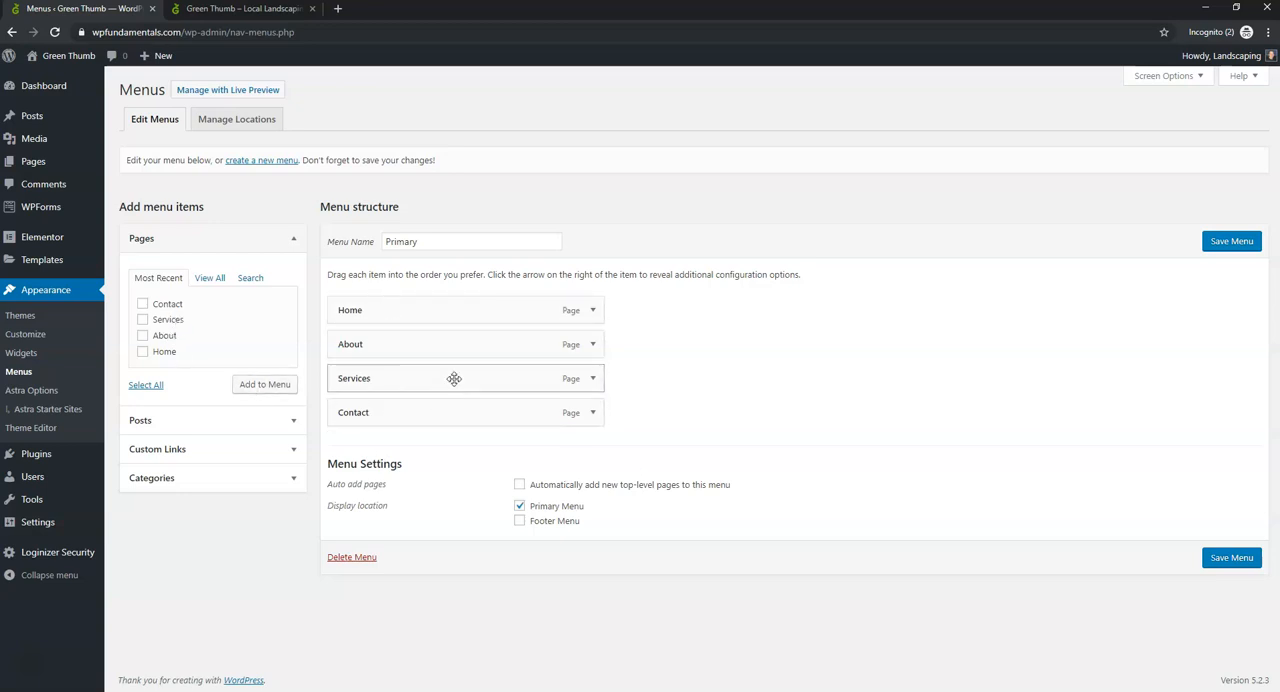
left_click(1216, 243)
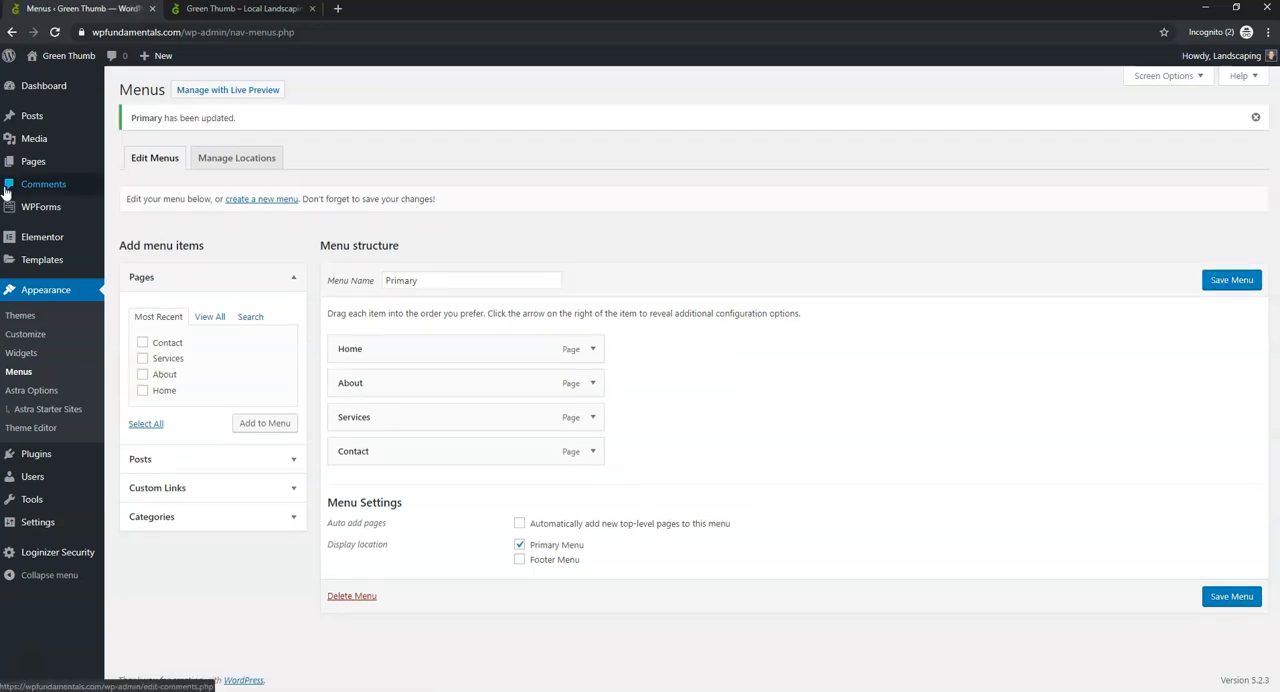
- Review the list of remaining pages and reload the live homepage to check its navigation menu
left_click(48, 162)
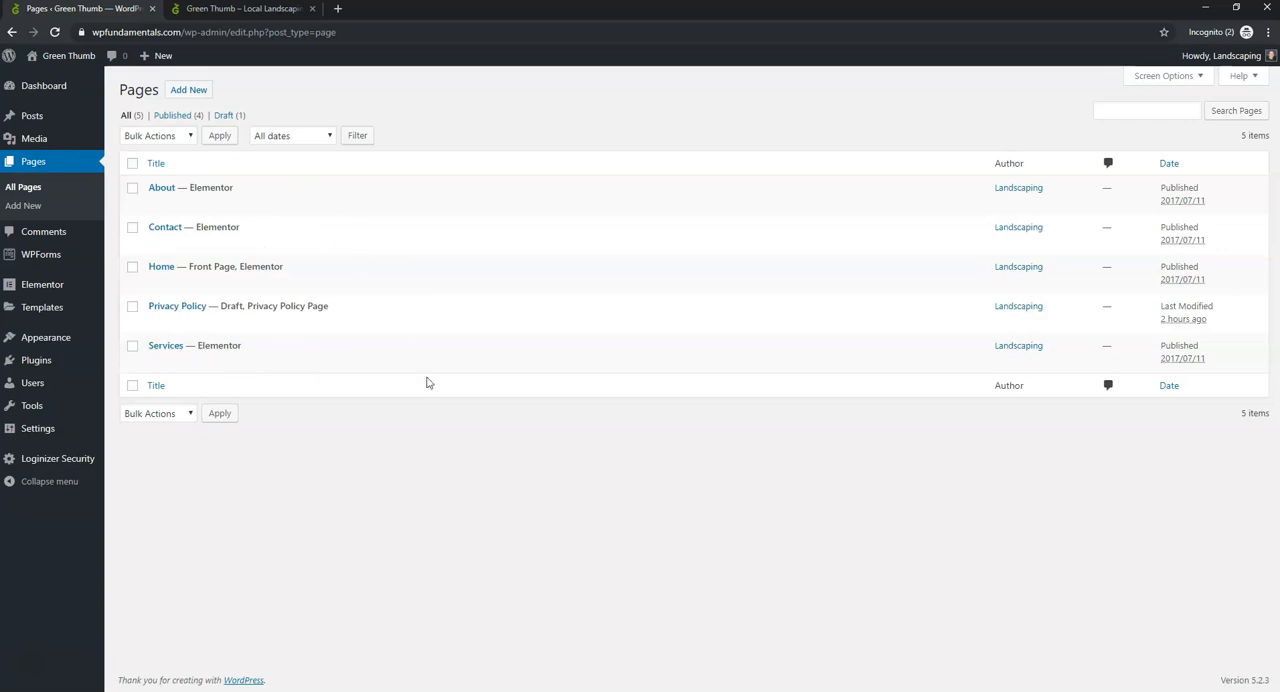
left_click(252, 10)
key("ctrl+r")
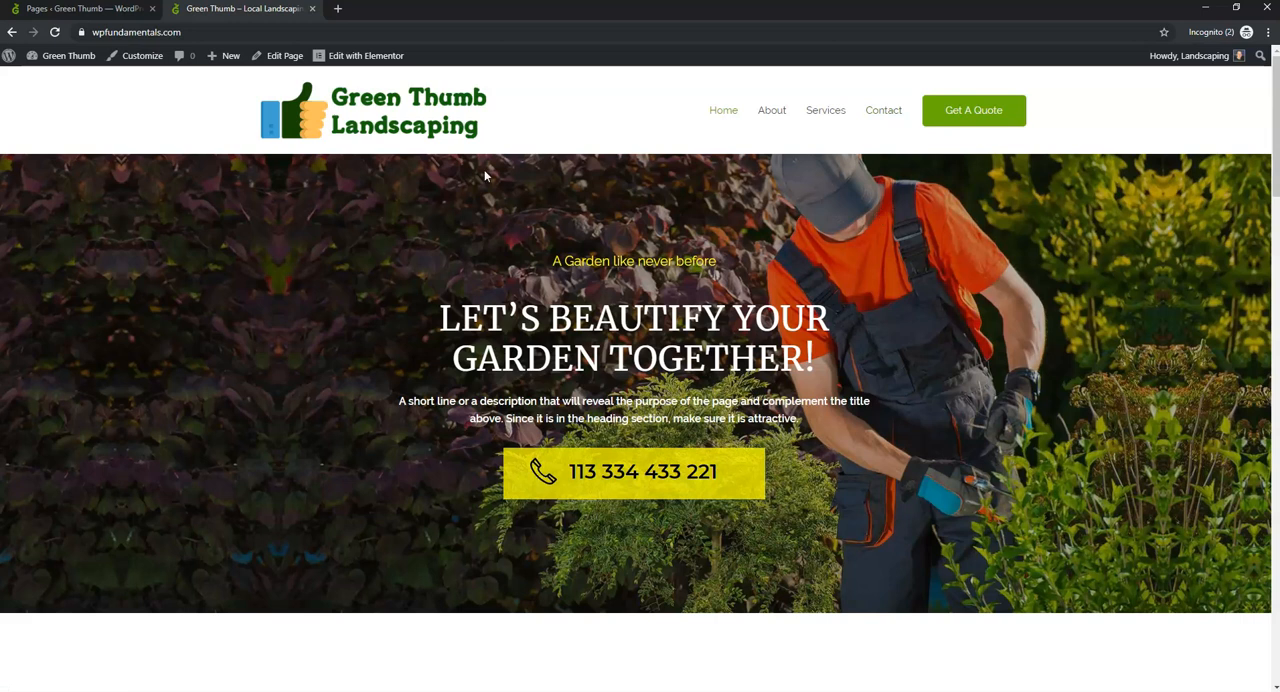
- Return to the site admin and open the theme customizer's global Base Typography settings
left_click(113, 9)
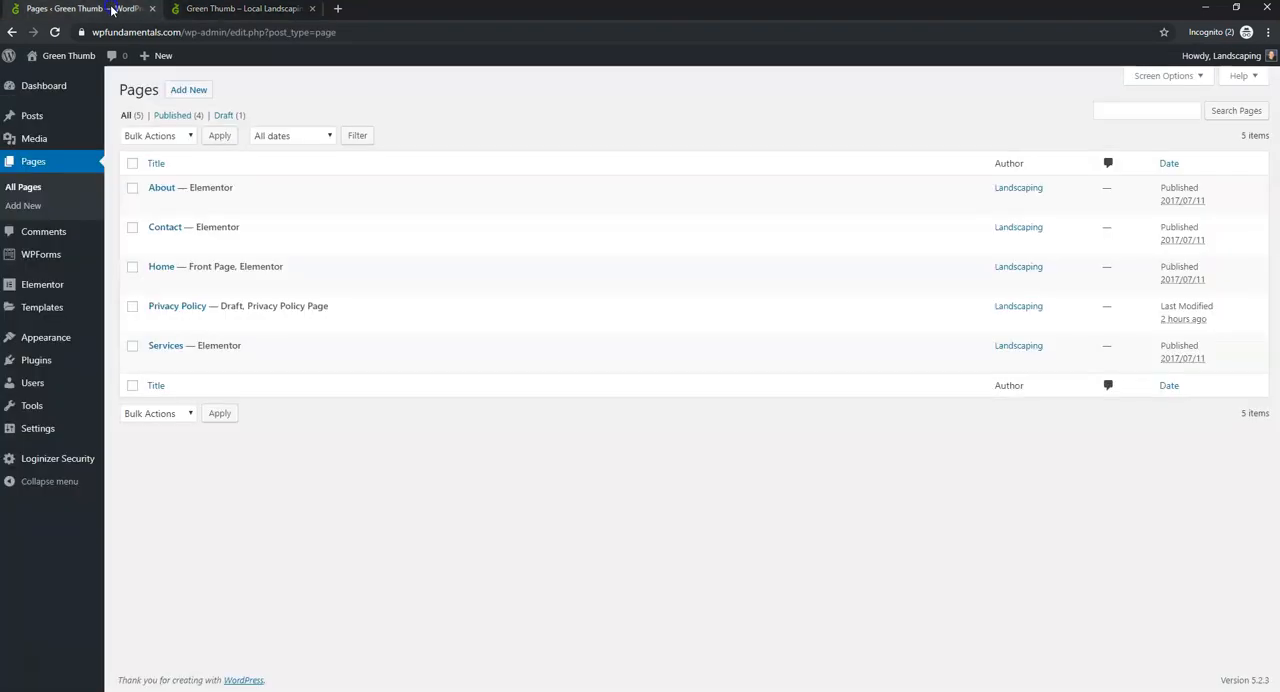
mouse_move(72, 345)
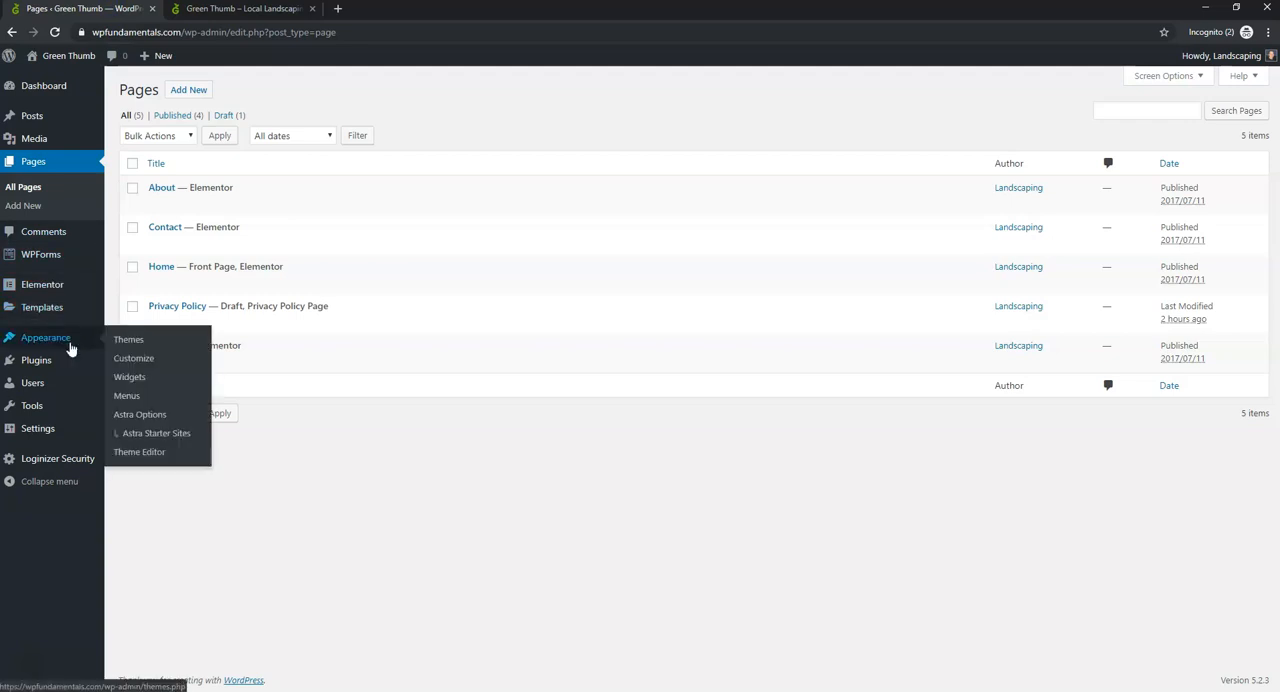
left_click(122, 362)
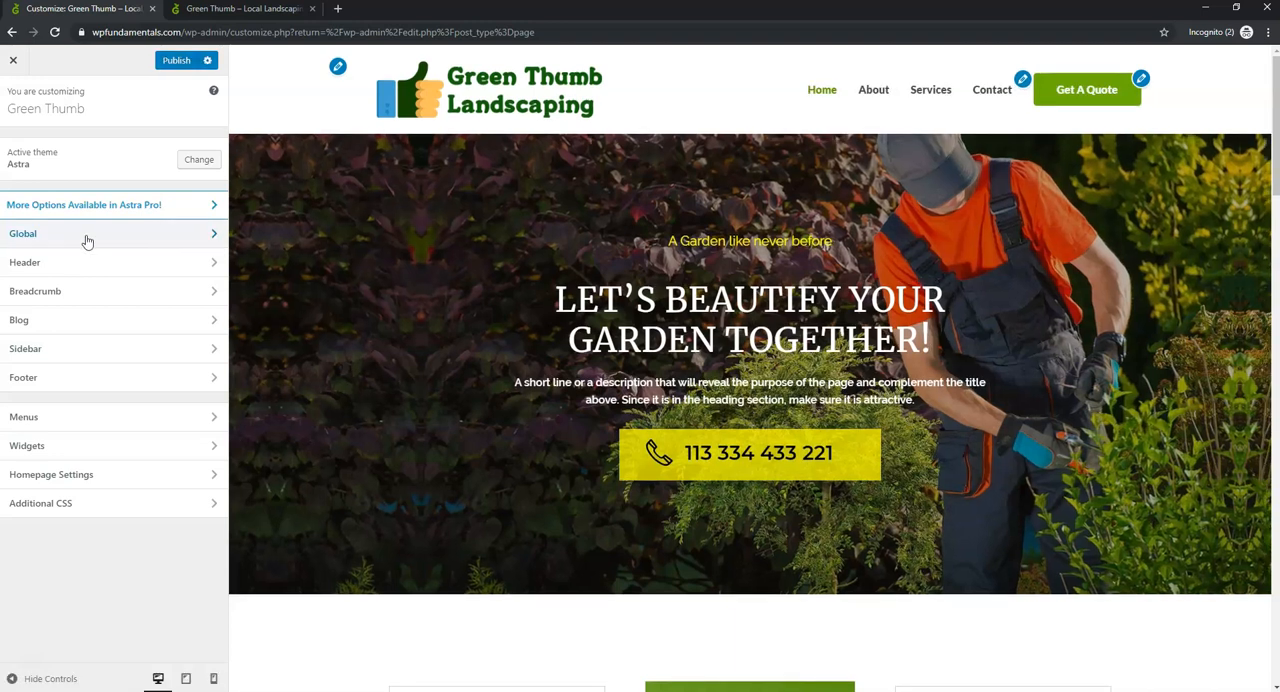
left_click(138, 235)
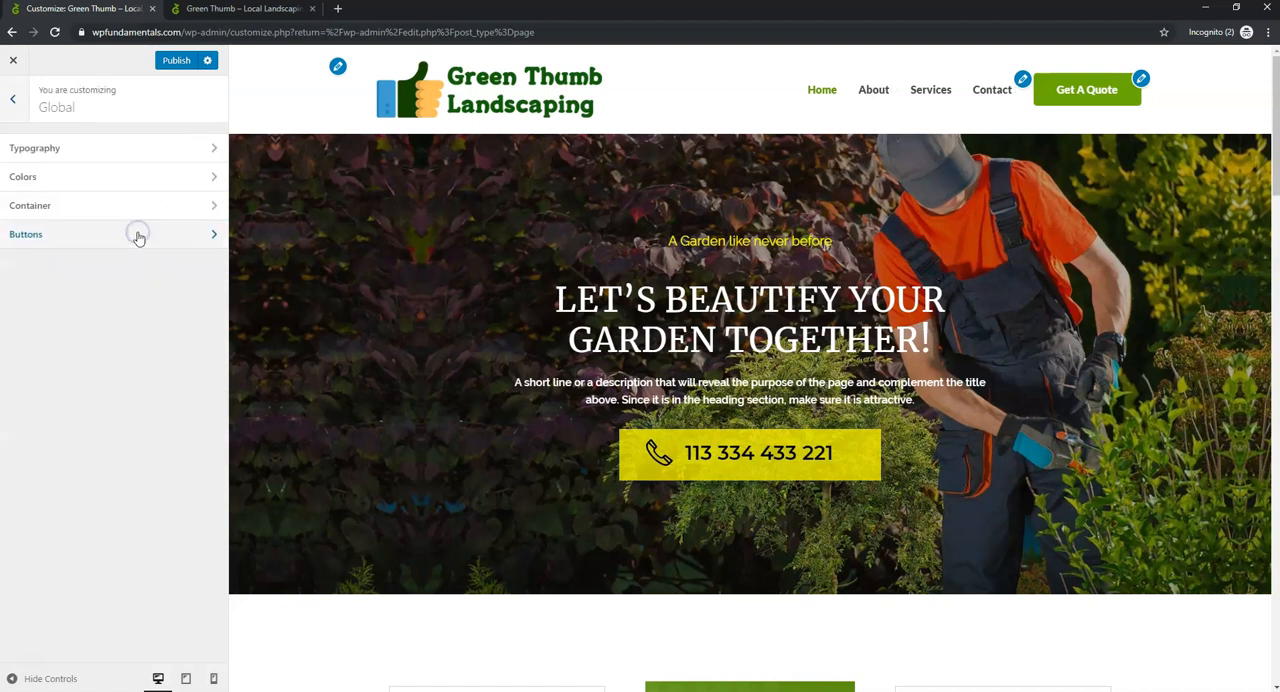
left_click(168, 158)
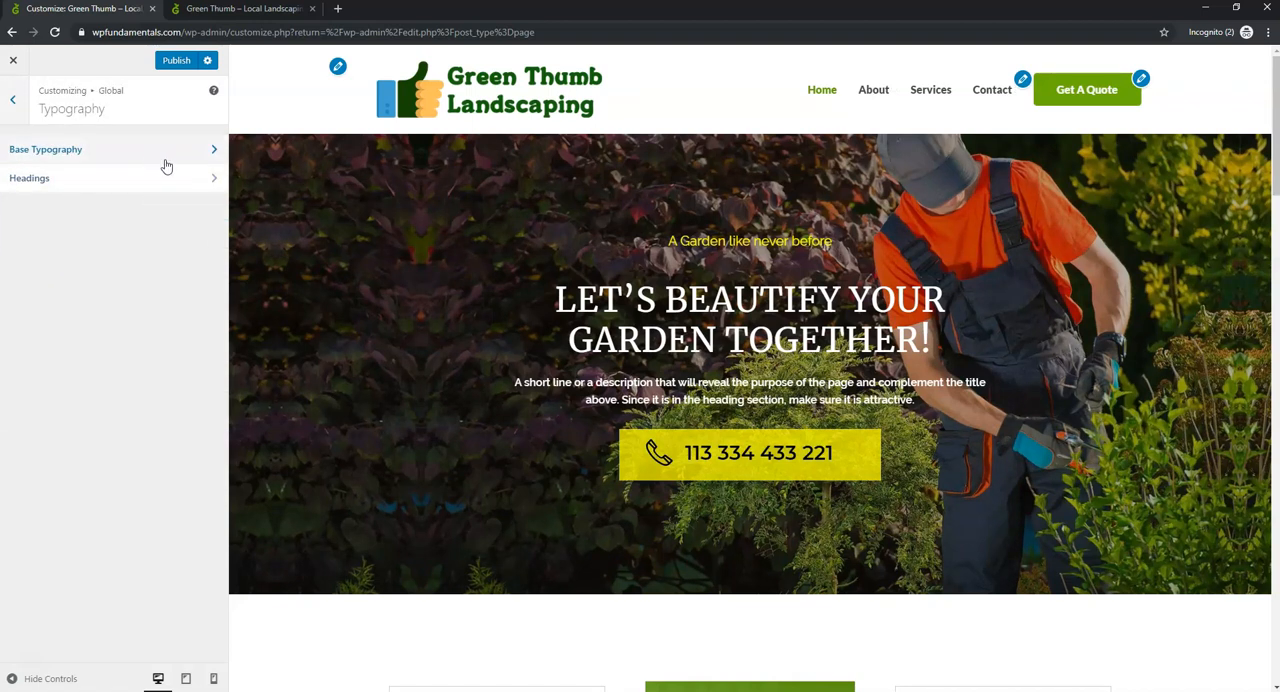
left_click(163, 160)
- Set the body and content font family to Libre Barcode 39 Extended
left_click(79, 207)
scroll(97, 330, "down", 3)
left_click(100, 300)
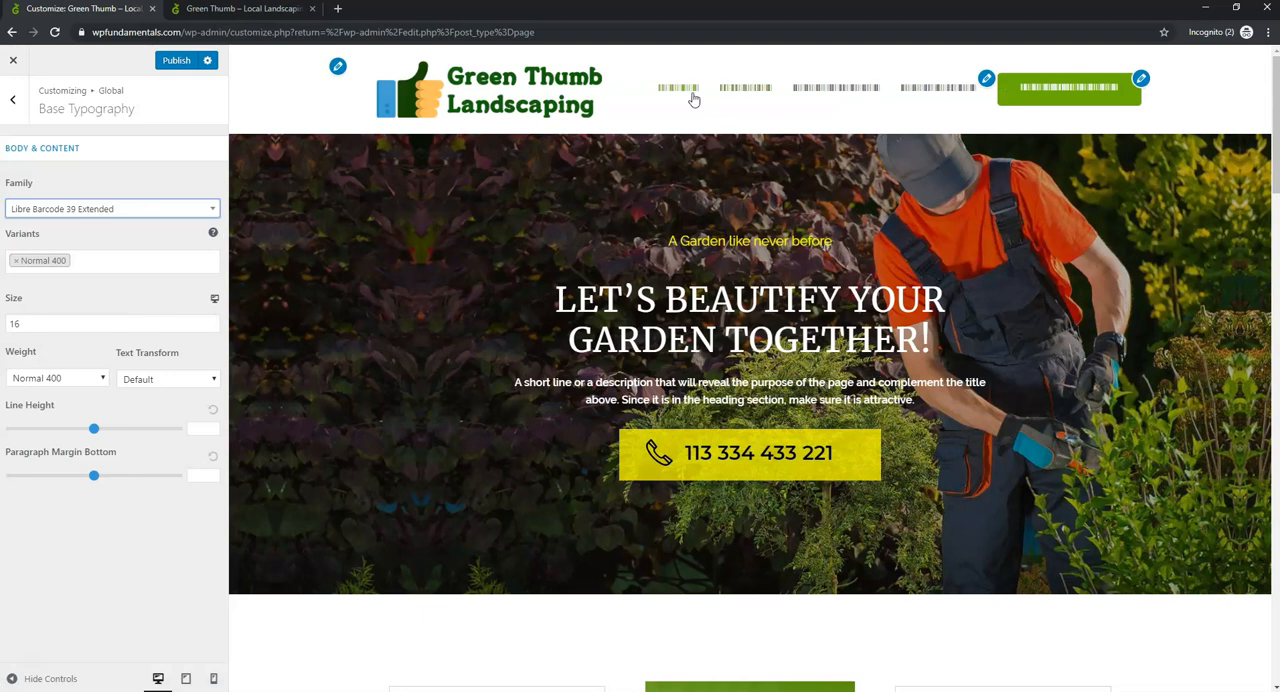
- Change the body and content font family to Meddon
left_click(131, 207)
scroll(58, 354, "down", 5)
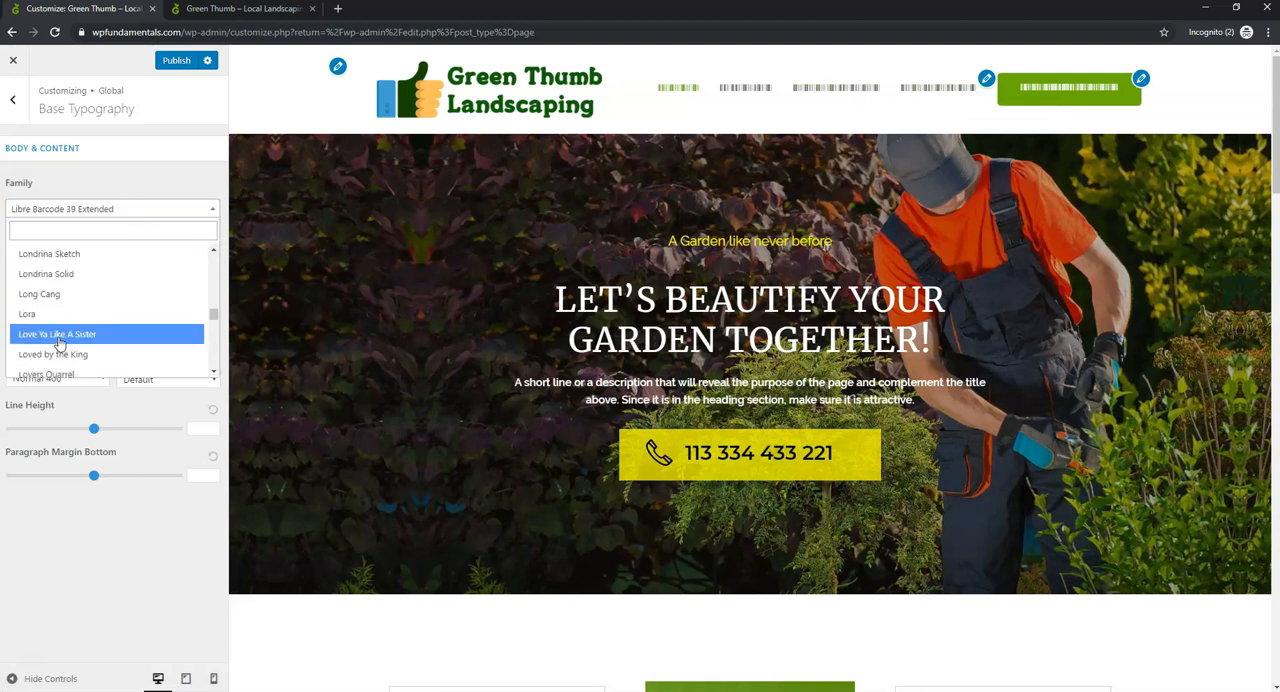
scroll(63, 331, "down", 1)
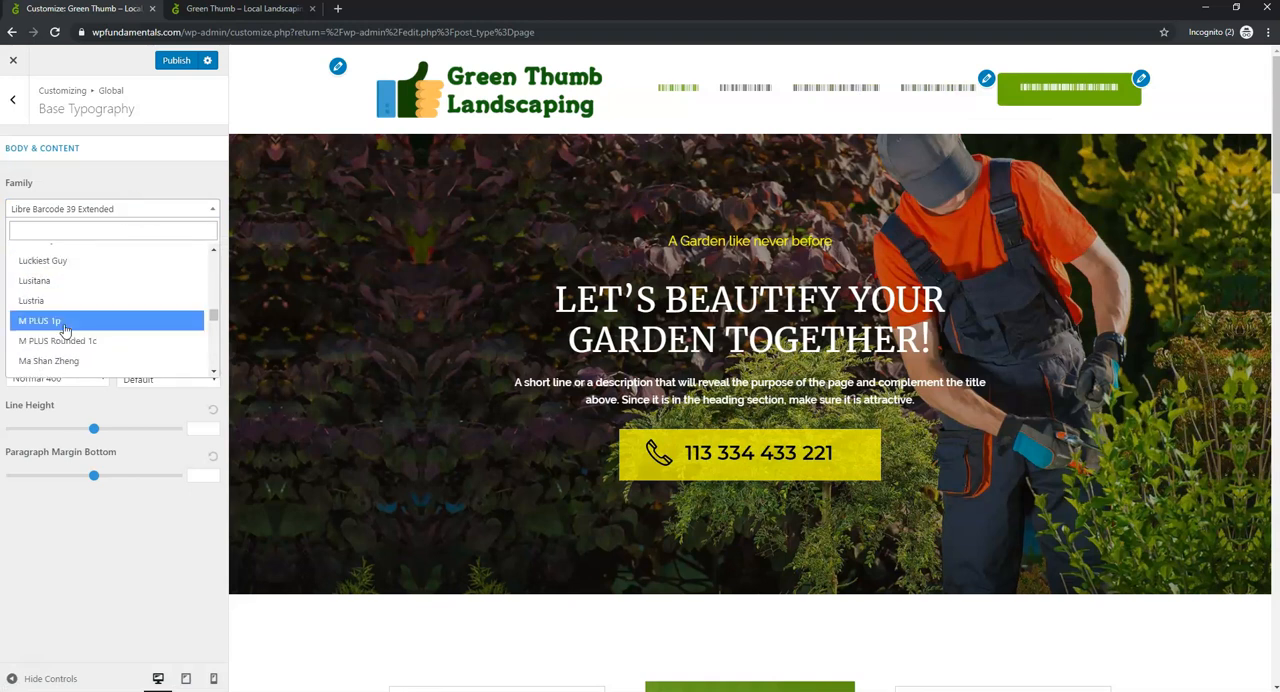
scroll(62, 326, "up", 2)
scroll(60, 335, "down", 6)
scroll(60, 335, "down", 3)
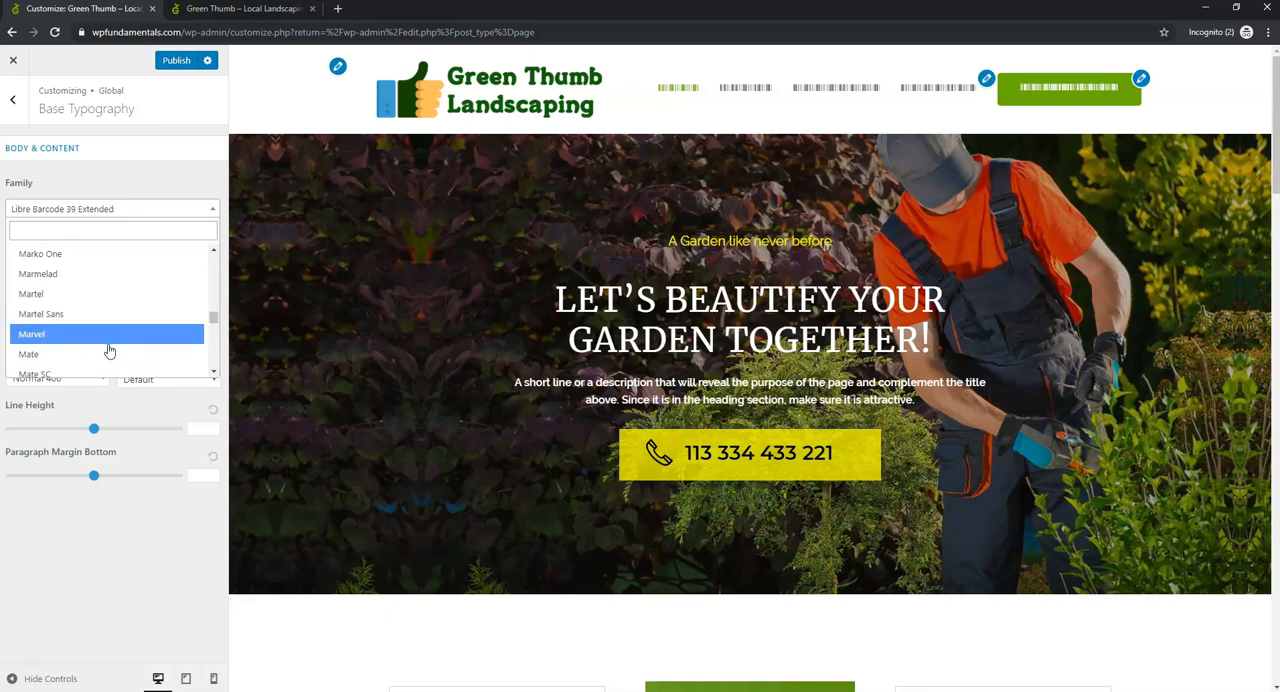
scroll(105, 346, "down", 2)
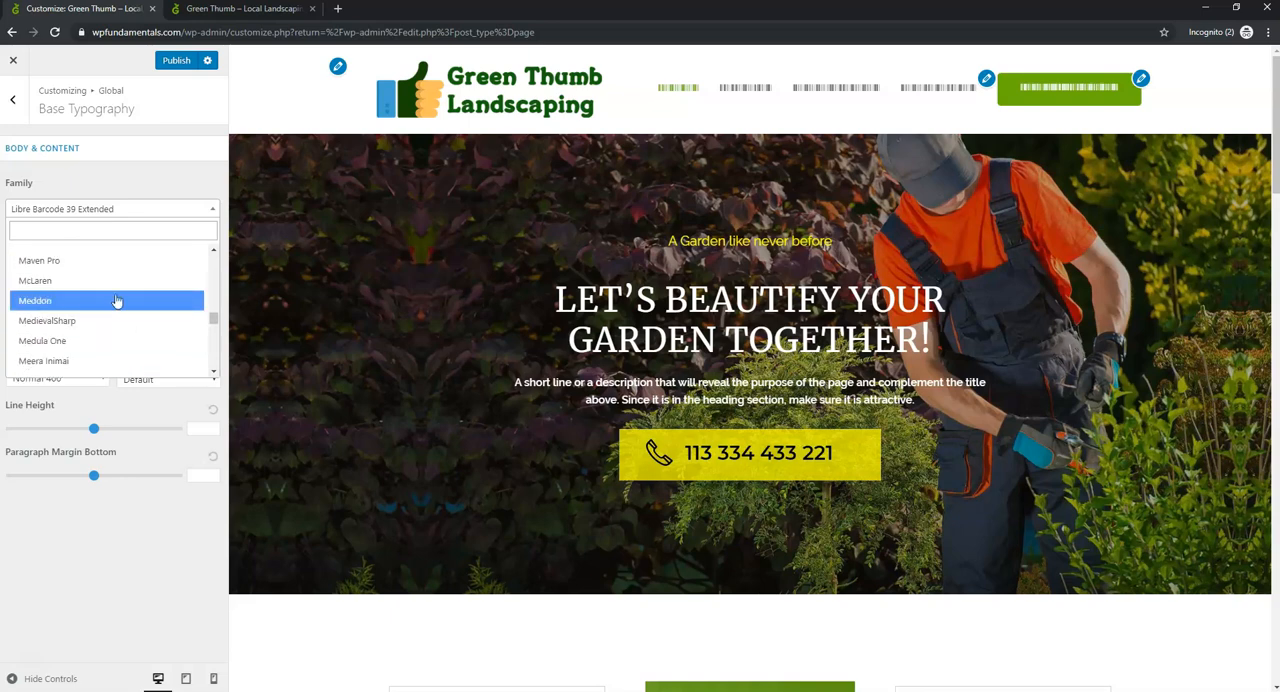
left_click(116, 297)
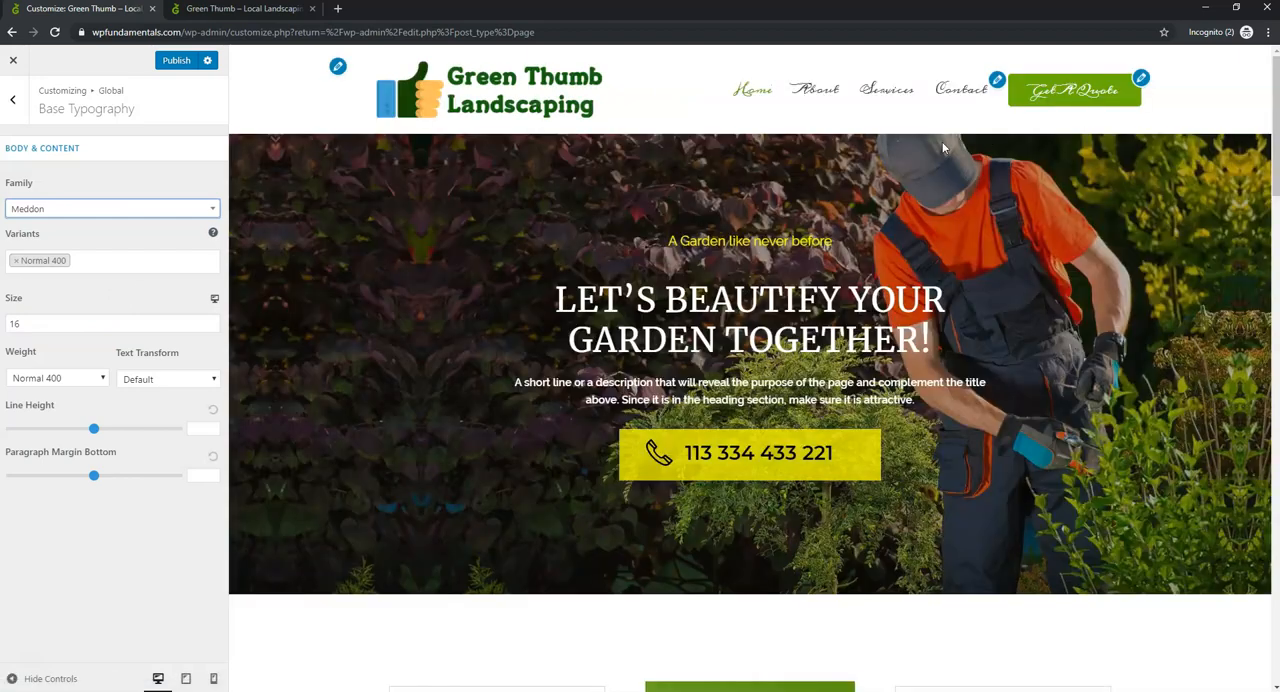
- Set the body and content font family to Montserrat and increase its size to 21
left_click(117, 210)
scroll(136, 318, "down", 1)
scroll(134, 318, "down", 5)
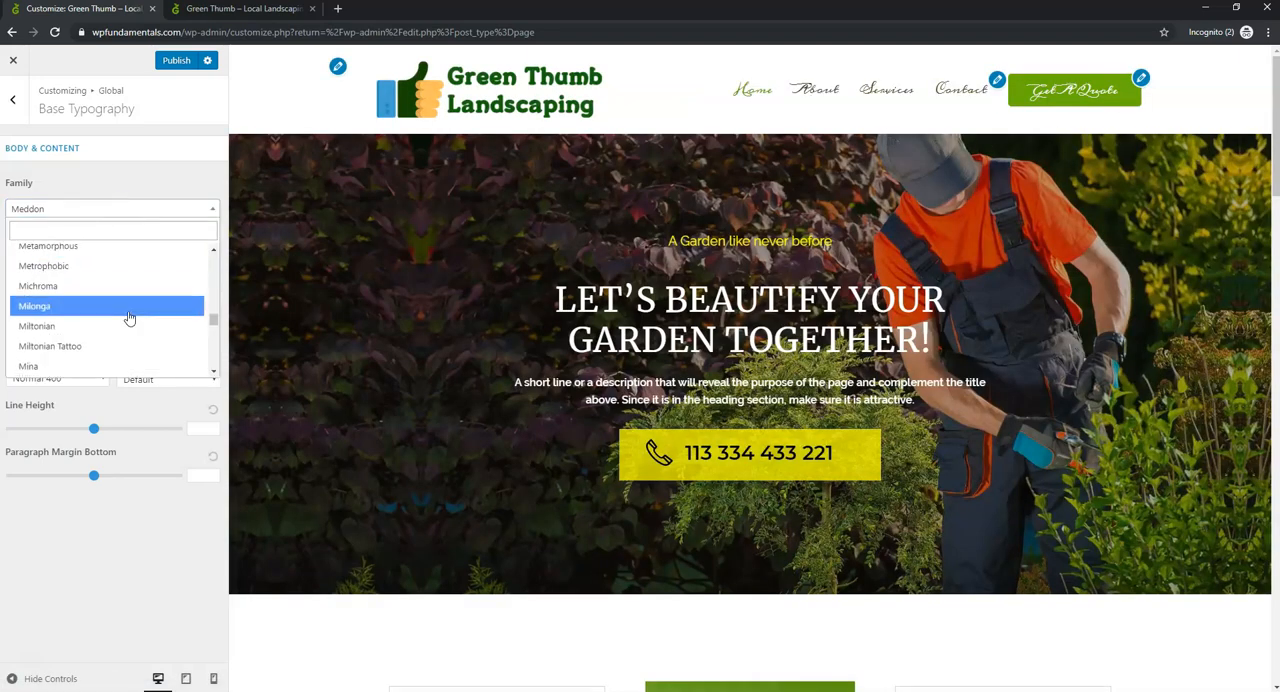
scroll(128, 318, "down", 5)
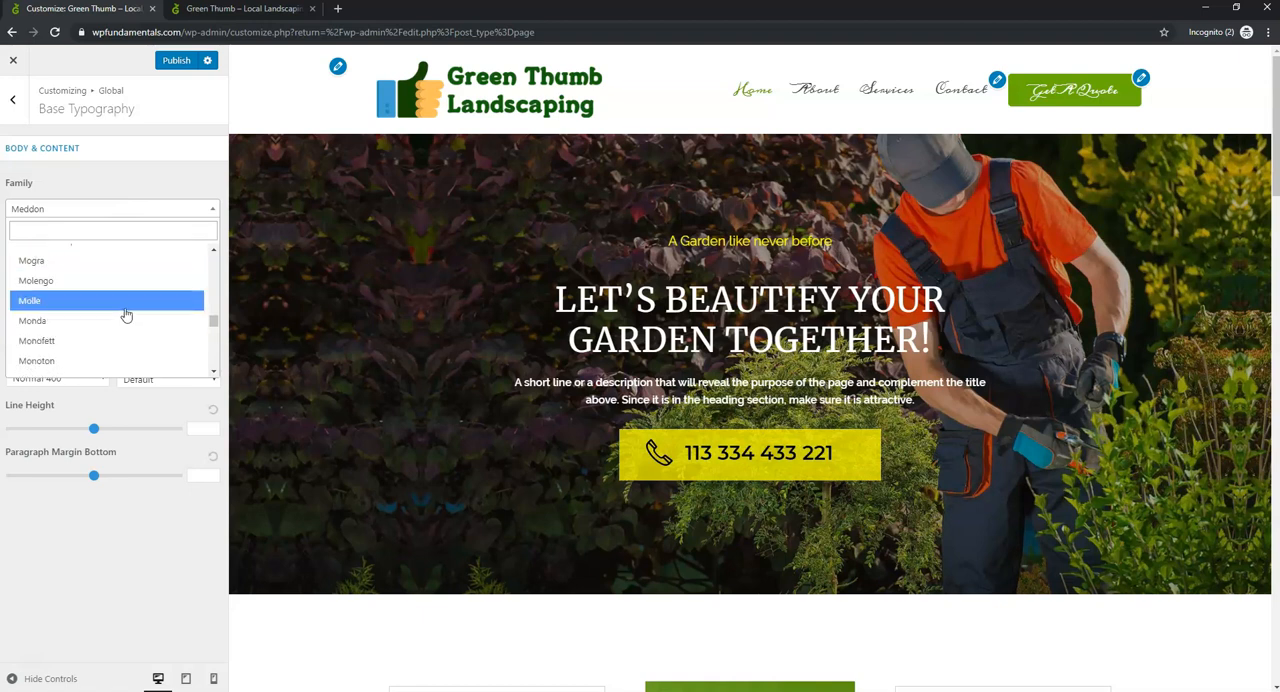
scroll(119, 352, "down", 5)
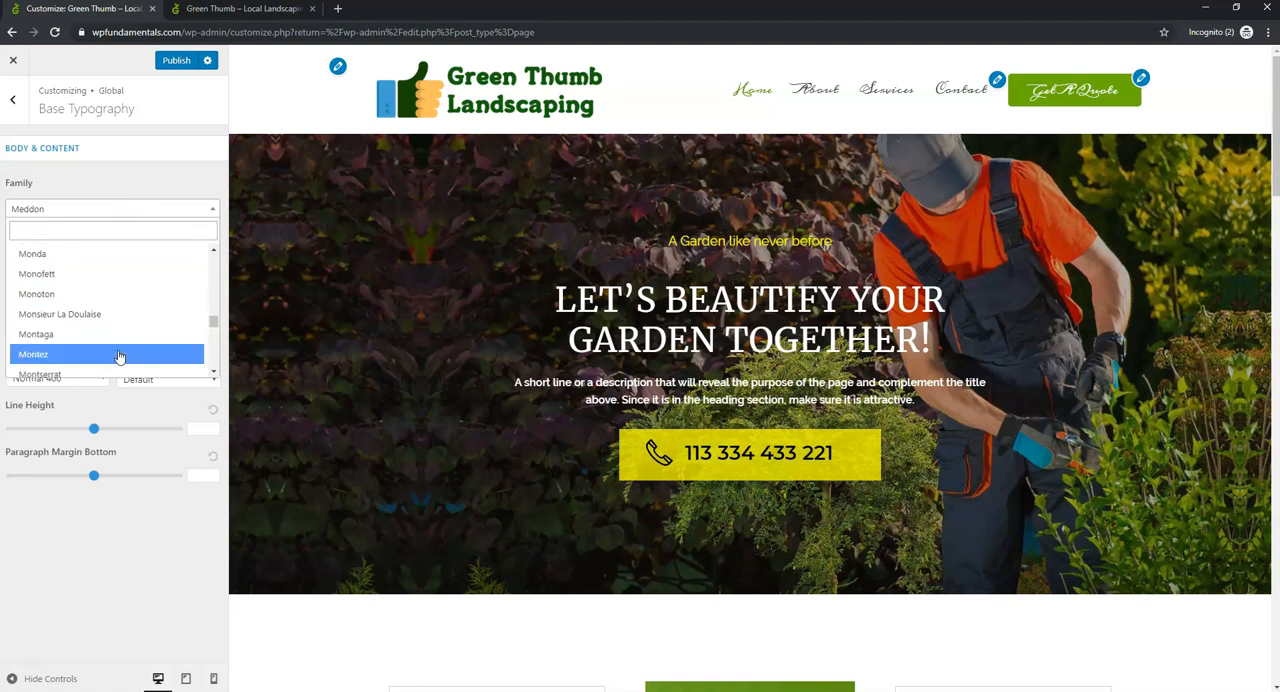
scroll(119, 357, "down", 1)
left_click(114, 303)
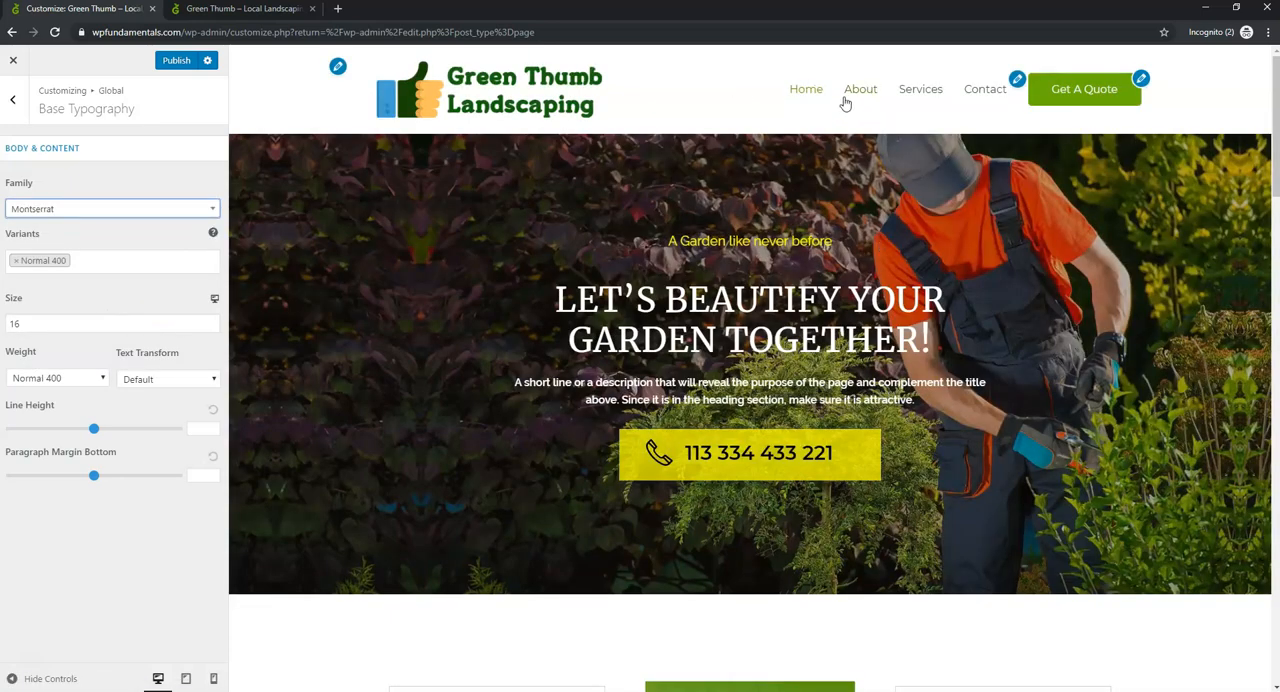
left_click(210, 321)
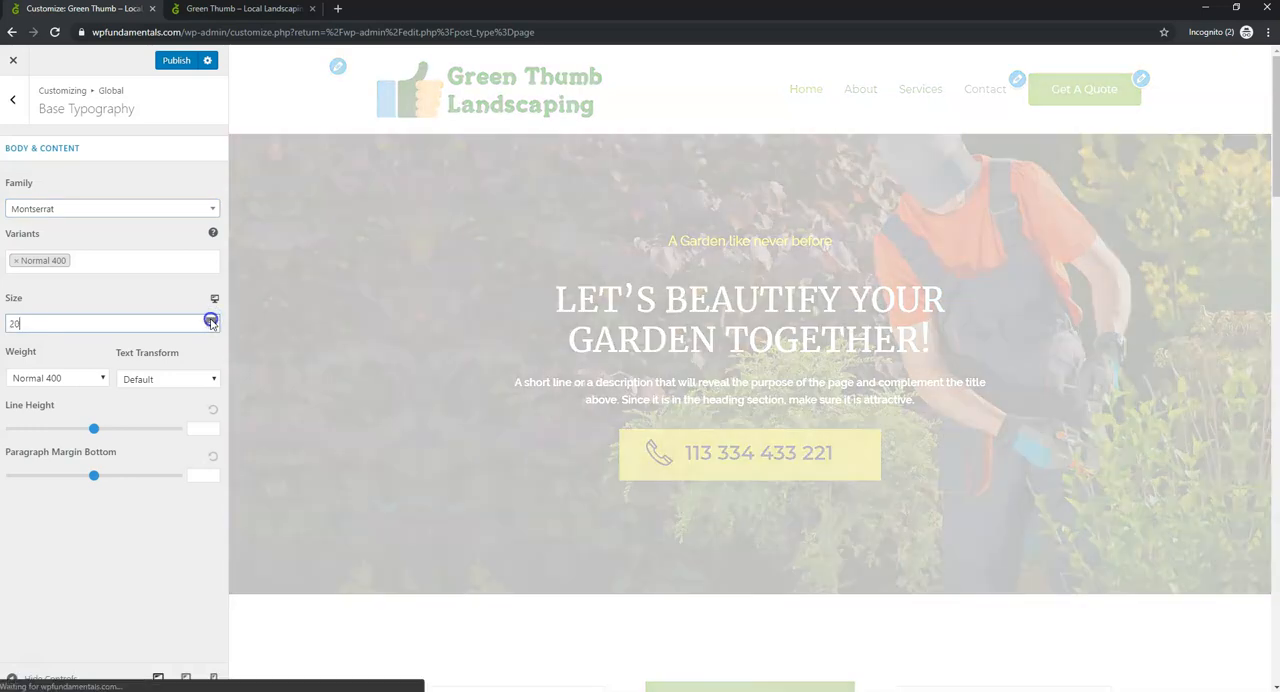
left_click(210, 321)
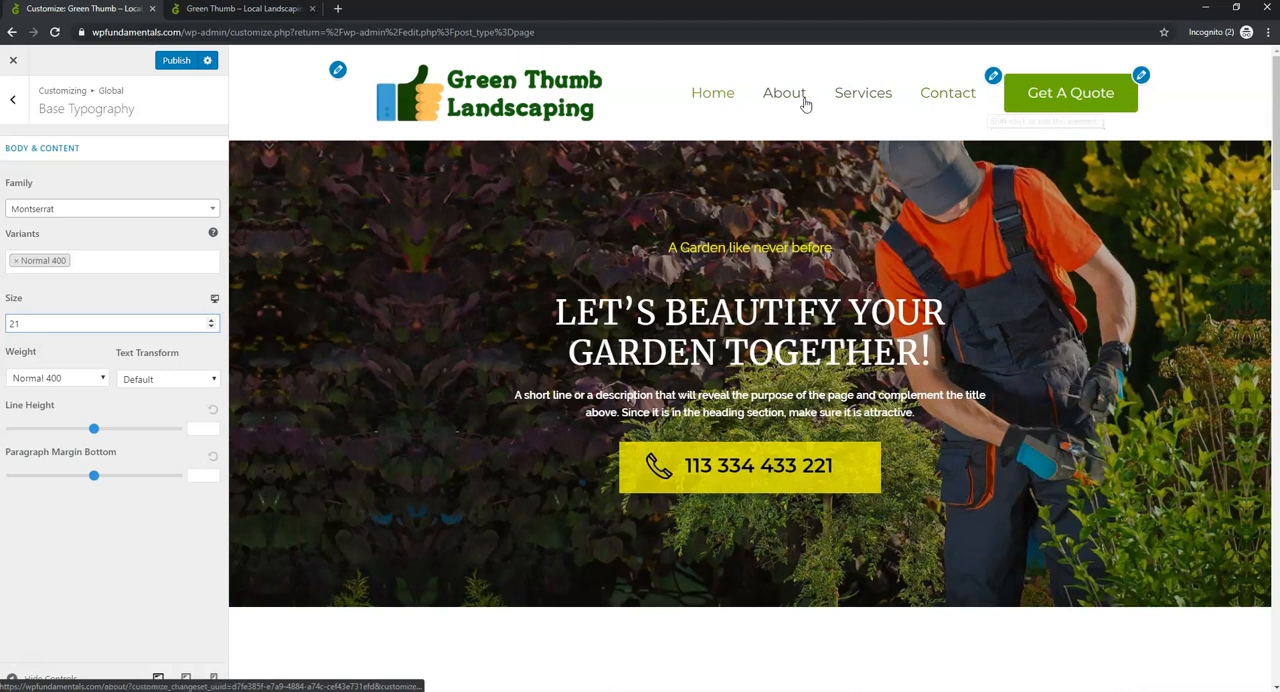
- Set the body and content font size to 18 and its weight to Bold 700
left_click(211, 328)
left_click(211, 328)
left_click(211, 328)
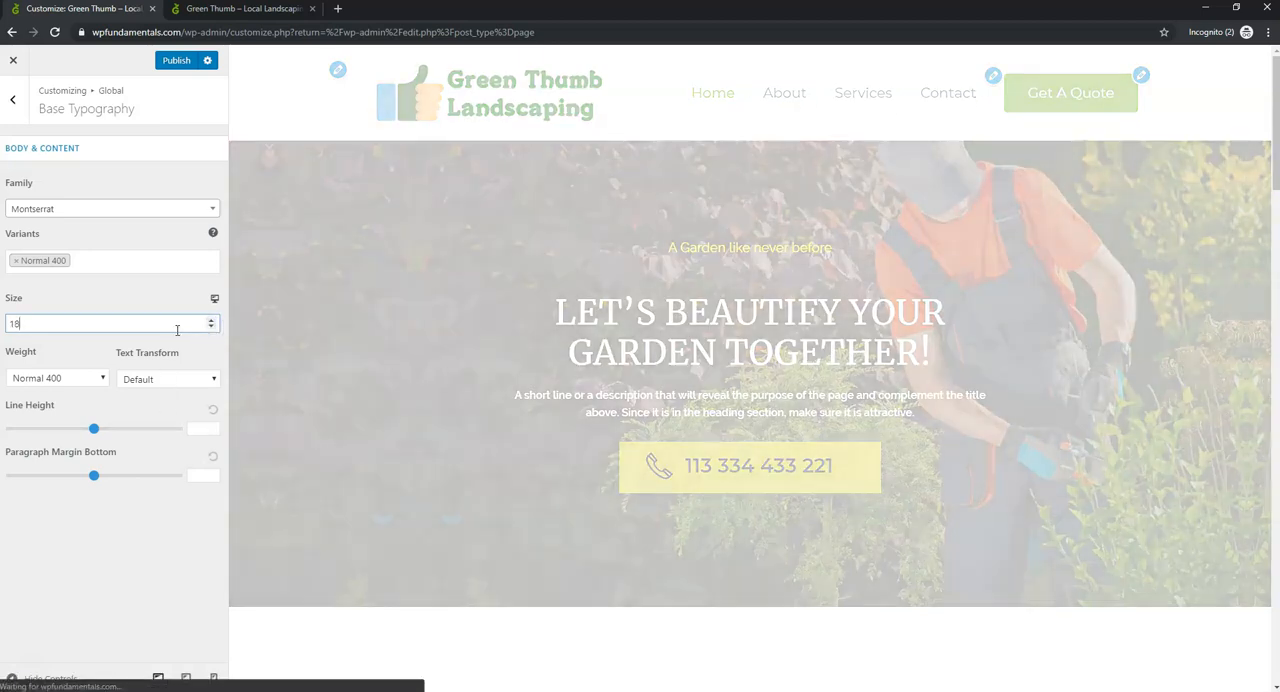
left_click(60, 377)
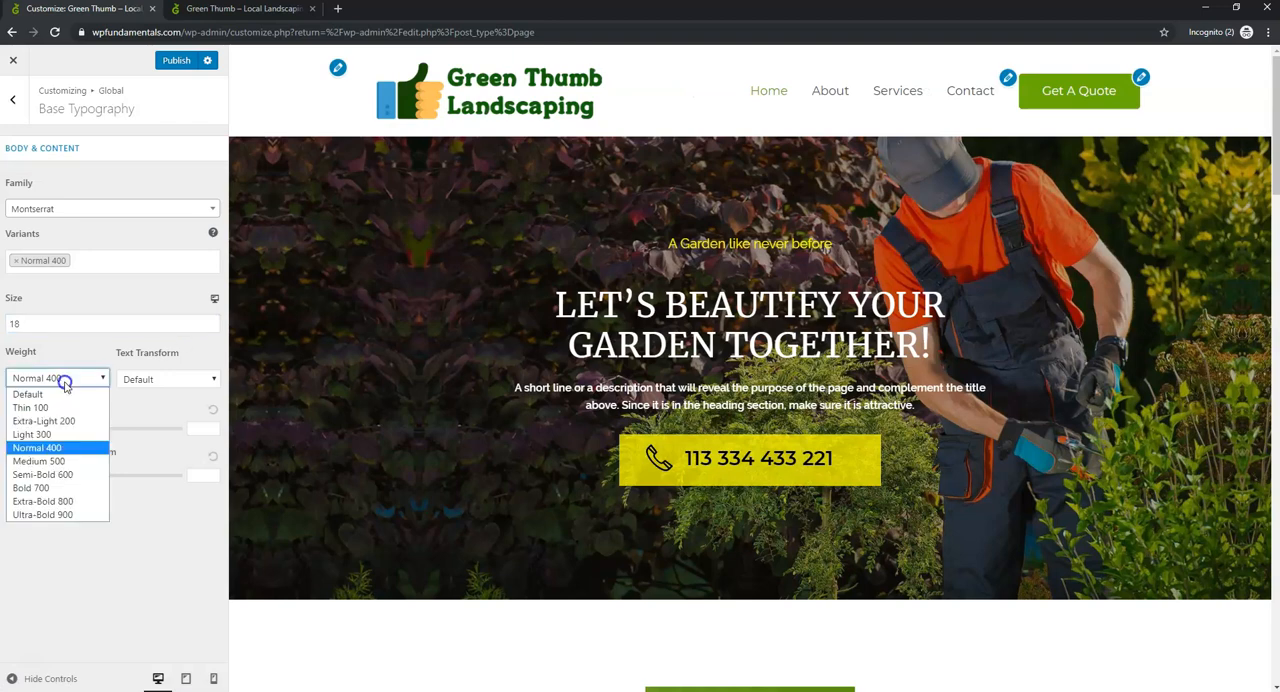
left_click(66, 488)
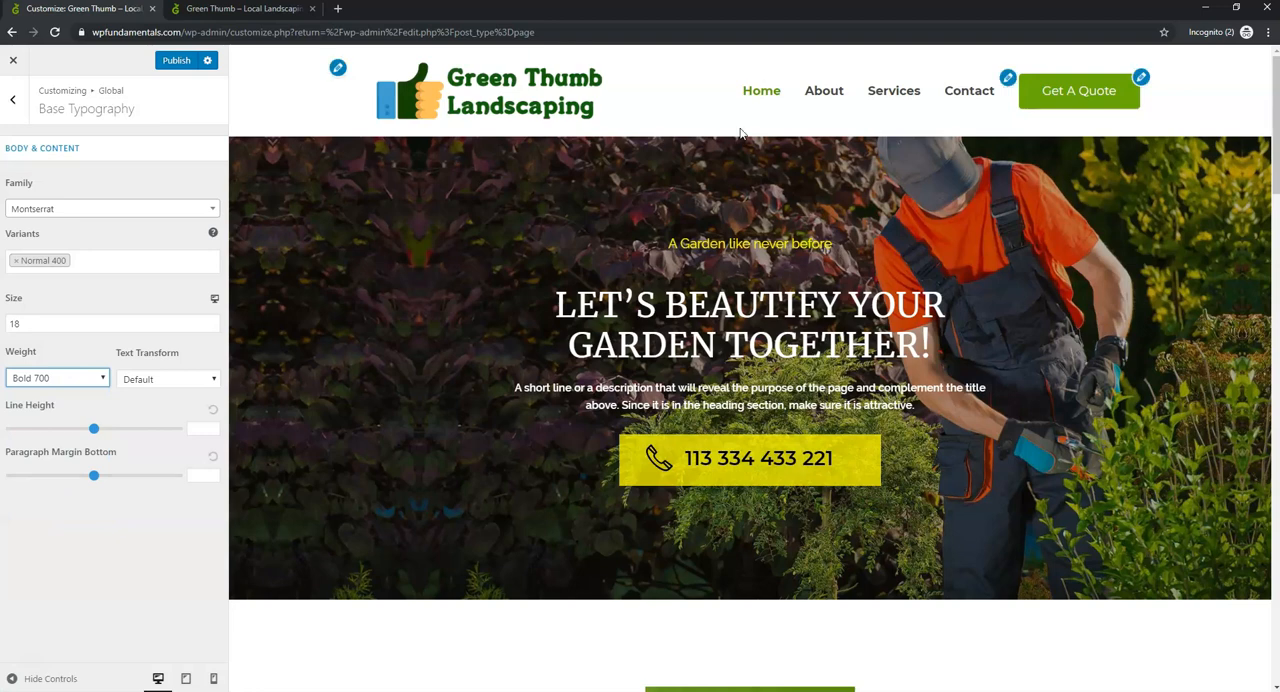
- Increase the body and content font size to 22, publish the change and check it in the page preview
left_click(210, 320)
left_click(210, 320)
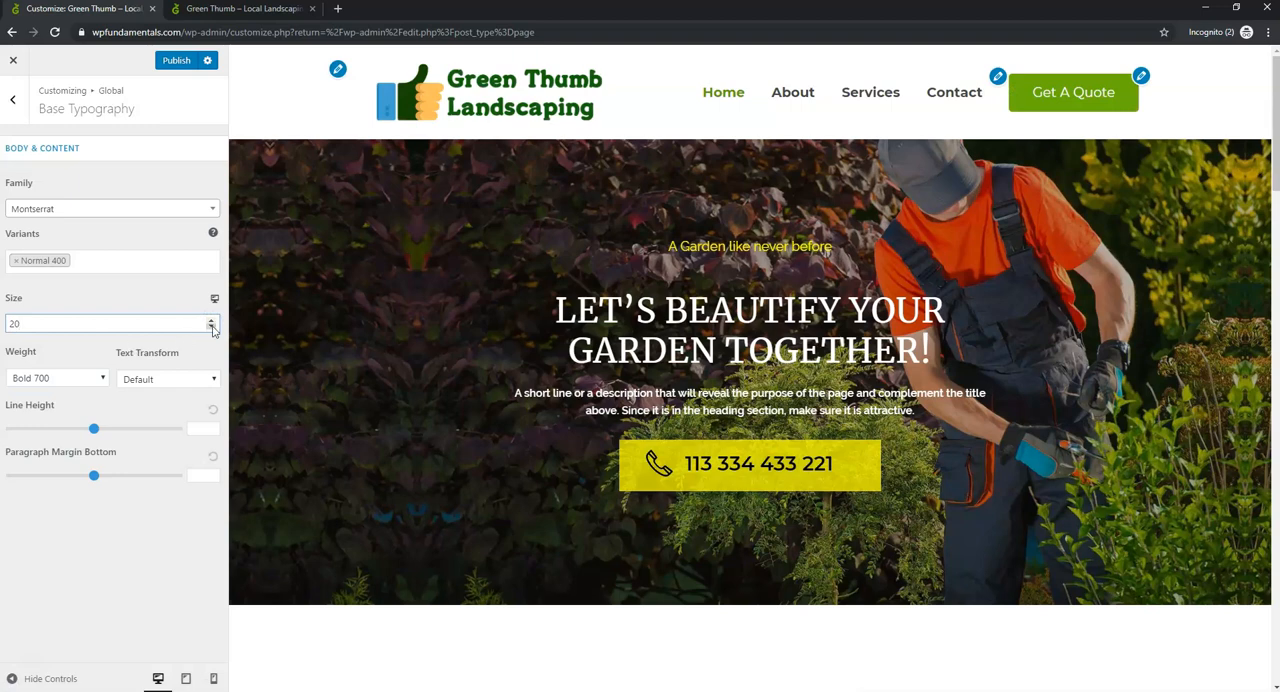
left_click(210, 321)
left_click(210, 321)
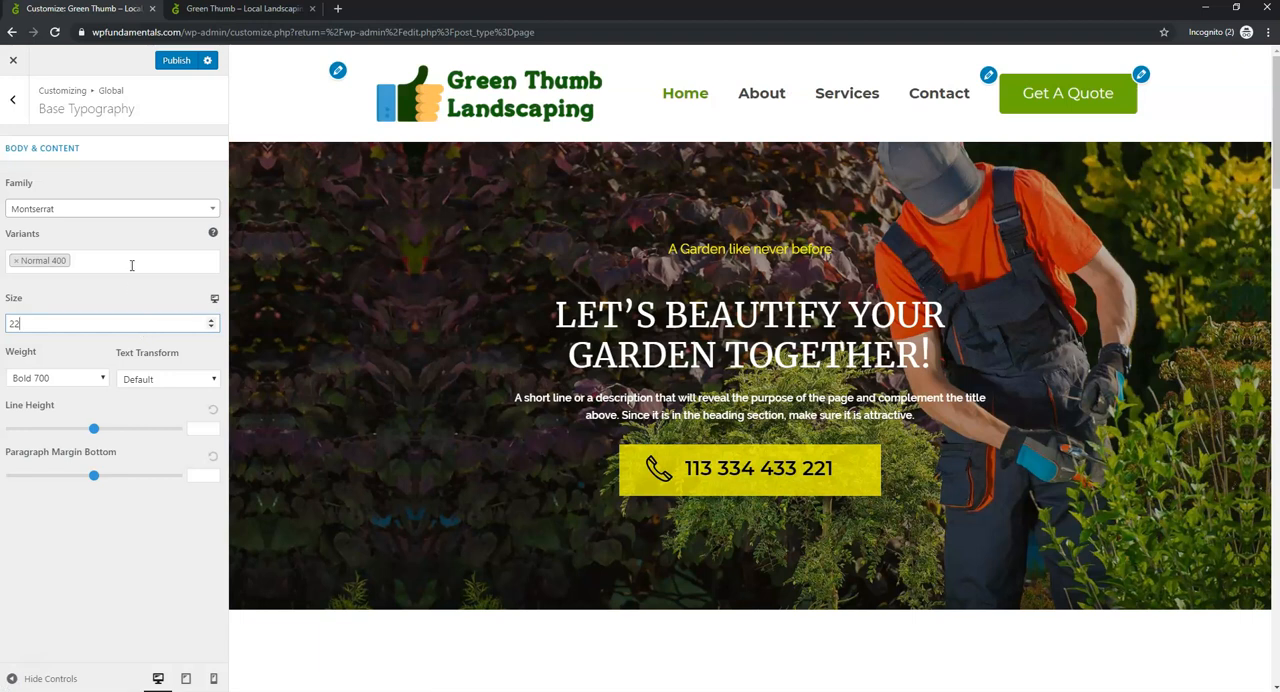
left_click(175, 60)
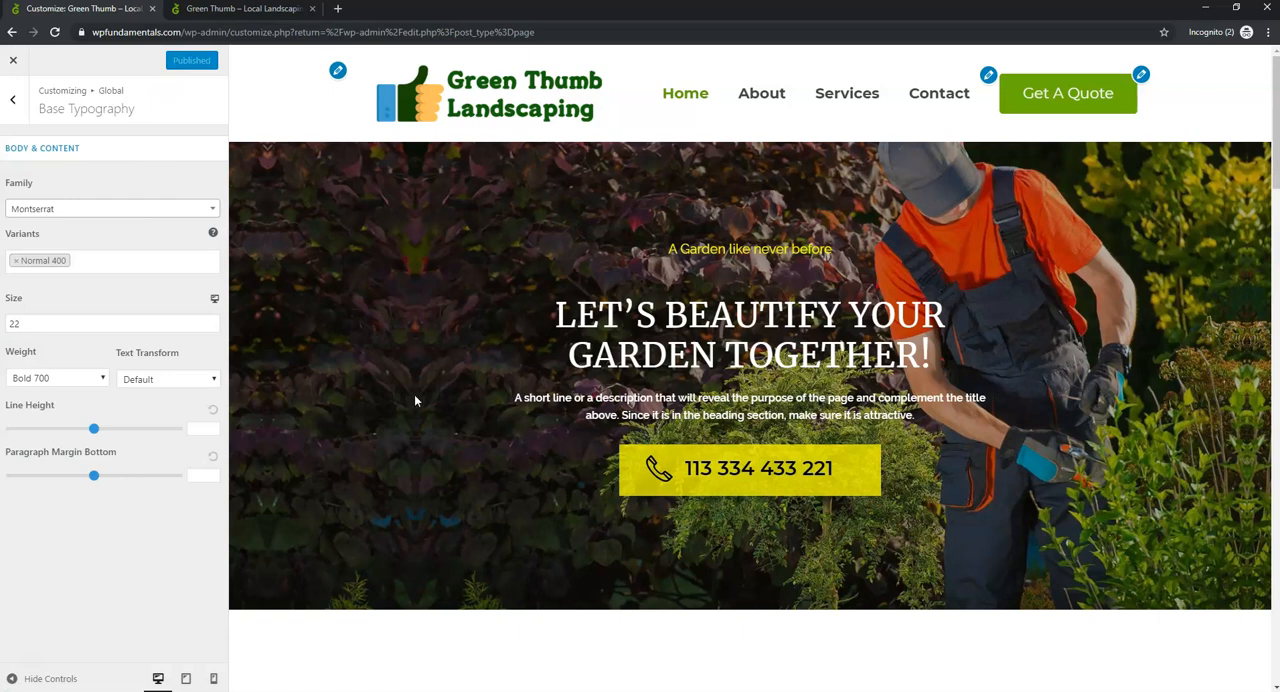
scroll(412, 400, "down", 15)
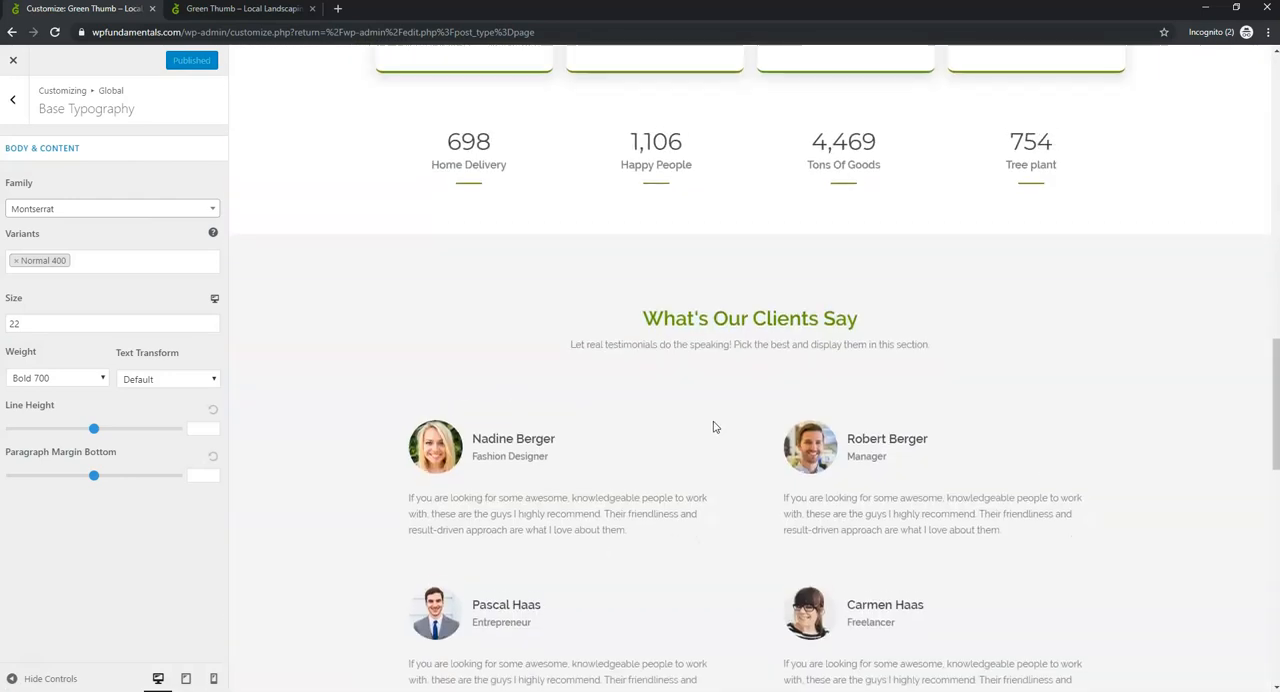
scroll(714, 429, "up", 15)
scroll(706, 424, "up", 2)
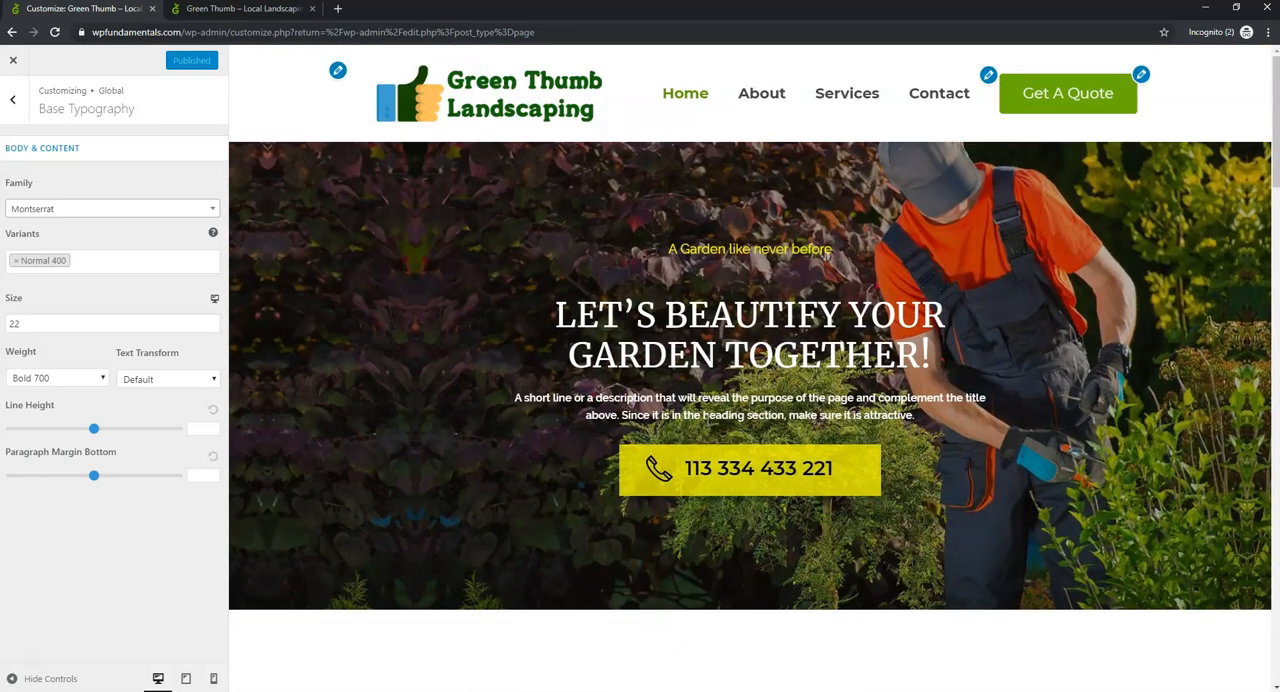
- Open the global Headings typography settings and examine the headings throughout the home page preview
left_click(12, 99)
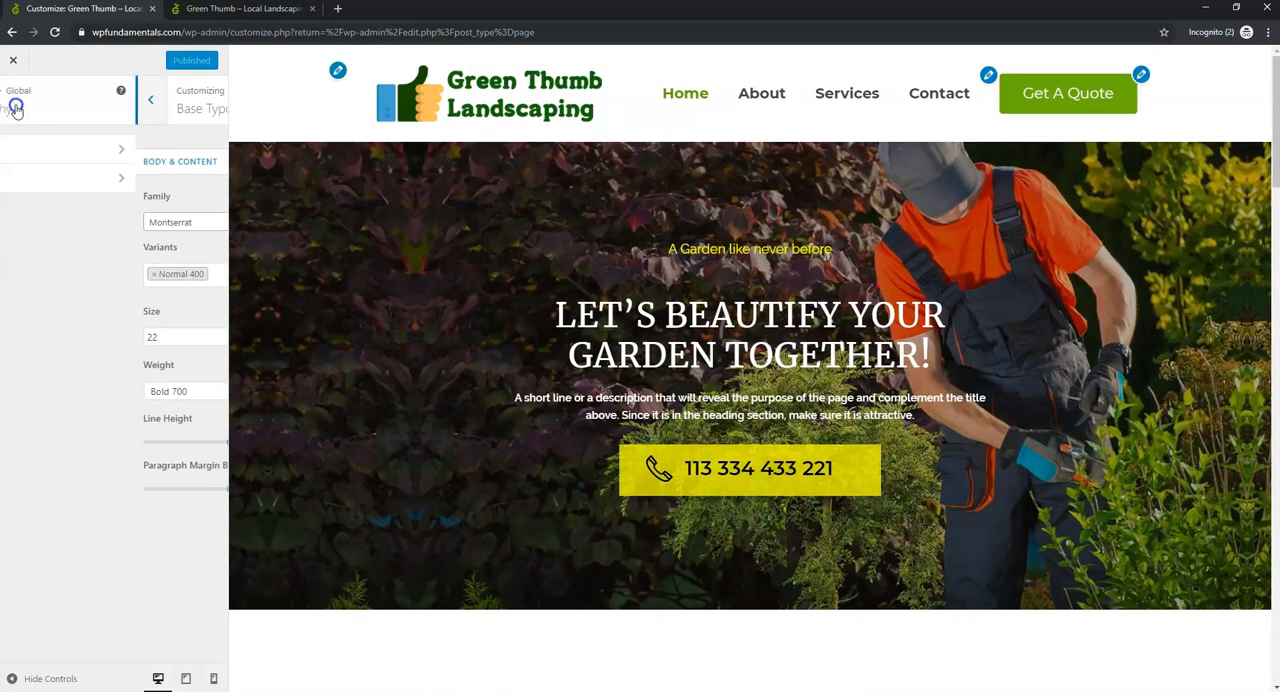
left_click(64, 186)
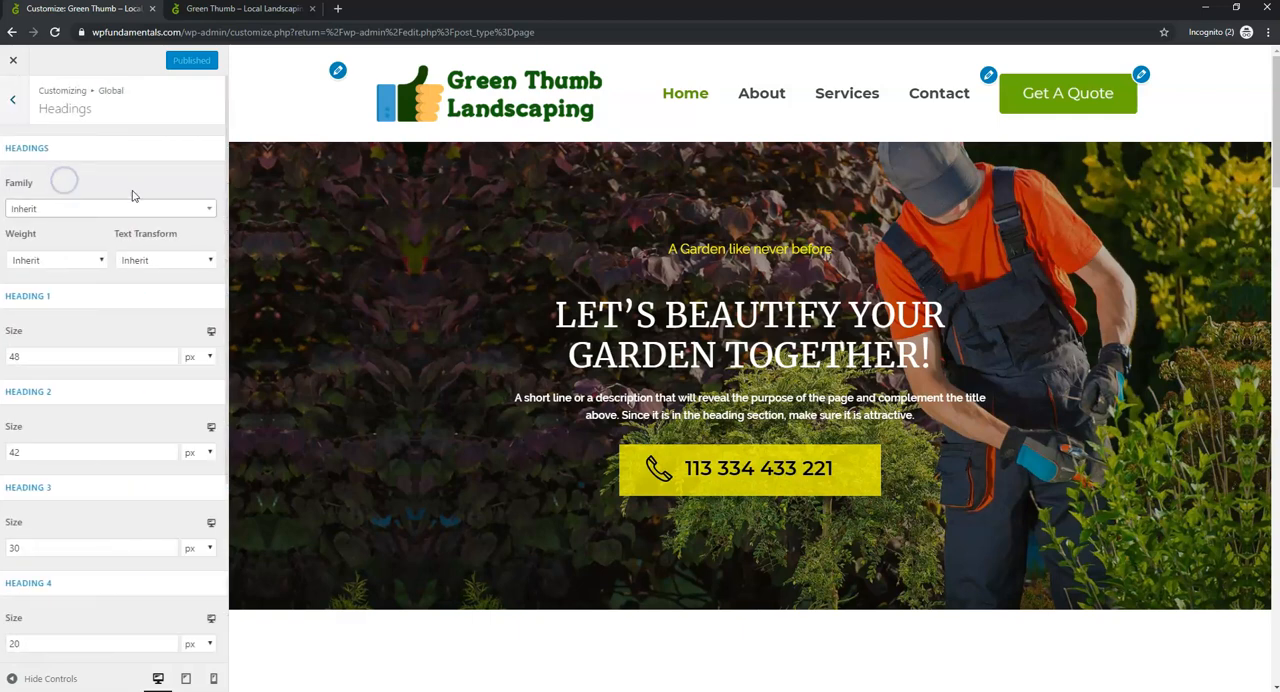
scroll(766, 370, "down", 10)
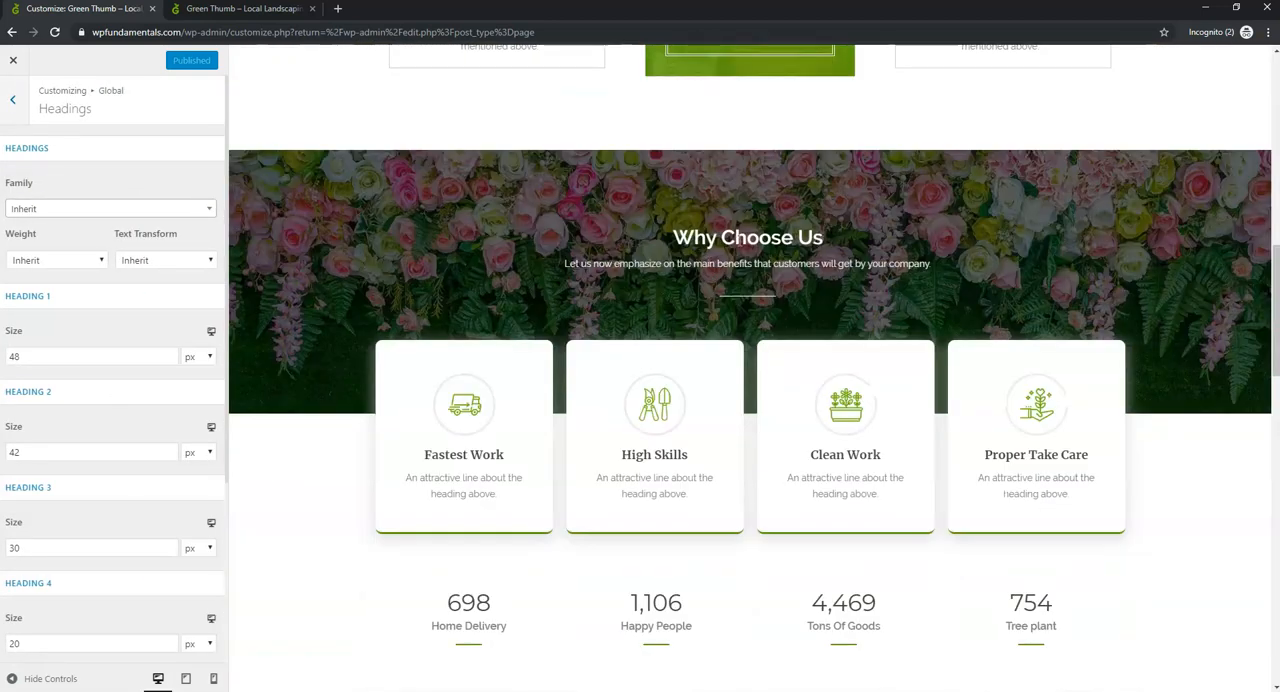
scroll(771, 334, "down", 5)
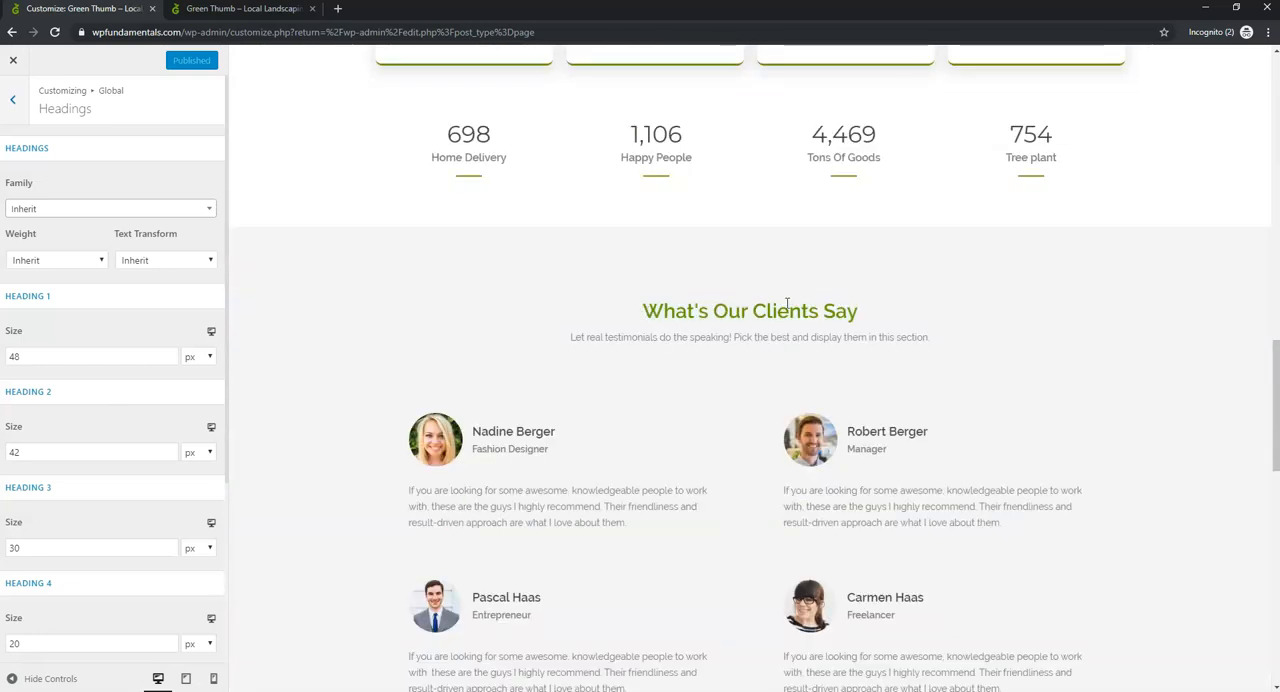
scroll(891, 314, "down", 7)
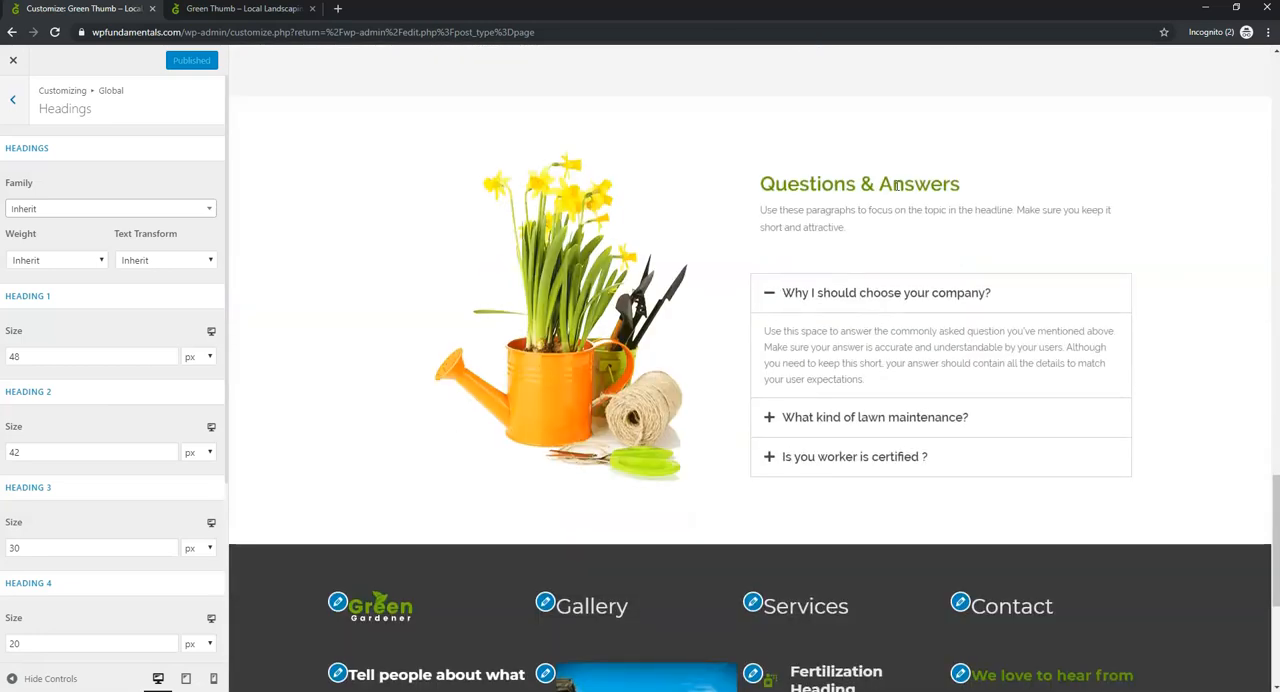
scroll(654, 309, "up", 5)
scroll(654, 309, "down", 5)
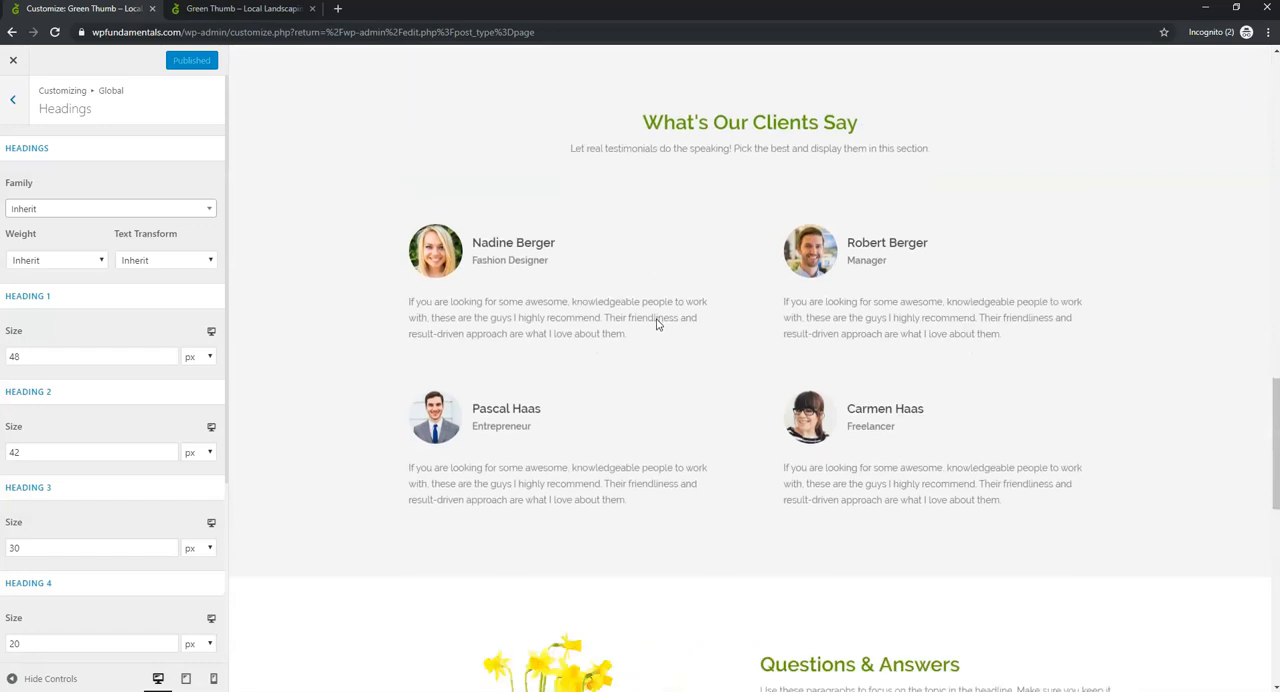
scroll(658, 327, "up", 20)
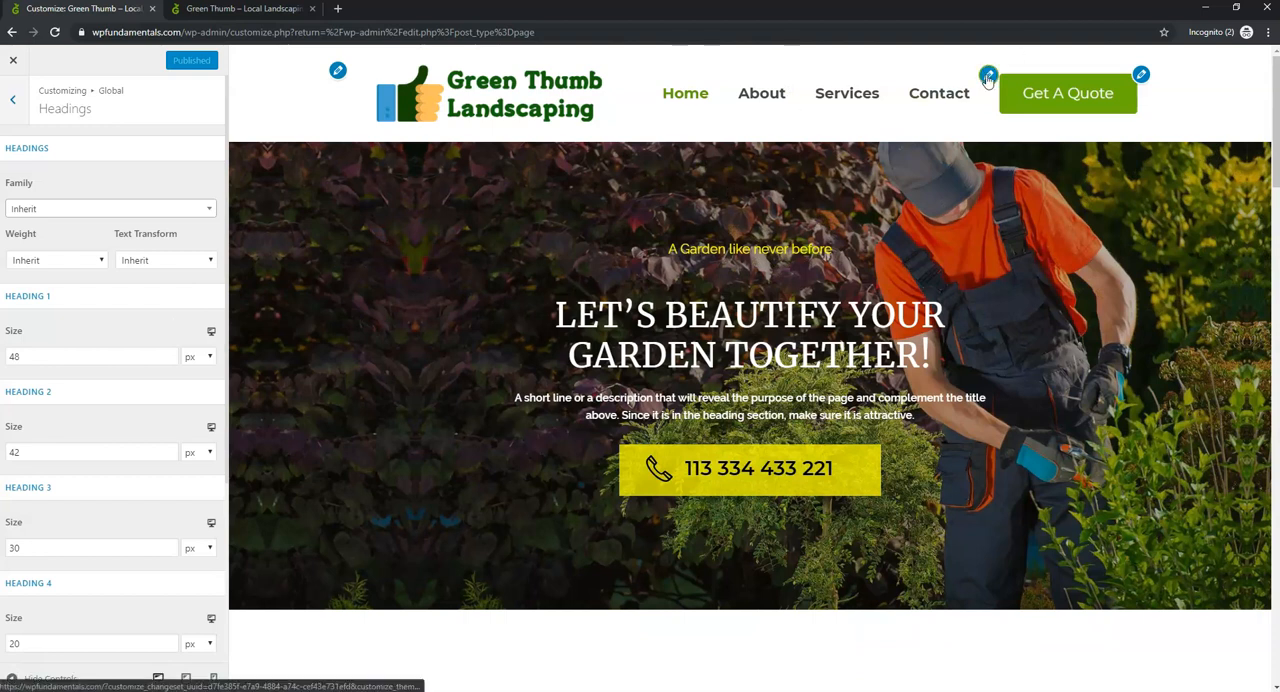
- Return to the Base Typography settings, reduce the body and content font size to 20 and publish the change
left_click(27, 96)
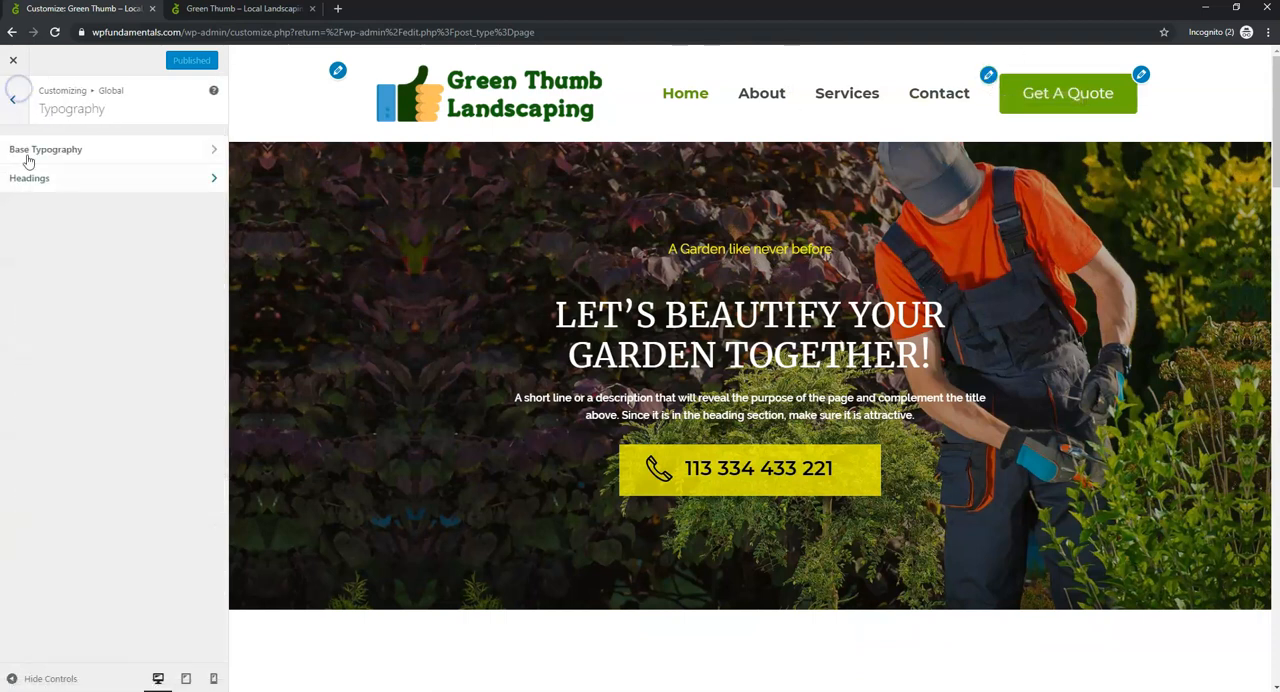
left_click(30, 152)
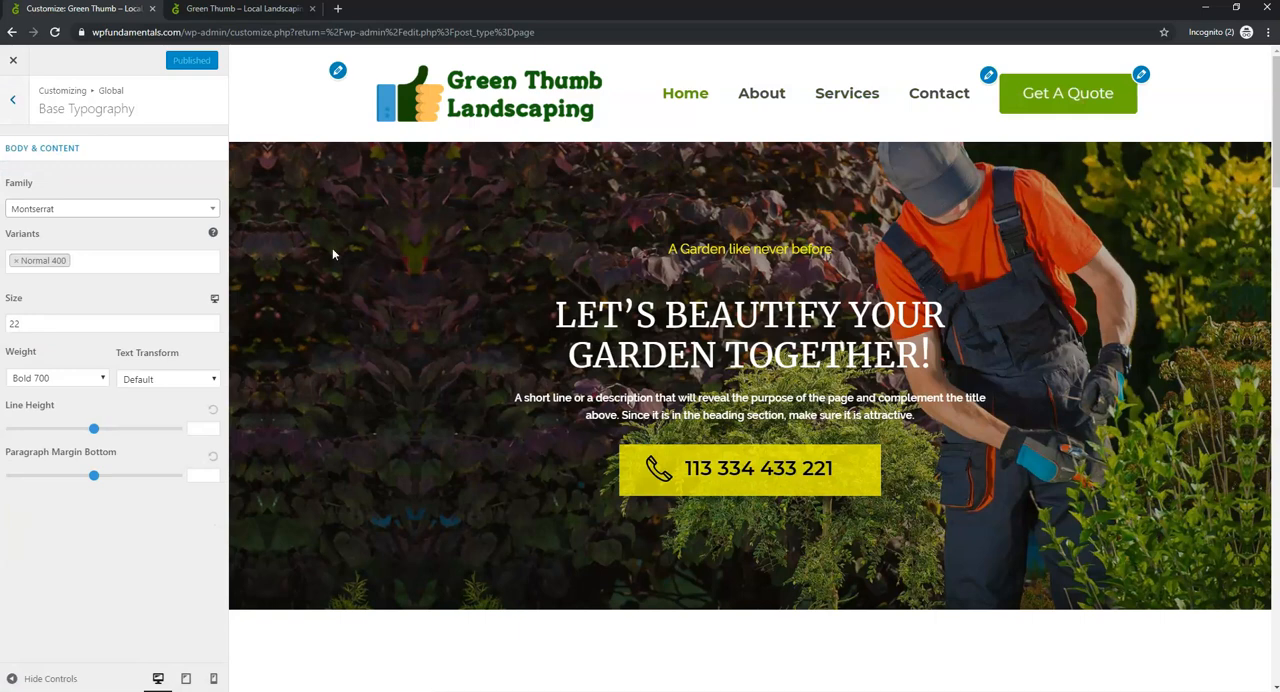
left_click(210, 327)
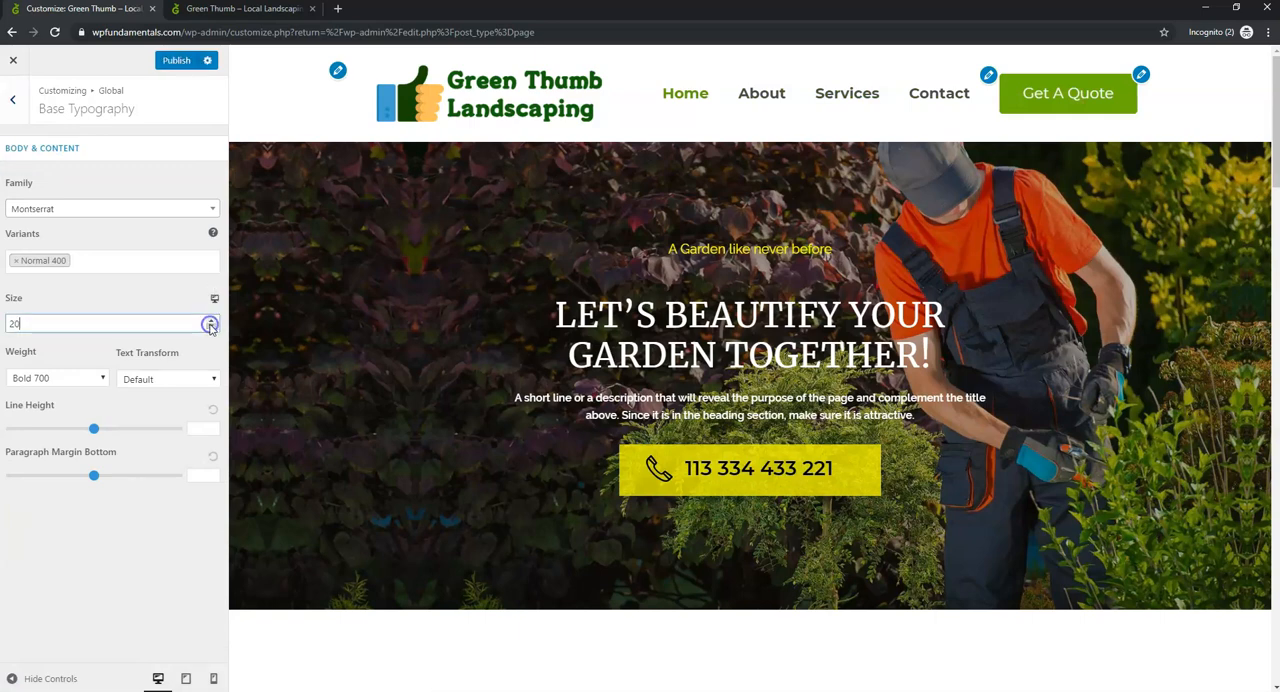
left_click(210, 327)
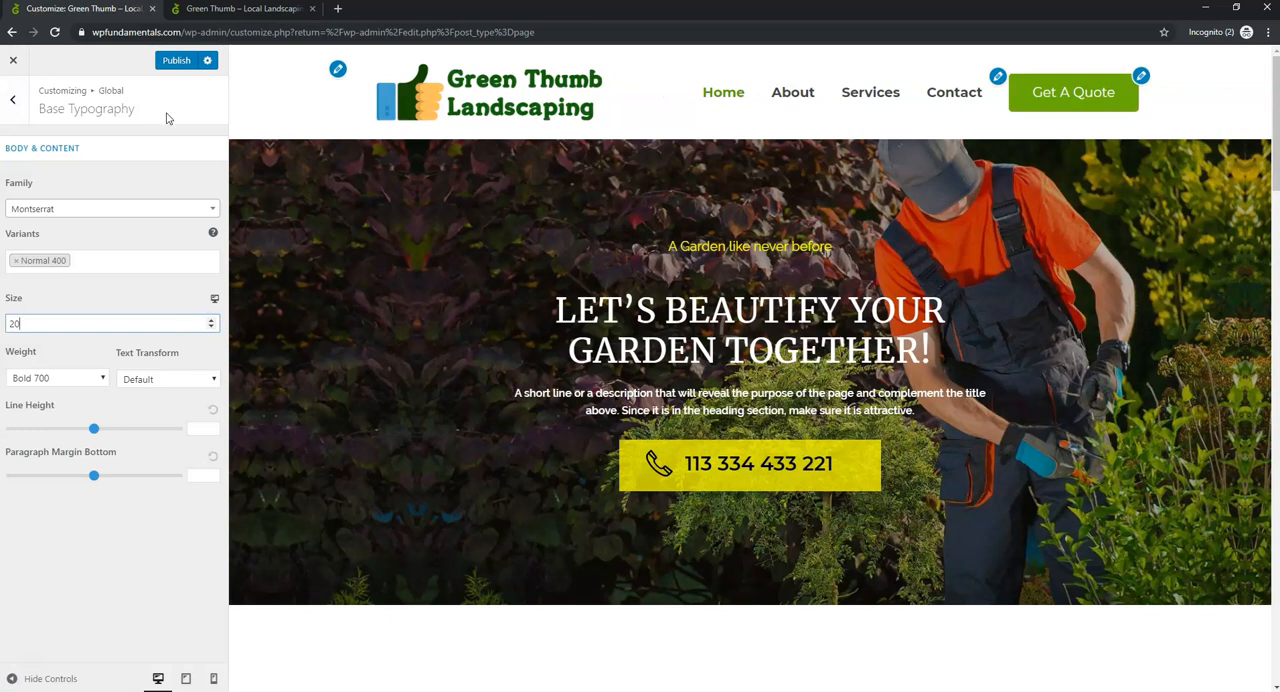
left_click(176, 60)
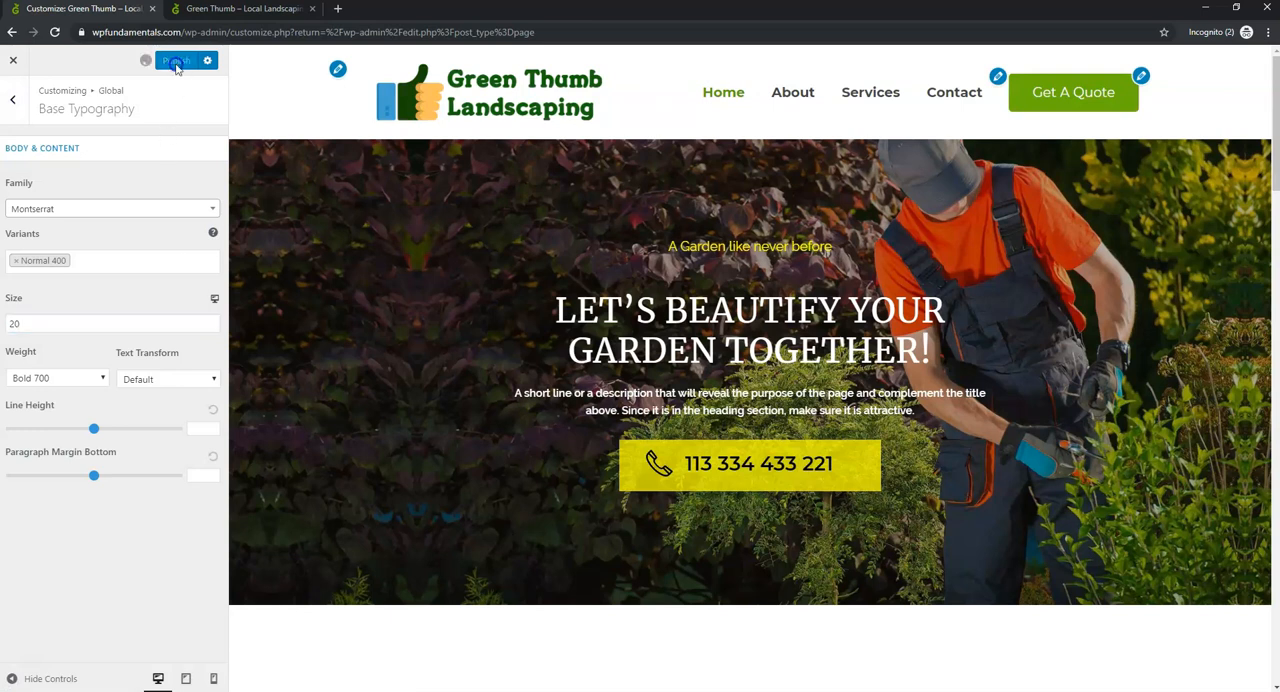
- Inspect the global Buttons settings, return to the main customizer options and review the home page preview down to the footer
left_click(16, 104)
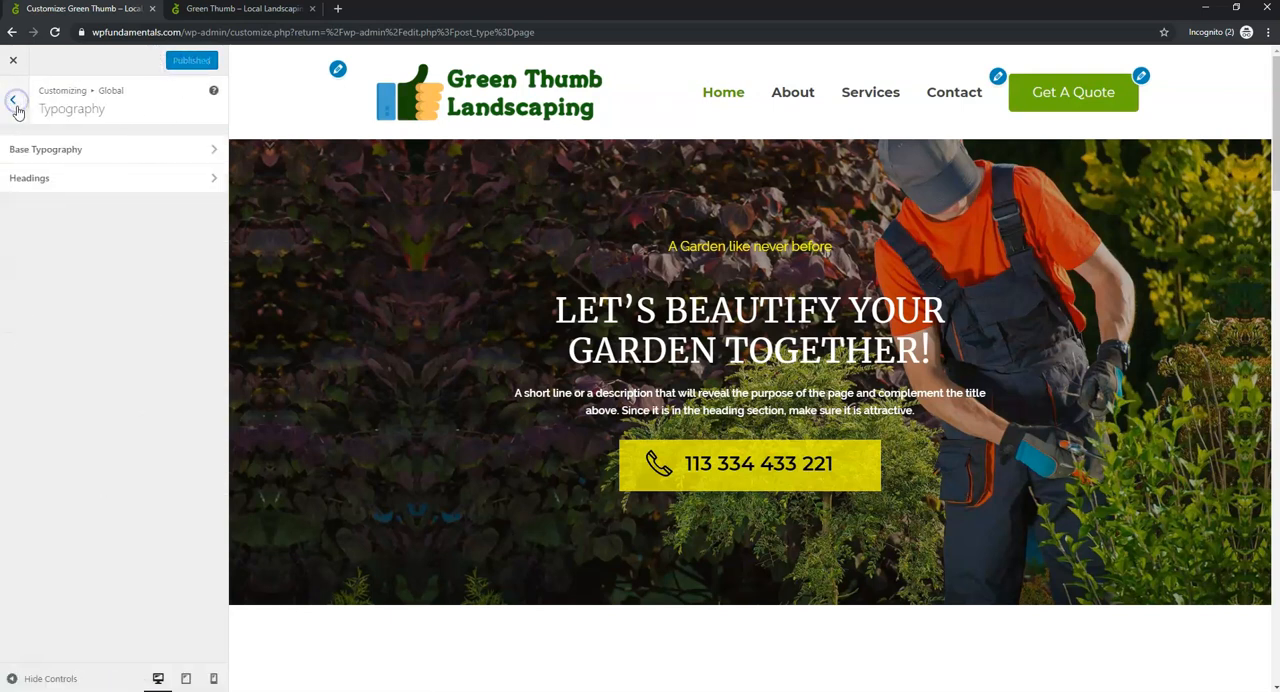
left_click(15, 105)
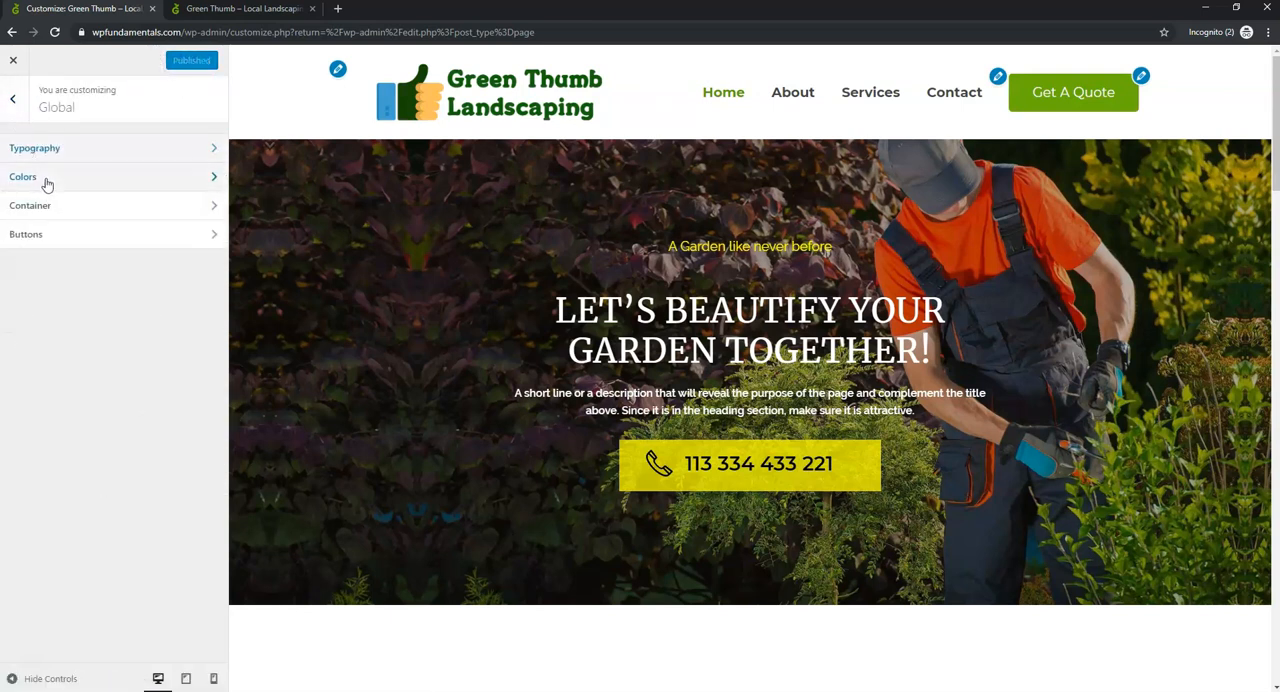
left_click(114, 235)
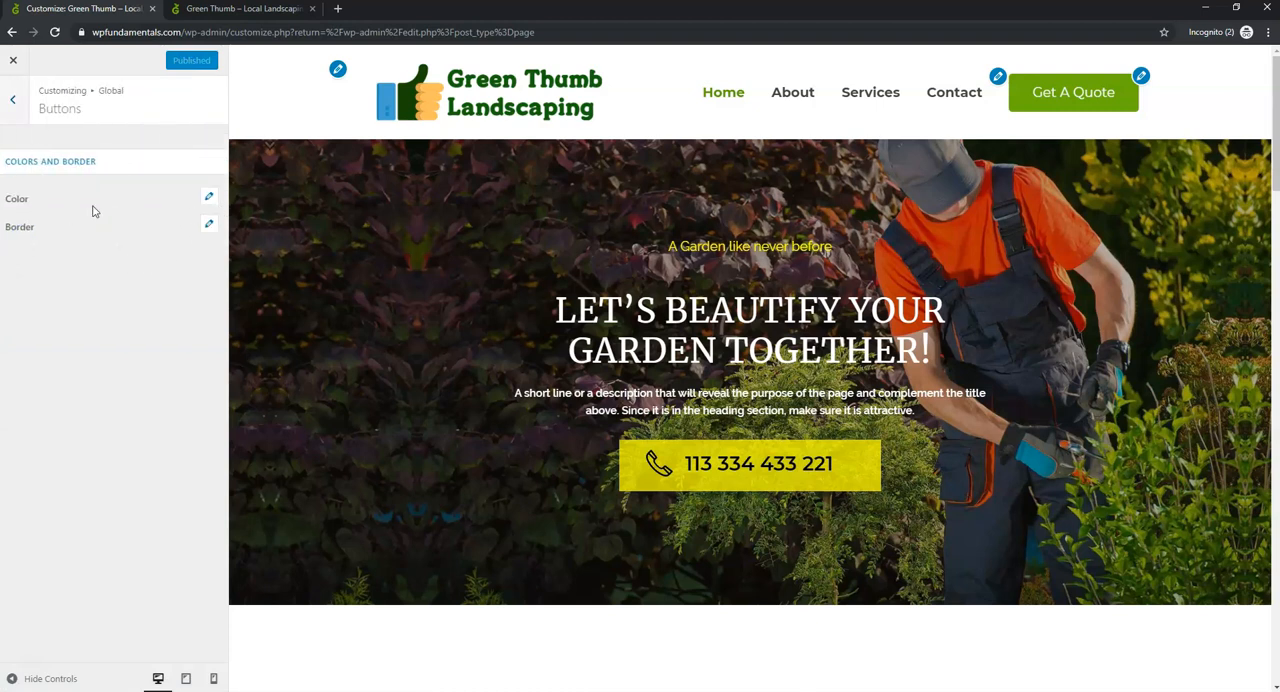
left_click(16, 103)
left_click(18, 101)
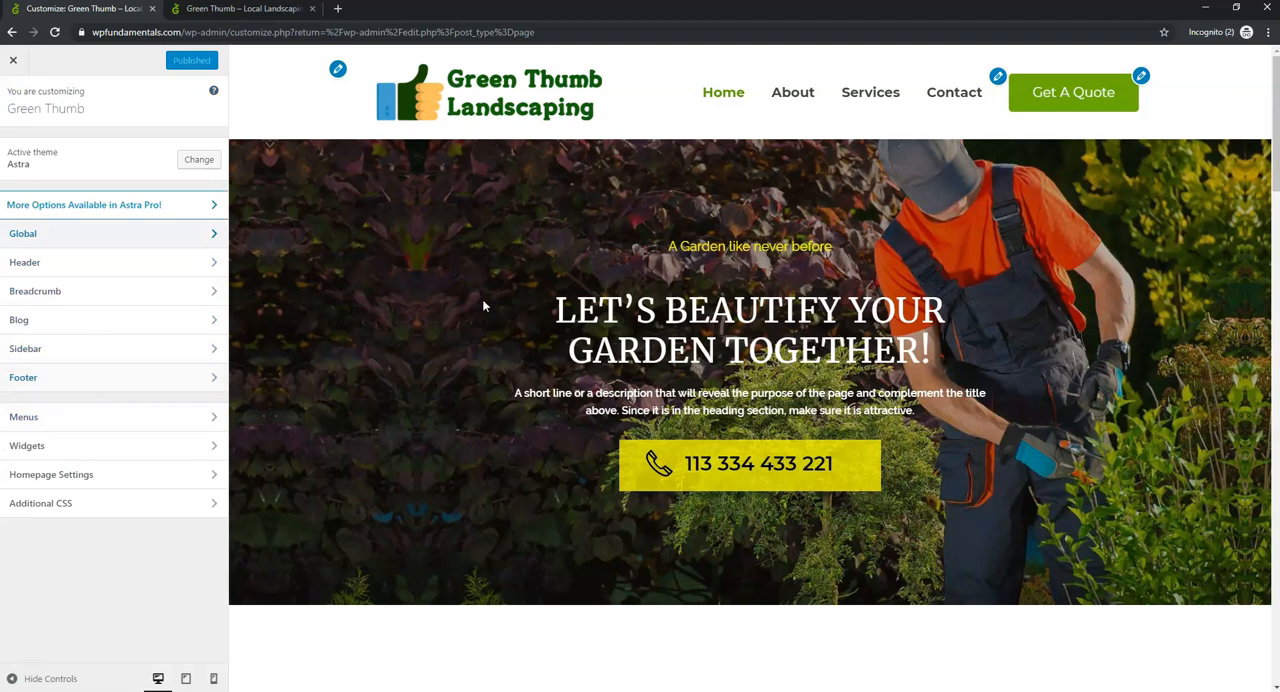
scroll(543, 306, "down", 10)
scroll(540, 309, "down", 10)
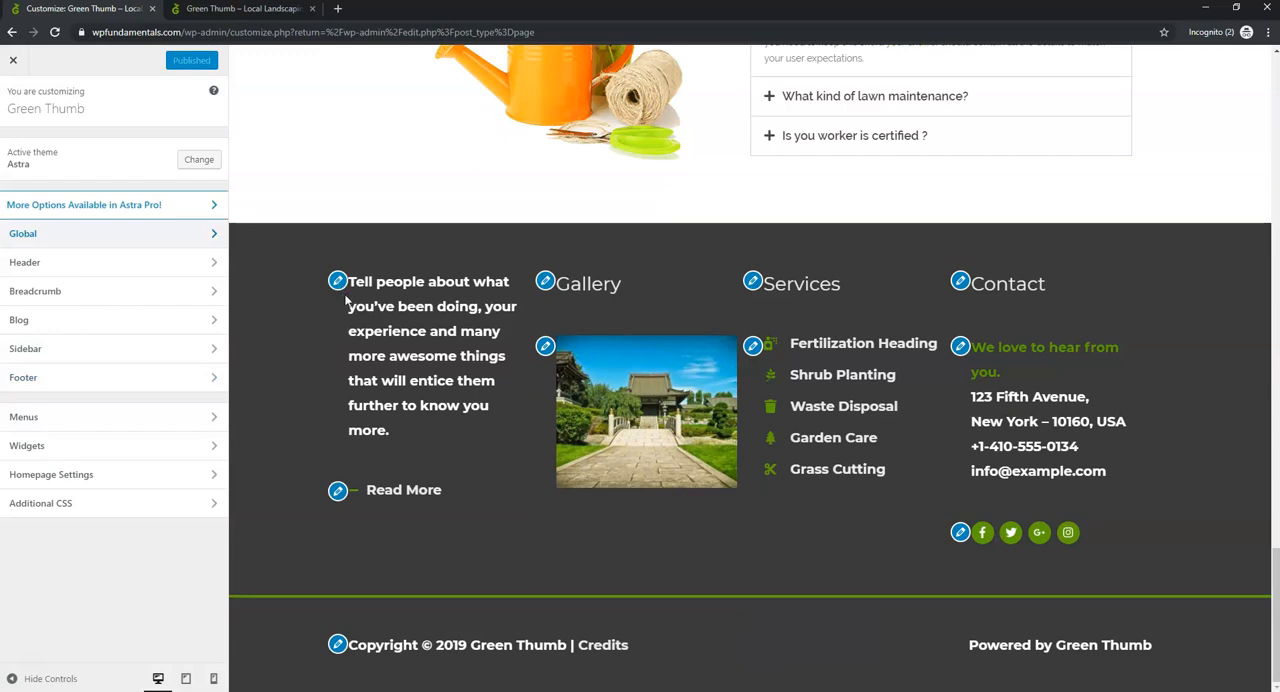
scroll(750, 420, "up", 15)
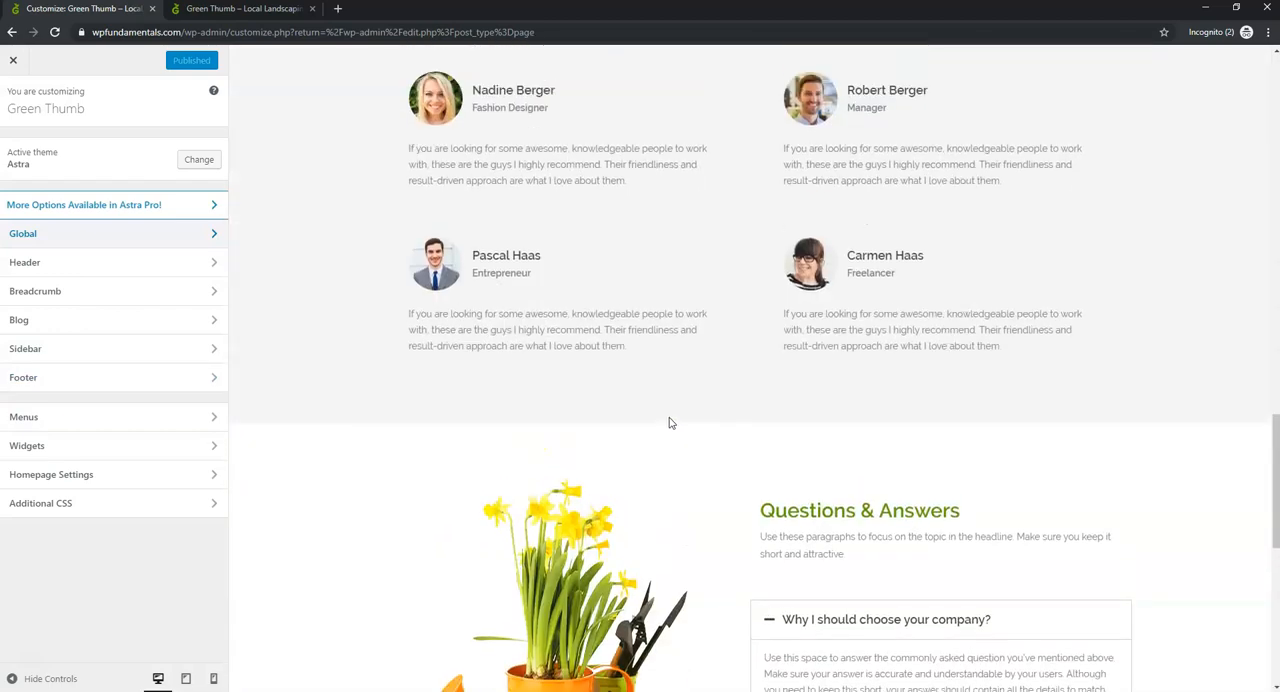
scroll(665, 415, "up", 5)
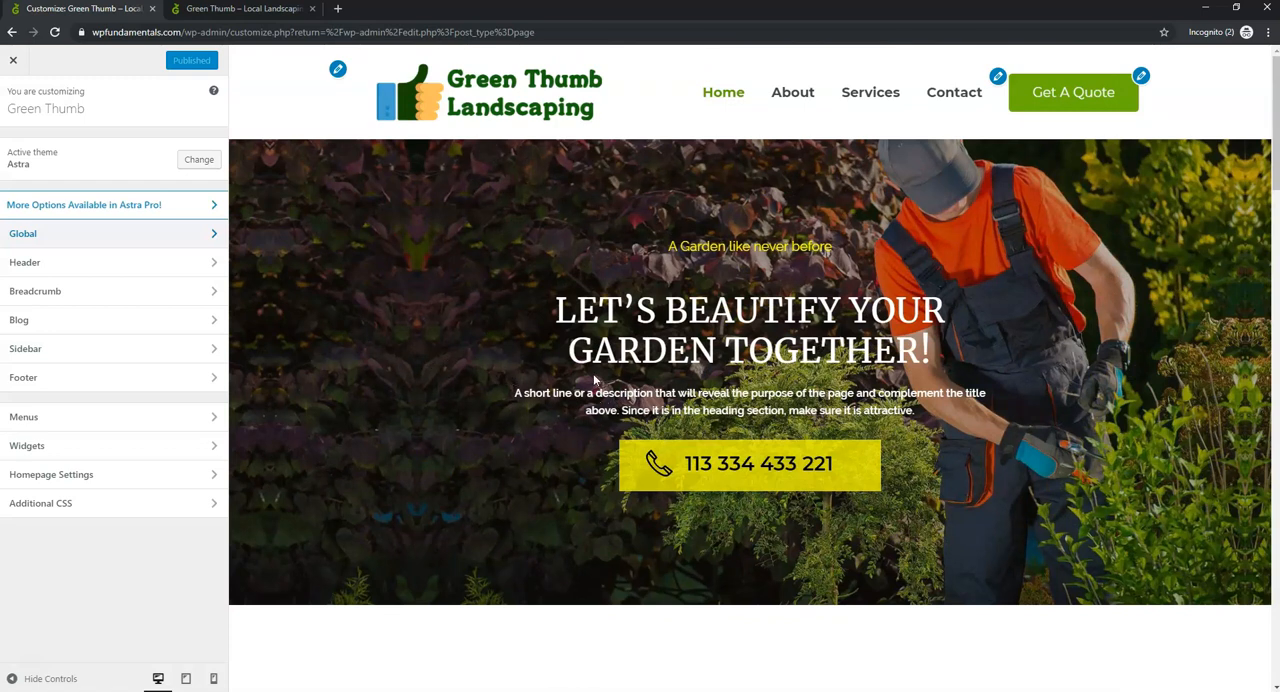
scroll(500, 404, "down", 8)
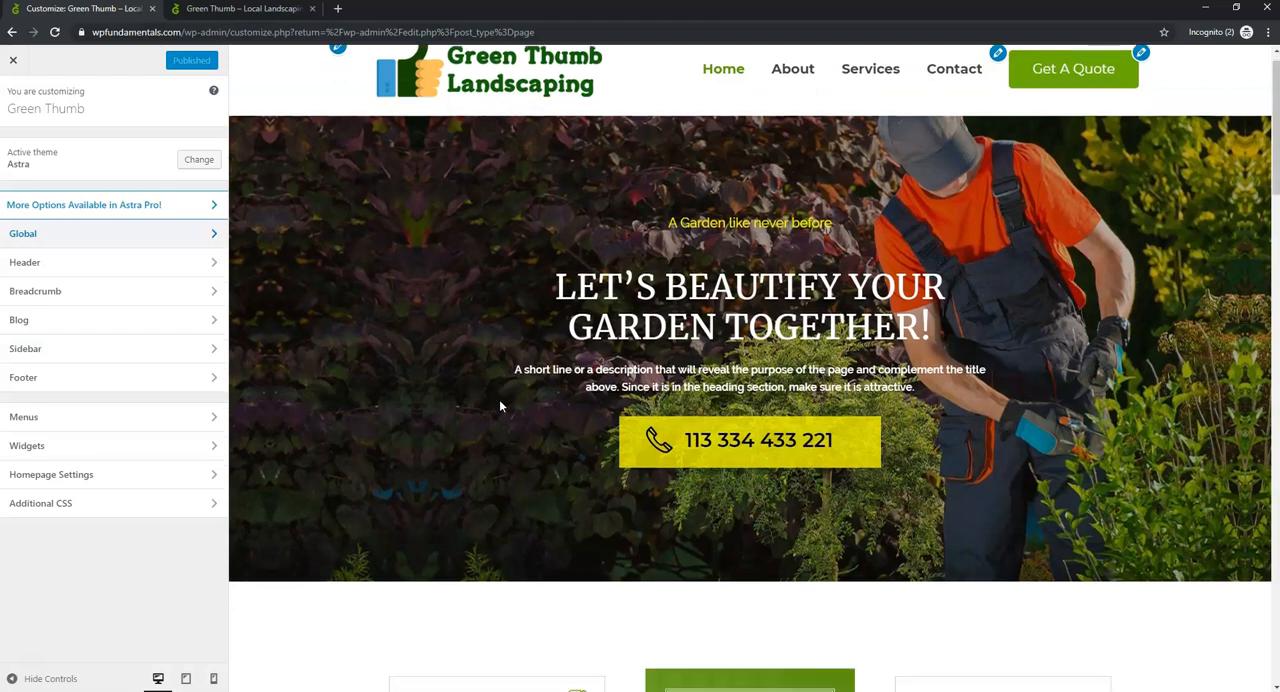
scroll(499, 397, "up", 8)
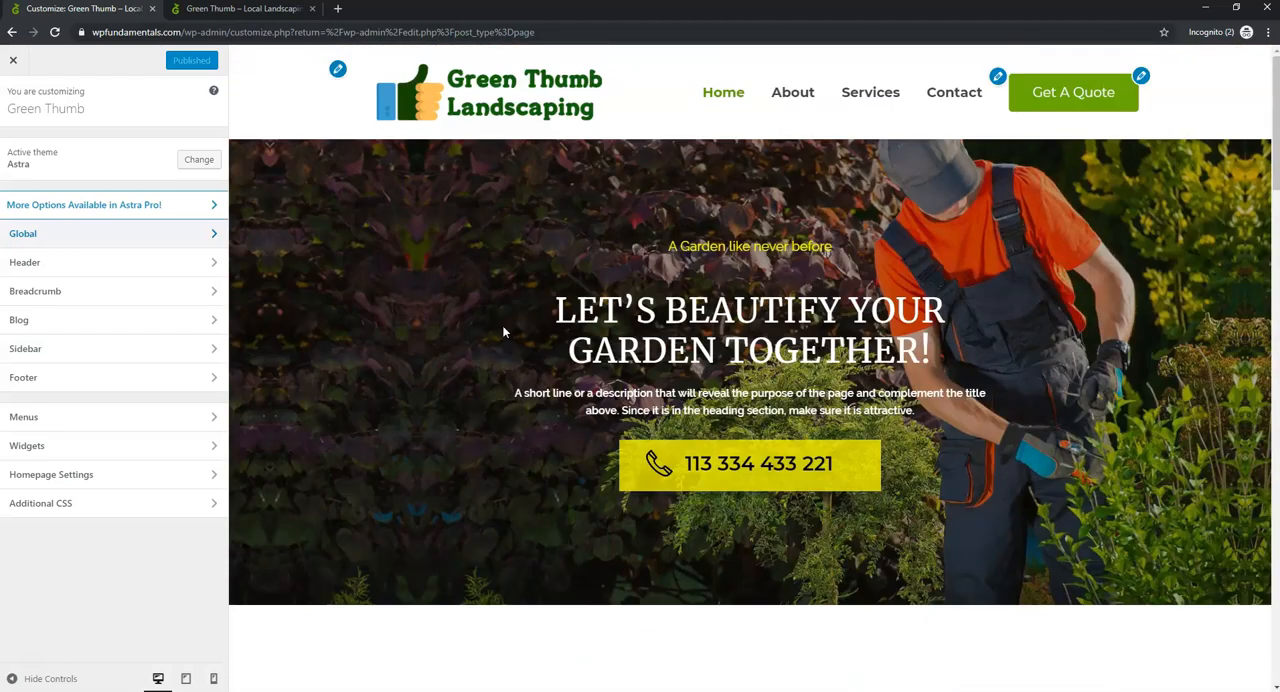
- Close the customizer, open the Home page for editing with Elementor and dismiss the layout changes notice
left_click(12, 62)
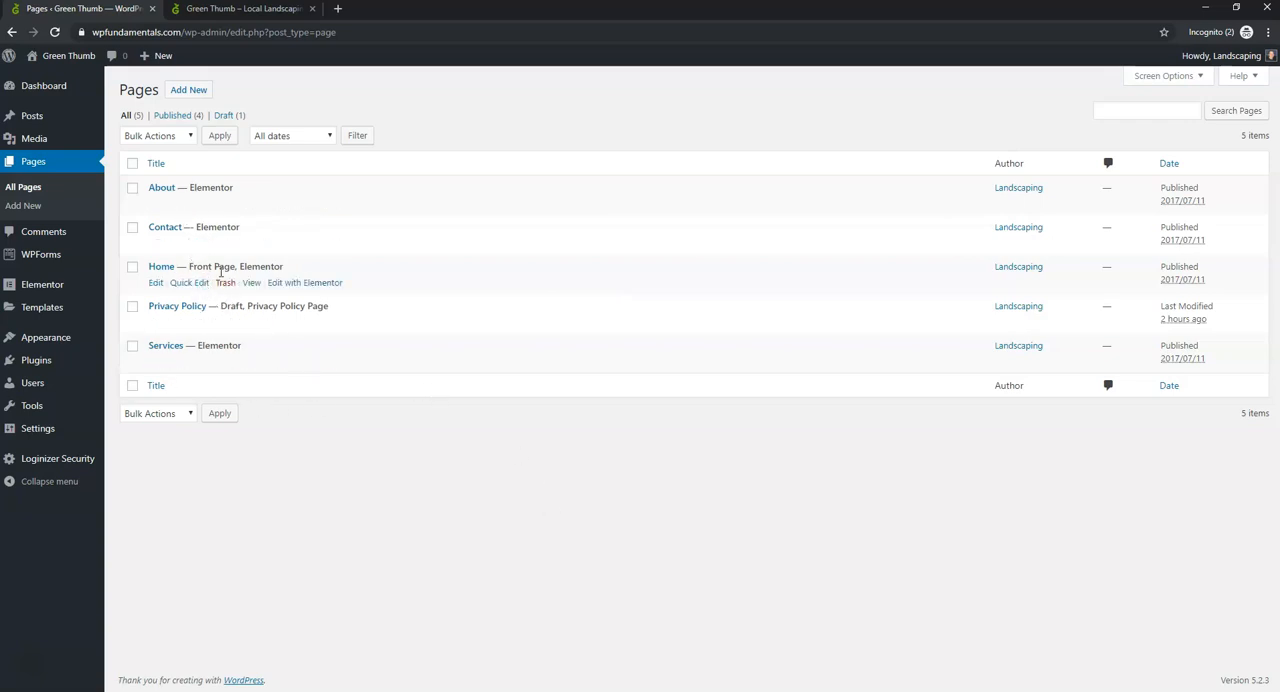
left_click(332, 283)
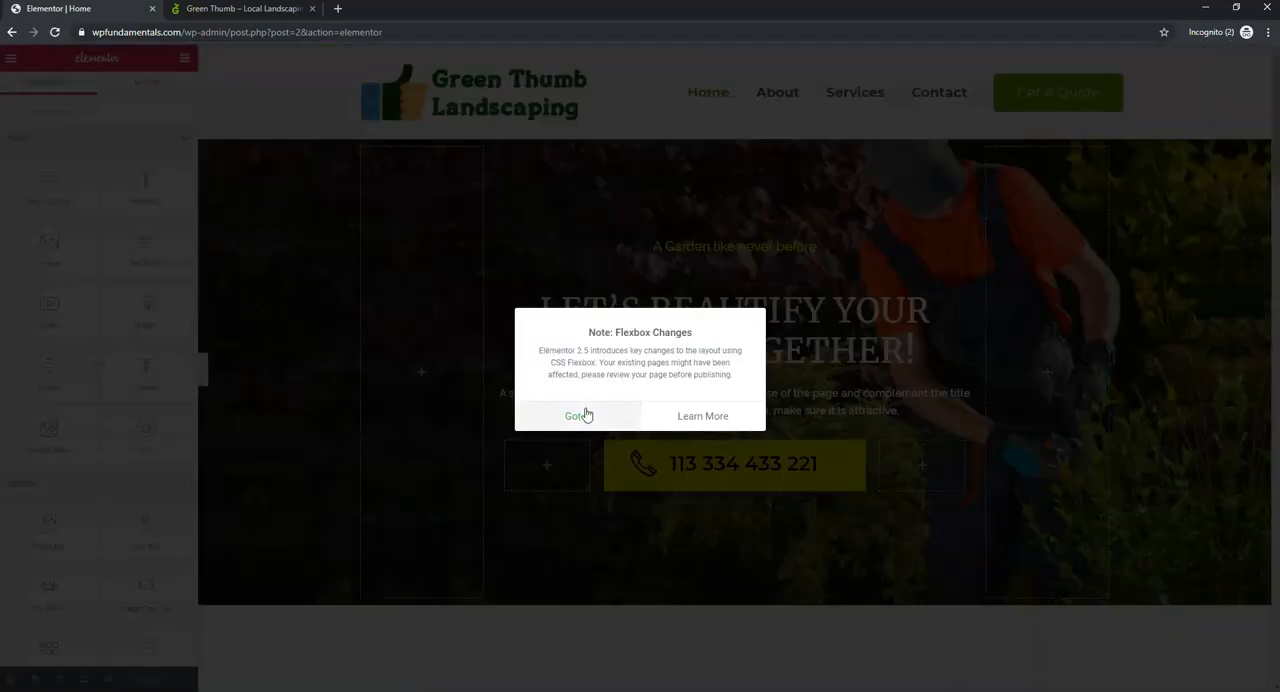
left_click(577, 414)
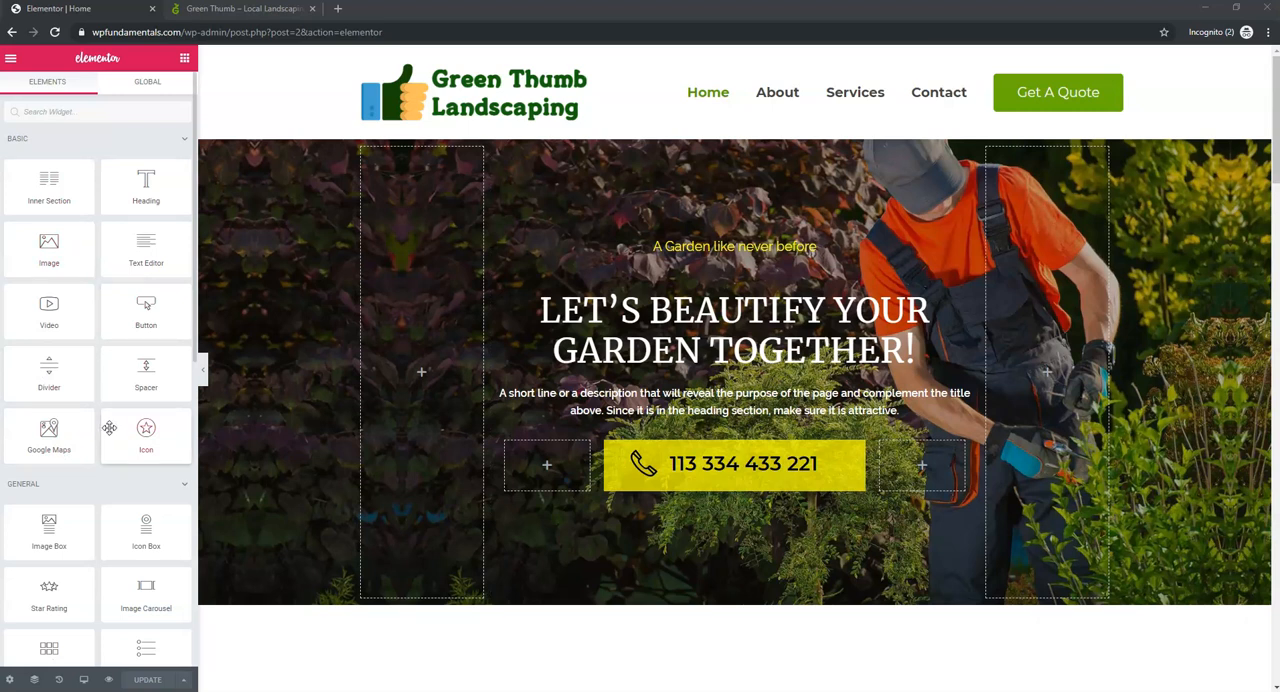
- Look through the Basic and General widgets available in the Elementor editor
scroll(108, 428, "down", 5)
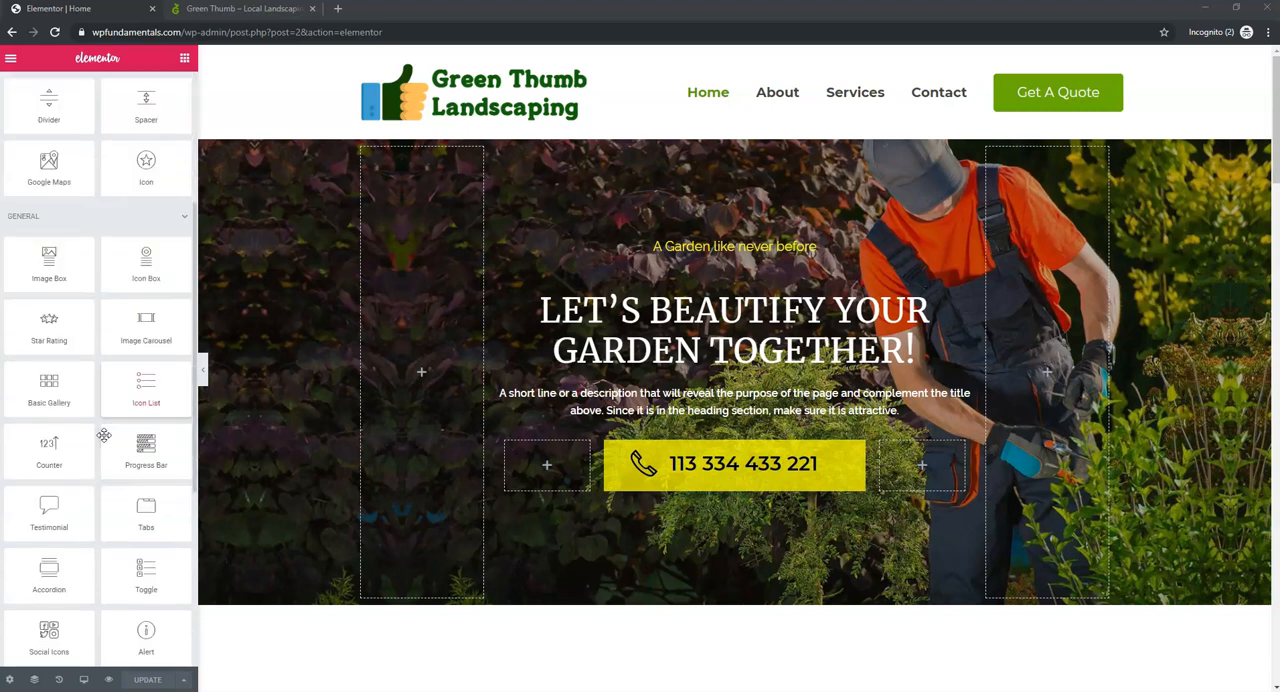
scroll(106, 432, "up", 4)
scroll(104, 435, "up", 1)
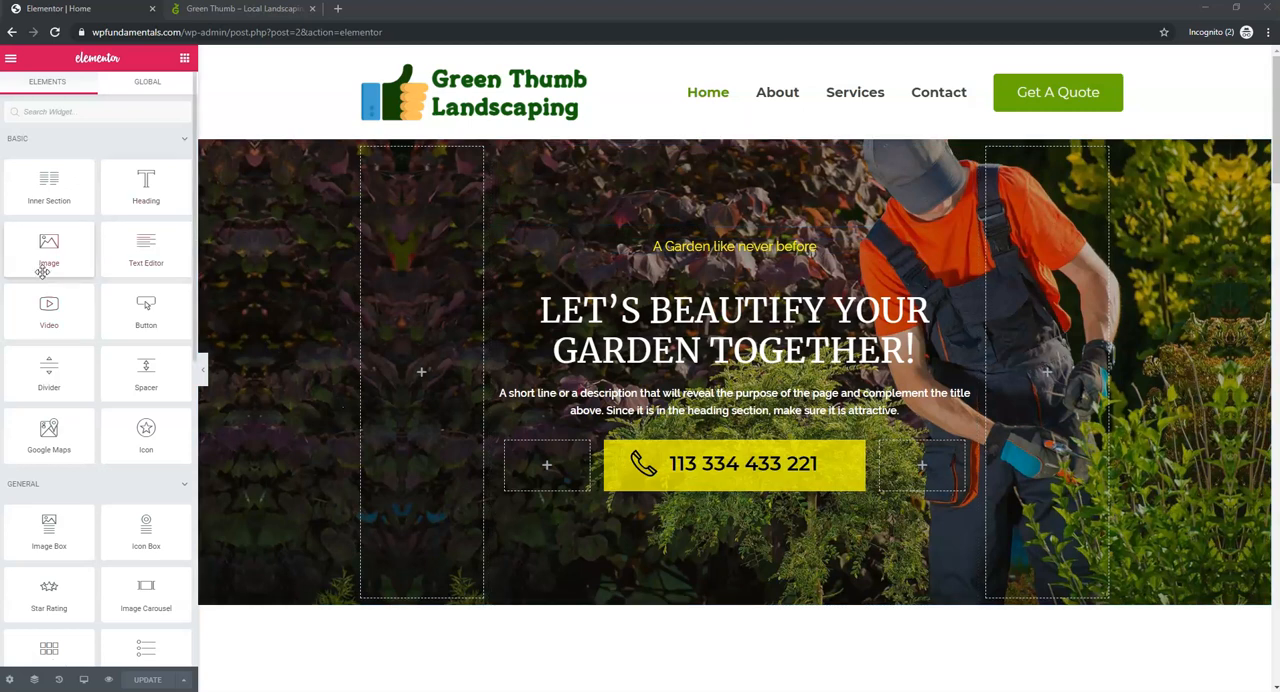
mouse_move(52, 250)
left_mouse_down()
mouse_move(394, 258)
mouse_move(470, 325)
mouse_move(122, 247)
mouse_move(58, 248)
left_mouse_up()
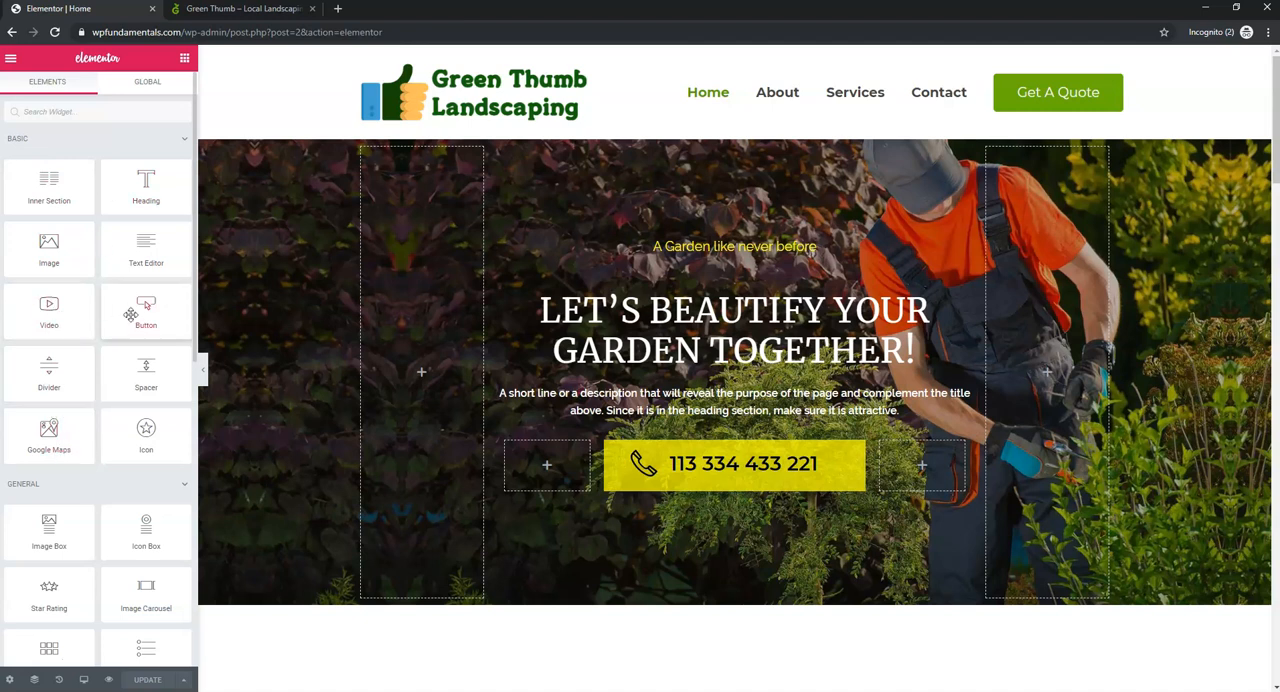
- Look through the General widgets in the Elementor list and the Home page sections from the hero to the client testimonials
scroll(126, 403, "down", 3)
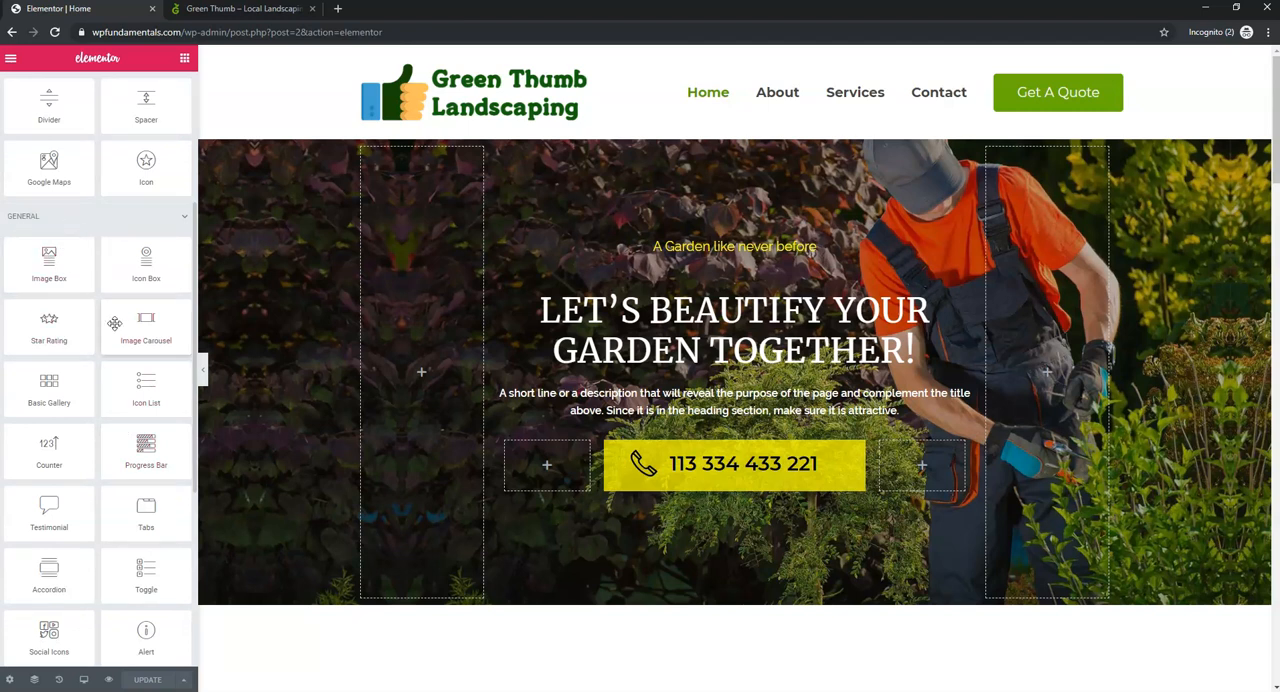
scroll(100, 366, "down", 1)
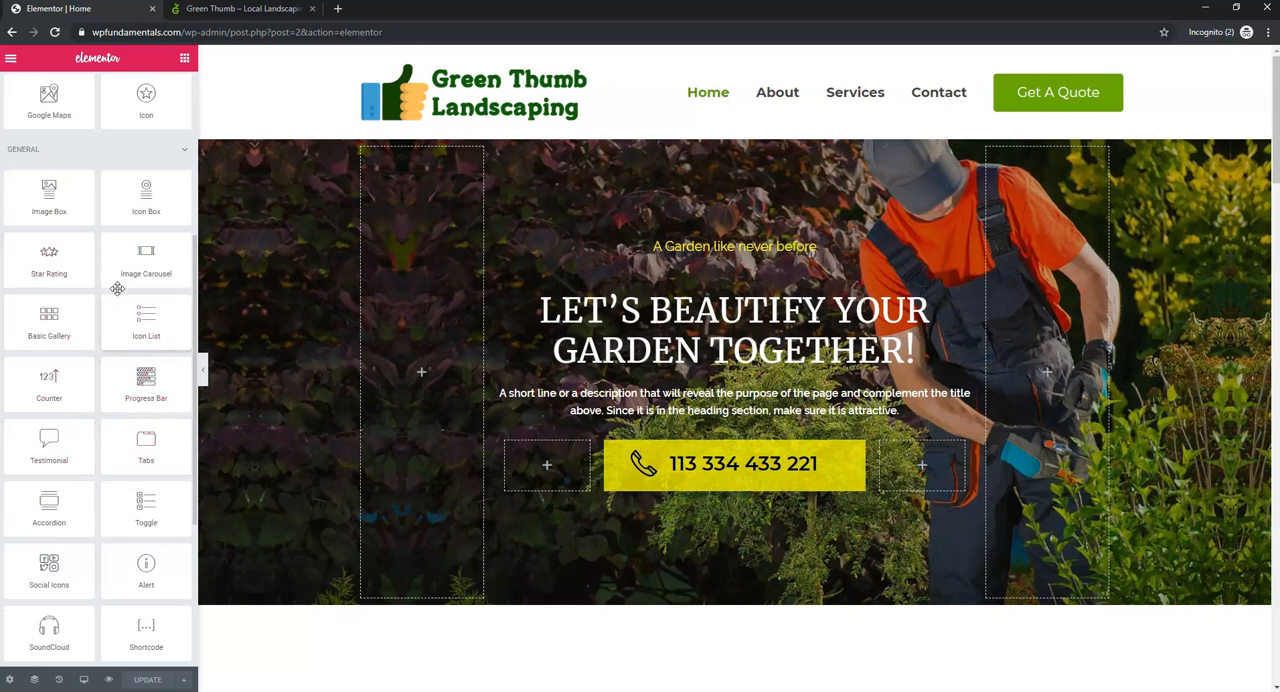
scroll(118, 400, "down", 2)
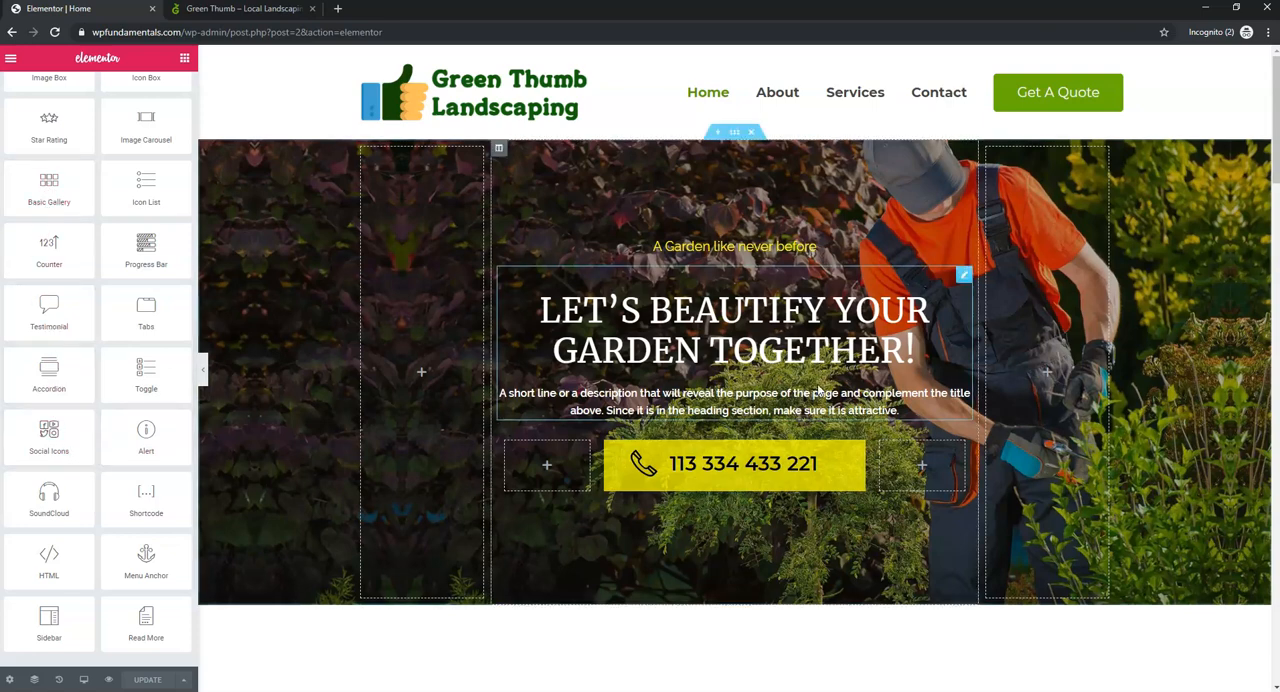
scroll(811, 420, "down", 15)
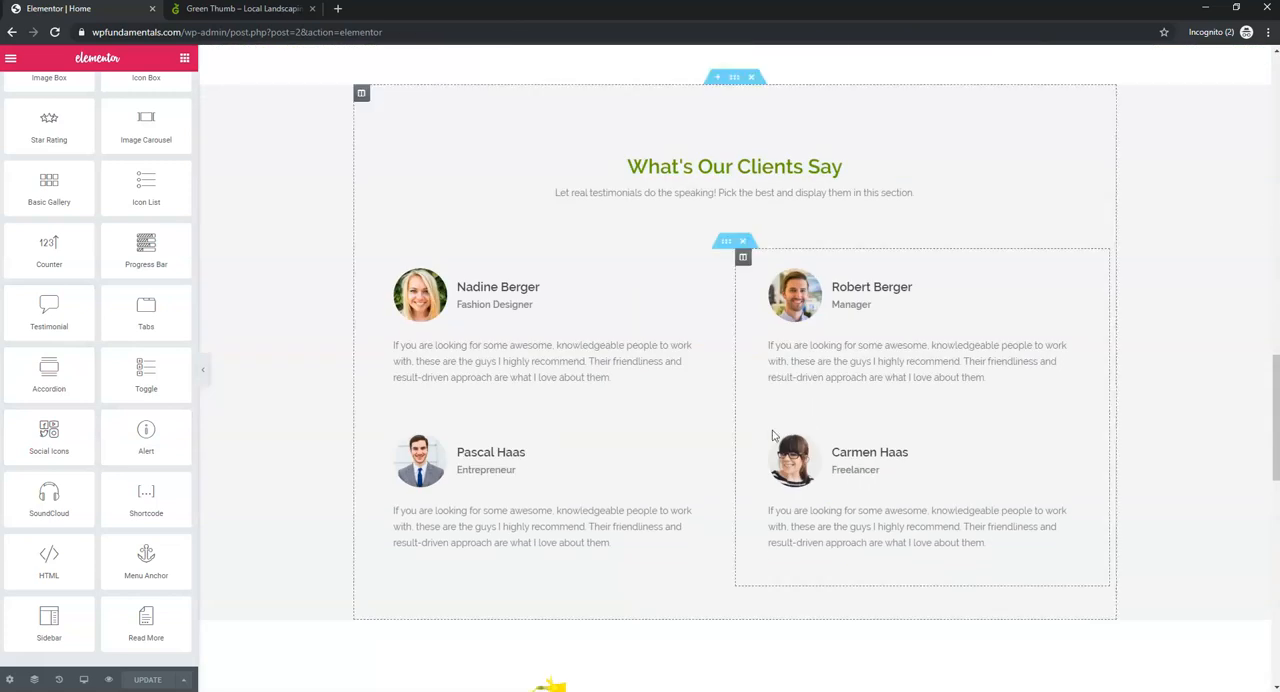
scroll(331, 457, "up", 5)
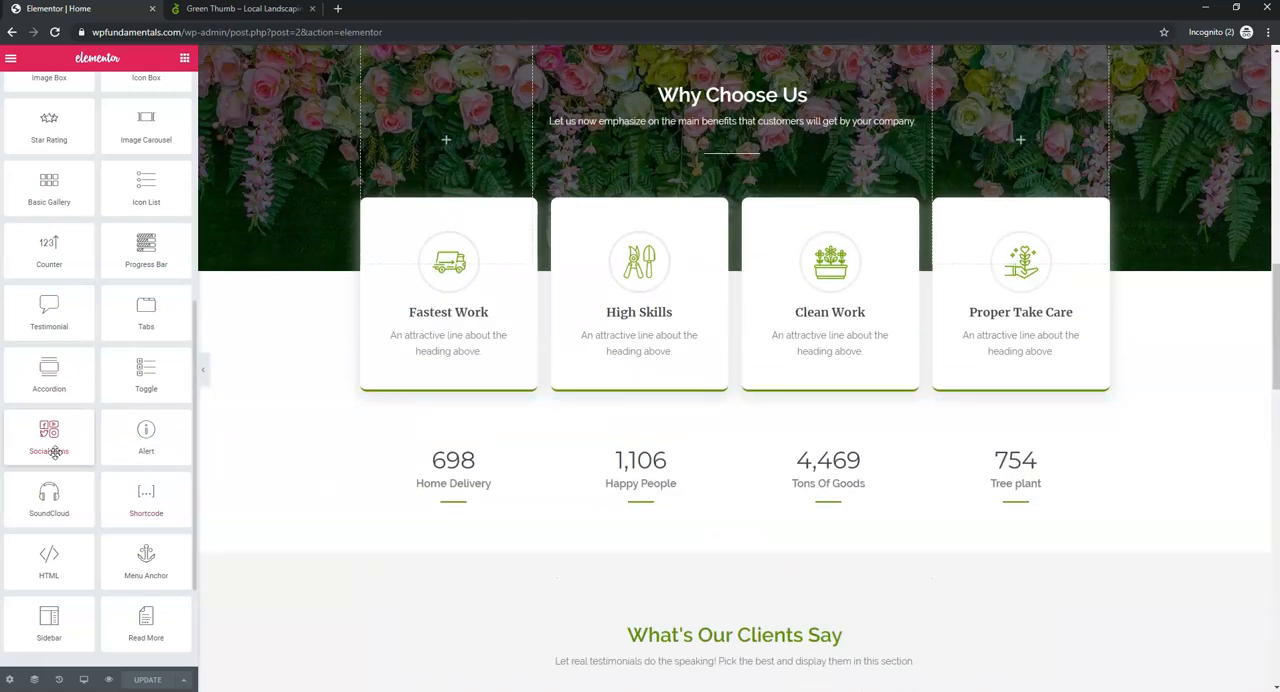
scroll(57, 460, "down", 2)
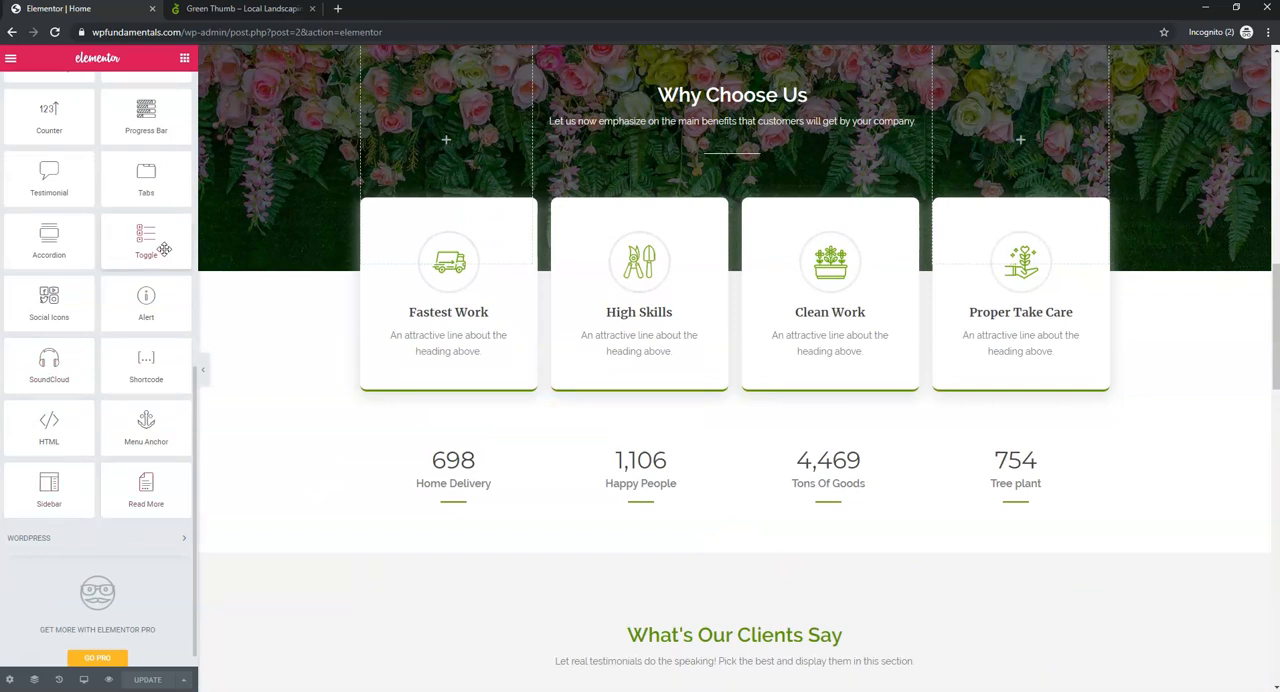
scroll(73, 308, "up", 6)
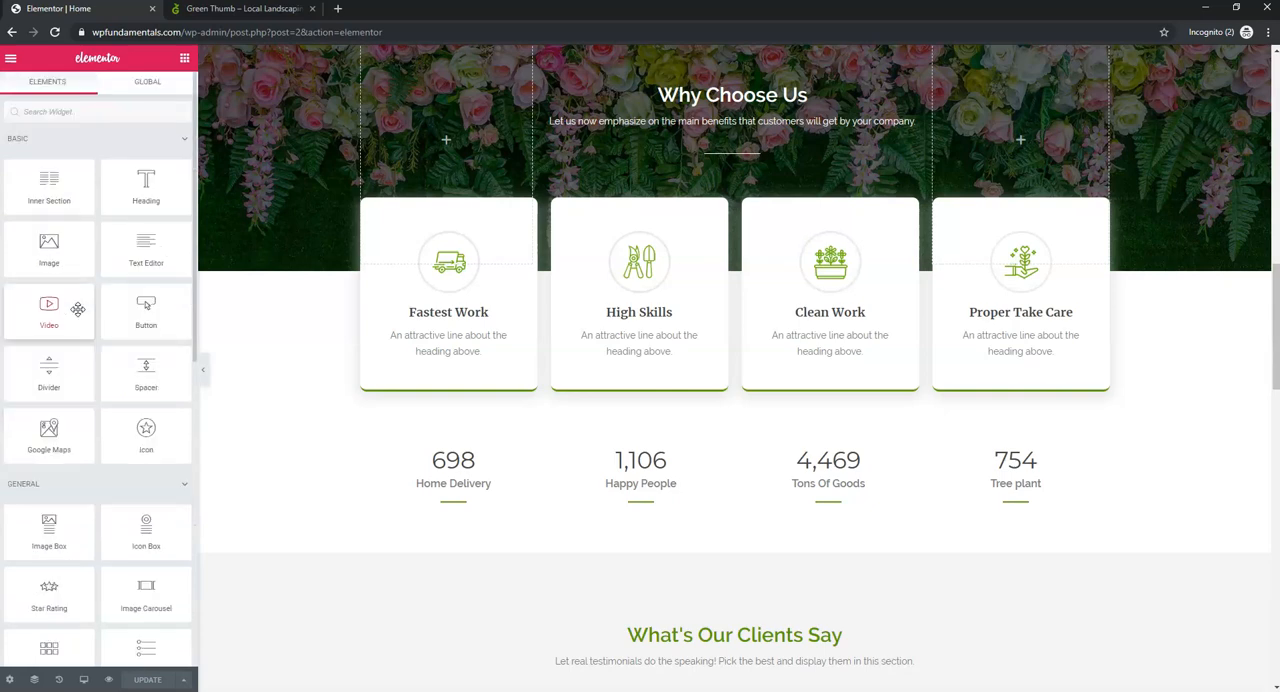
scroll(935, 345, "up", 10)
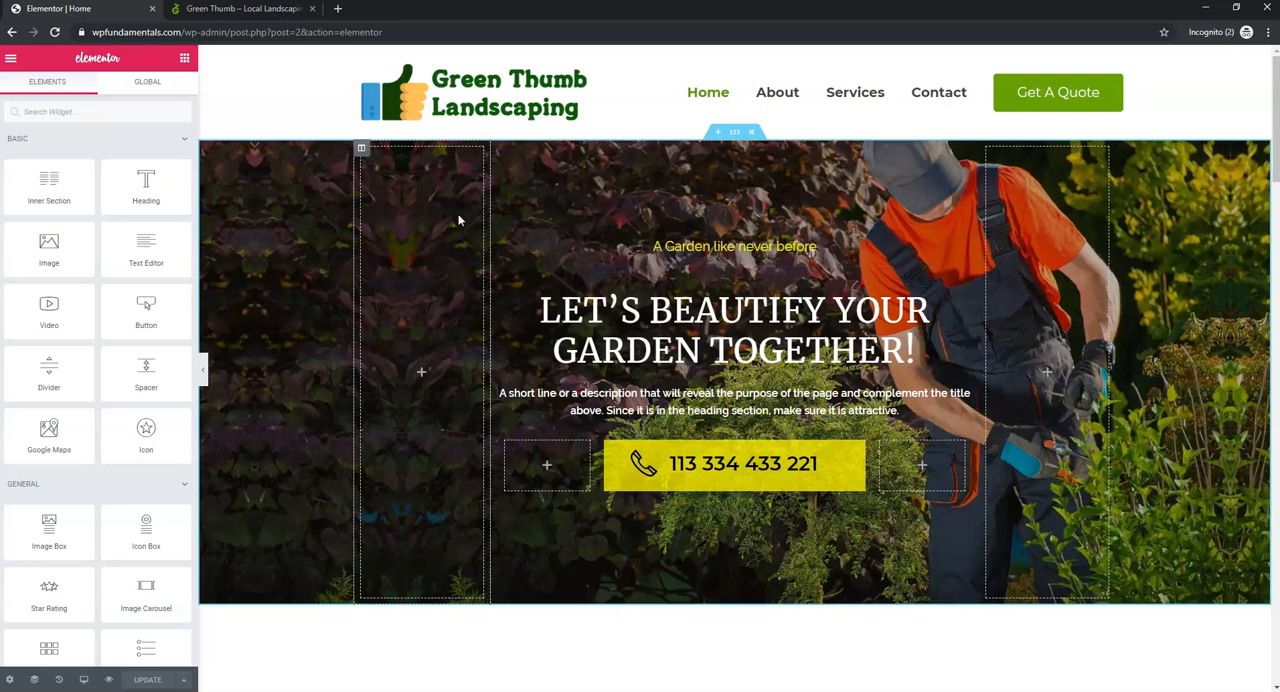
- Open the free stock photo sites unsplash.com, pixabay.com and pexels.com in separate new browser tabs
left_click(338, 10)
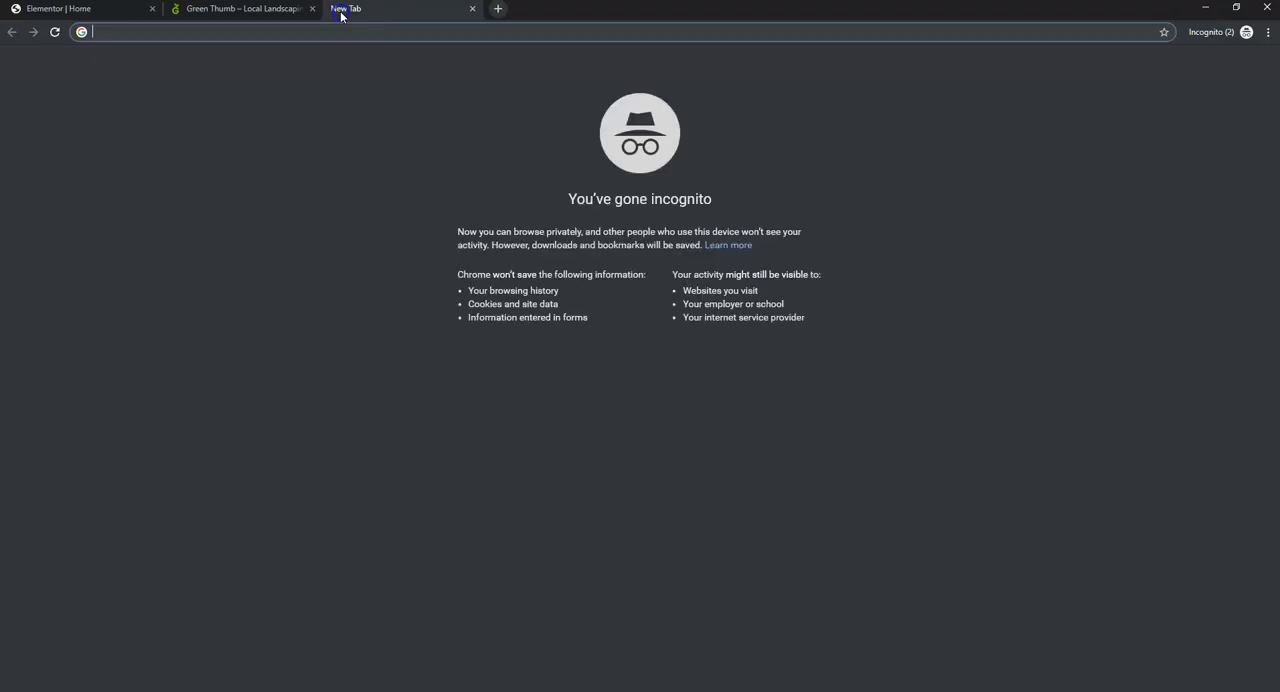
type("unsplash.com")
key("Return")
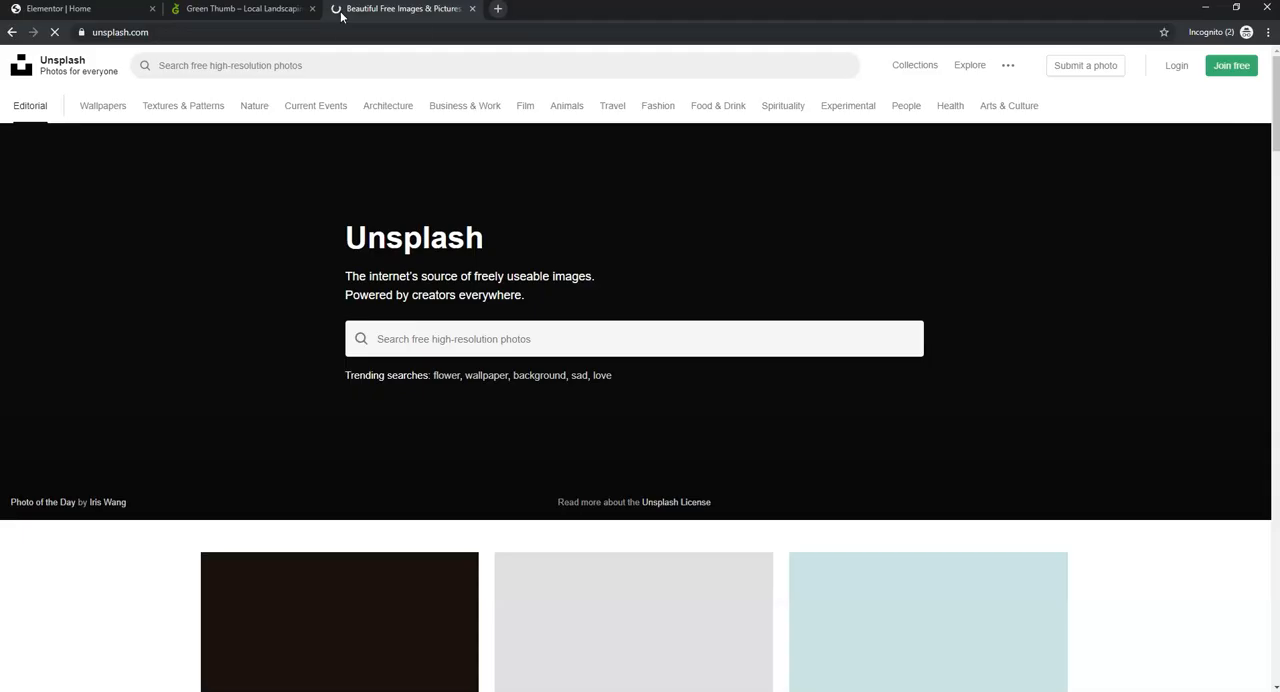
left_click(497, 9)
type("p")
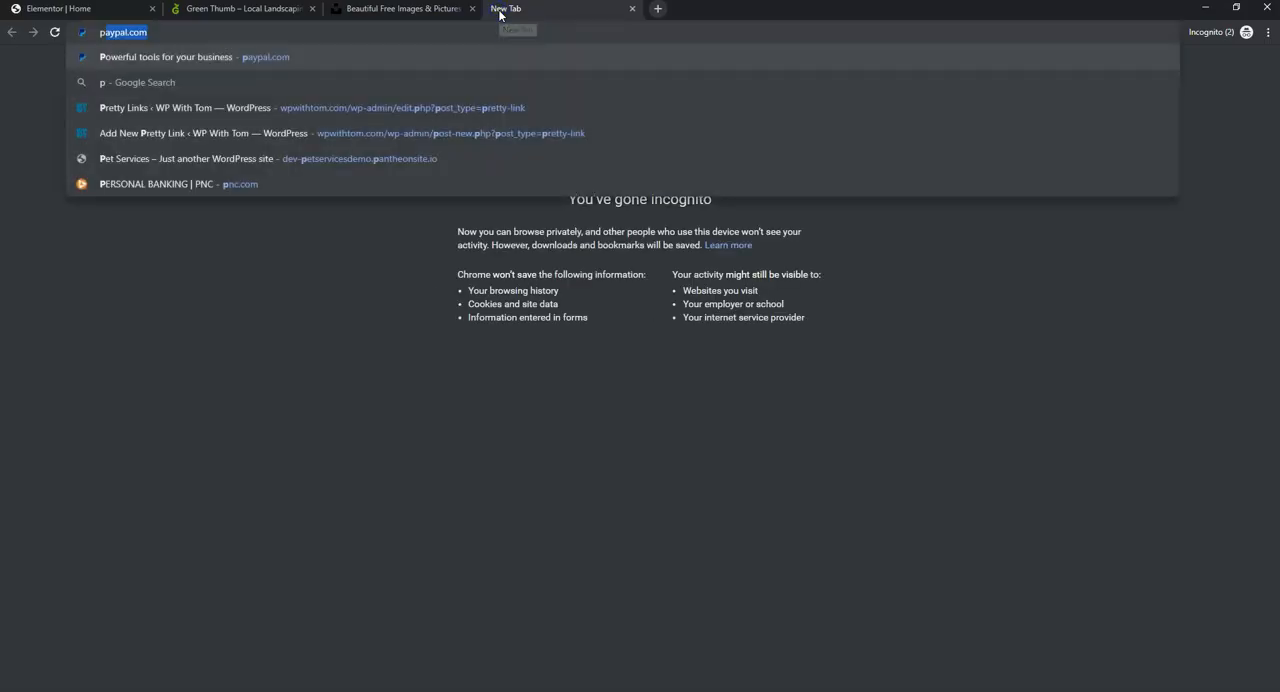
type("ixabay.com")
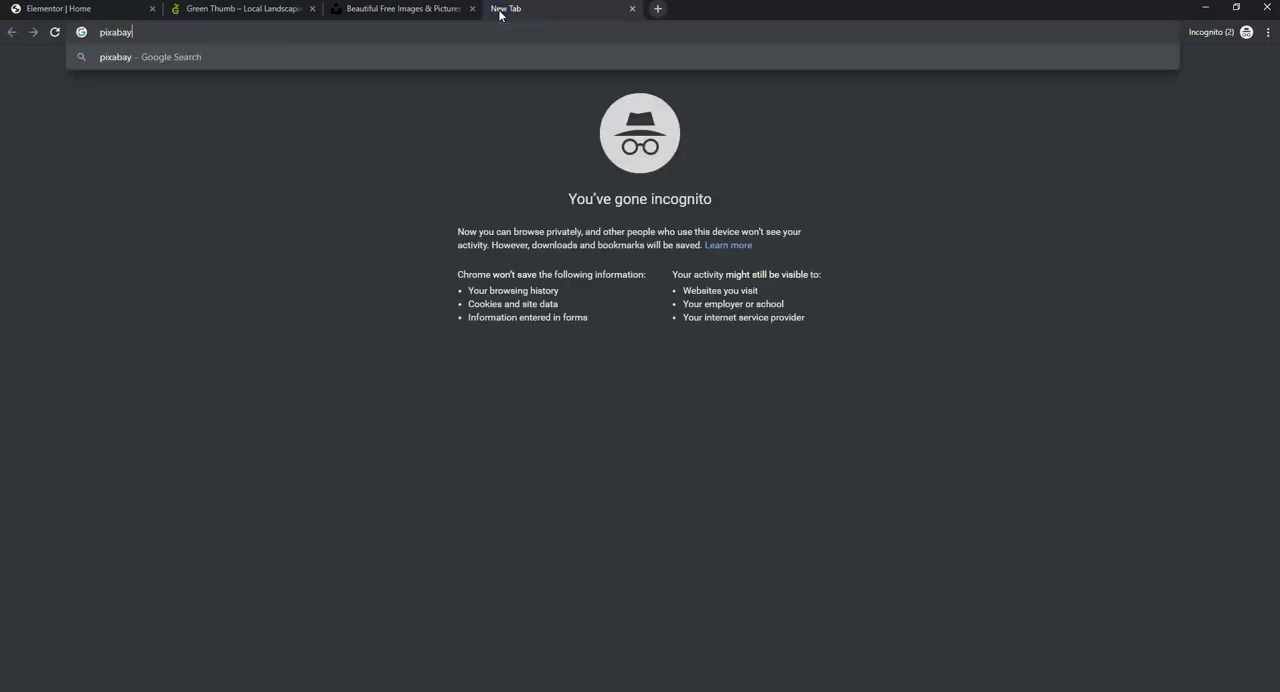
key("Return")
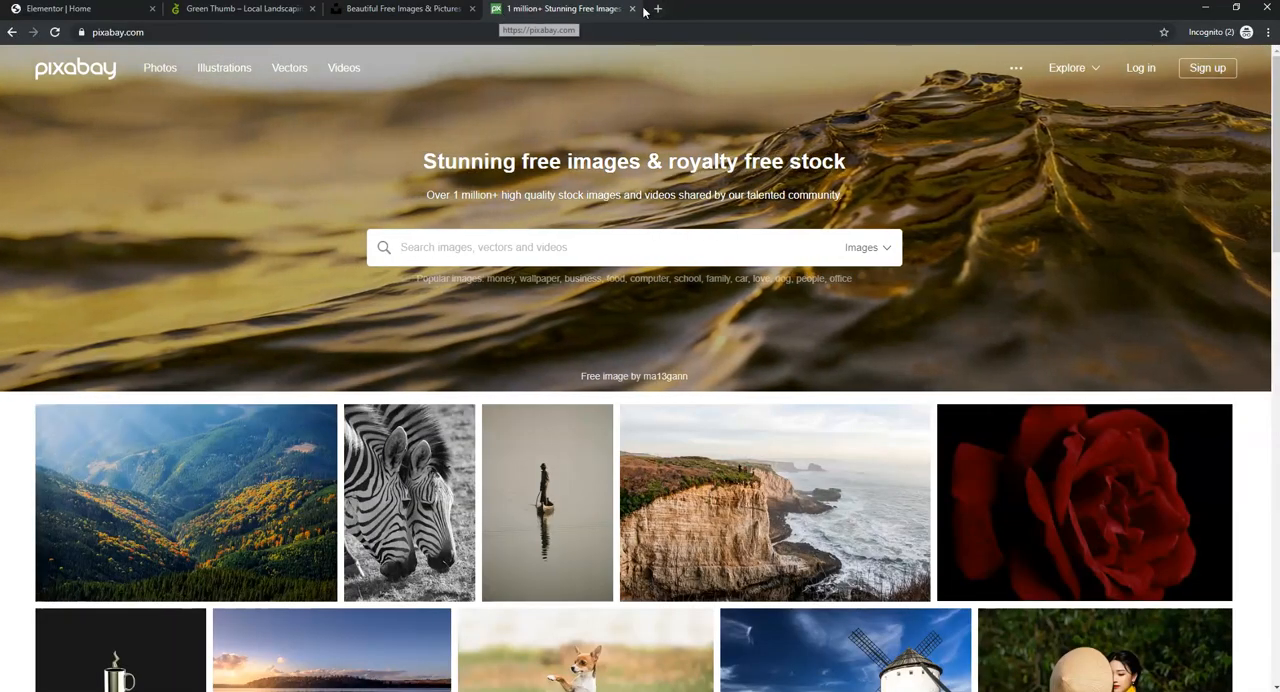
left_click(657, 8)
type("pexels.com")
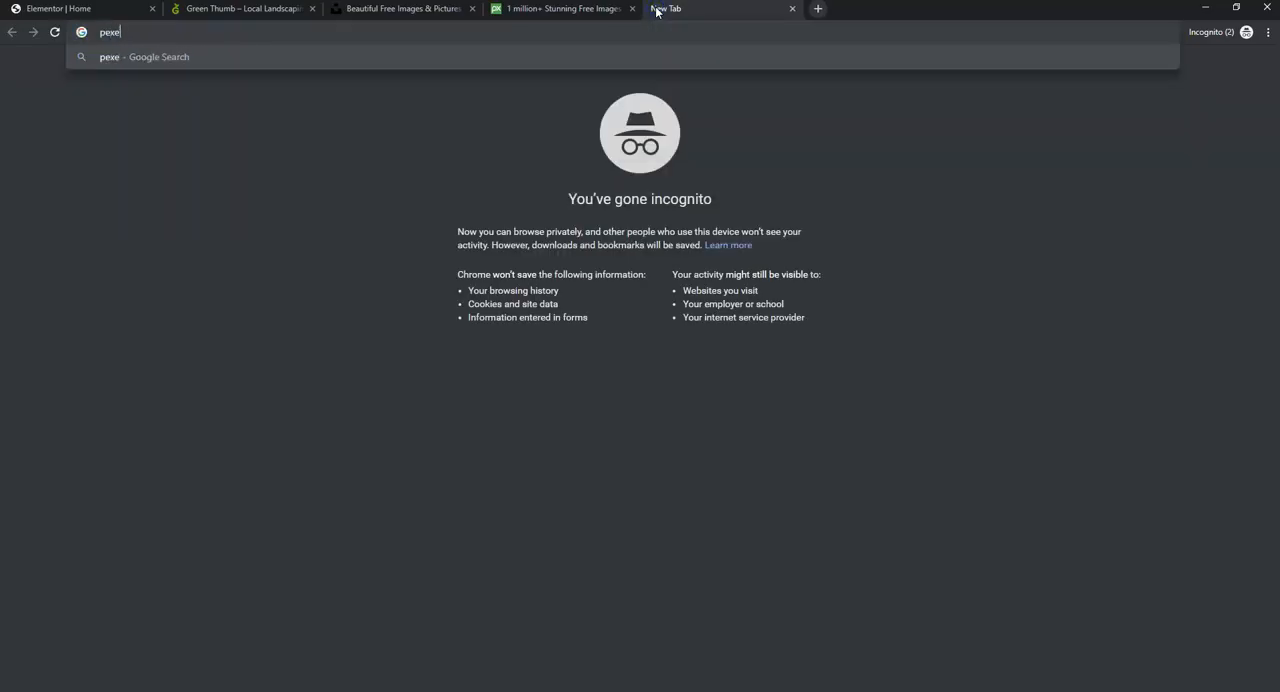
key("Return")
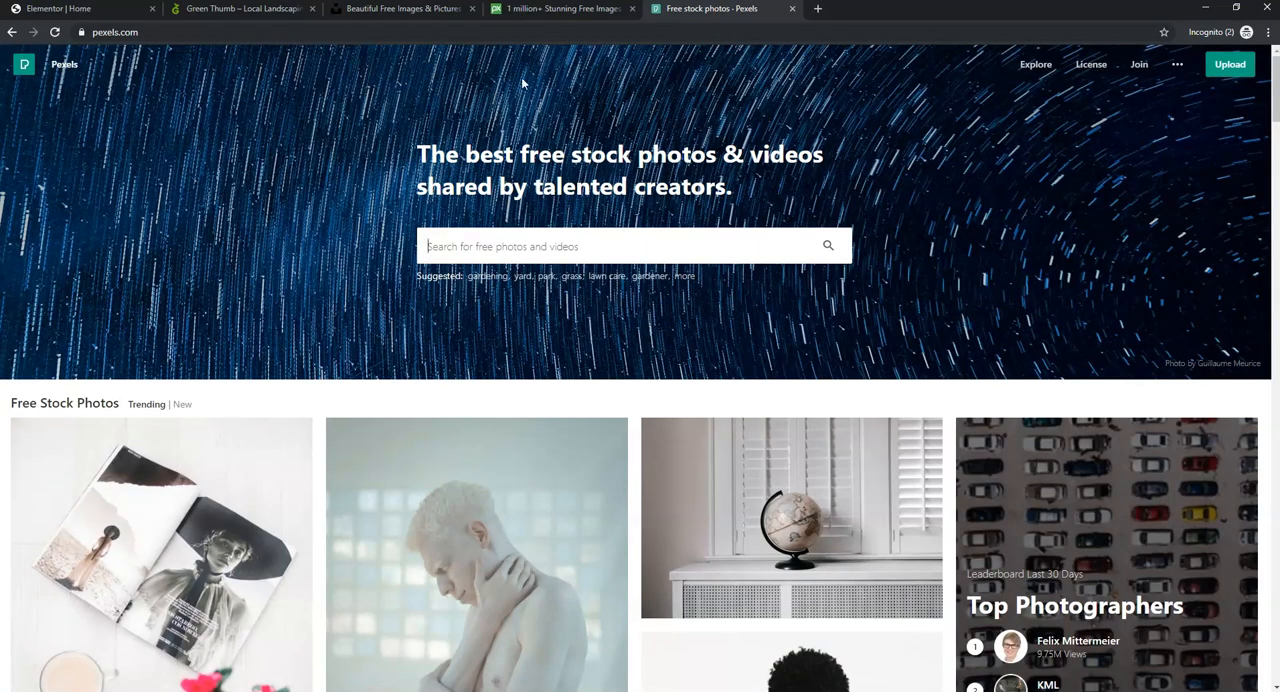
- Check the Pixabay and Unsplash home pages and close the Pexels tab
left_click(548, 9)
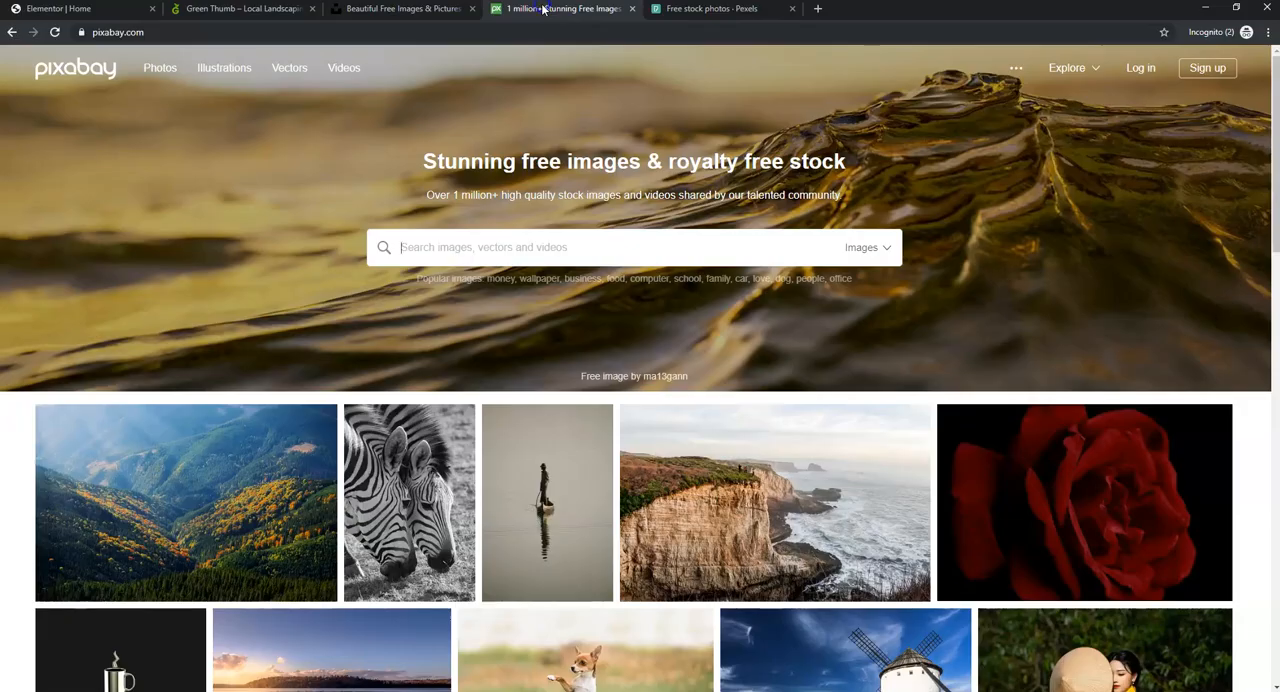
left_click(426, 12)
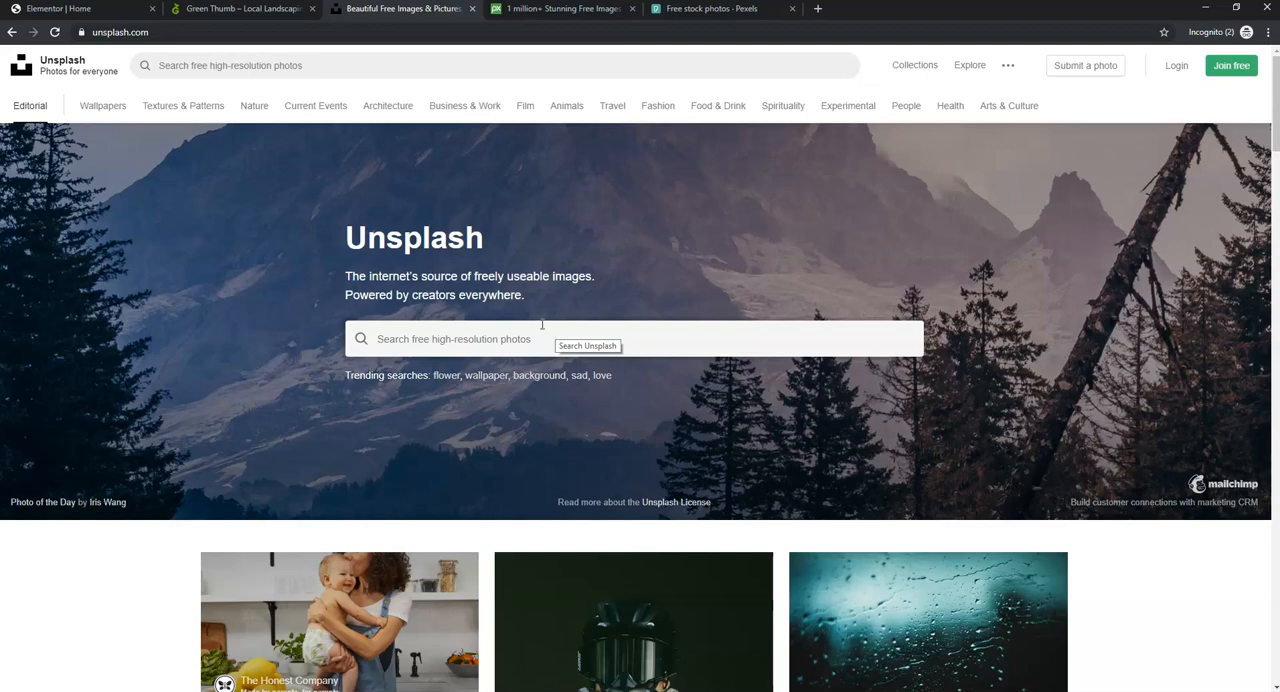
left_click(121, 15)
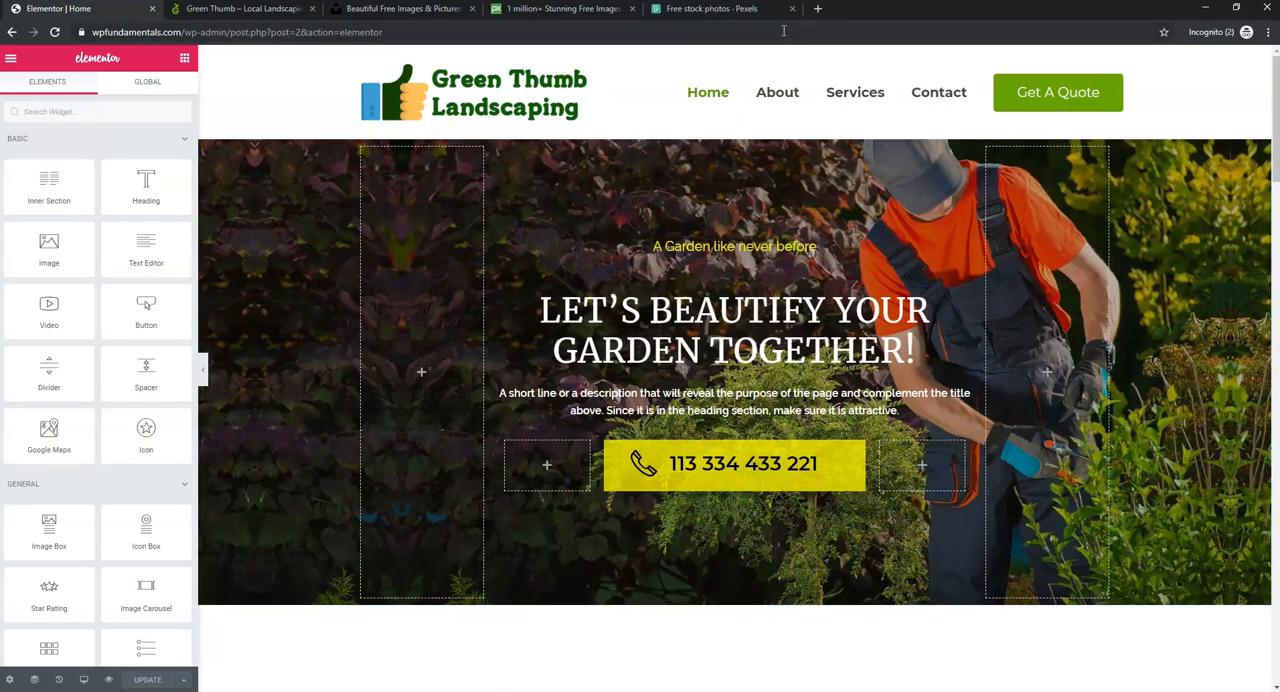
left_click(745, 10)
left_click(792, 9)
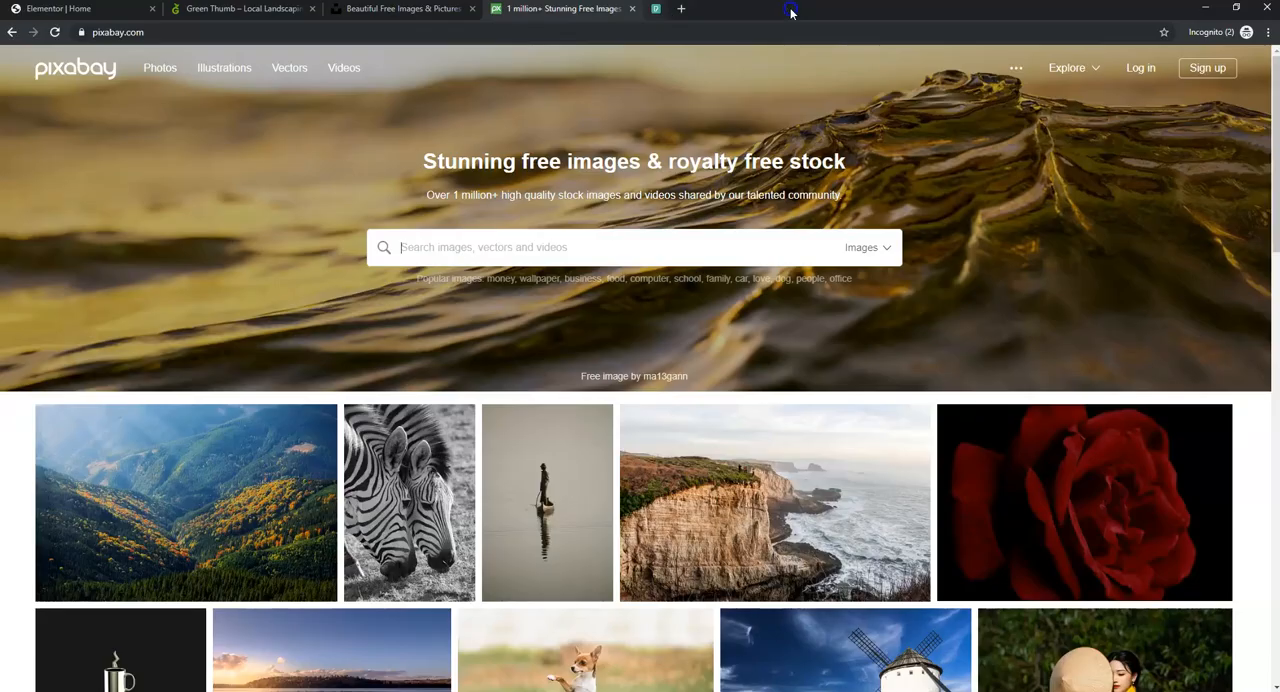
- Search Pixabay for "lawn" and open the photo of the park with red-orange flowers
left_click(598, 248)
type("lawn")
key("Return")
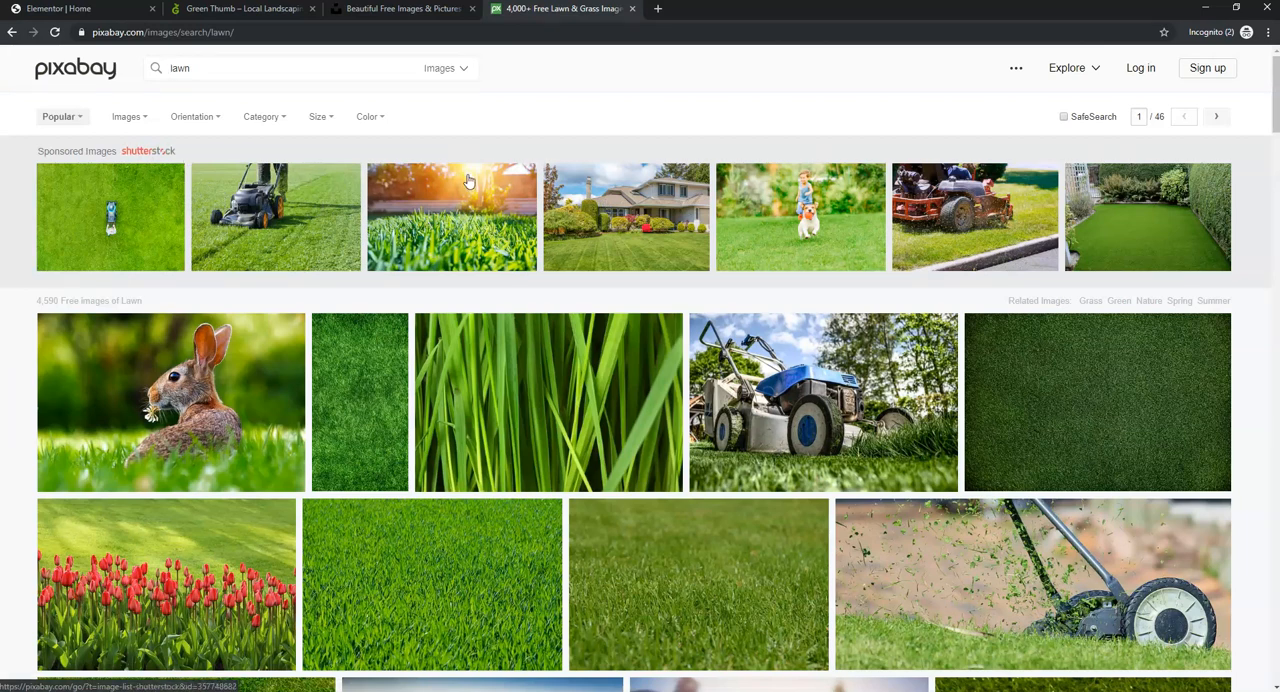
scroll(800, 271, "down", 2)
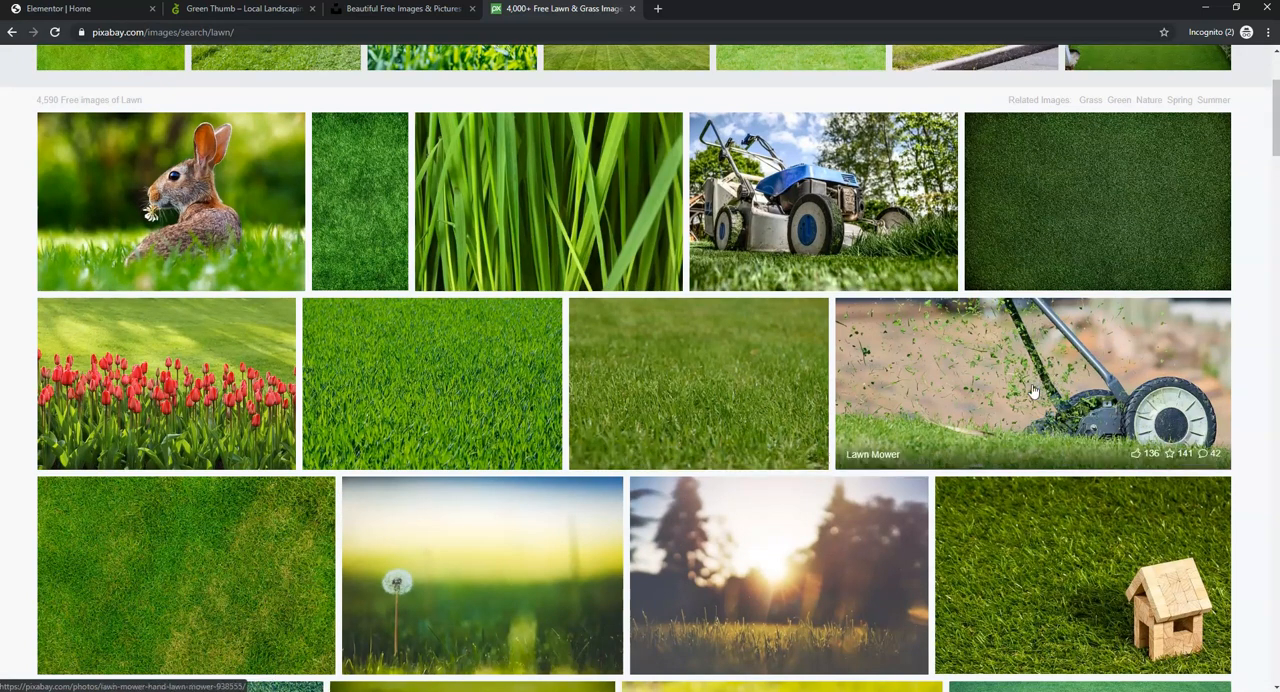
scroll(594, 382, "down", 6)
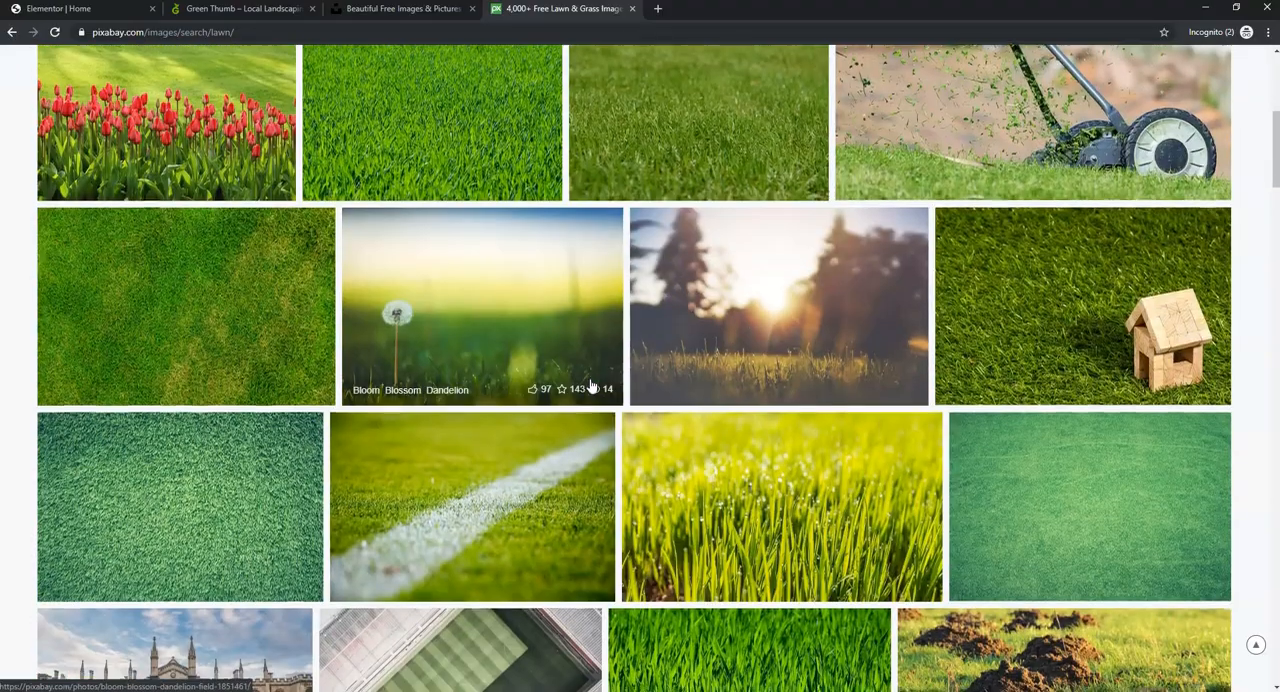
scroll(589, 387, "down", 8)
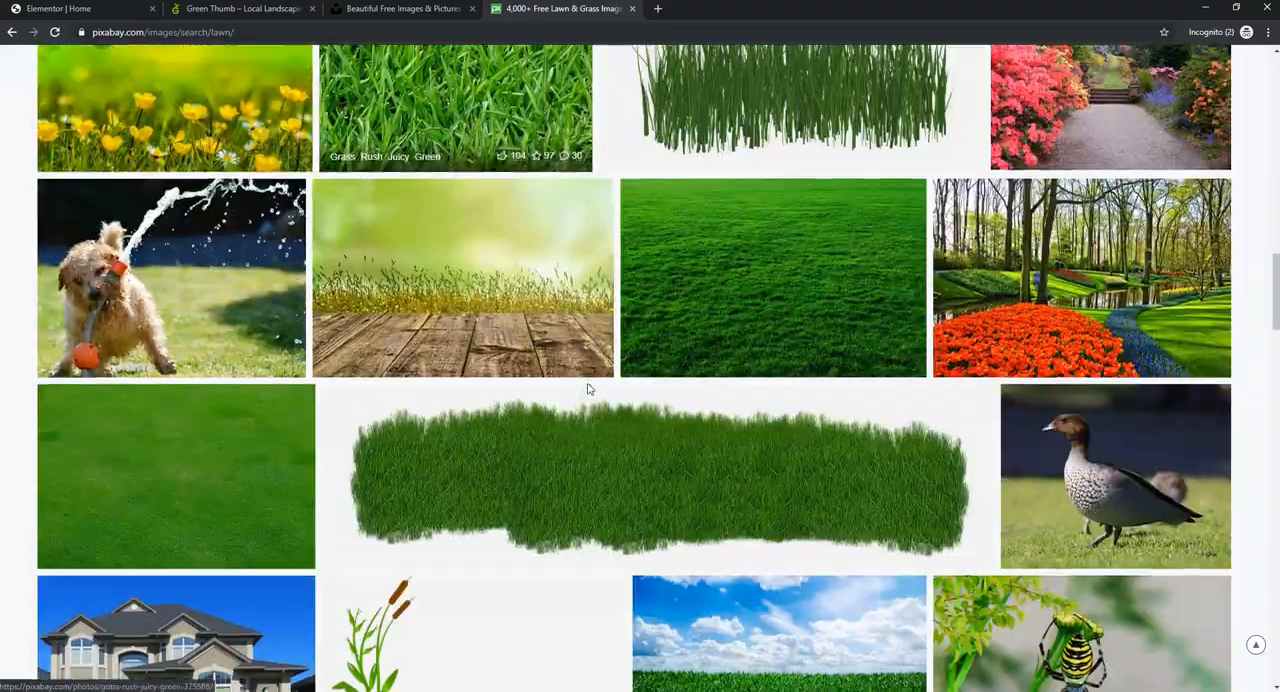
left_click(1106, 278)
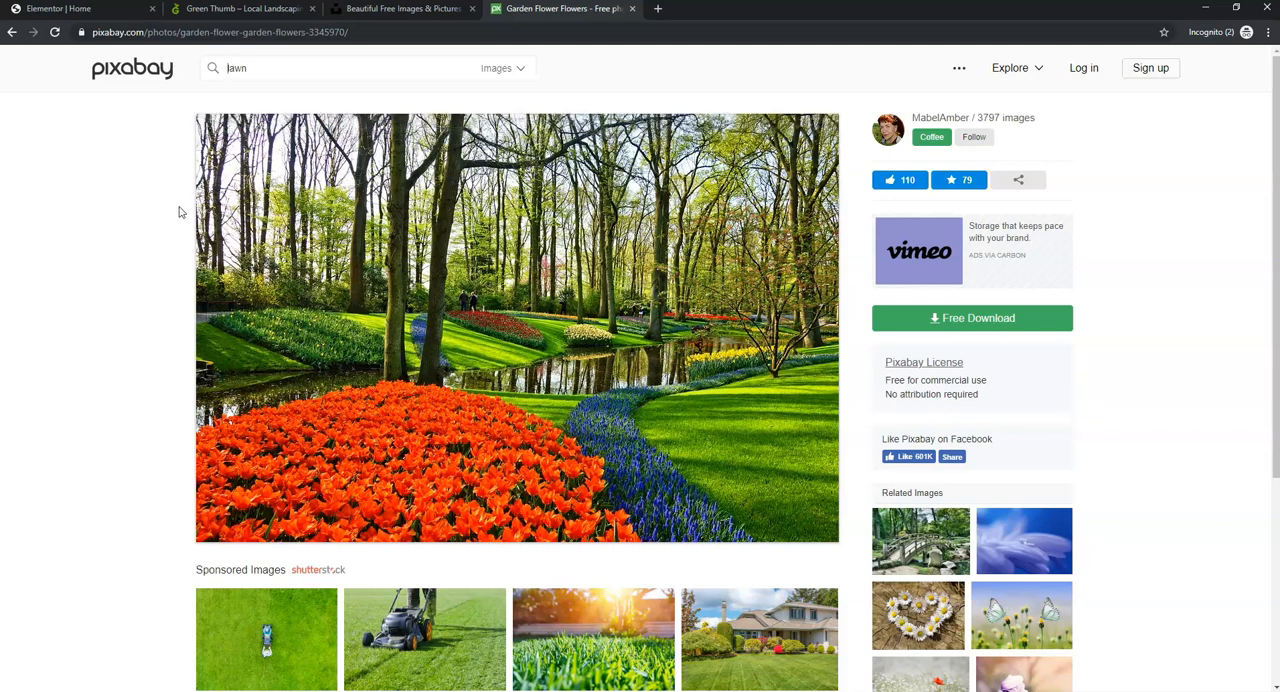
- Search Unsplash for "lawn", preview the photo of the fenced lawn with houses, and return to the results
left_click(416, 12)
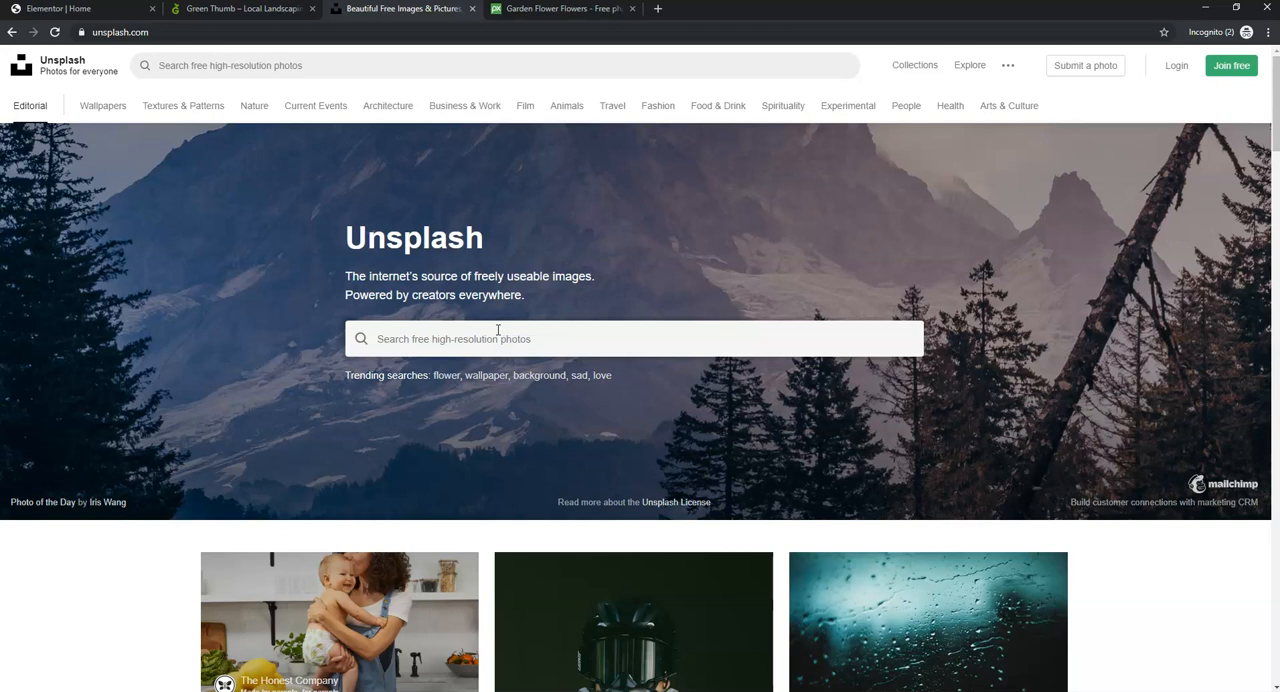
left_click(548, 346)
type("lawn")
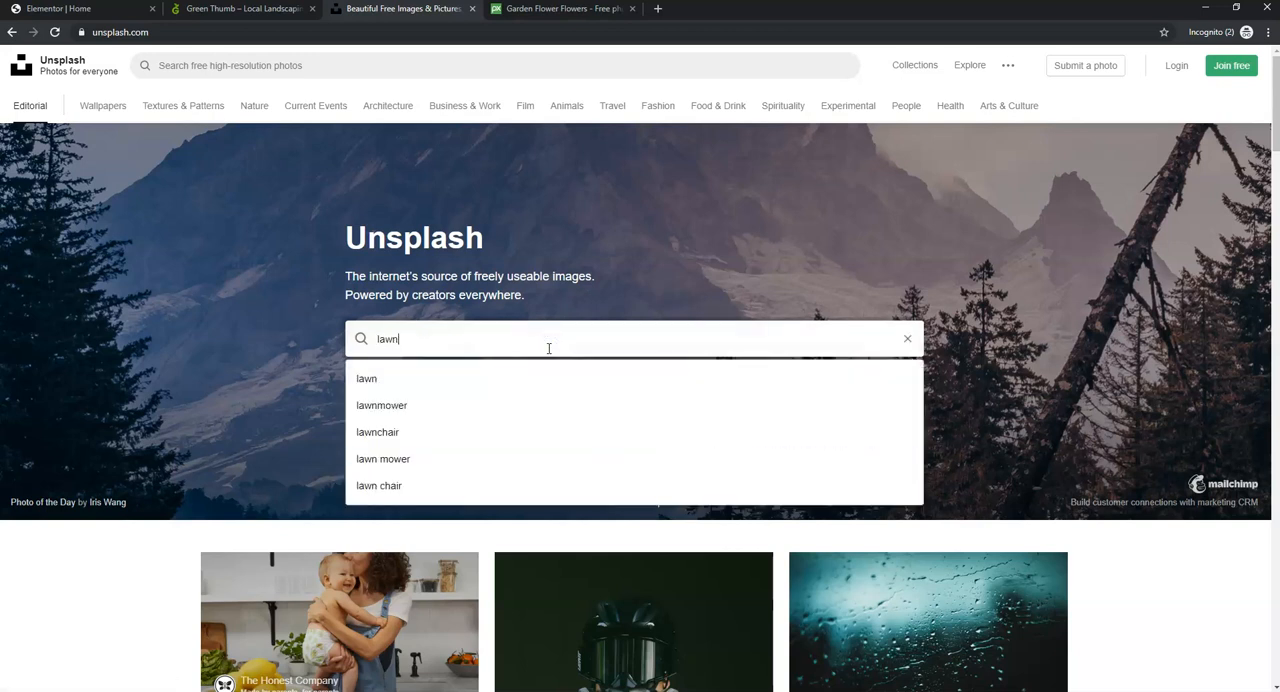
key("Return")
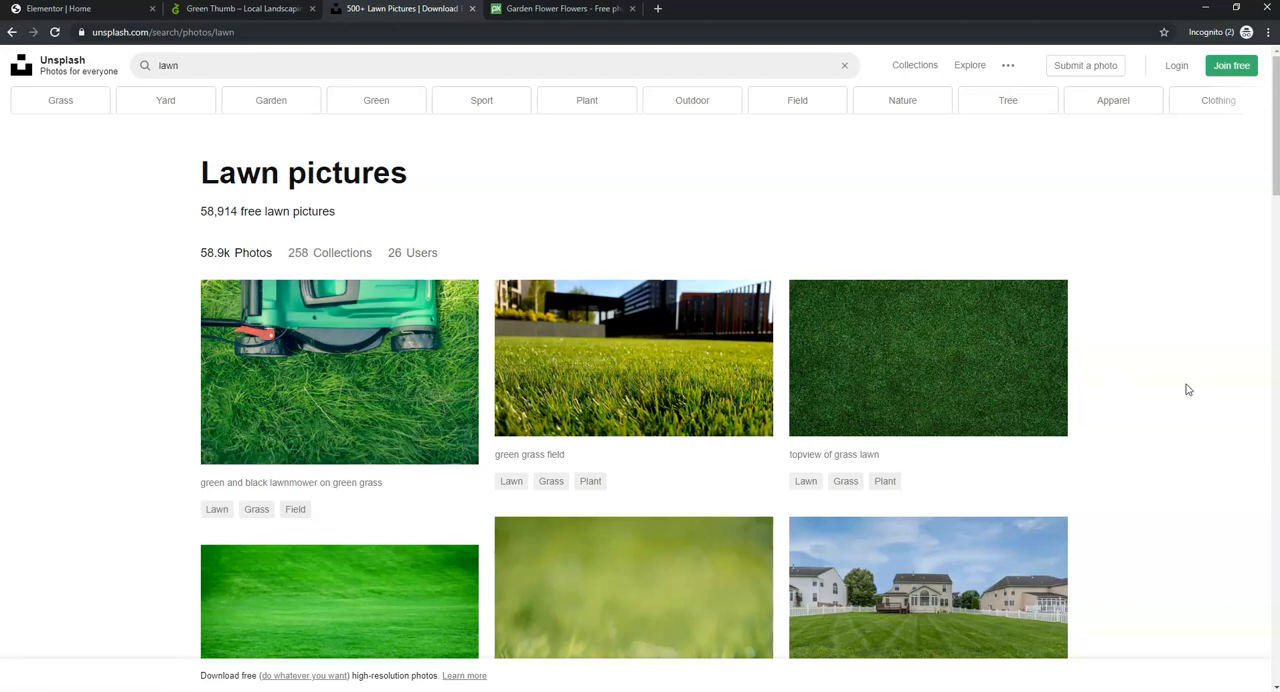
scroll(1188, 390, "down", 2)
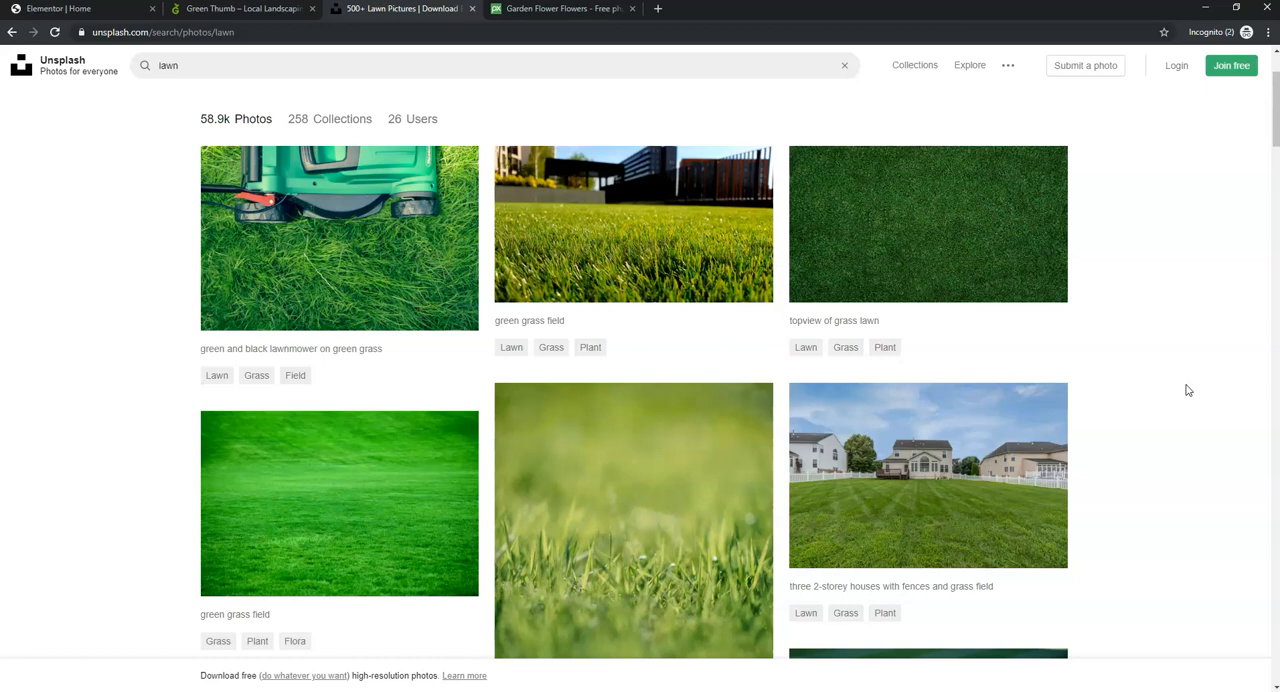
left_click(942, 518)
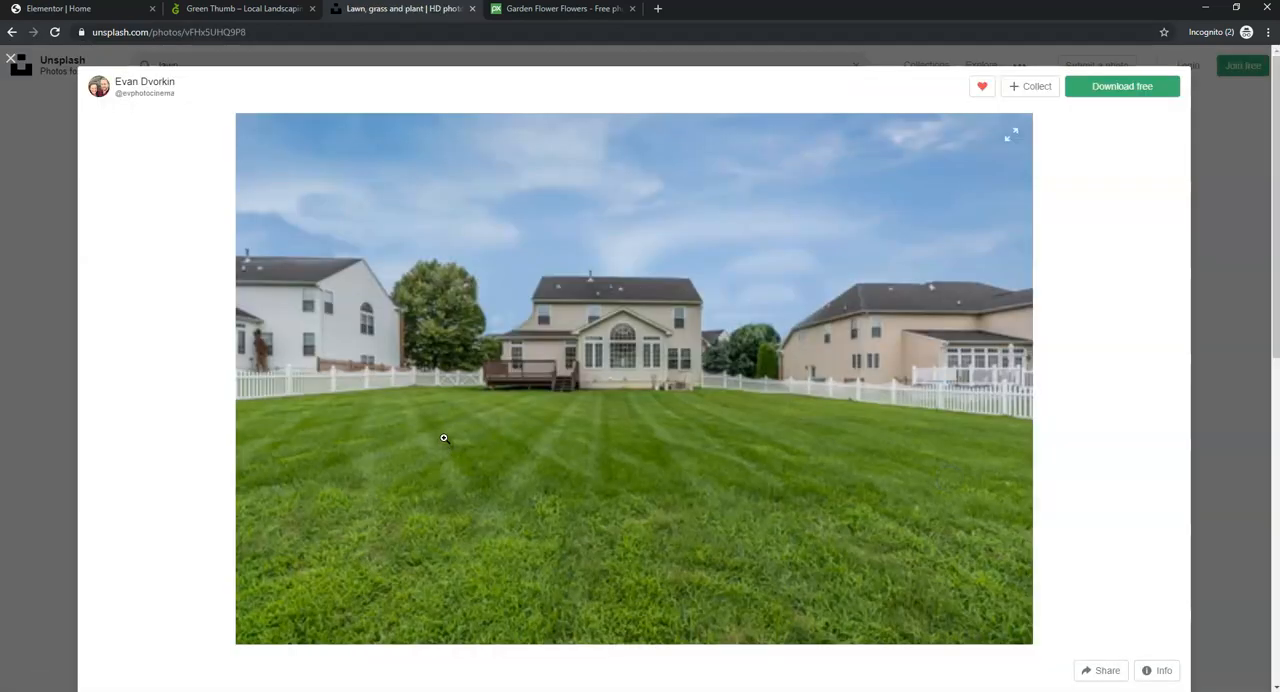
left_click(1227, 250)
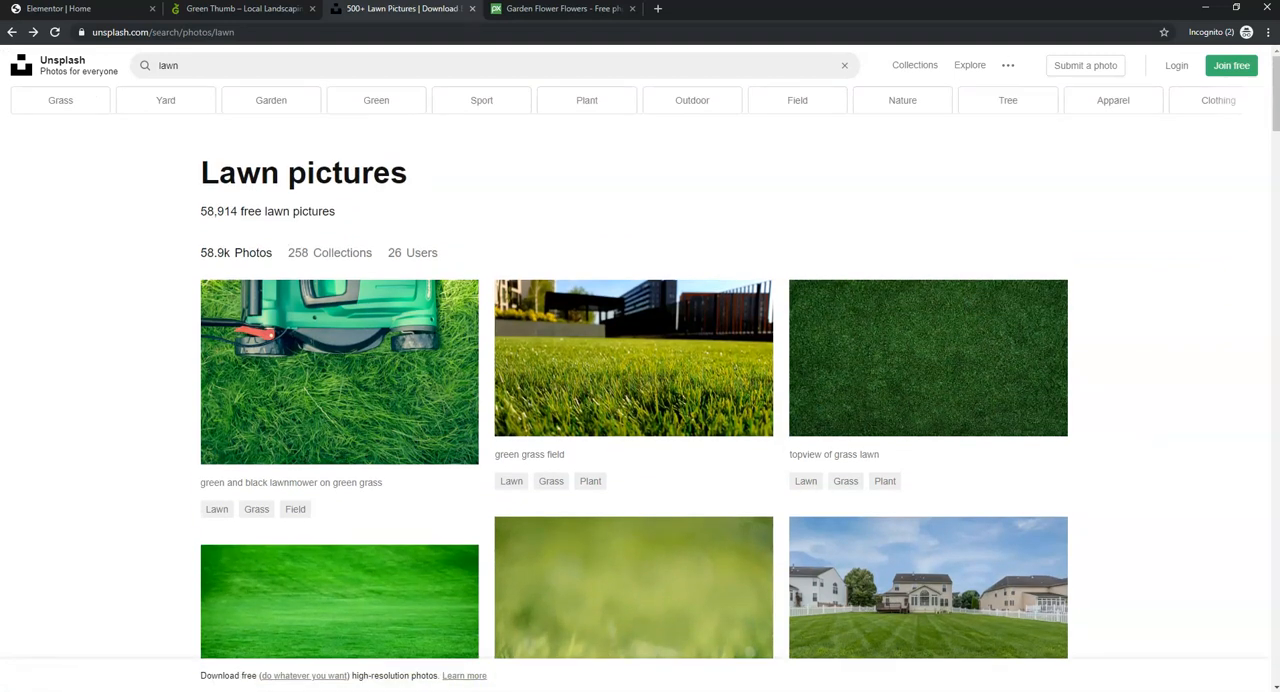
- Check the hero image on the live Green Thumb site and download Unsplash's photo of the green and black lawnmower on grass
left_click(207, 10)
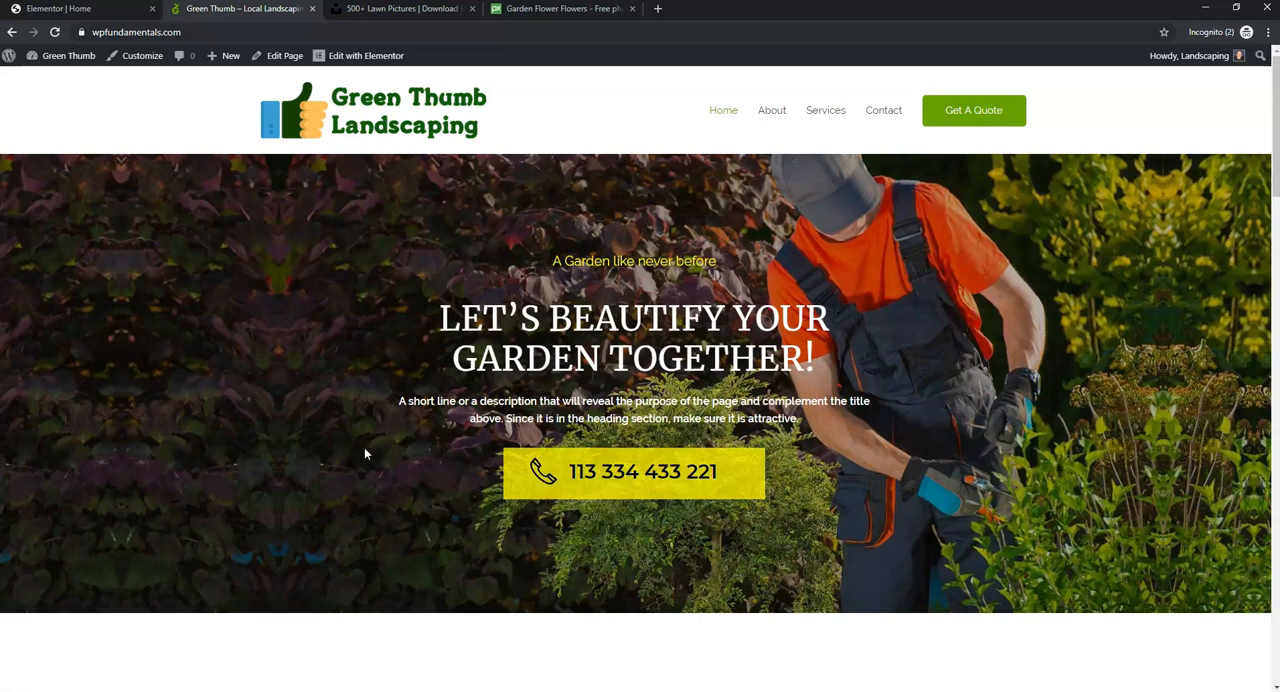
left_click(383, 12)
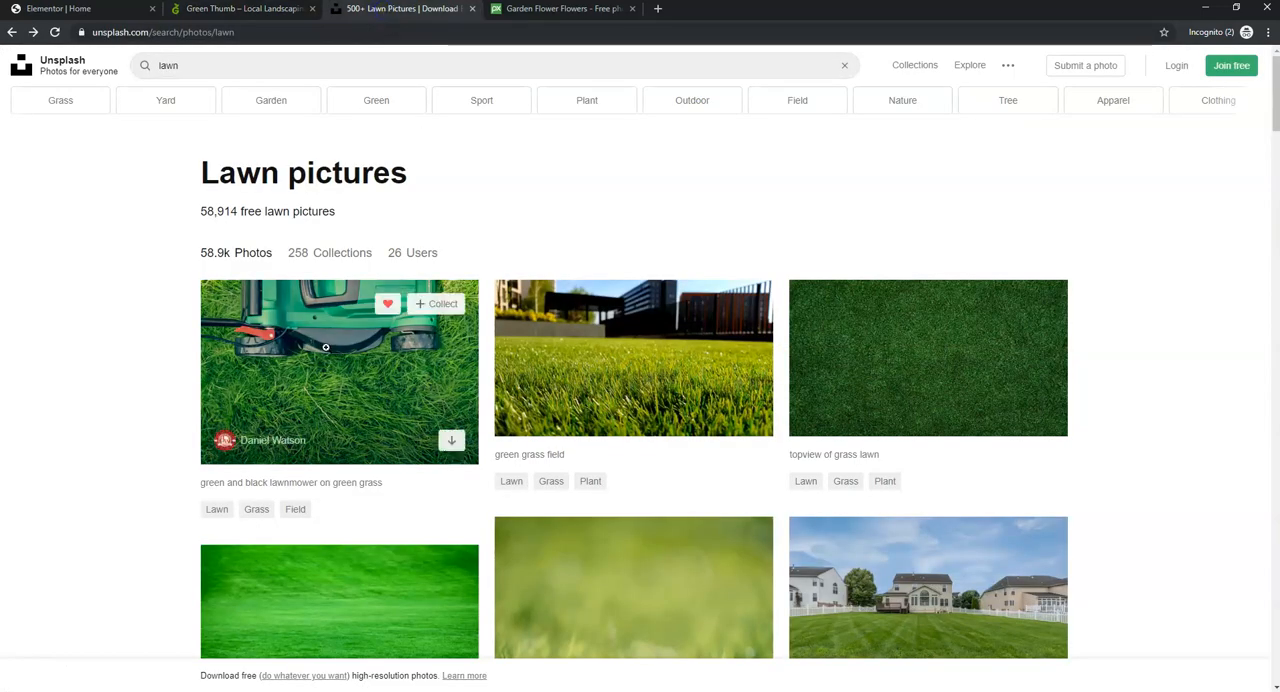
left_click(451, 443)
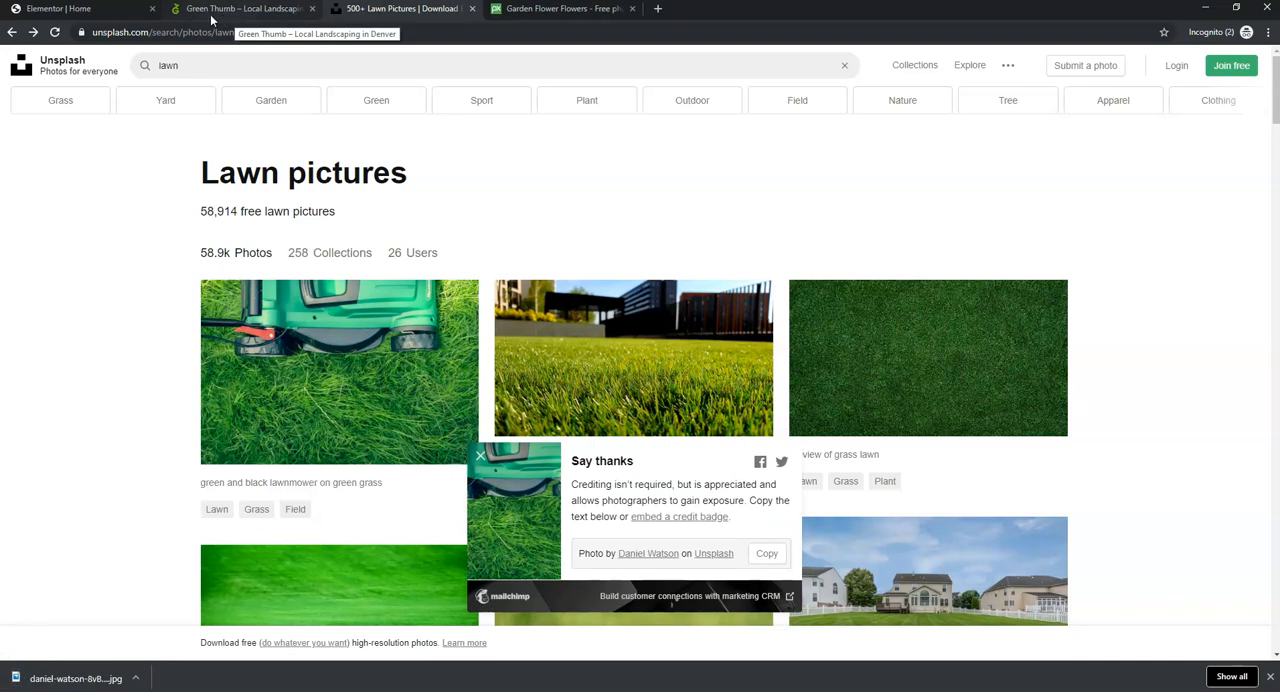
- Upload the downloaded lawnmower photo to the media library as the replacement background image for the Home page's hero section in Elementor
left_click(109, 14)
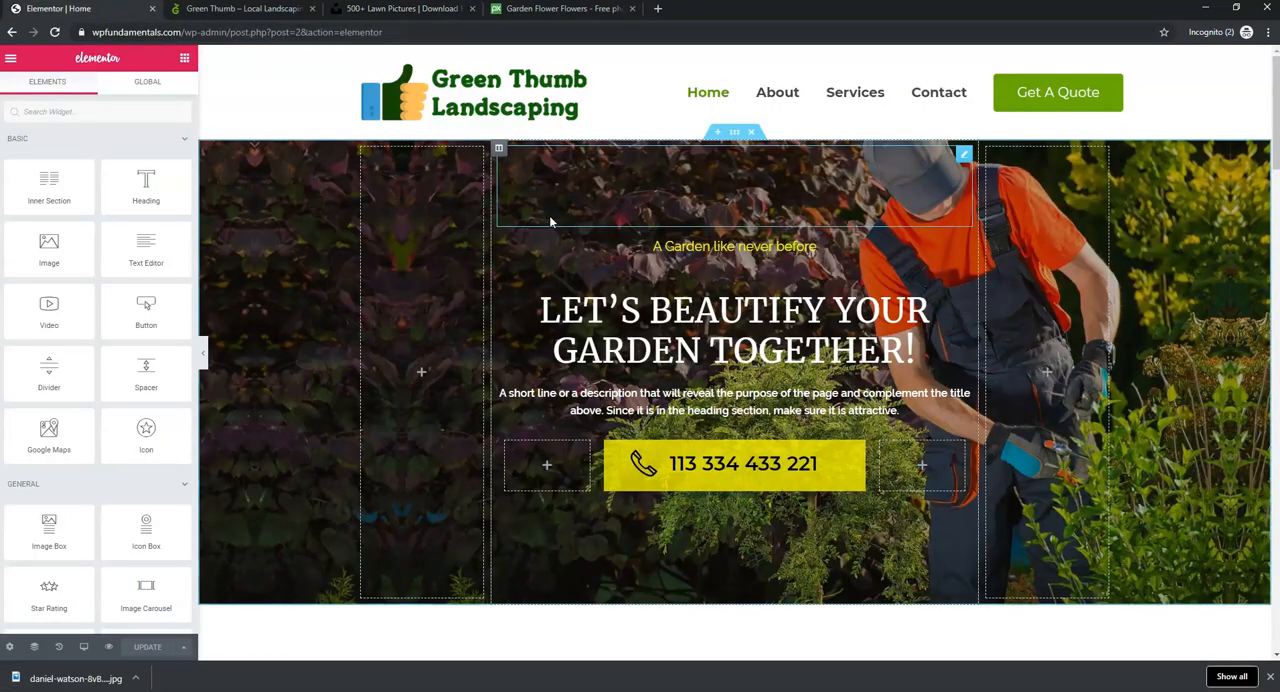
right_click(284, 196)
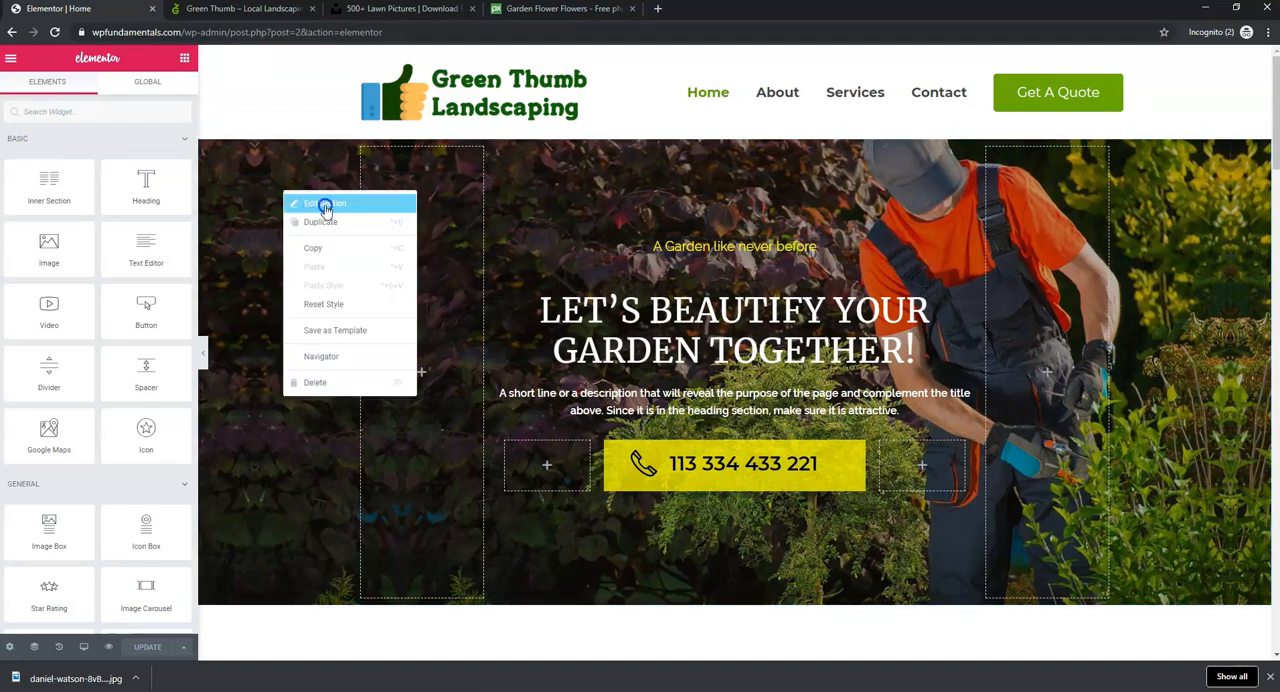
left_click(325, 207)
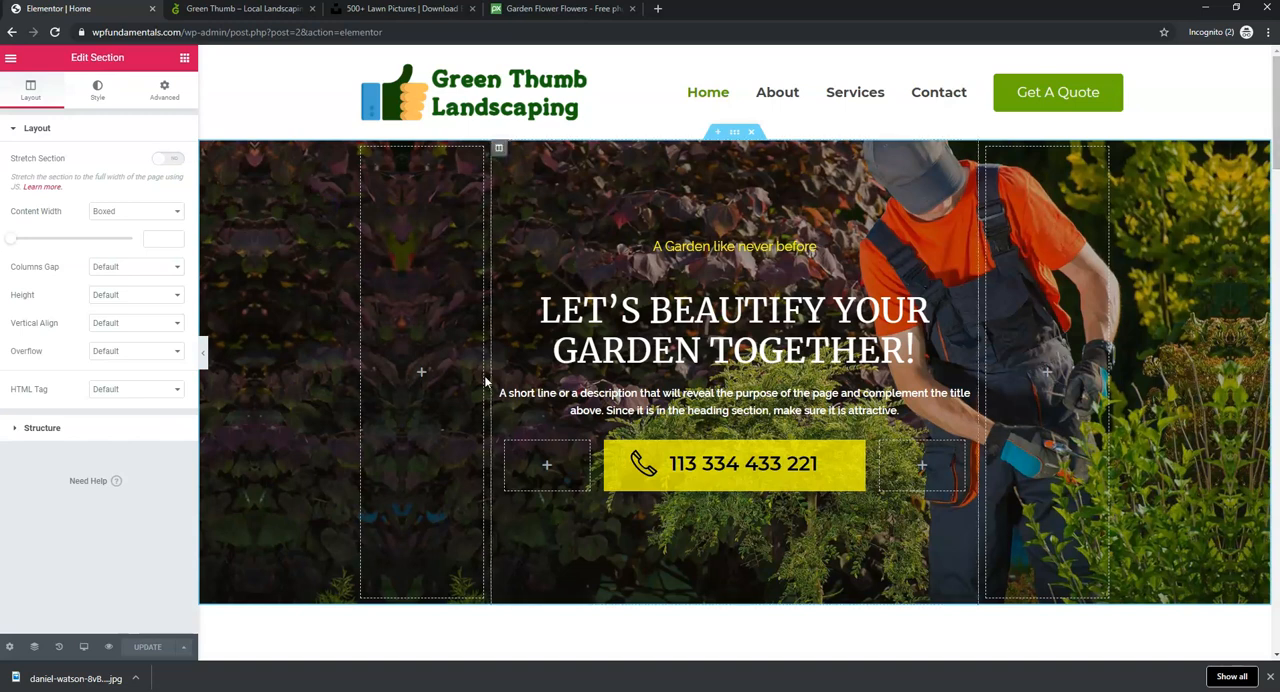
left_click(96, 100)
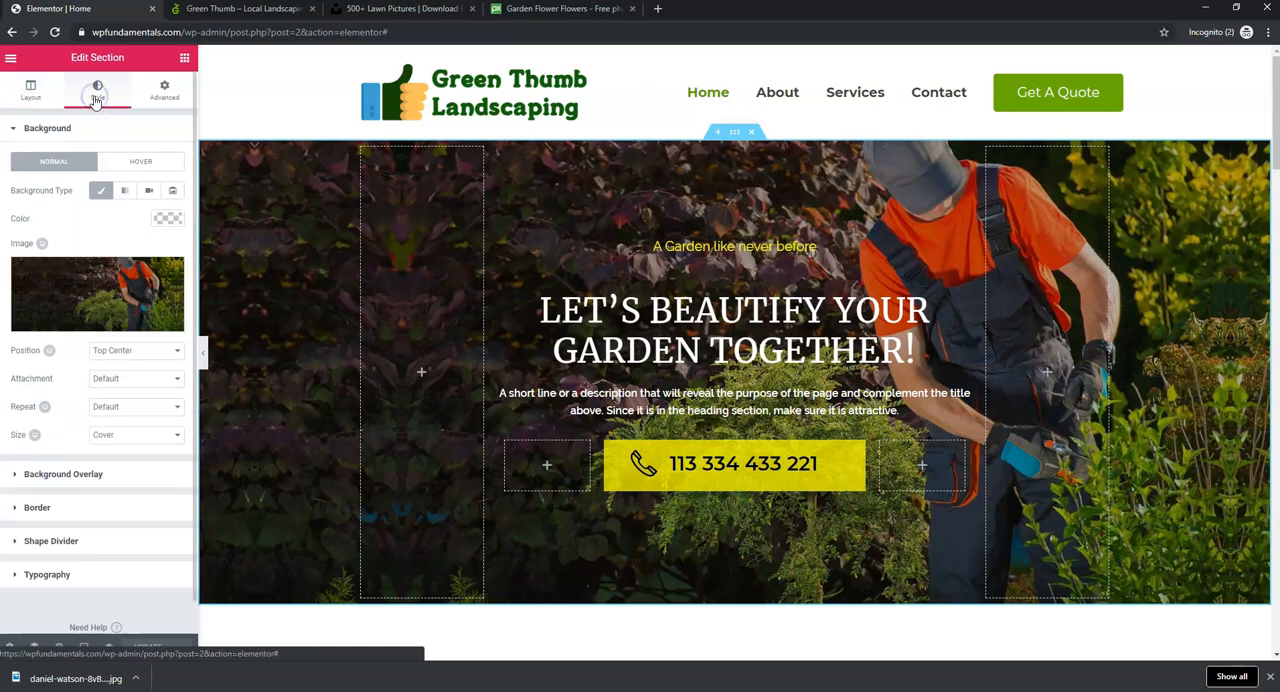
left_click(99, 294)
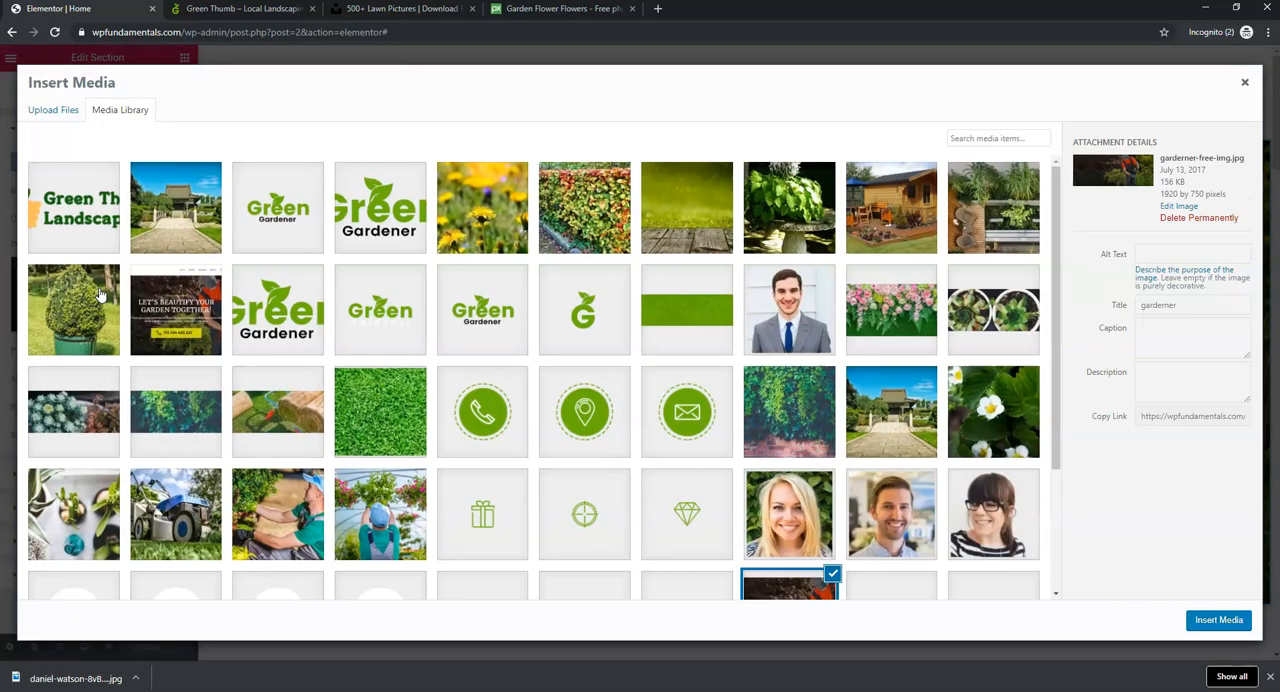
left_click(60, 114)
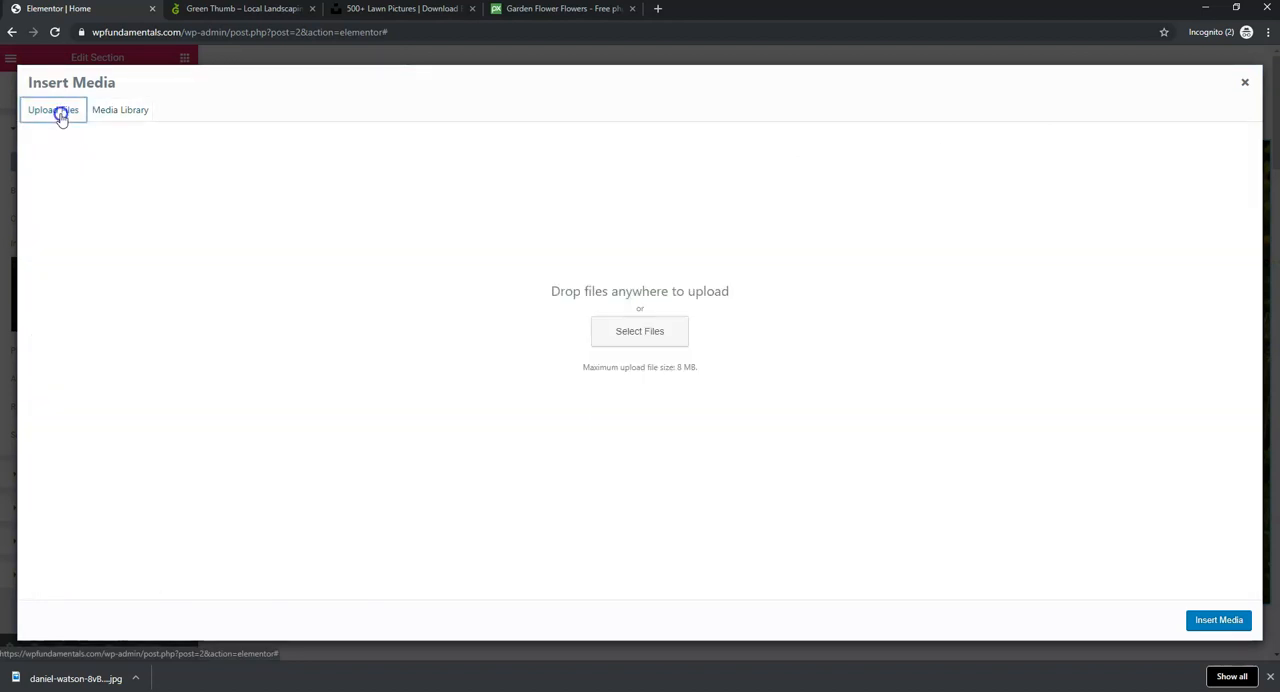
left_click(633, 337)
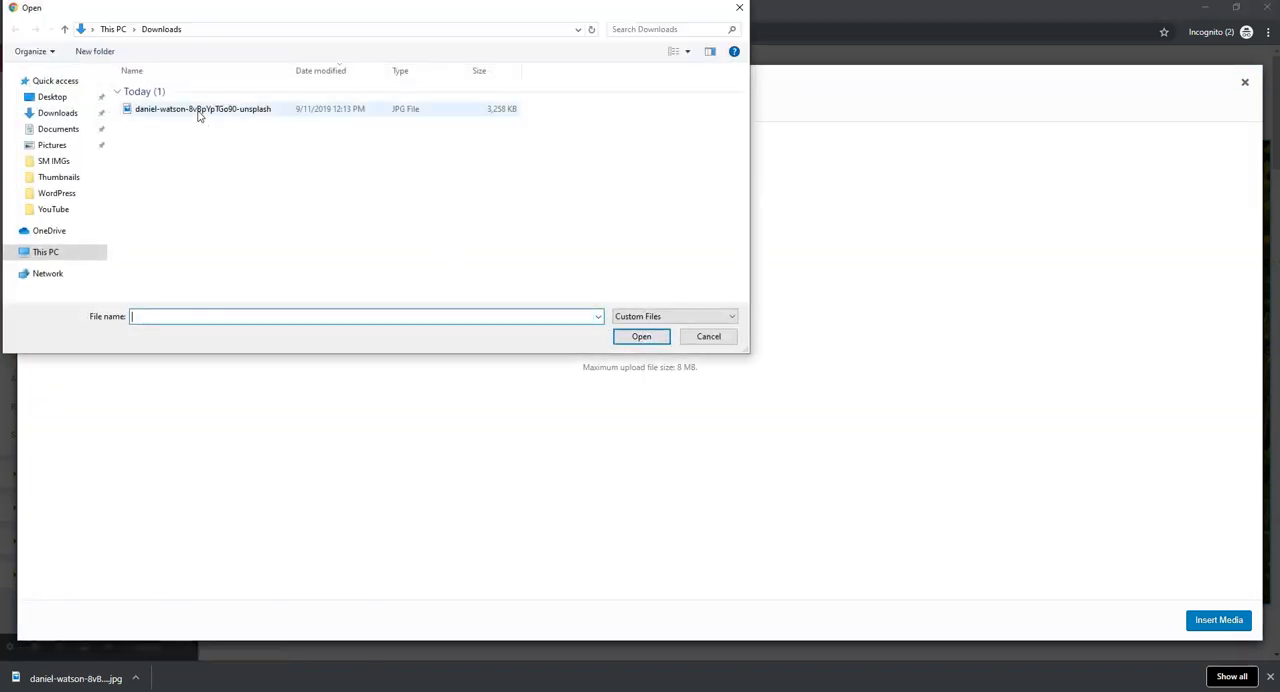
double_click(198, 110)
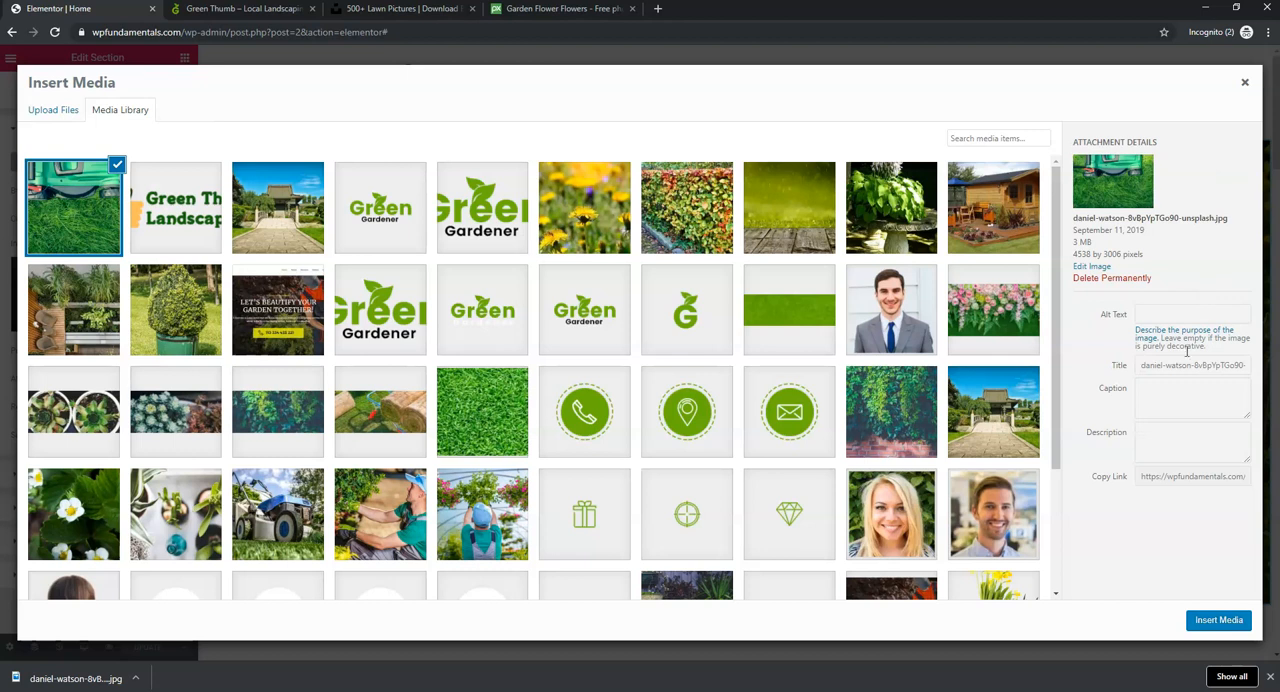
- Set both the title and the alt text of the uploaded lawnmower photo to "Green Thumb Landscaping"
left_click_drag(1144, 365, 1272, 366)
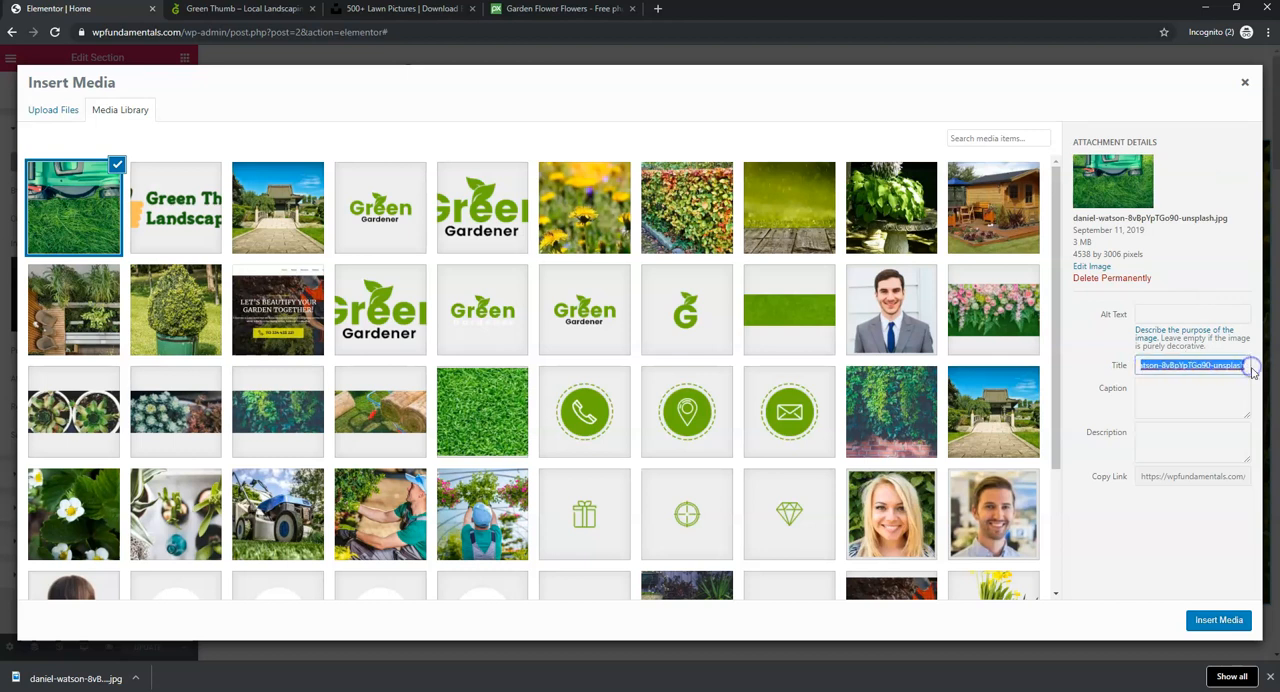
type("Gree")
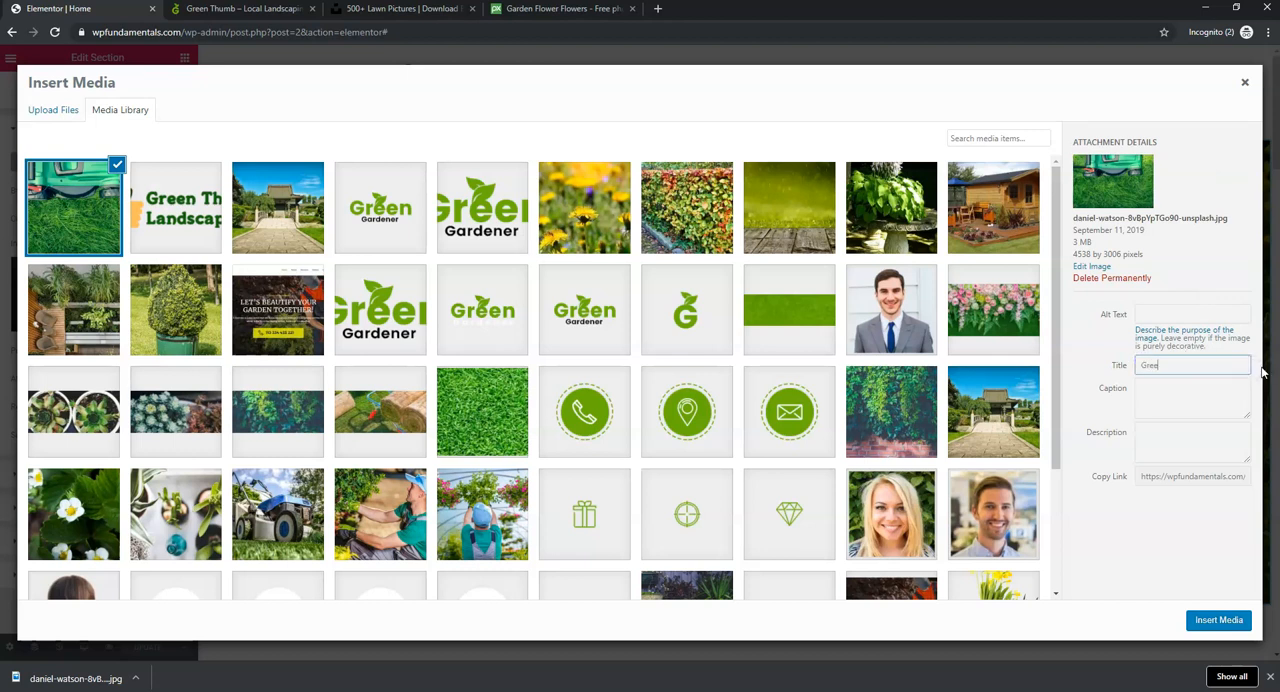
type("n Thumb Landscaping")
left_click_drag(1233, 365, 1138, 382)
key("ctrl+c")
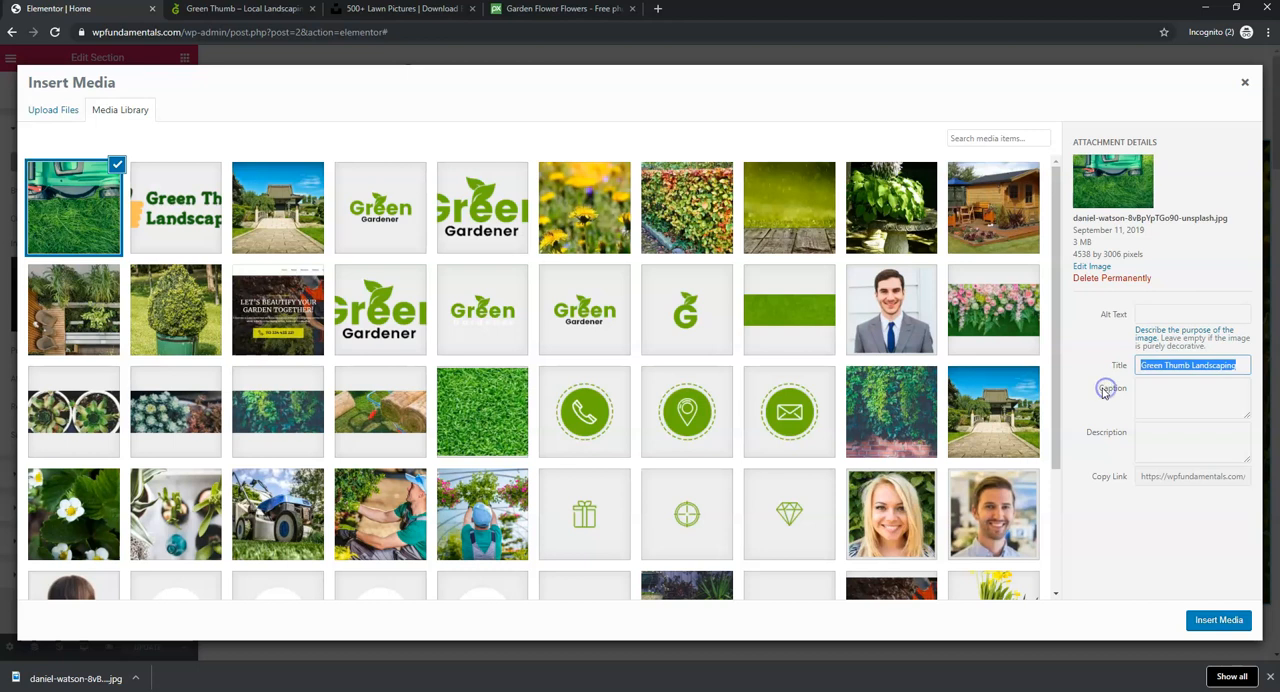
left_click(1170, 310)
key("ctrl+v")
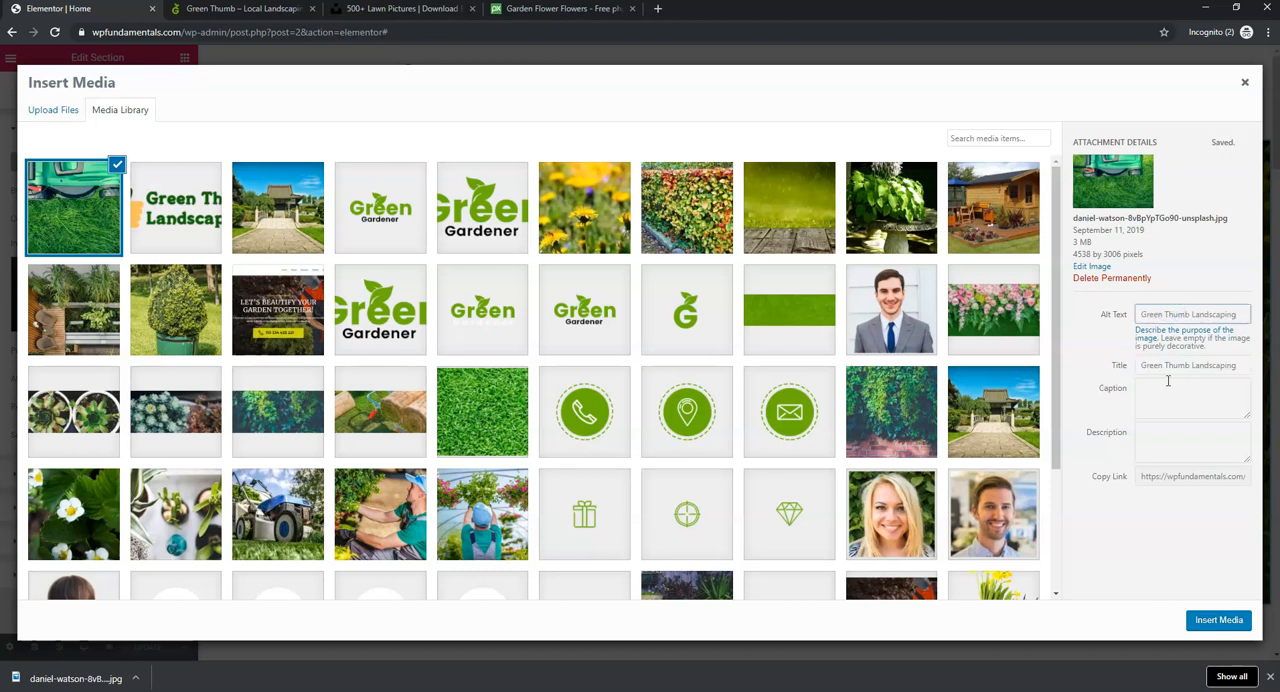
- Open the lawnmower photo for image editing, scale it to 1800 × 1192 pixels, and update the media file
left_click(1099, 271)
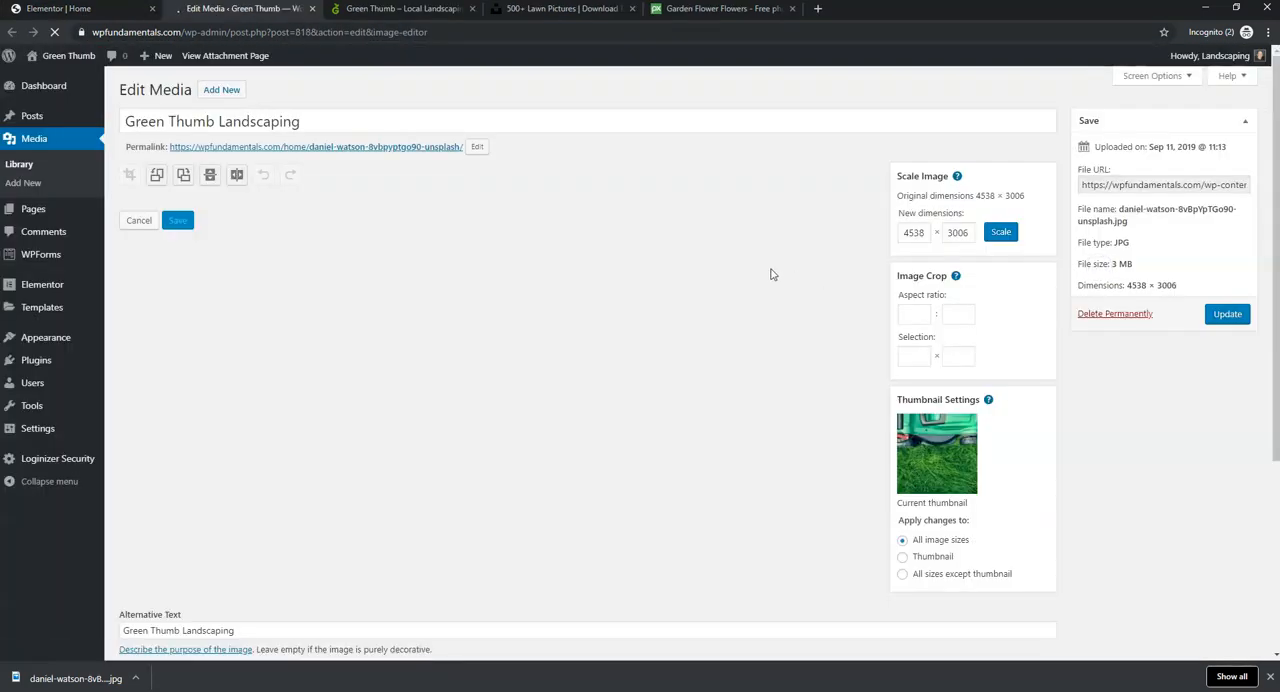
left_click(928, 234)
left_click_drag(928, 234, 863, 234)
type("1800")
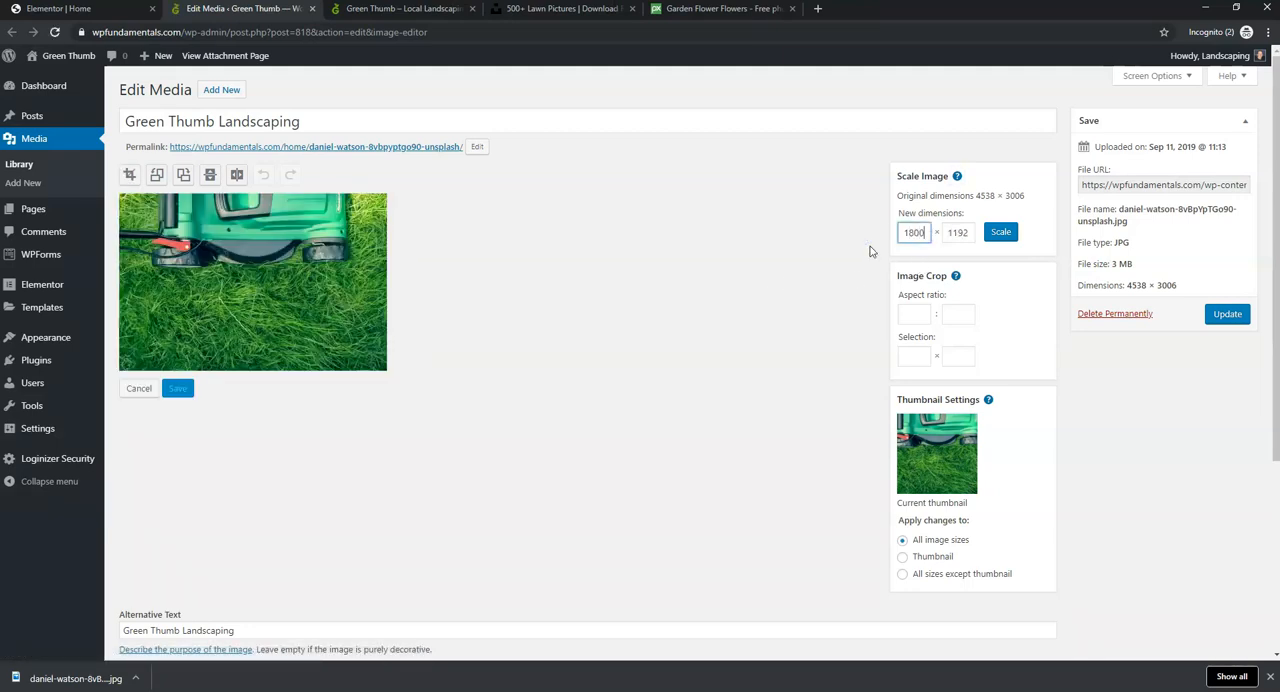
left_click(1002, 240)
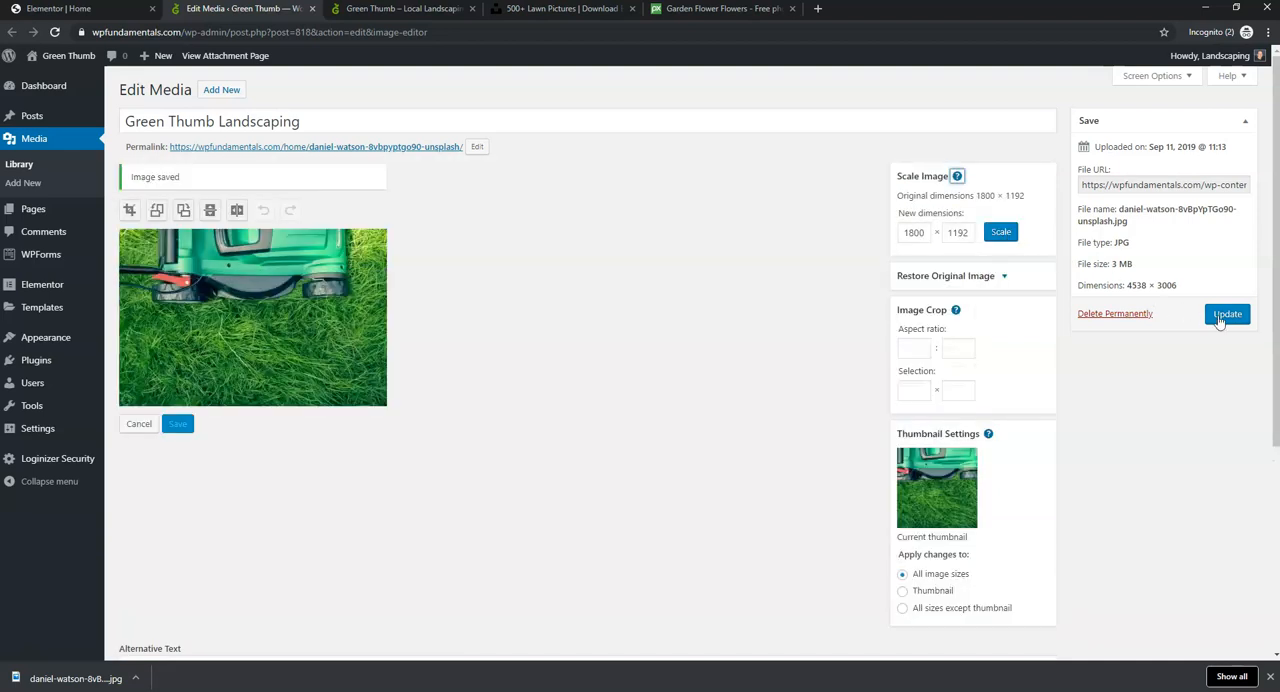
left_click(1226, 314)
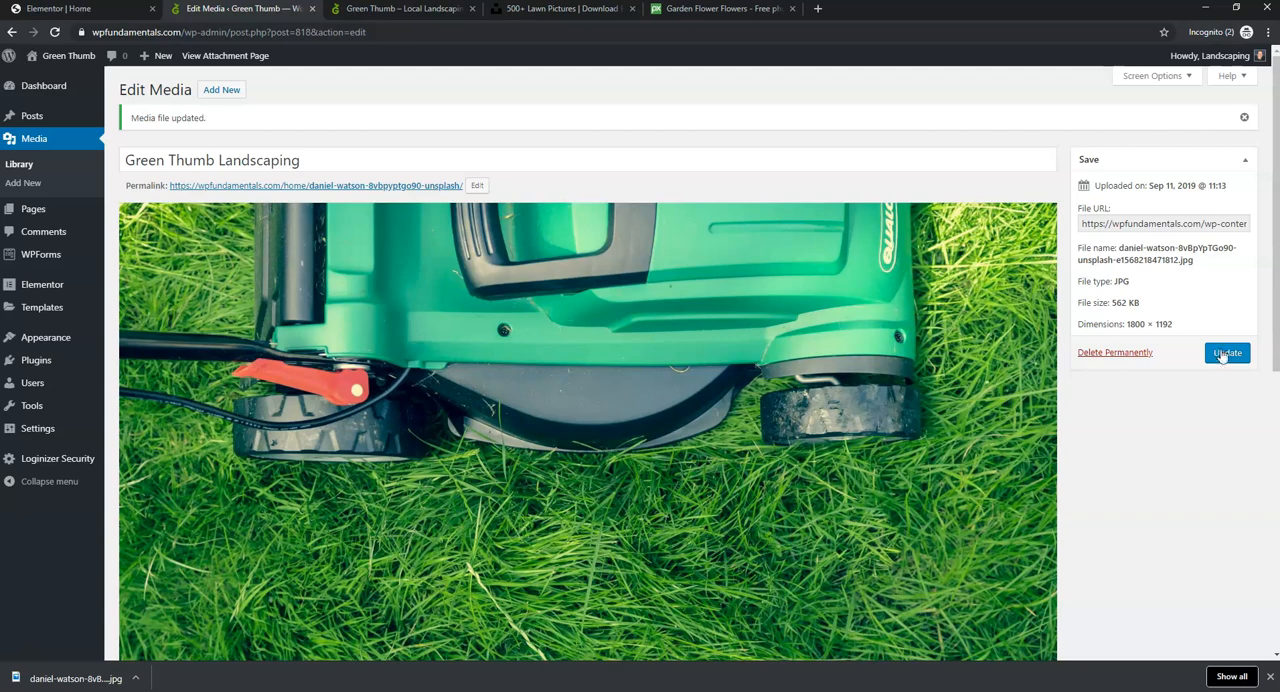
left_click(1222, 358)
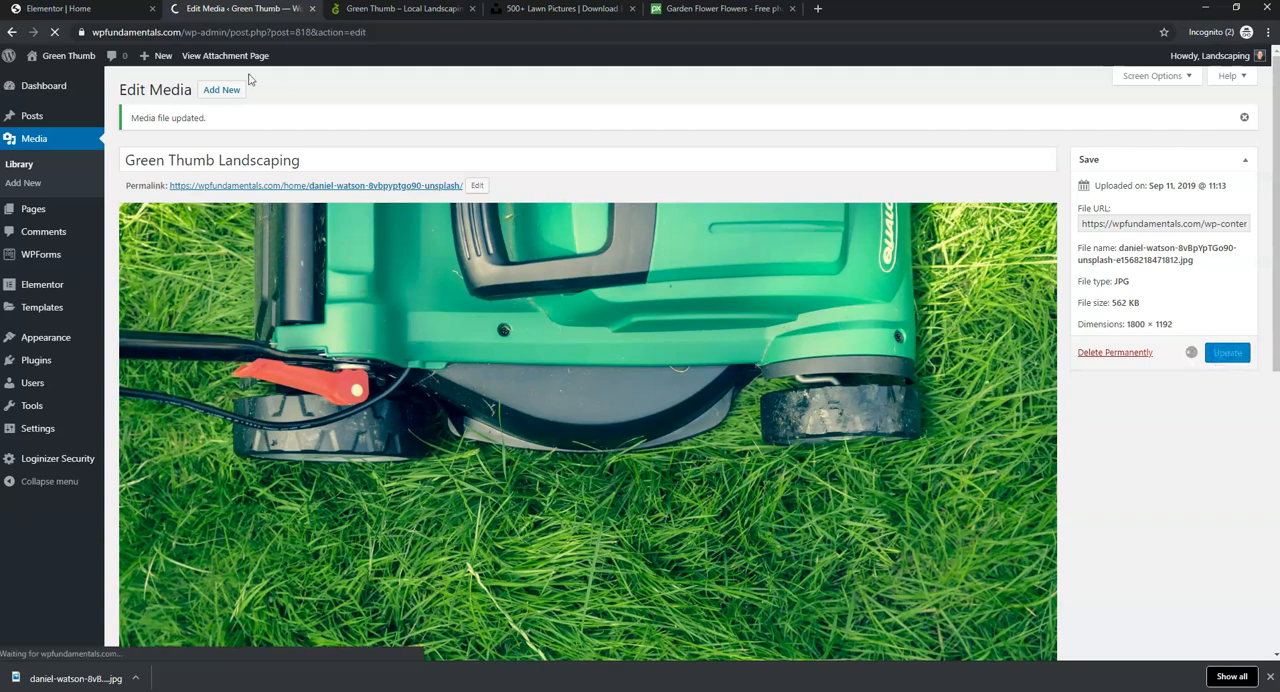
- Insert the lawnmower photo as the hero section's background in Elementor, reopening the media library to insert it once more
left_click(84, 10)
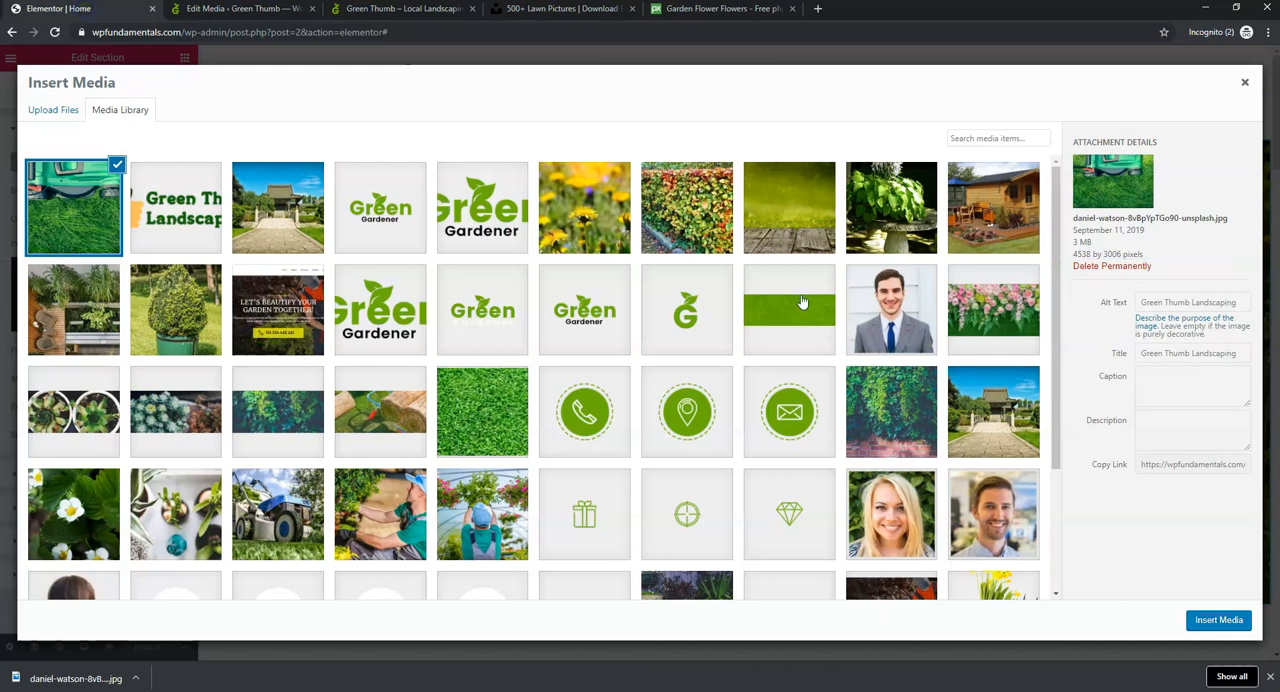
left_click(1207, 622)
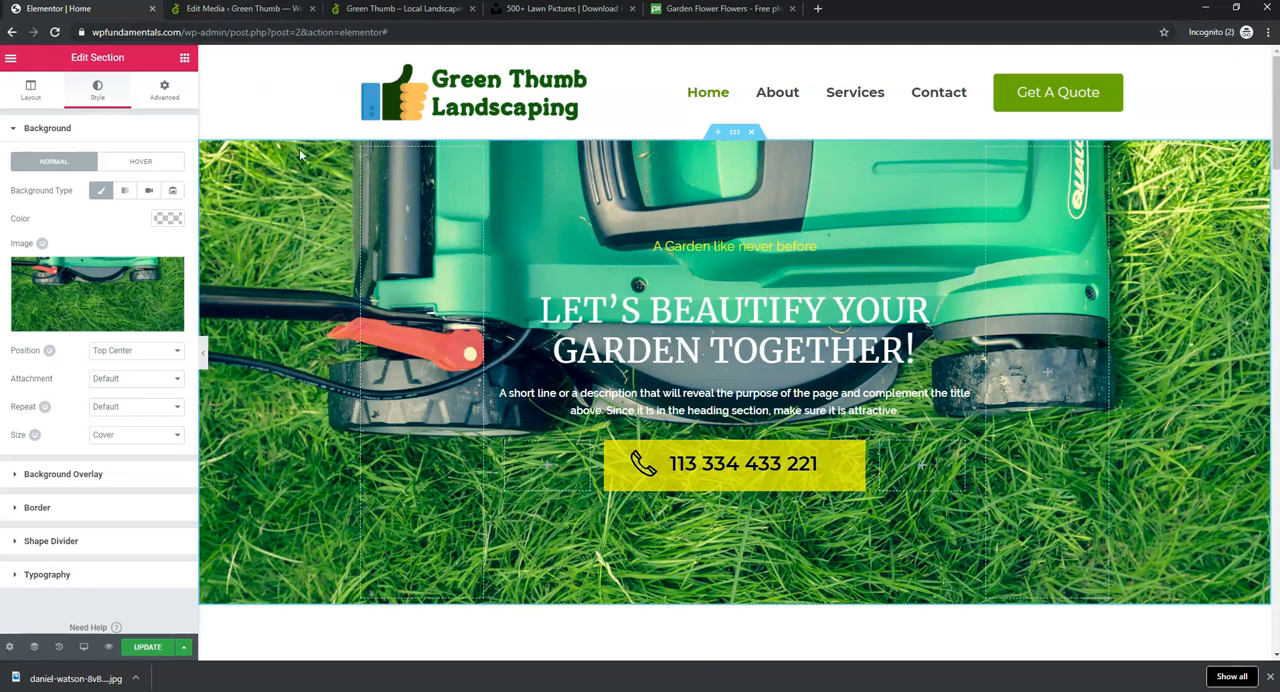
right_click(251, 189)
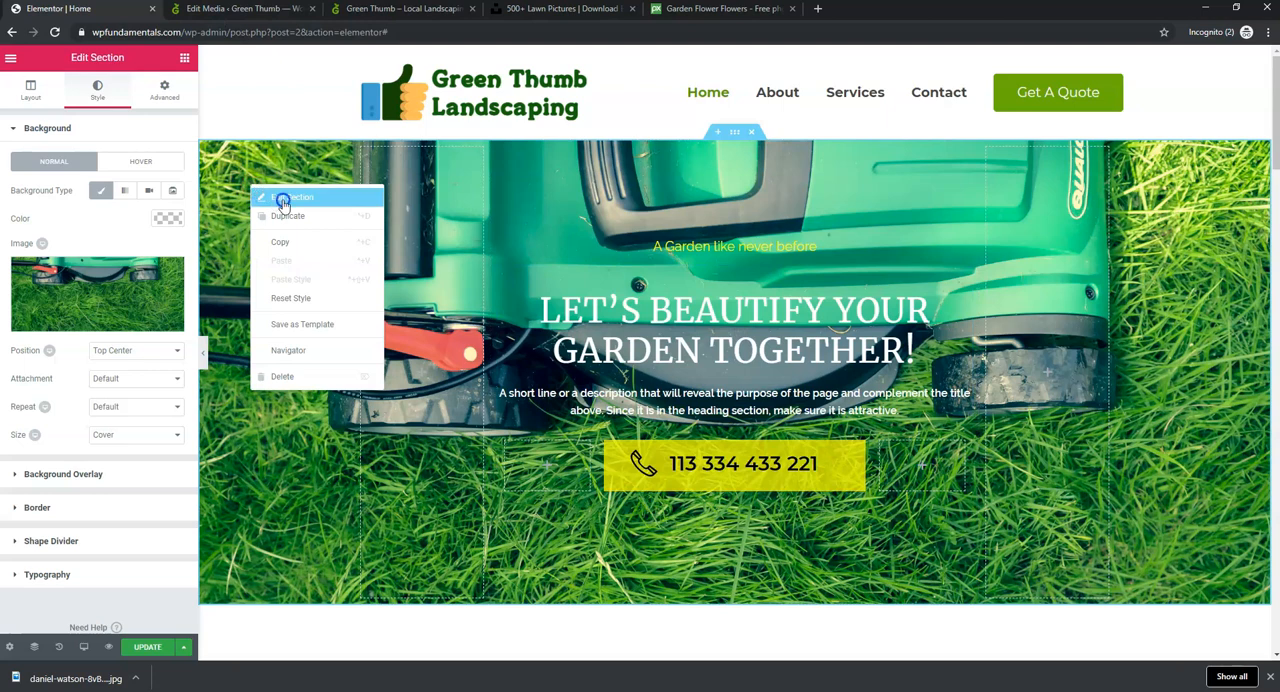
left_click(283, 201)
left_click(95, 290)
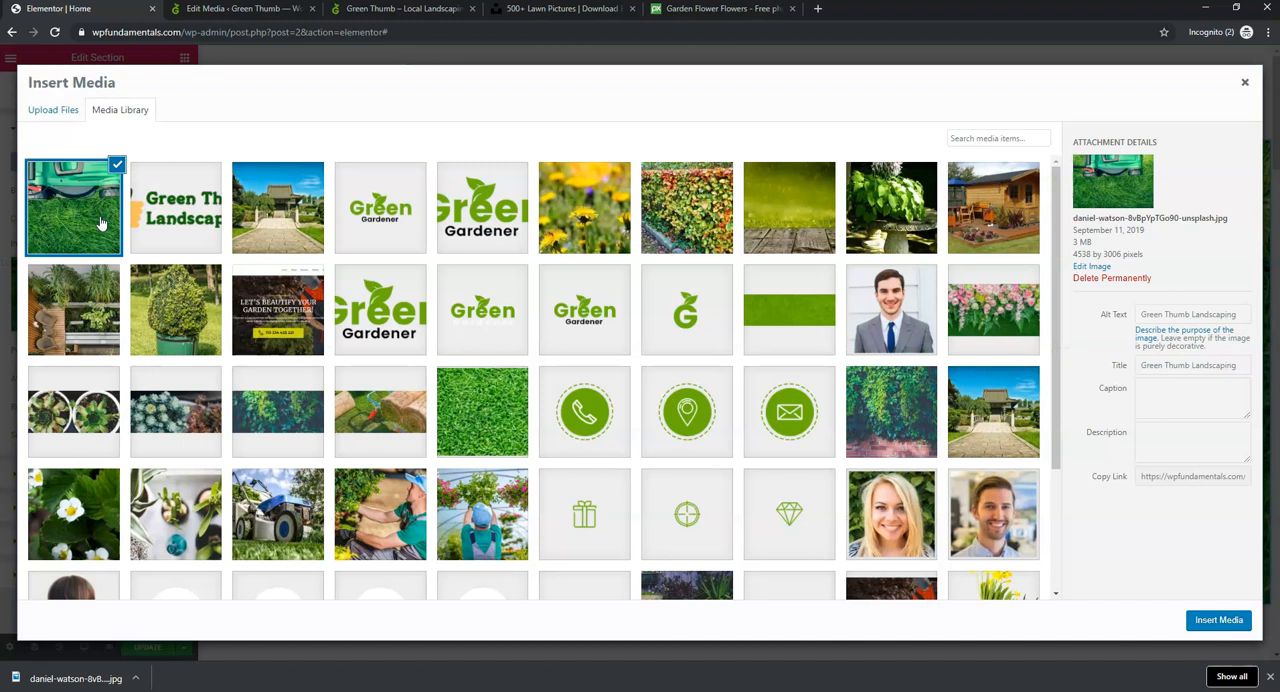
left_click(48, 112)
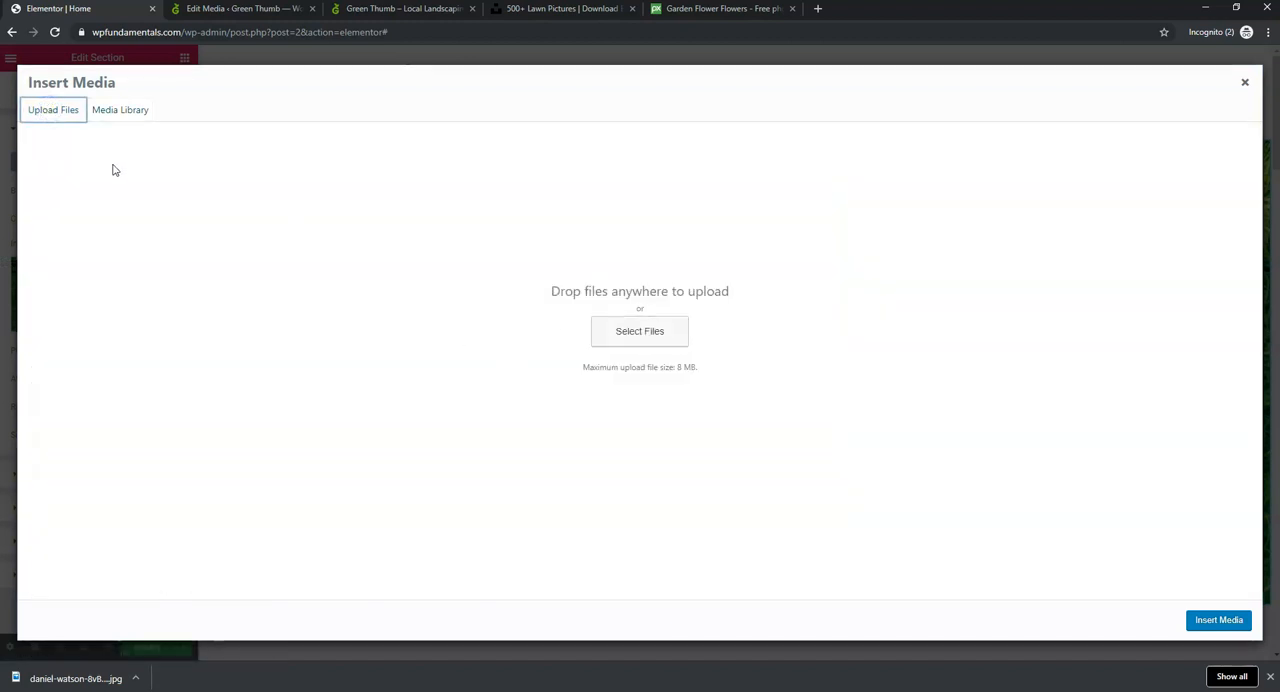
left_click(121, 110)
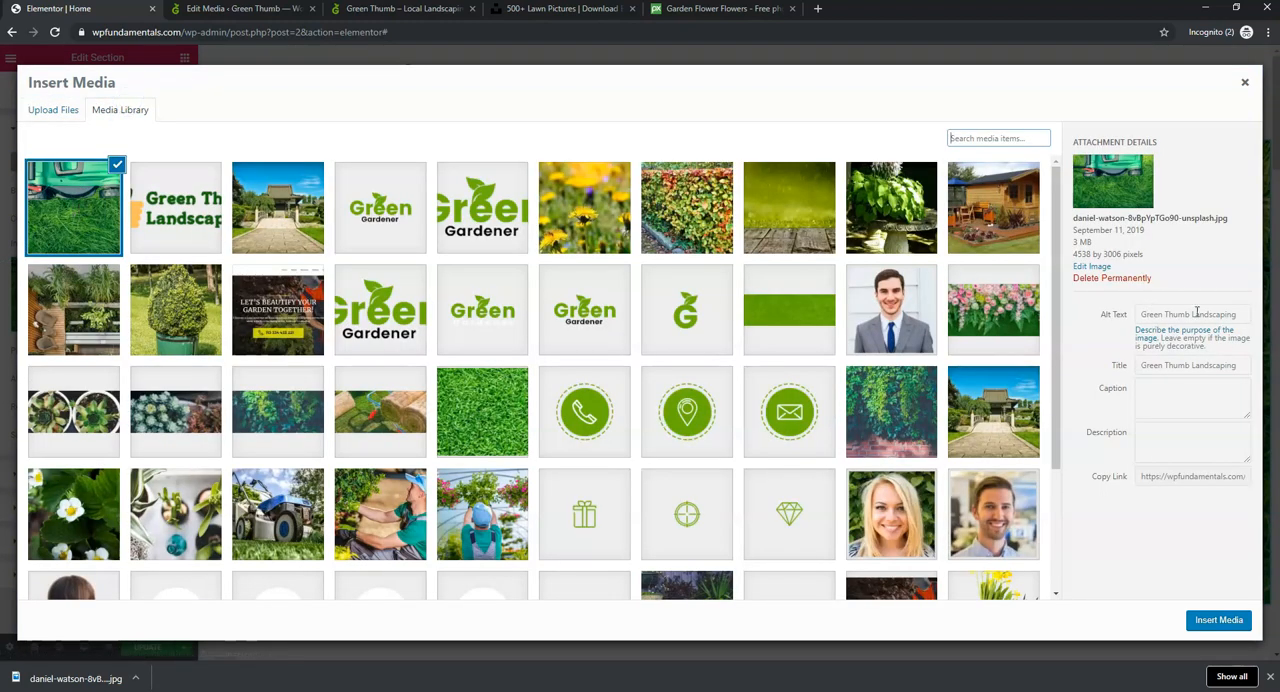
left_click(1207, 624)
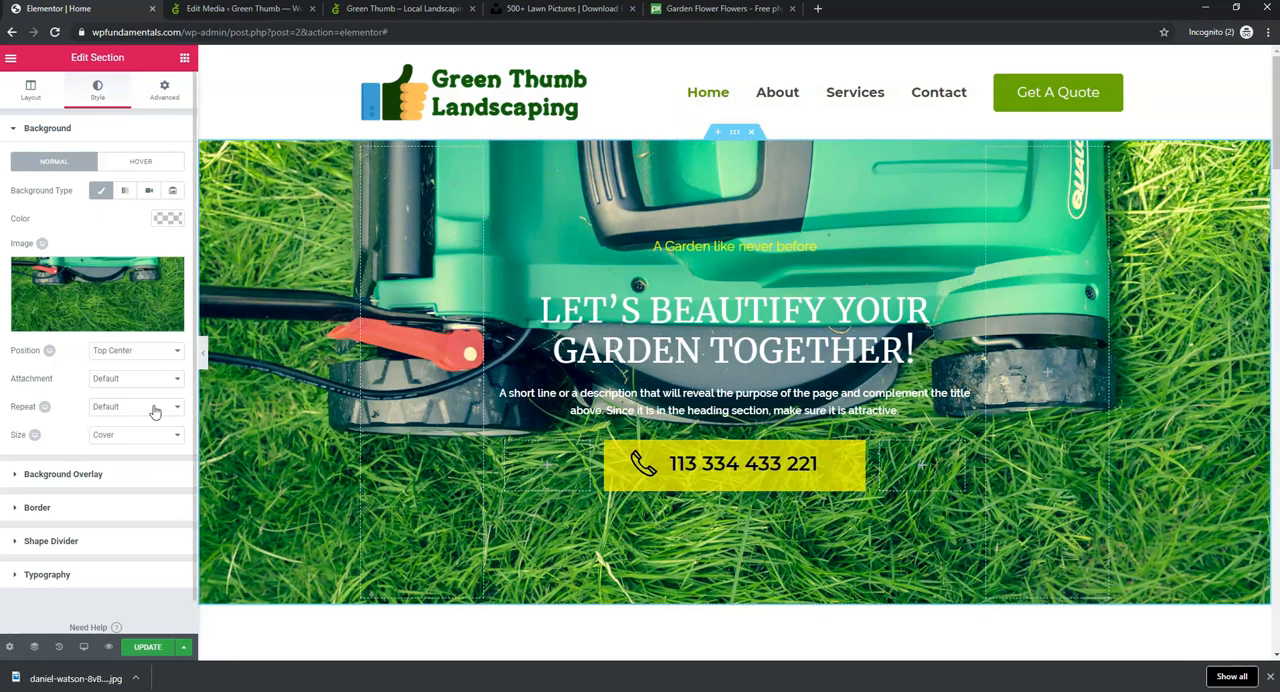
- Give the hero section a solid black (#000000) background overlay with an opacity of 0.6
left_click(102, 476)
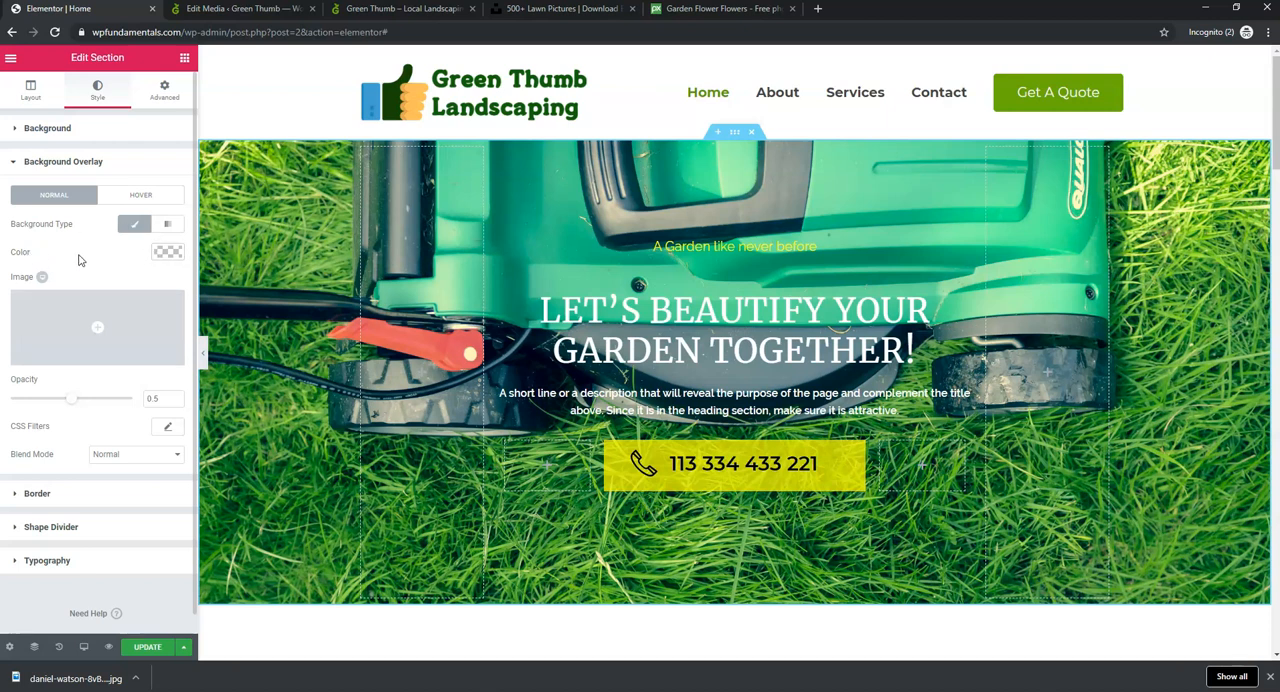
left_click(167, 252)
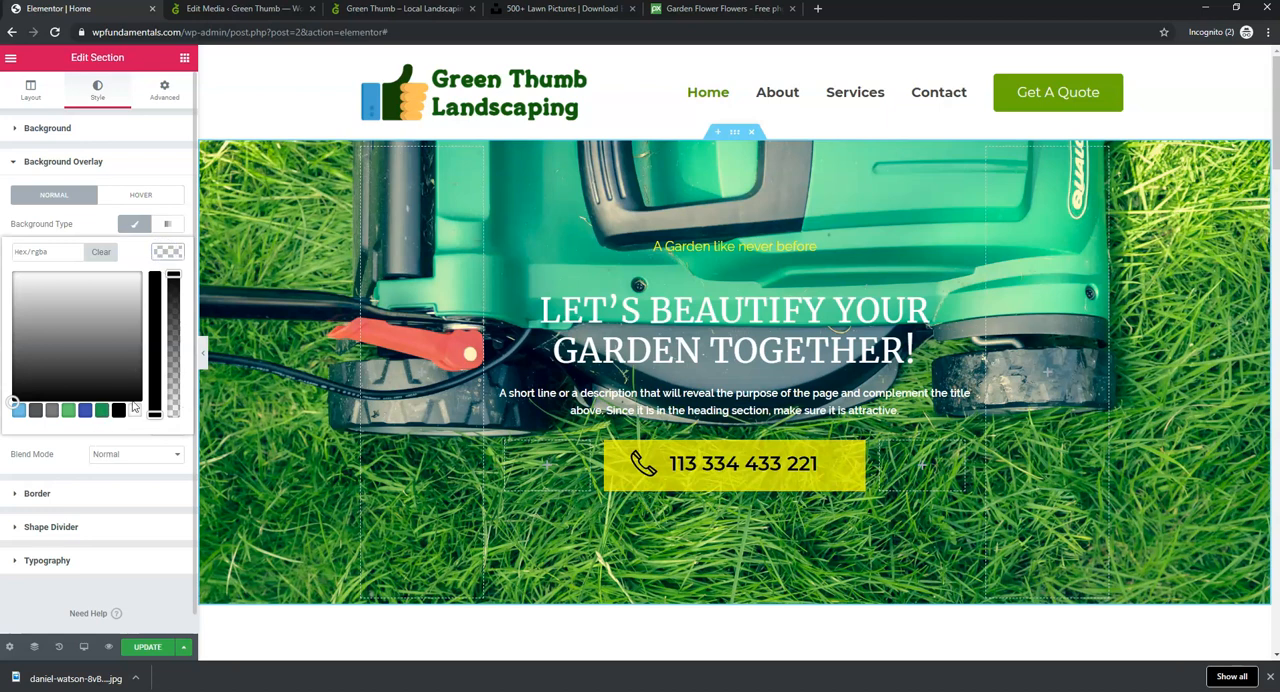
mouse_move(152, 412)
left_mouse_down()
mouse_move(155, 300)
mouse_move(155, 410)
left_mouse_up()
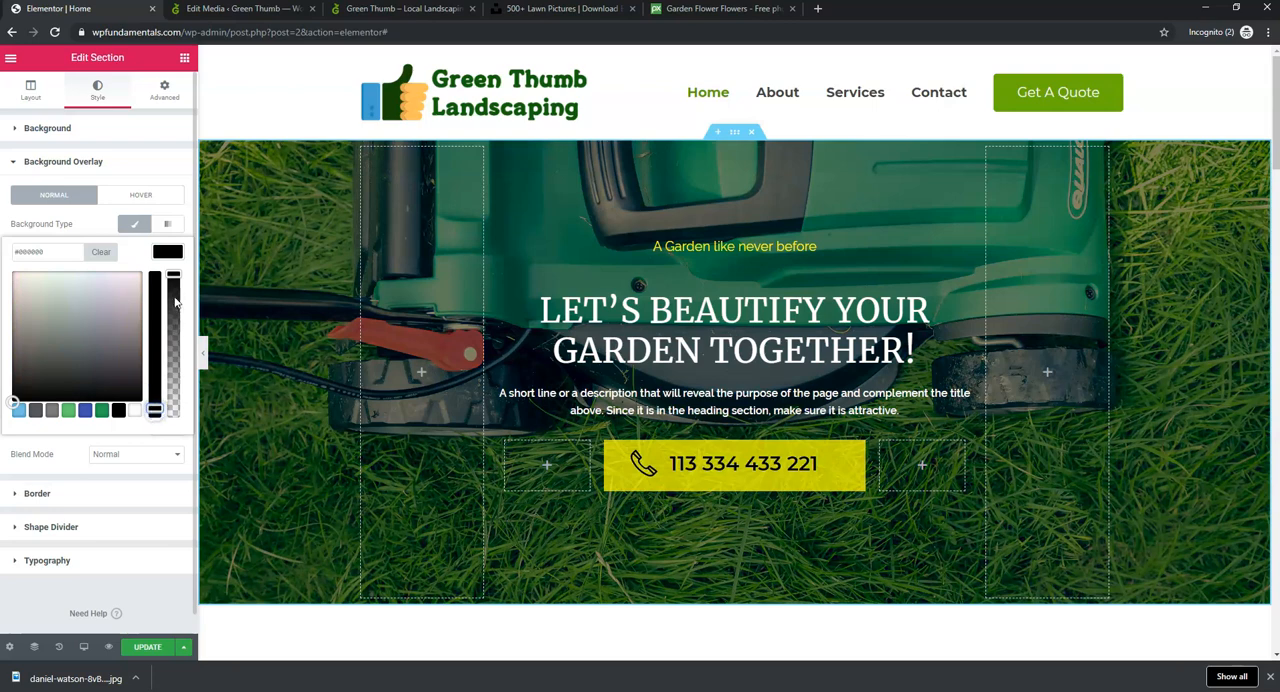
mouse_move(174, 276)
left_mouse_down()
mouse_move(176, 375)
mouse_move(174, 274)
left_mouse_up()
double_click(62, 212)
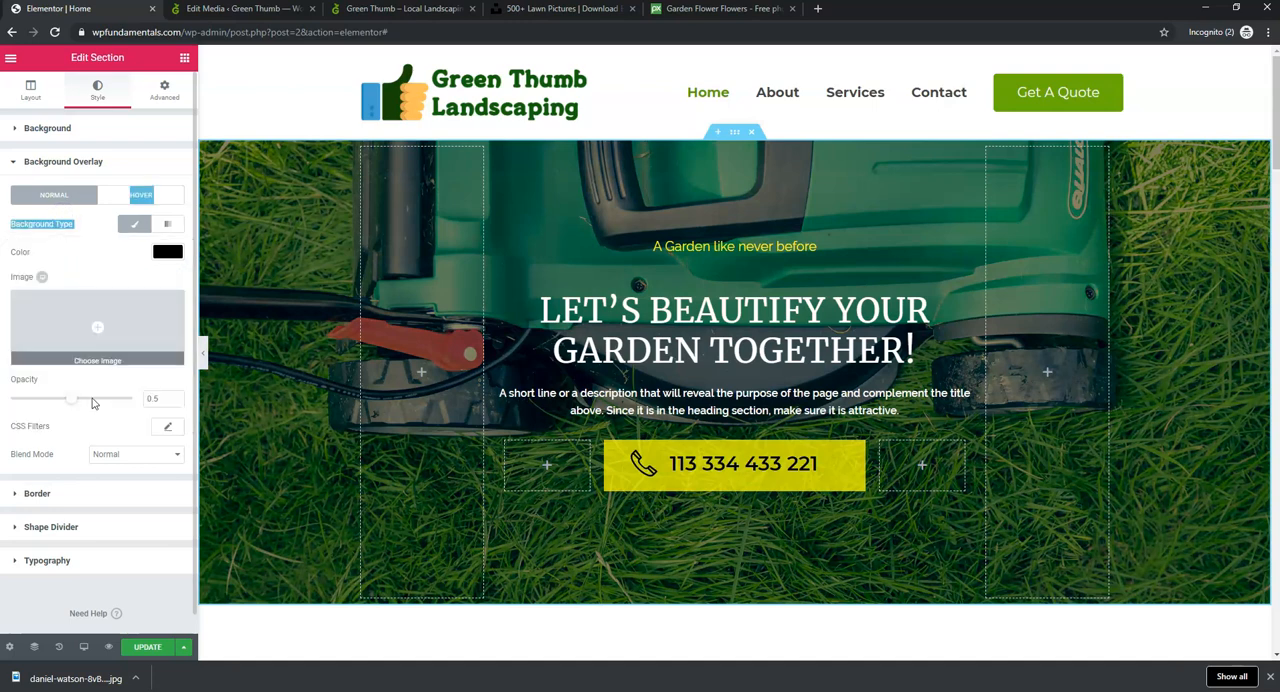
mouse_move(75, 400)
left_mouse_down()
mouse_move(113, 404)
mouse_move(84, 400)
left_mouse_up()
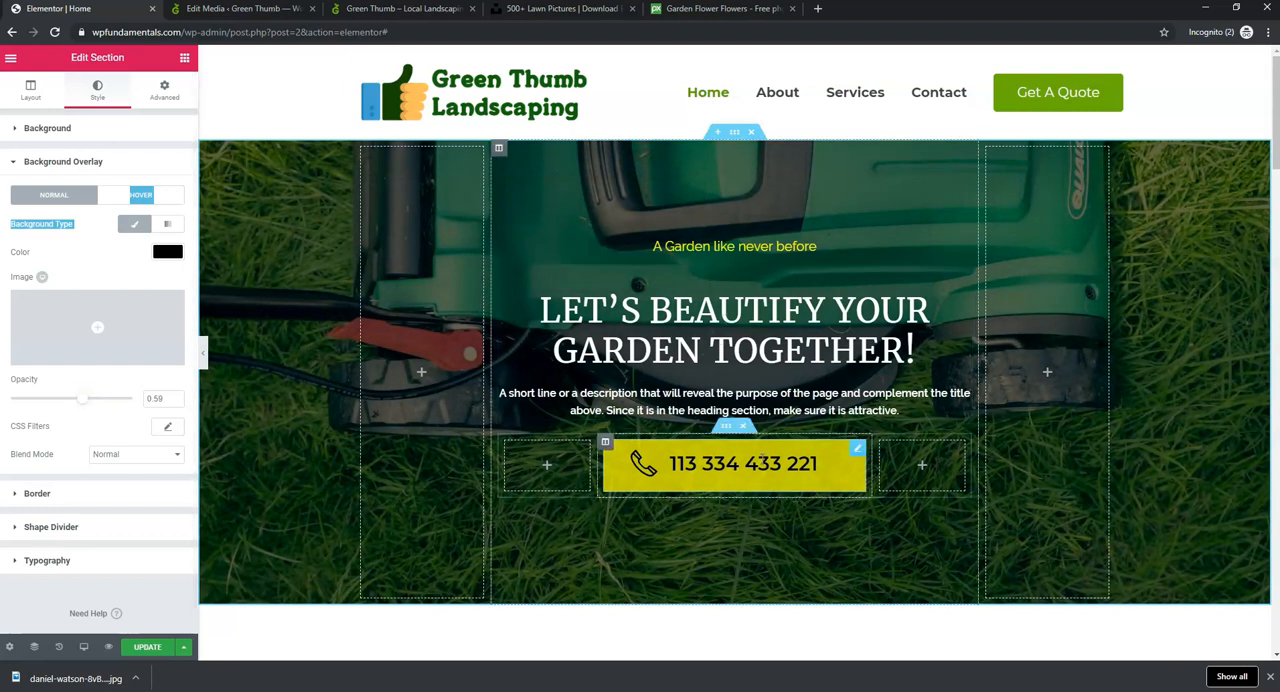
left_click(176, 399)
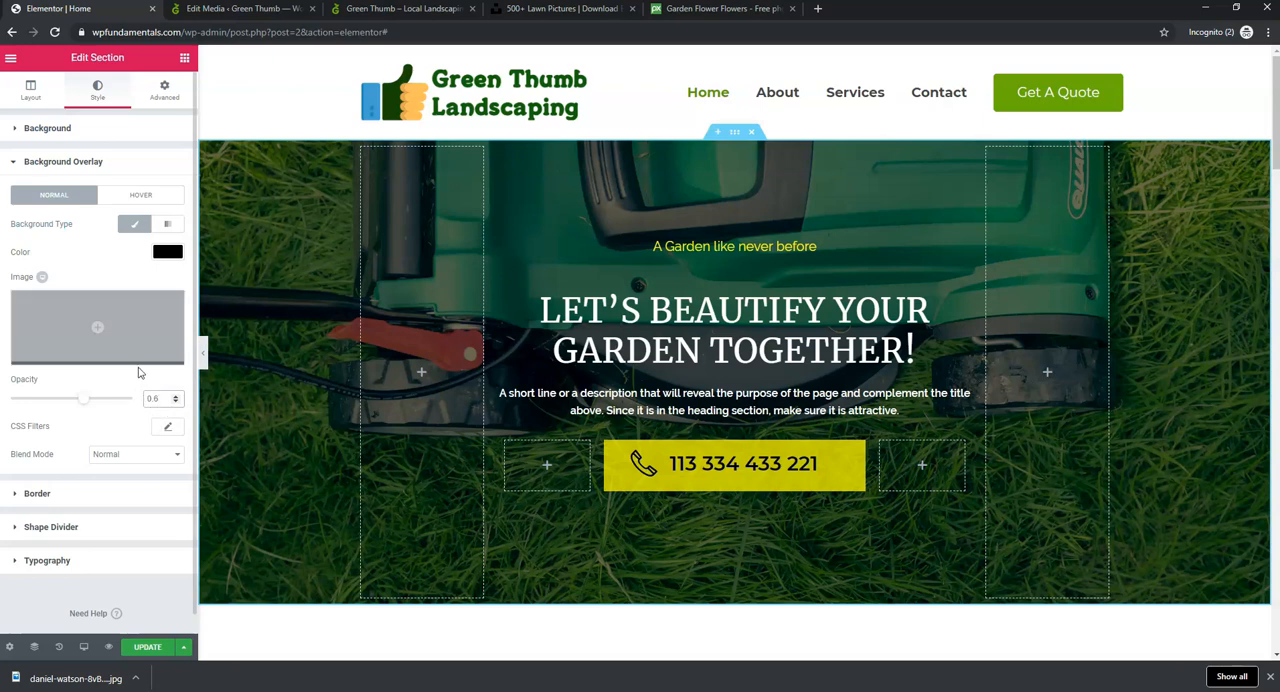
- Try the green #23a455 as the hero section's overlay color, and return the overlay to black (#000000)
left_click(166, 252)
left_click(101, 411)
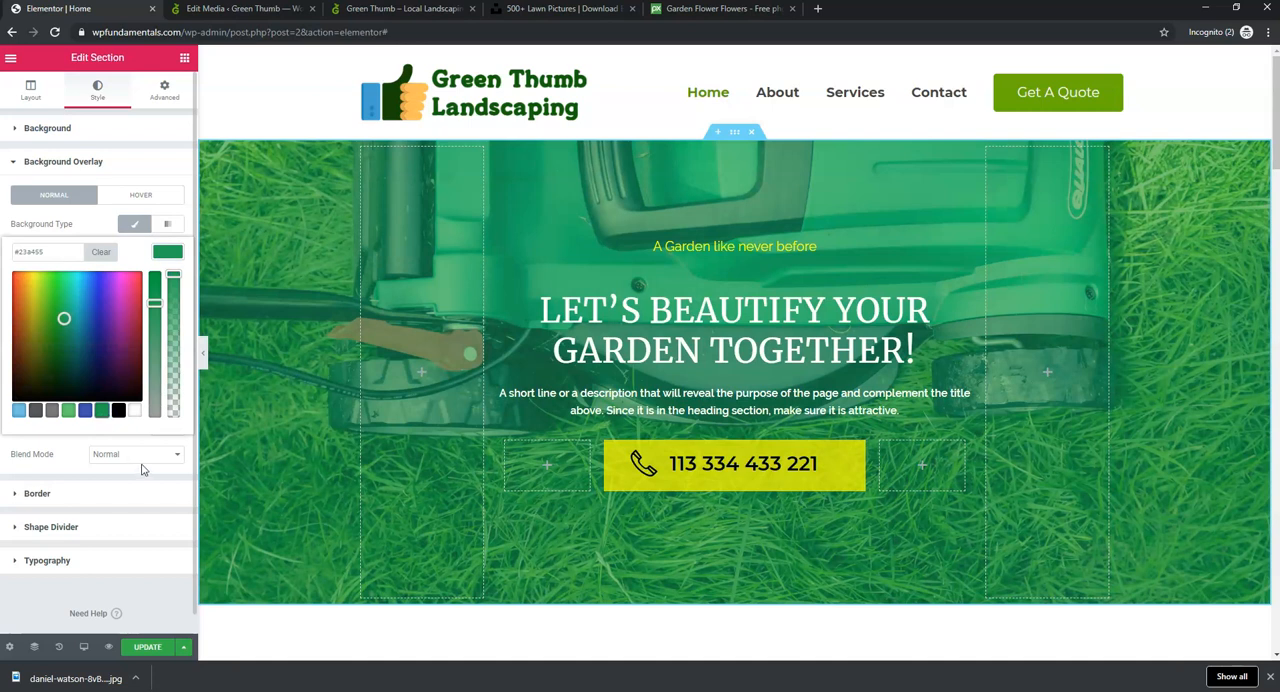
scroll(143, 465, "down", 1)
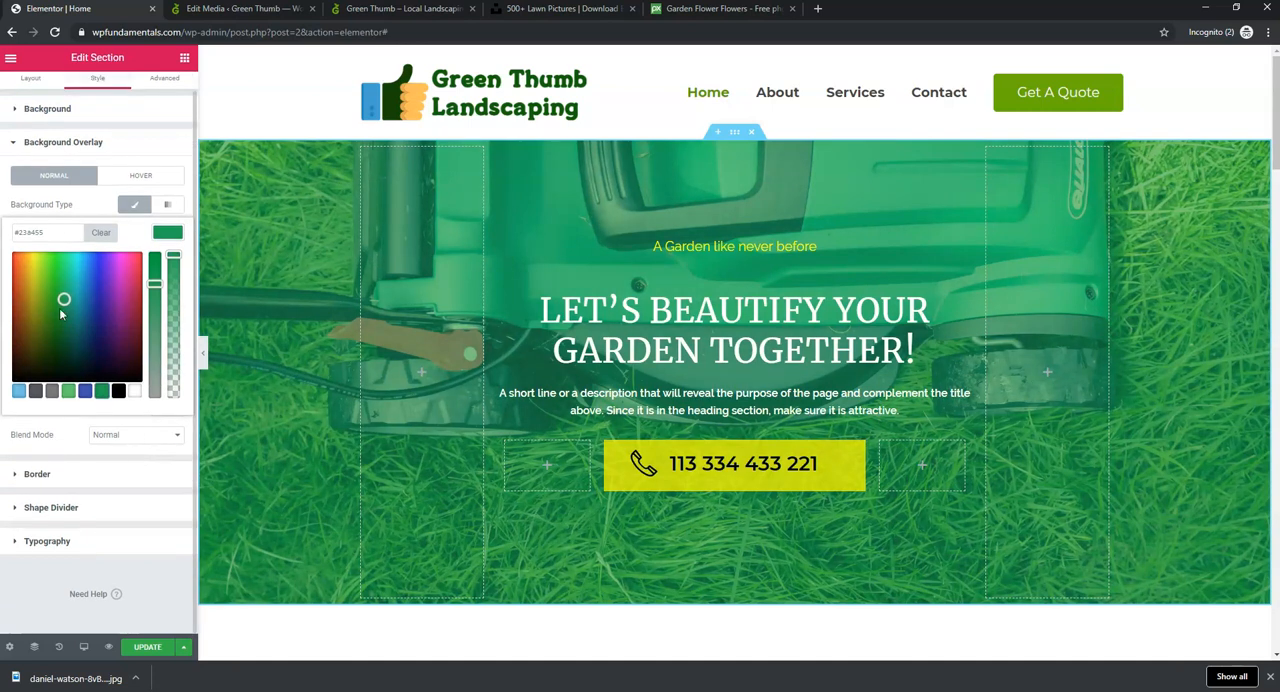
left_click(57, 202)
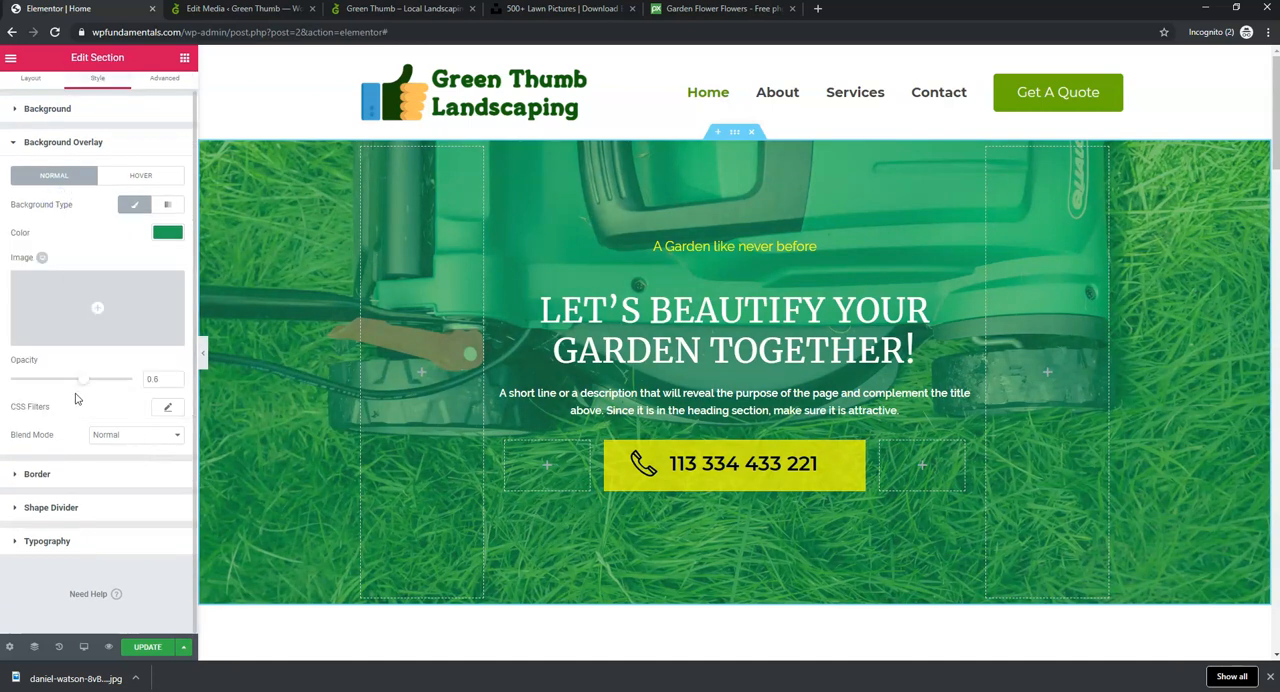
mouse_move(88, 380)
left_mouse_down()
mouse_move(118, 382)
mouse_move(29, 382)
mouse_move(88, 385)
left_mouse_up()
left_click(172, 232)
left_click(120, 391)
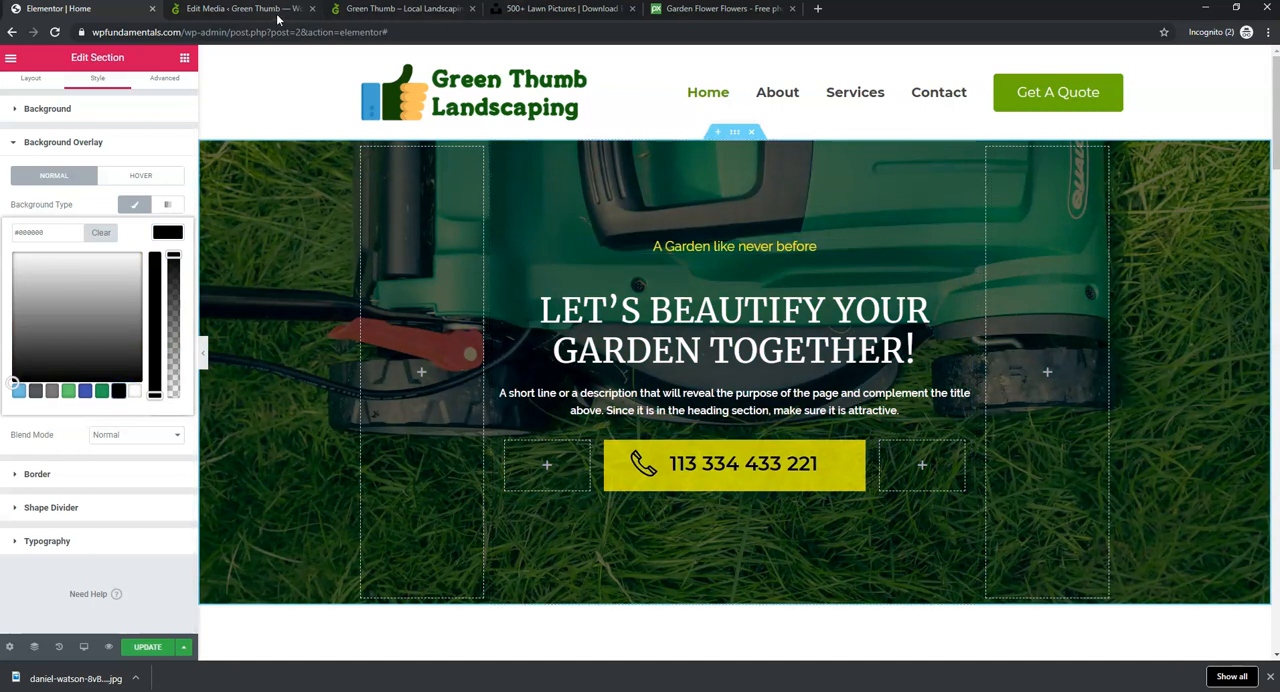
- Check the hero overlay on the live Home page for comparison, and set the Elementor hero section's background overlay opacity to 0.65
left_click(245, 9)
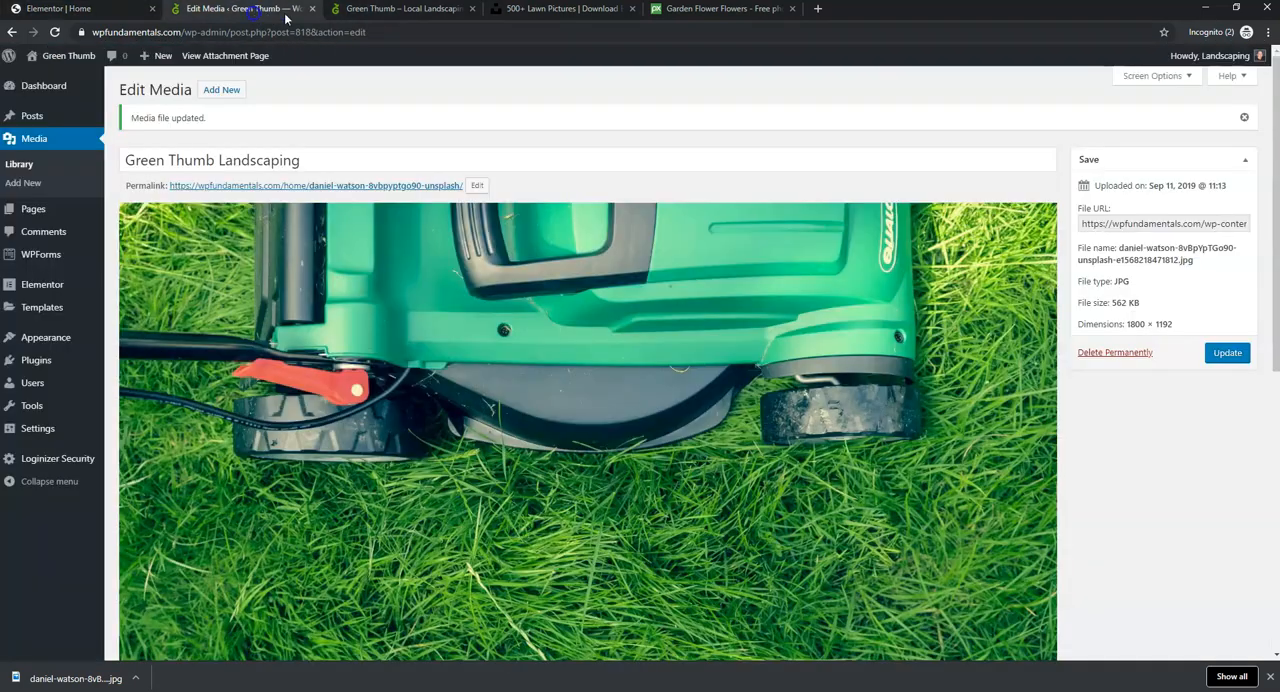
left_click(400, 9)
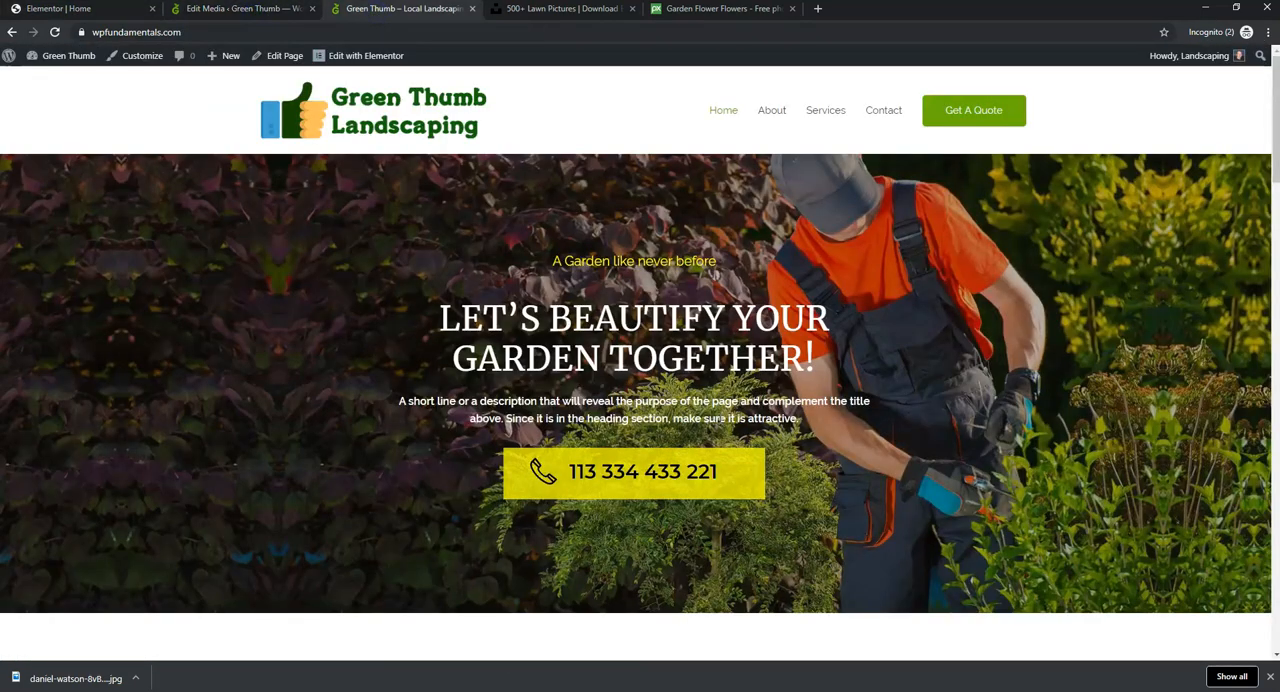
left_click_drag(806, 421, 386, 393)
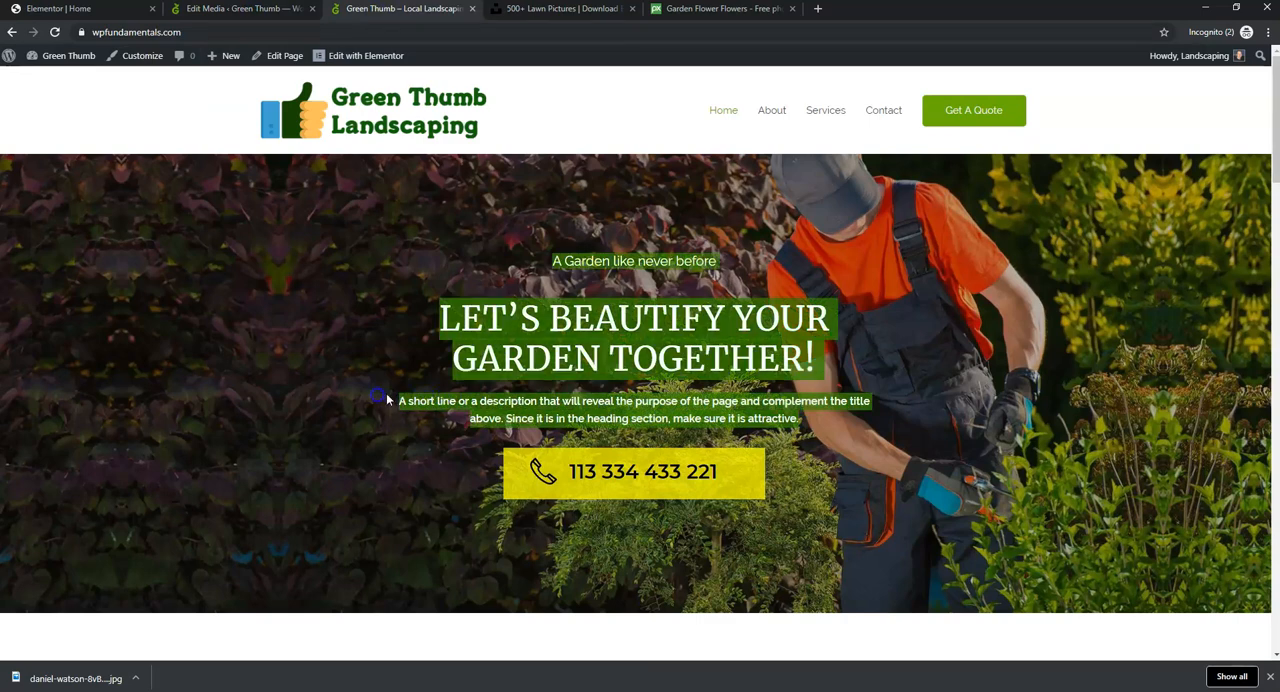
left_click(683, 418)
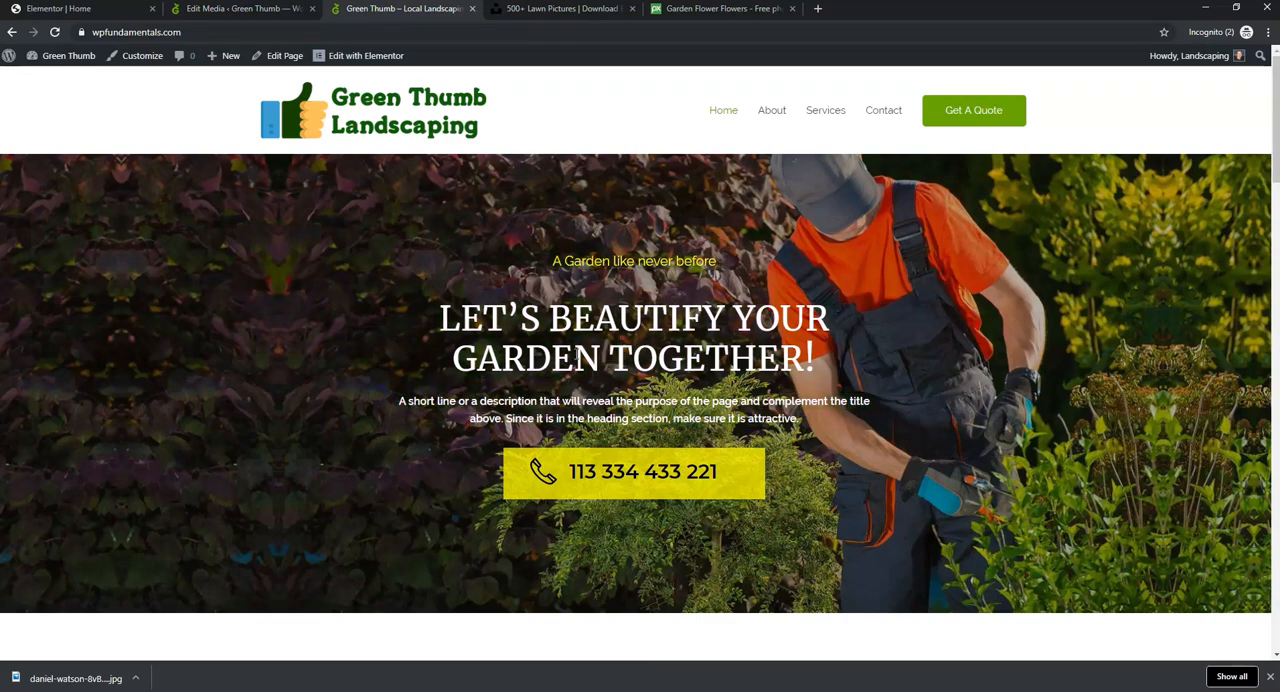
left_click(97, 17)
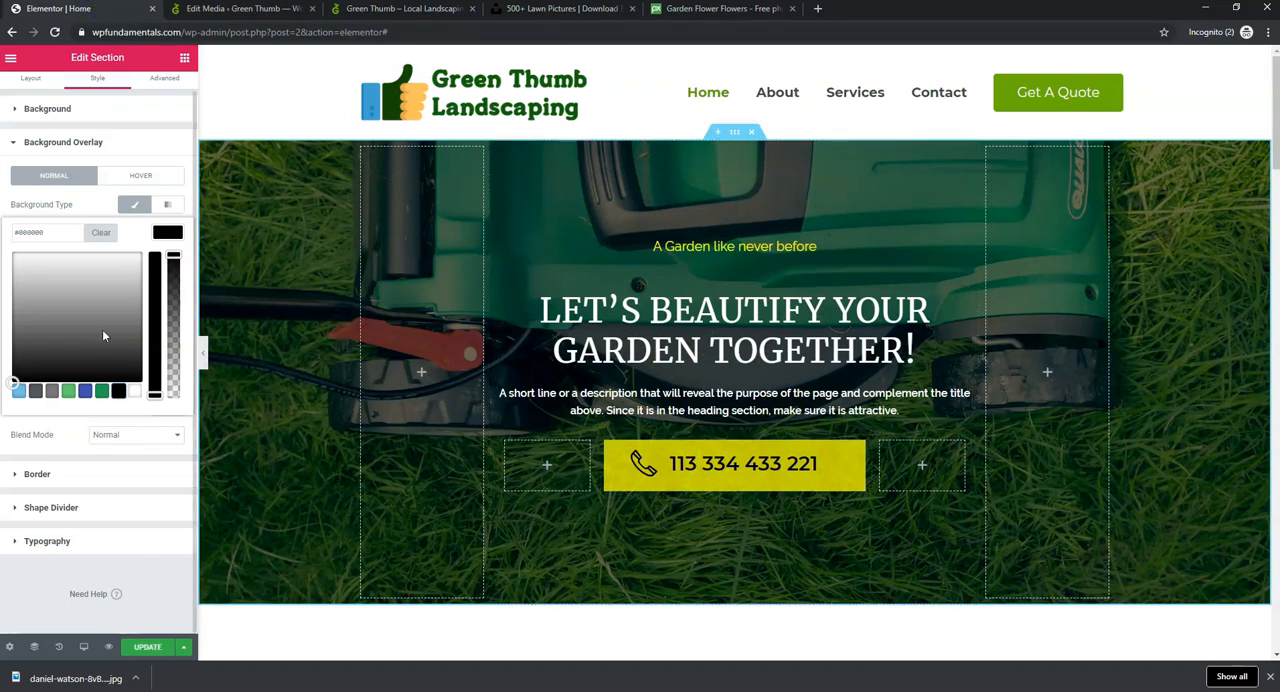
left_click(80, 210)
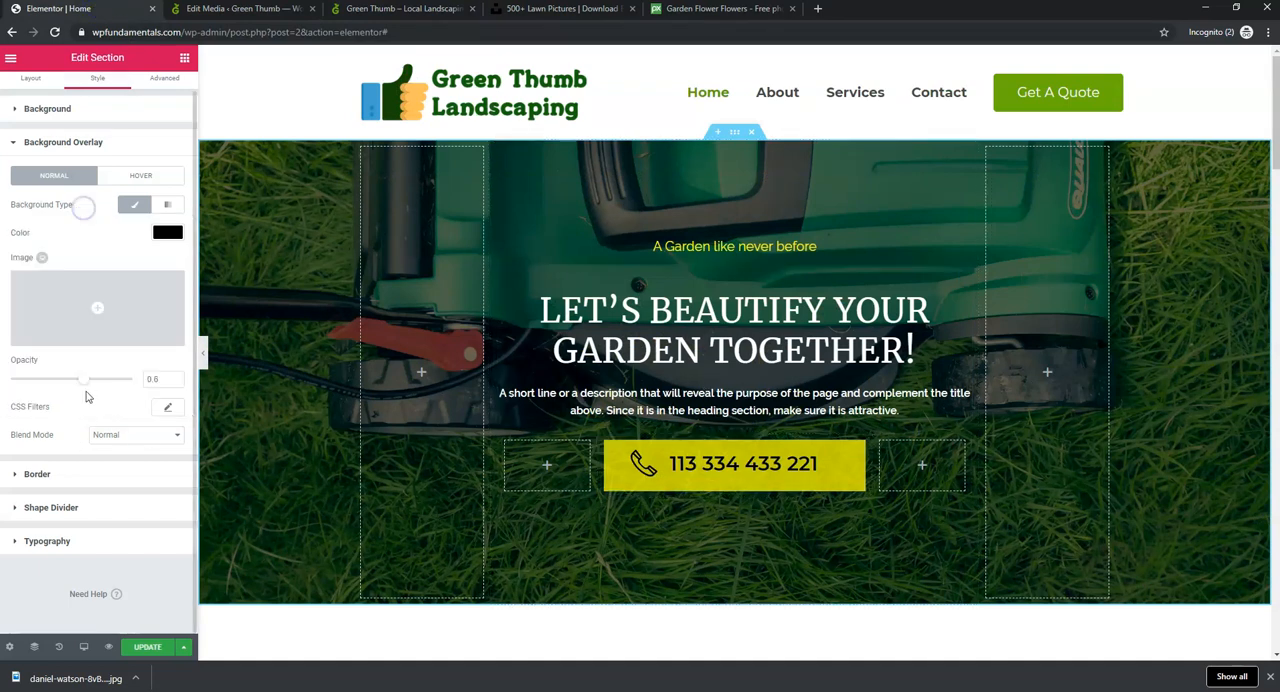
left_click_drag(86, 388, 93, 386)
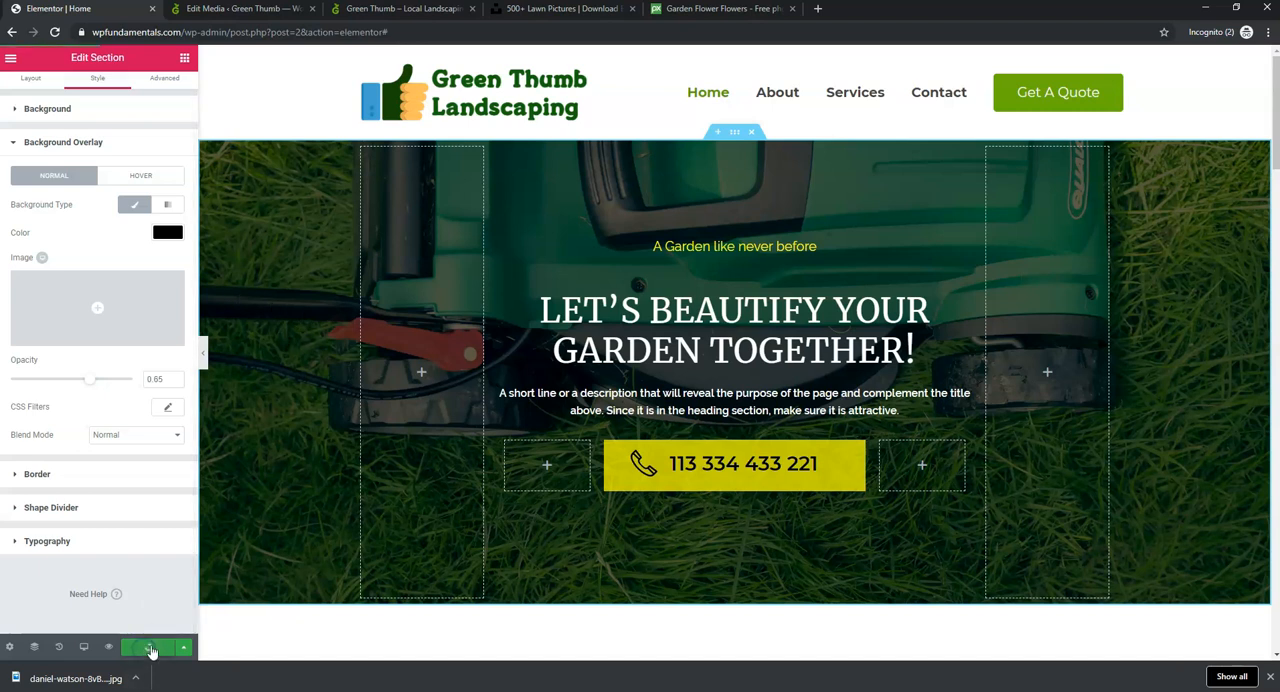
left_click(1267, 678)
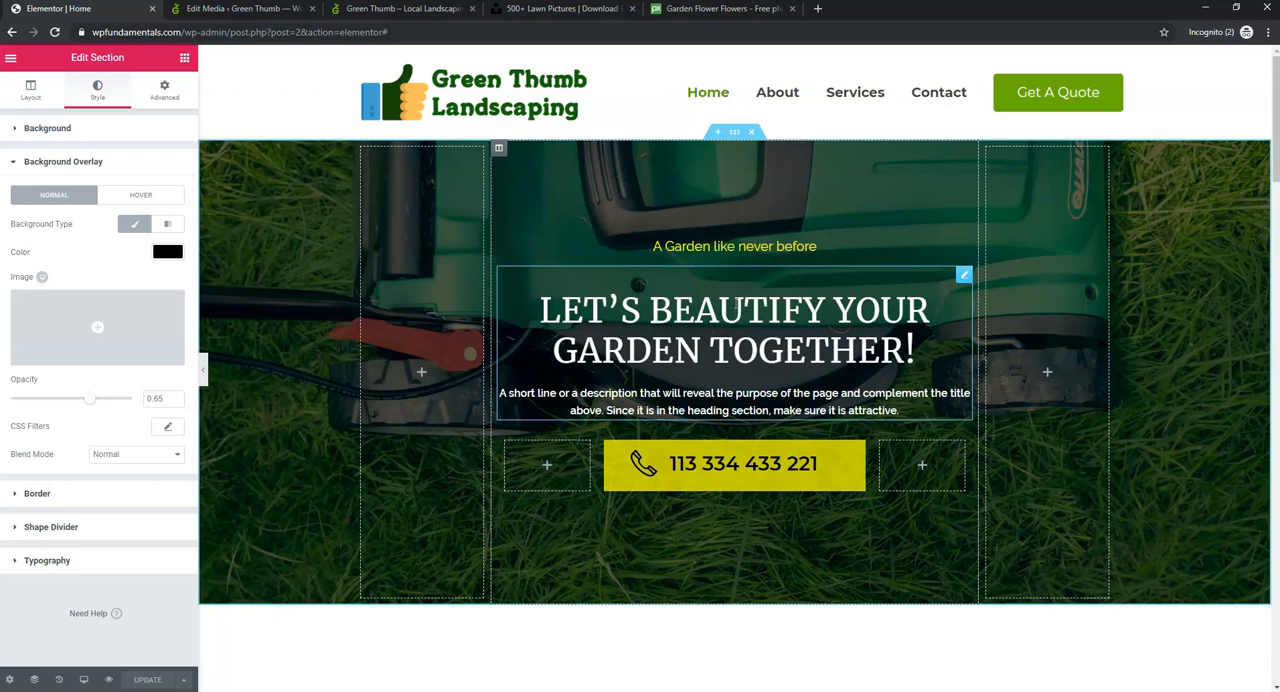
- Replace the word "Garden" with "Lawn" in both the hero section's yellow tagline and its main title
left_click(707, 246)
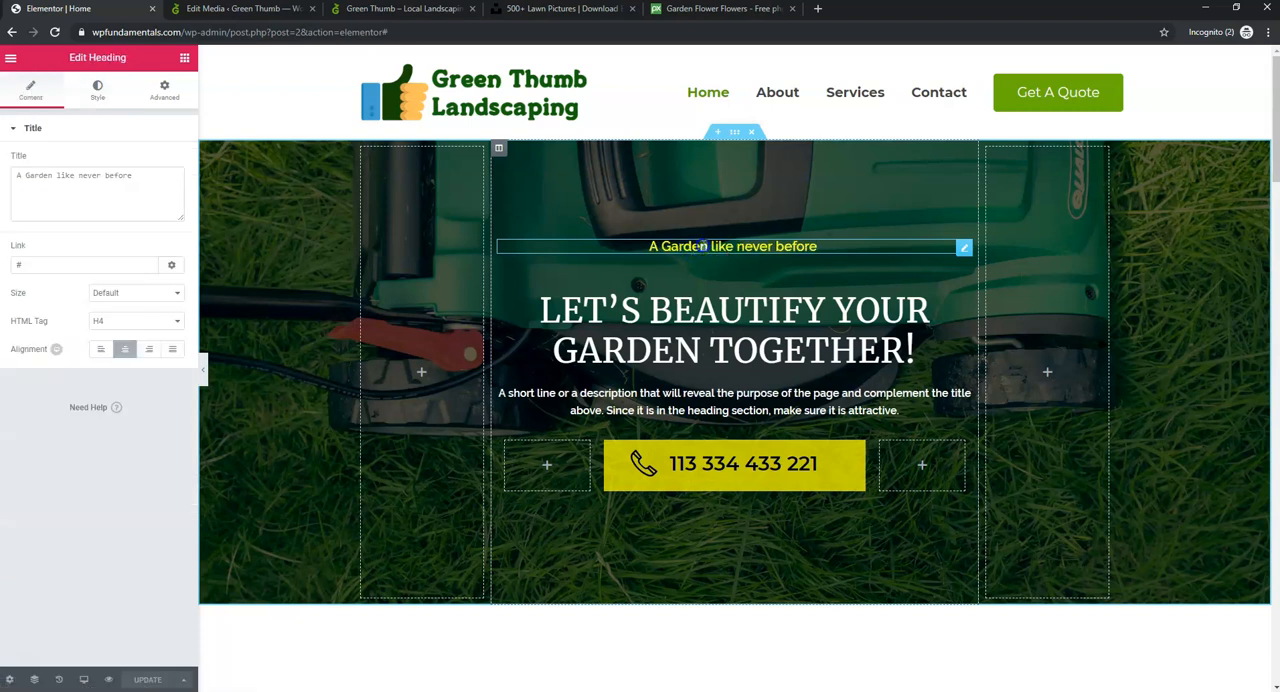
double_click(664, 248)
type("Lawn")
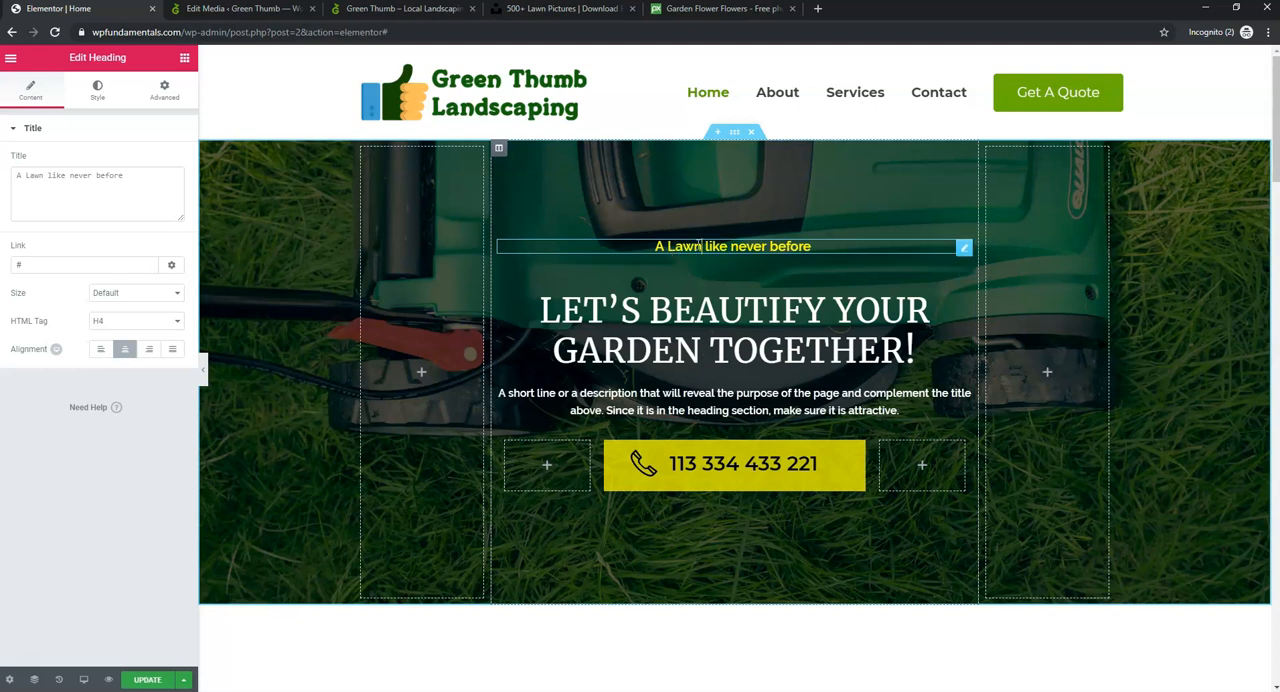
left_click(712, 326)
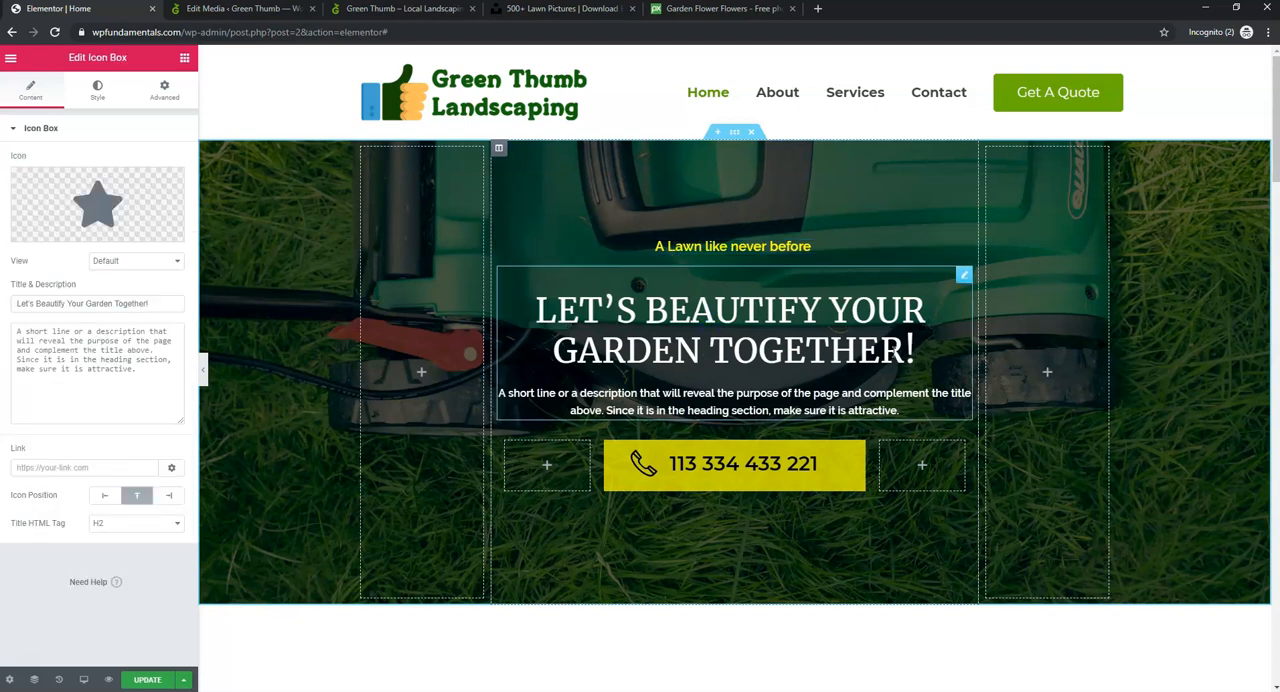
left_click(929, 353)
left_click_drag(912, 350, 551, 352)
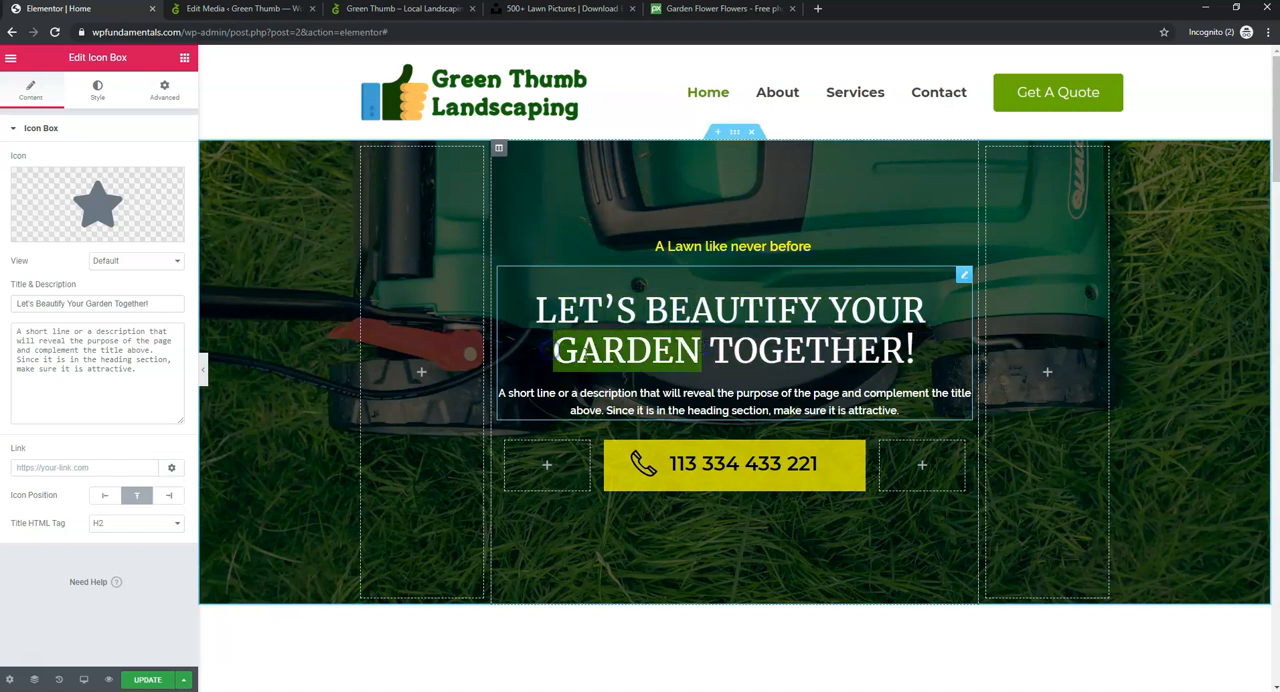
type("Lawn")
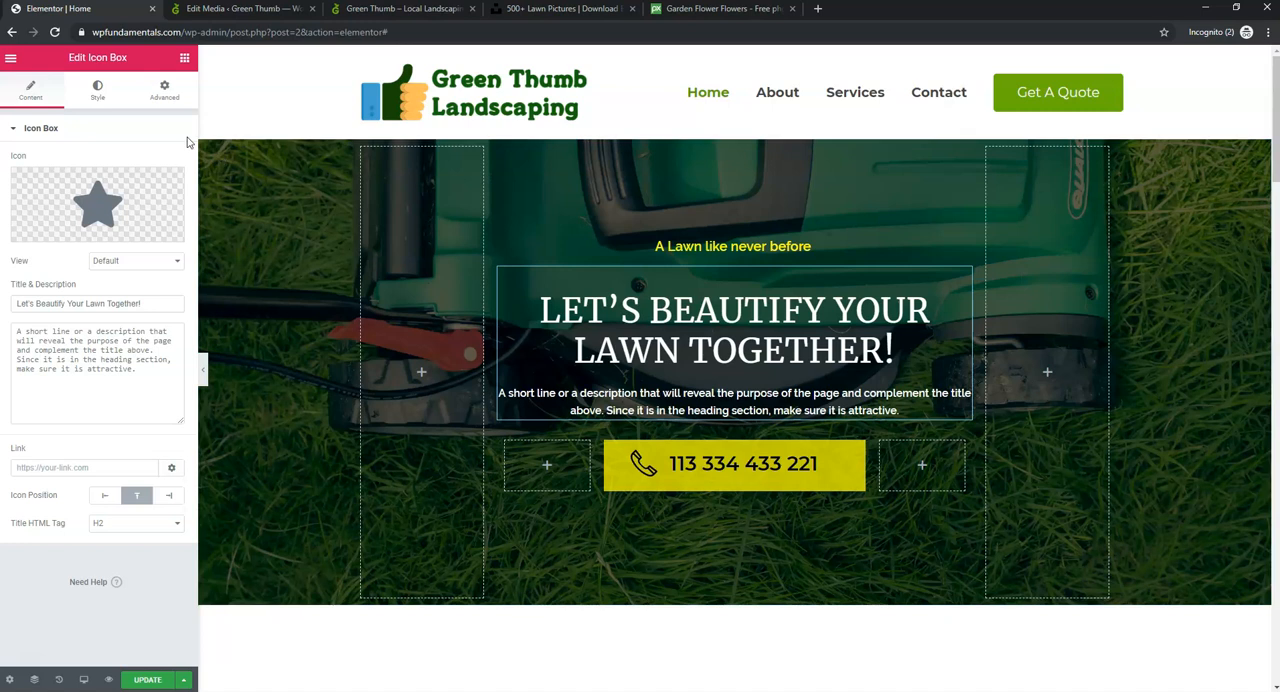
- Try Miltonian Tattoo as the hero title's font, and set the font family to Montserrat
left_click(98, 91)
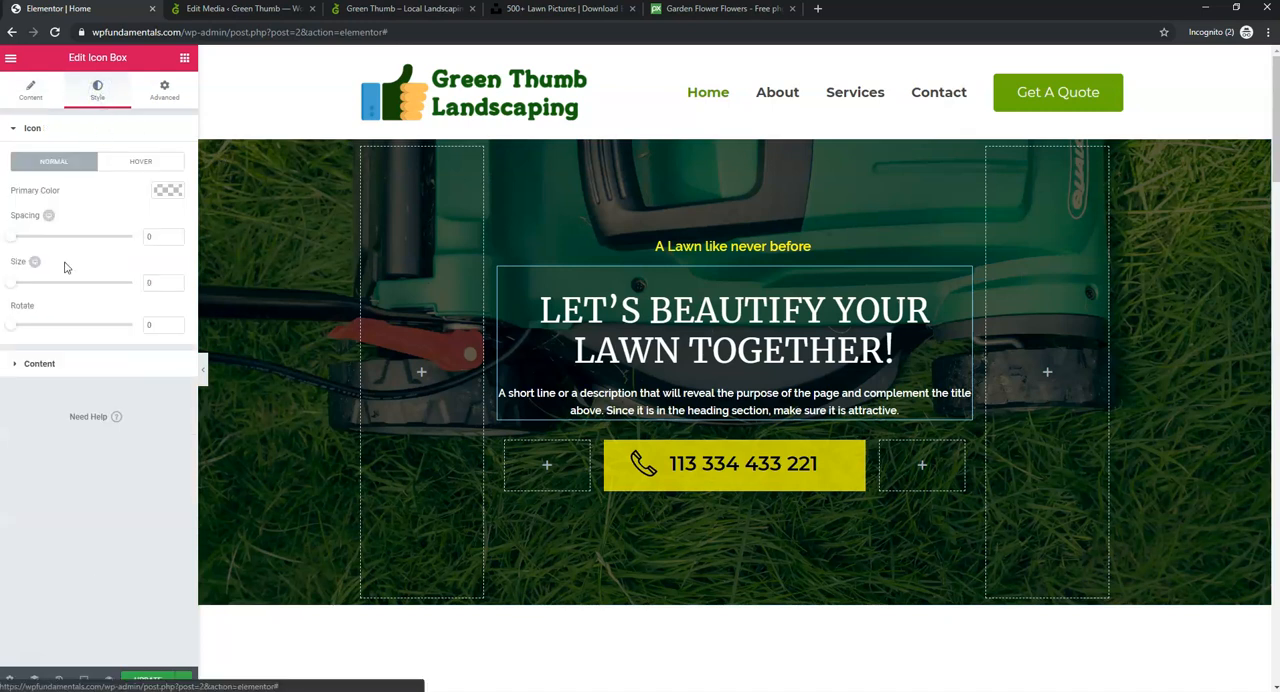
left_click(41, 364)
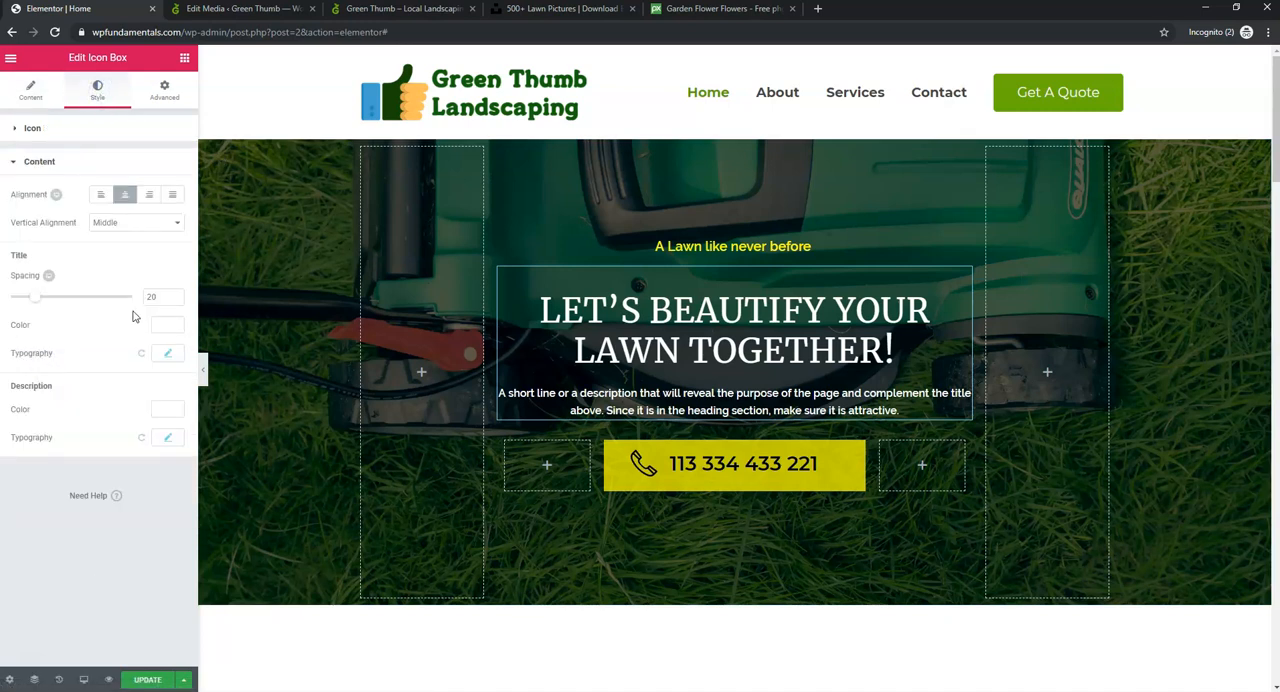
mouse_move(35, 301)
left_mouse_down()
mouse_move(94, 301)
mouse_move(34, 302)
left_mouse_up()
left_click(168, 354)
left_click(130, 388)
scroll(123, 497, "down", 4)
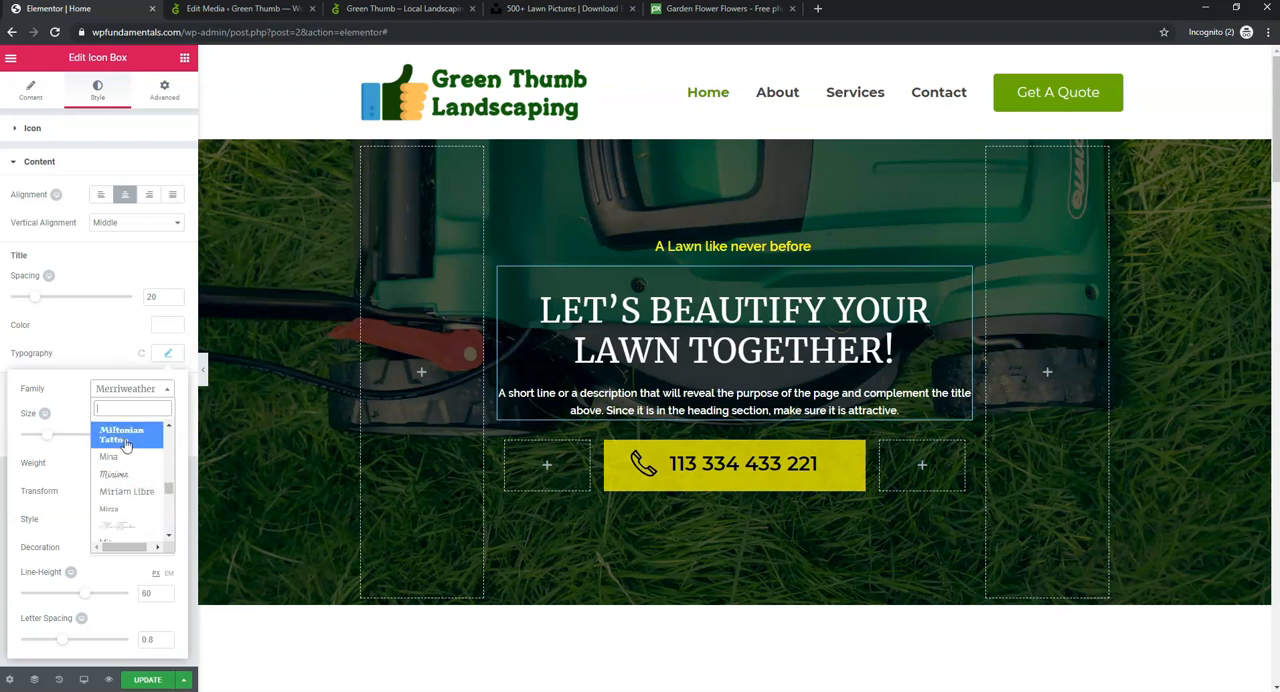
left_click(125, 440)
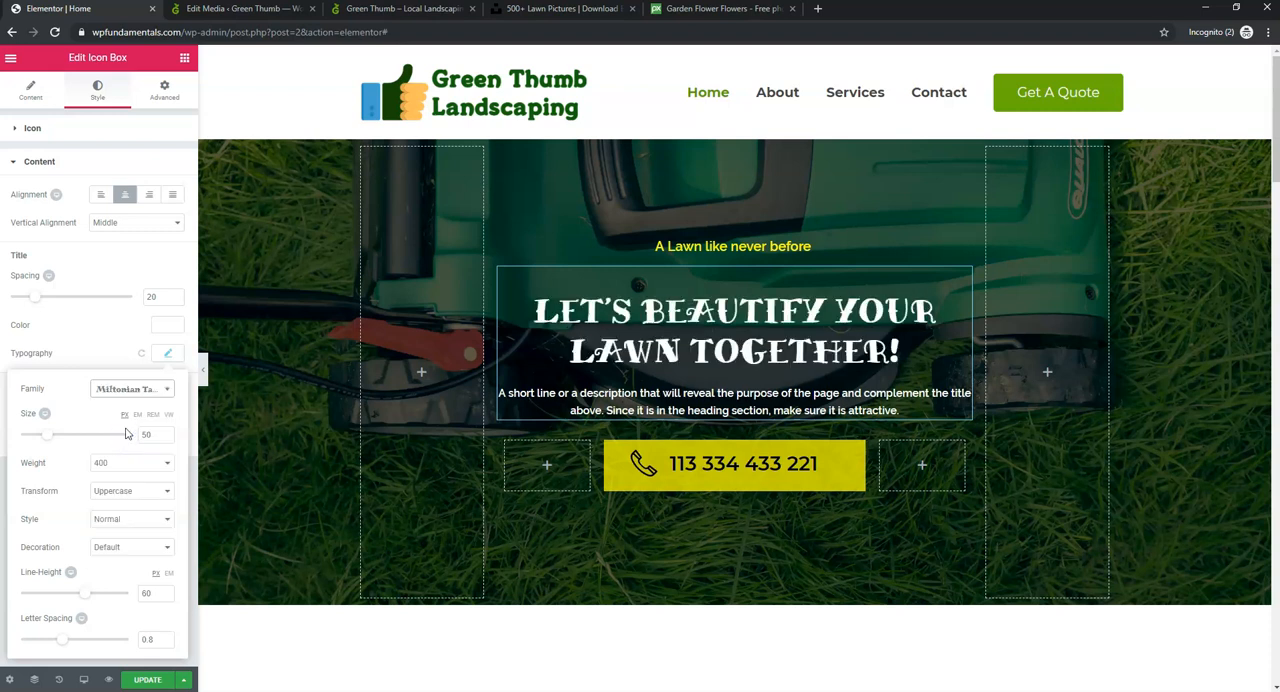
left_click(132, 389)
scroll(137, 445, "down", 3)
scroll(137, 450, "down", 3)
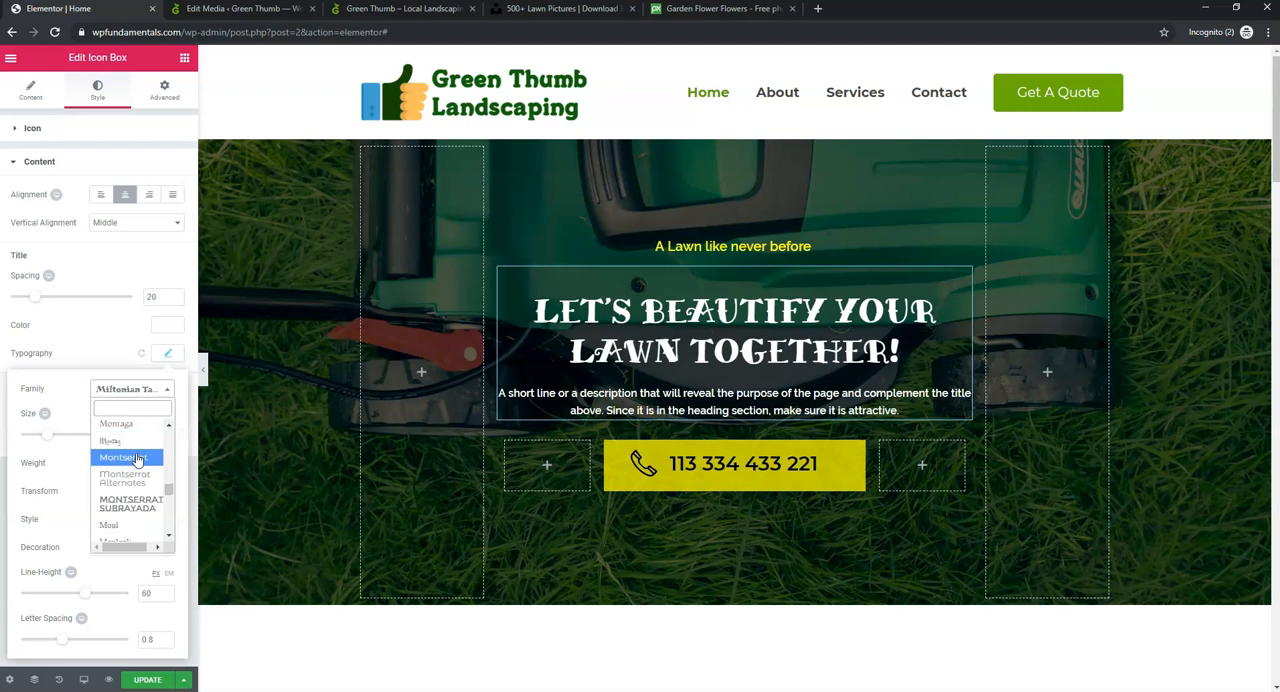
left_click(125, 457)
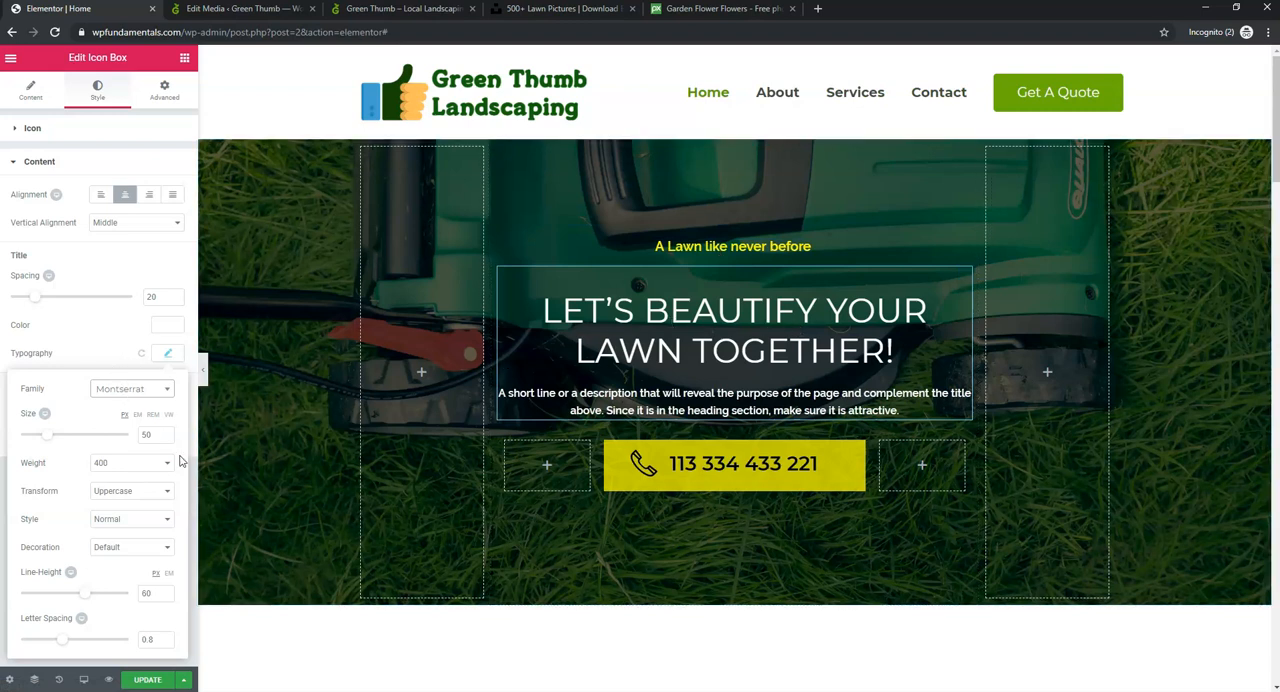
- Set the hero title's font weight to 600 and its size to 60 px, and update the page
left_click(139, 468)
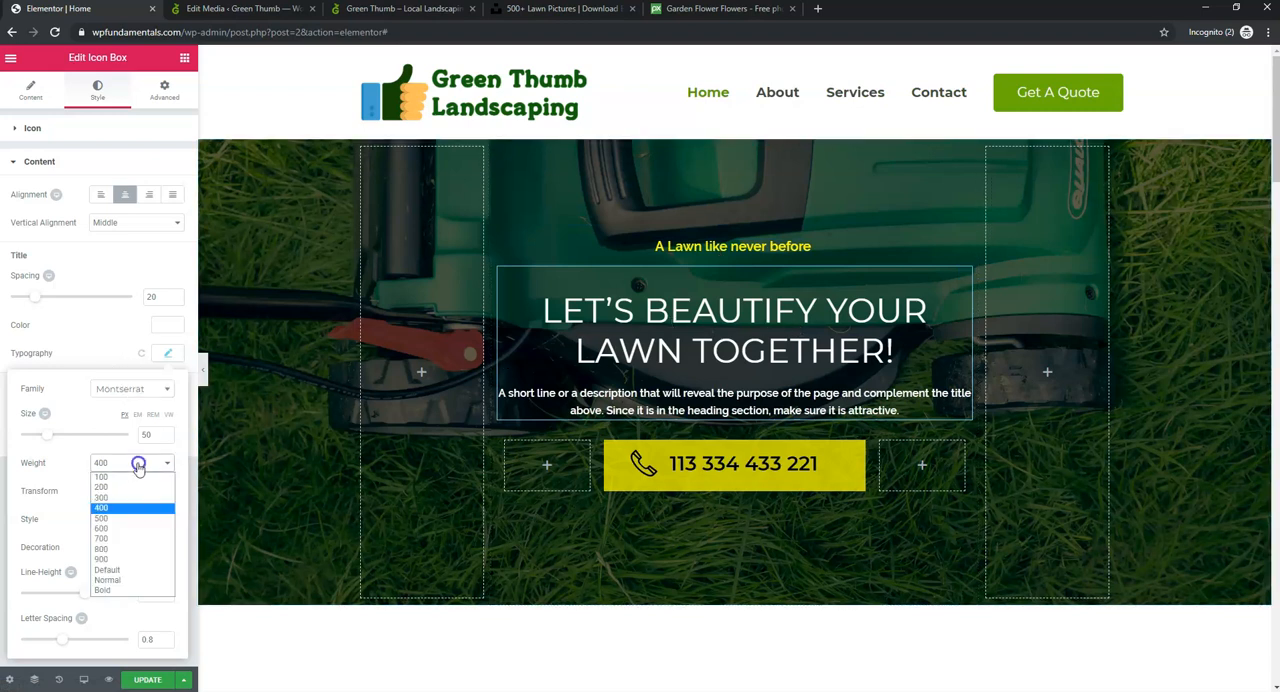
left_click(117, 528)
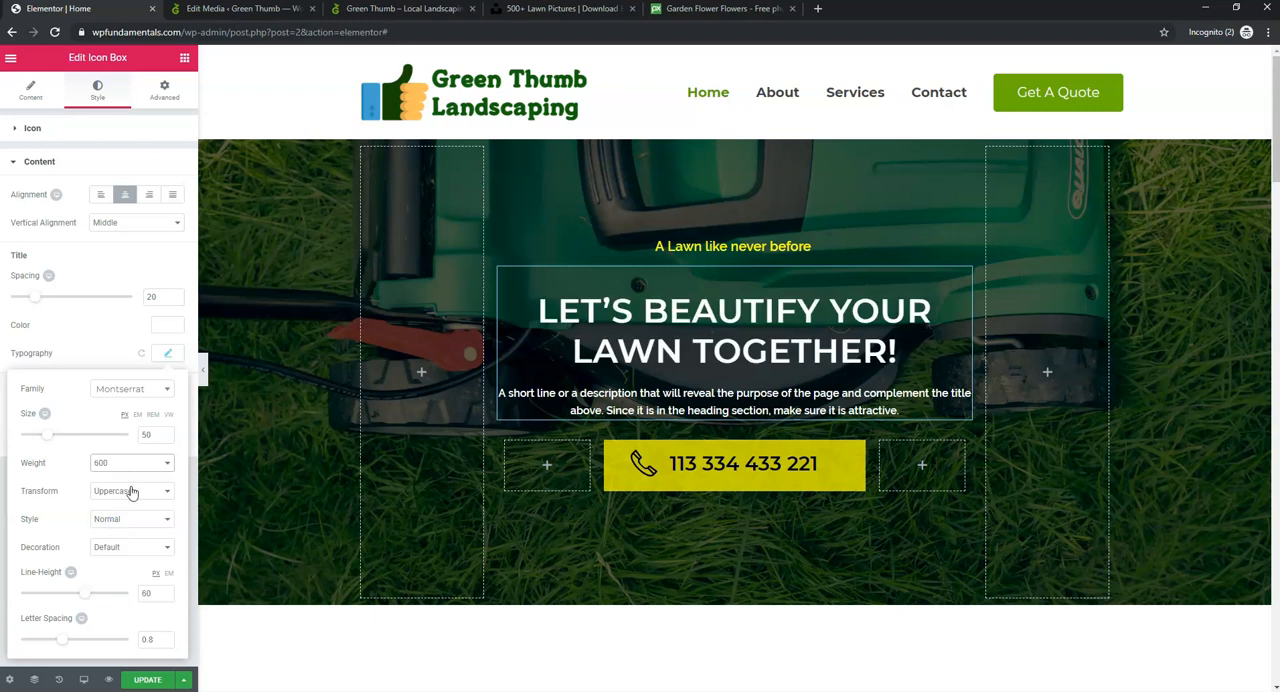
mouse_move(48, 434)
left_mouse_down()
mouse_move(71, 437)
mouse_move(57, 446)
left_mouse_up()
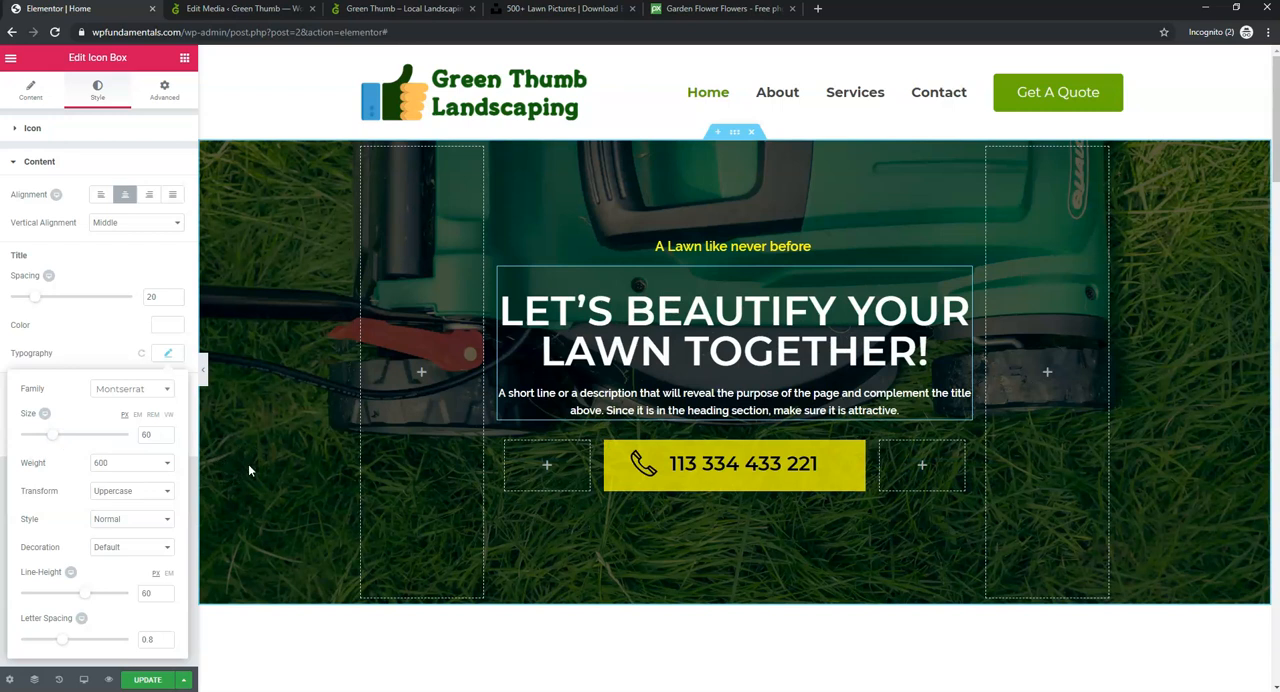
left_click(148, 682)
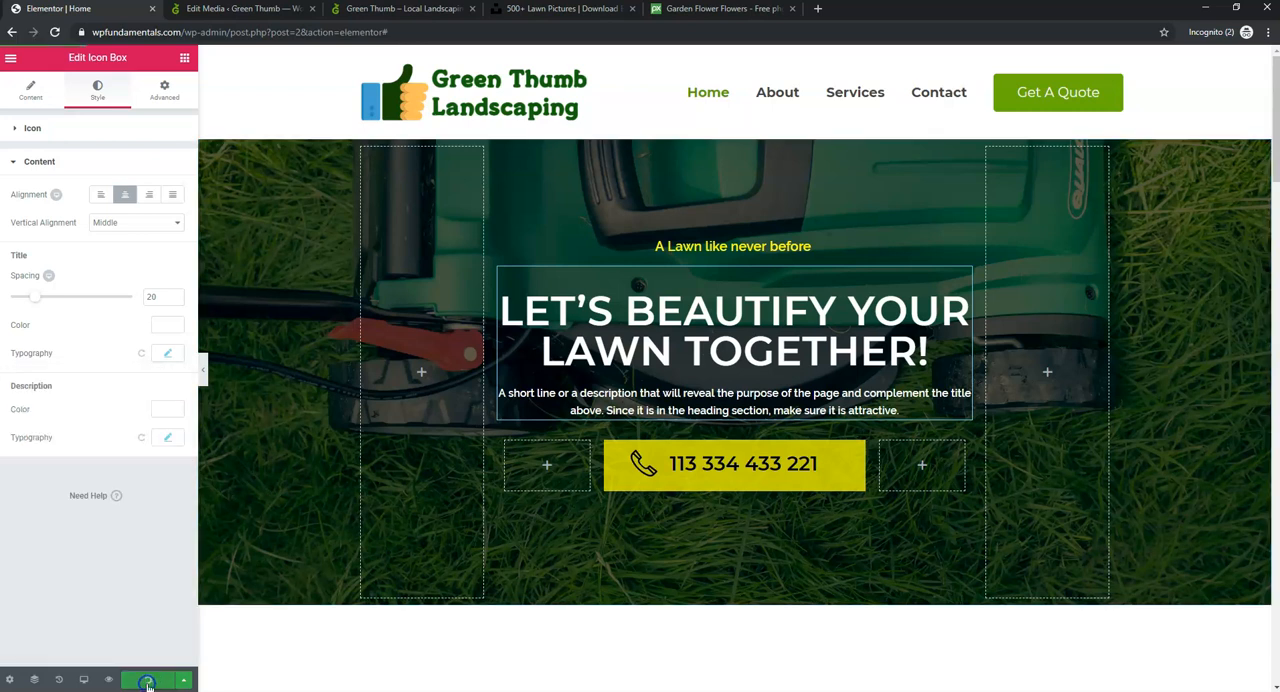
- Delete the placeholder description text beneath the hero title and update the page
left_click(726, 398)
left_click_drag(908, 410, 499, 395)
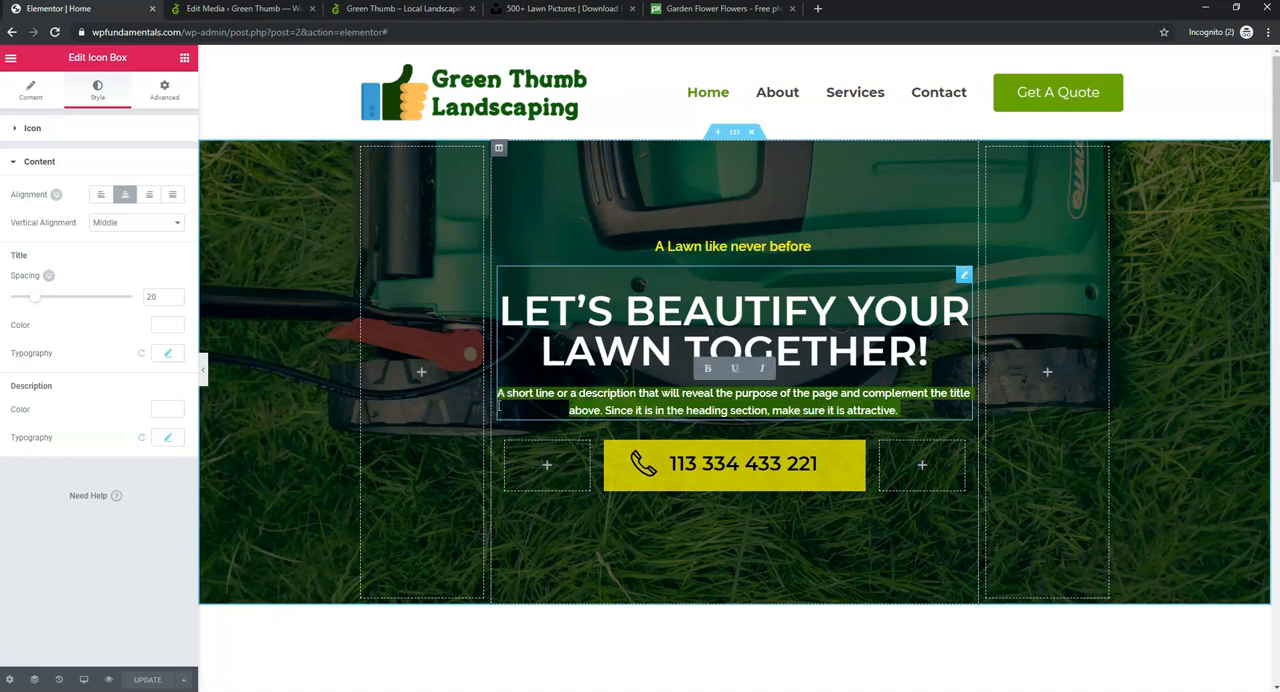
key("BackSpace")
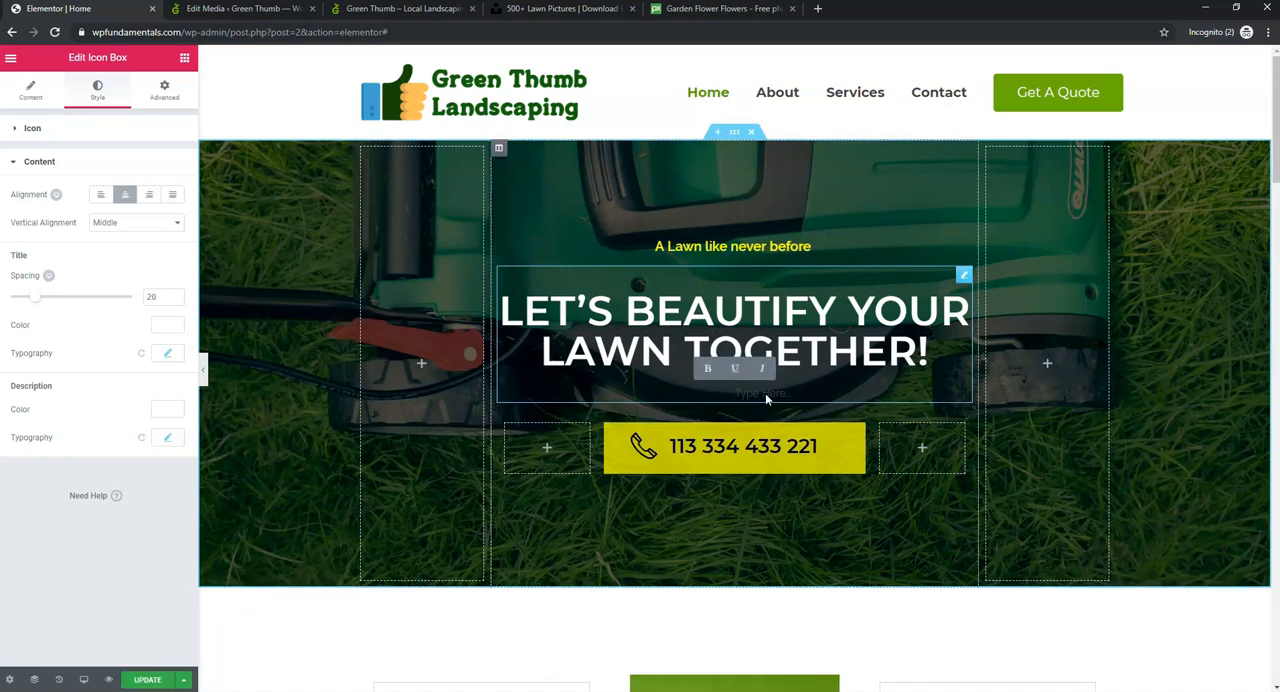
left_click(147, 679)
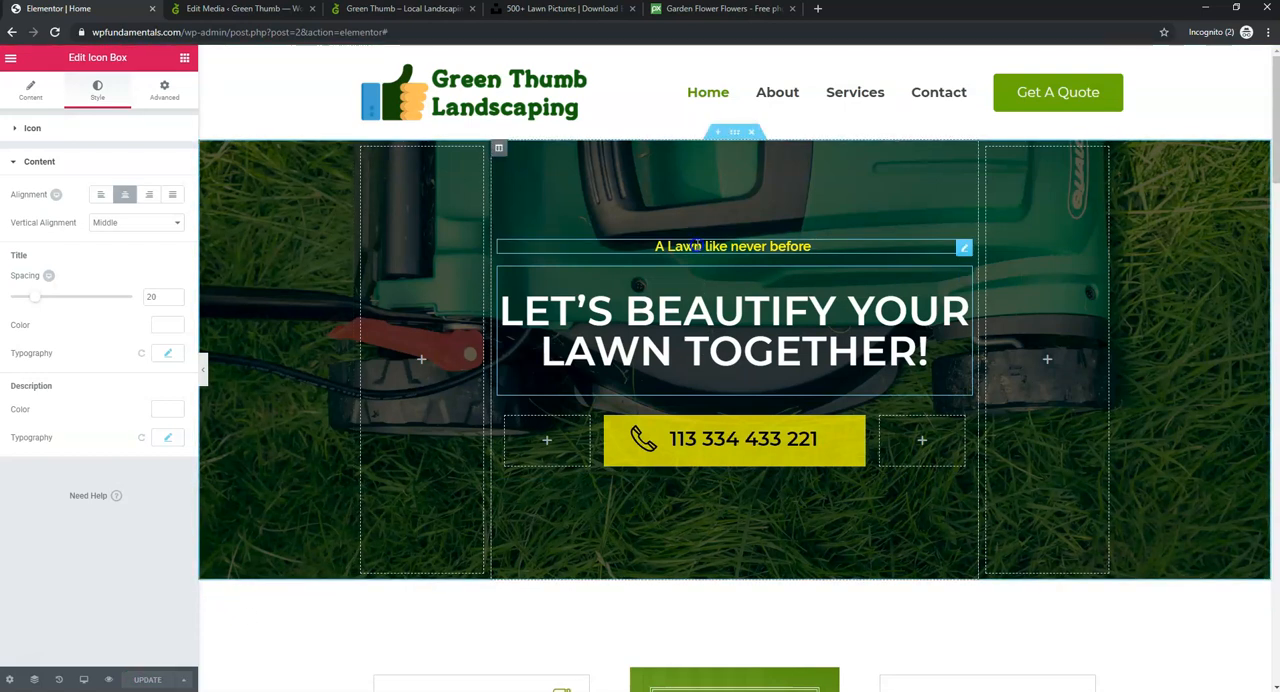
- Set the HTML tag of the "A Lawn like never before" heading to H3 and update the page
left_click(697, 246)
left_click(130, 318)
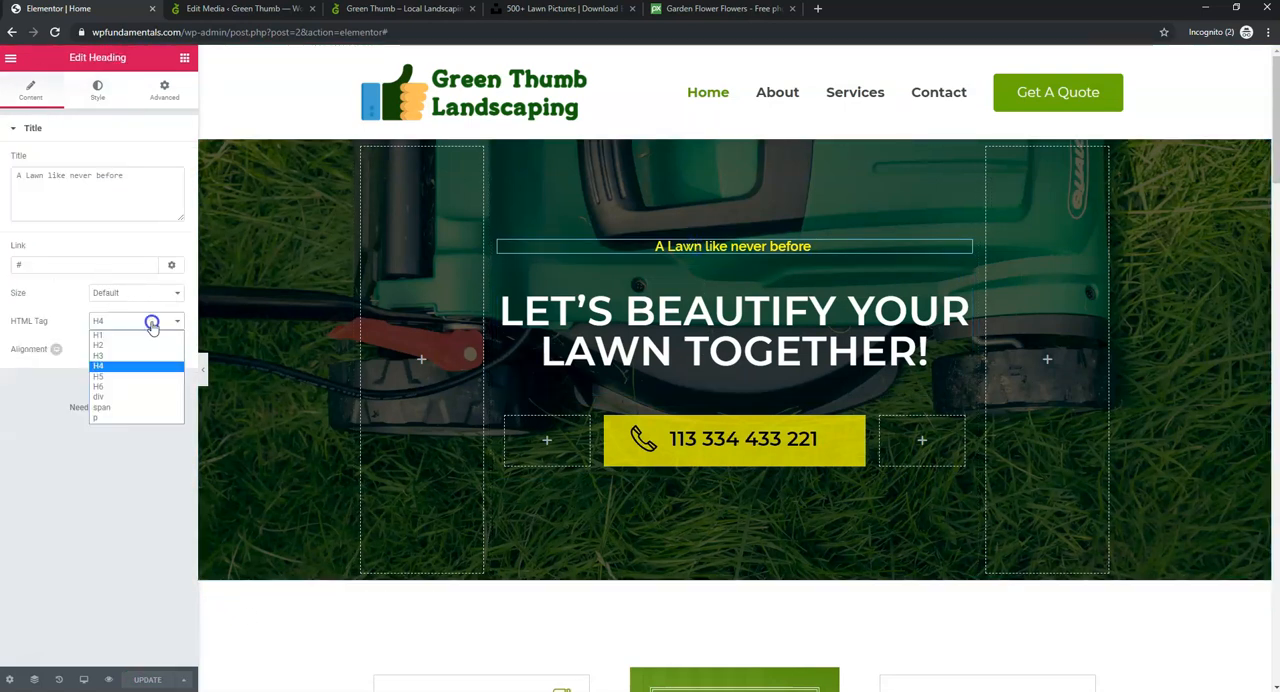
left_click(136, 357)
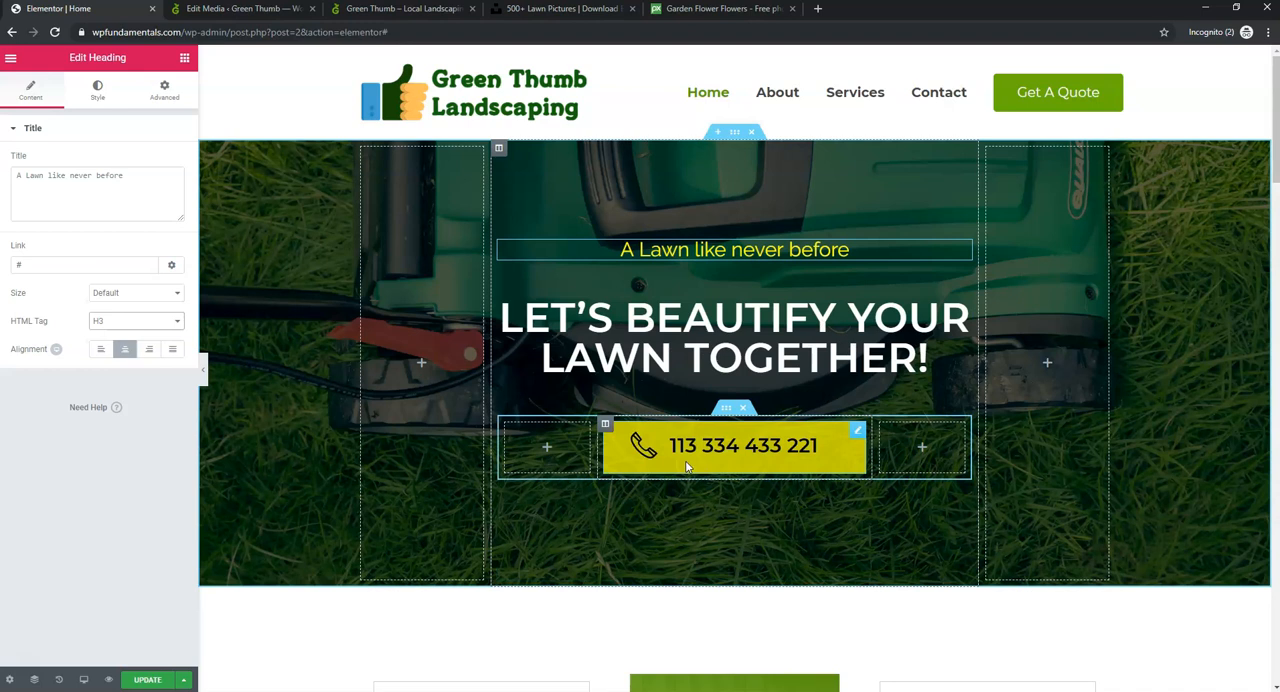
left_click(145, 679)
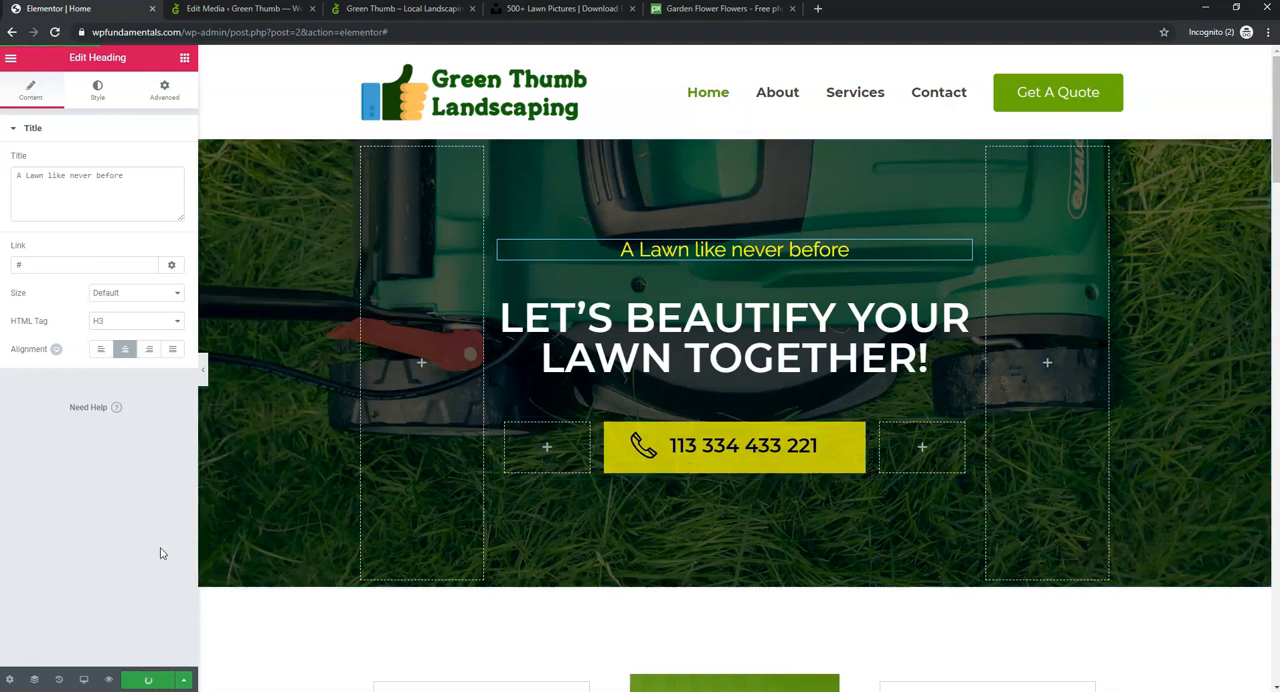
- Preview the hero section in tablet and mobile responsive modes, and return to the desktop view
left_click(84, 680)
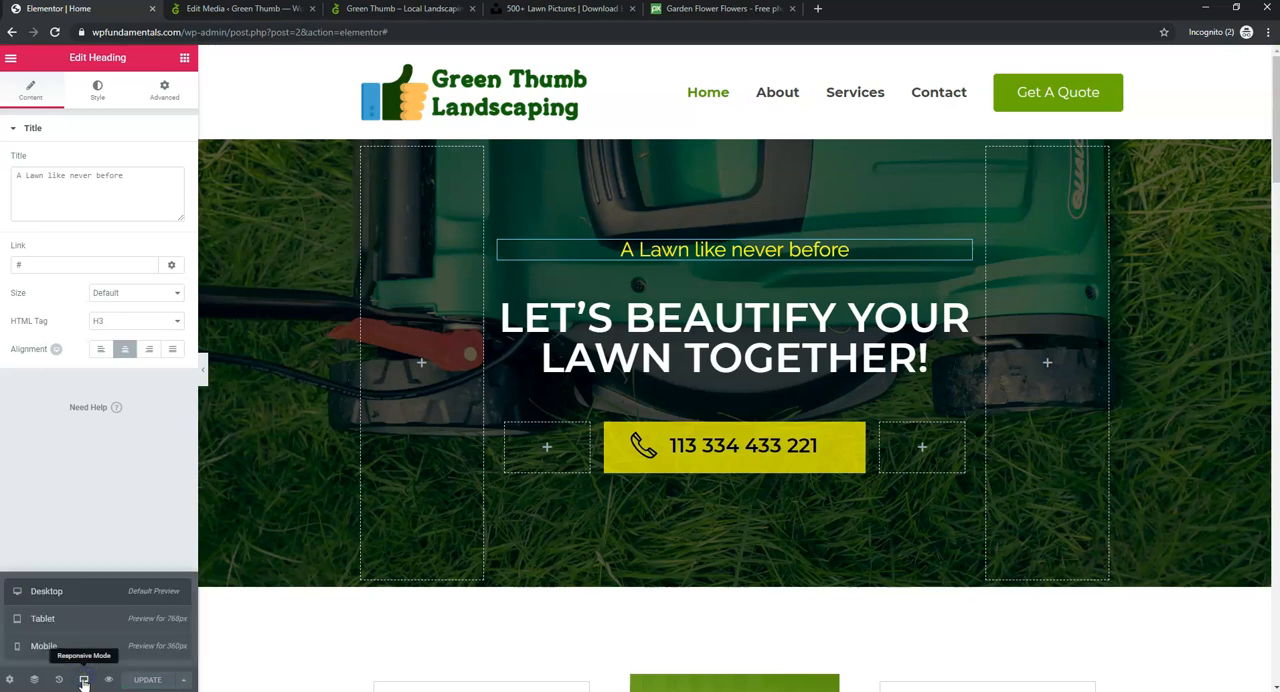
left_click(128, 622)
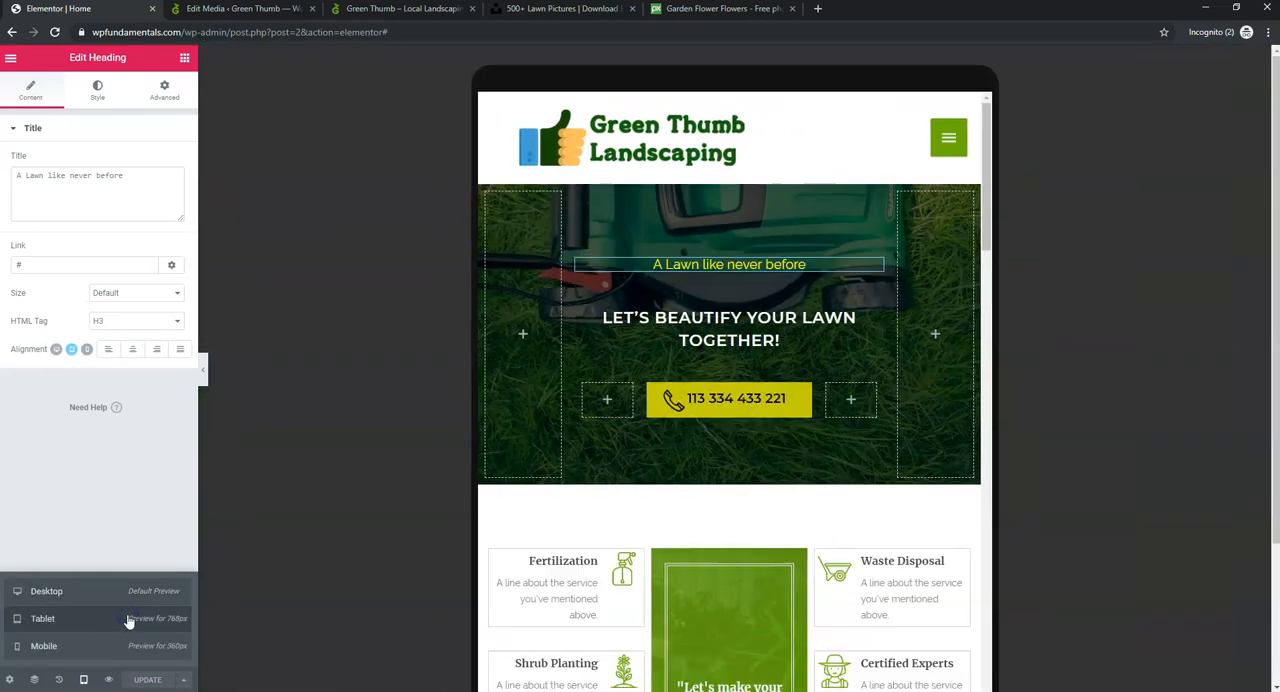
left_click(128, 592)
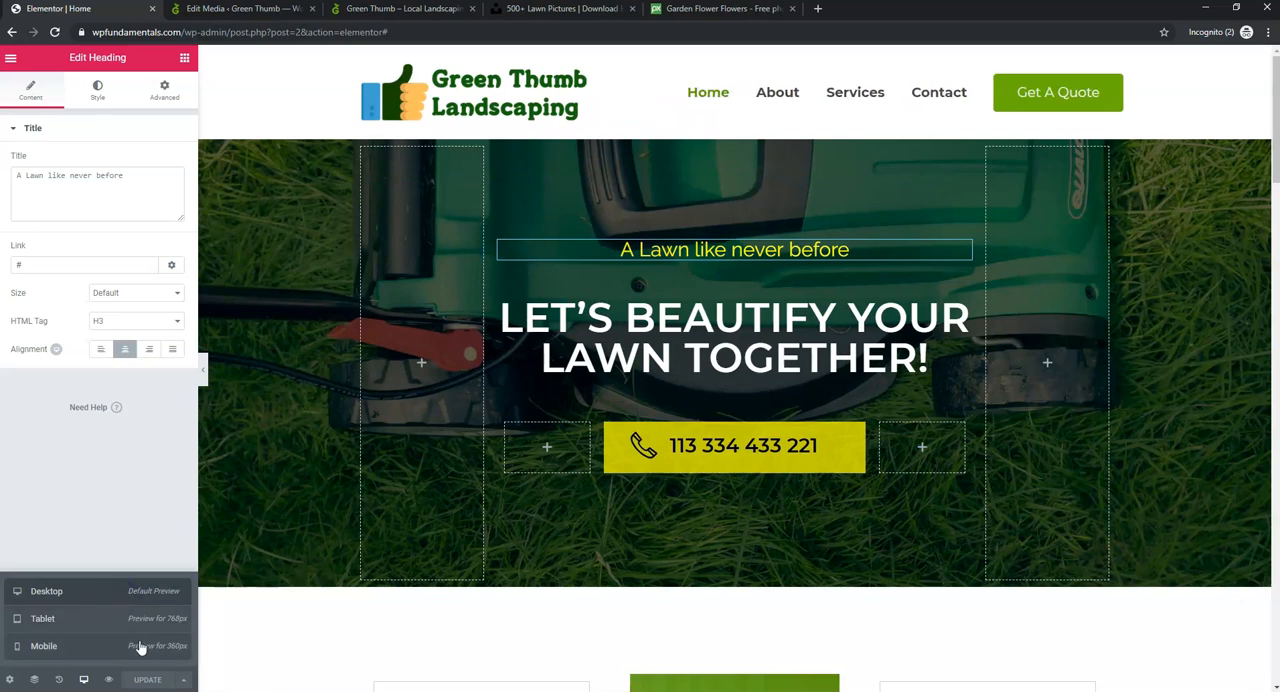
left_click(141, 652)
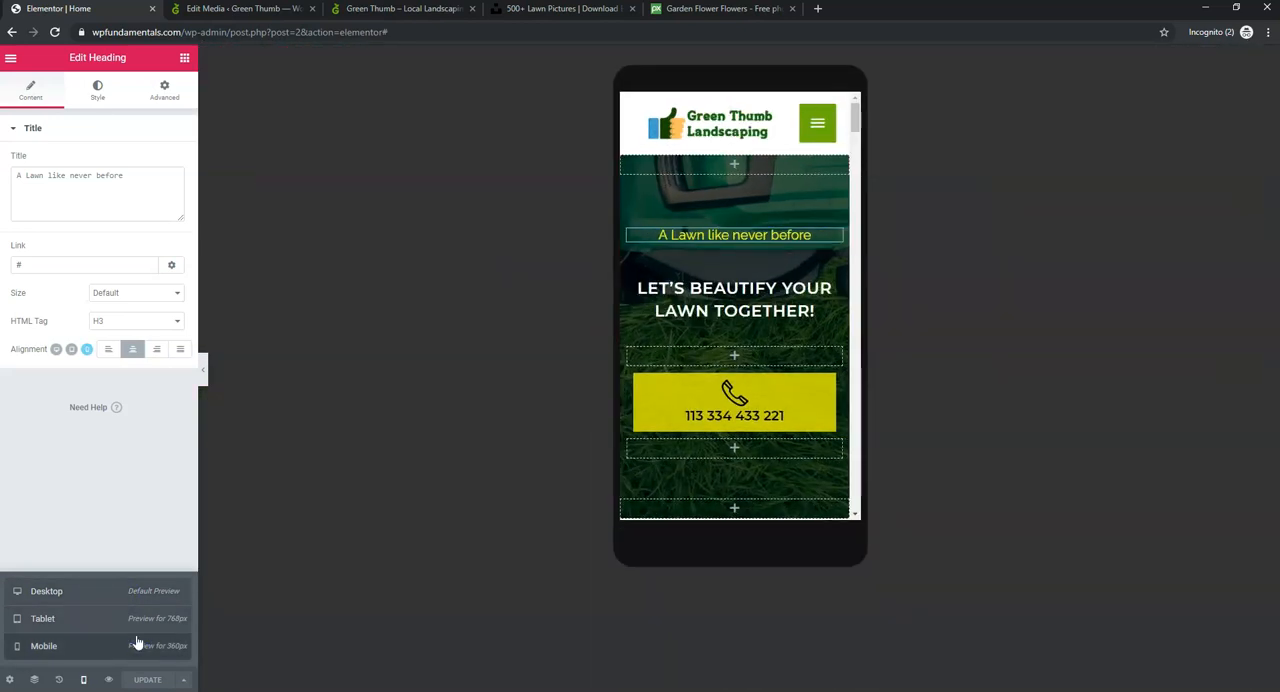
left_click(138, 620)
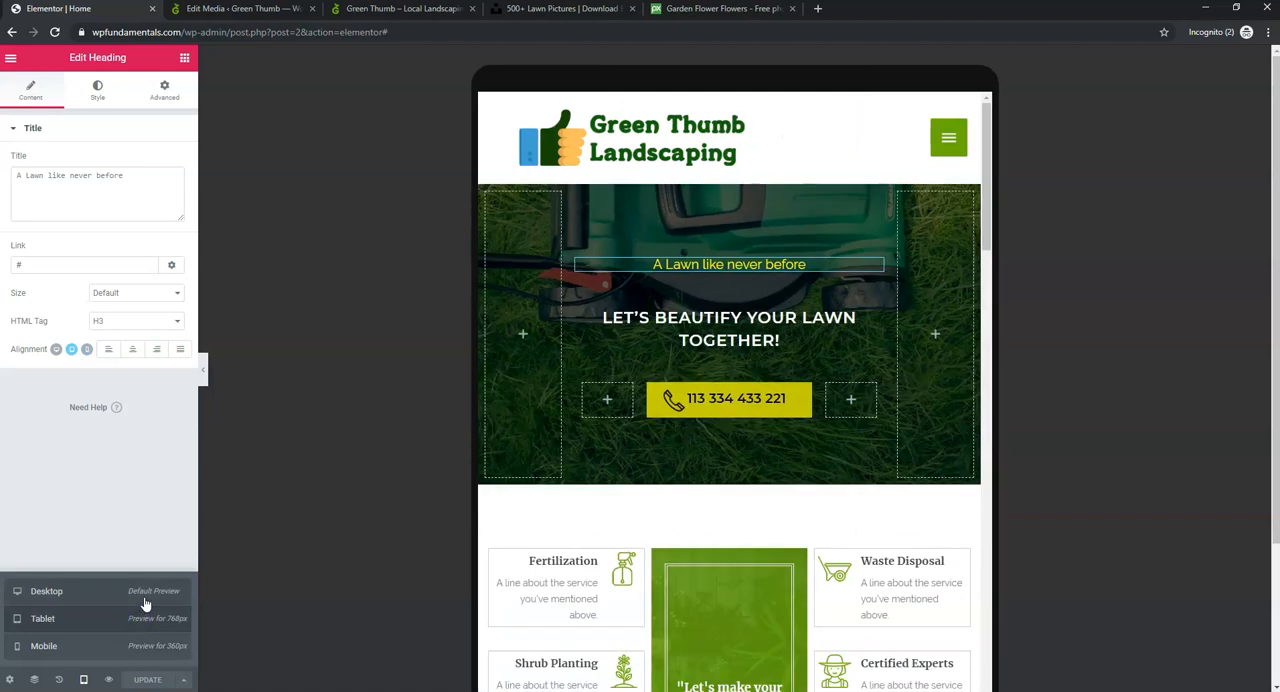
left_click(145, 604)
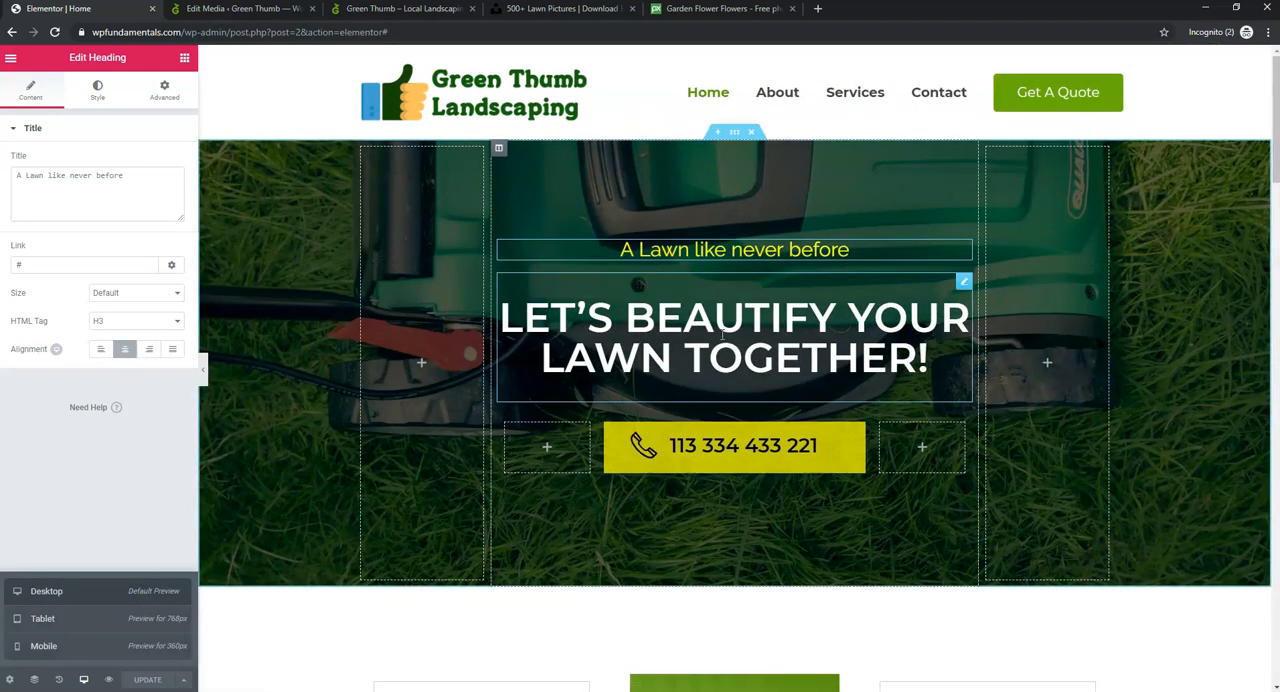
- Check how the hero headings and phone number box display at tablet and mobile widths, ending in the desktop preview
left_click(160, 621)
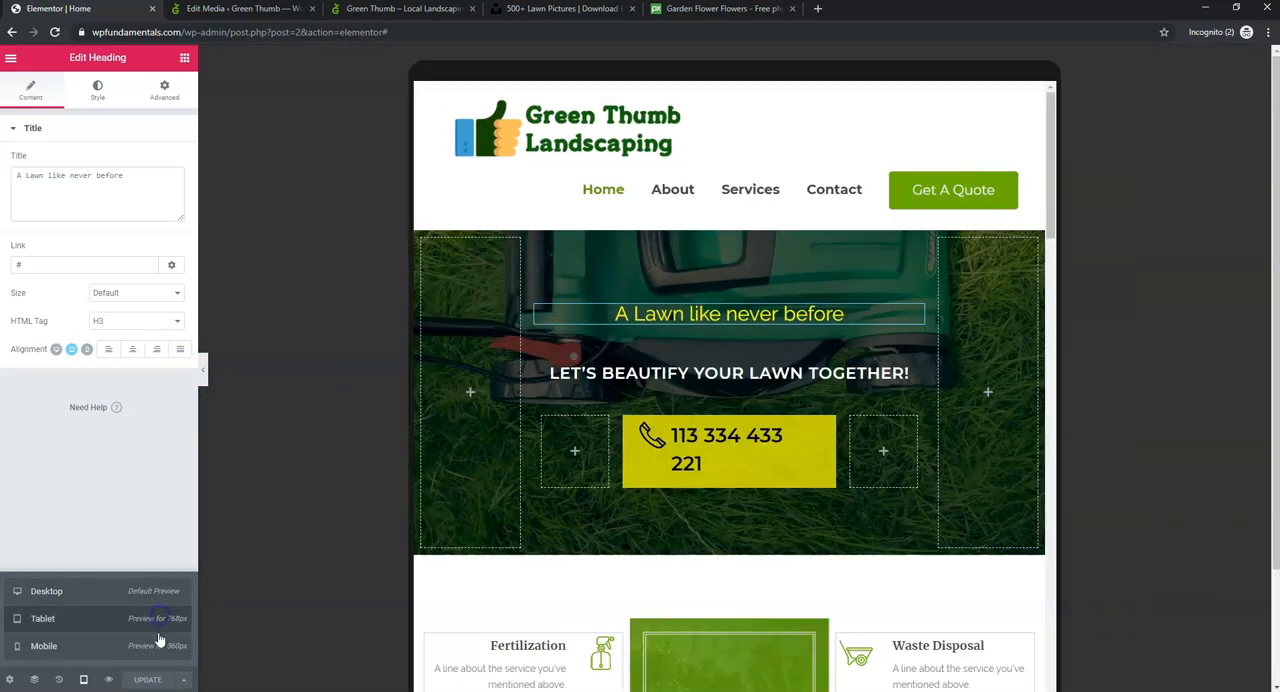
left_click(158, 640)
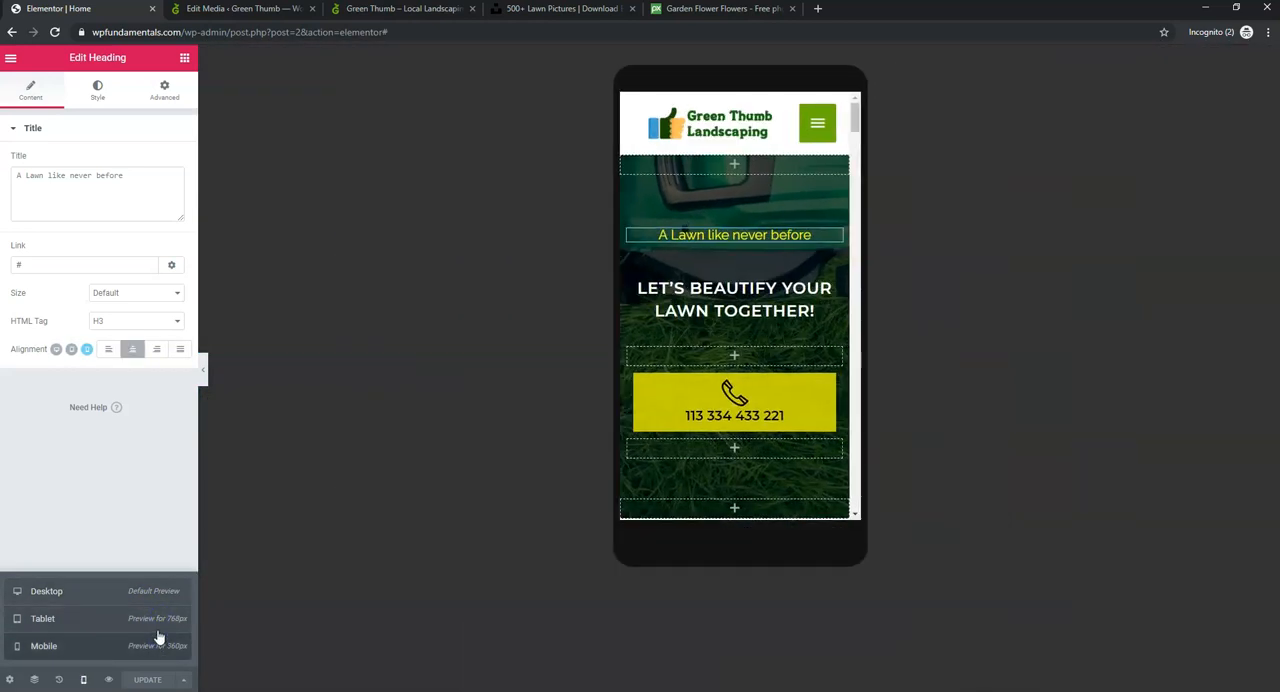
left_click(160, 598)
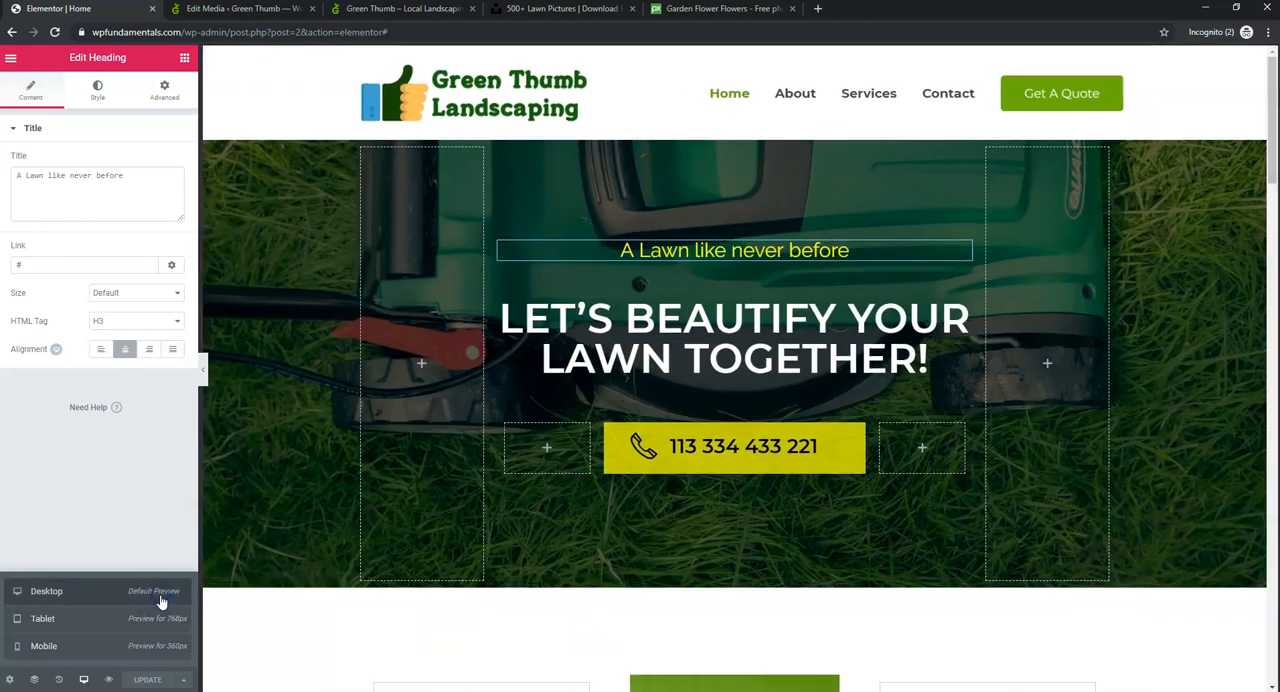
- Open the title colour setting of the phone number image box in the hero section
left_click(534, 528)
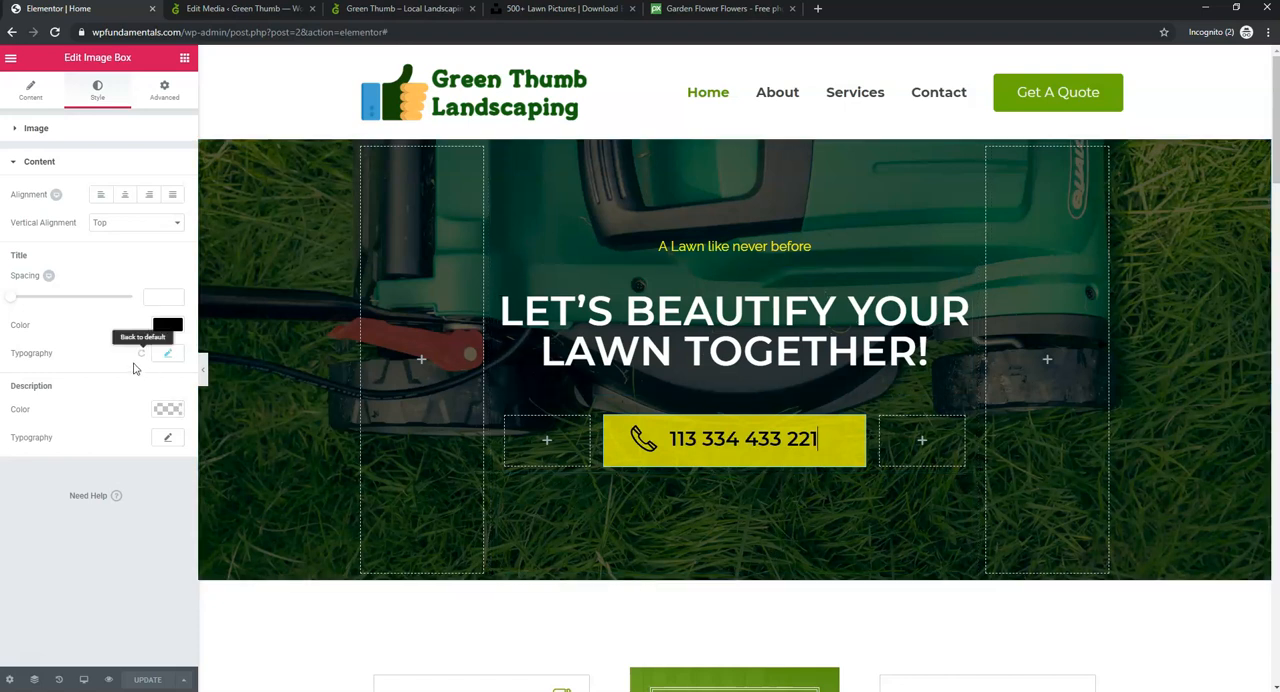
left_click(172, 327)
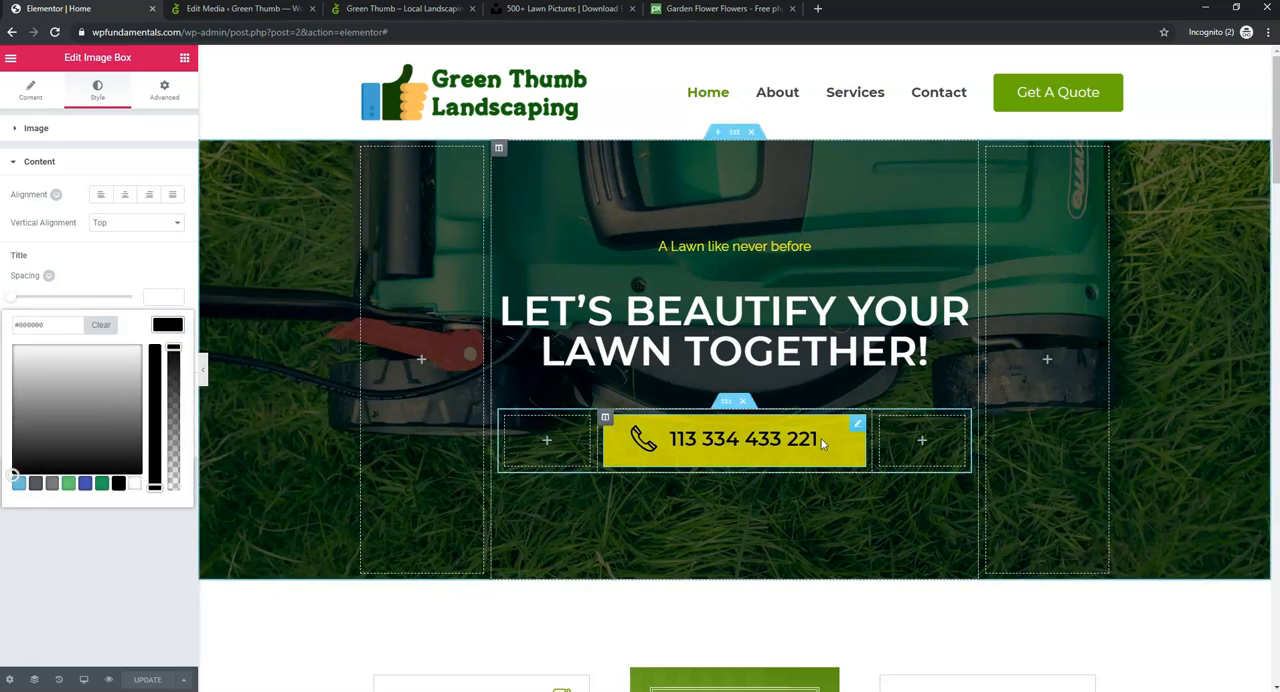
- Delete the green quote icon box between the service boxes, together with its empty middle column
scroll(816, 439, "down", 4)
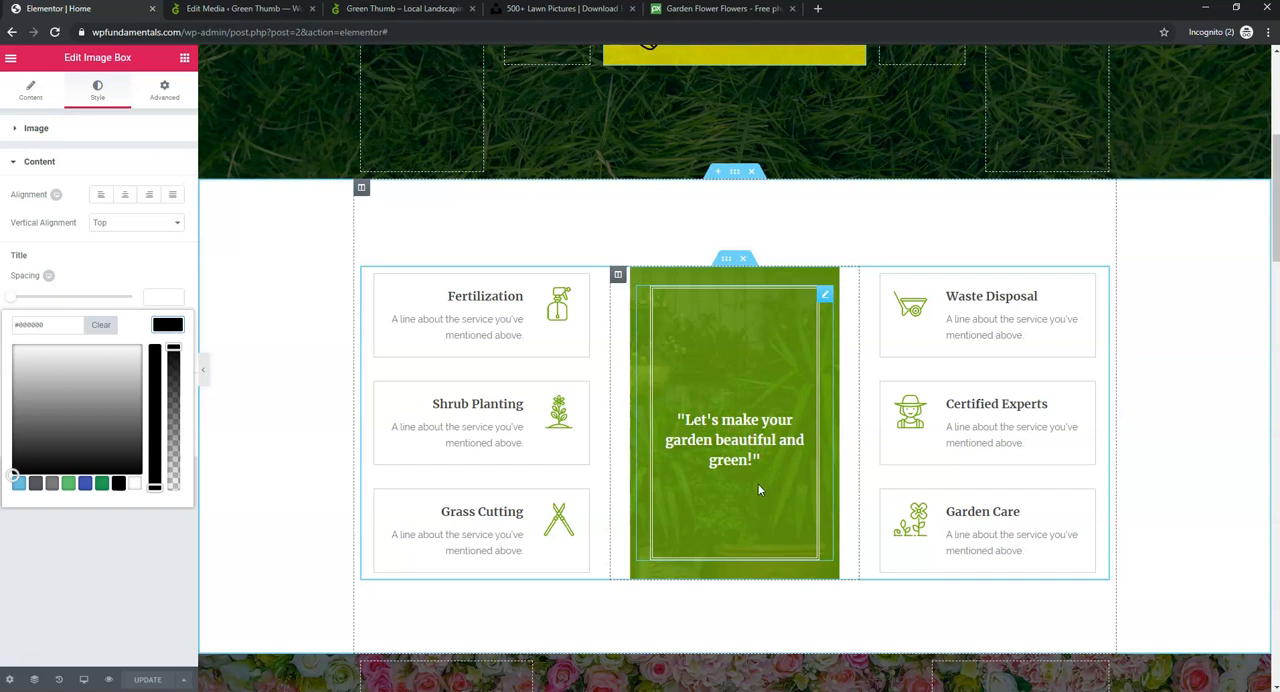
right_click(726, 323)
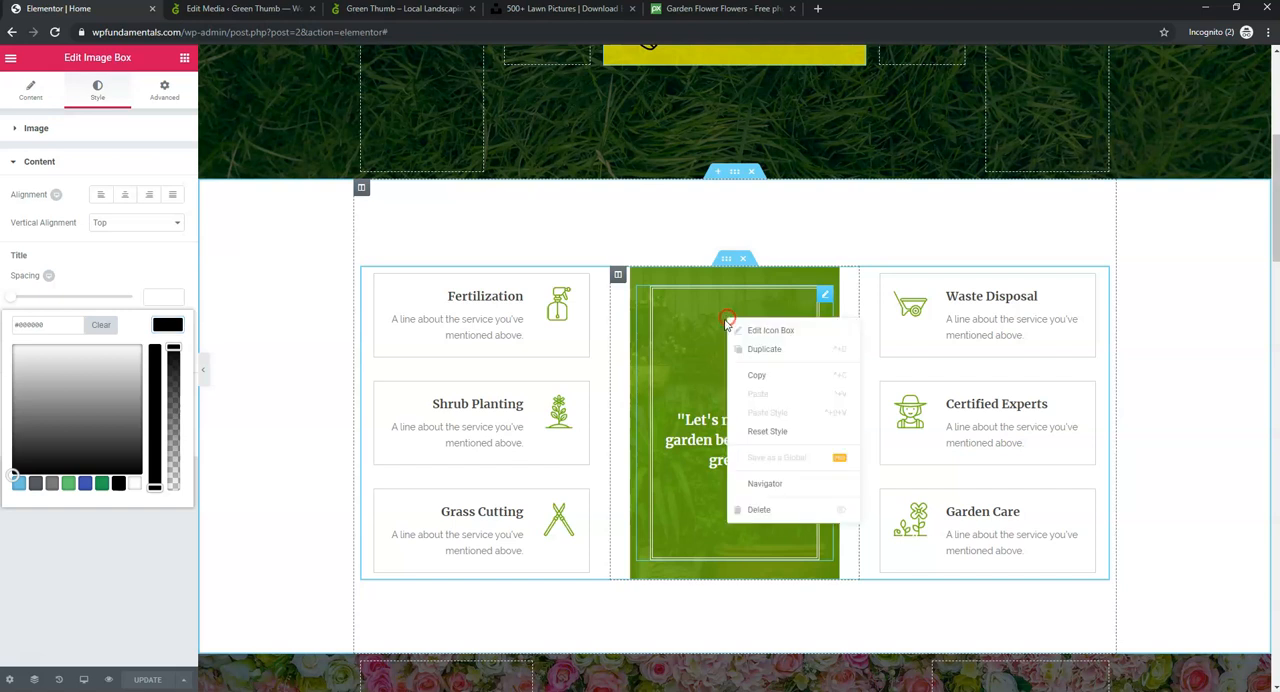
left_click(760, 511)
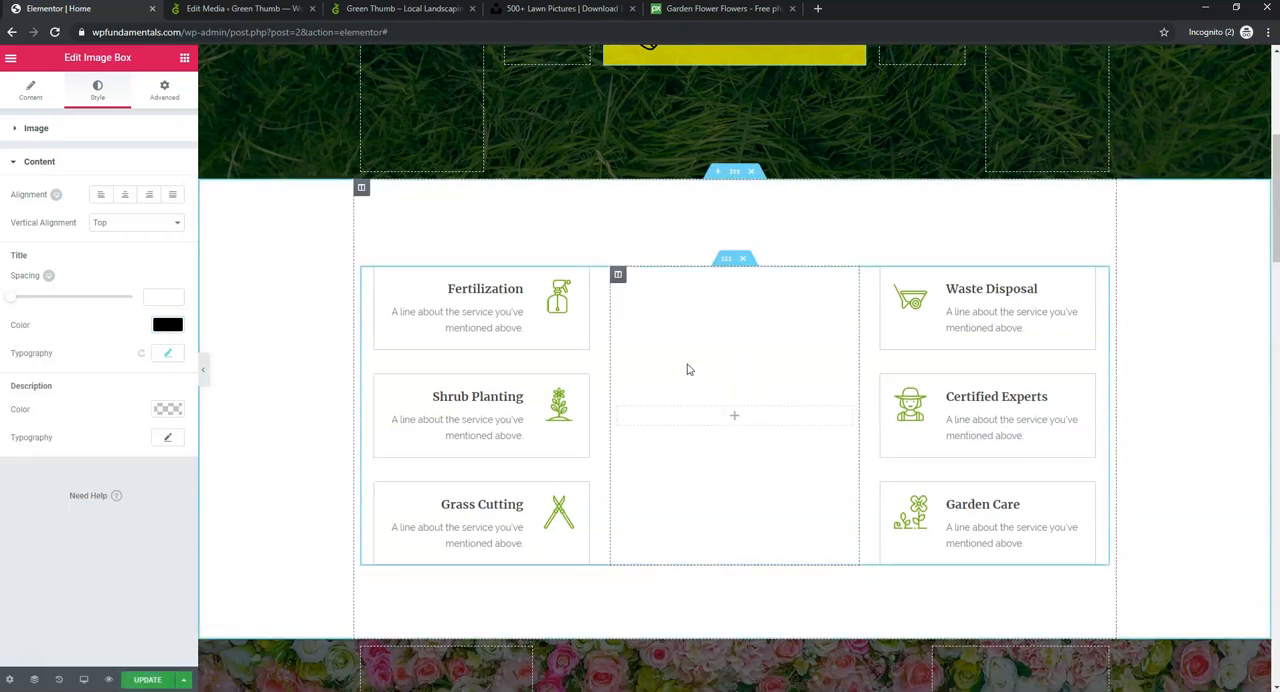
right_click(734, 347)
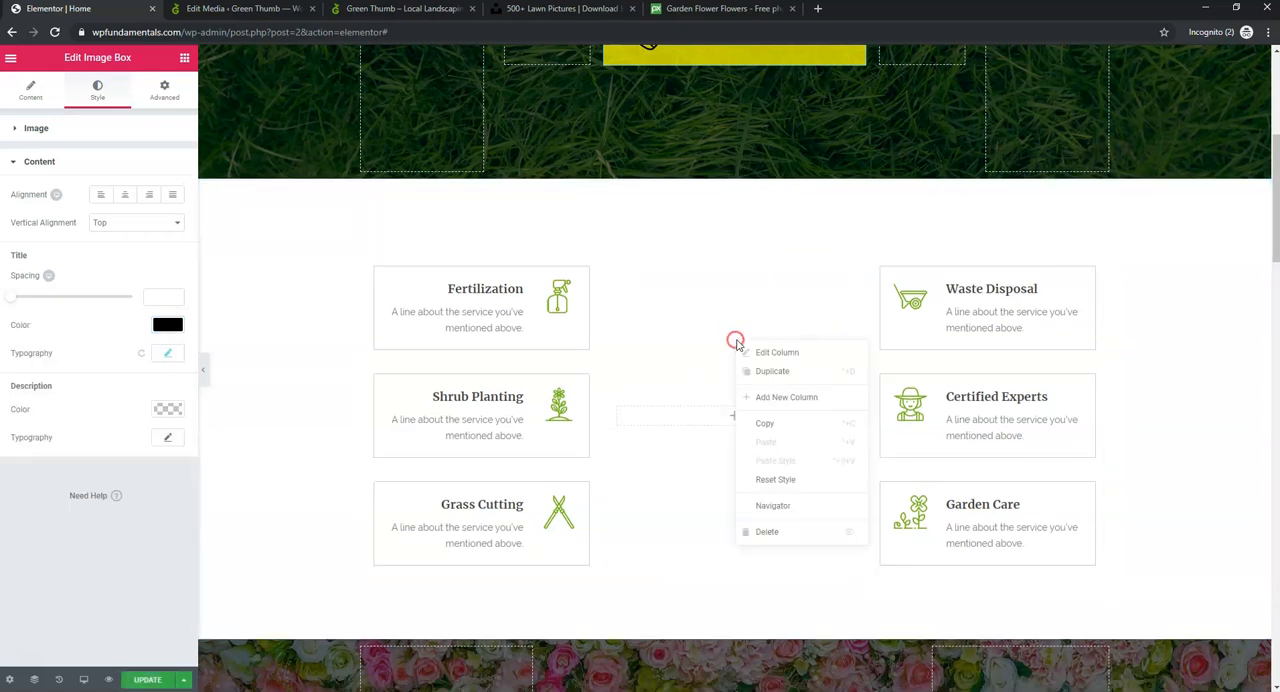
left_click(775, 536)
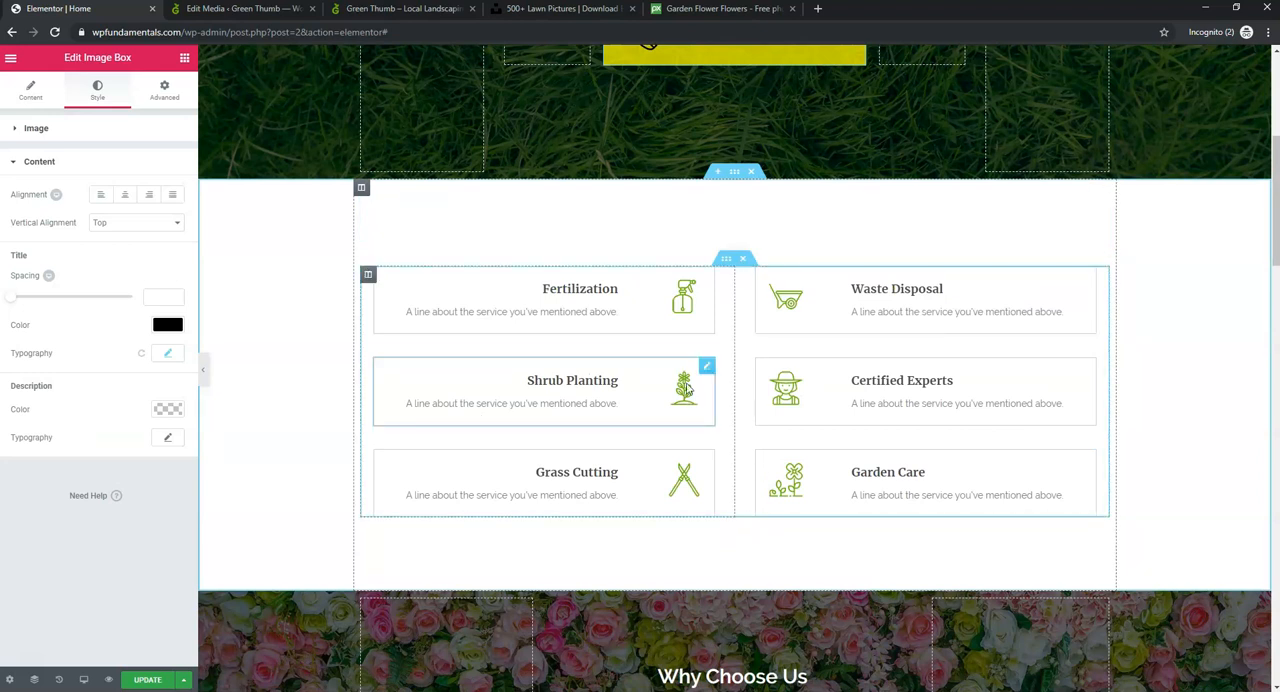
- Open the Fertilization image box's content settings, look over the sections below it, and update the page
right_click(641, 479)
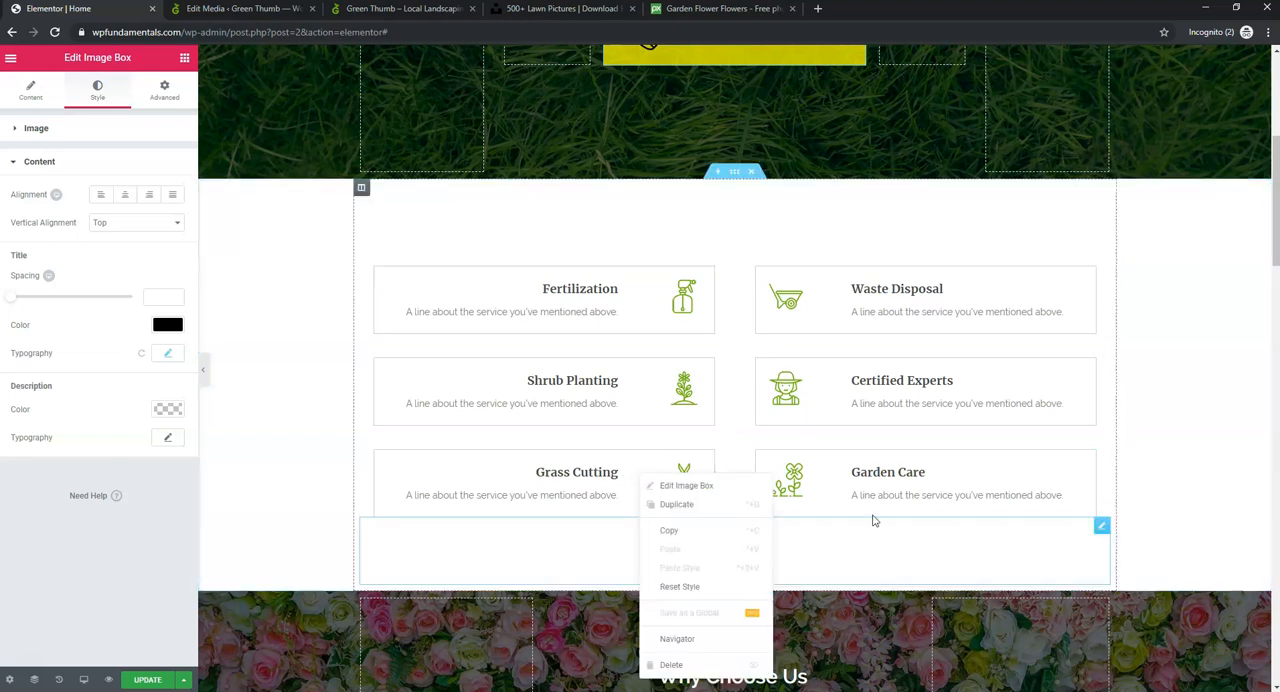
left_click(1211, 306)
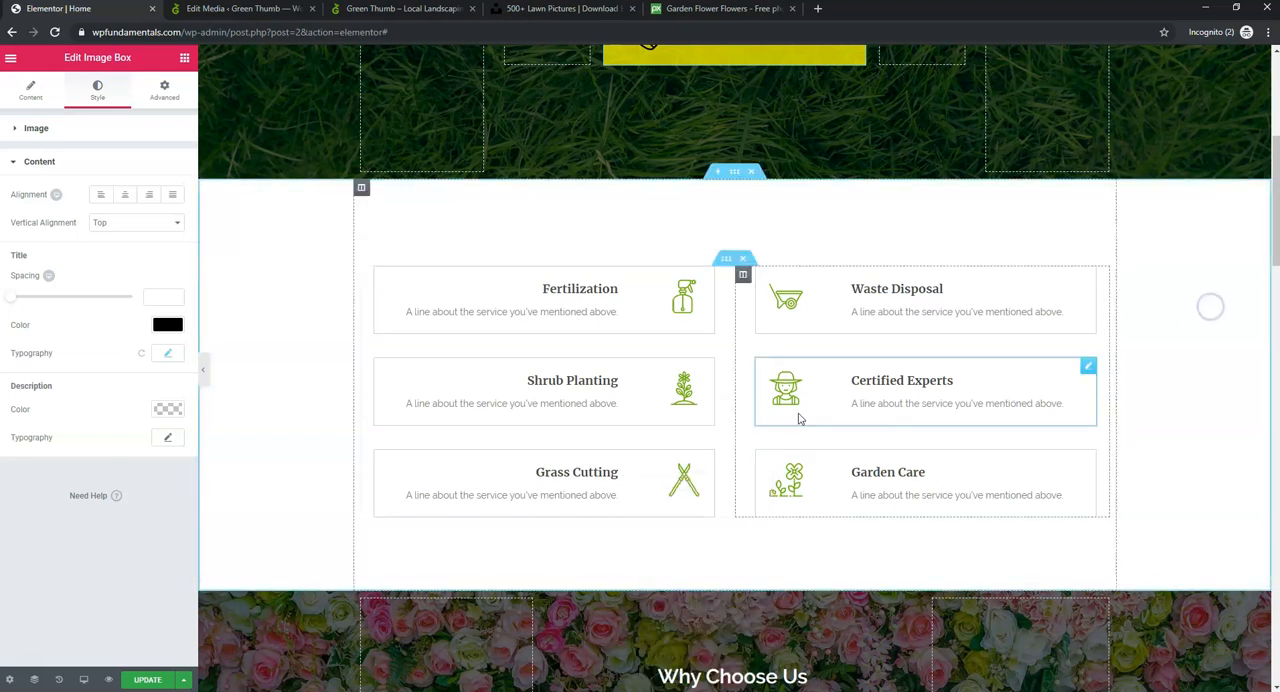
left_click(548, 315)
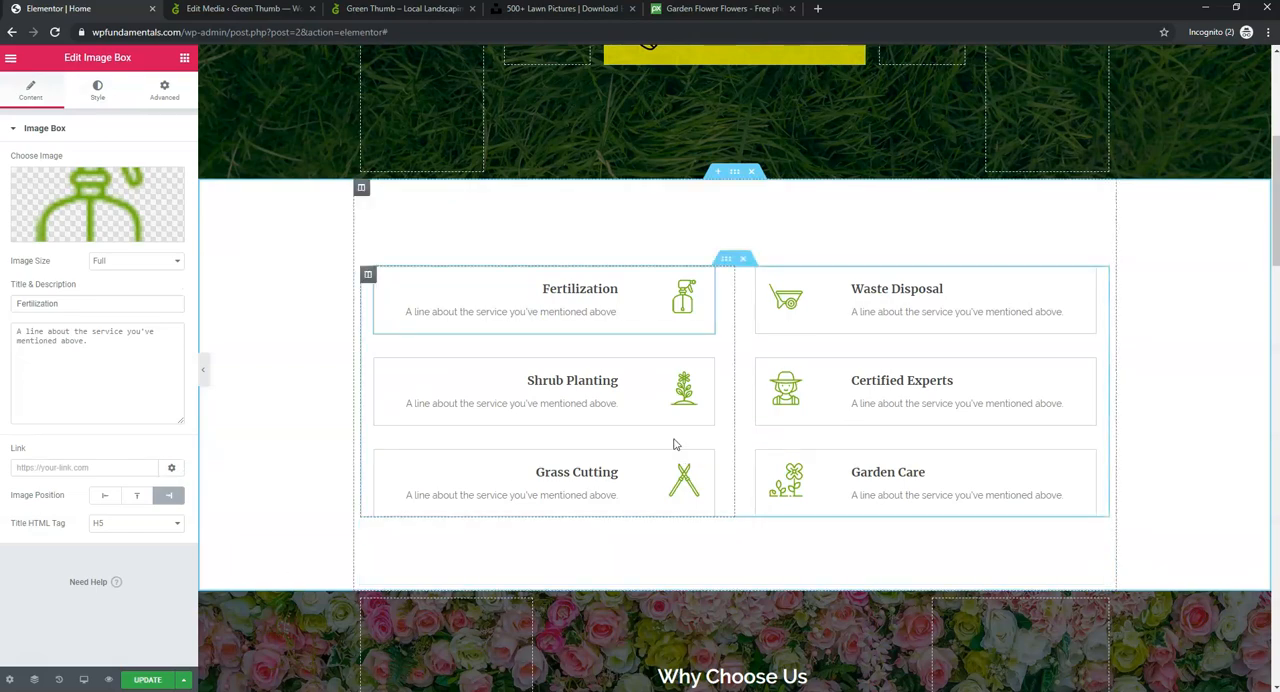
scroll(878, 385, "down", 3)
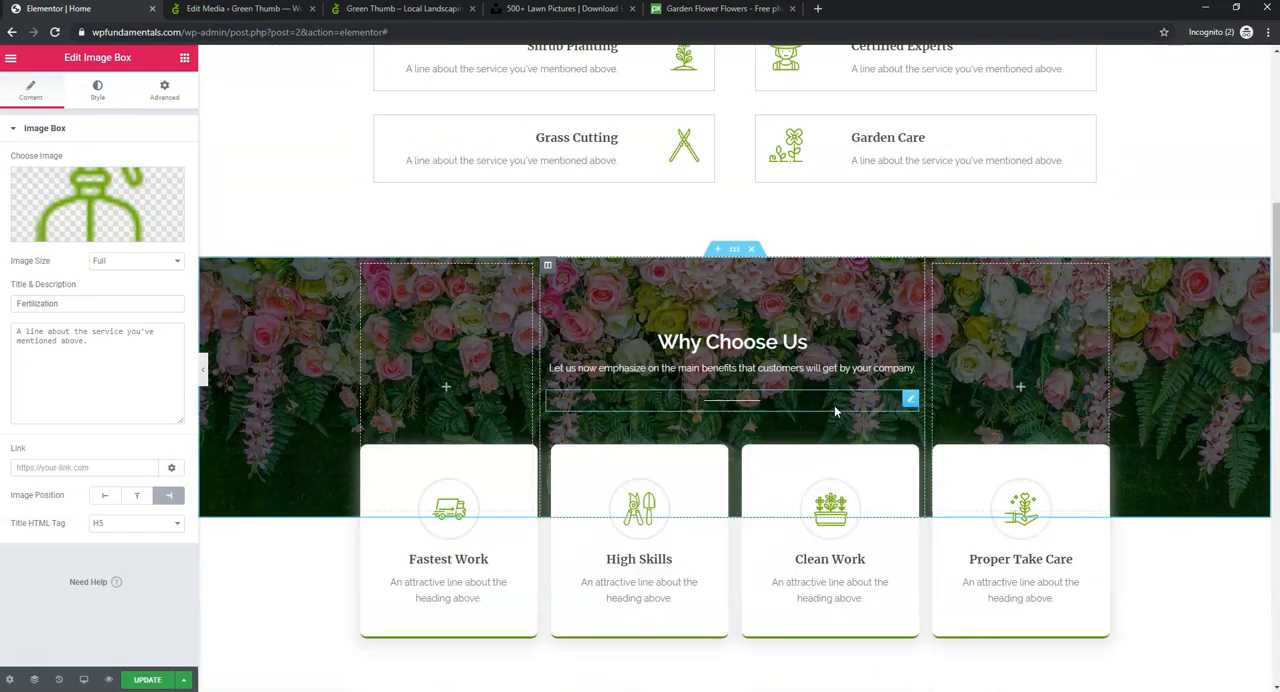
scroll(830, 410, "up", 7)
scroll(795, 412, "down", 5)
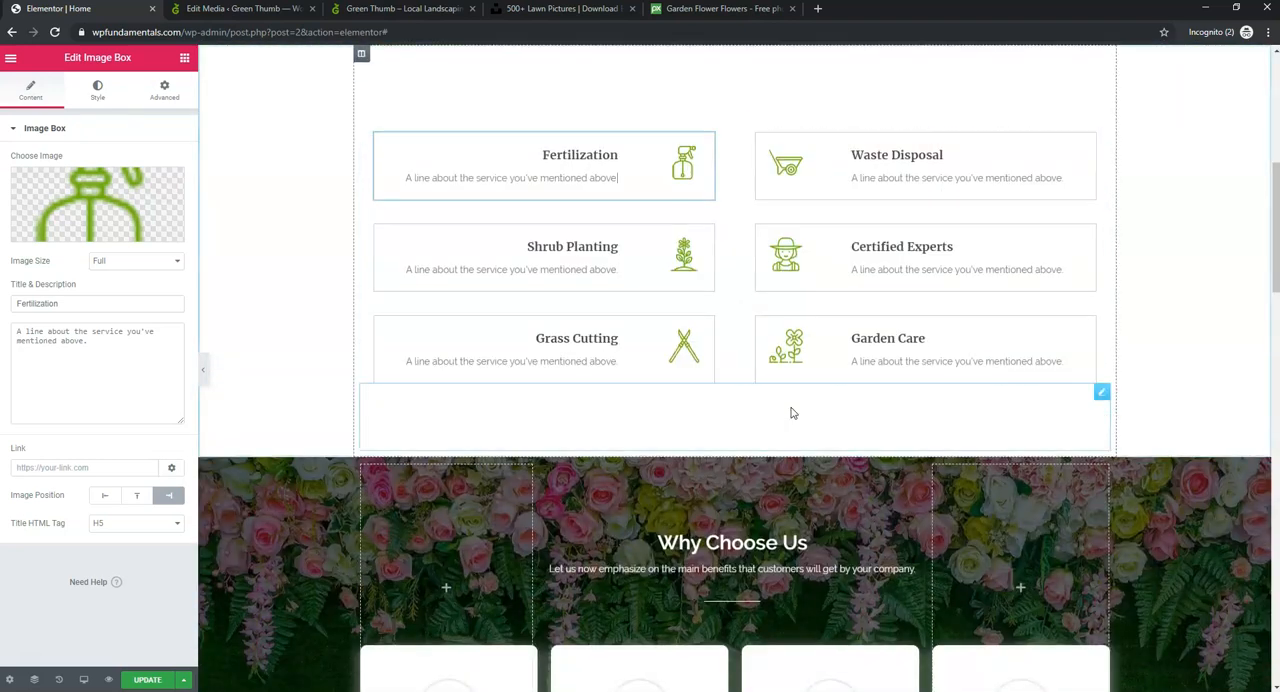
scroll(790, 413, "down", 2)
scroll(787, 414, "down", 1)
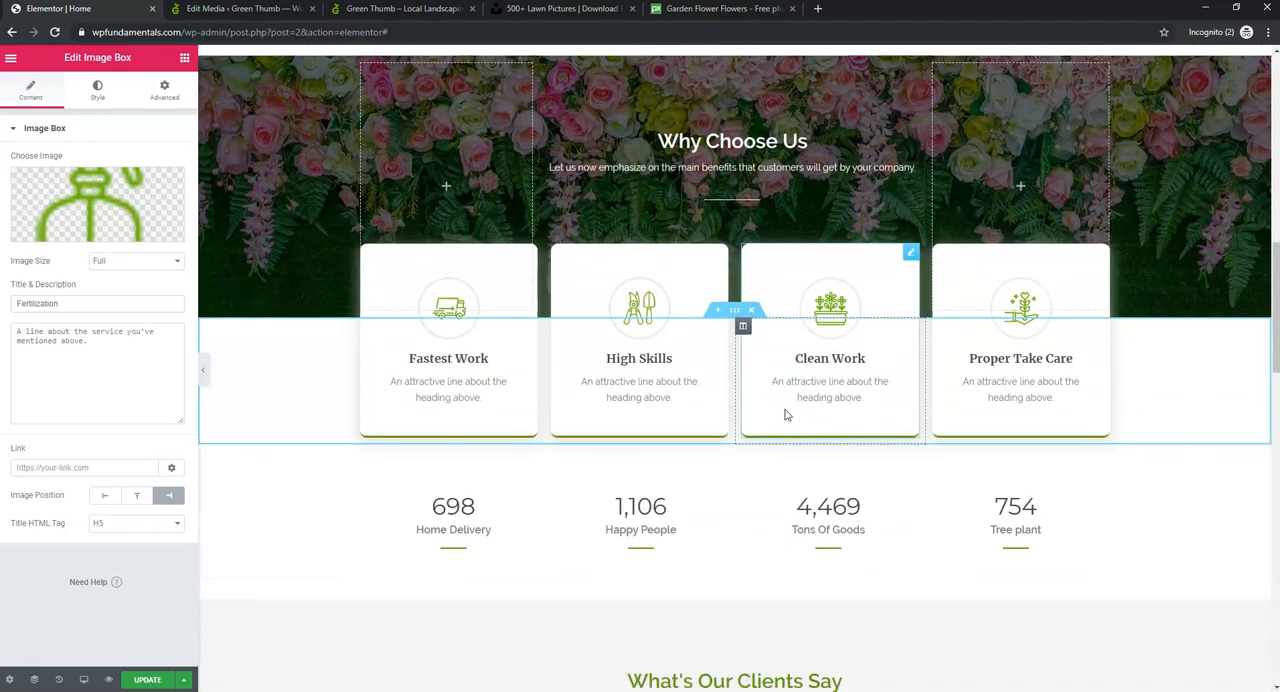
left_click(150, 680)
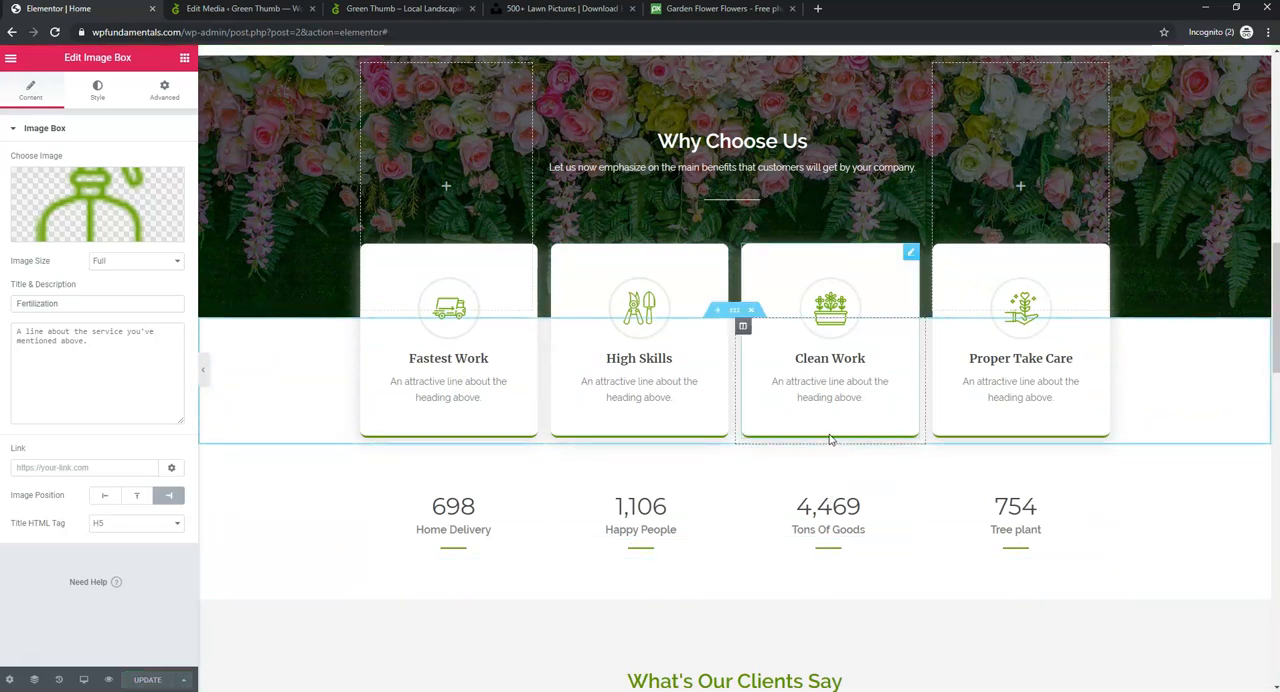
- Review the client testimonials and Questions & Answers sections, and return to the navigation menu in the page header
scroll(818, 435, "down", 5)
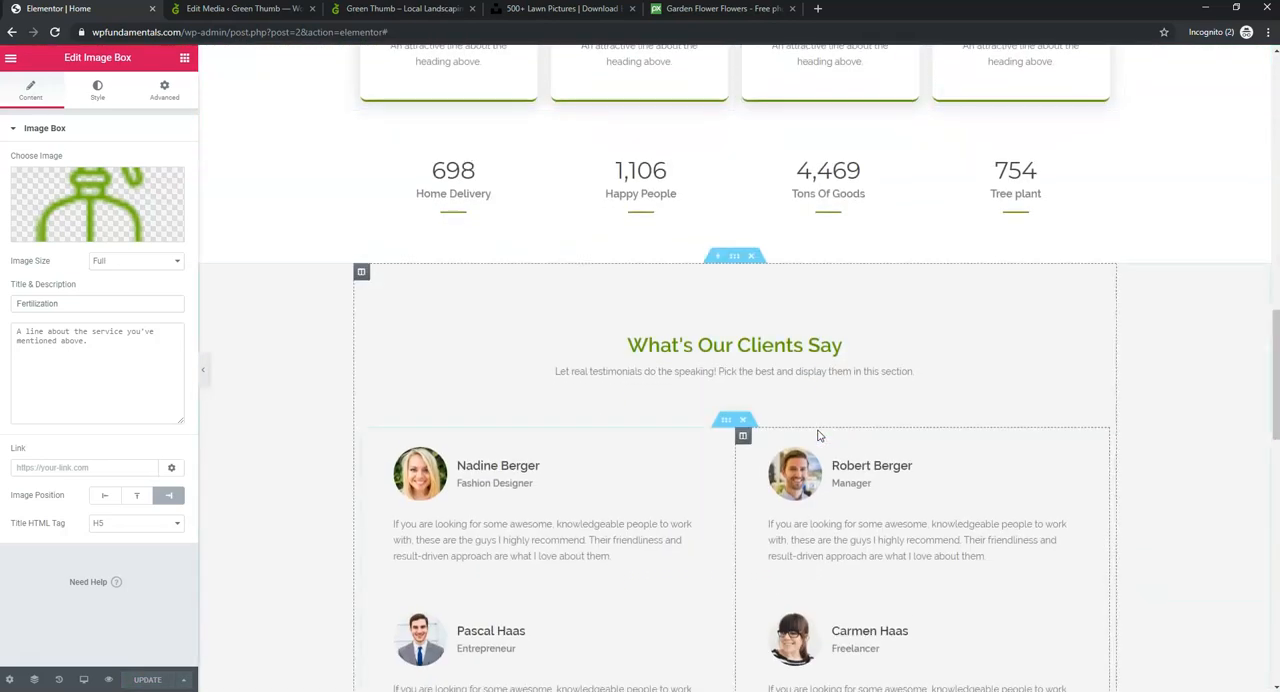
scroll(822, 445, "down", 1)
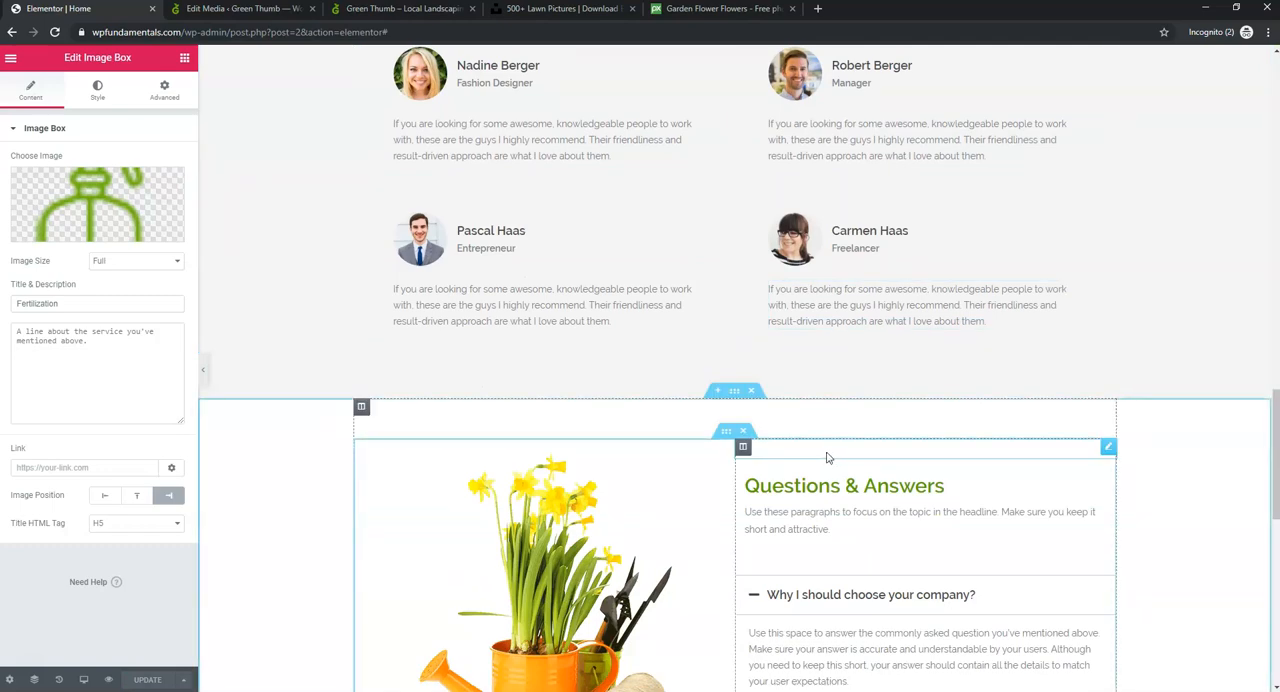
scroll(1030, 340, "up", 15)
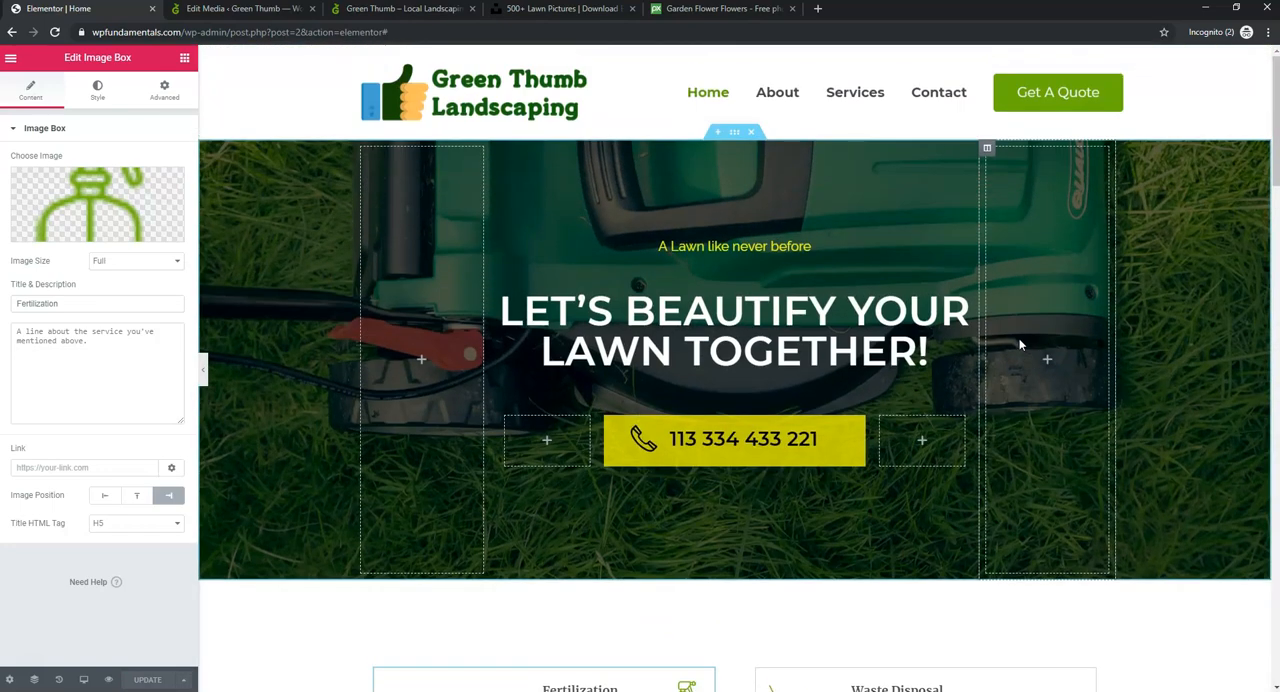
left_click(779, 94)
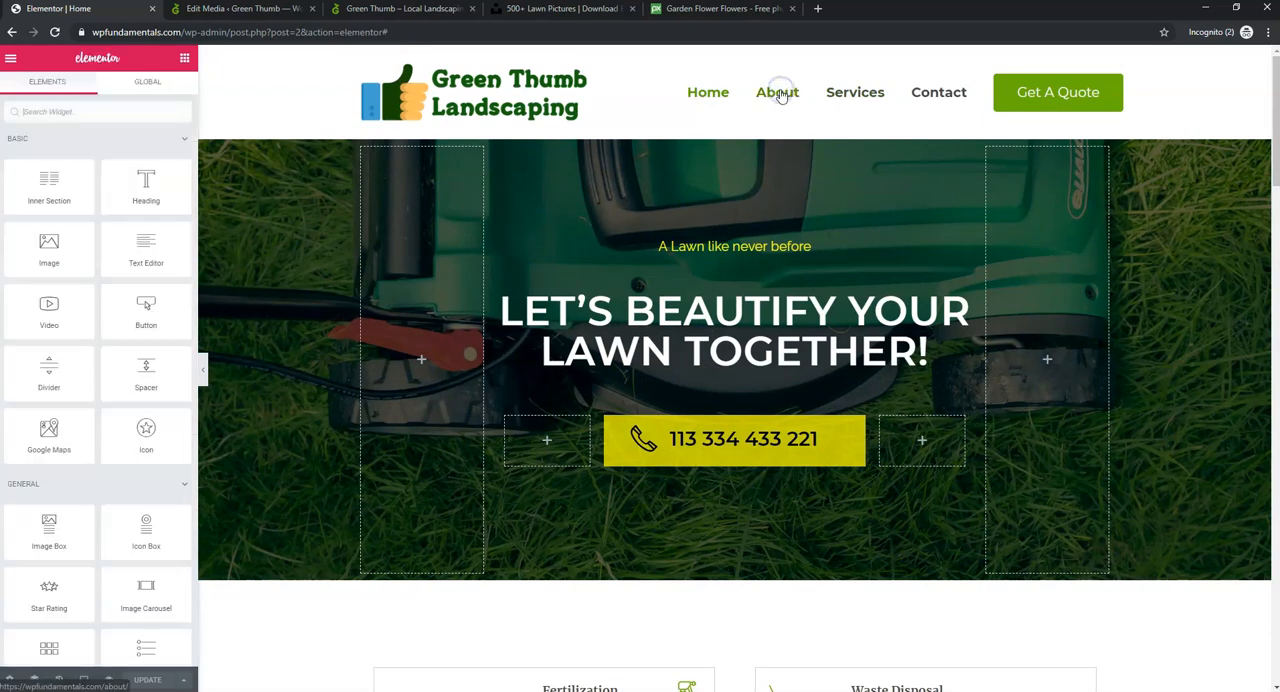
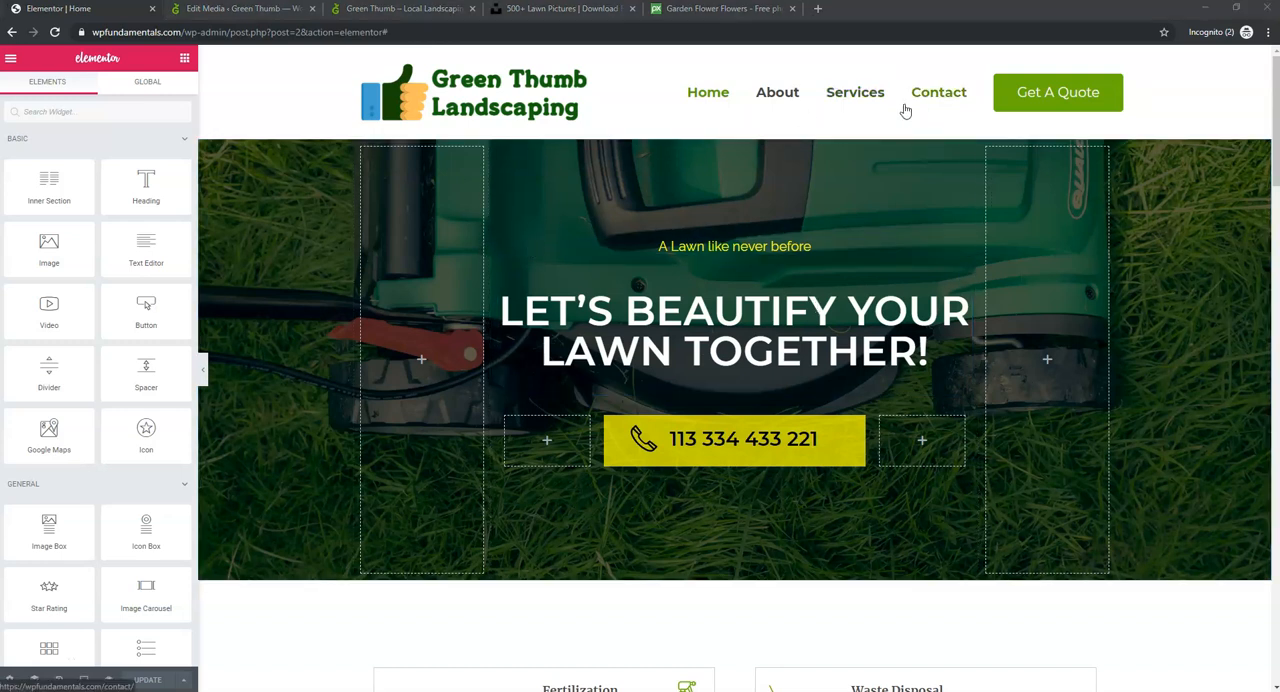
- Find the About page with Elementor's Finder by searching for "about" and open it for editing
left_click(10, 60)
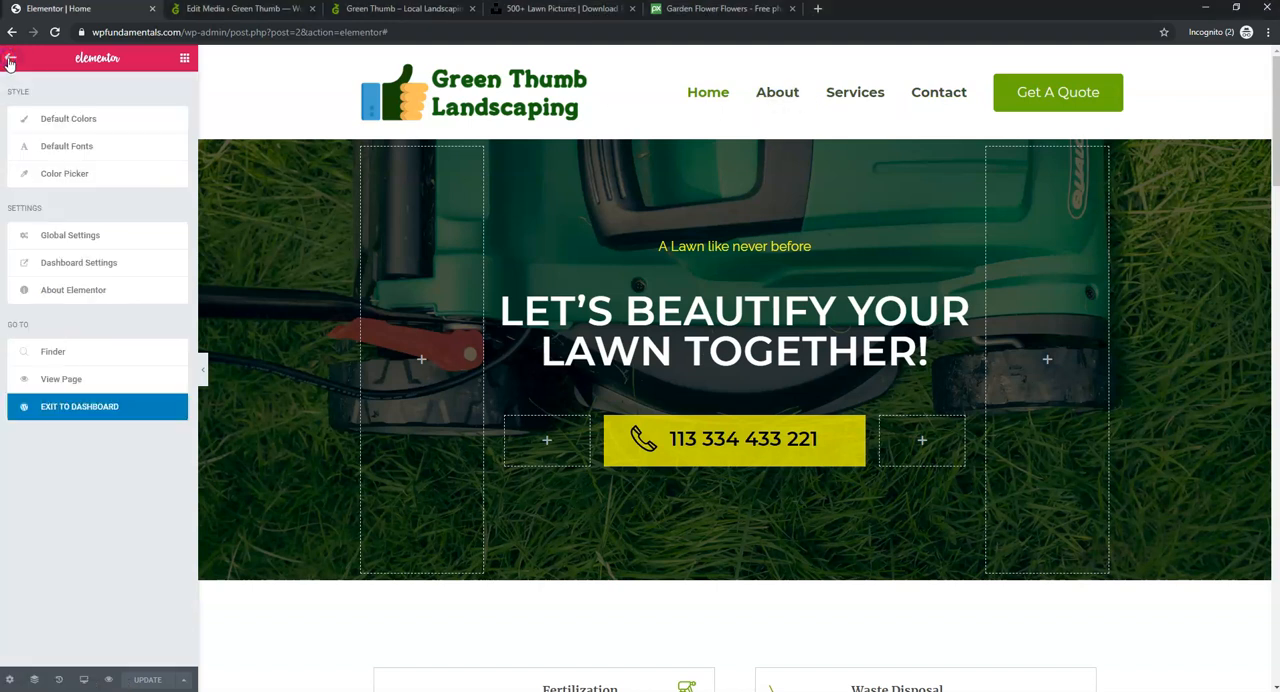
left_click(55, 352)
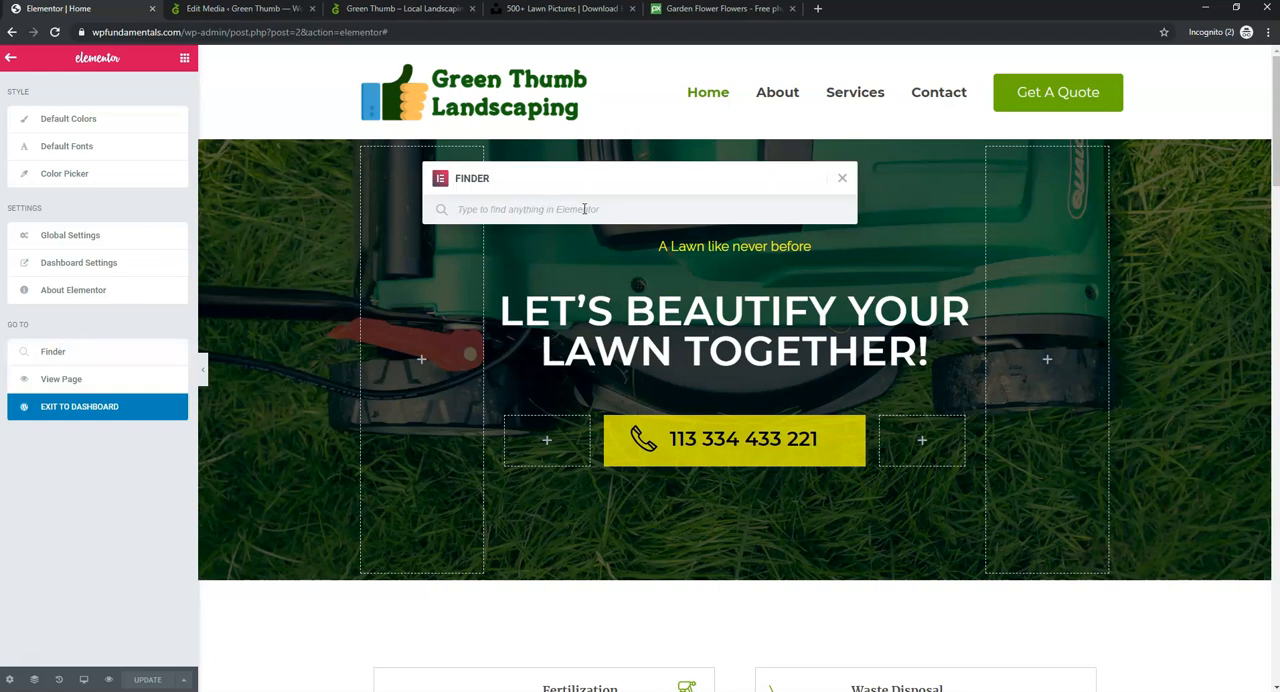
type("about")
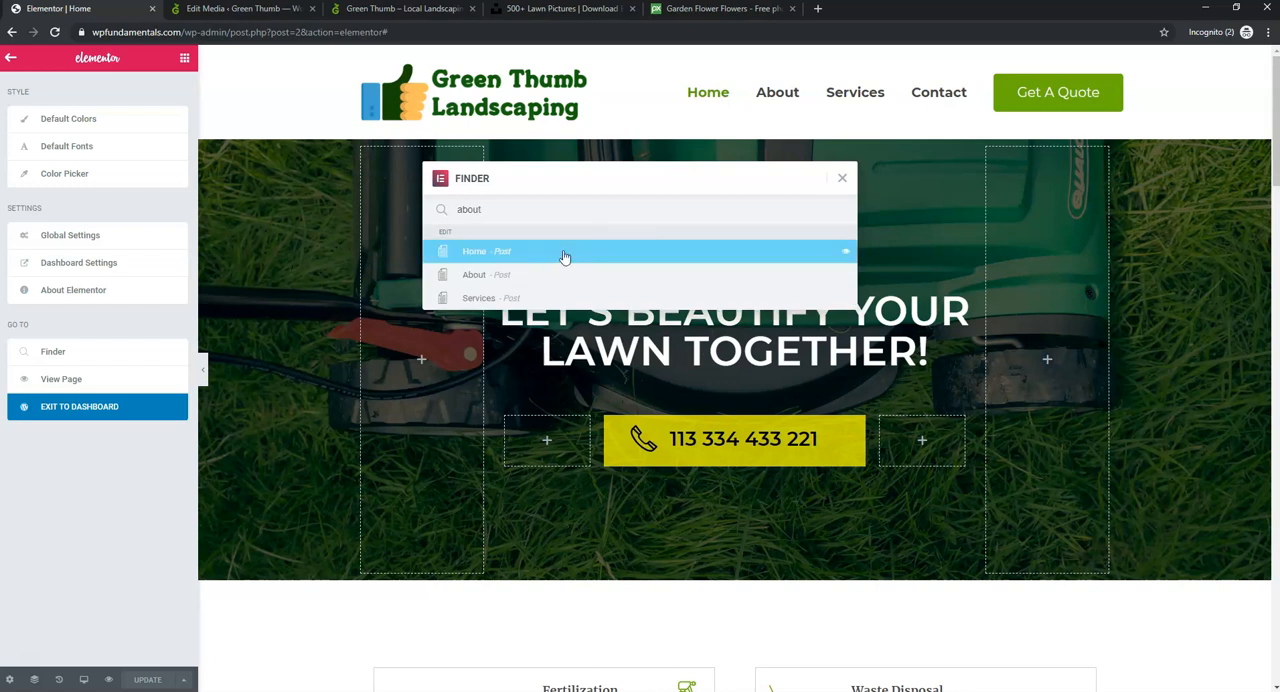
left_click(494, 279)
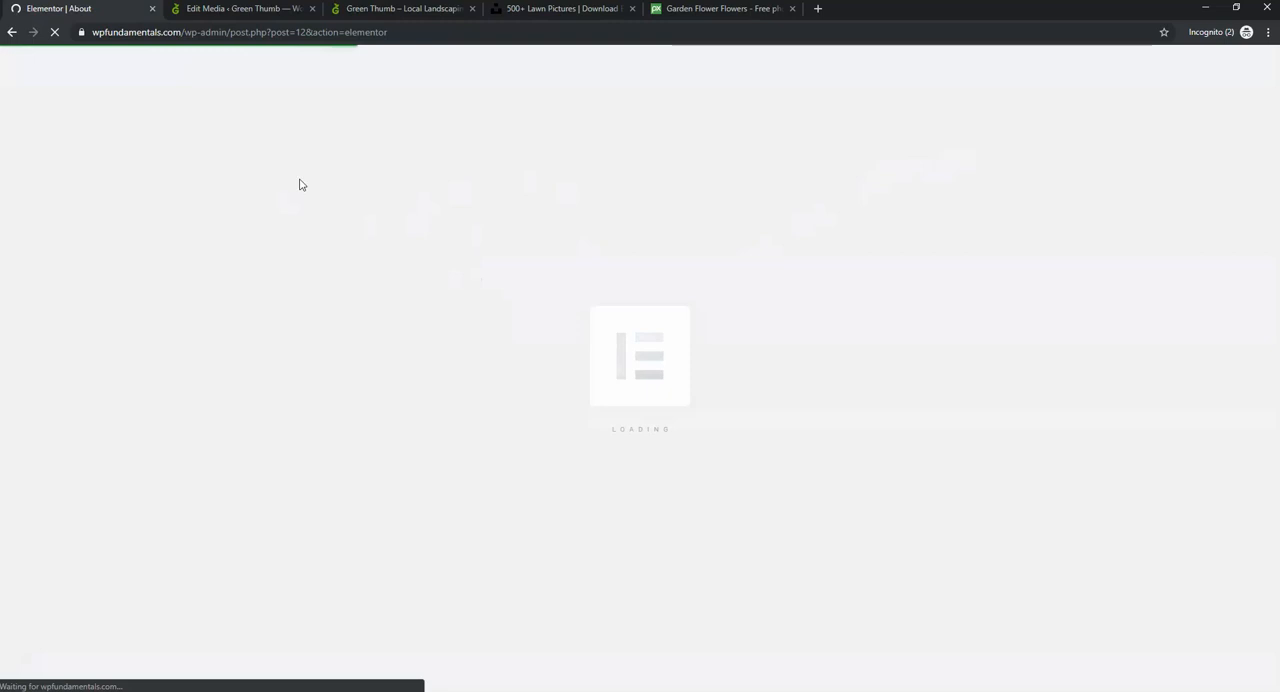
- Close the two stock photo tabs and the Edit Media tab, keeping the editor and the live site open
left_click(632, 8)
left_click(632, 8)
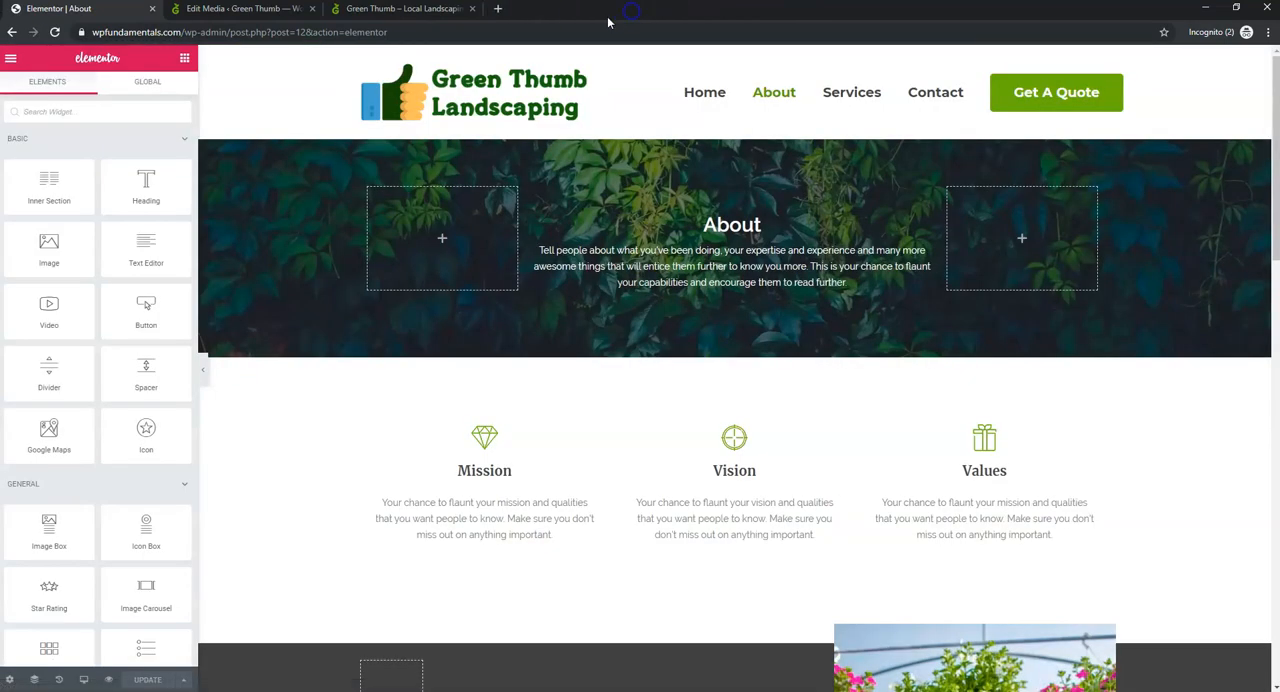
left_click(360, 14)
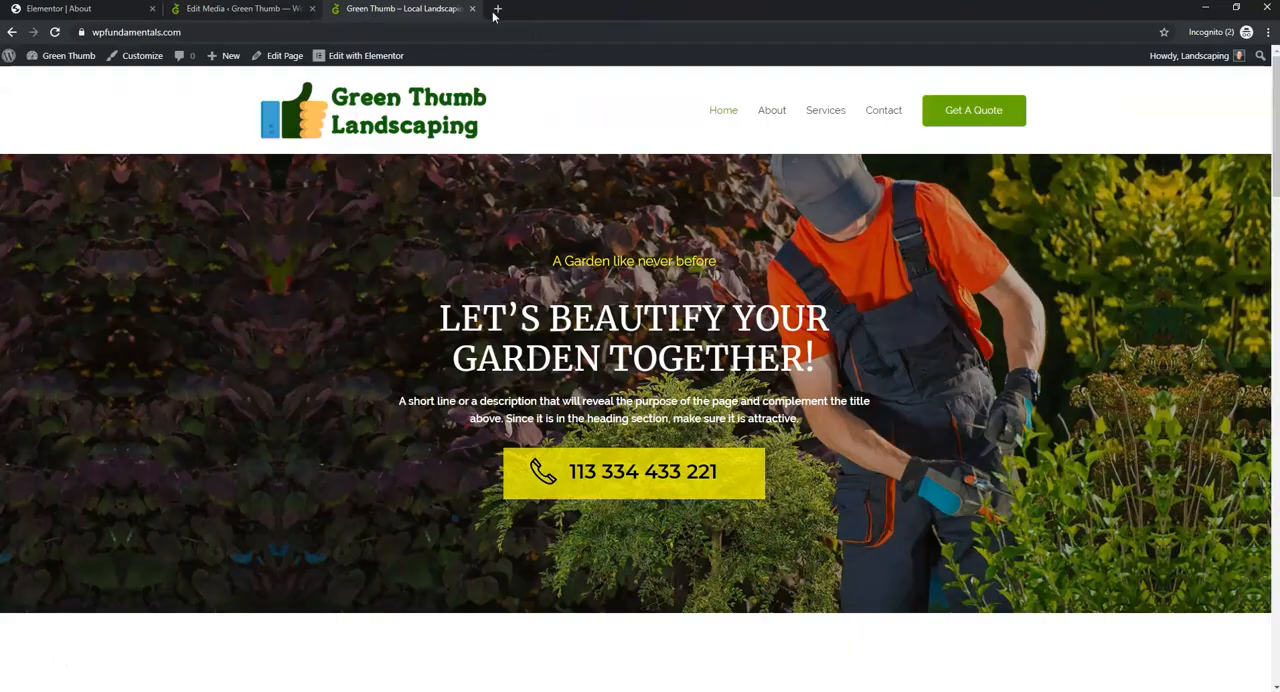
left_click(268, 12)
left_click(395, 15)
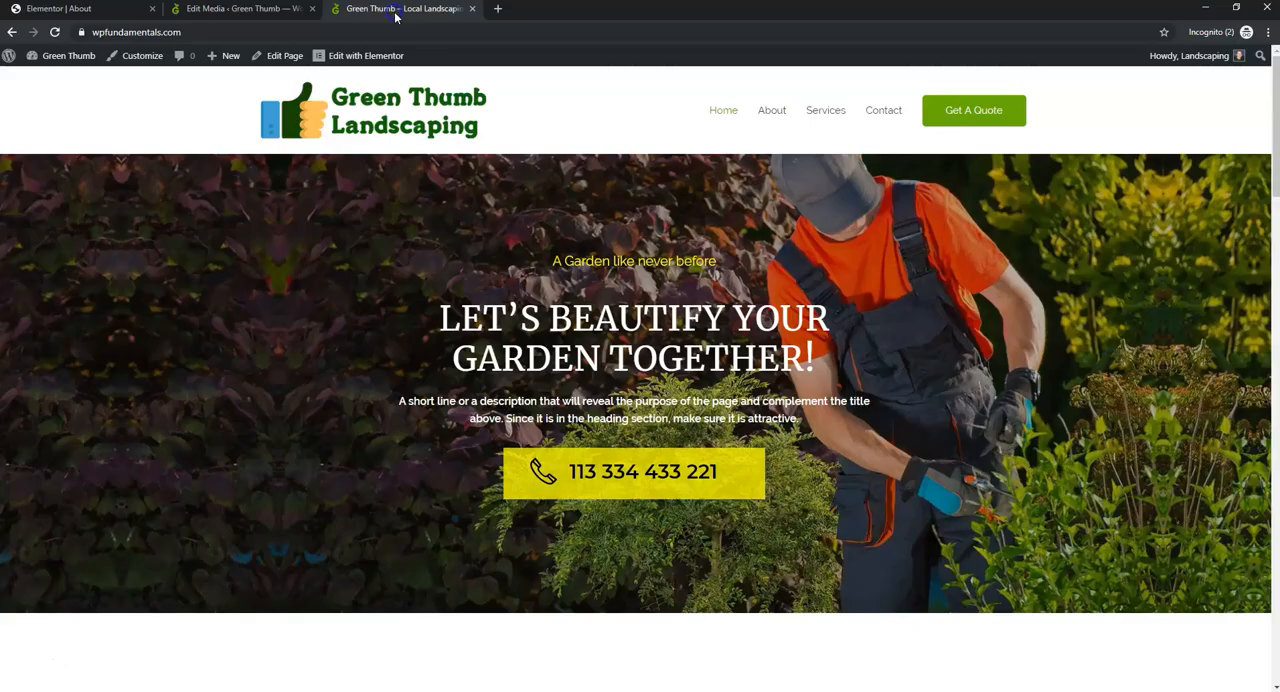
left_click(311, 8)
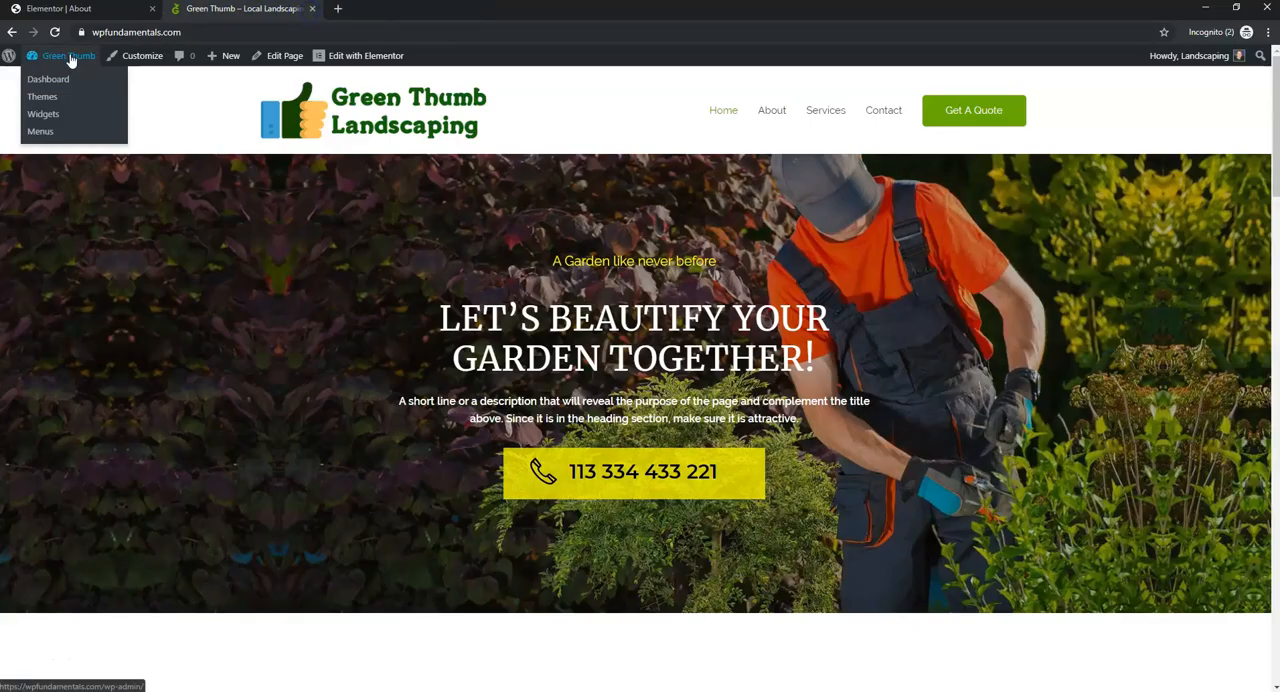
- Check the live site's Home and About pages, looking over the Mission, Vision and Values area, and return to the Elementor editor
left_click(140, 55)
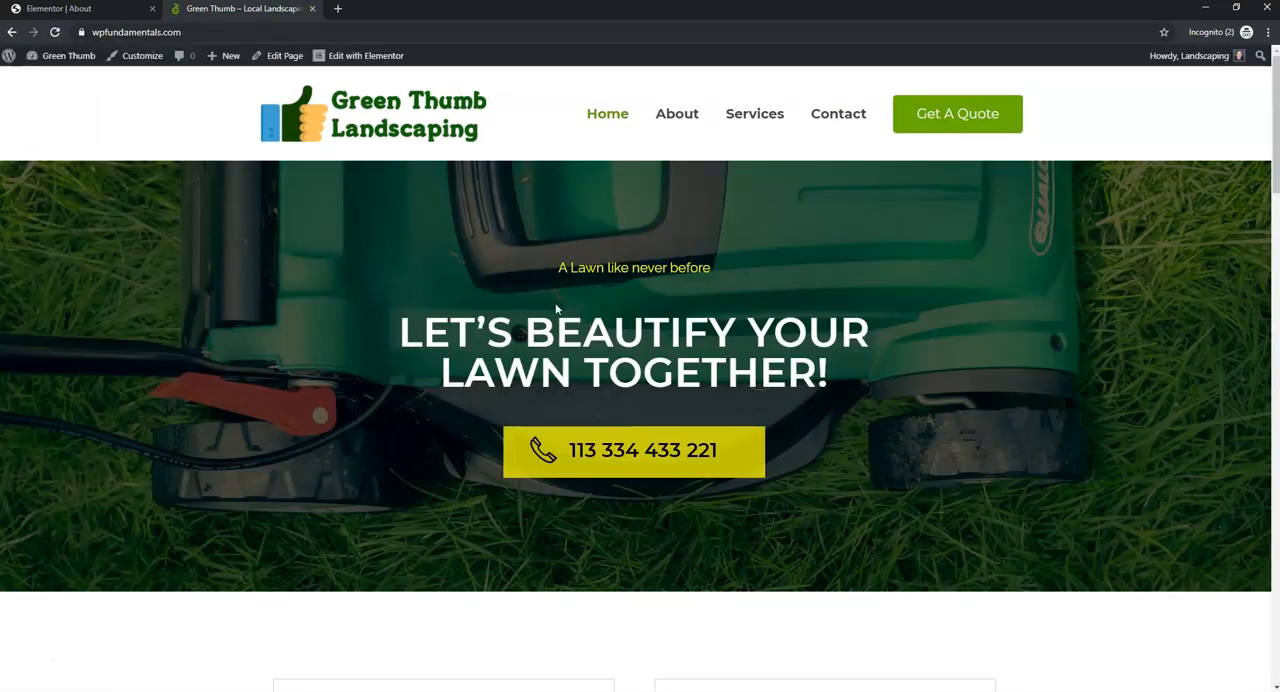
left_click(670, 114)
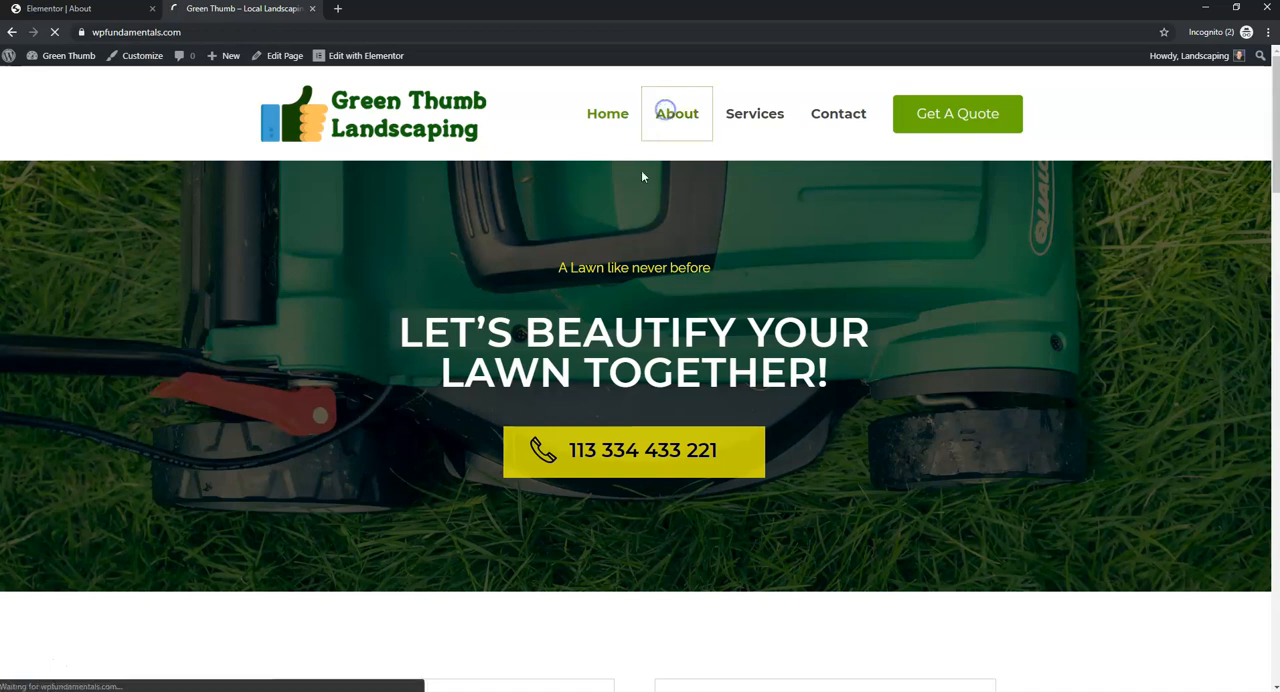
scroll(620, 306, "down", 12)
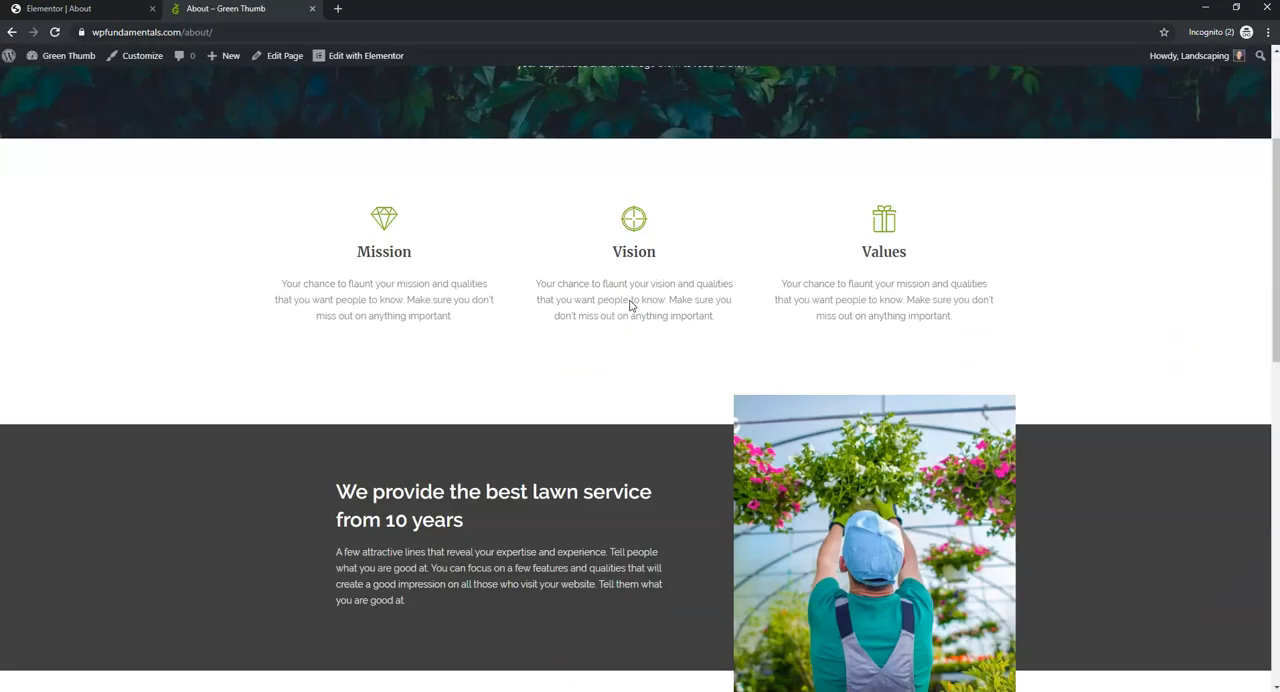
scroll(600, 310, "up", 12)
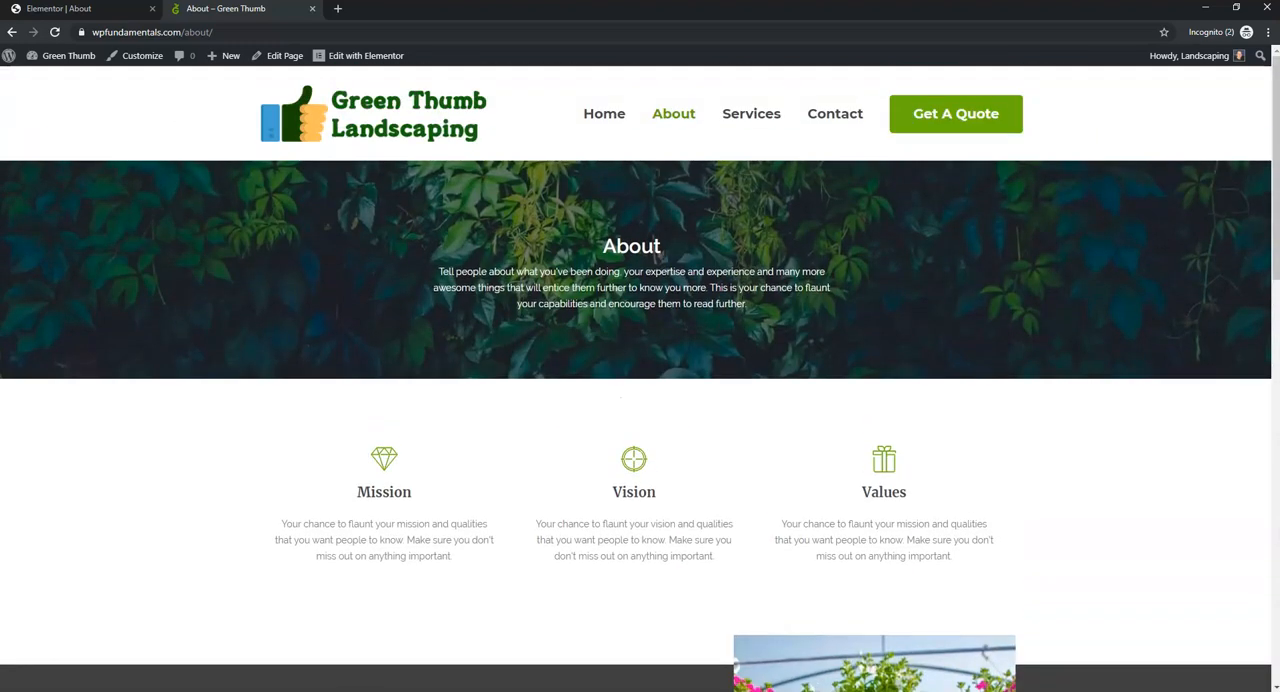
left_click(60, 8)
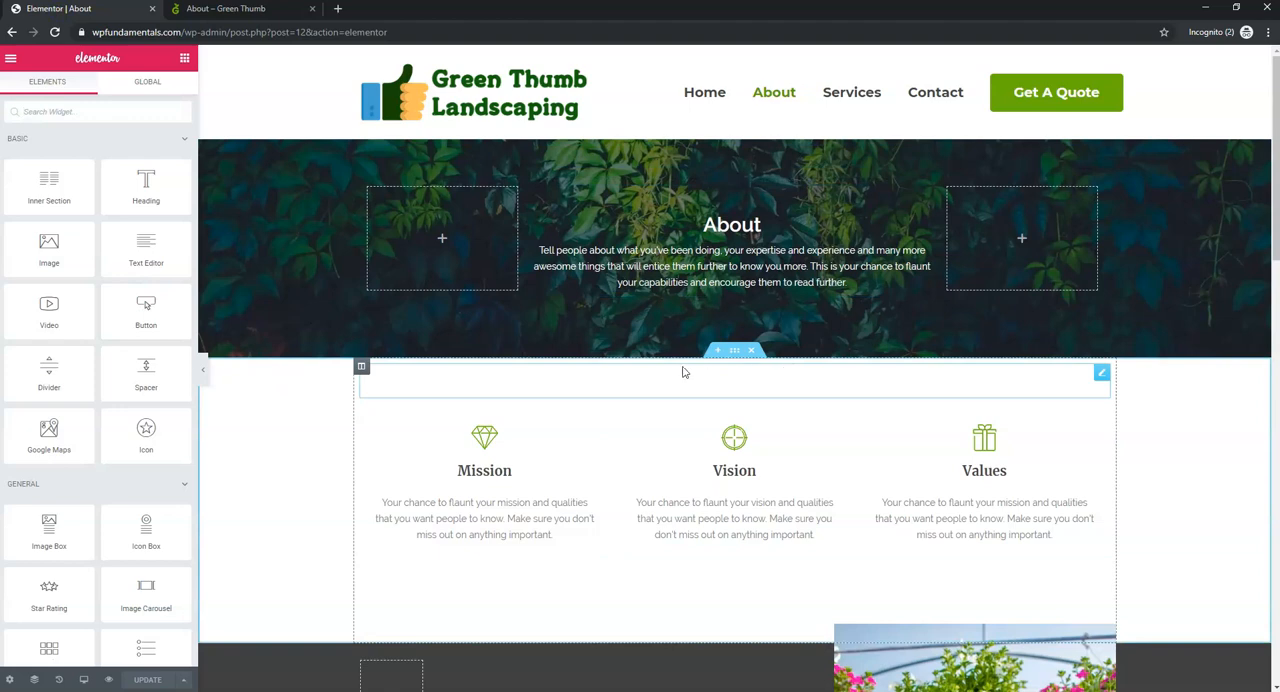
- Add a single-column section below the Why Choose Us boxes and place a Star Rating widget in it
scroll(672, 368, "down", 10)
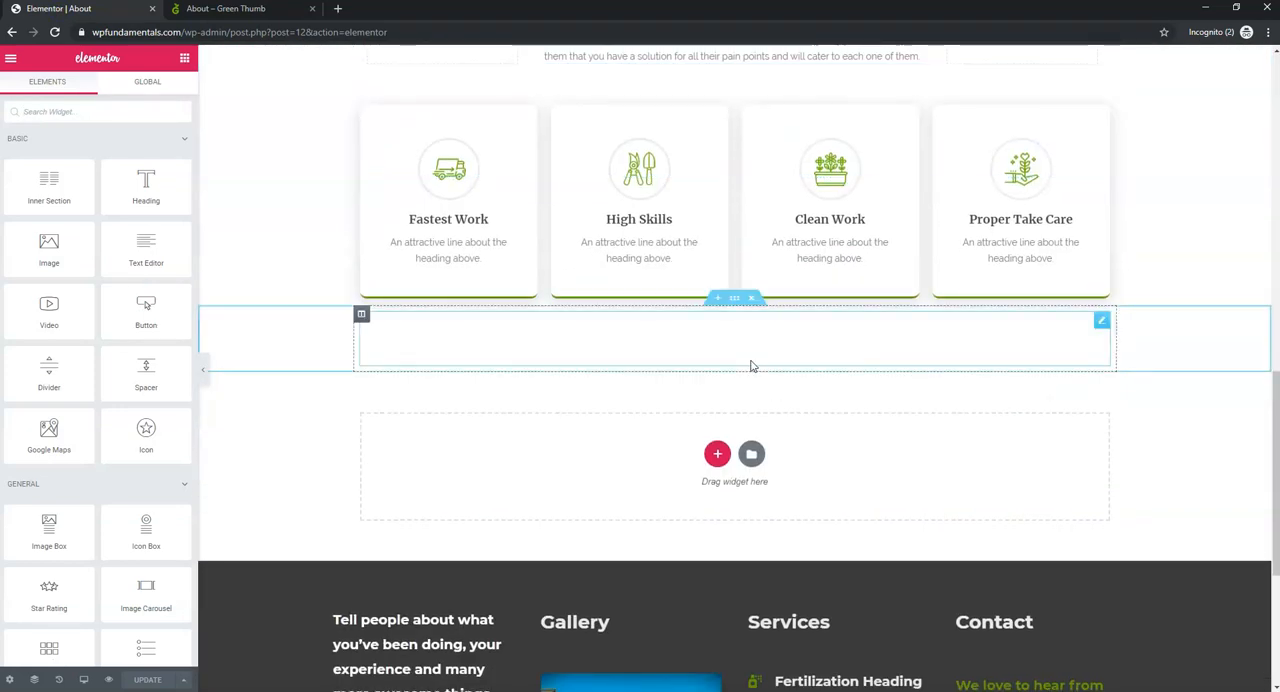
left_click(717, 454)
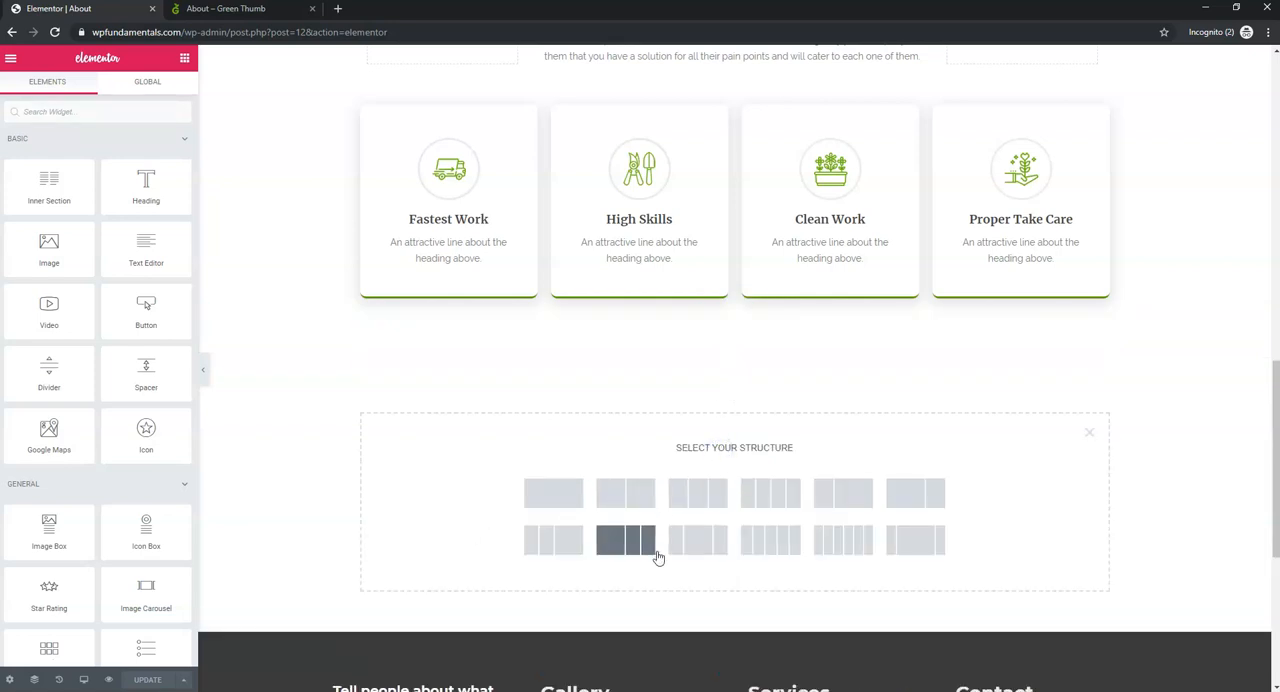
left_click(564, 494)
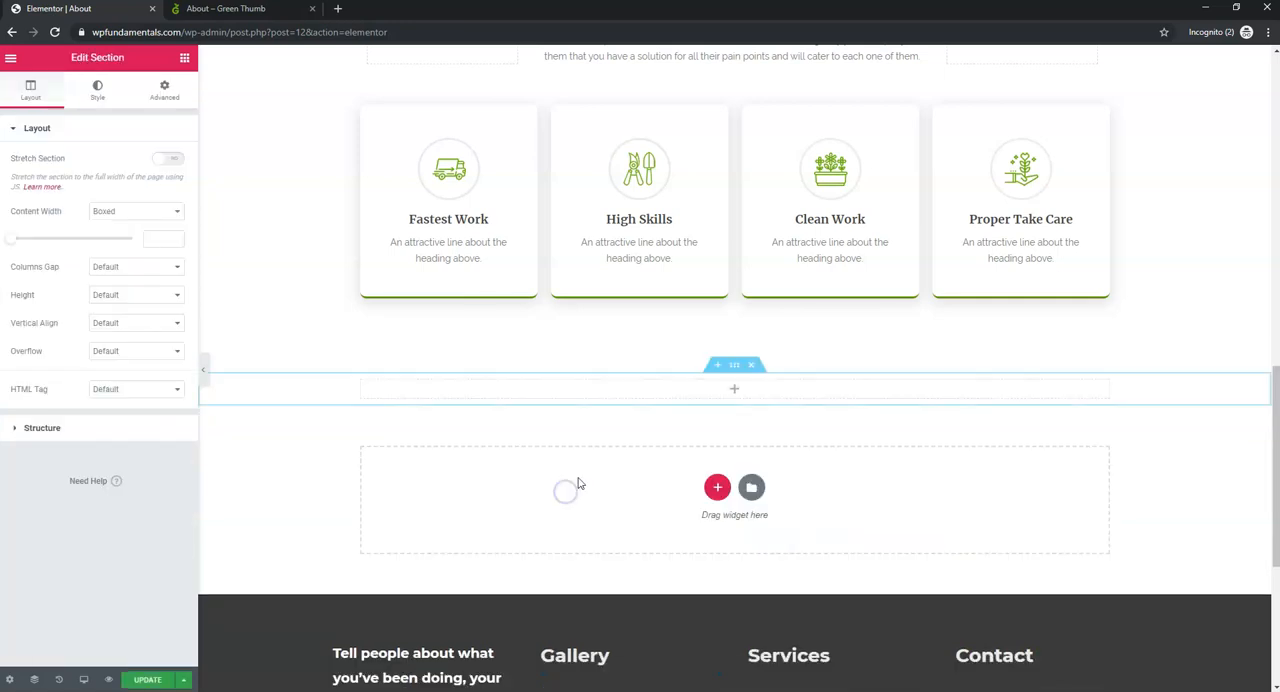
left_click(735, 392)
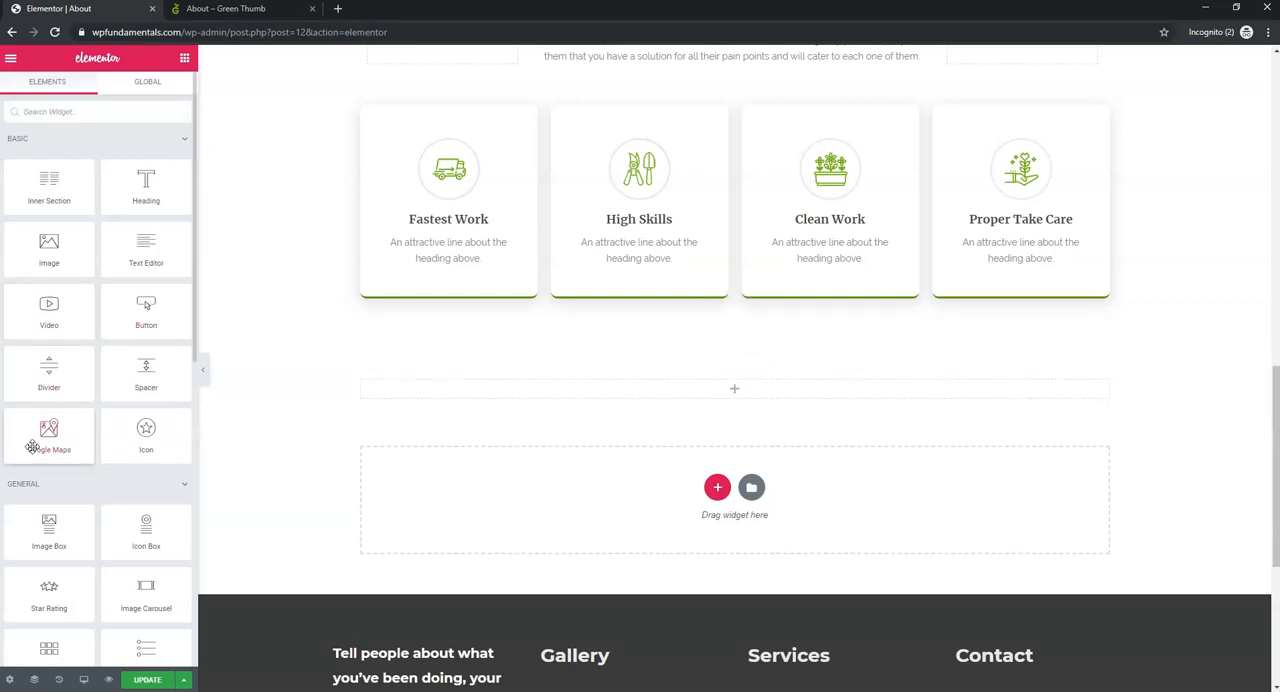
scroll(33, 447, "down", 3)
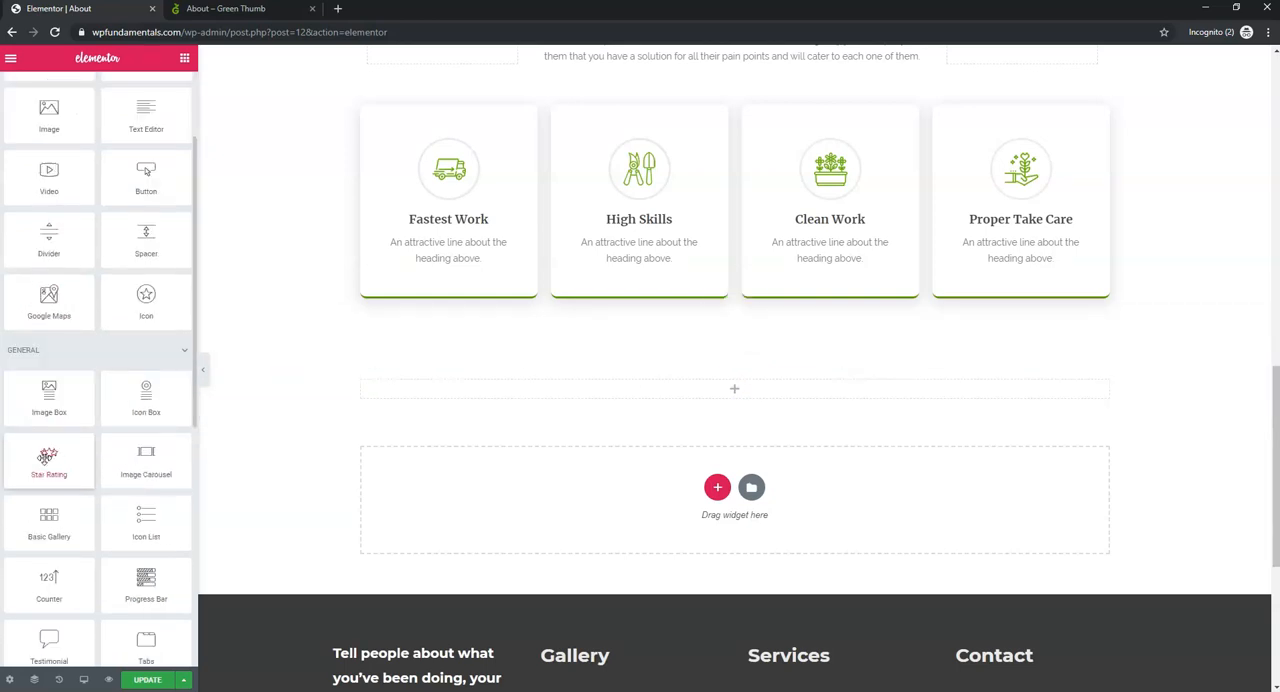
left_click_drag(48, 460, 671, 395)
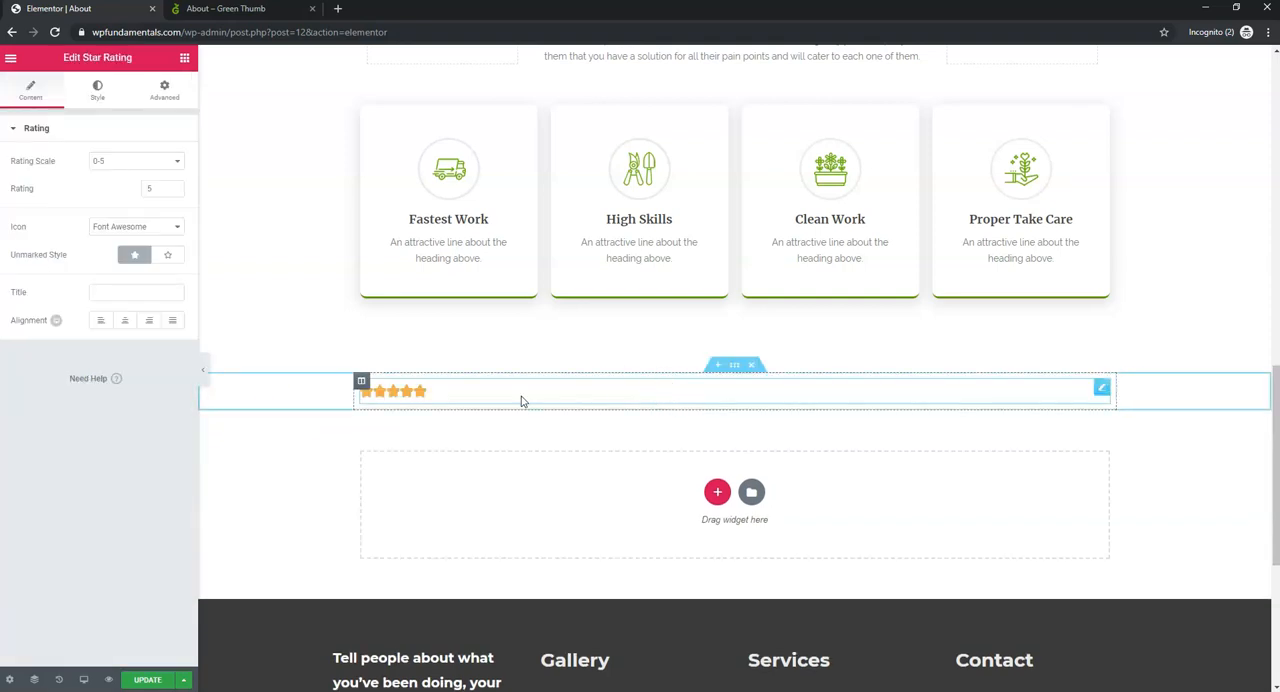
- Keep the star rating on the 0-5 scale, centre the stars and set their size to 45
left_click(100, 166)
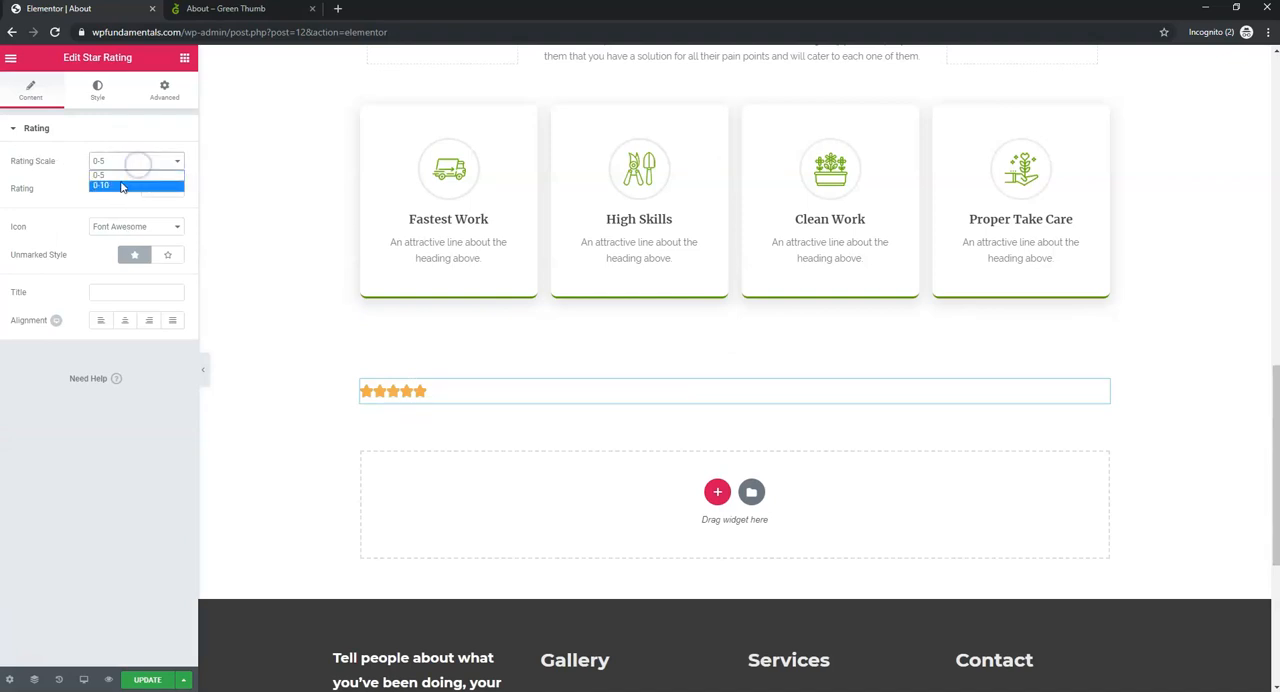
left_click(122, 176)
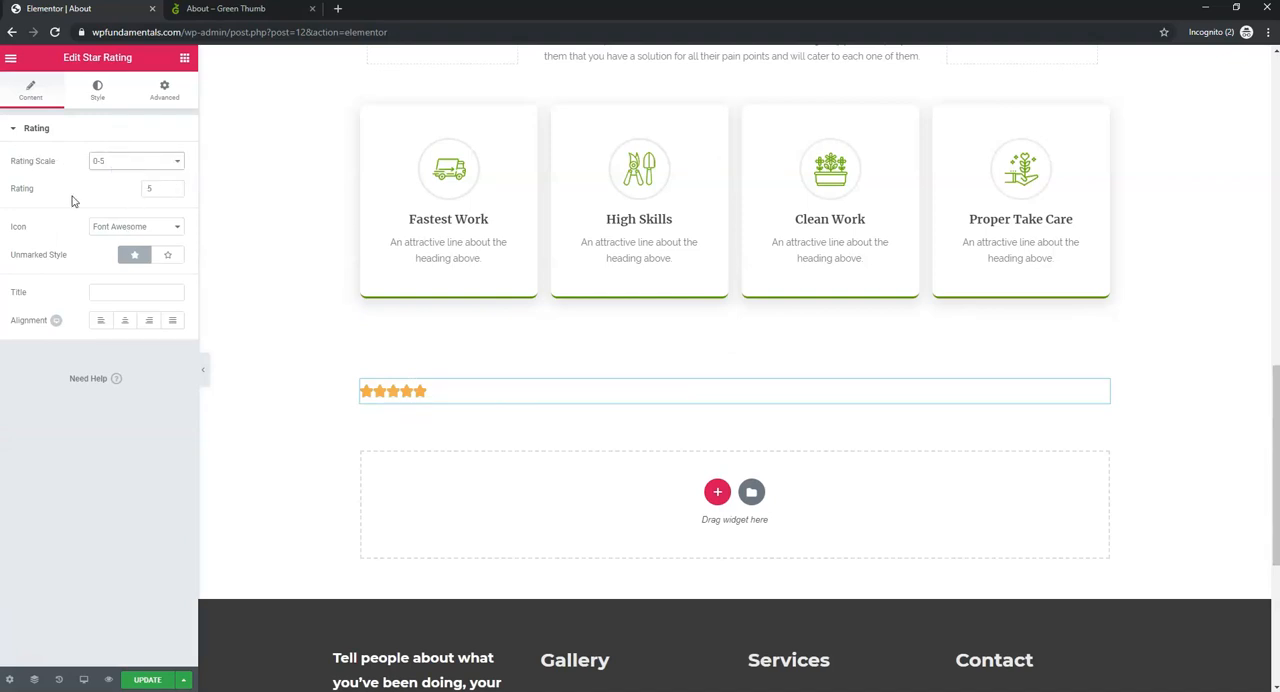
left_click(125, 322)
left_click(98, 95)
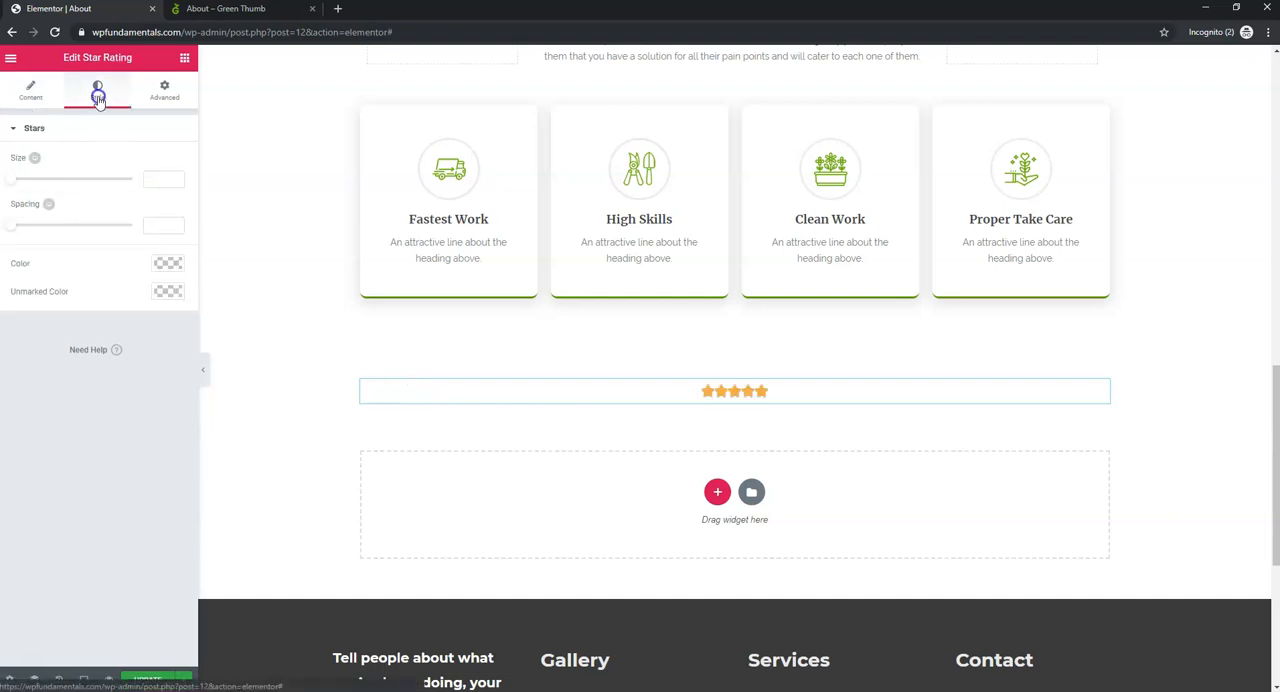
left_click_drag(14, 180, 61, 186)
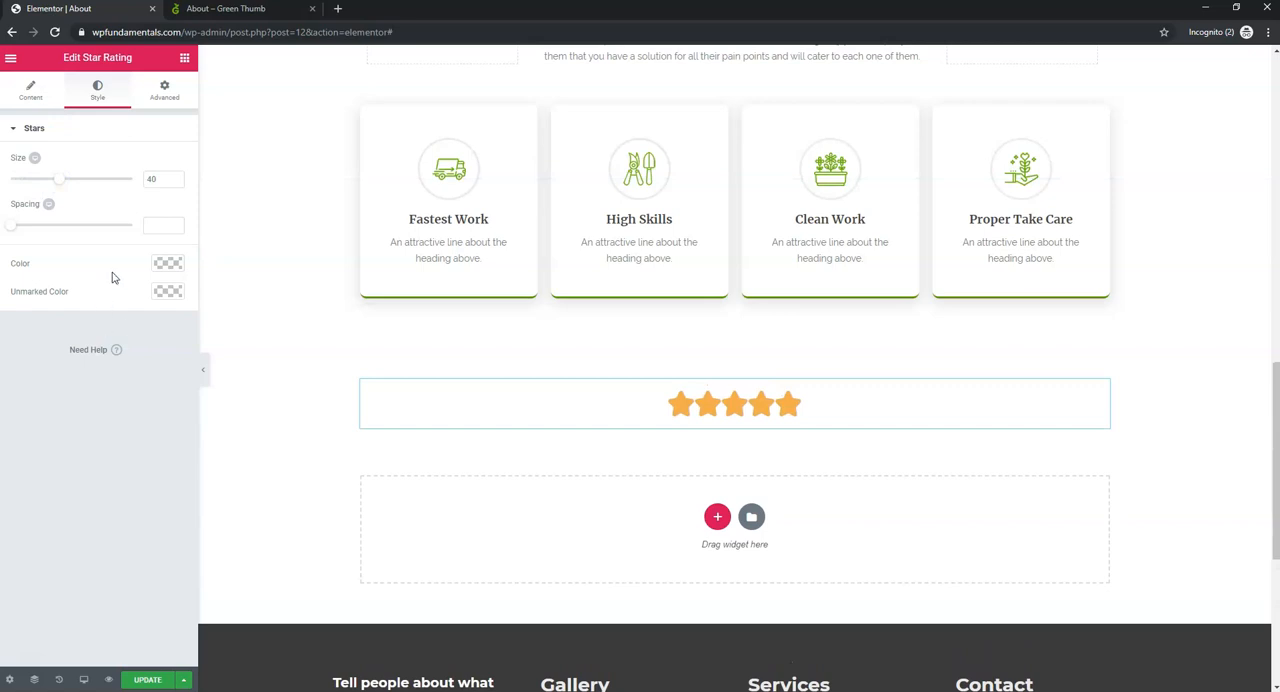
left_click_drag(58, 189, 64, 187)
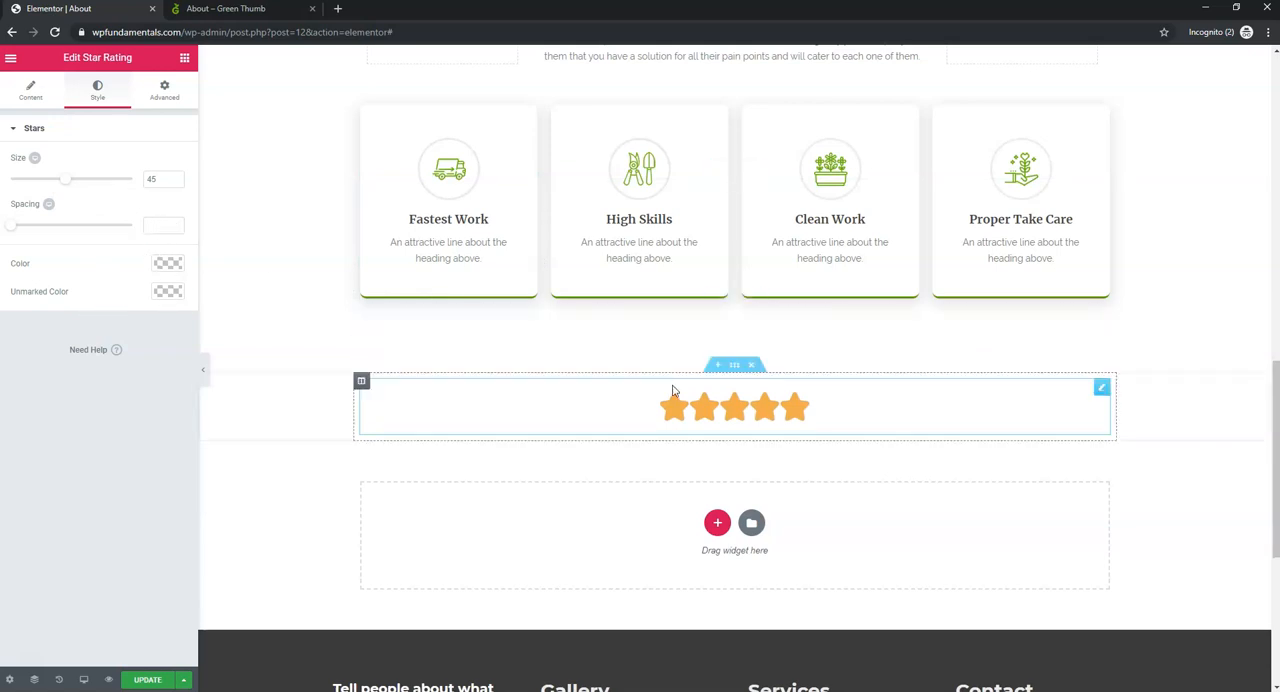
- Add another single-column section below the star rating and place a Heading widget in it
left_click(718, 527)
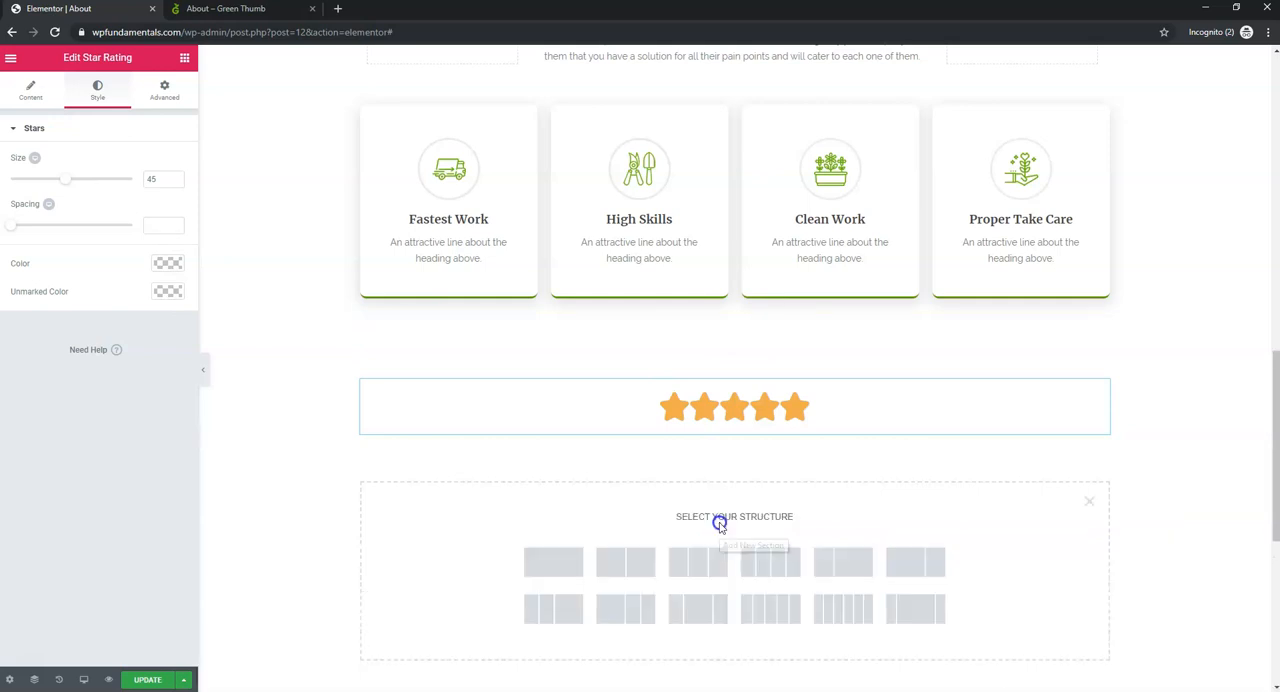
left_click(552, 567)
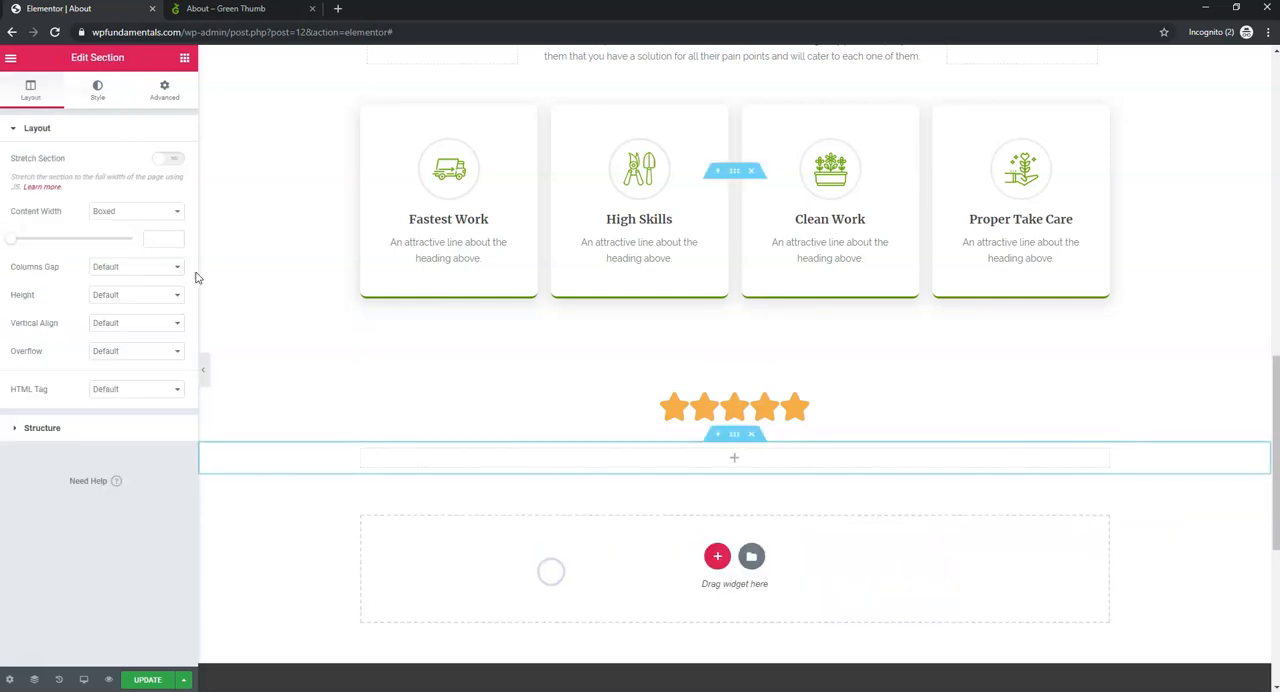
left_click(737, 462)
left_click_drag(140, 188, 732, 464)
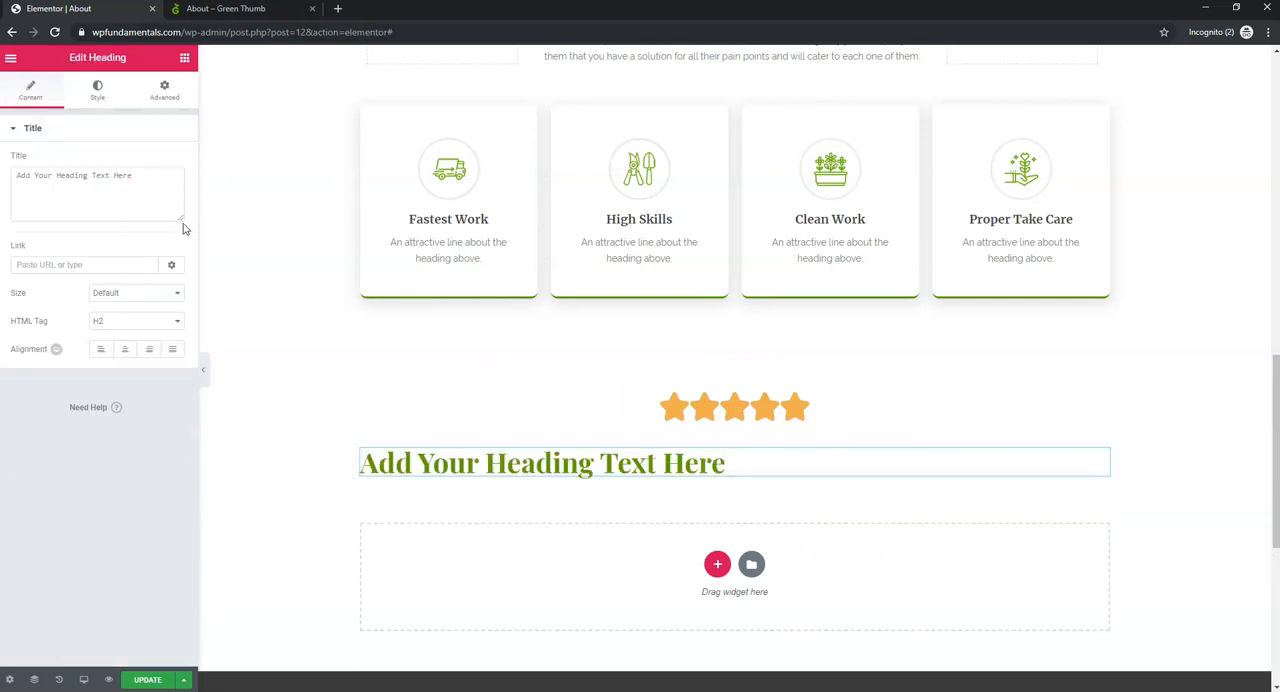
- Centre the new heading below the stars and set its HTML tag to H3
left_click(124, 349)
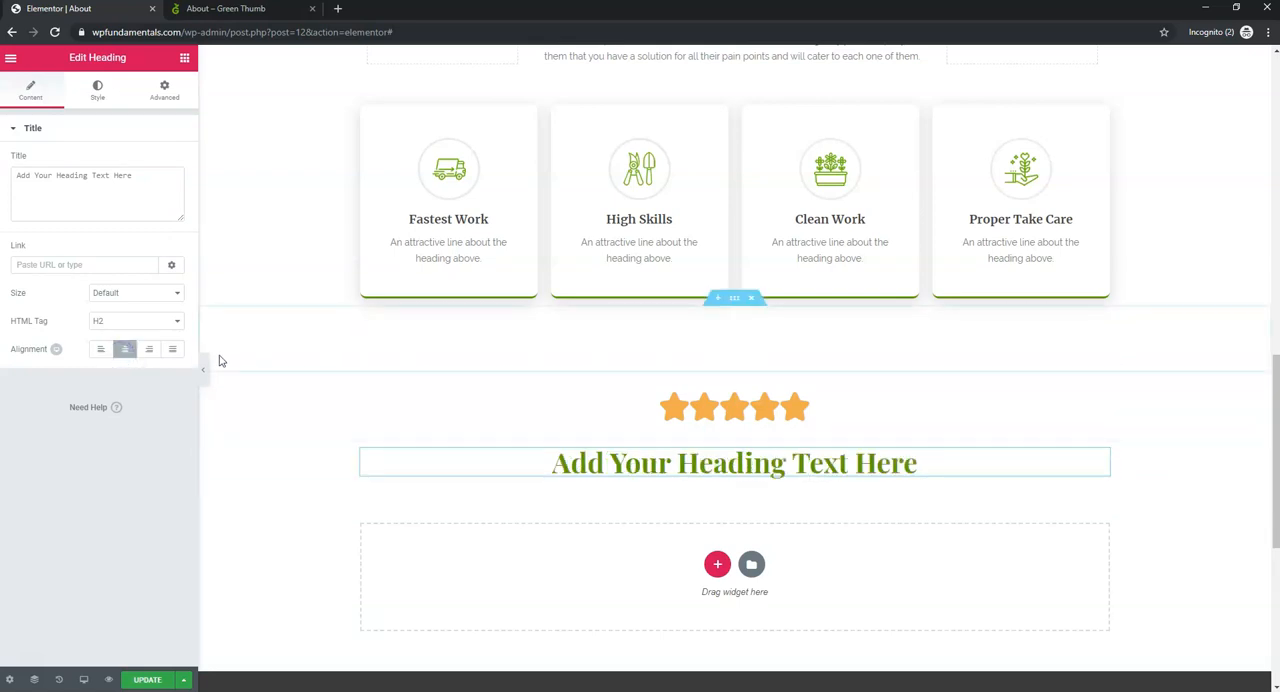
left_click(150, 322)
left_click(143, 363)
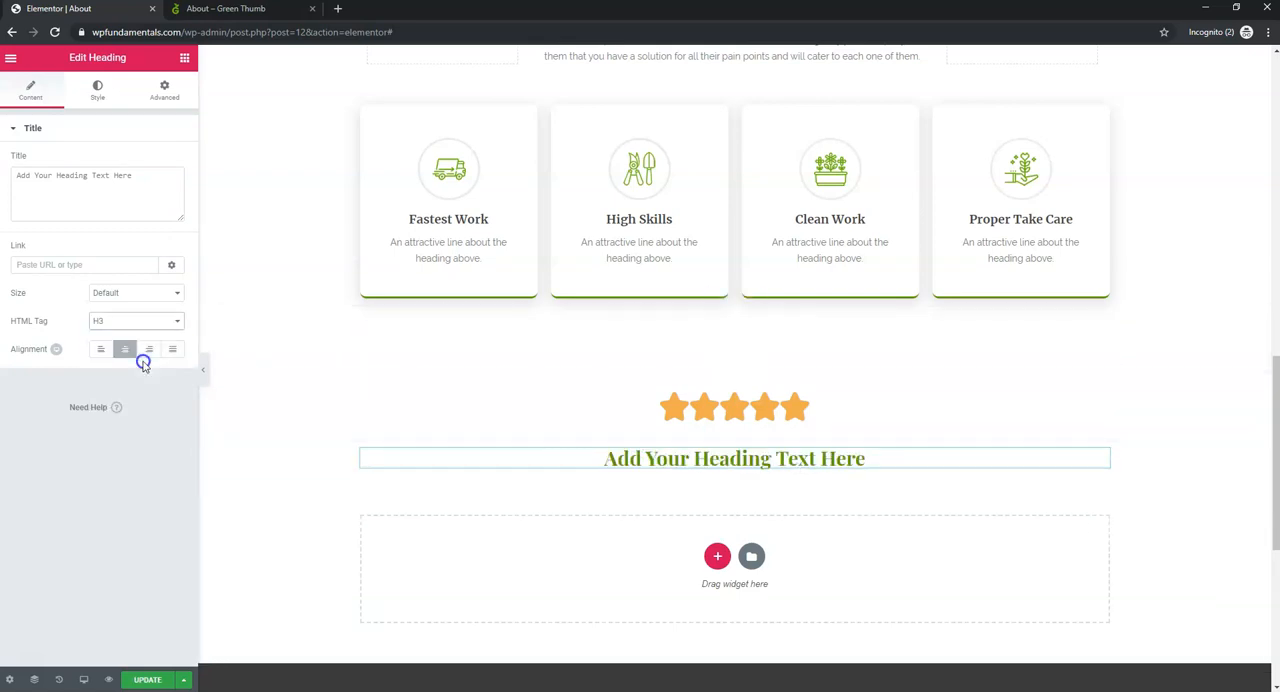
- Change the heading below the stars to "Highest Rating Landscaping Company in Denver" and save the page
scroll(855, 380, "up", 3)
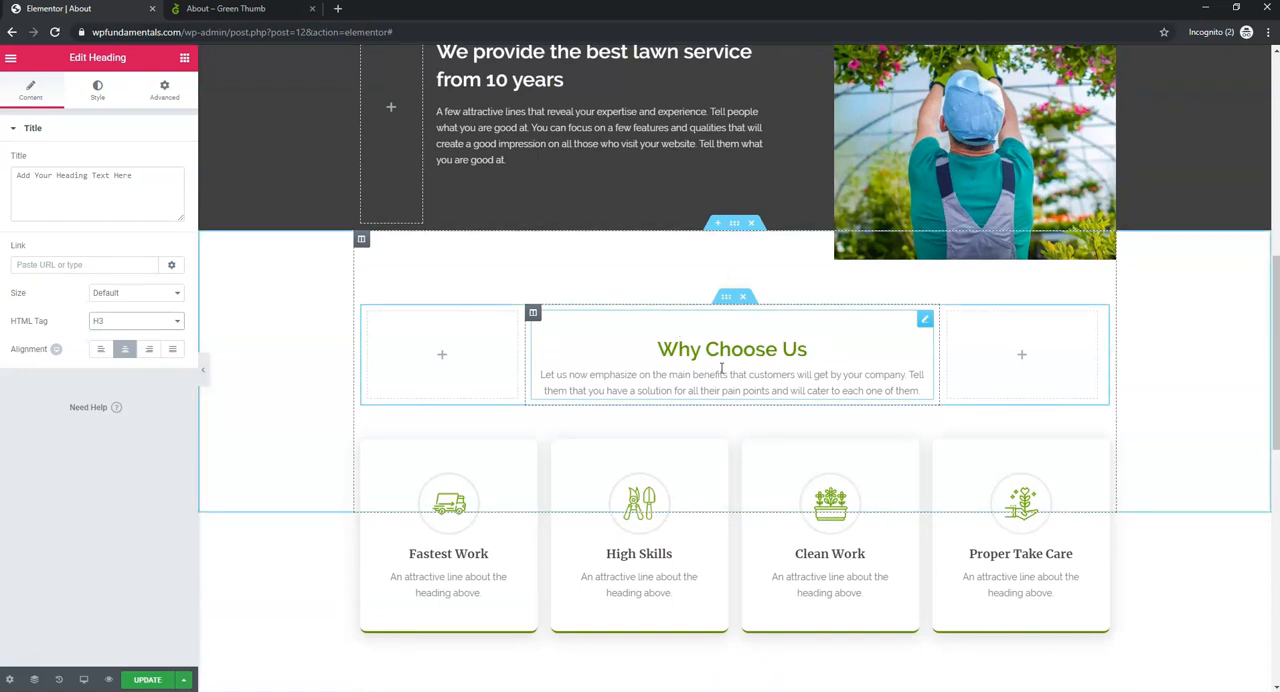
scroll(743, 443, "down", 3)
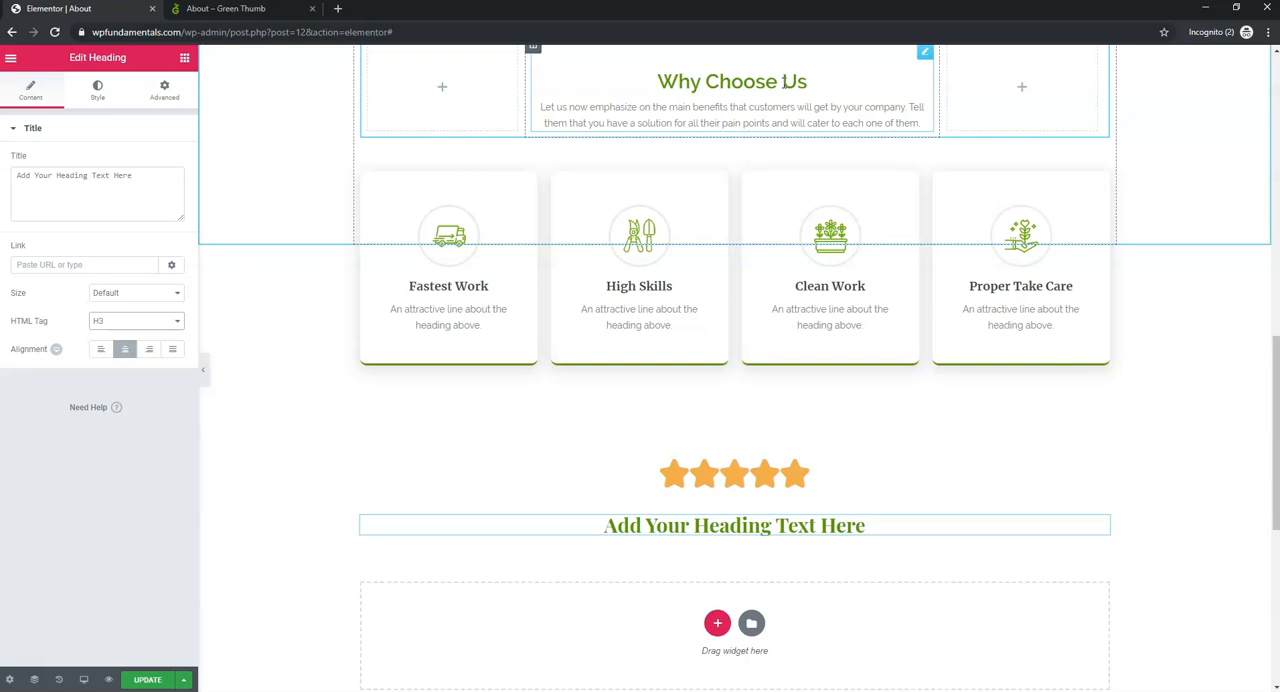
left_click(99, 102)
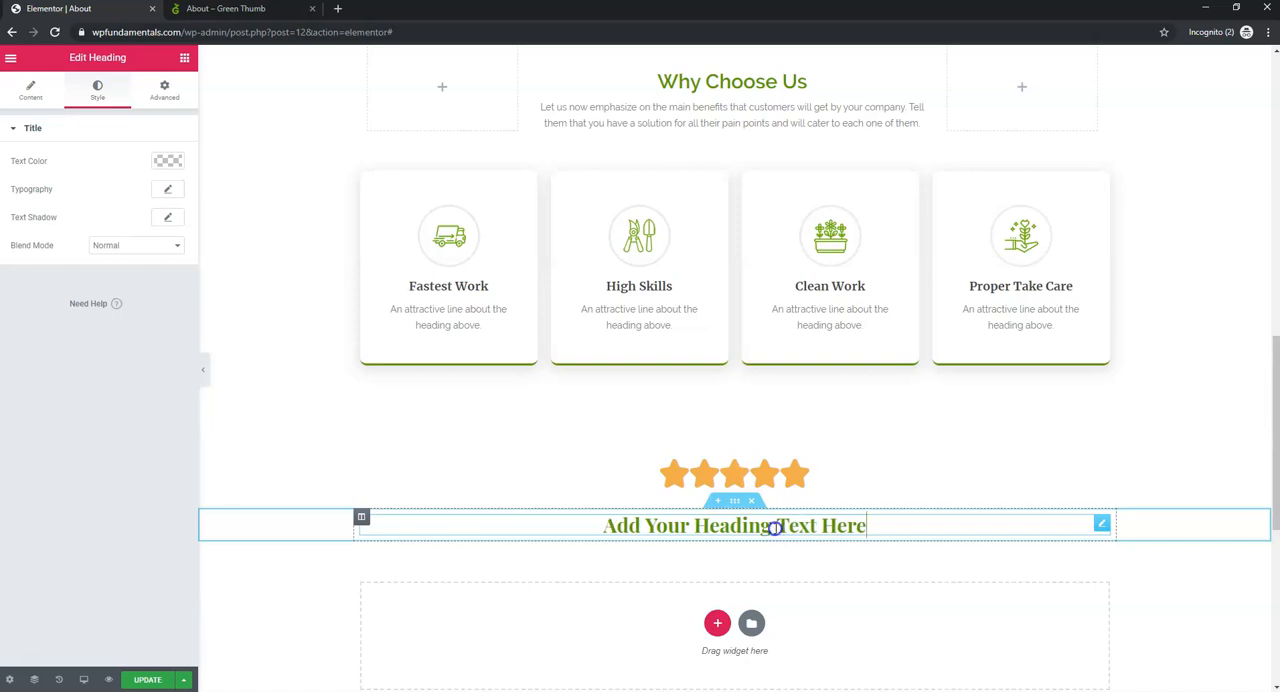
left_click(36, 92)
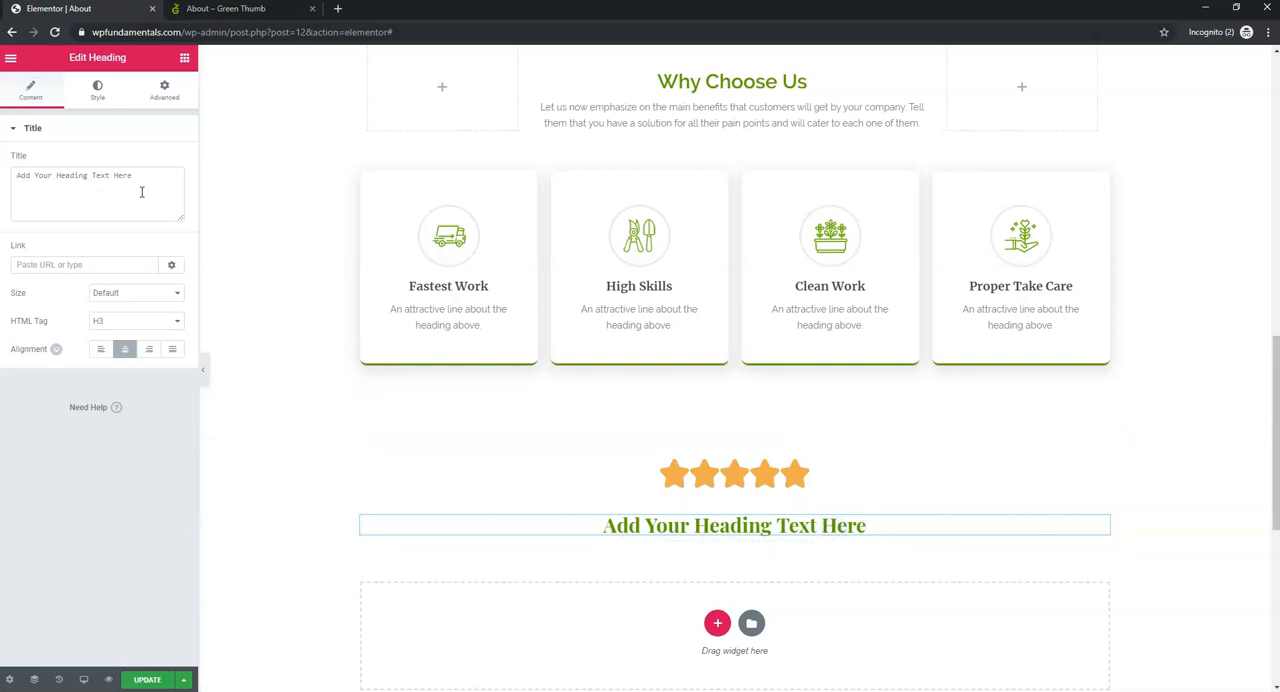
left_click_drag(882, 532, 602, 514)
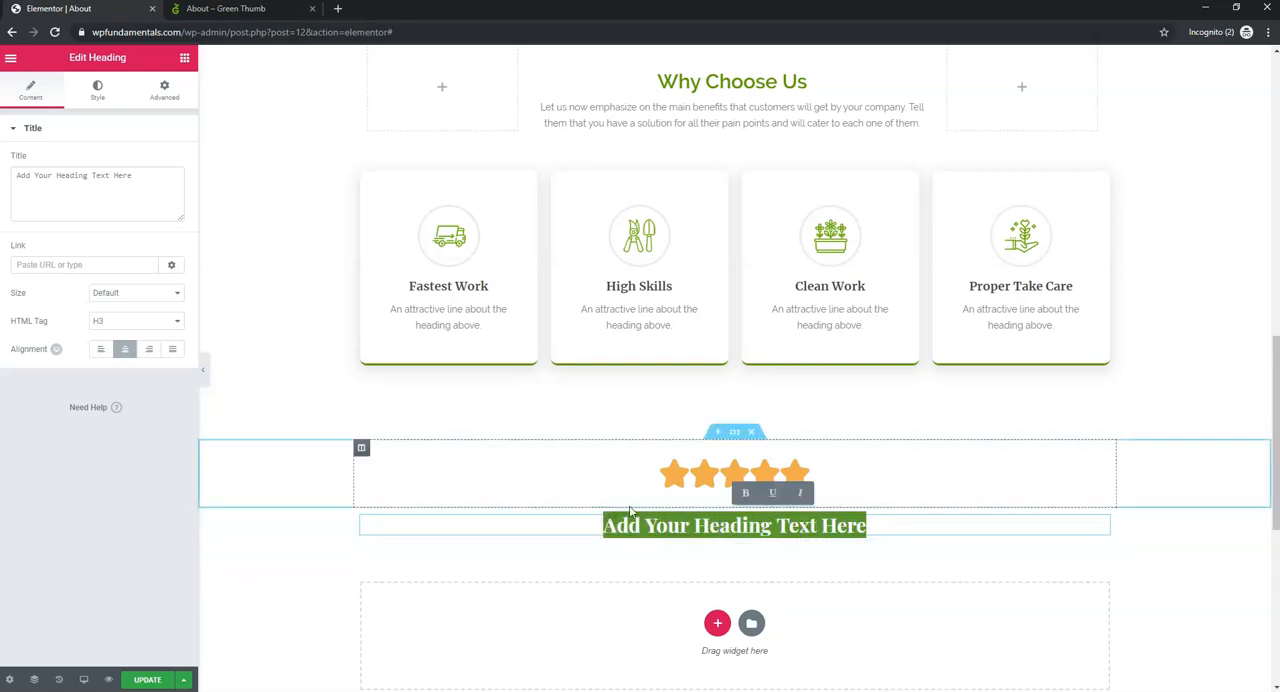
type("Highest R")
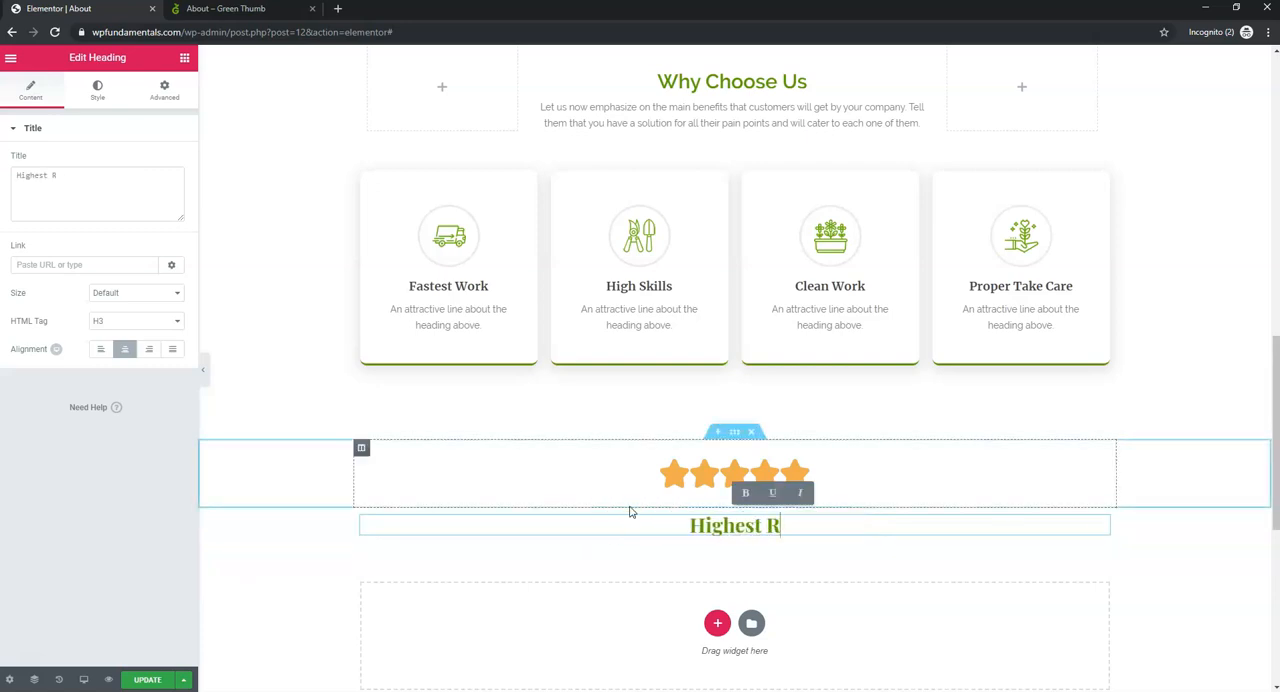
type("ating Lands")
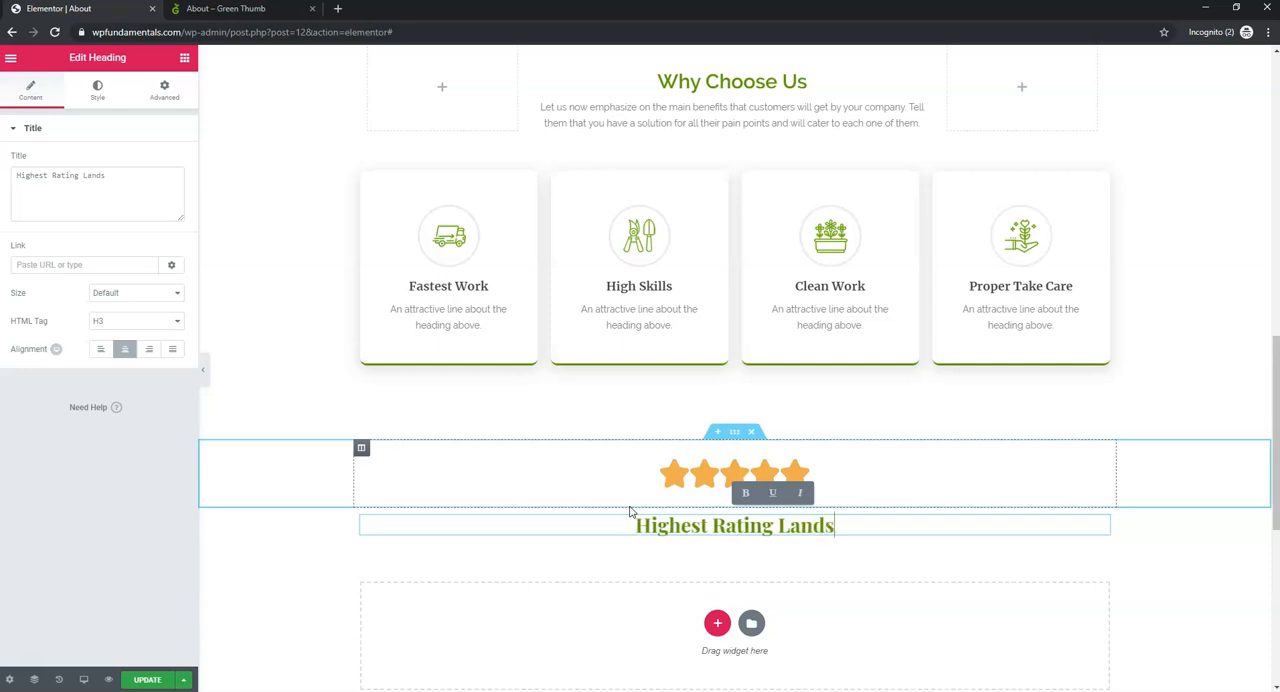
type("caping ")
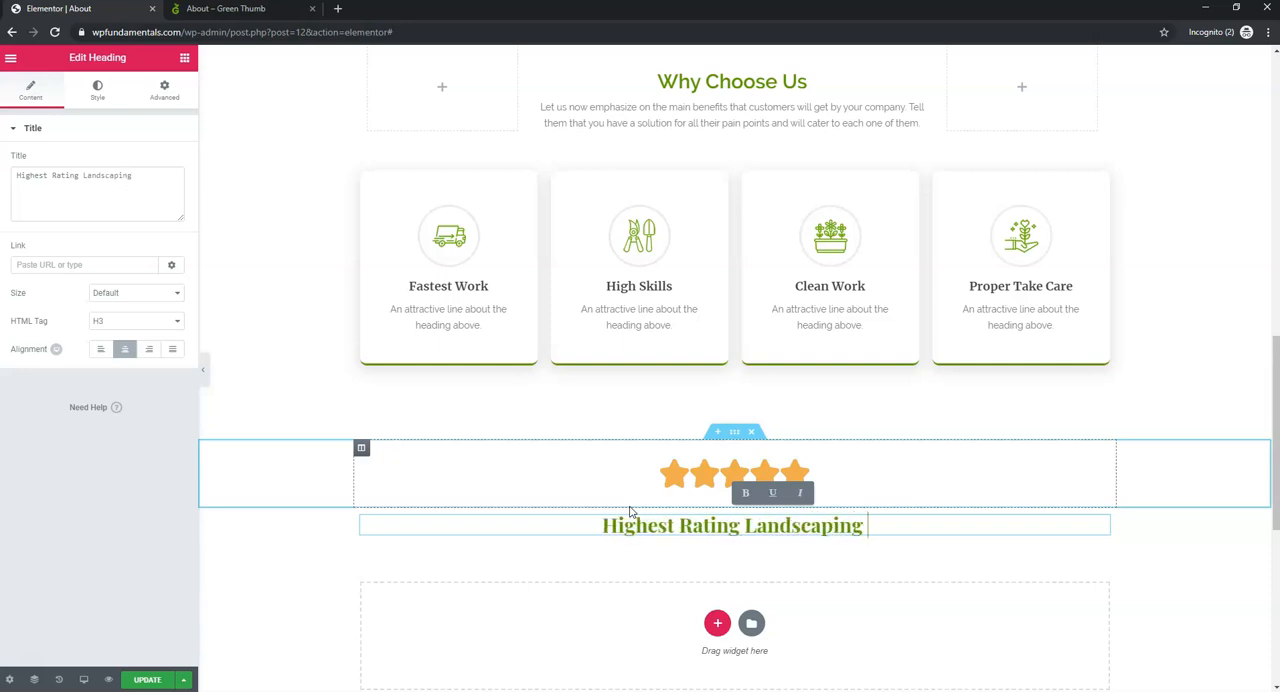
type("Company i")
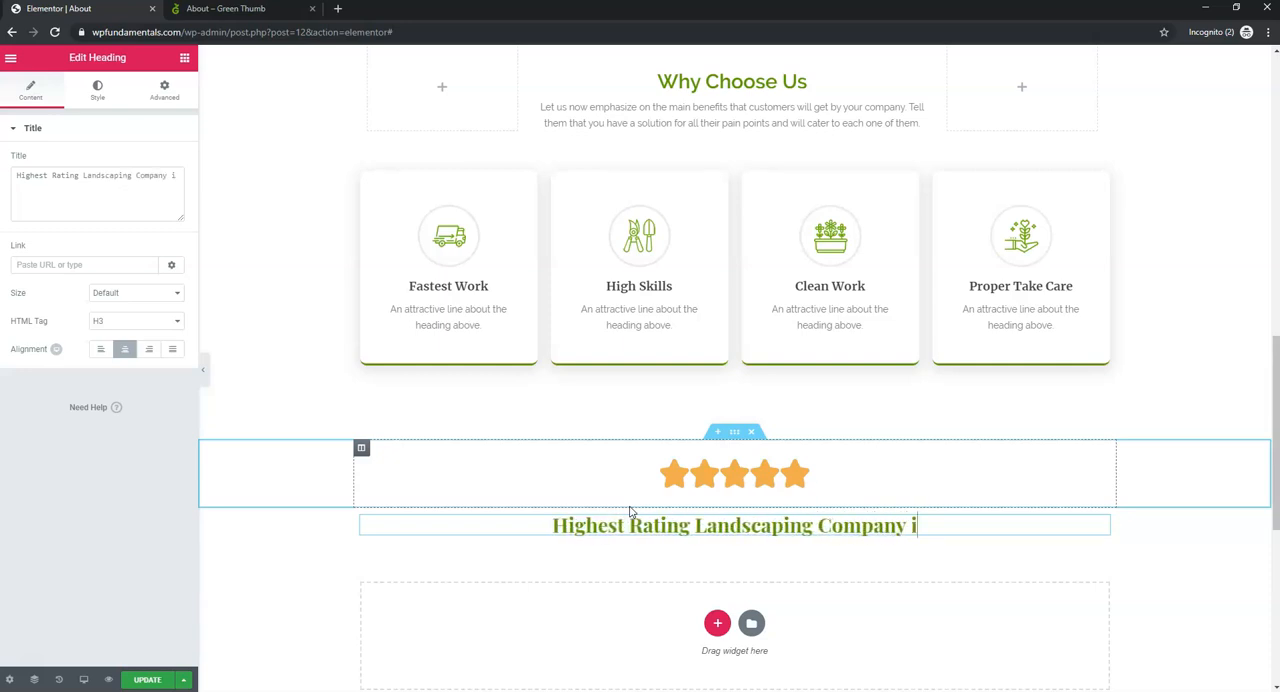
type("n Denver")
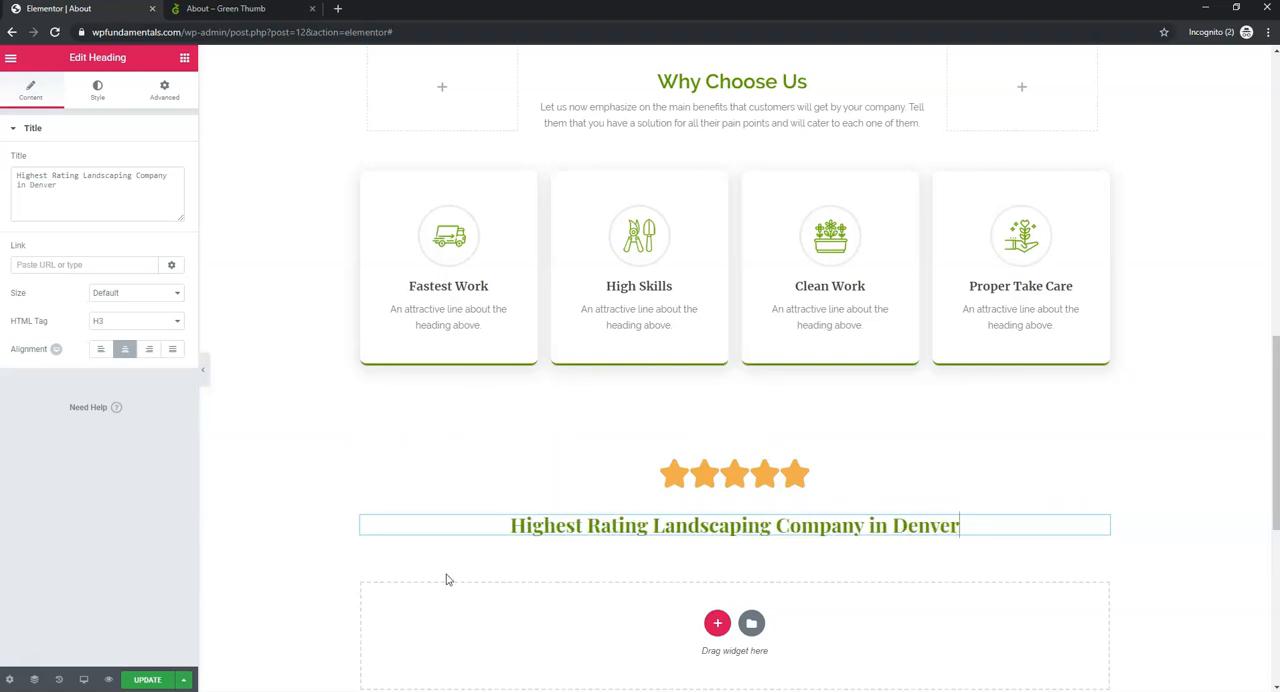
left_click(138, 684)
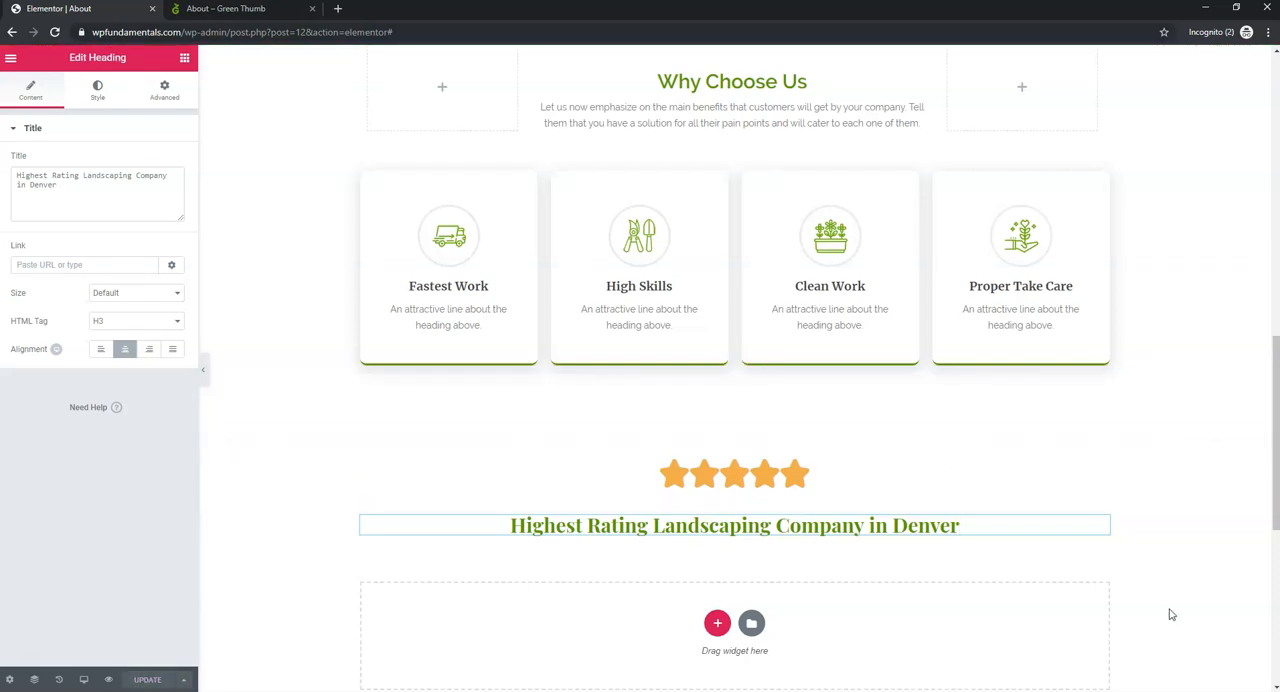
- Use the Navigator to move the star rating section above the Why Choose Us section
right_click(1180, 540)
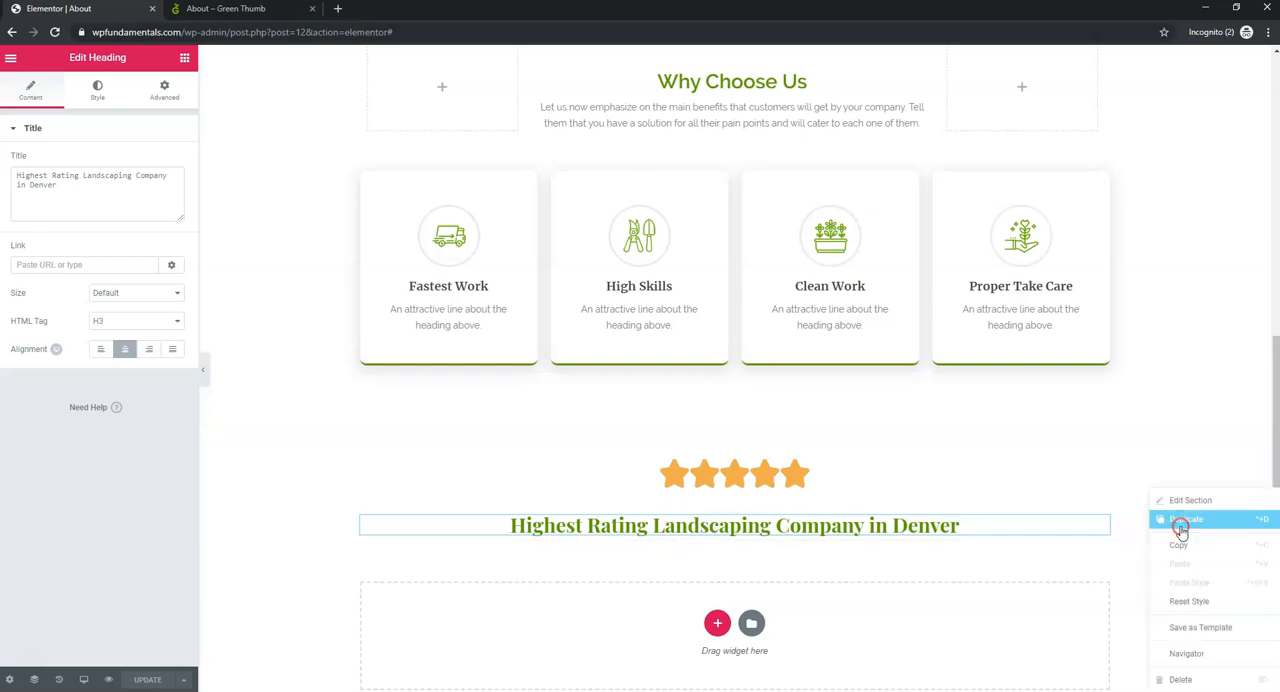
left_click(1203, 656)
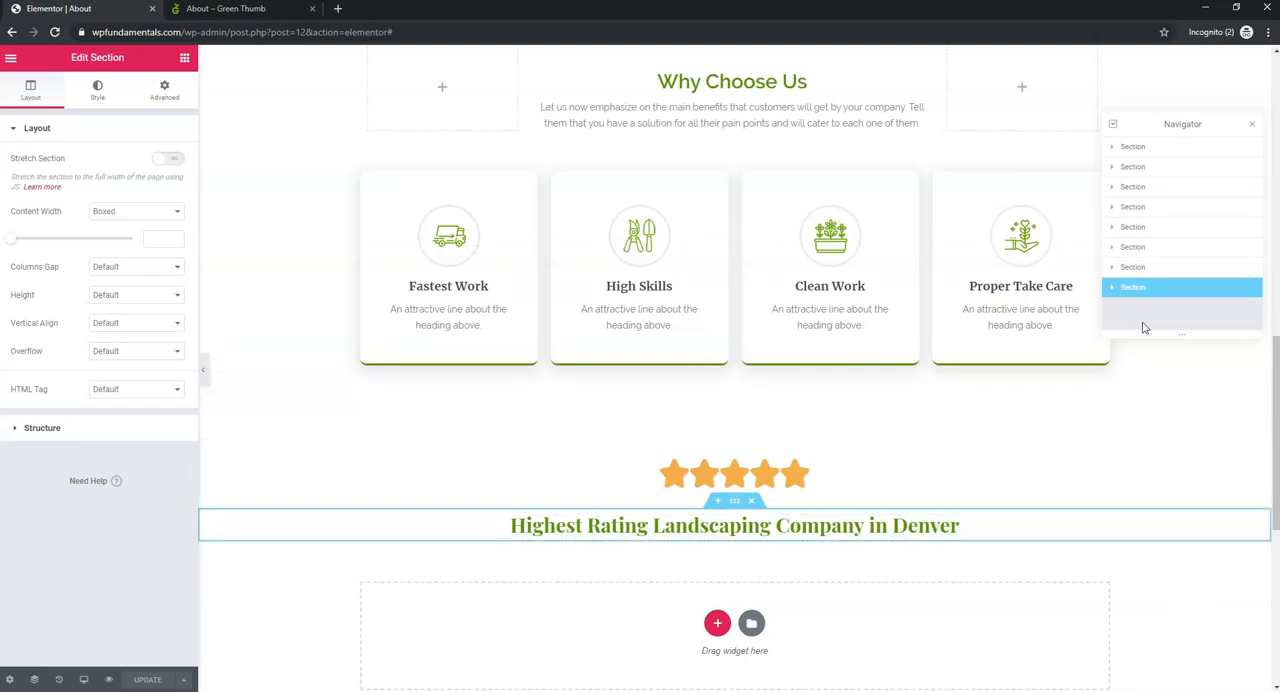
left_click_drag(1157, 293, 1143, 281)
left_click(1139, 268)
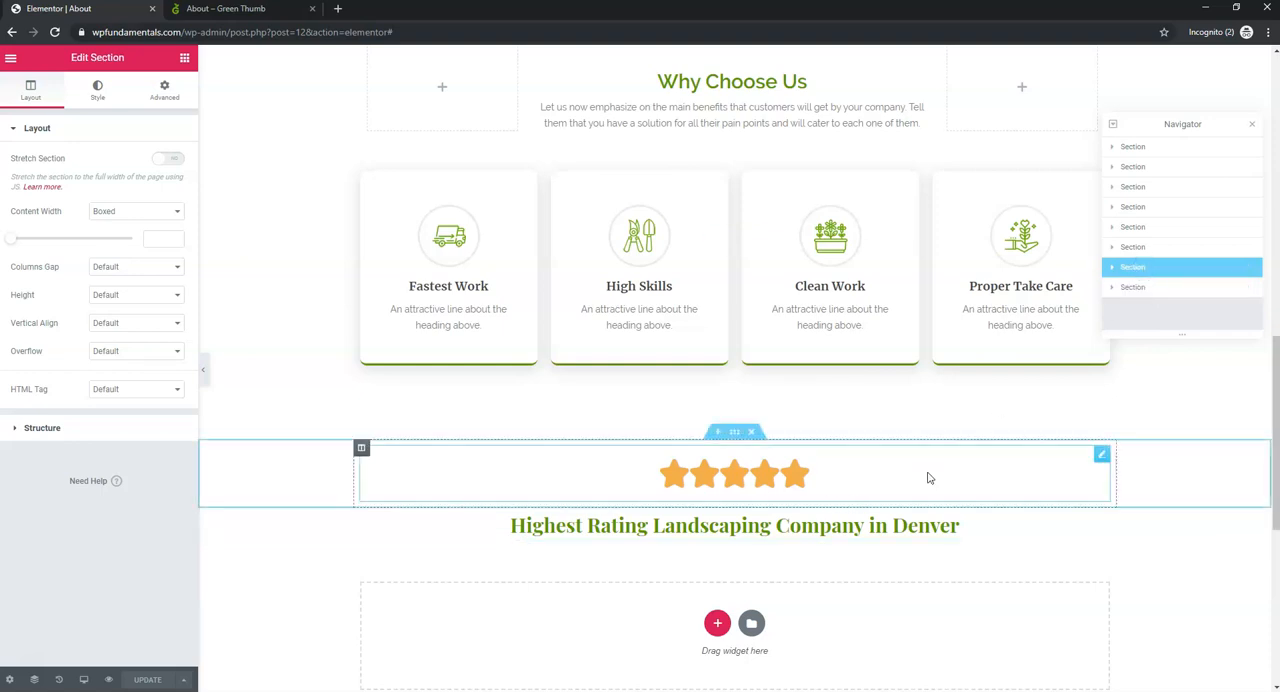
scroll(950, 335, "down", 1)
scroll(938, 336, "up", 2)
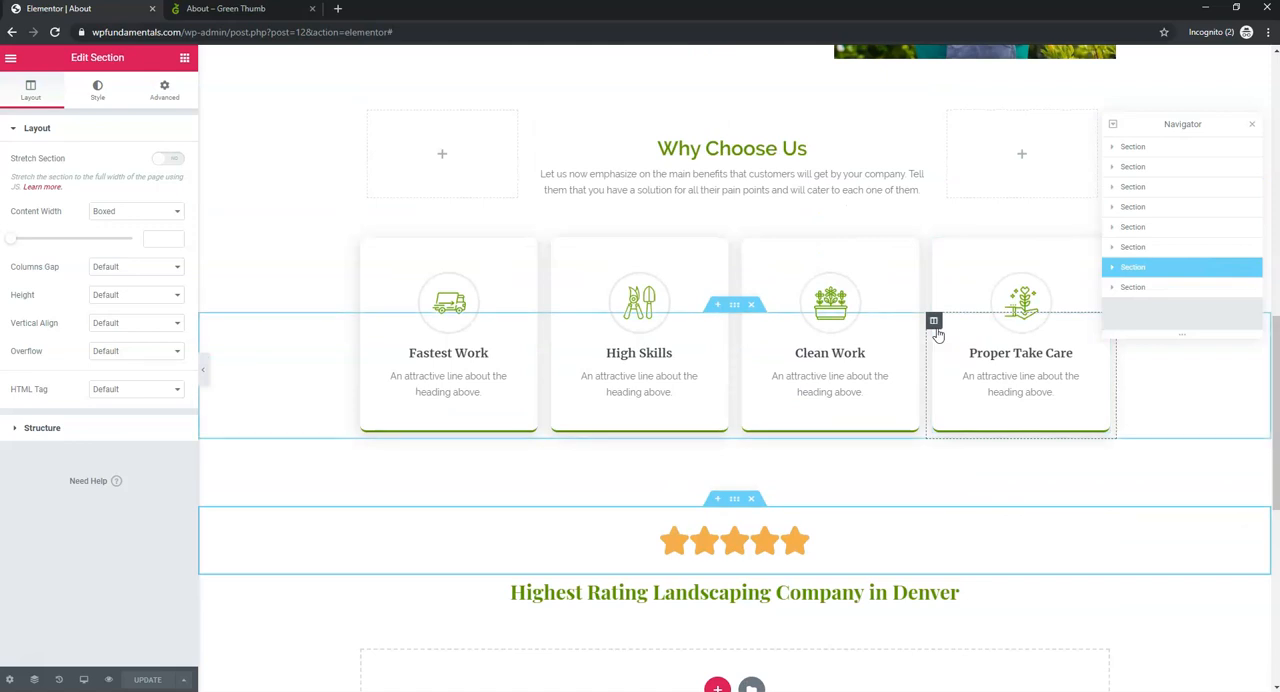
scroll(990, 332, "up", 2)
left_click_drag(1183, 271, 1174, 209)
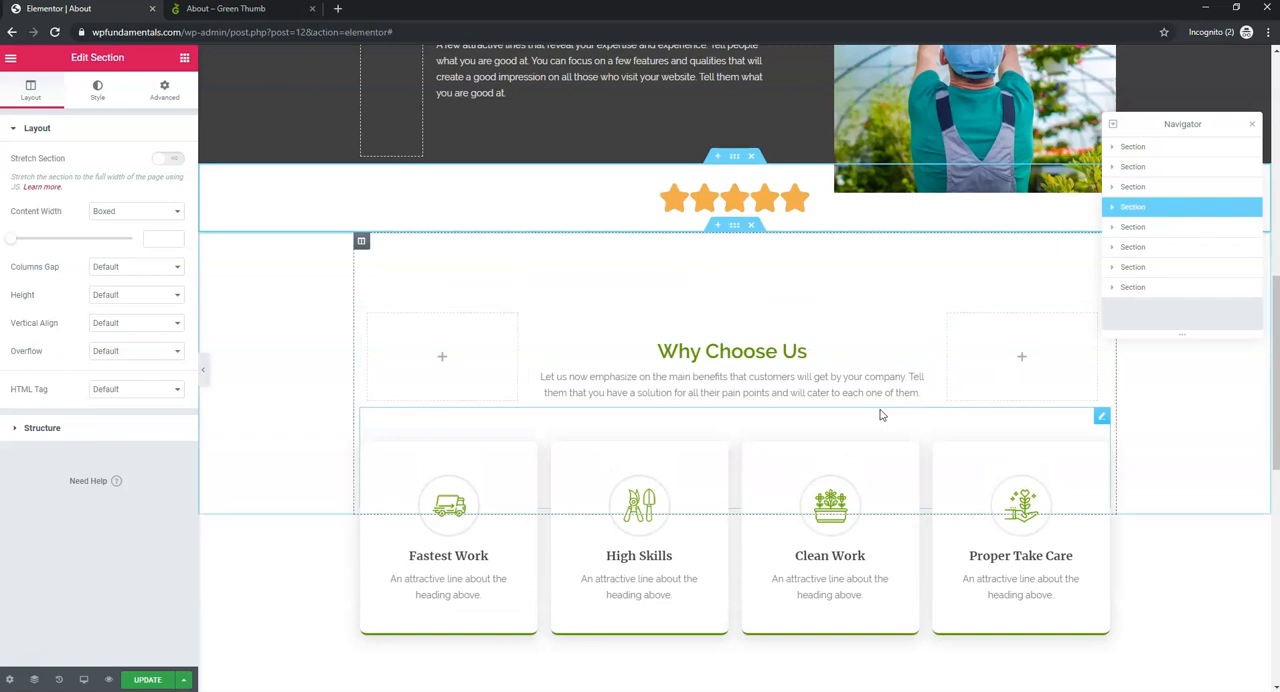
- Move the "Highest Rating Landscaping Company in Denver" heading section directly below the stars, above Why Choose Us
scroll(837, 414, "down", 2)
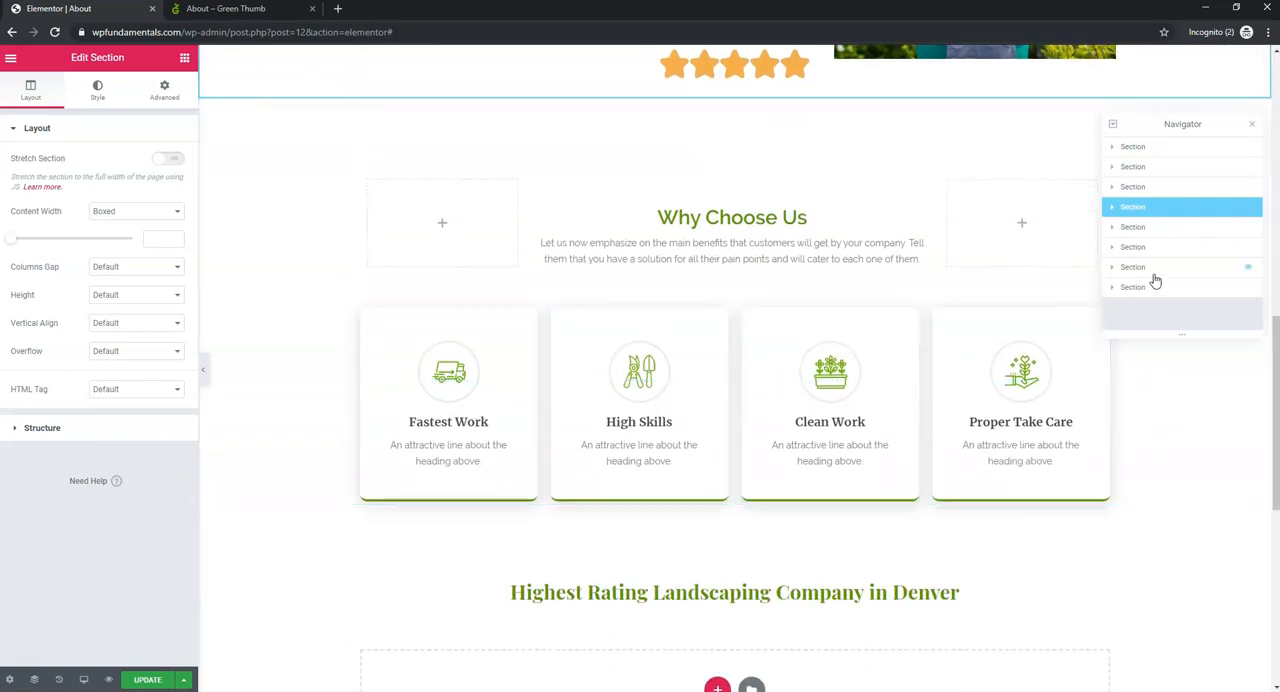
left_click(1184, 291)
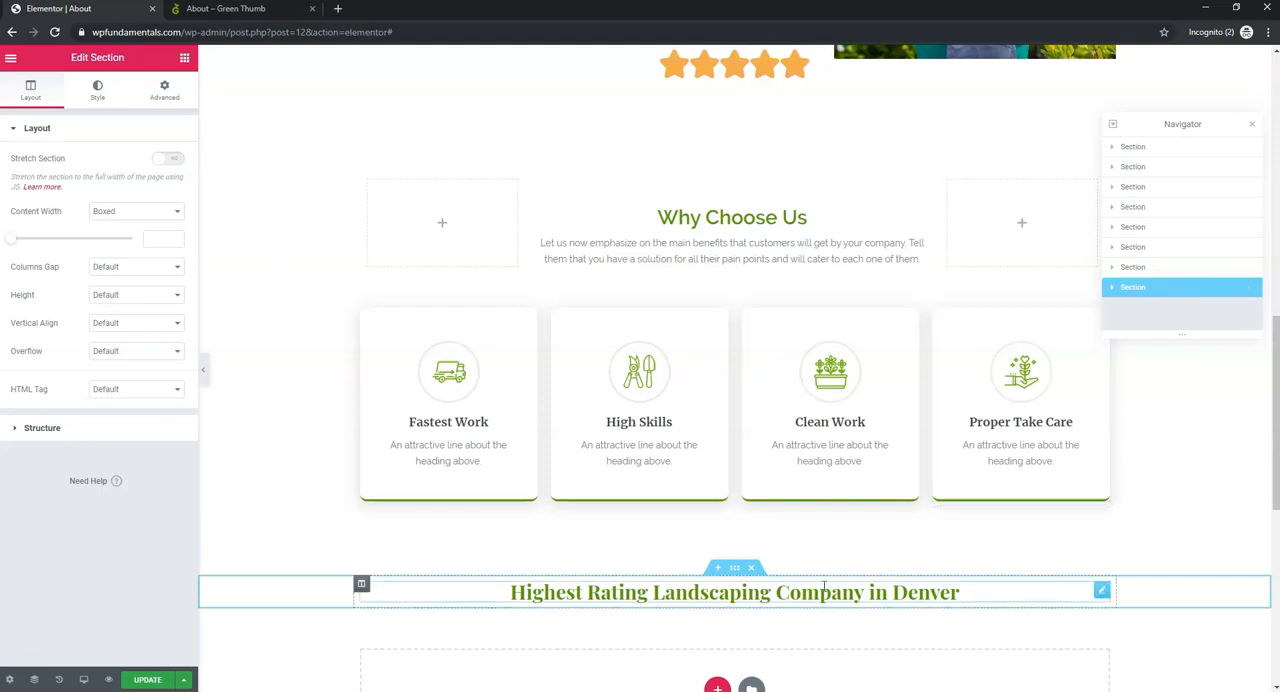
left_click_drag(1185, 291, 1160, 208)
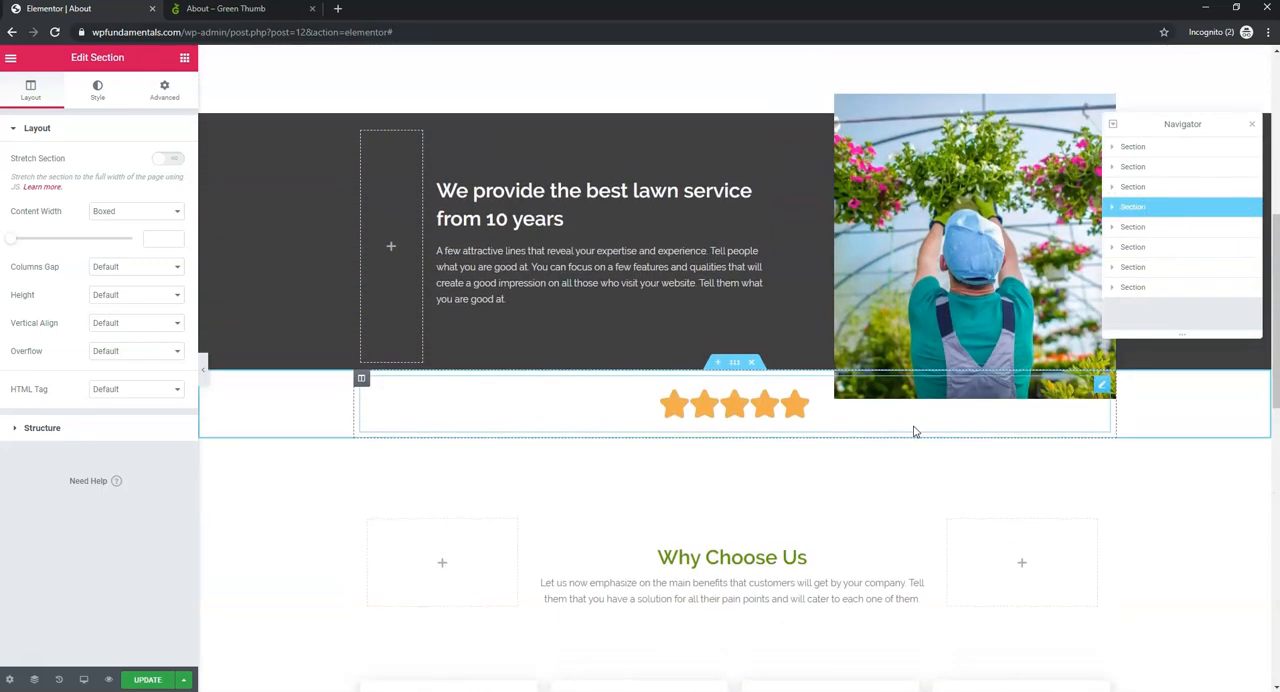
scroll(914, 429, "down", 4)
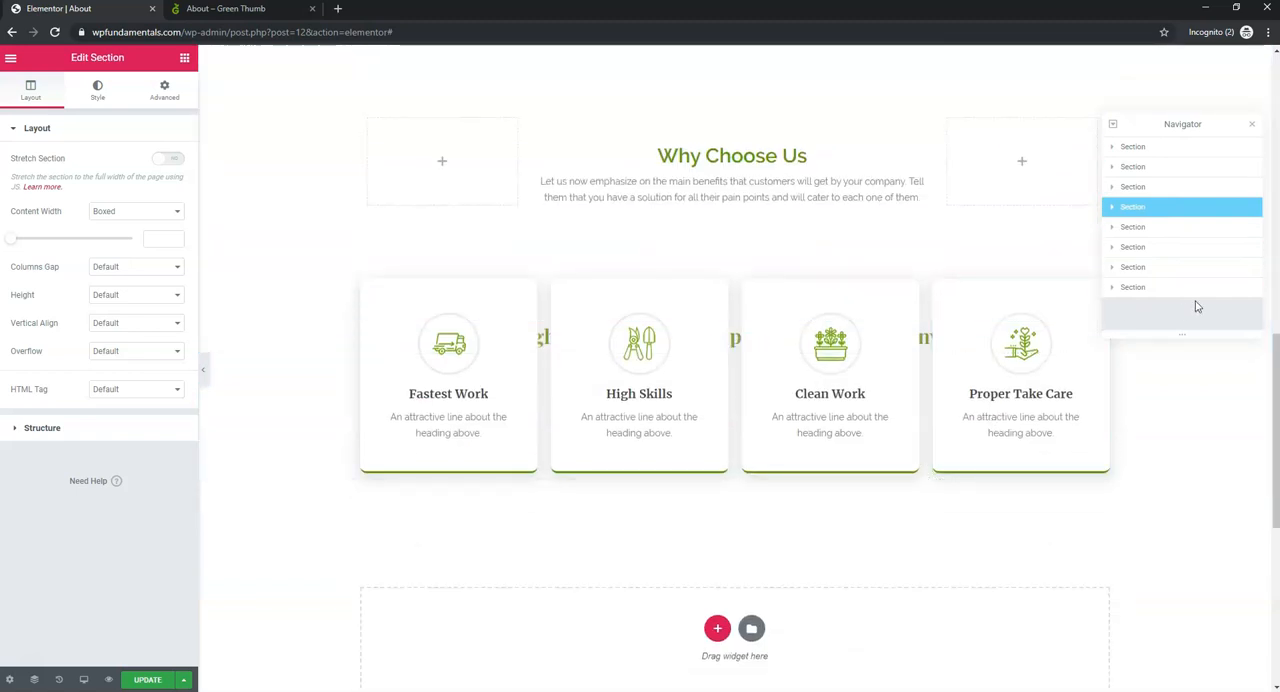
left_click(1169, 248)
mouse_move(1169, 248)
left_mouse_down()
mouse_move(1166, 220)
mouse_move(1154, 266)
mouse_move(1150, 252)
left_mouse_up()
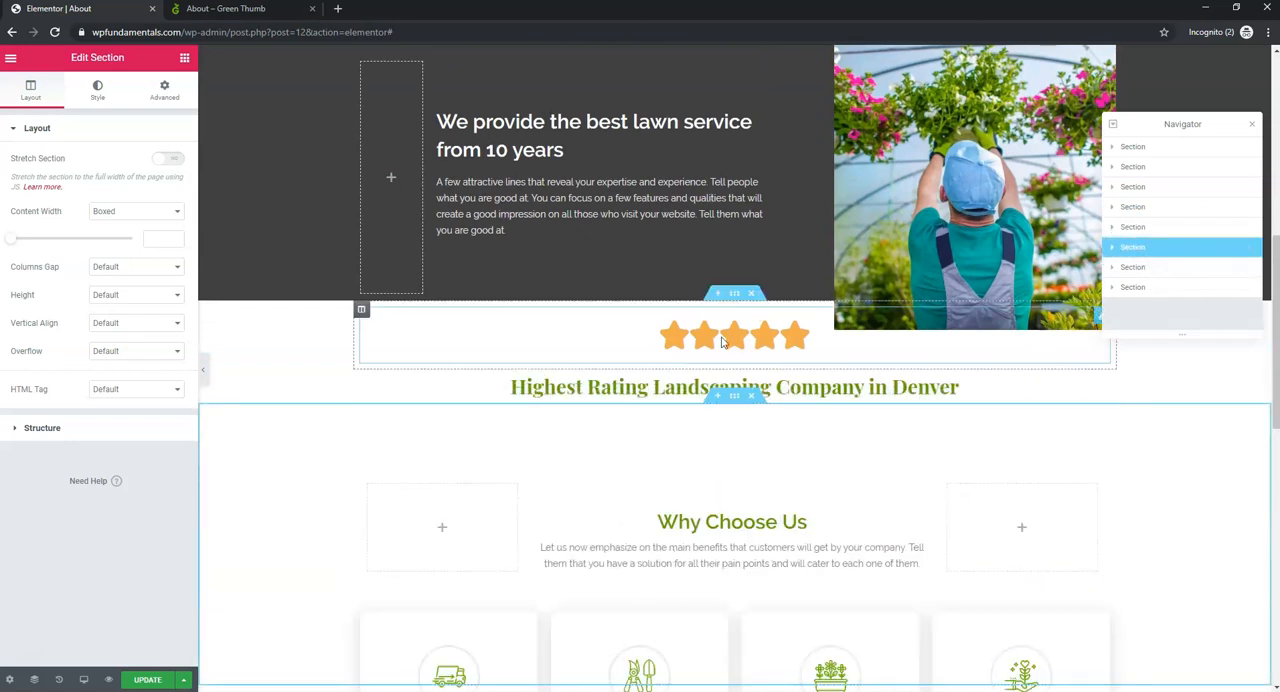
- Move the Why Choose Us section above the star rating and the section with the four boxes to the end
scroll(850, 510, "down", 2)
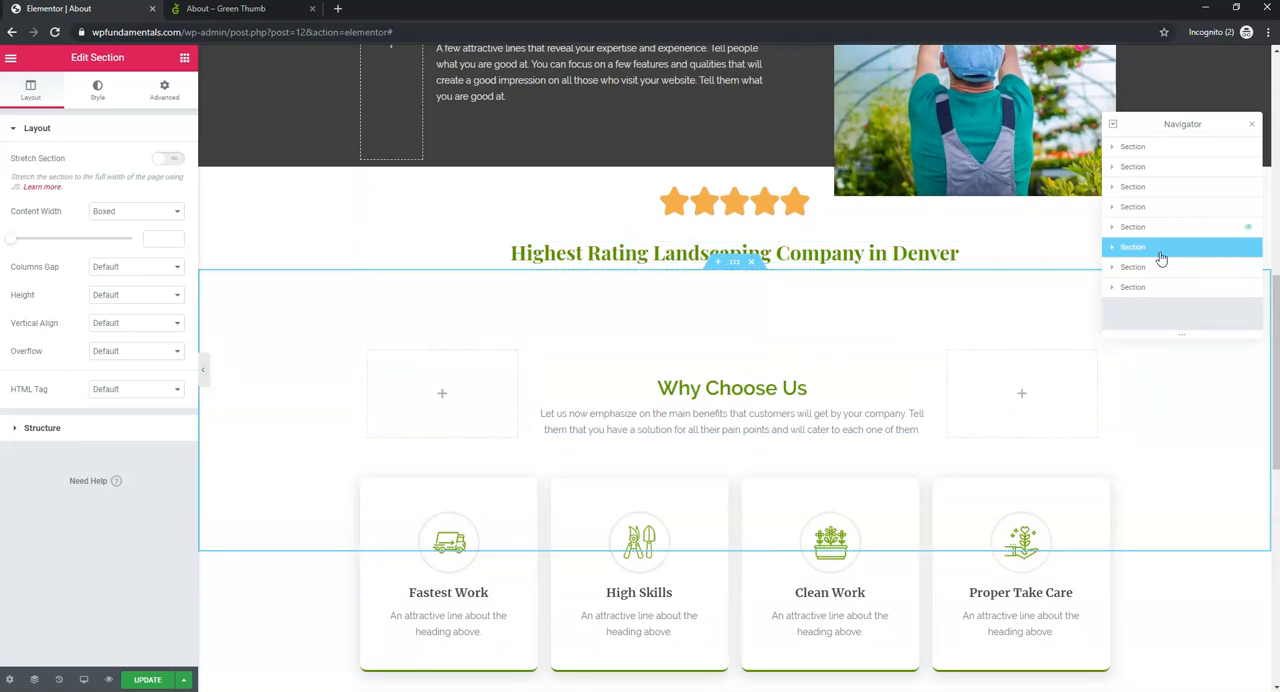
left_click(1147, 227)
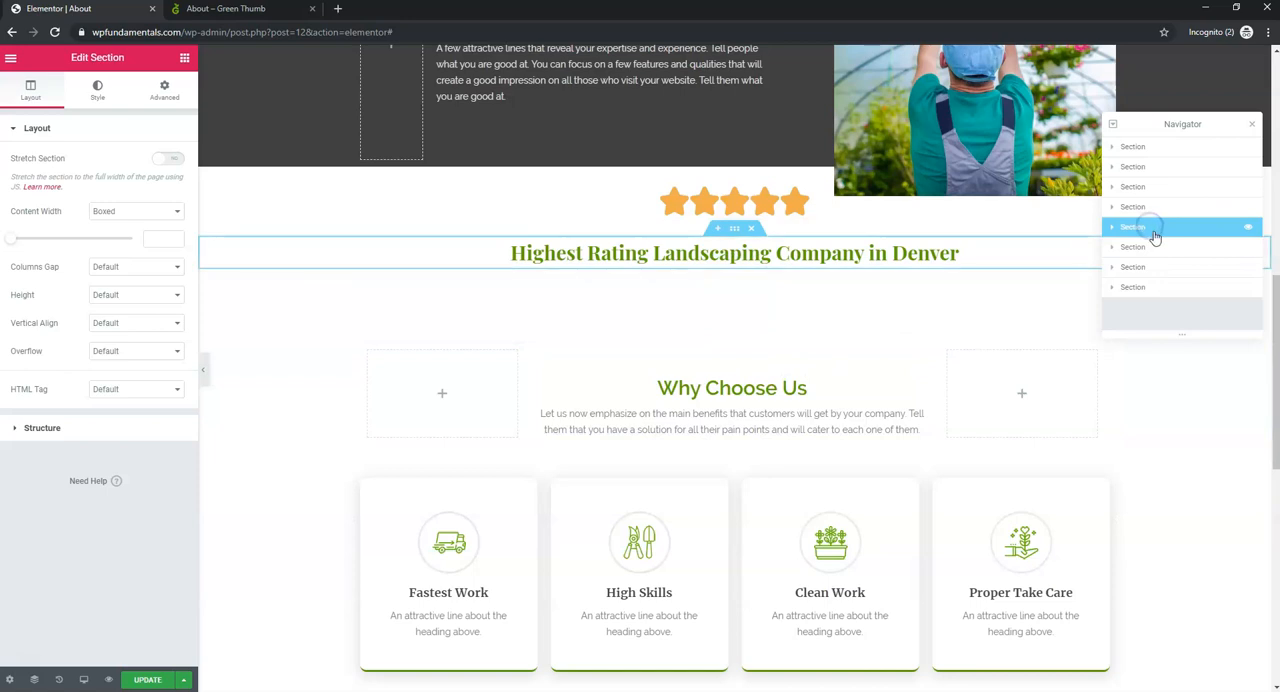
left_click(1158, 247)
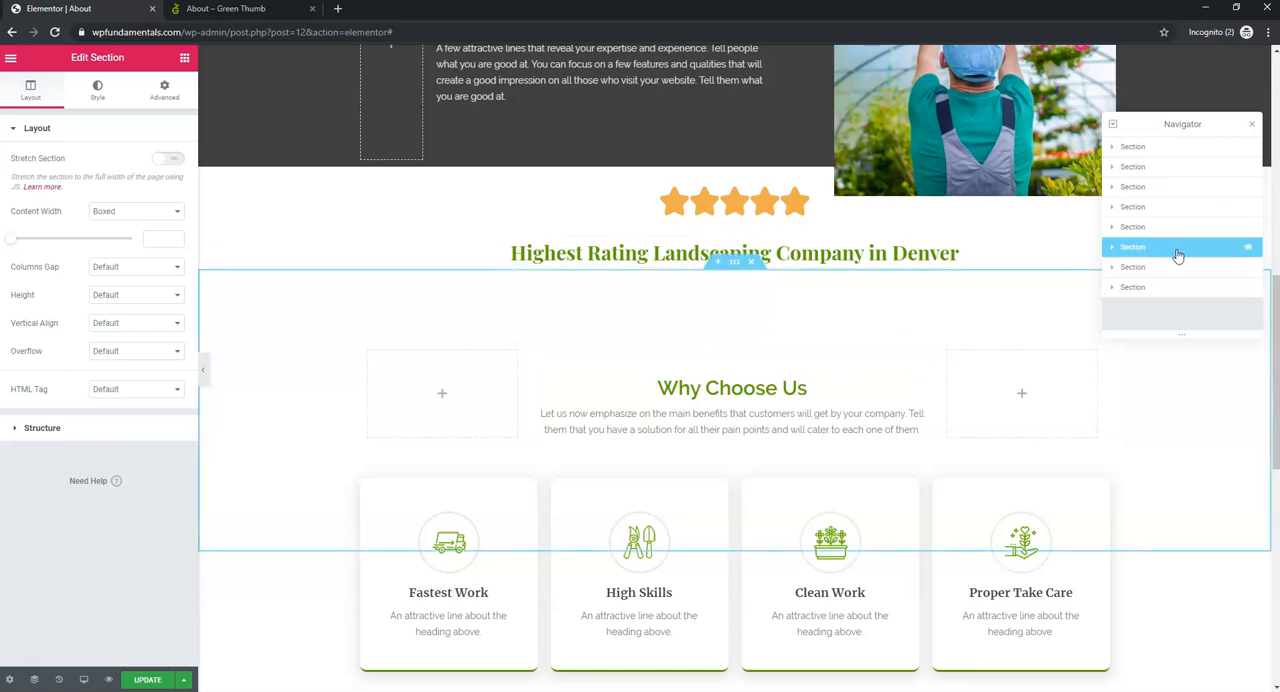
left_click_drag(1178, 255, 1170, 207)
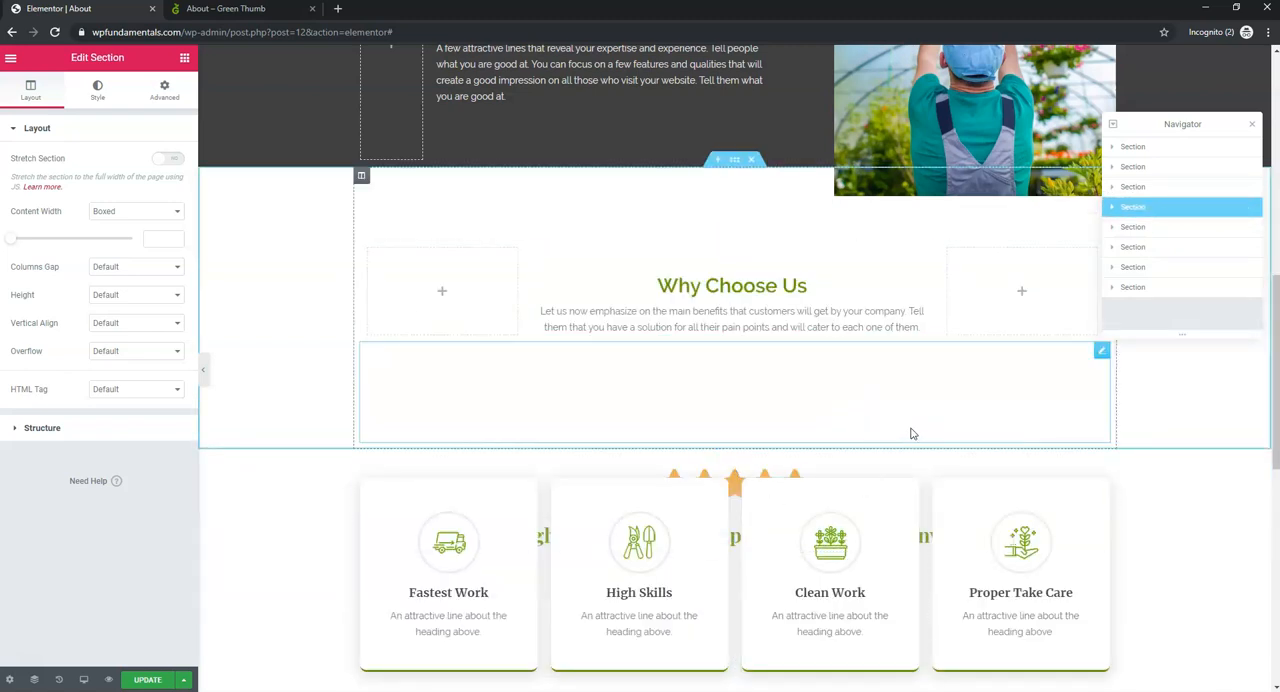
left_click(1152, 268)
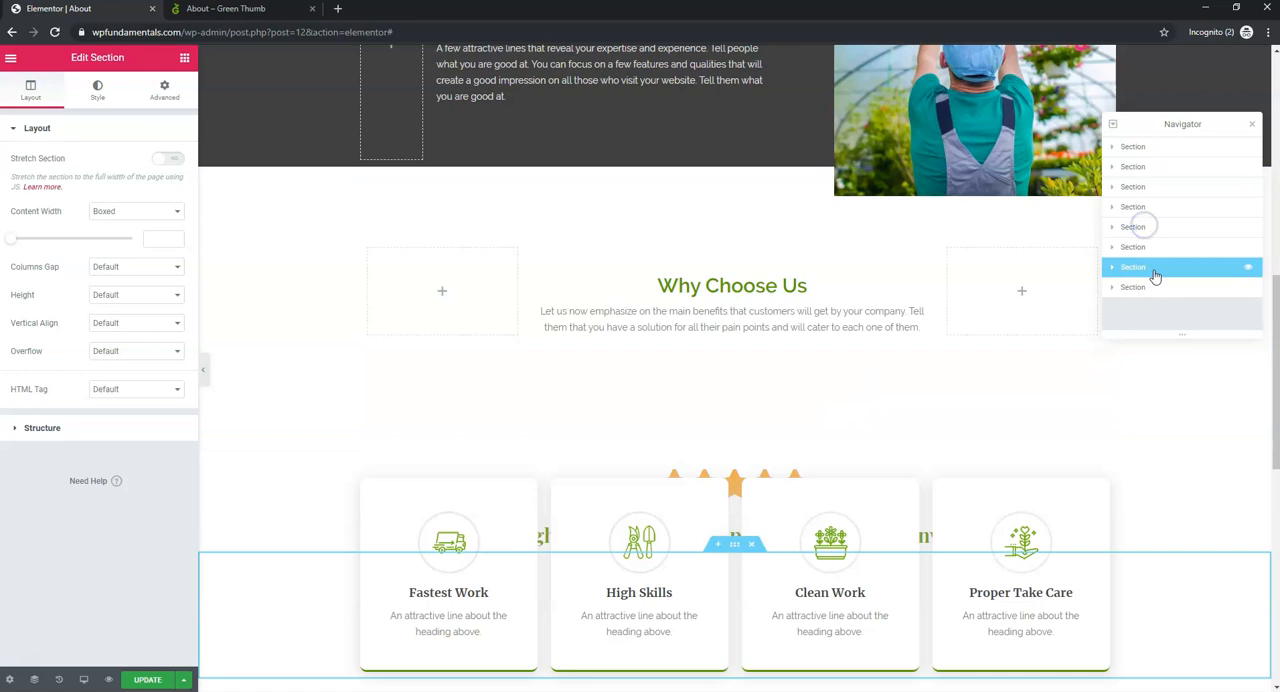
left_click_drag(1166, 268, 1166, 296)
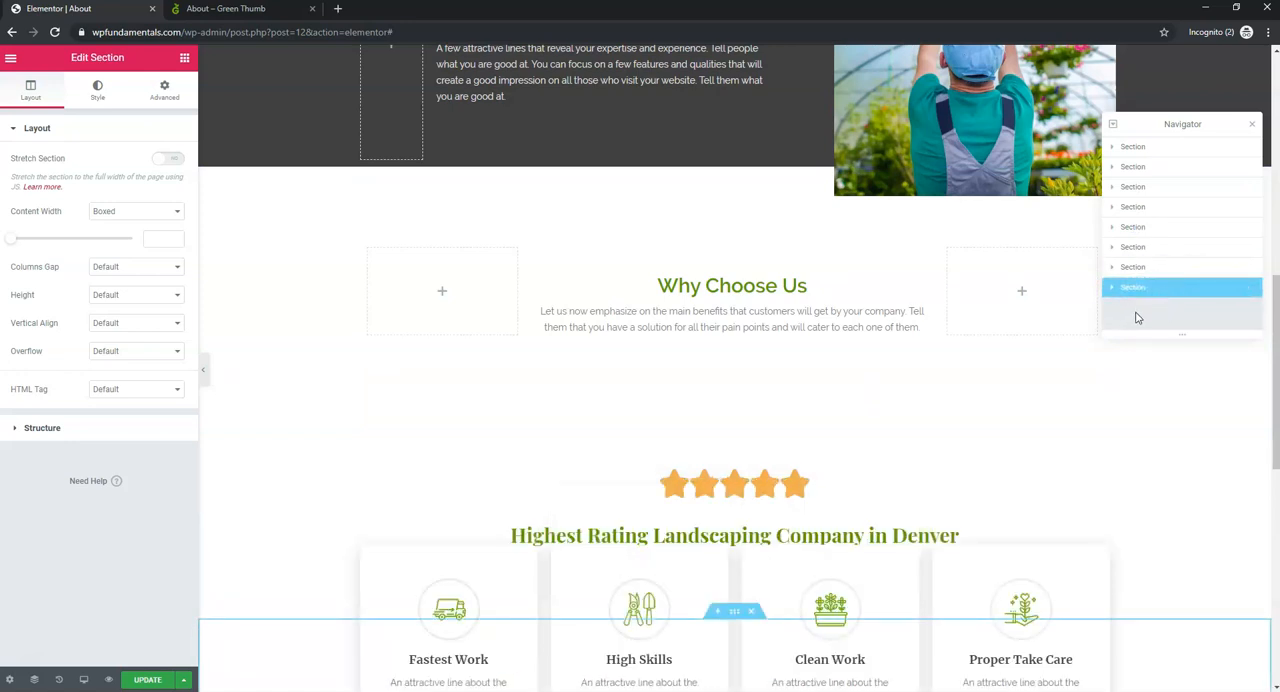
scroll(977, 491, "down", 2)
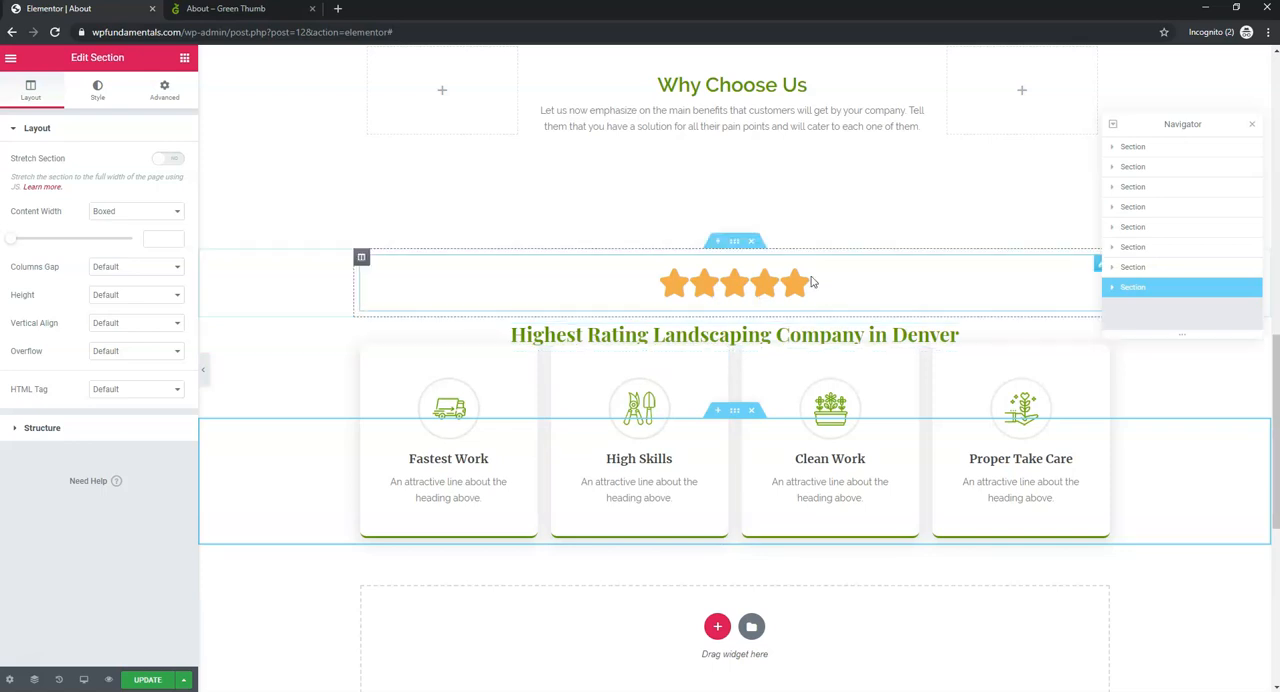
- Unlink the rating heading's padding values and set them to 10 top, 0 right, 80 bottom and 0 left
left_click(991, 333)
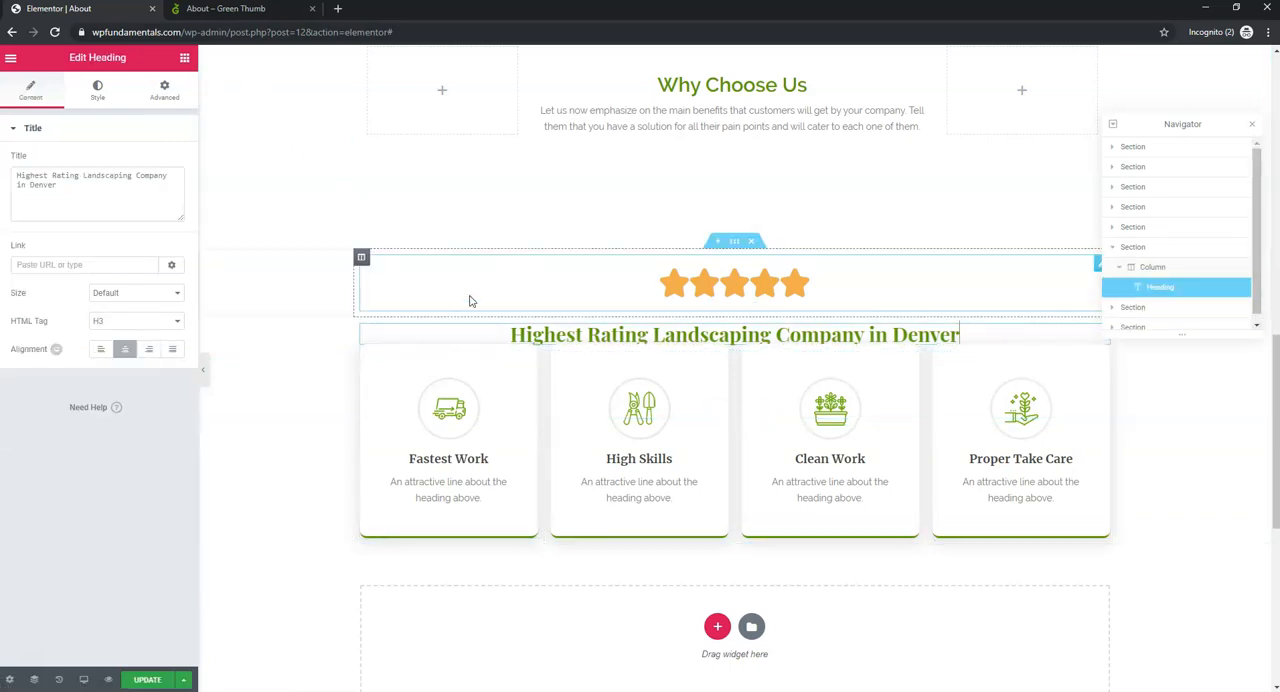
left_click(176, 93)
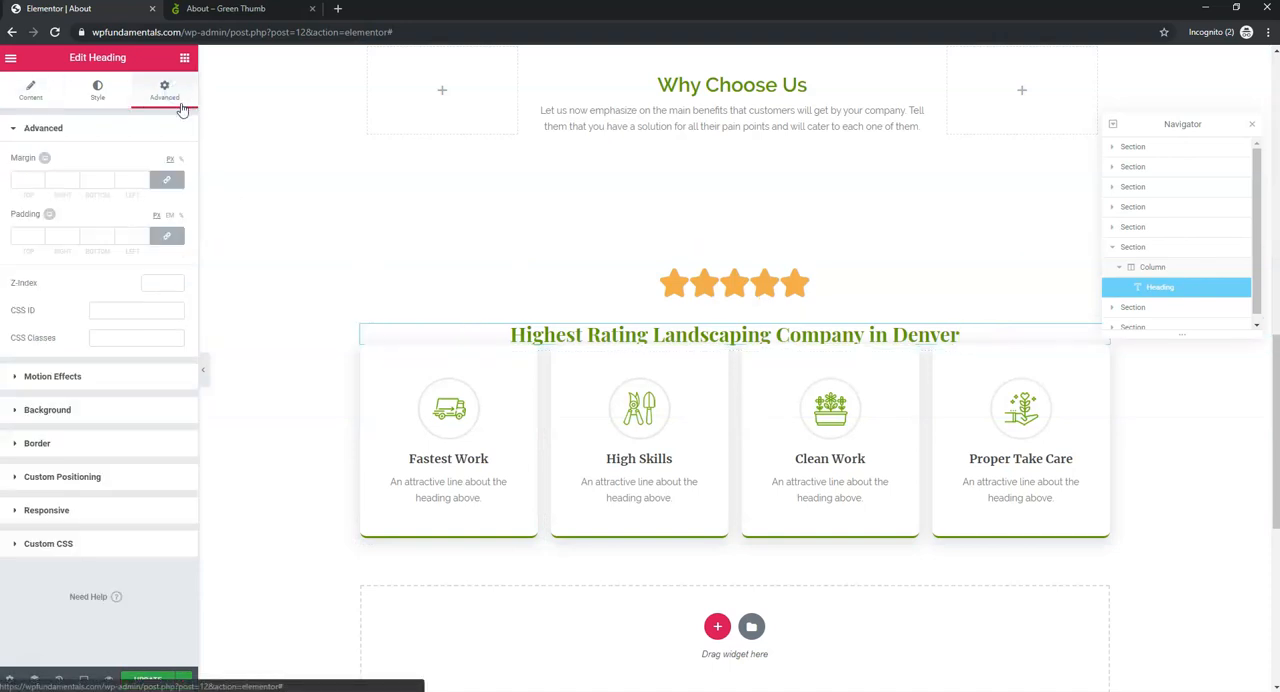
left_click(88, 238)
type("80")
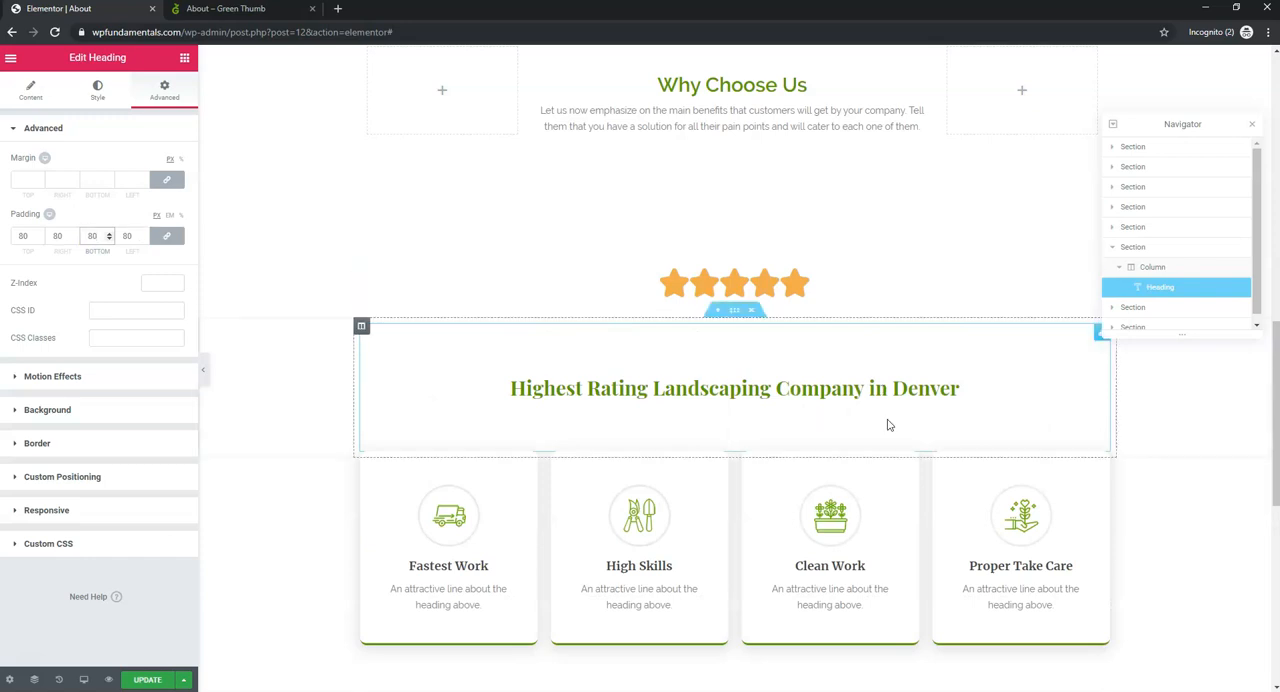
left_click(167, 237)
left_click_drag(32, 238, 16, 239)
type("10")
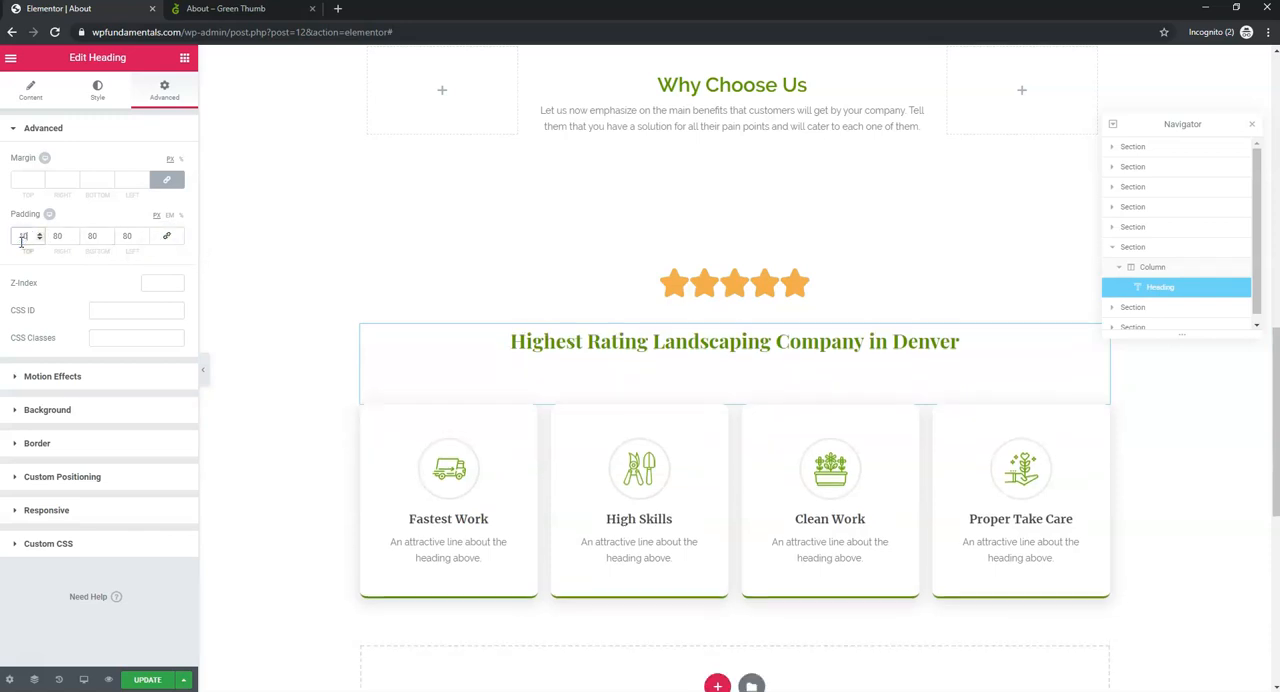
left_click_drag(62, 238, 48, 239)
type("0")
left_click_drag(134, 237, 120, 237)
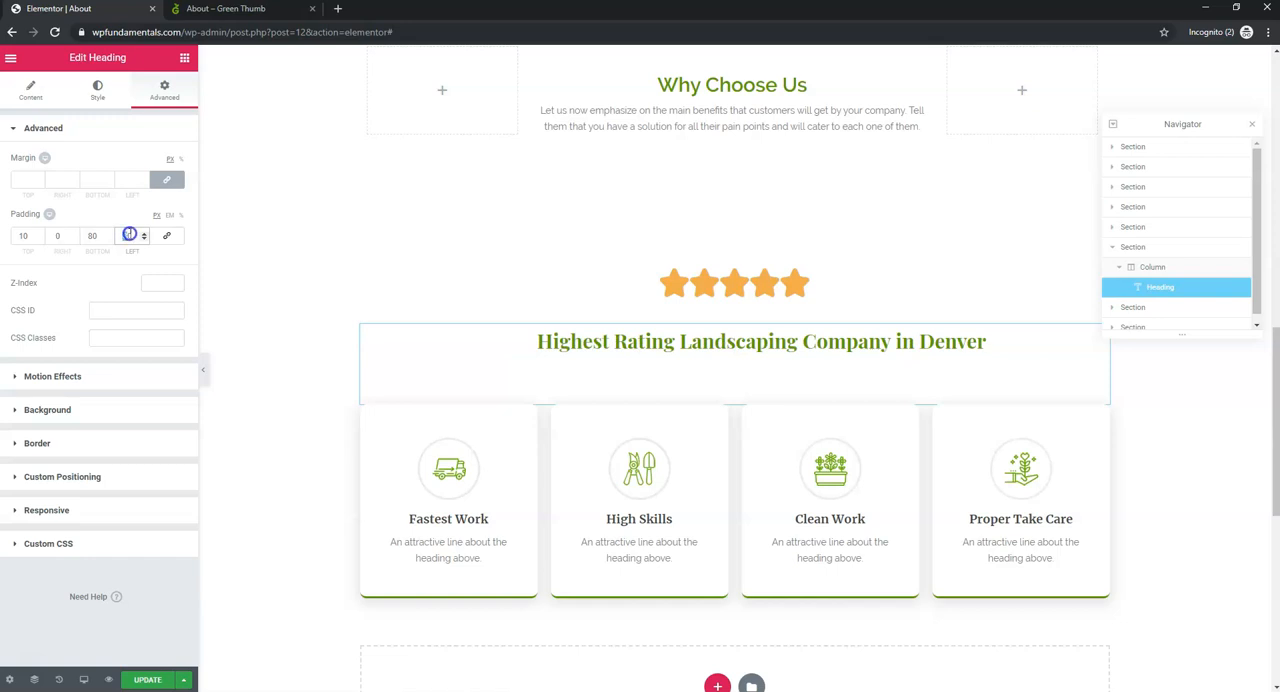
type("0")
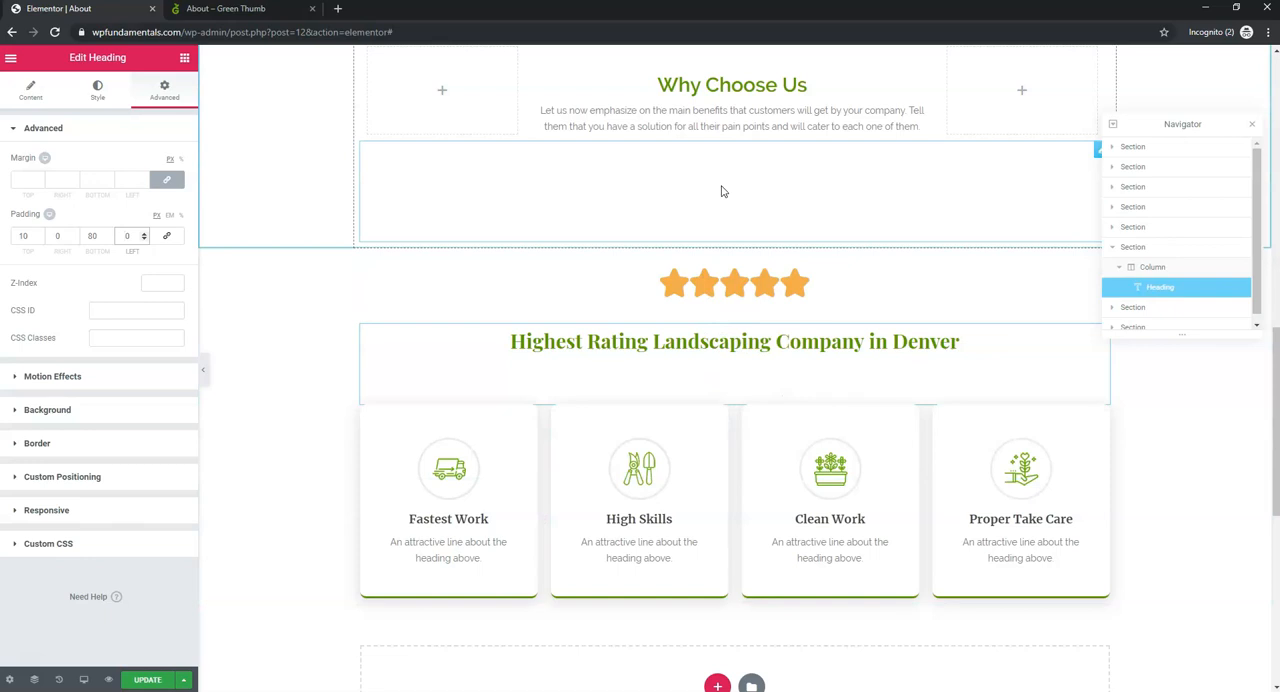
- Set the spacer below the Why Choose Us text to 100
left_click(722, 190)
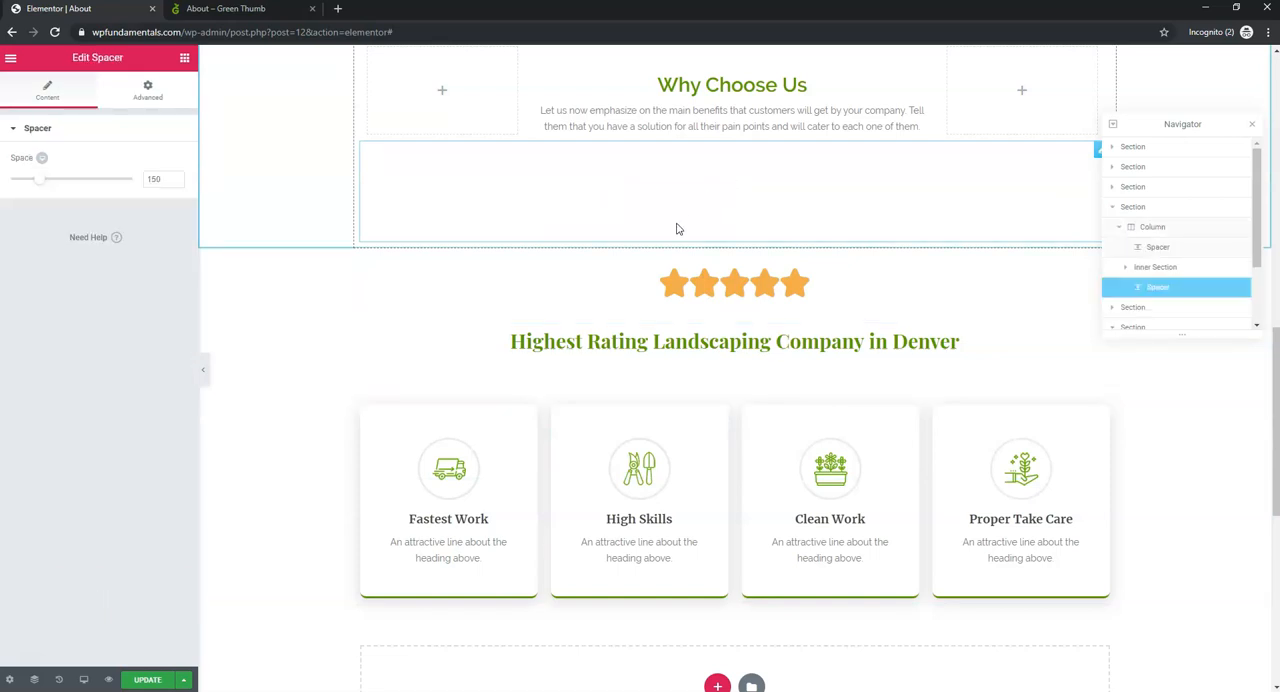
scroll(676, 229, "up", 2)
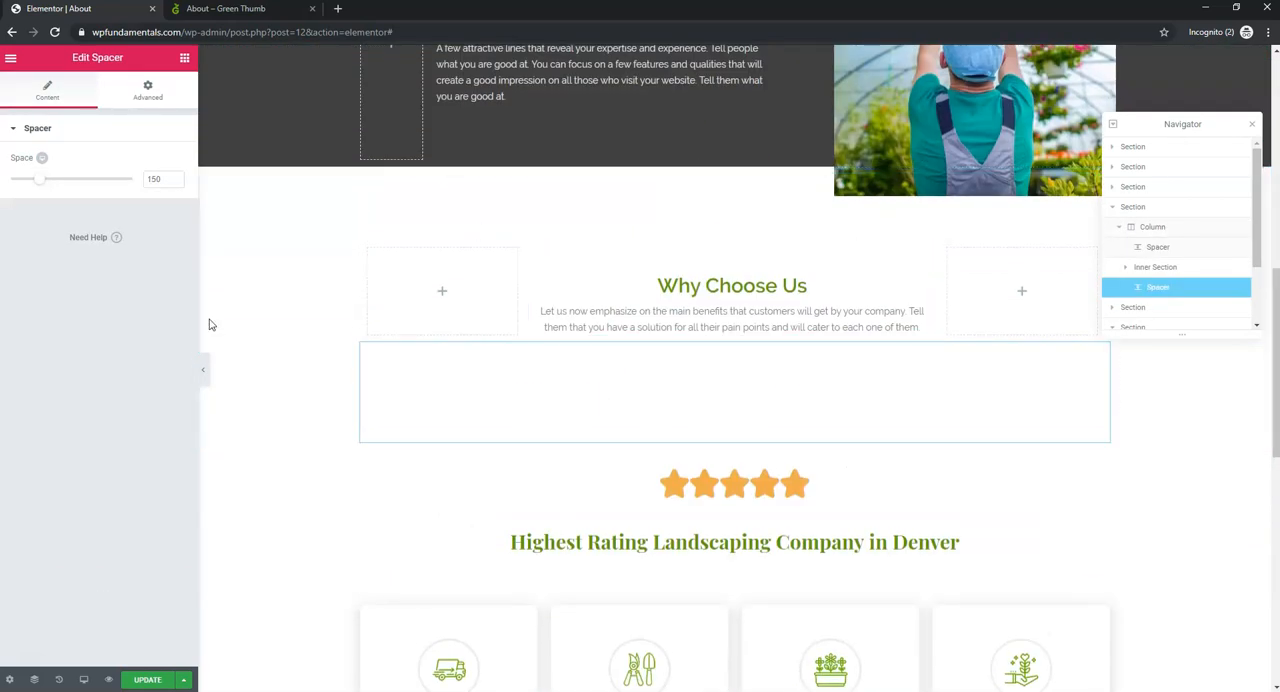
double_click(155, 179)
type("100")
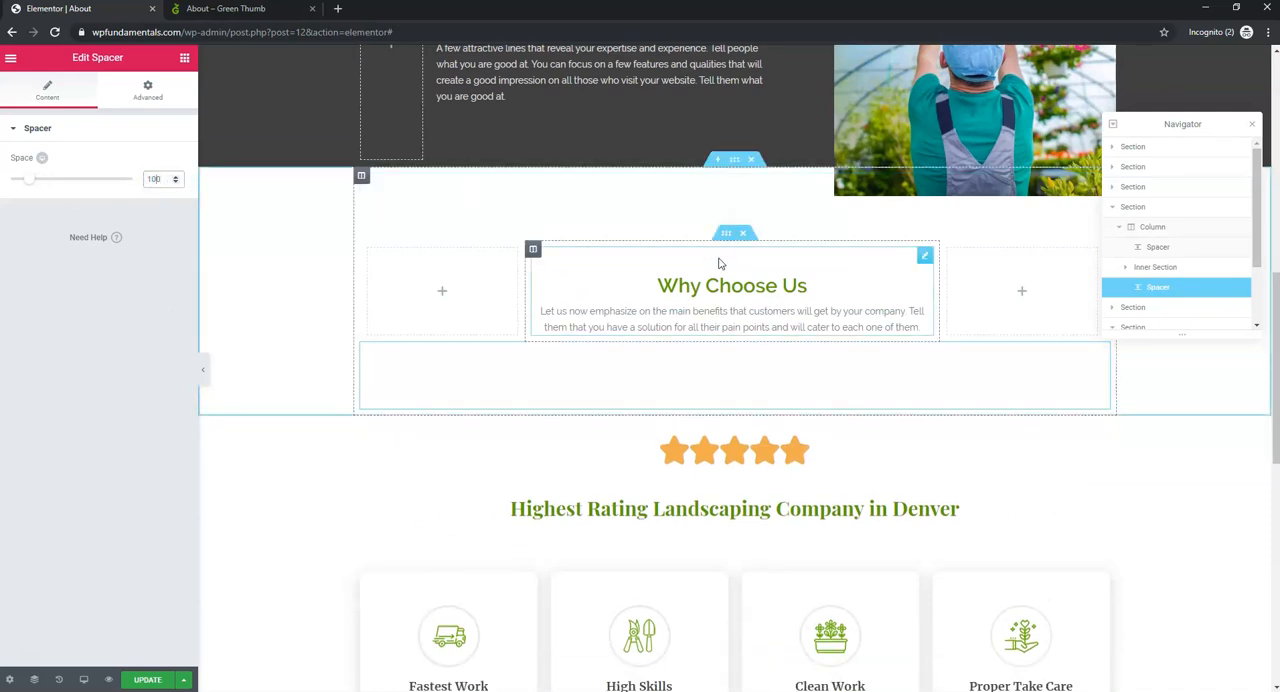
- Check the spacer above Why Choose Us and set the spacer below the text to the same value, 80
left_click(674, 190)
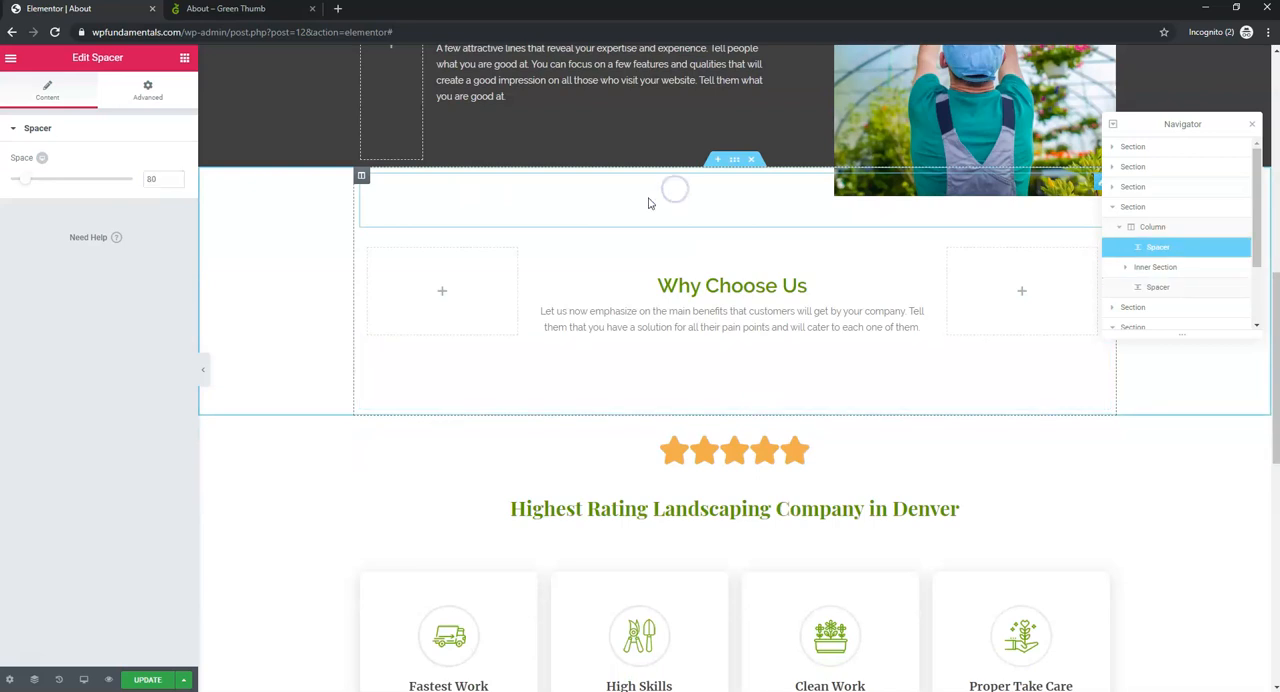
left_click(665, 384)
left_click_drag(160, 181, 136, 183)
type("80")
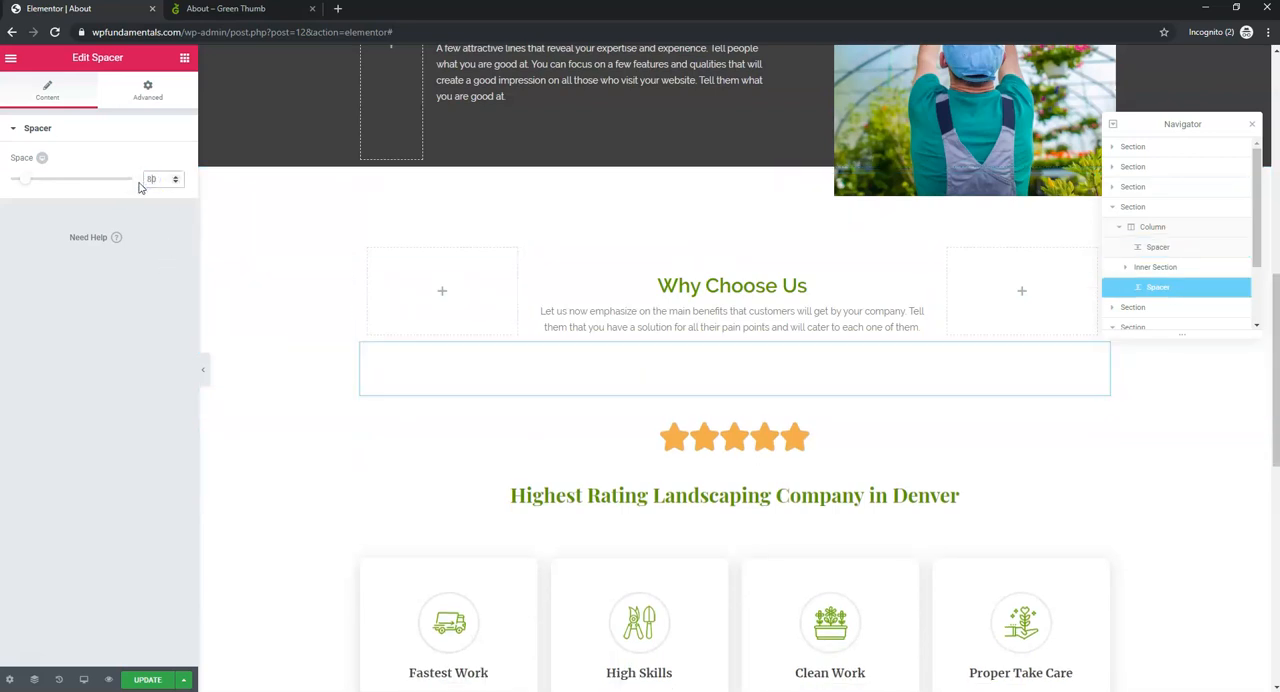
left_click(692, 210)
left_click(683, 378)
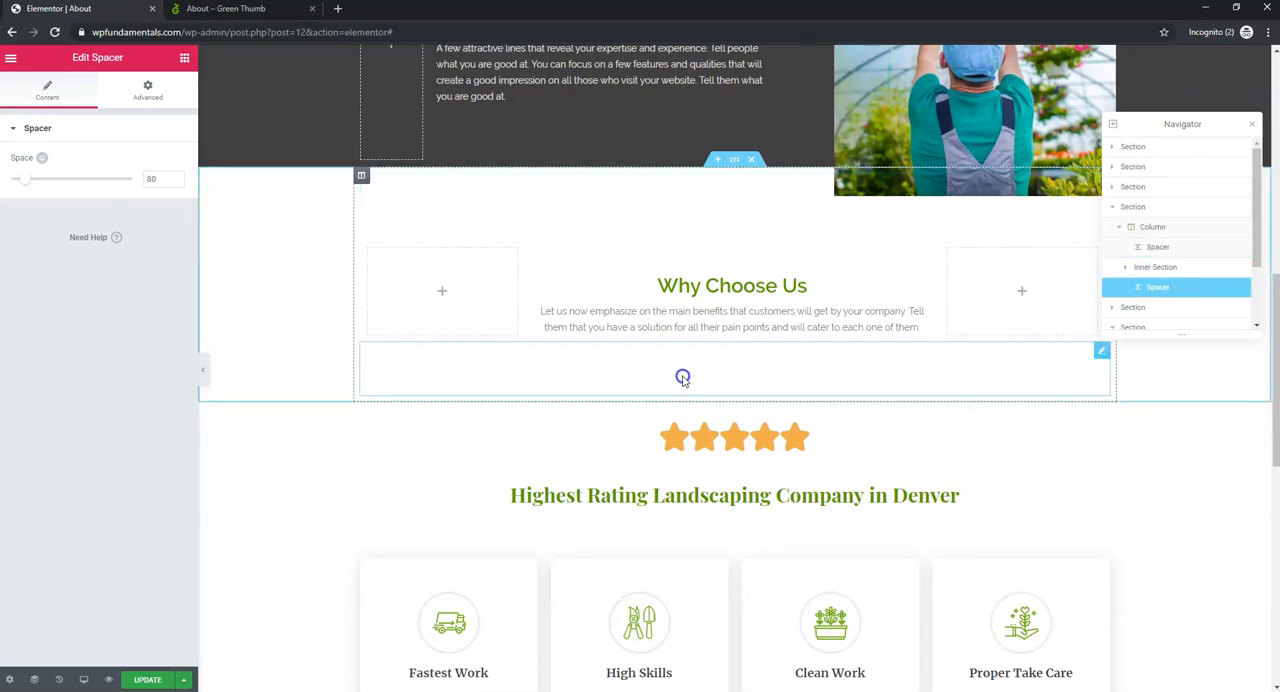
- Check the spacing around the rating heading and the four boxes, and save the About page
left_click(713, 536)
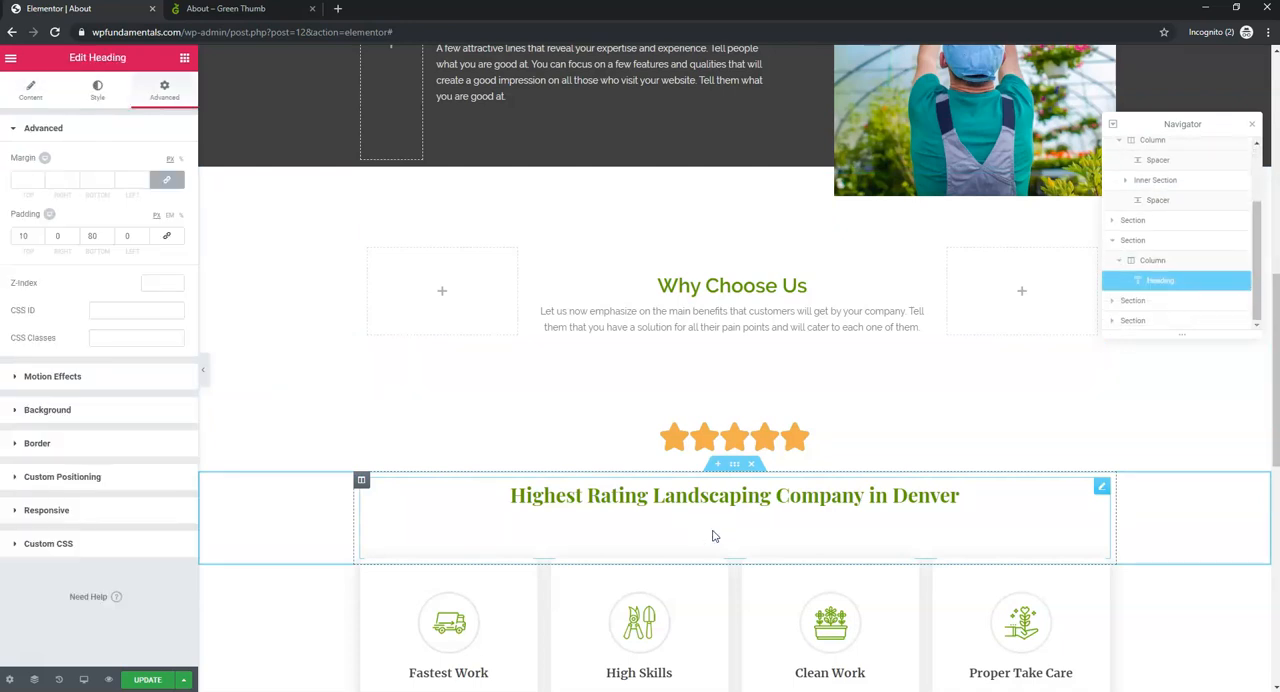
scroll(758, 537, "down", 3)
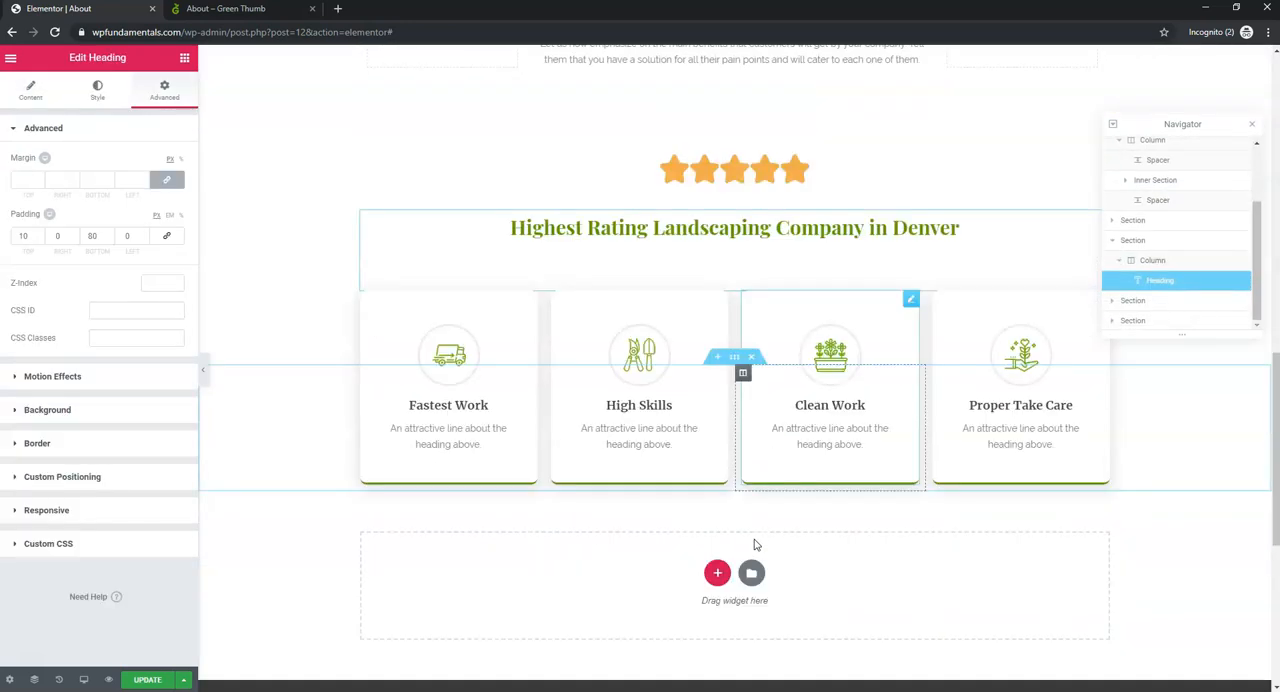
left_click(148, 679)
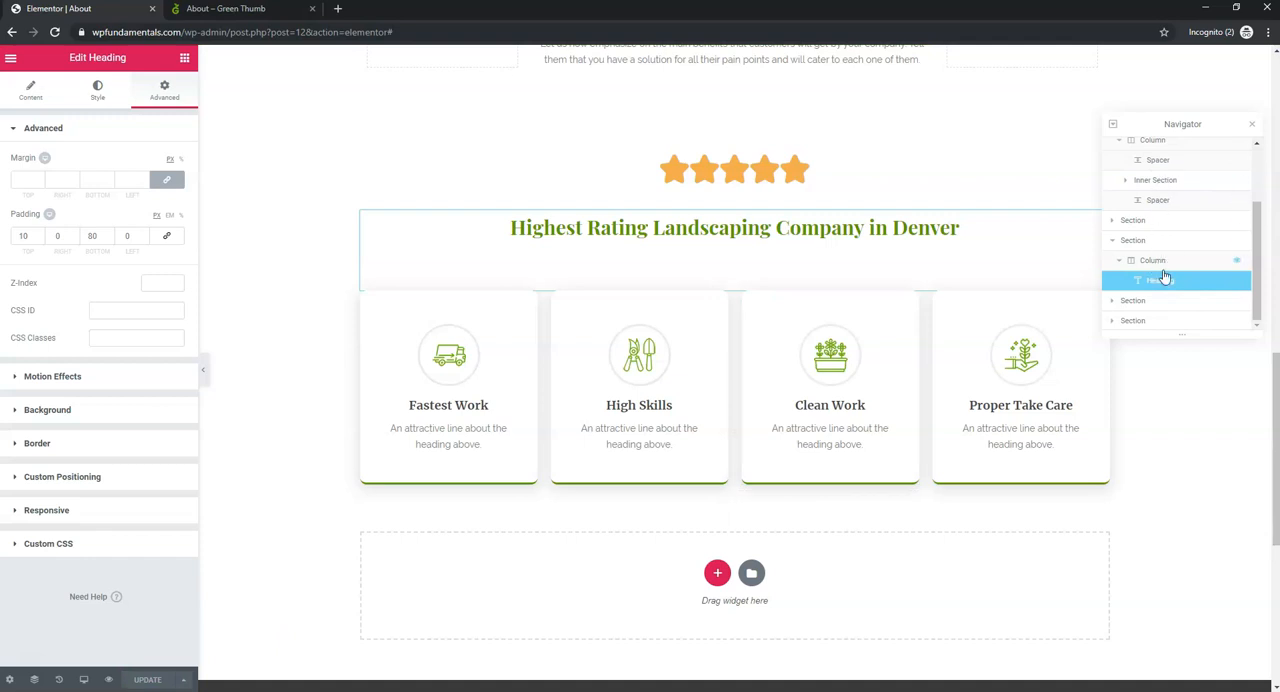
scroll(1186, 292, "up", 2)
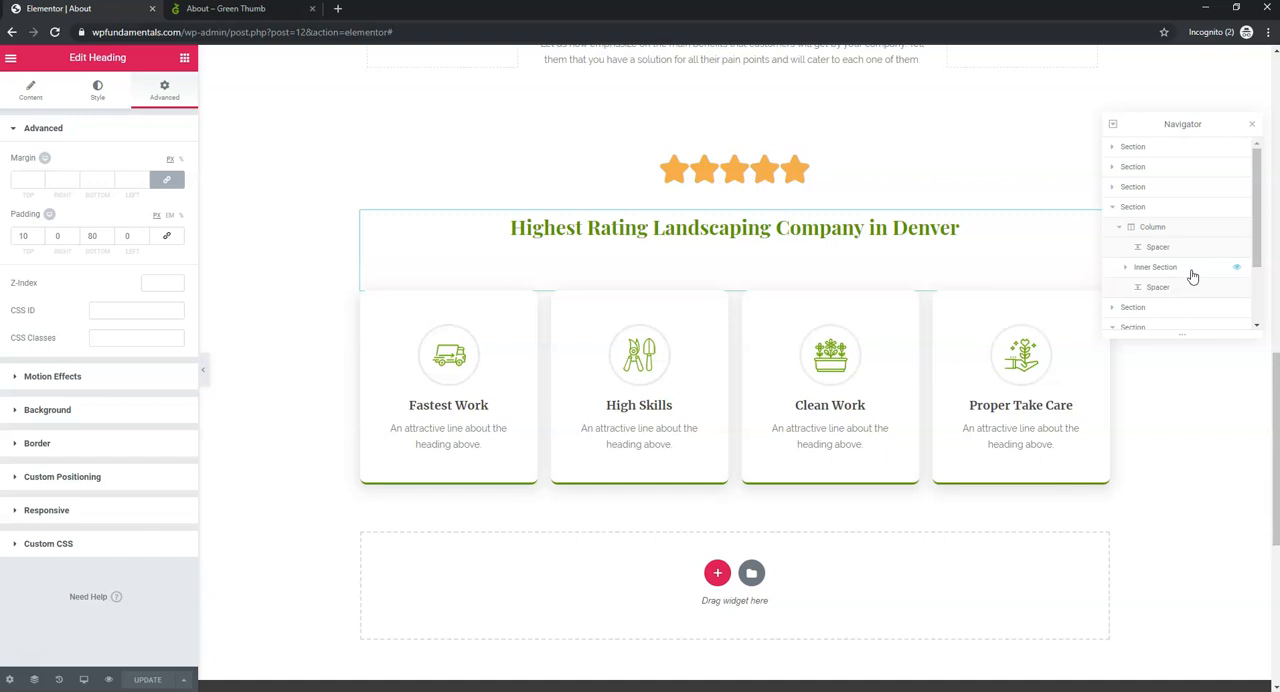
- Search for "services" with the Finder and open the Services page for editing
left_click(12, 60)
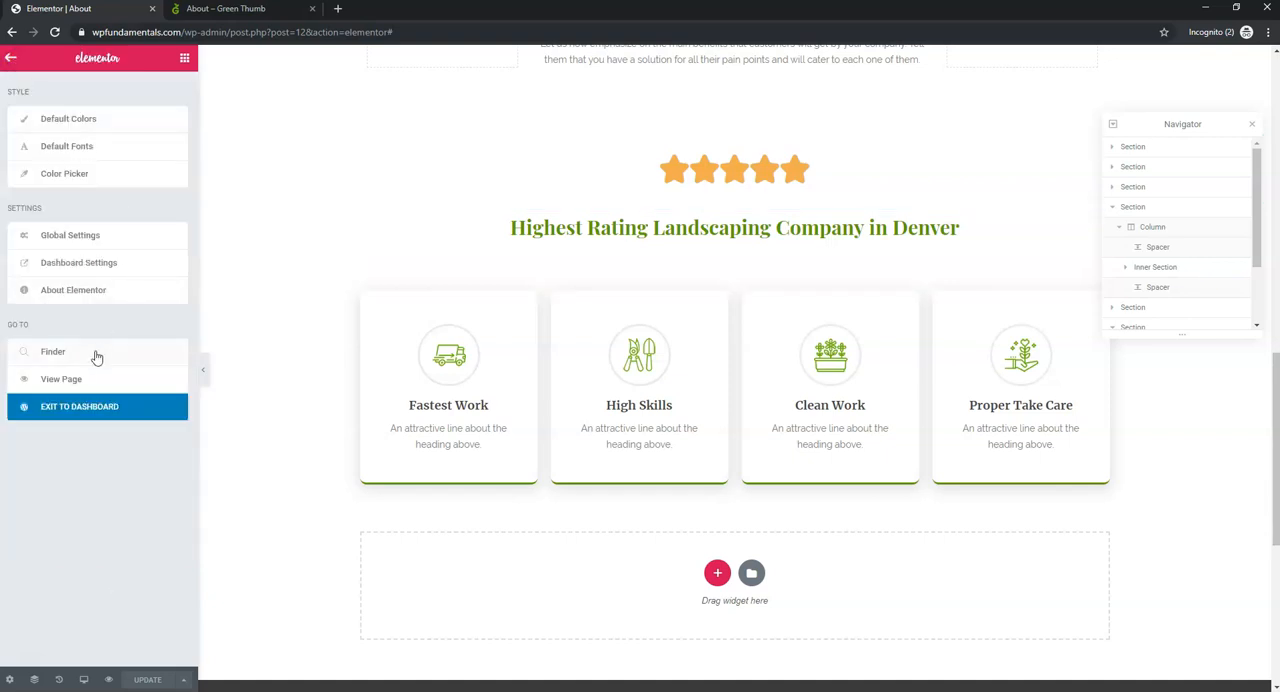
left_click(60, 352)
type("services")
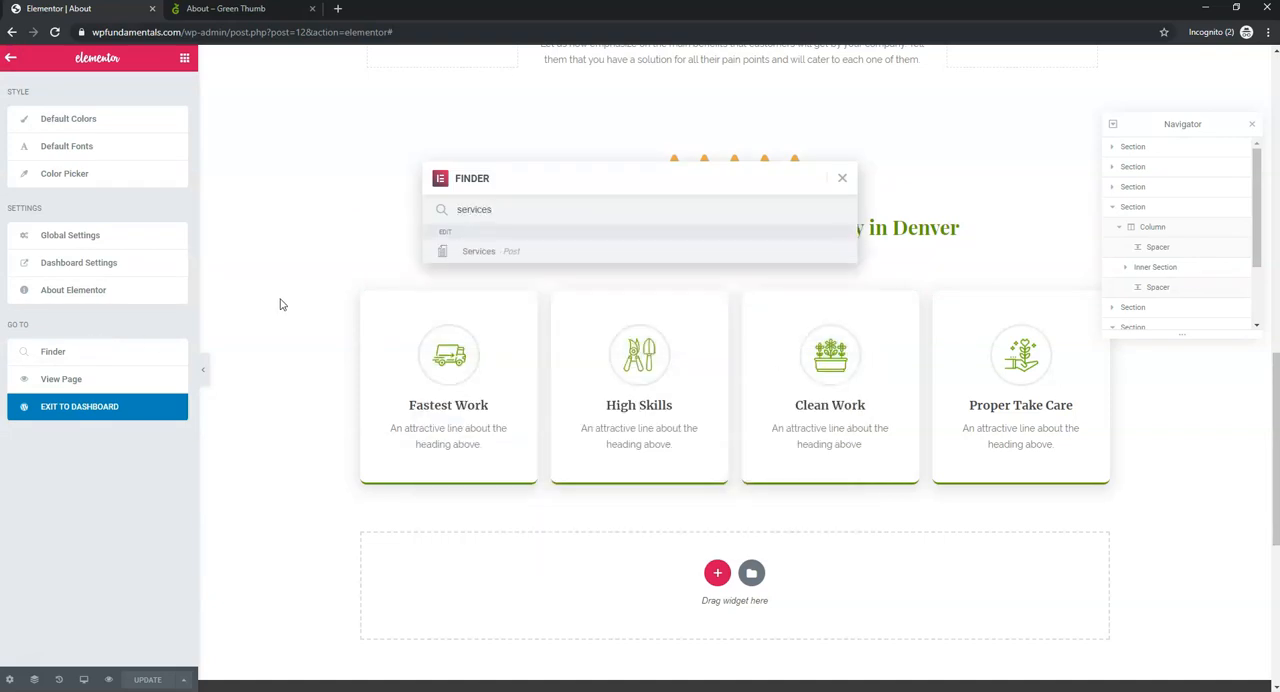
left_click(562, 256)
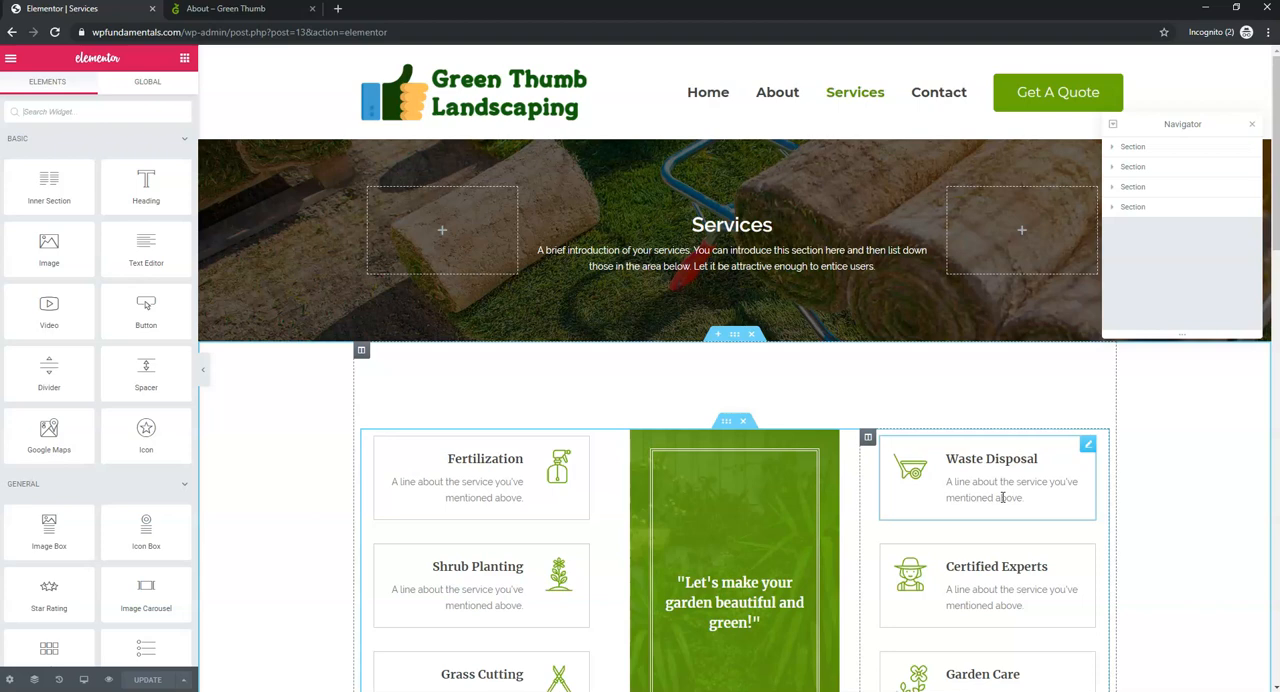
- Review the Services page's layout, including the service boxes, the counters and the client testimonials
scroll(1002, 497, "down", 4)
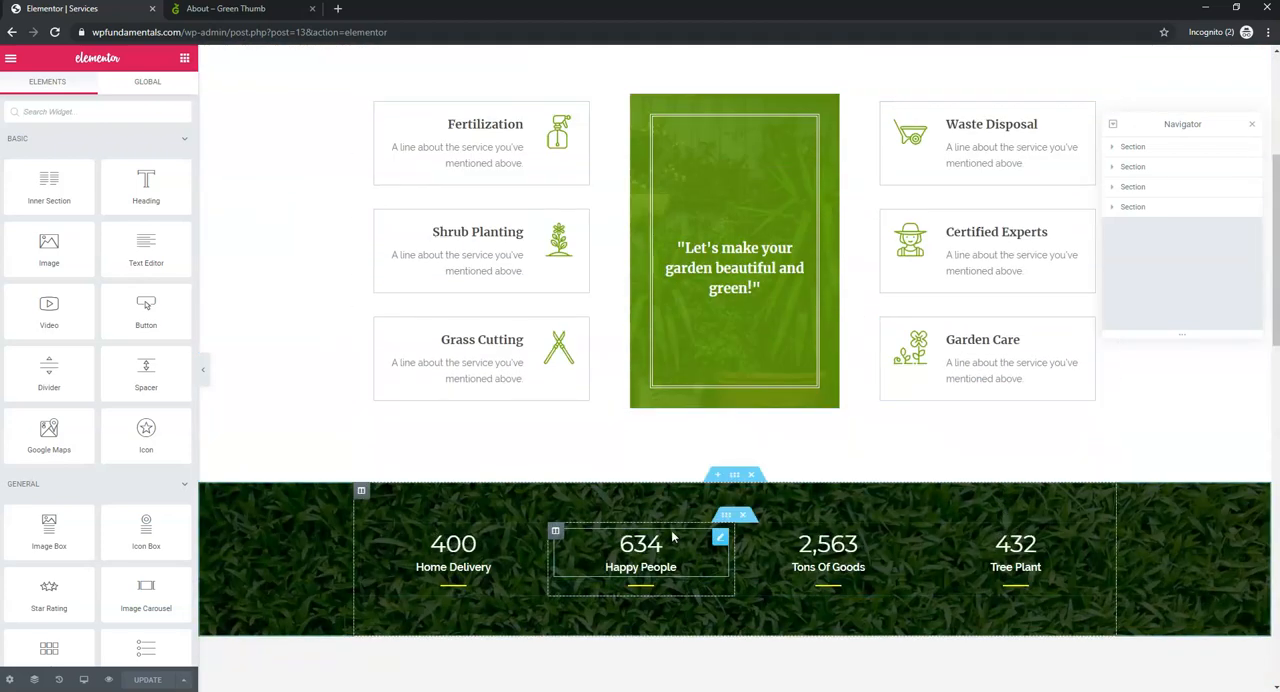
scroll(823, 386, "down", 3)
scroll(789, 489, "down", 3)
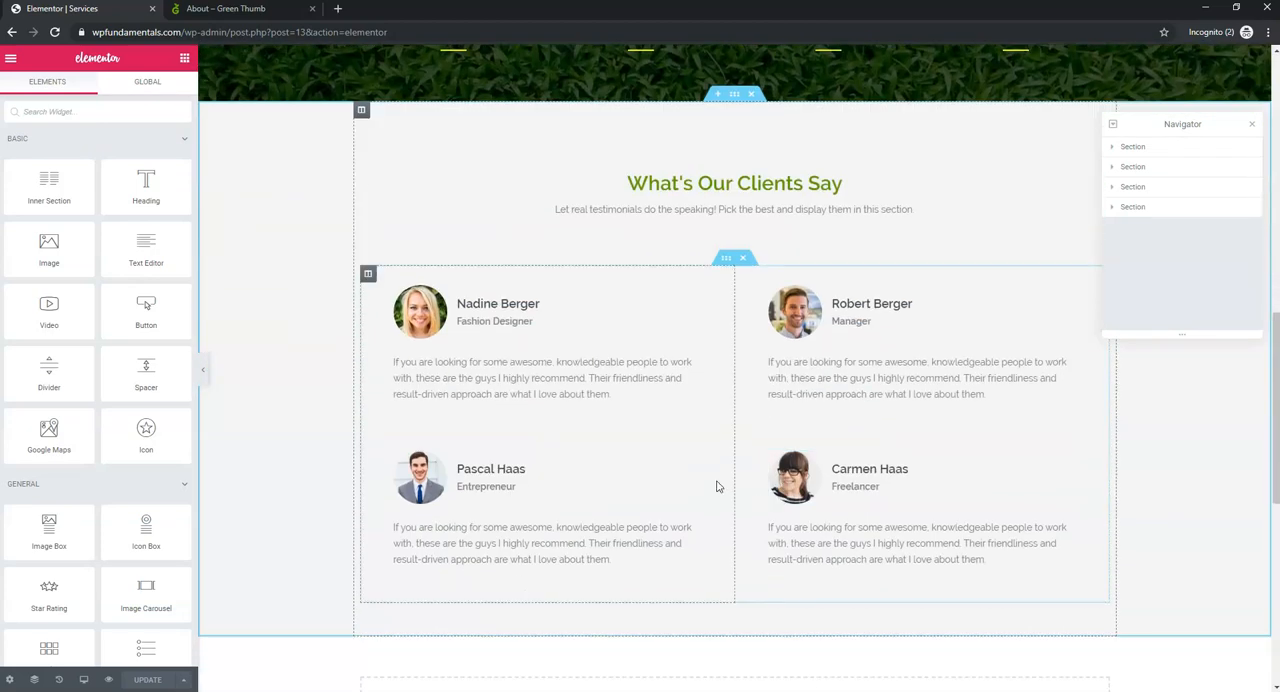
scroll(834, 480, "down", 4)
scroll(847, 464, "up", 7)
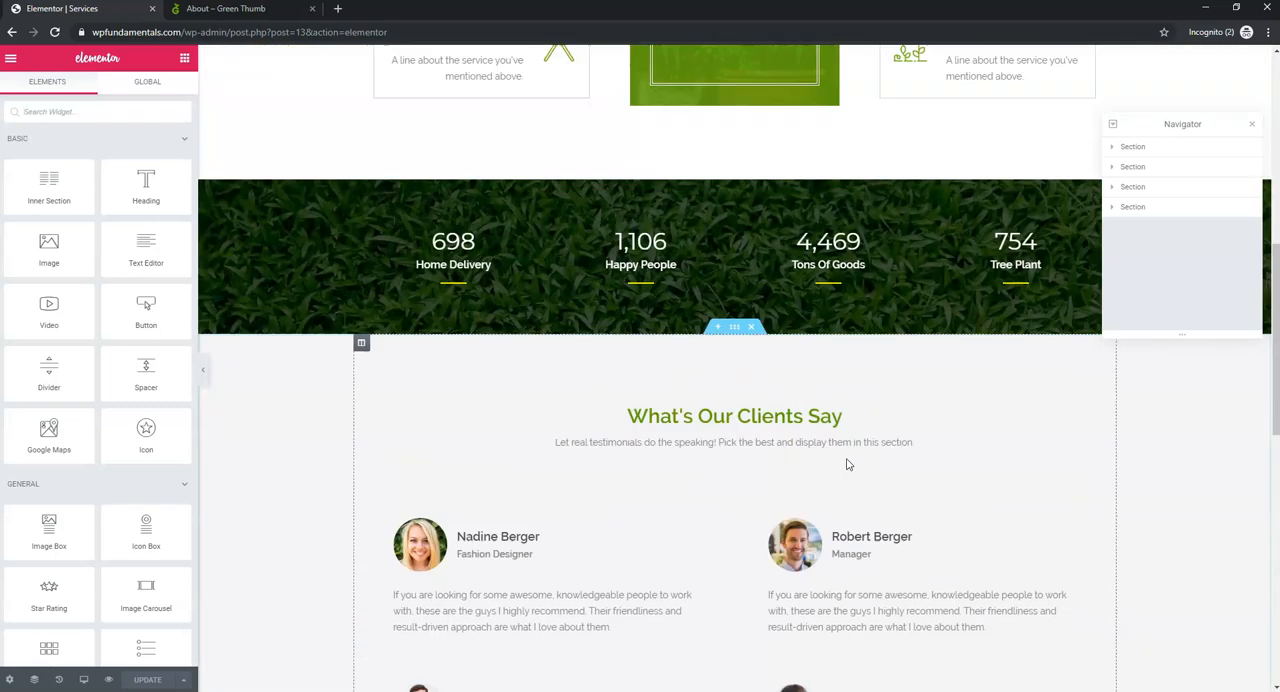
scroll(847, 464, "up", 8)
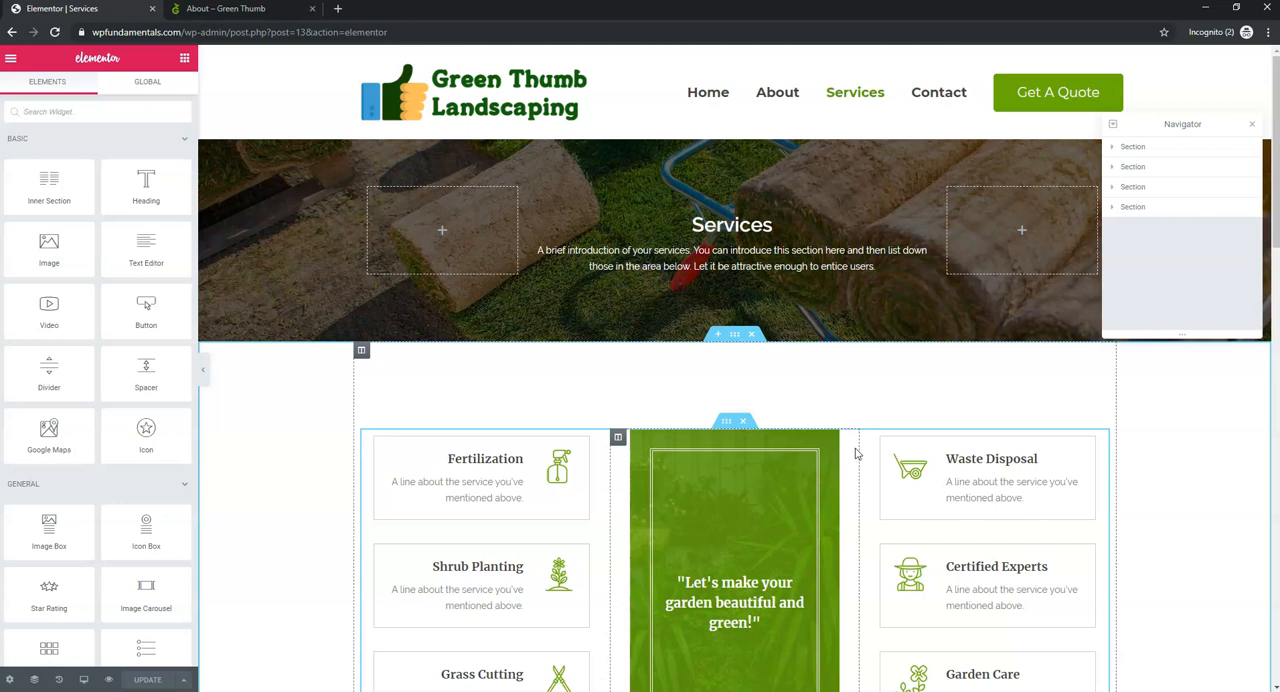
- Close the Navigator and add a Basic Gallery widget to the empty area below the client testimonials
left_click(1251, 124)
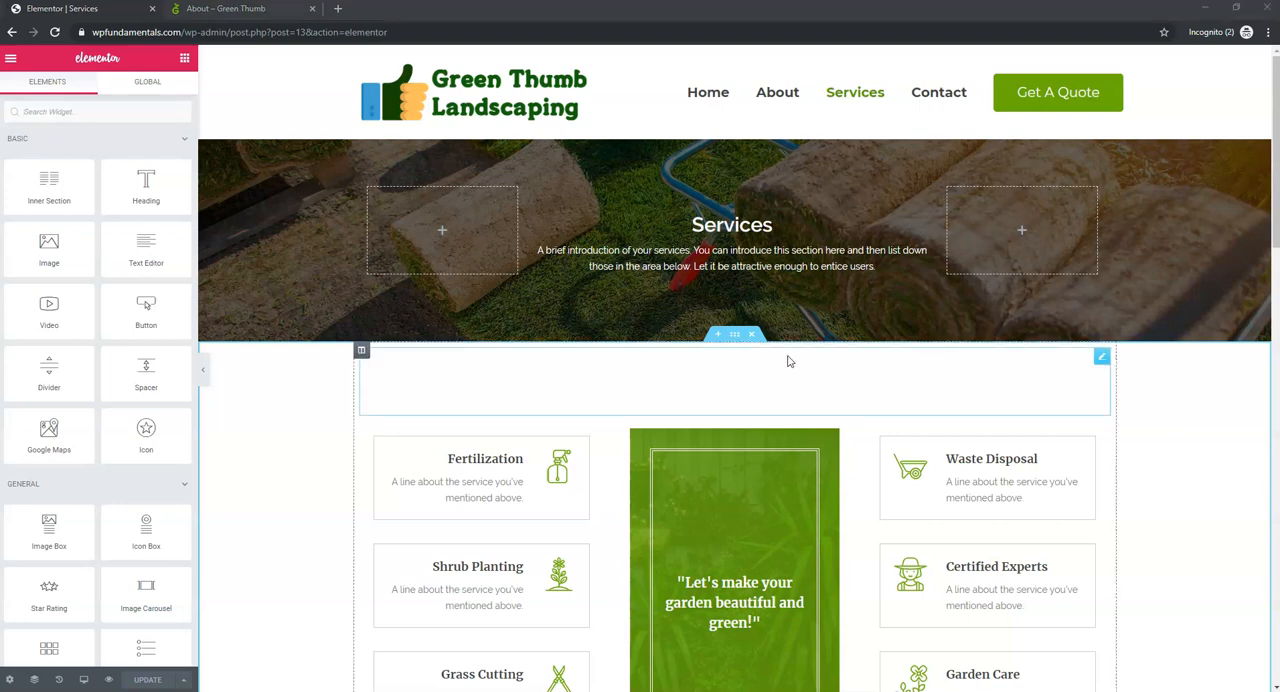
scroll(787, 361, "down", 5)
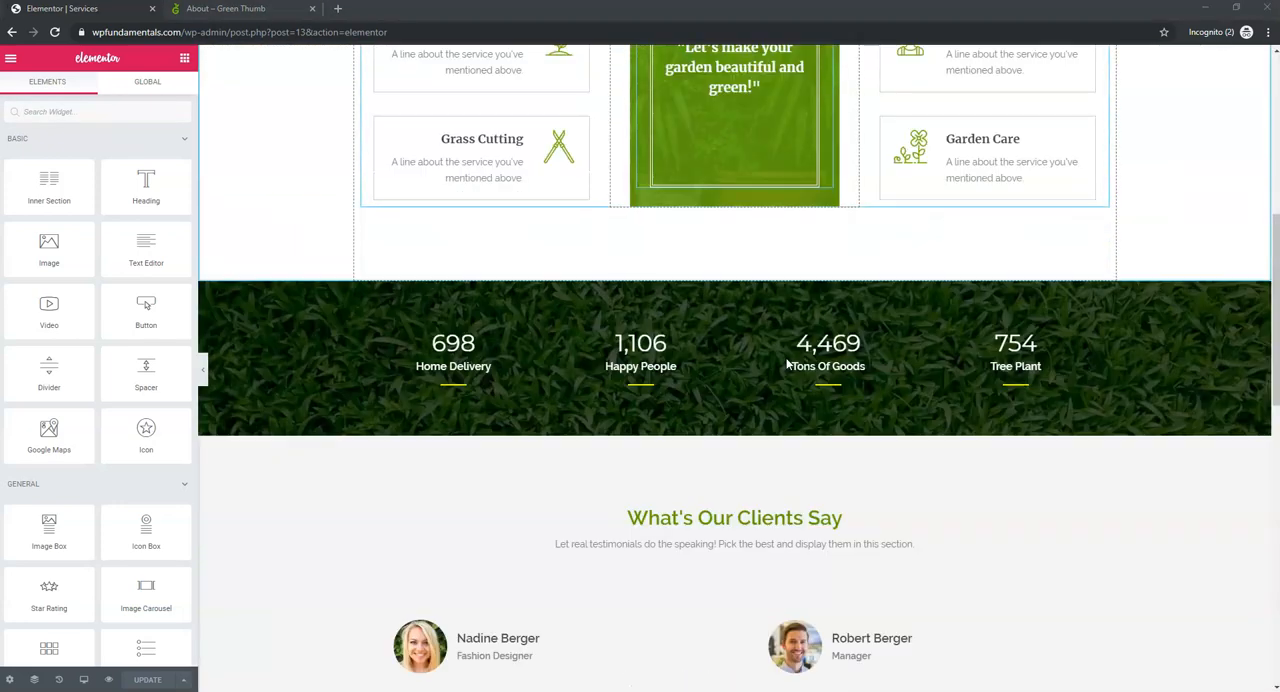
scroll(787, 364, "down", 7)
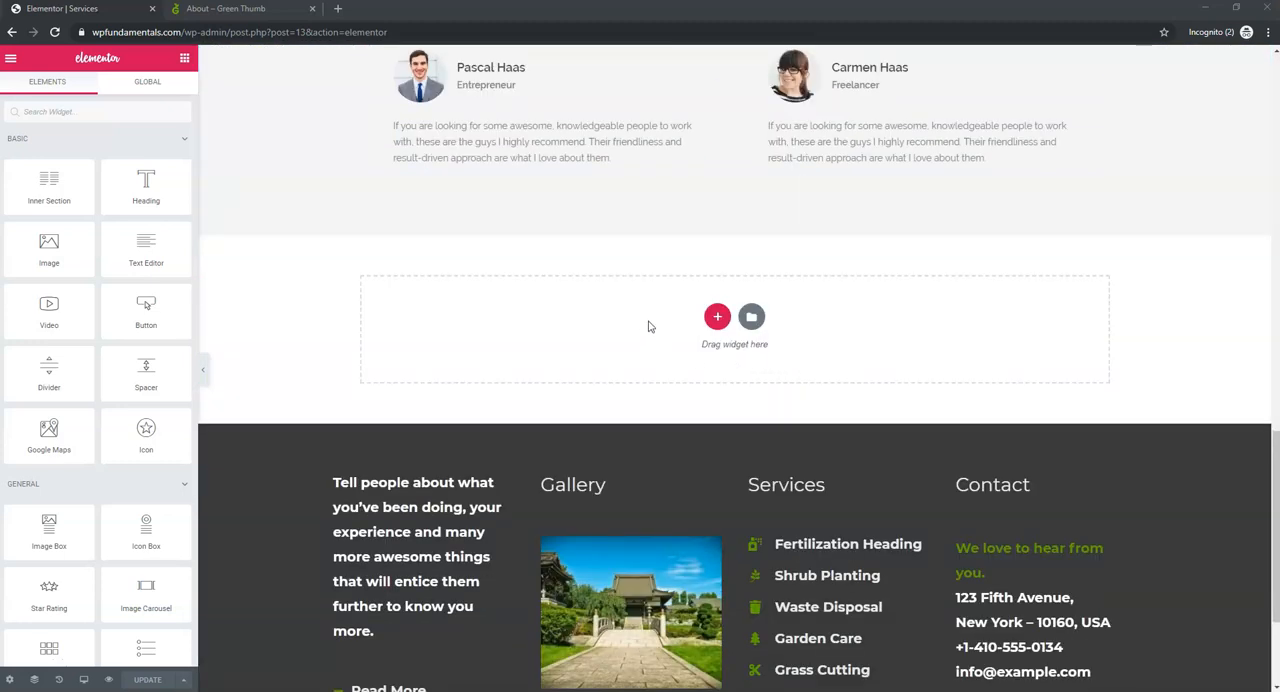
scroll(49, 460, "down", 2)
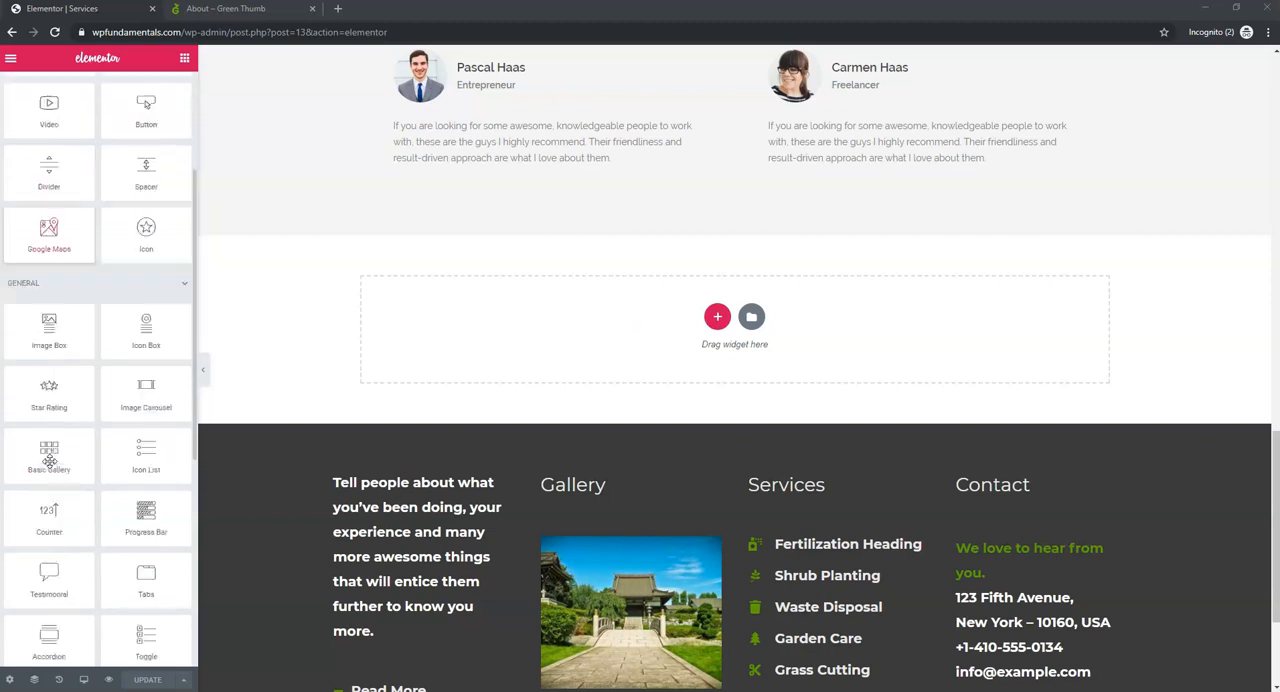
scroll(49, 460, "down", 1)
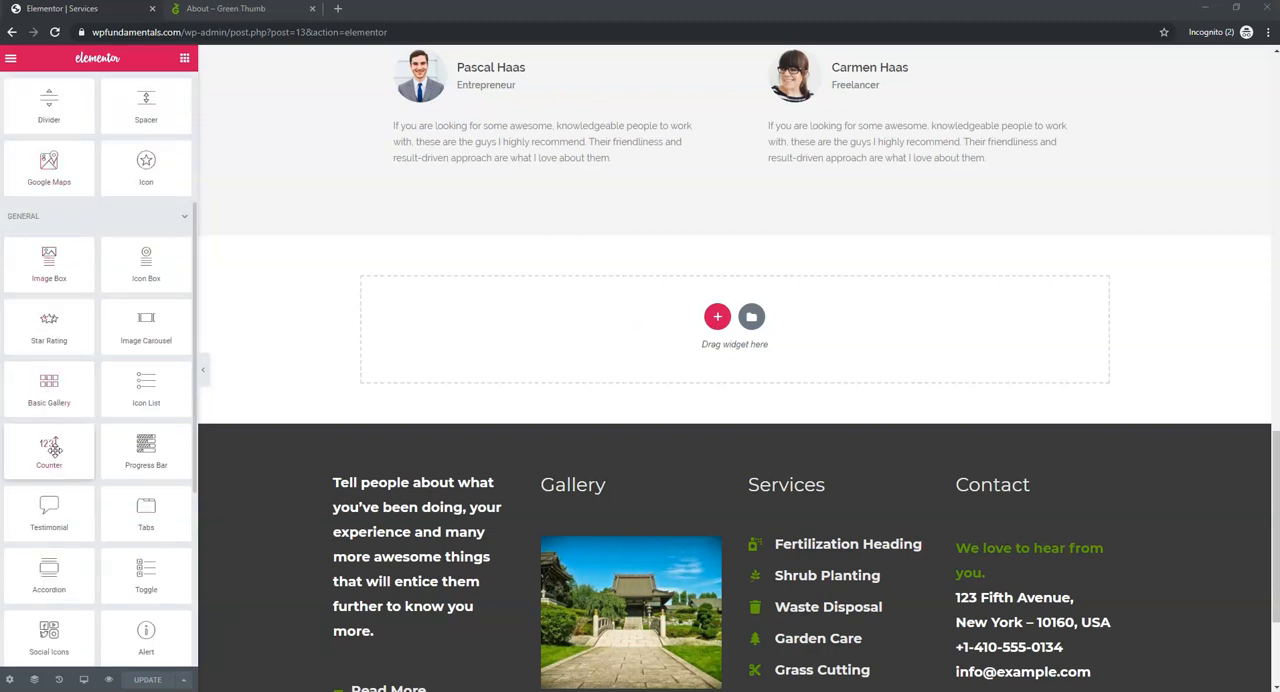
left_click_drag(49, 385, 644, 318)
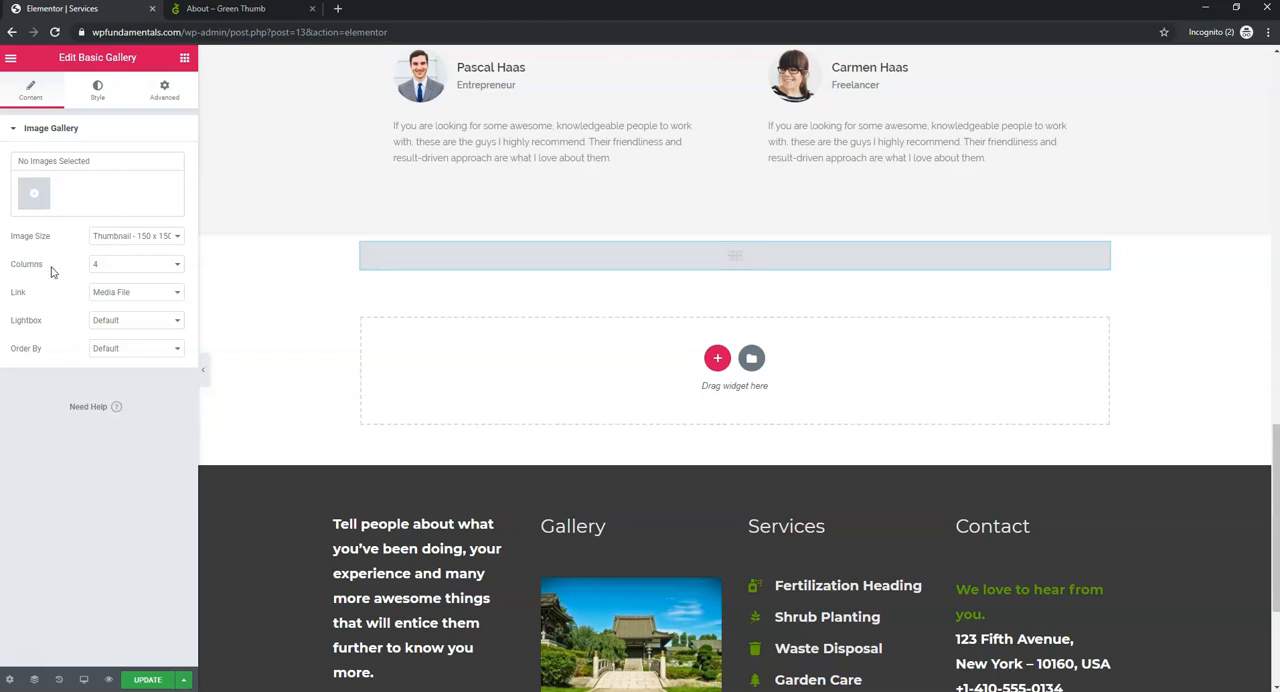
- Look through the gallery's column options and choose the Thumbnail - 150 x 150 image size
left_click(140, 268)
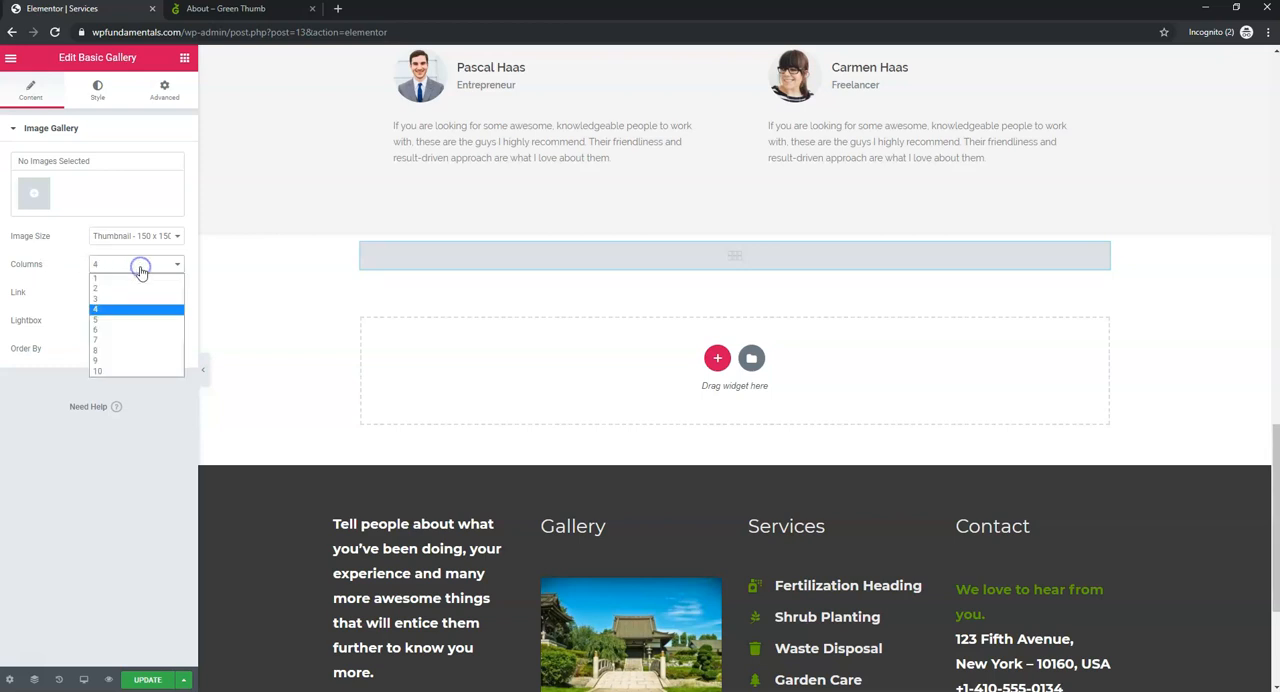
left_click(145, 231)
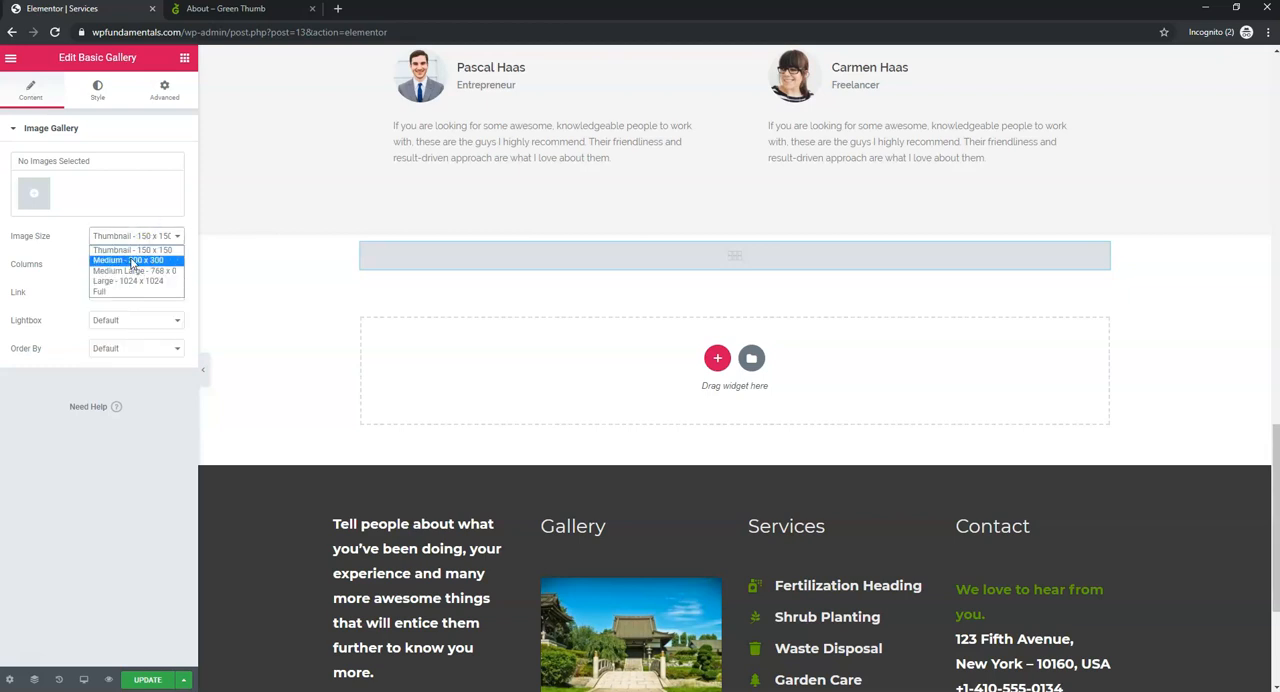
left_click(131, 250)
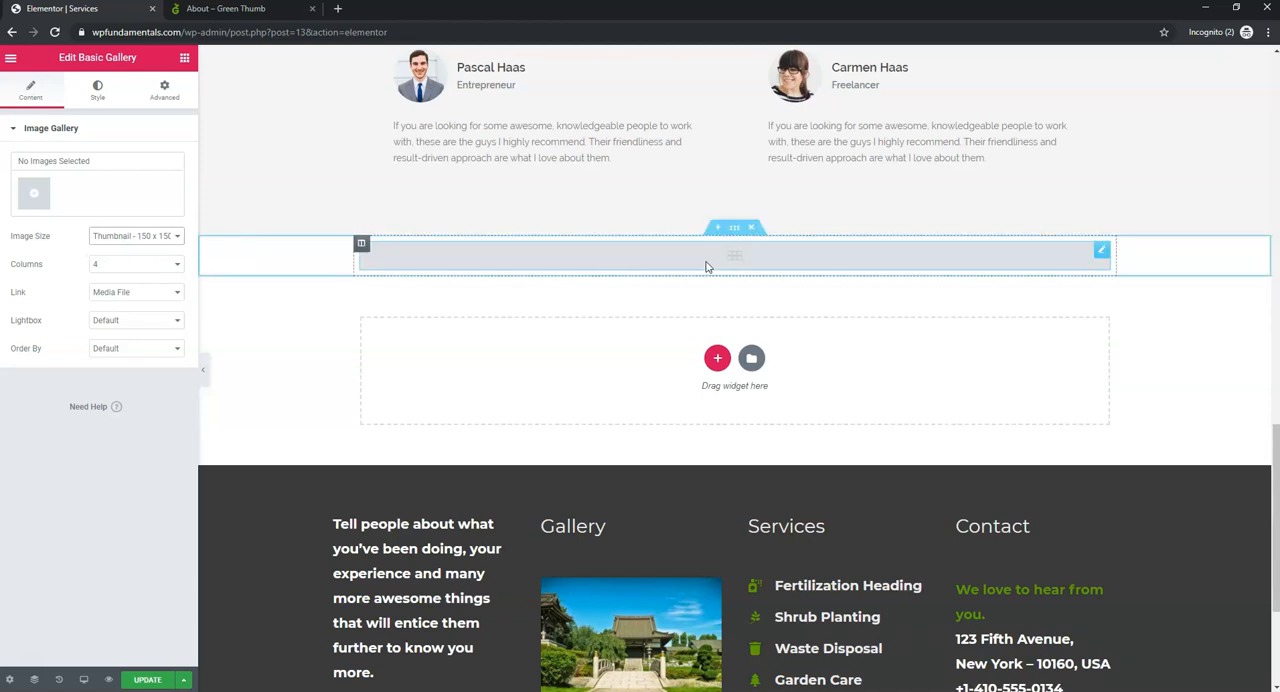
- Insert a gallery of four media library images: the ivy wall, the temple garden, the white flowers and the Services header background
left_click(33, 200)
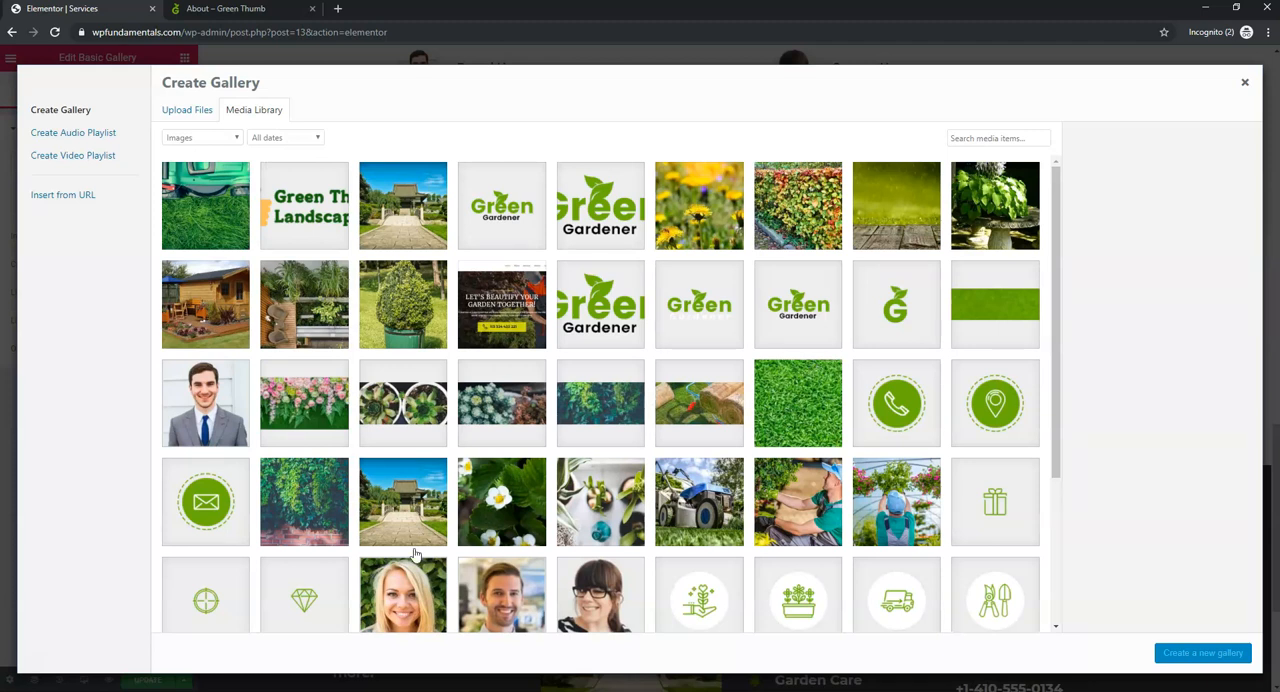
left_click(320, 512)
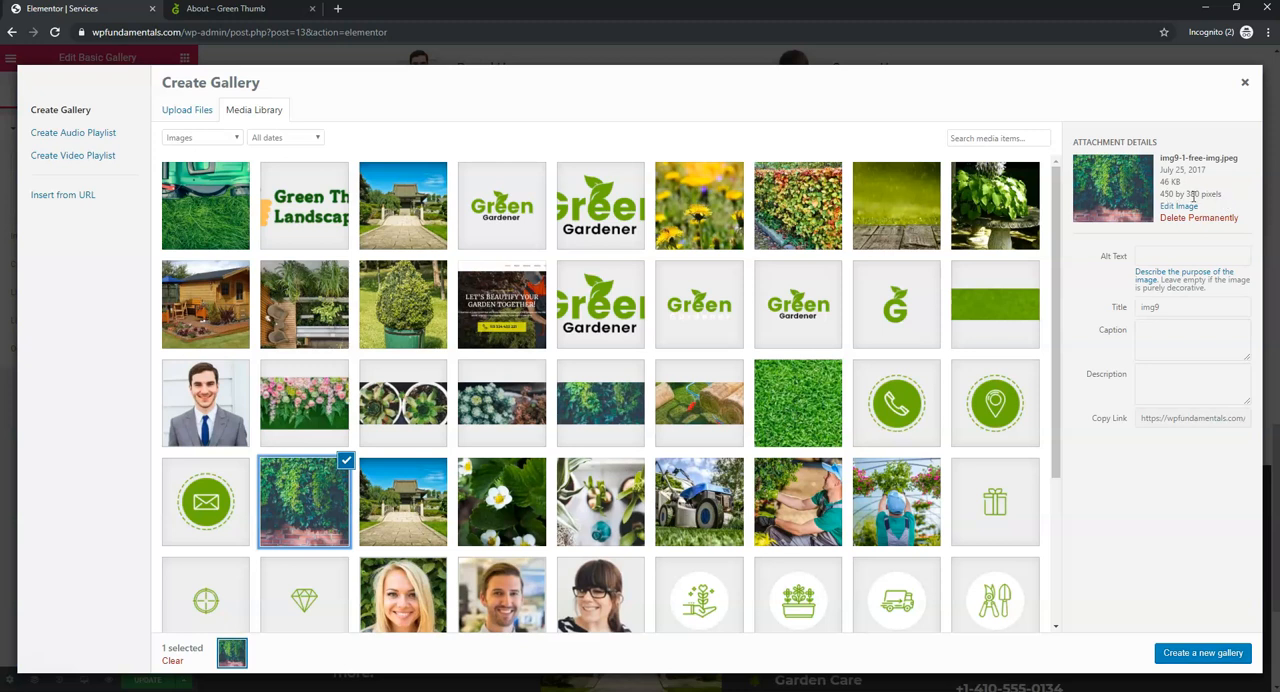
left_click(409, 498)
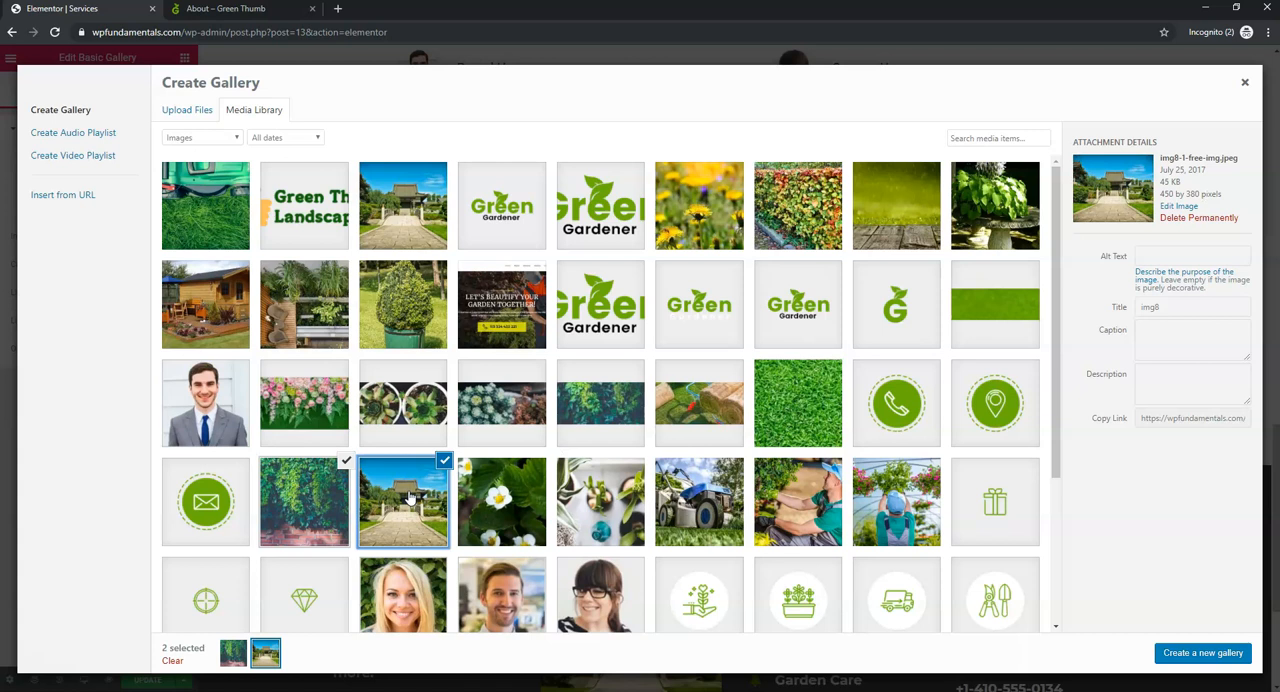
left_click(500, 500)
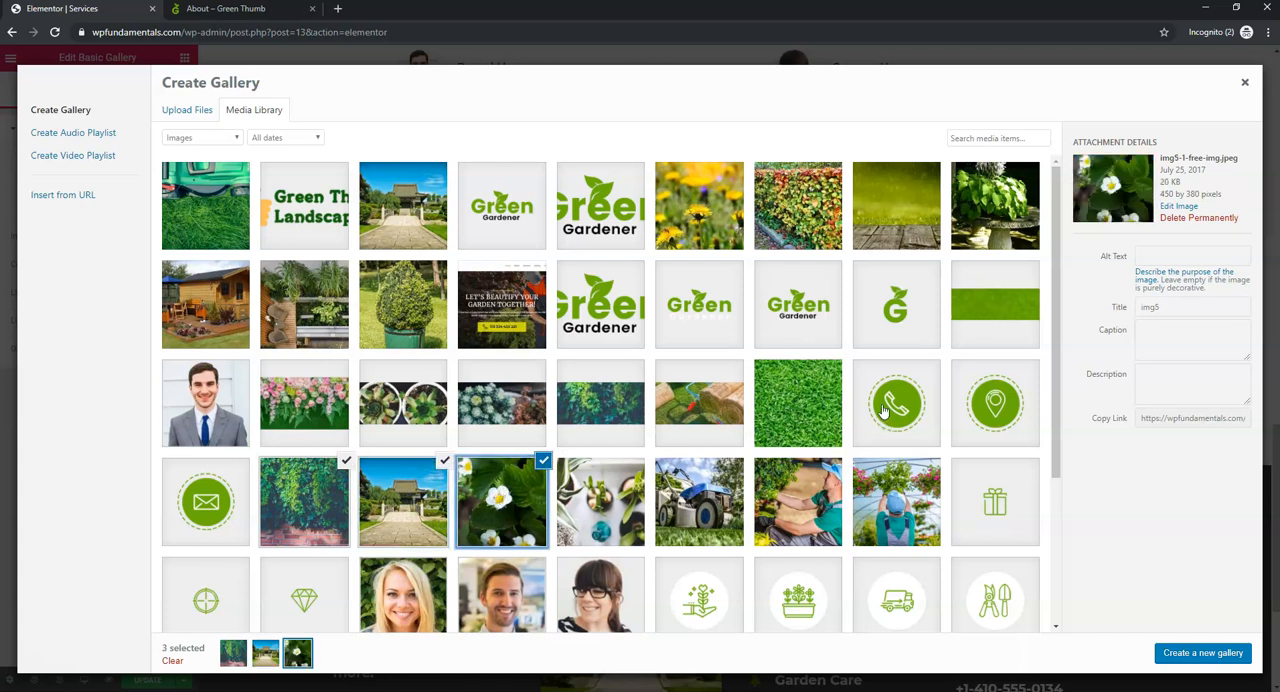
left_click(712, 404)
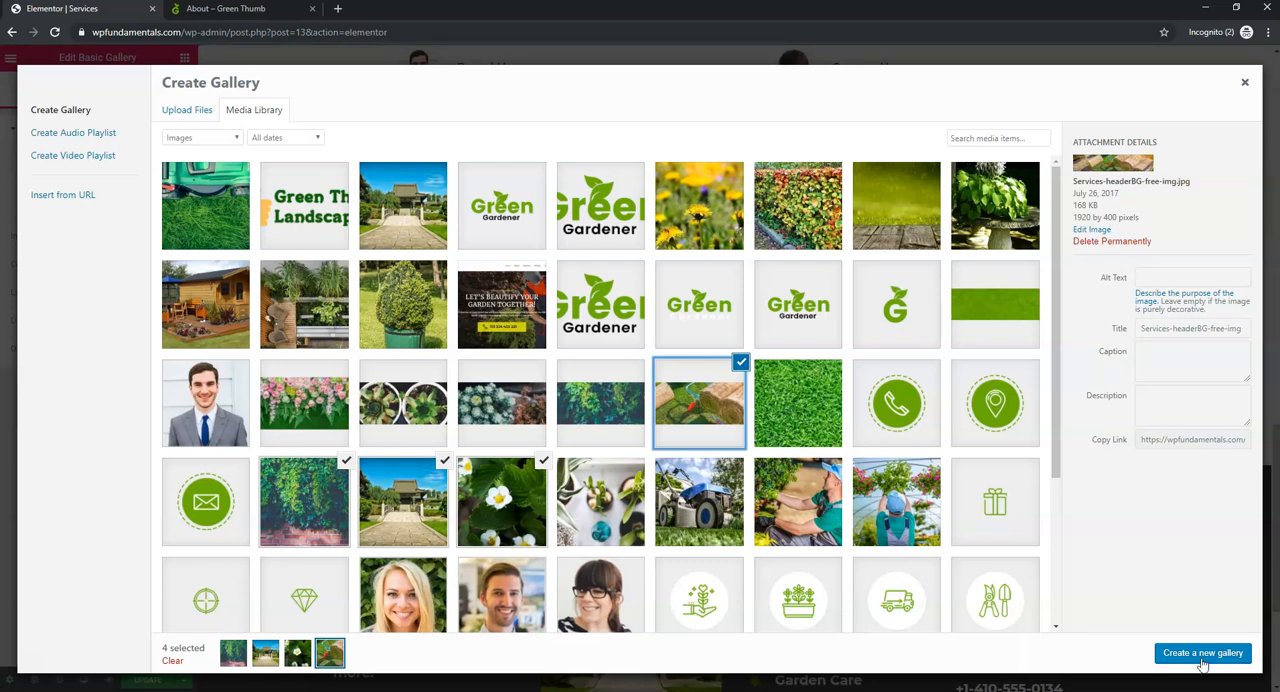
left_click(1203, 655)
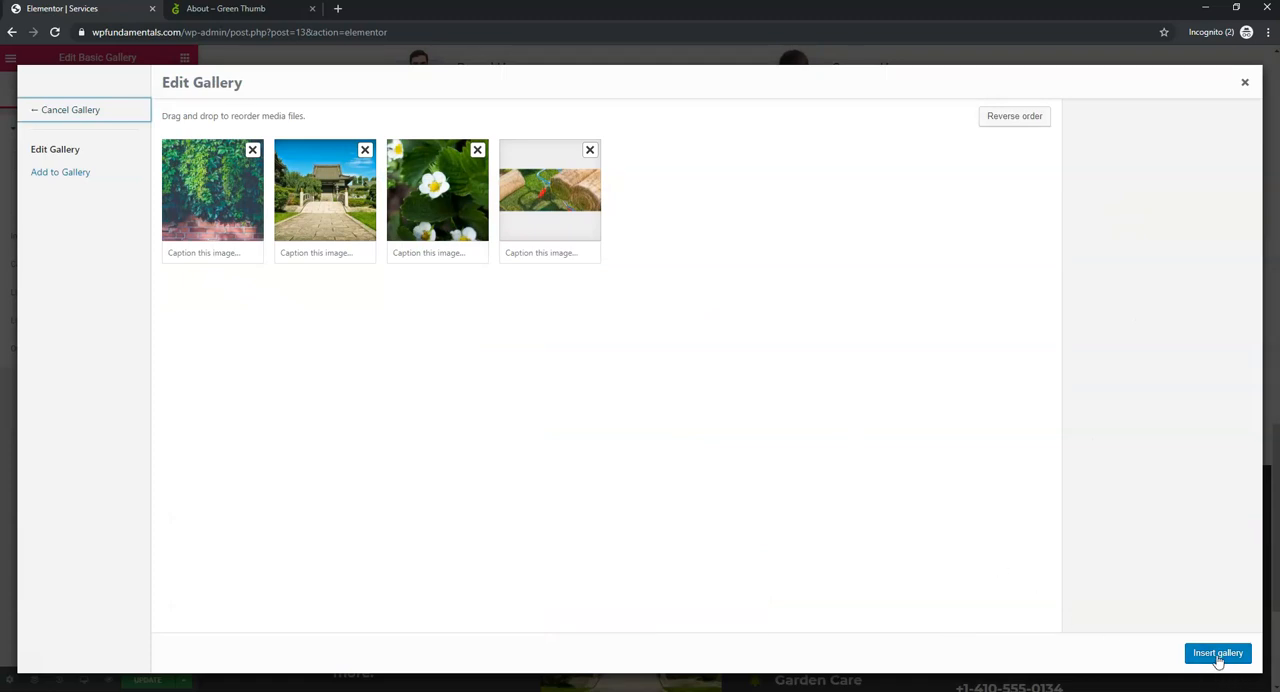
left_click(1217, 653)
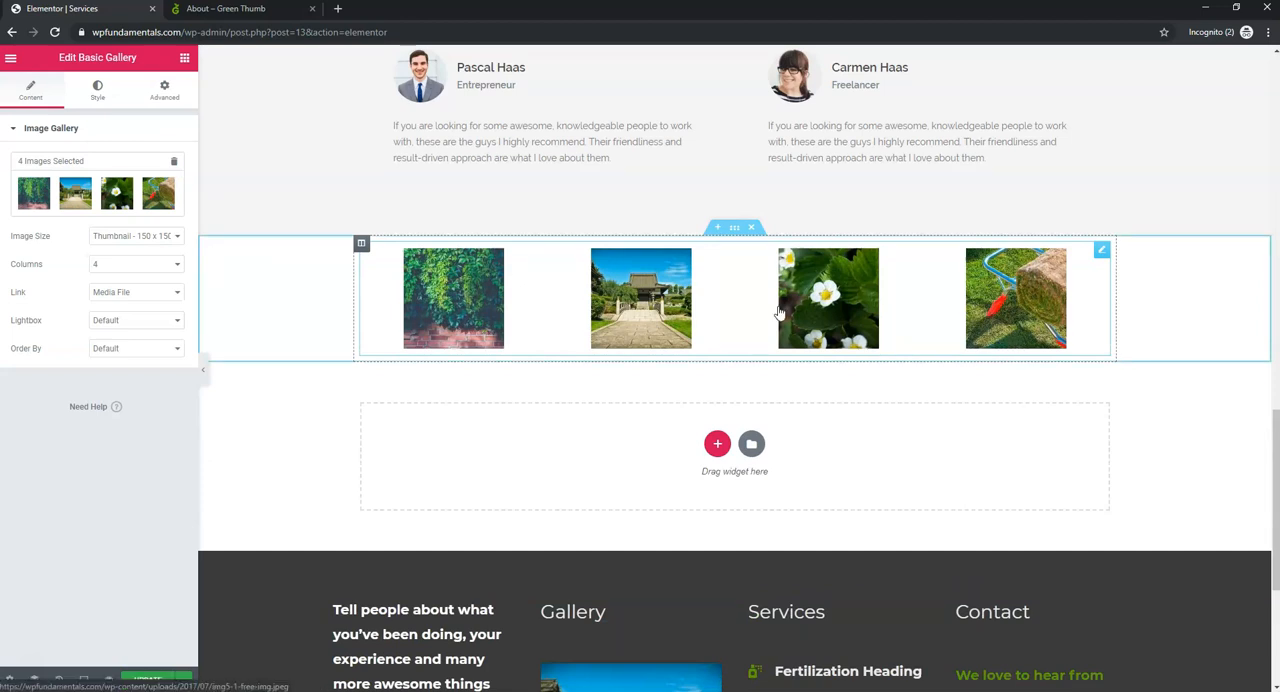
- Set the gallery's image size to Medium - 300 x 300
left_click(145, 240)
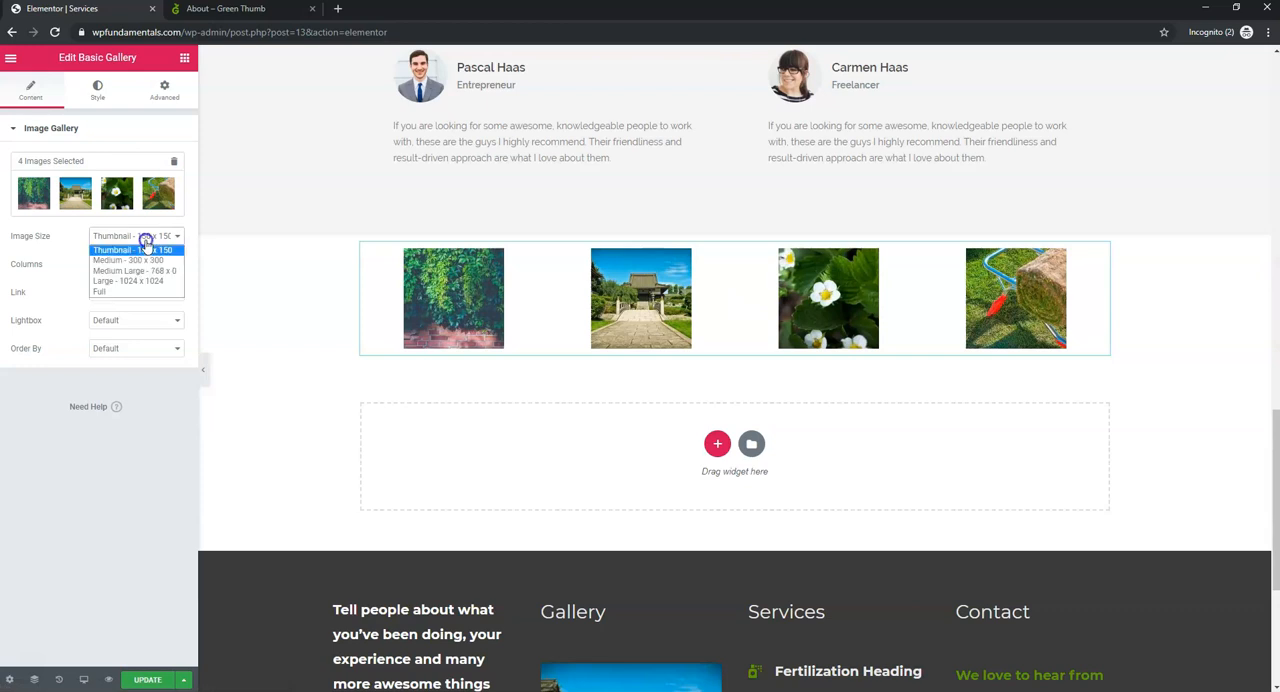
left_click(144, 261)
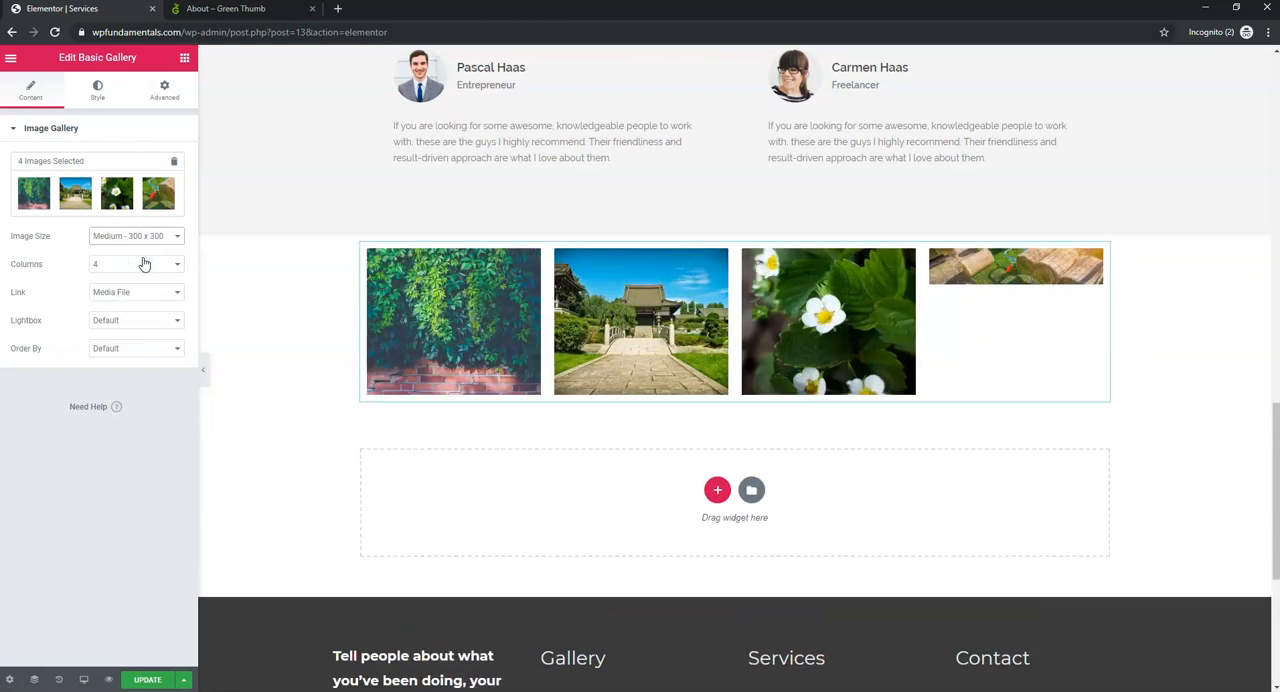
- Replace the gallery's fourth image, the Services header background, with the potted plants picture img12 from the media library
left_click(168, 191)
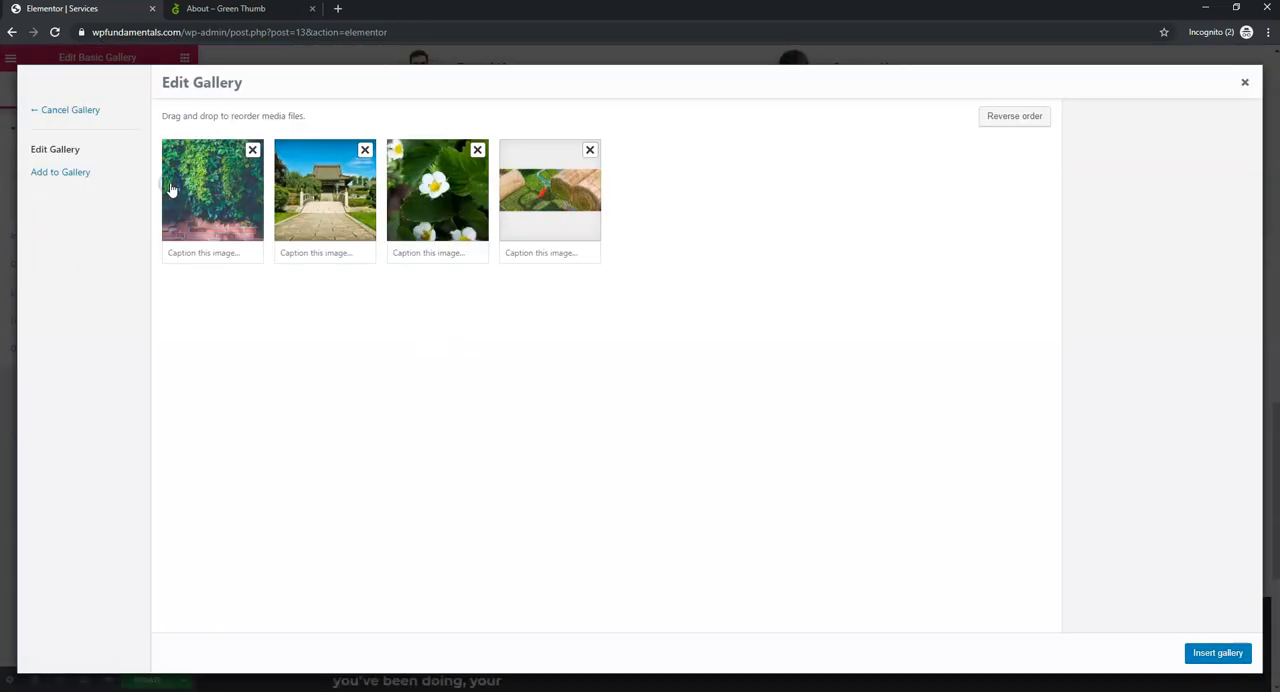
left_click(590, 151)
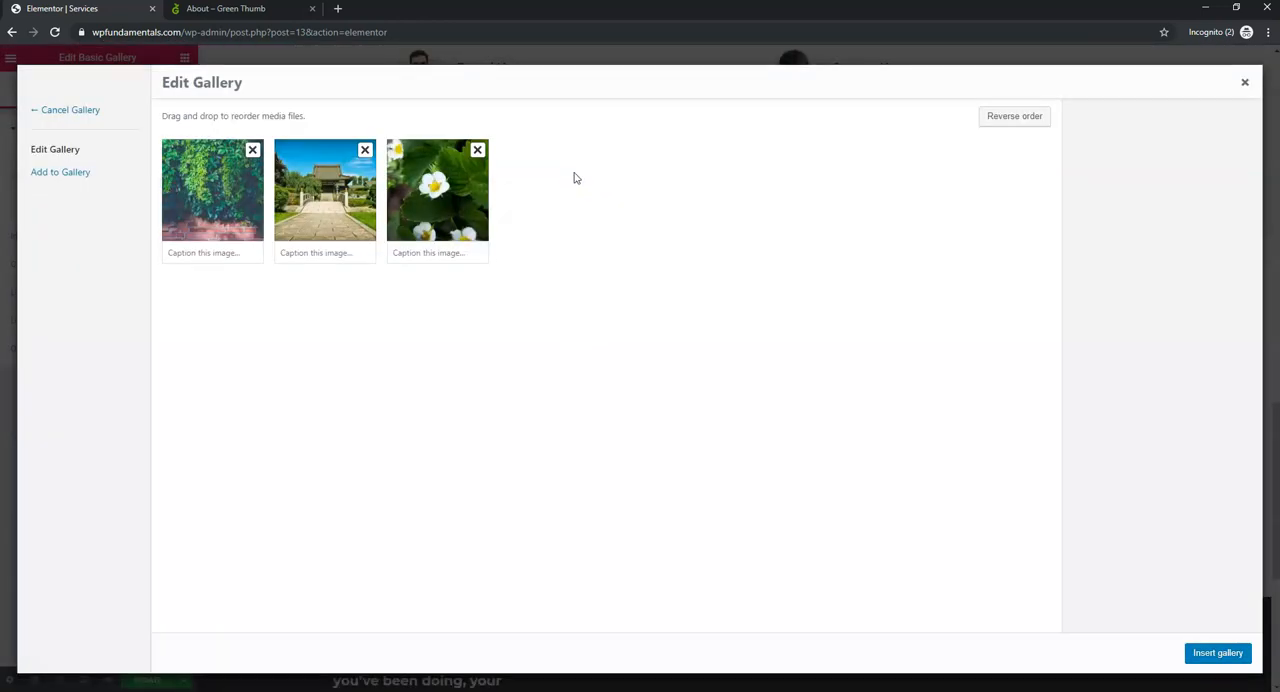
left_click(65, 175)
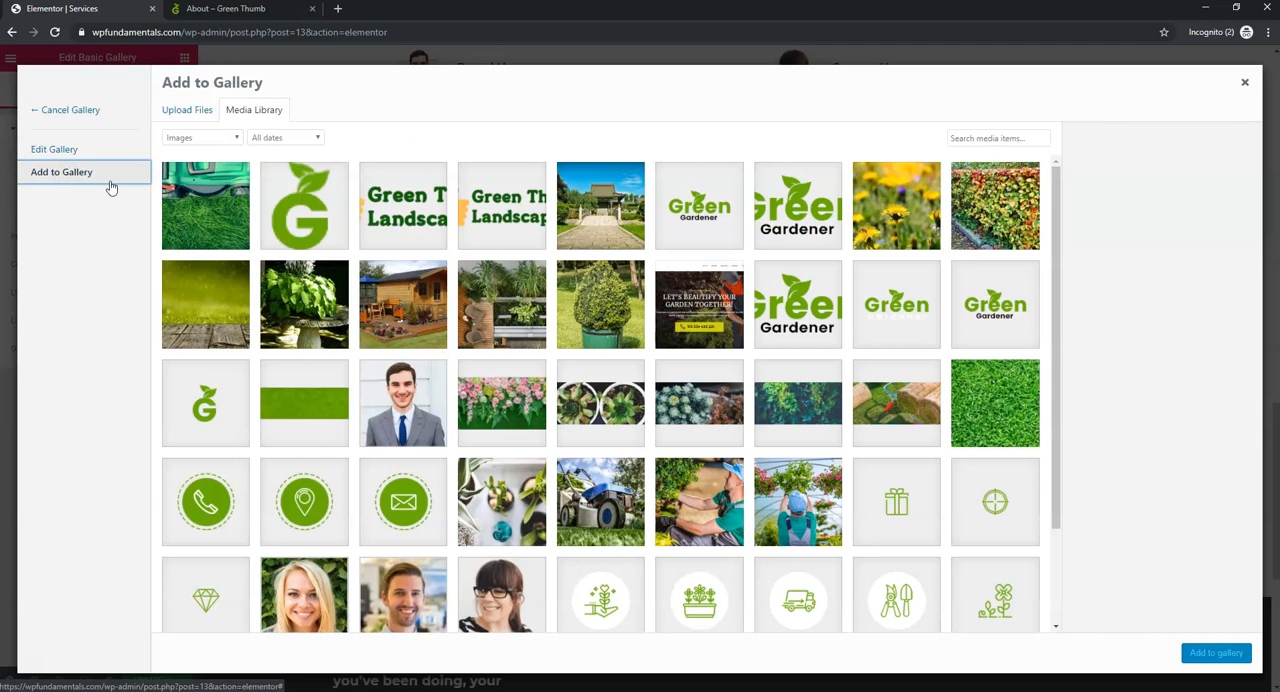
scroll(565, 457, "down", 2)
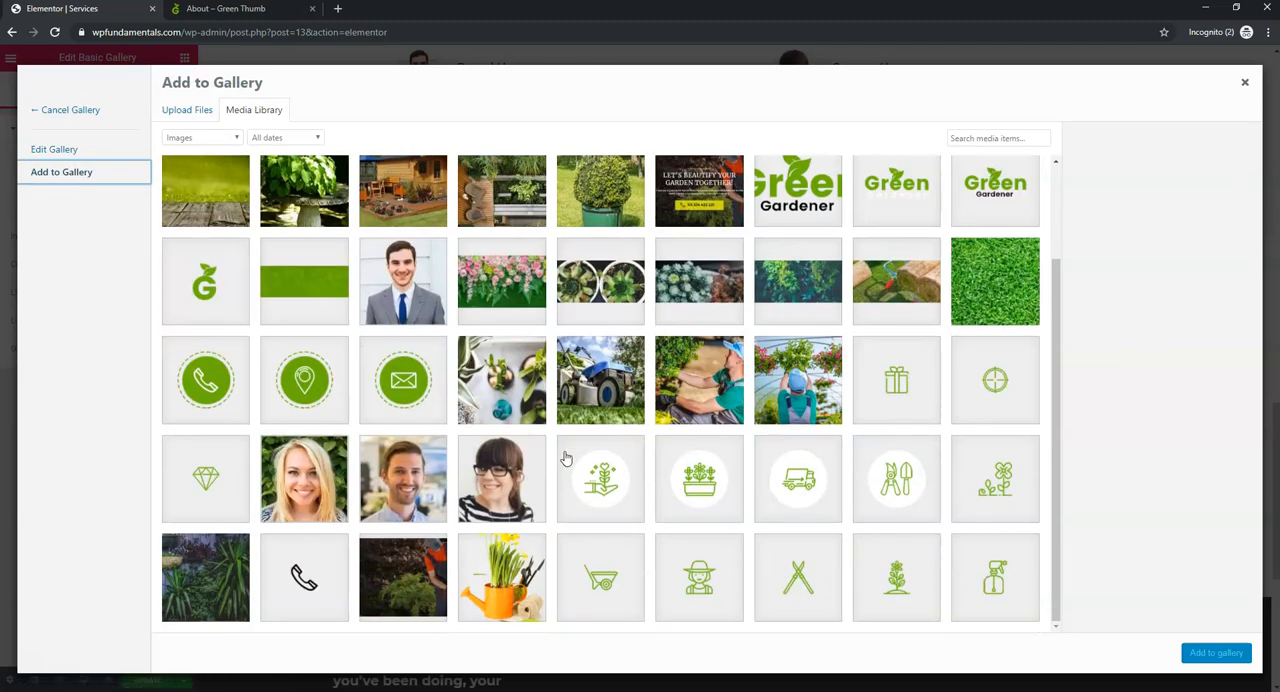
left_click(536, 382)
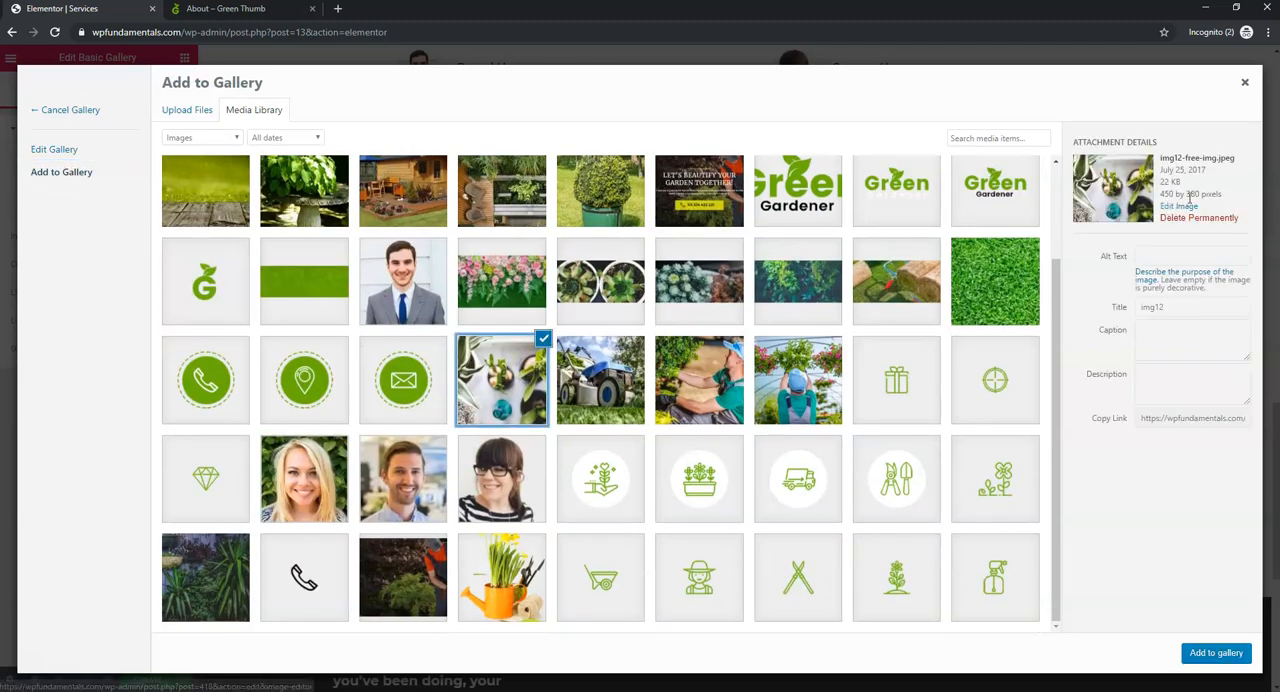
left_click(1224, 652)
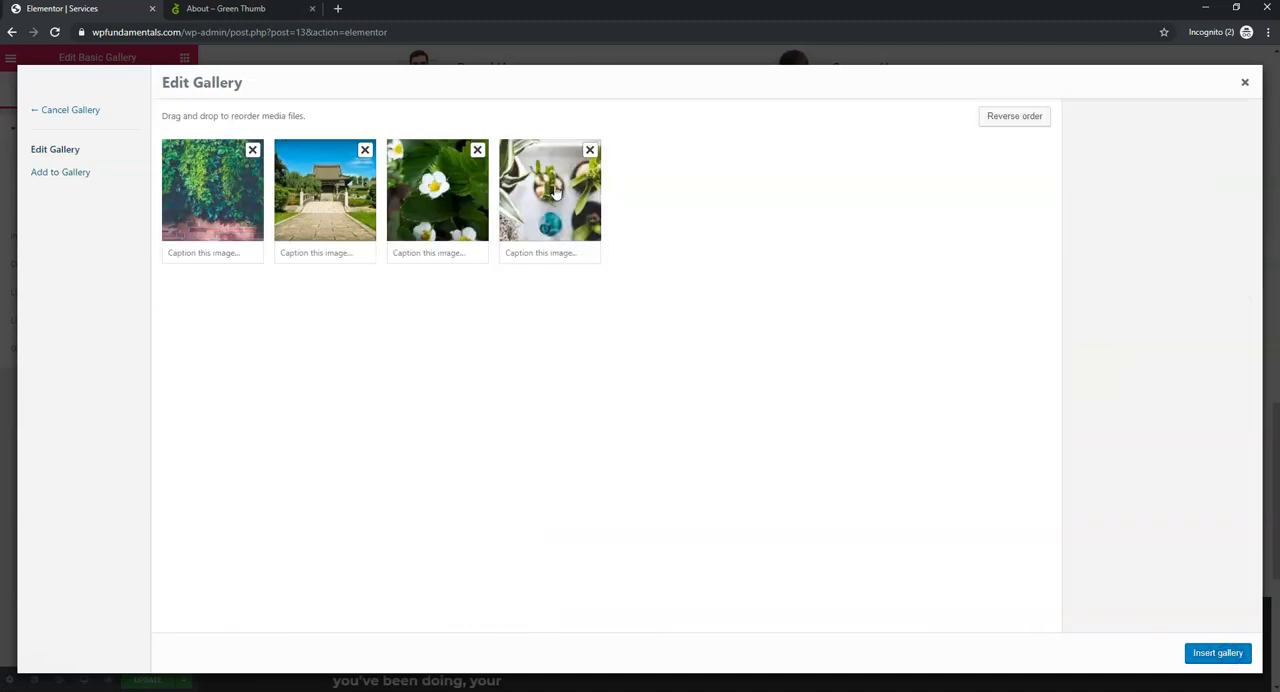
left_click(1222, 655)
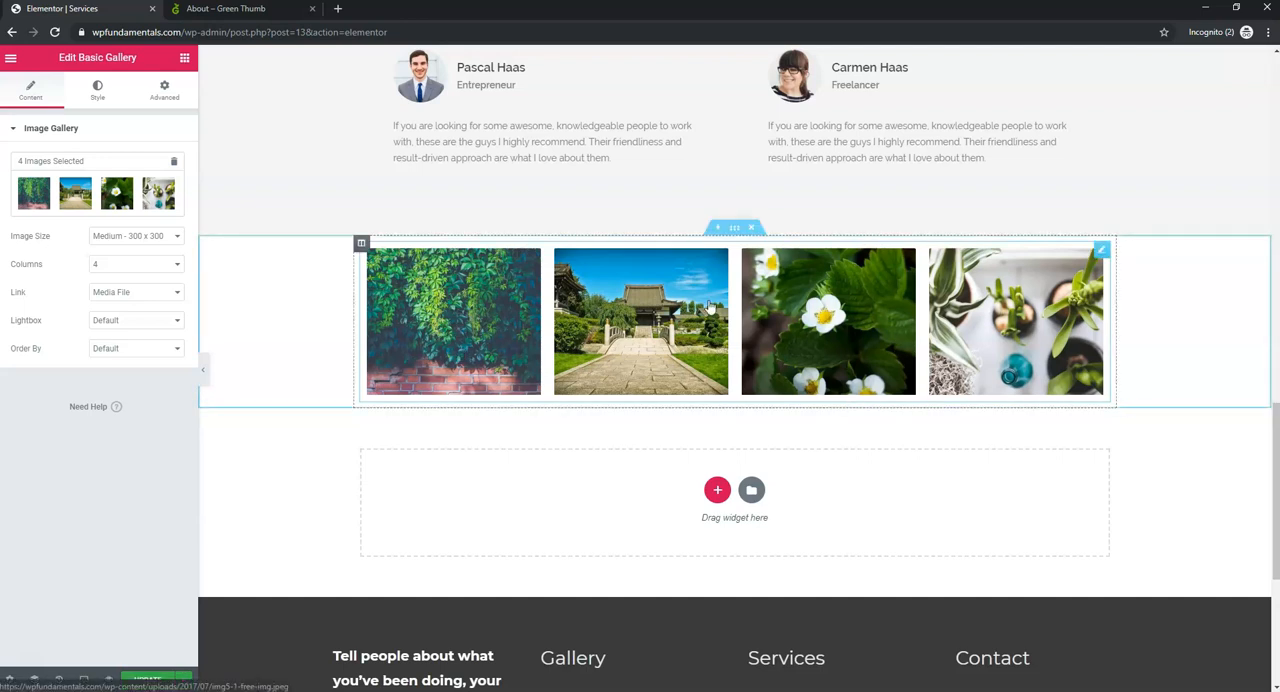
- Try the Medium Large and Large - 1024 x 1024 image sizes on the gallery, ending on Medium - 300 x 300
left_click(145, 236)
left_click(148, 271)
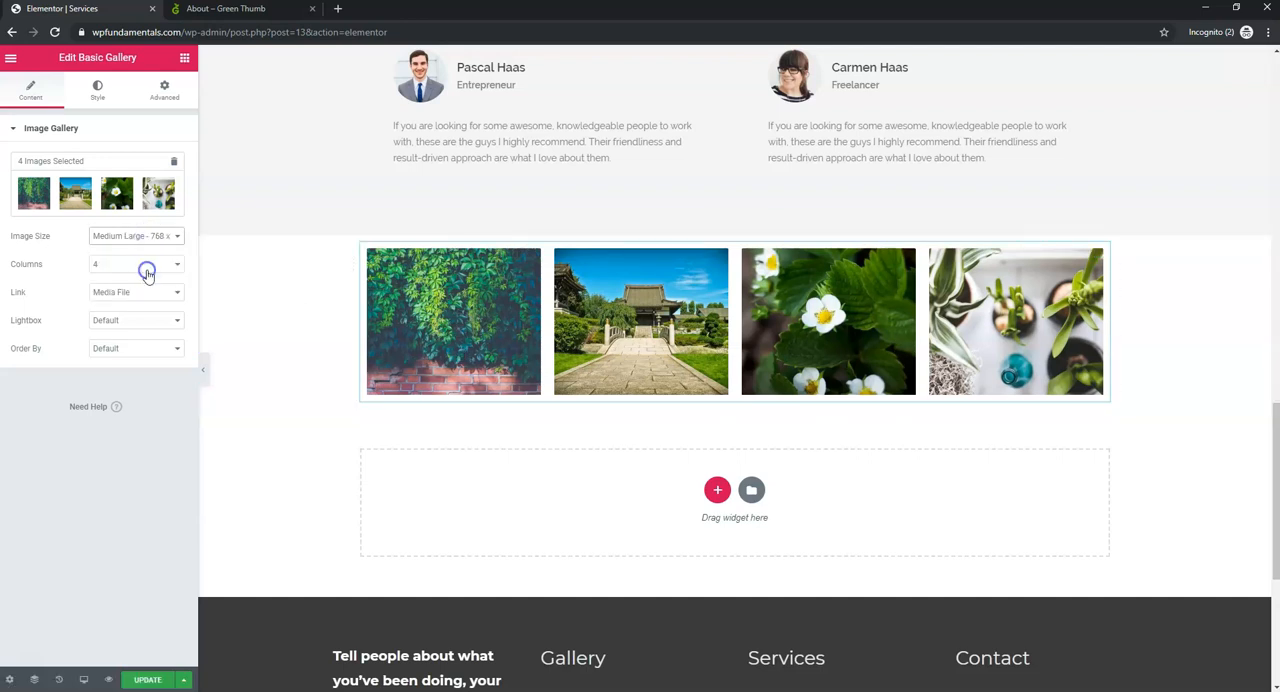
left_click(160, 236)
left_click(140, 281)
left_click(140, 237)
left_click(140, 260)
- Set the gallery to 2 columns
left_click(170, 268)
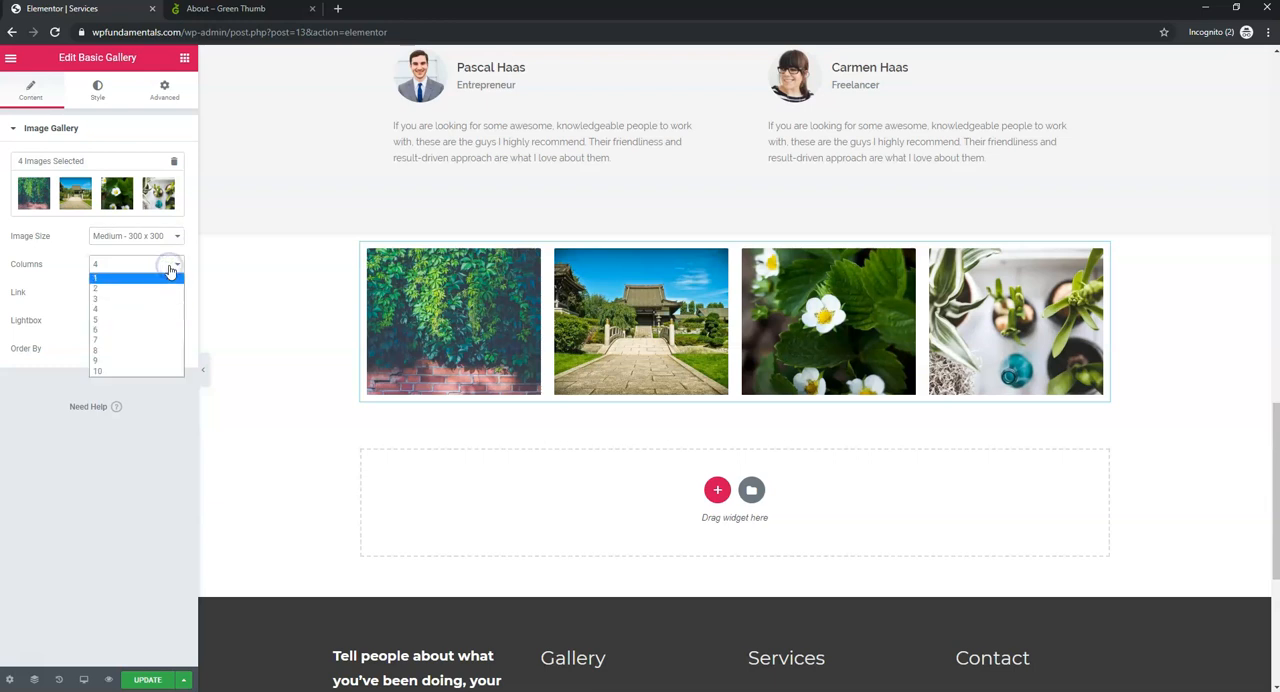
left_click(163, 289)
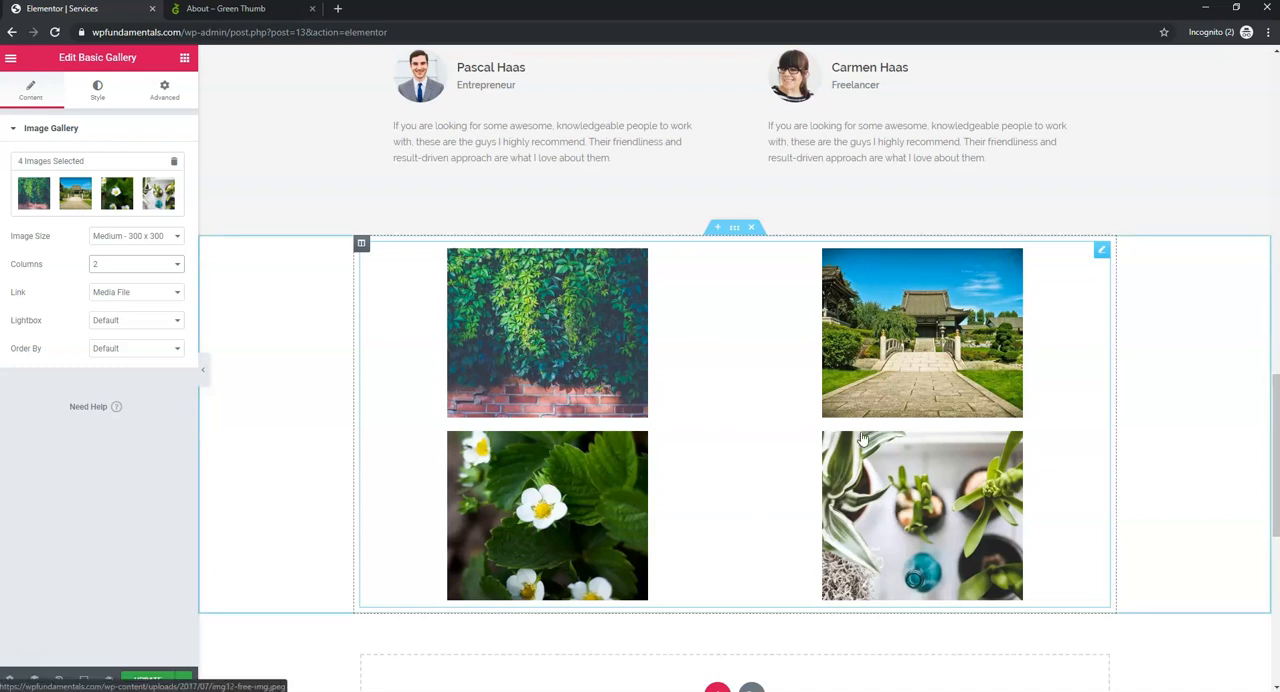
- Preview the gallery images in the lightbox, stepping from the ivy wall through to the potted plants, and close it
left_click(585, 366)
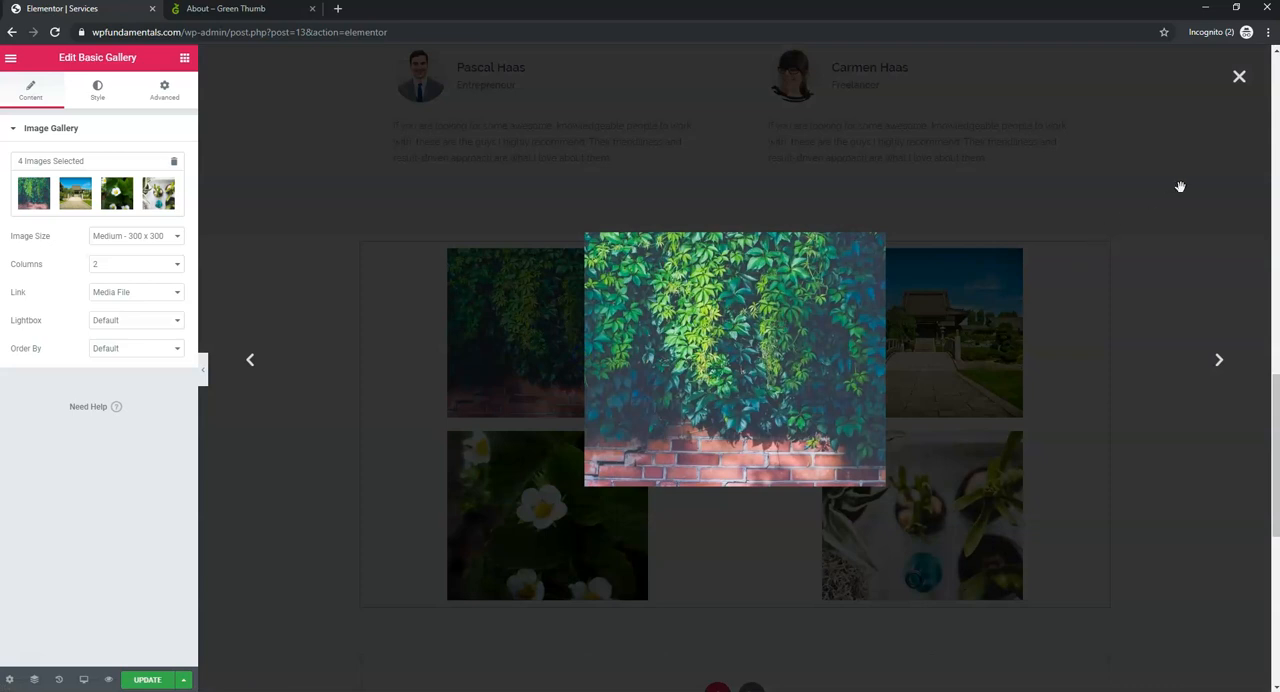
left_click(1180, 187)
left_click(920, 340)
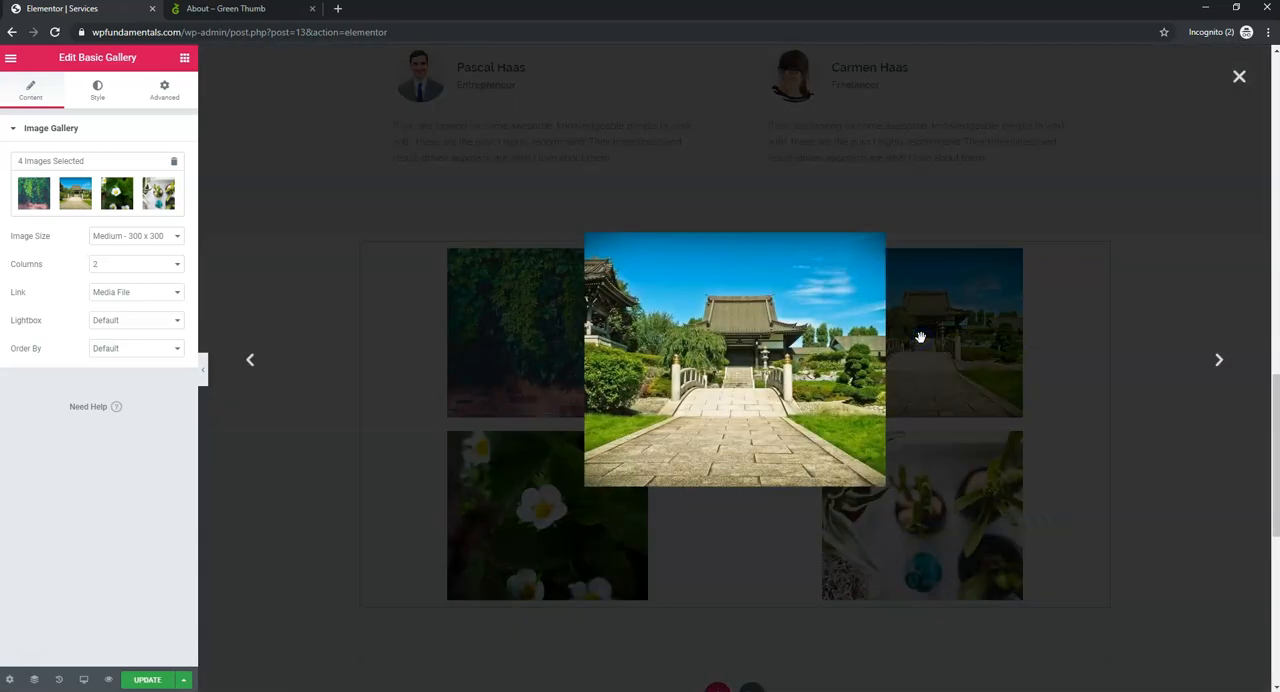
left_click(1168, 182)
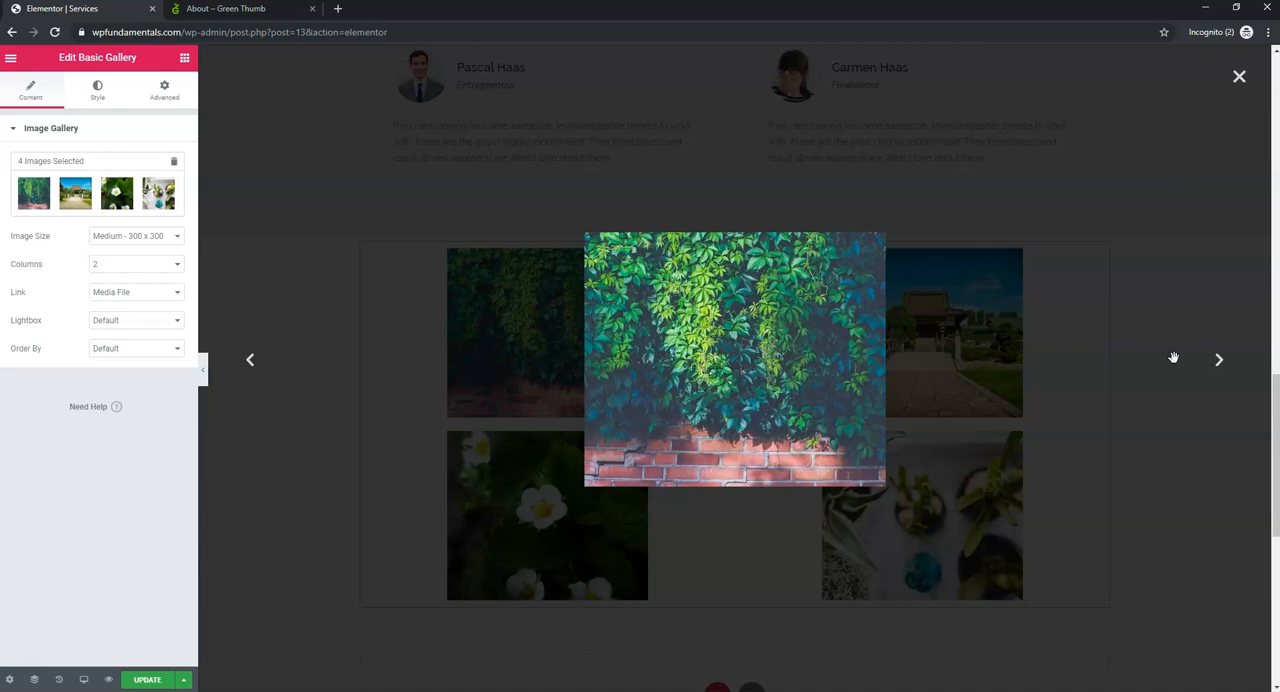
left_click(1218, 359)
left_click(1218, 359)
left_click(1218, 359)
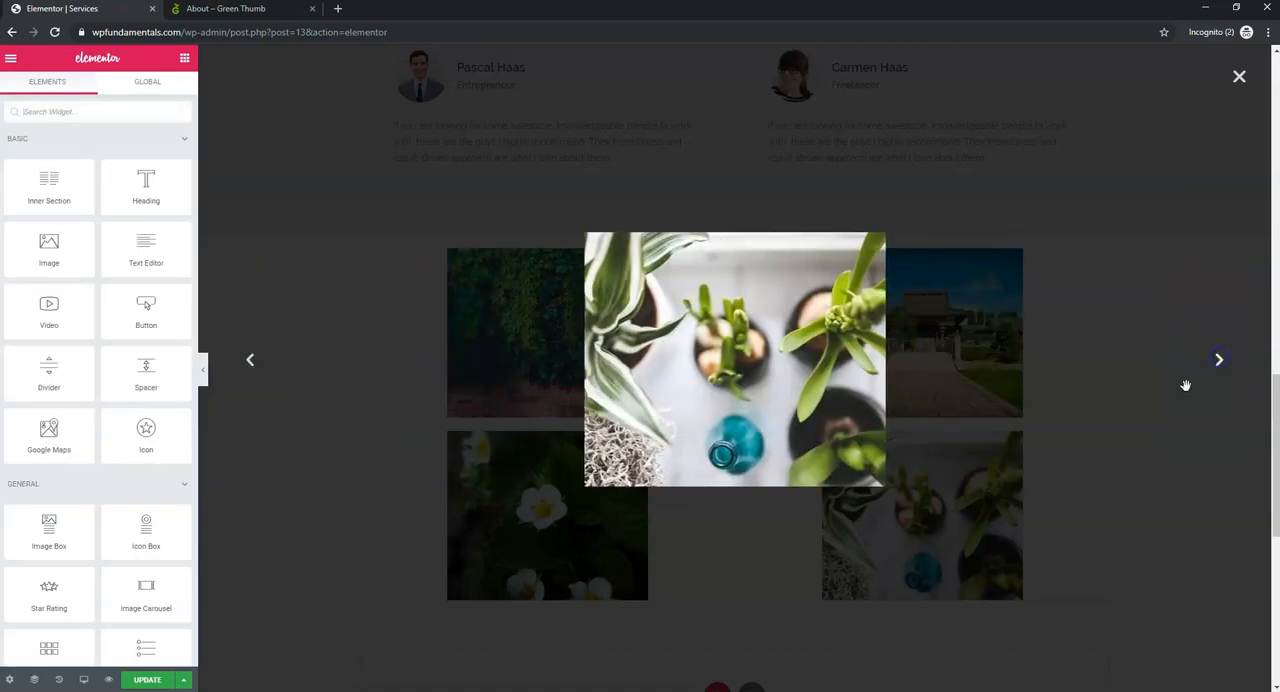
left_click(1238, 78)
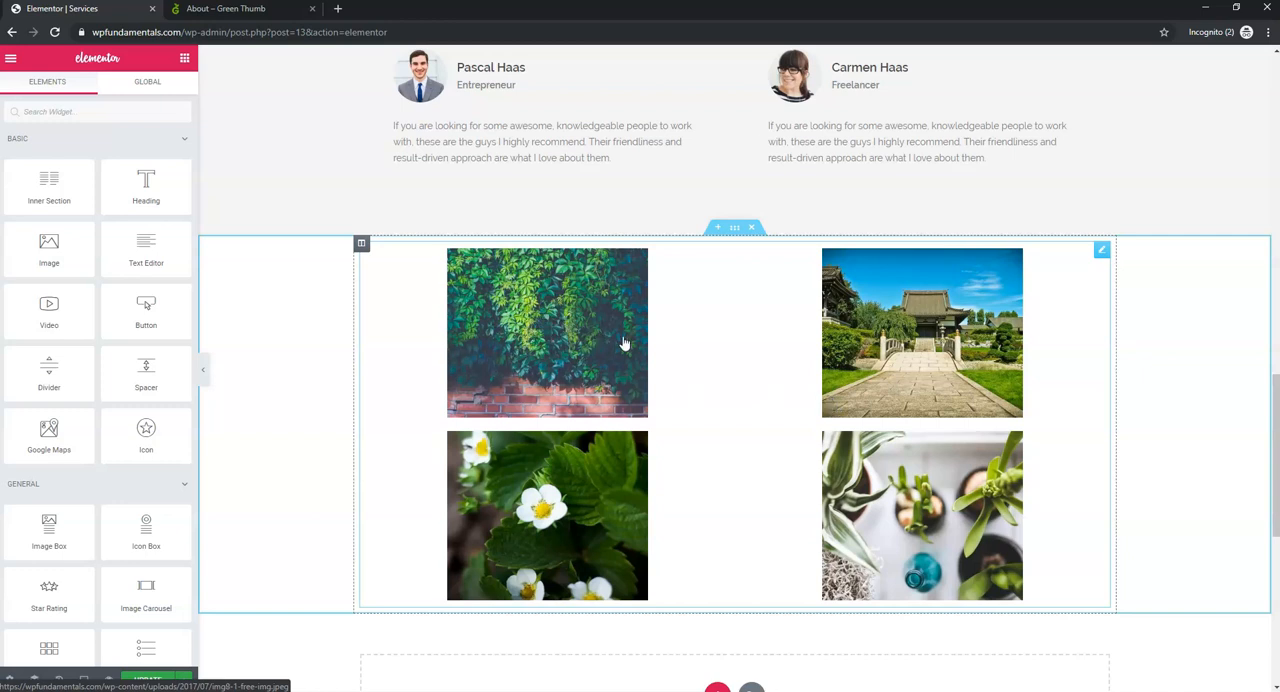
- Reopen the Basic Gallery widget's settings and look through its image size options
left_click(362, 245)
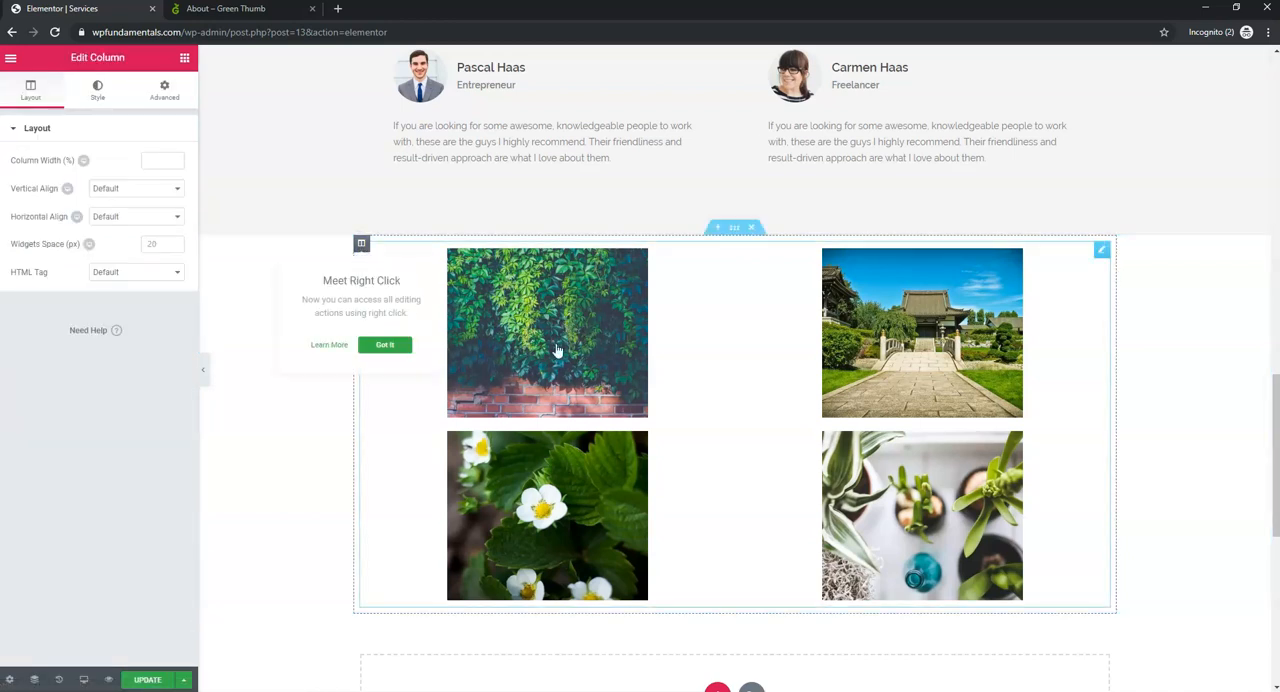
right_click(735, 317)
left_click(806, 328)
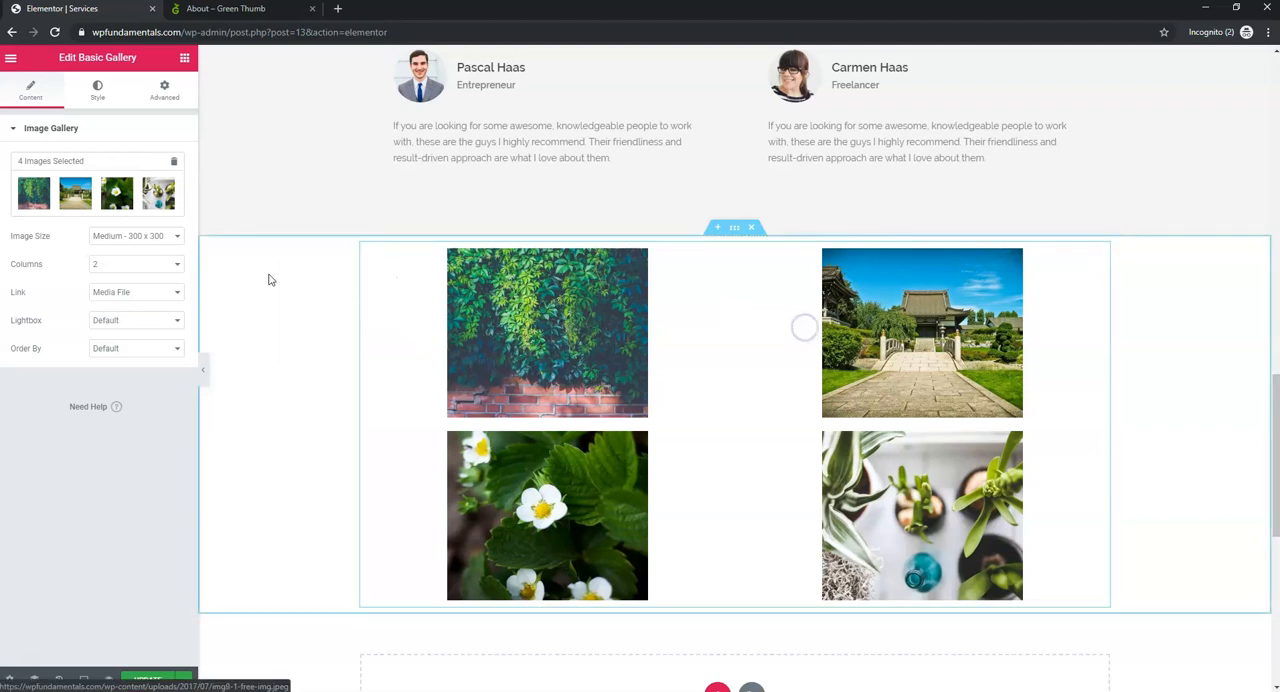
left_click(157, 244)
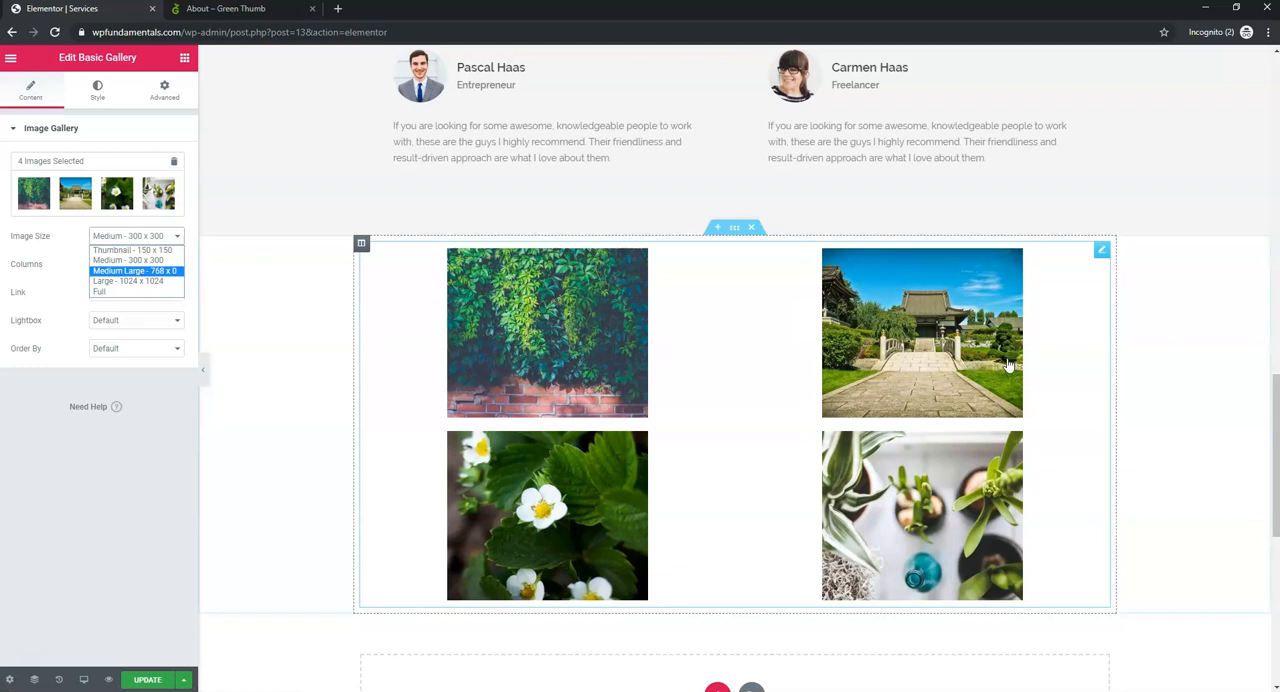
- Check the temple garden image's enlarged size in the lightbox and close it again
left_click(928, 365)
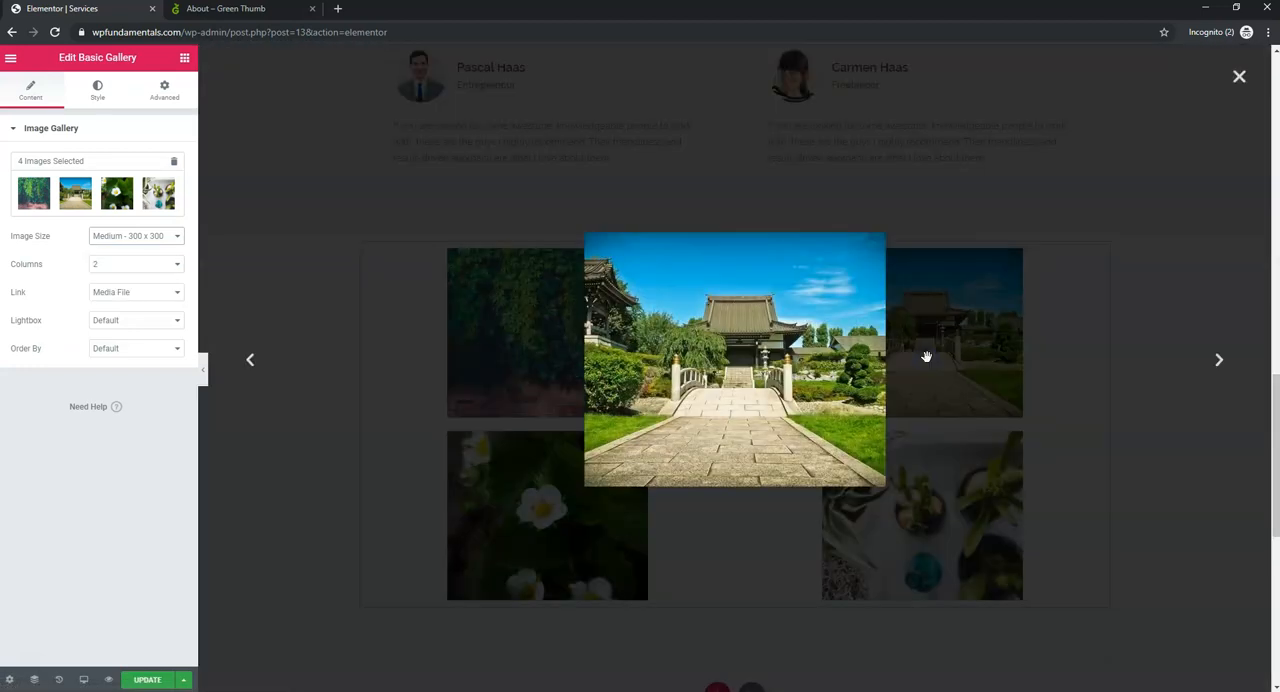
left_click(1236, 76)
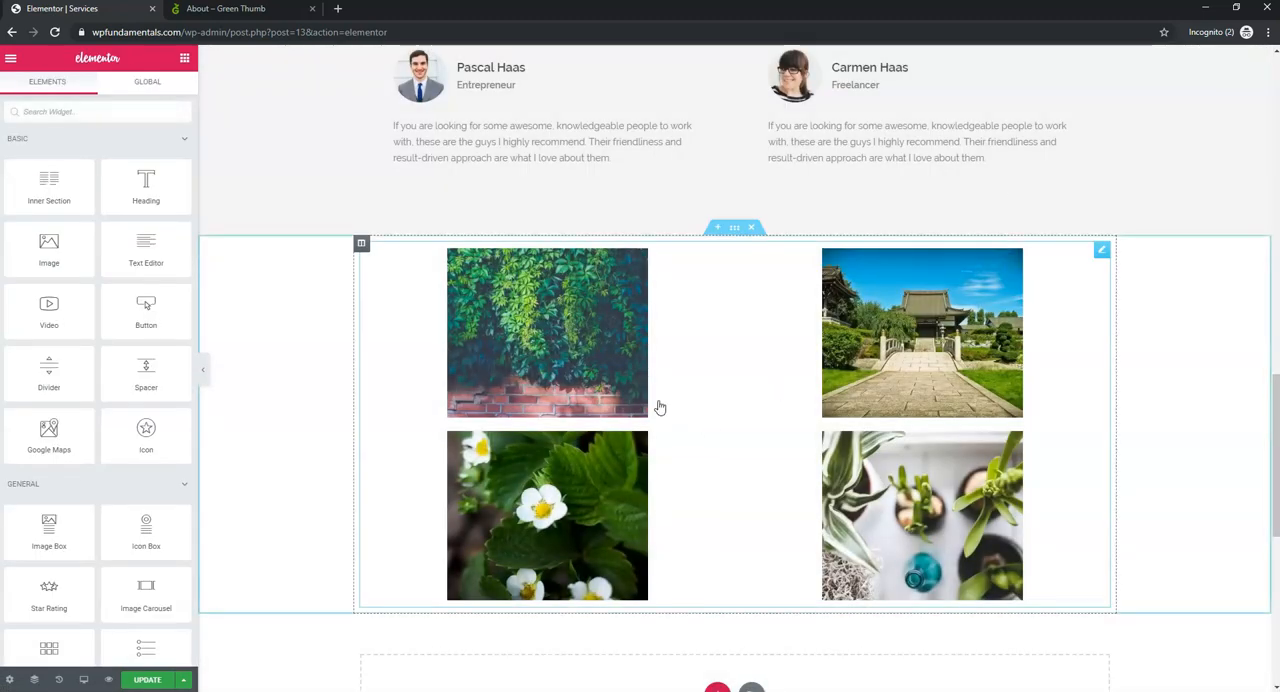
left_click(932, 350)
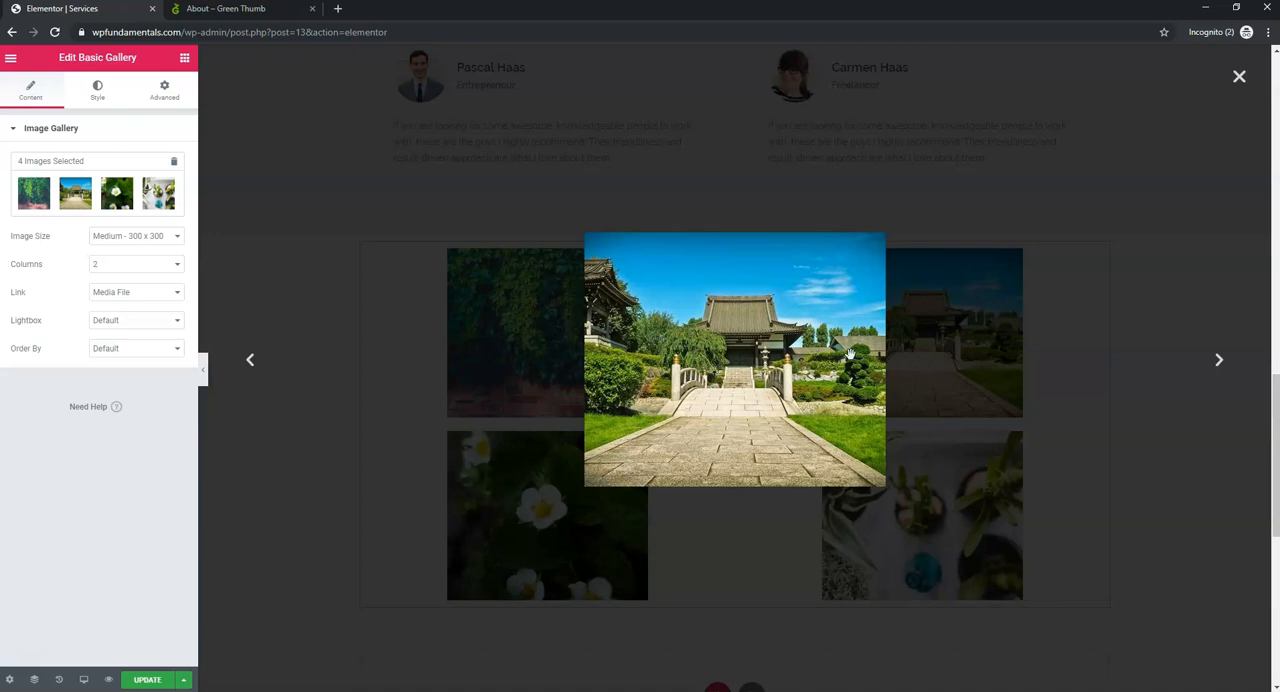
left_click(1240, 78)
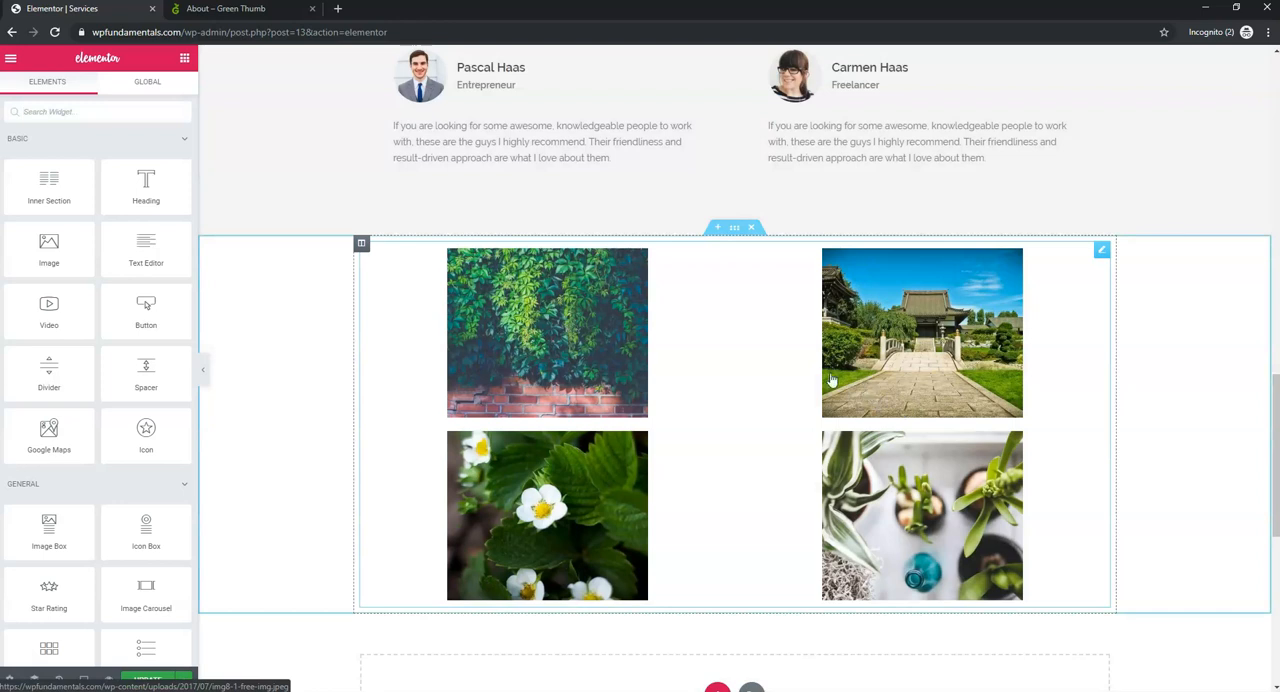
- Replace the potted plants image in the gallery with the wooden cabin picture blog02 from the media library
right_click(688, 312)
left_click(745, 318)
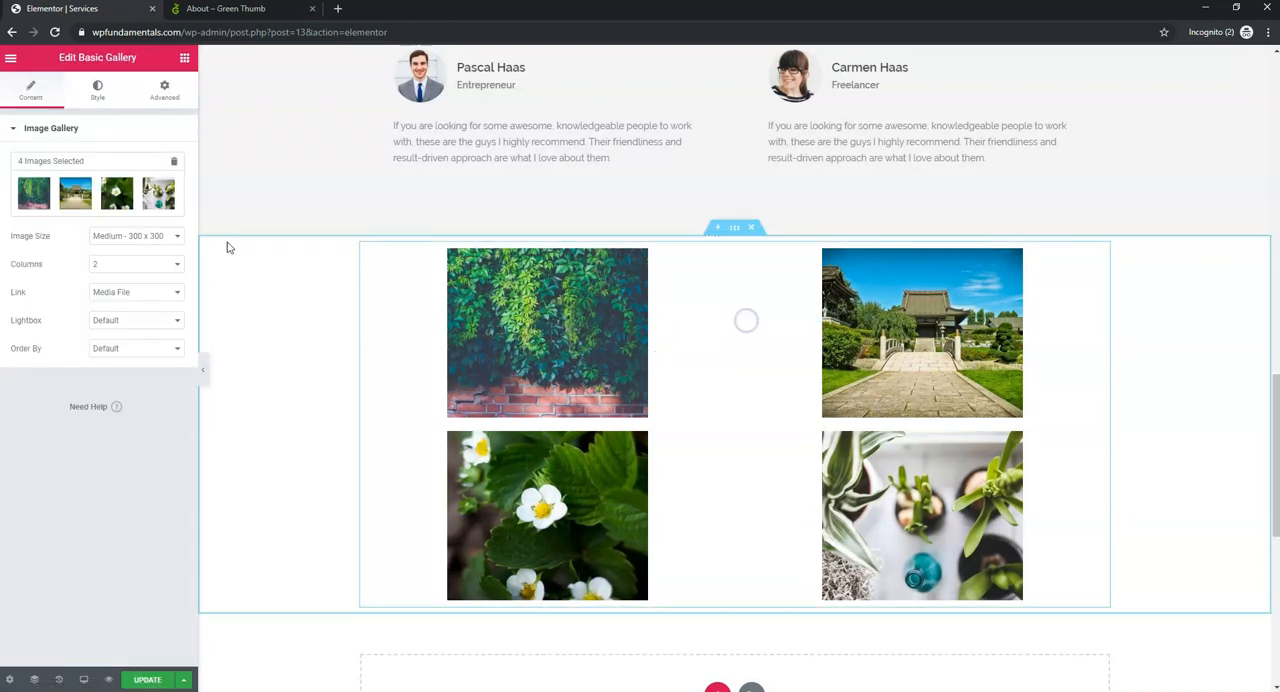
left_click(169, 183)
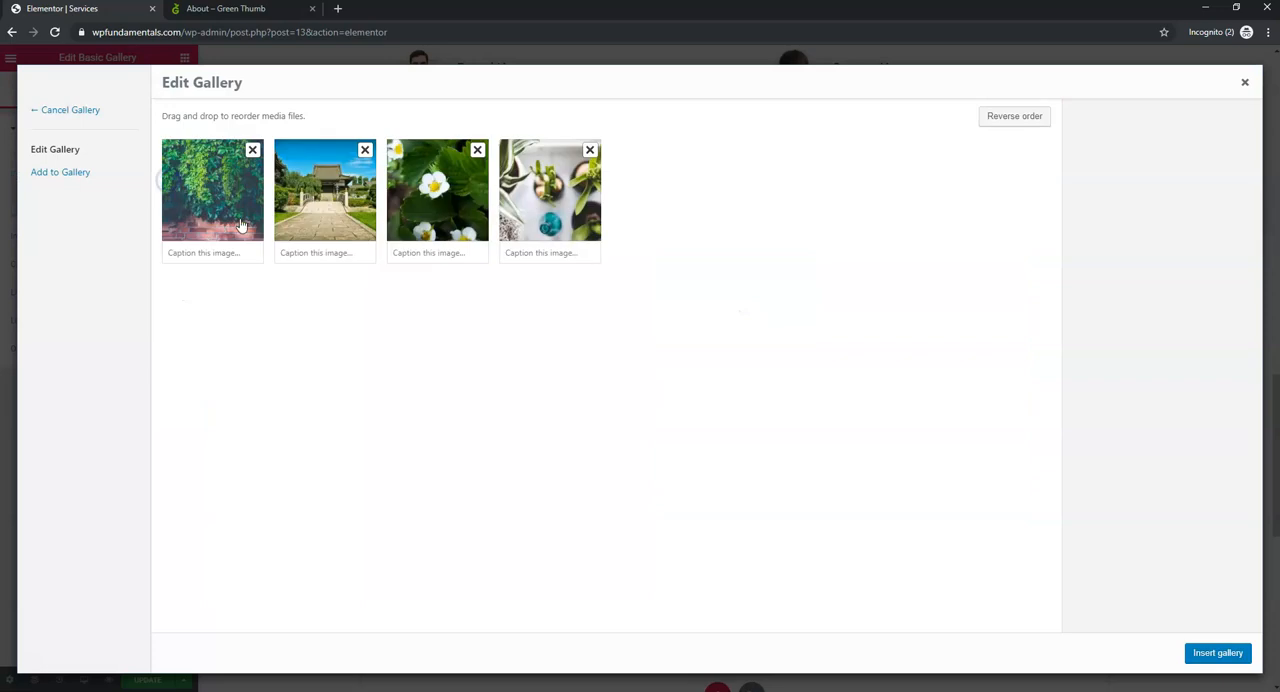
left_click(591, 149)
left_click(66, 172)
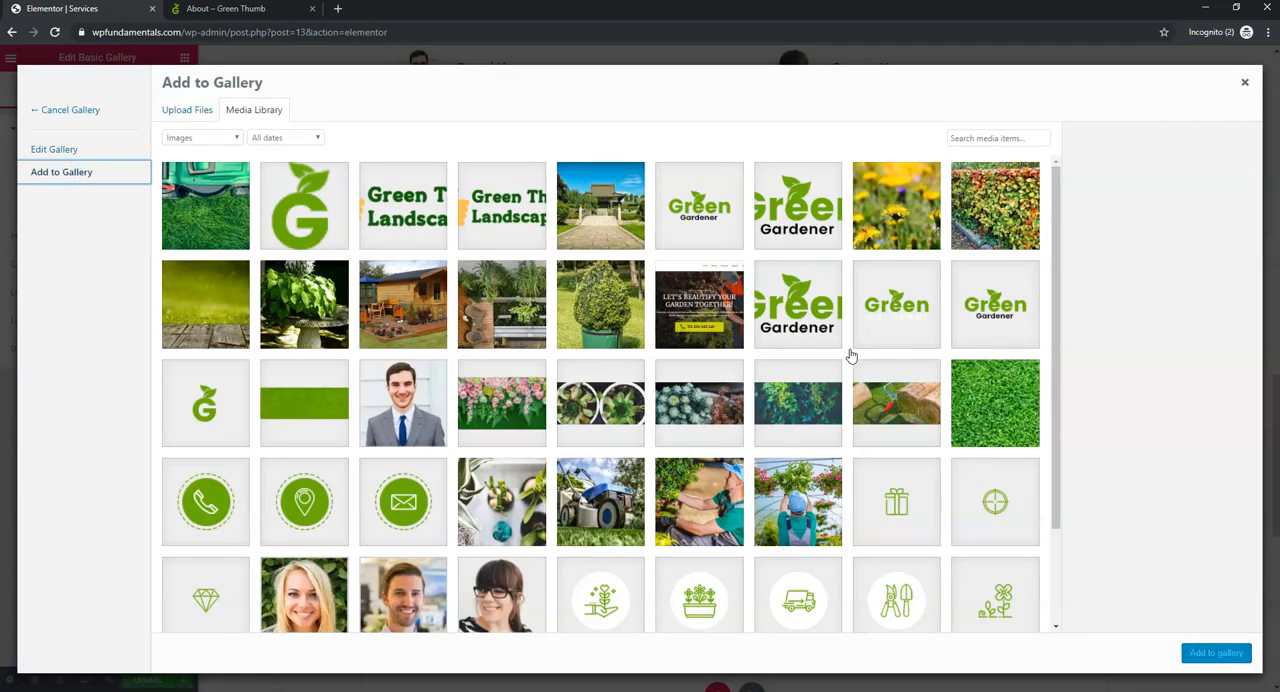
left_click(493, 308)
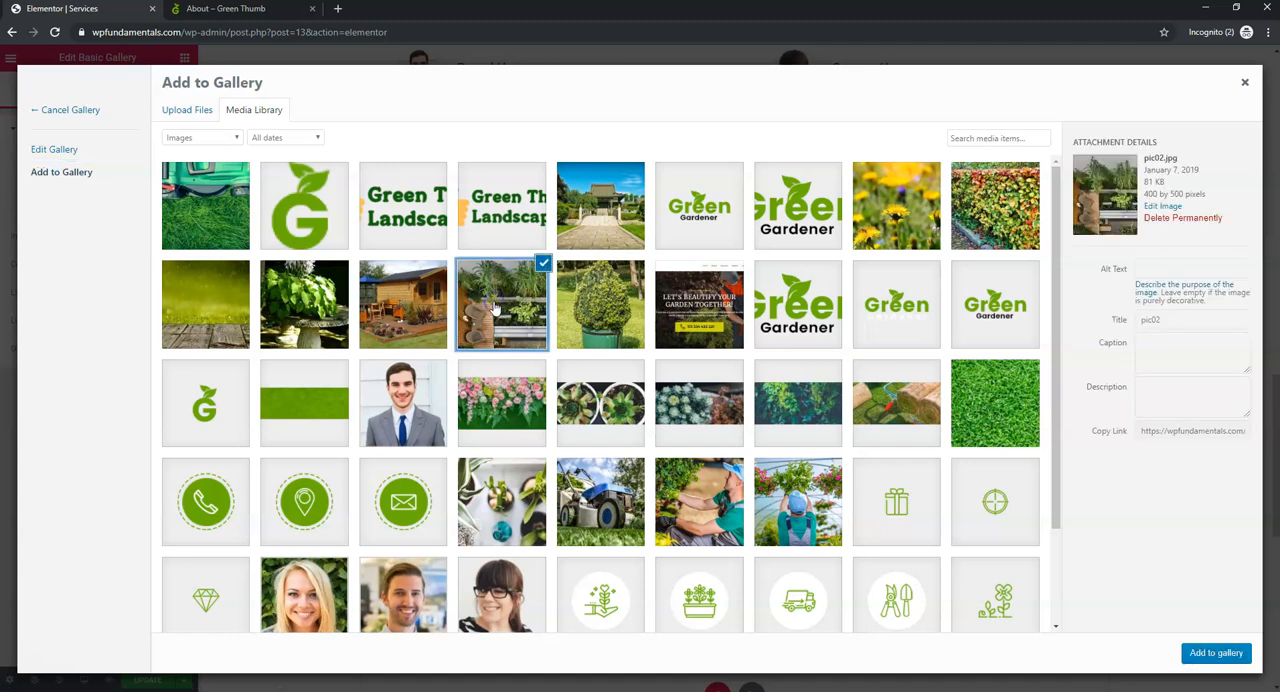
left_click(543, 263)
left_click(412, 302)
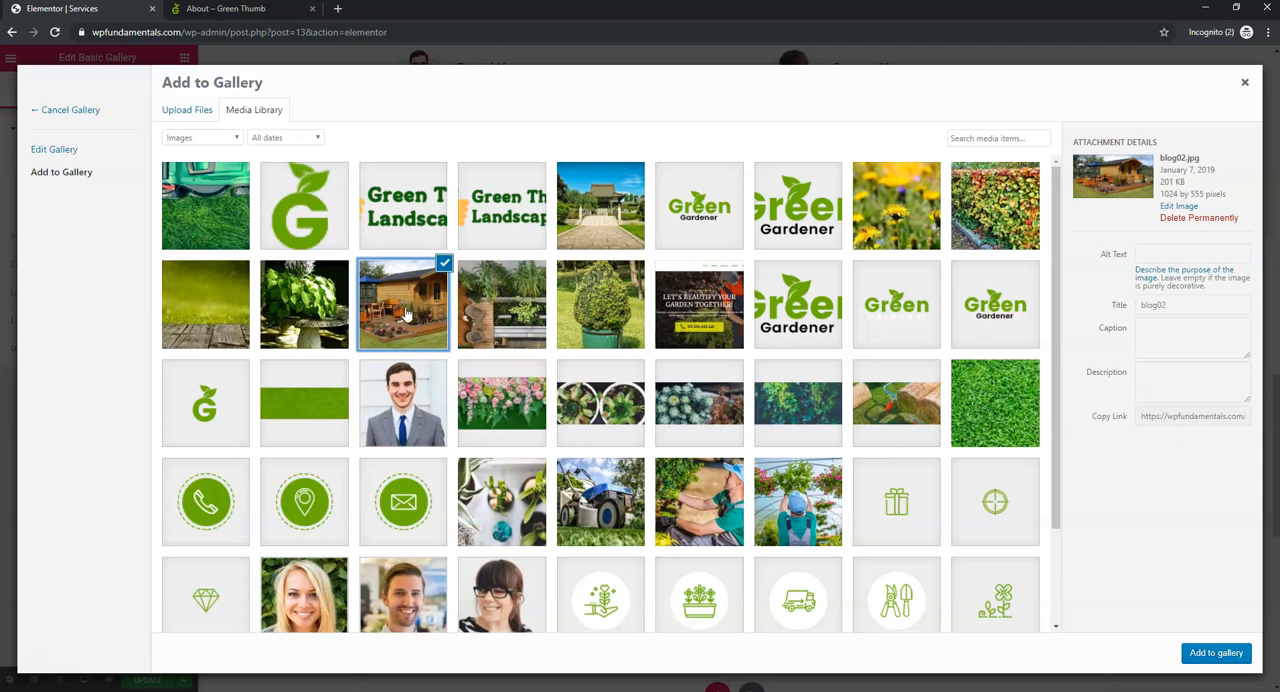
left_click(1232, 654)
left_click(1218, 652)
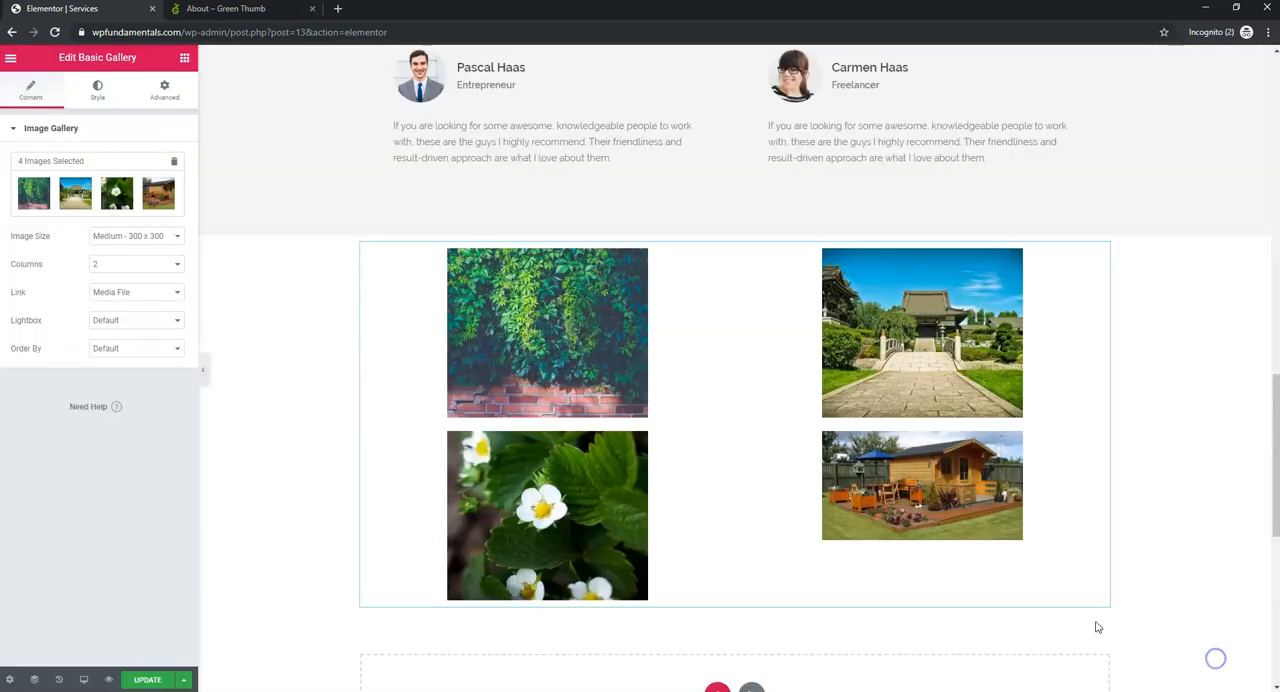
- Compare the enlarged sizes of the wooden cabin and temple garden images in the lightbox
left_click(935, 480)
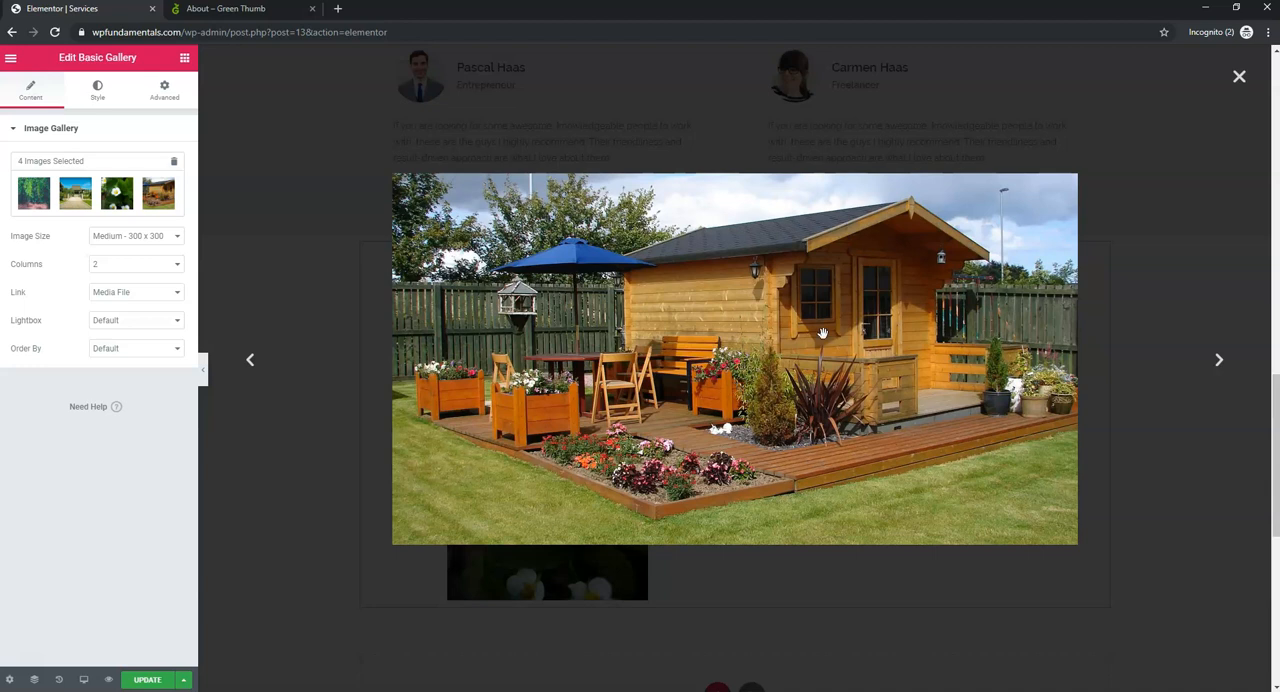
left_click(1238, 78)
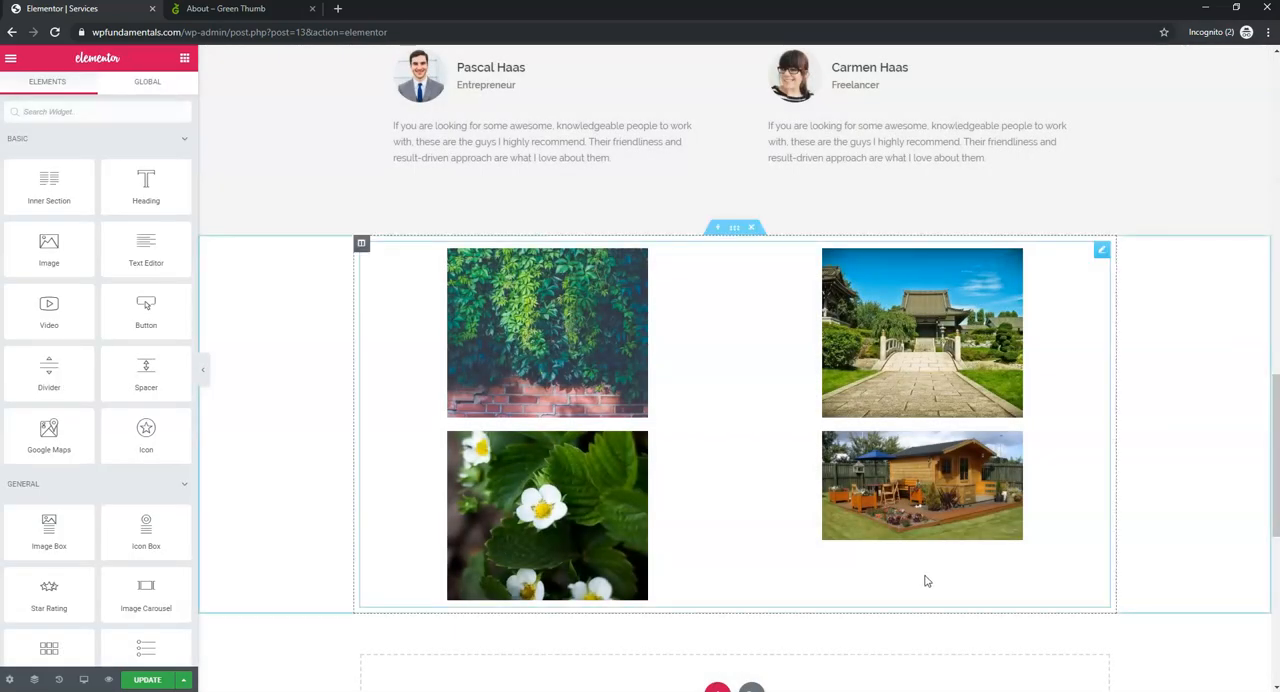
left_click(920, 488)
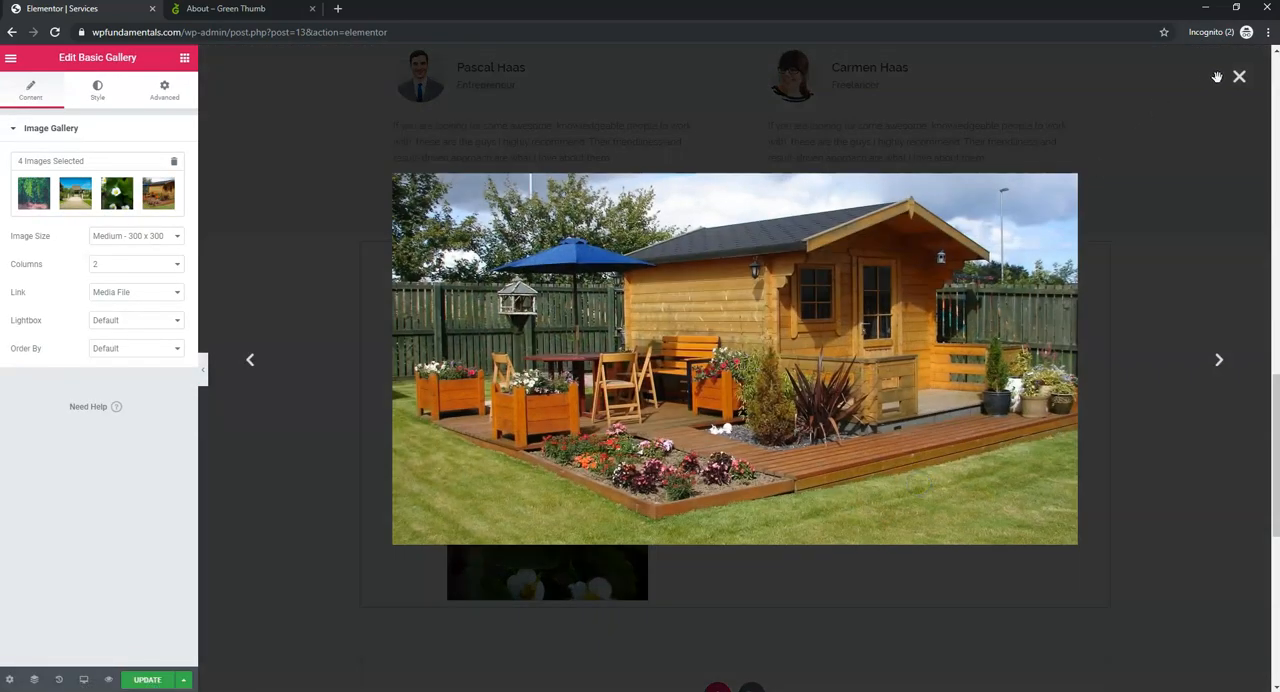
left_click(1240, 80)
left_click(951, 364)
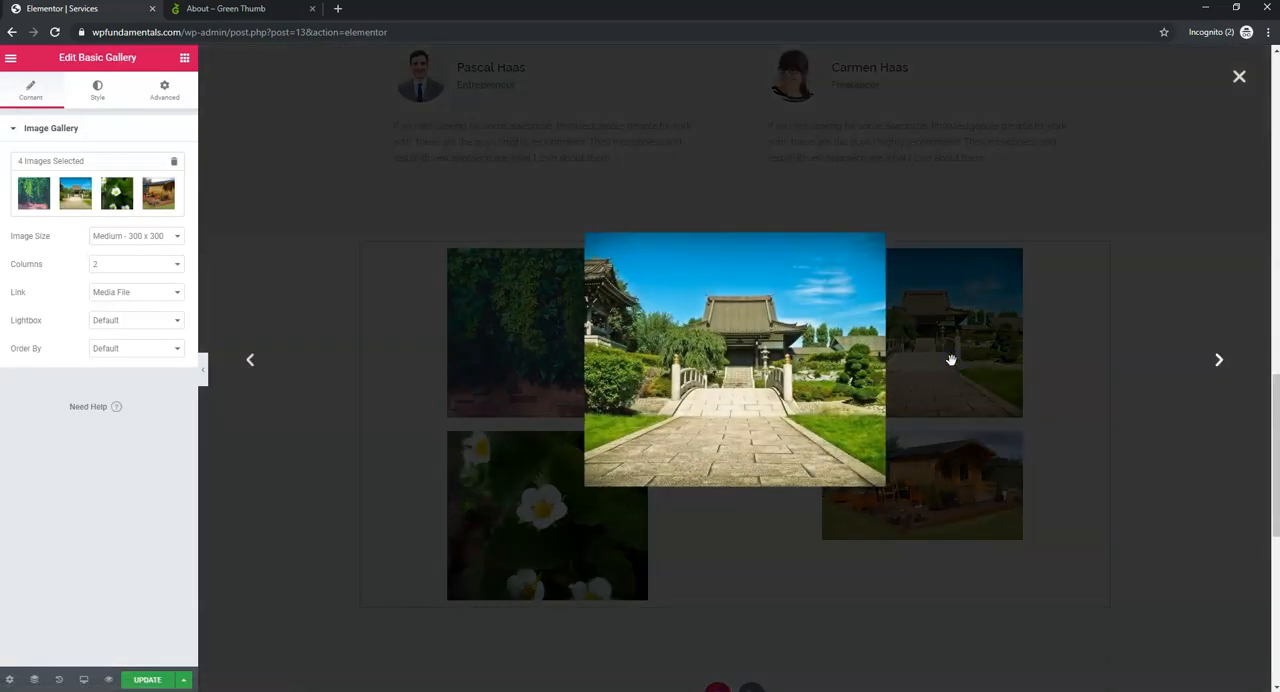
left_click(1239, 77)
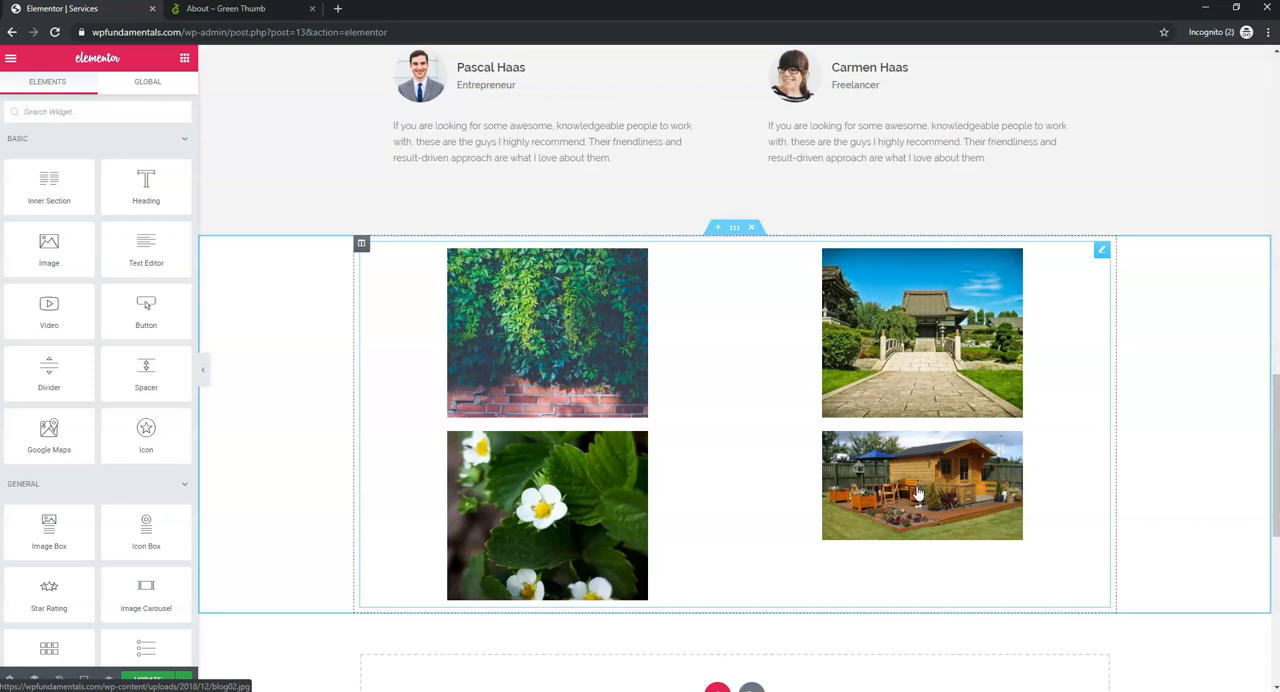
- Replace the wooden cabin image in the gallery with the lawn mower picture img11 from the media library and update the page
right_click(757, 384)
left_click(792, 390)
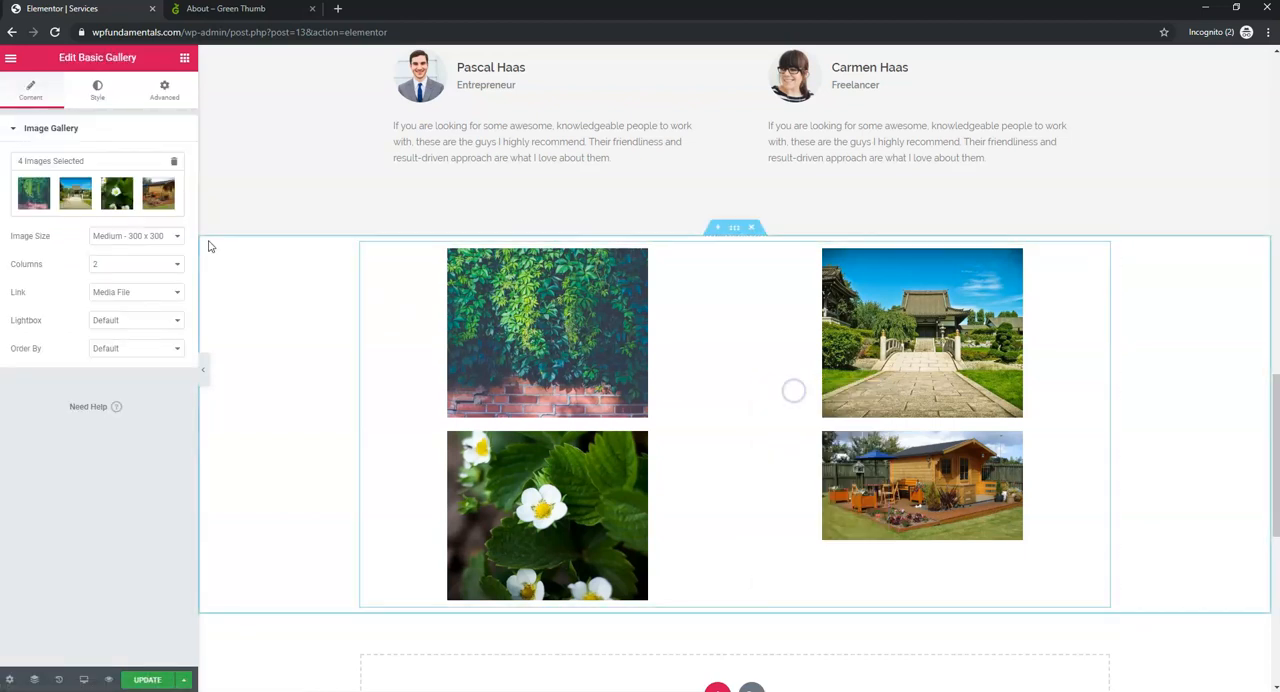
left_click(169, 204)
left_click(590, 150)
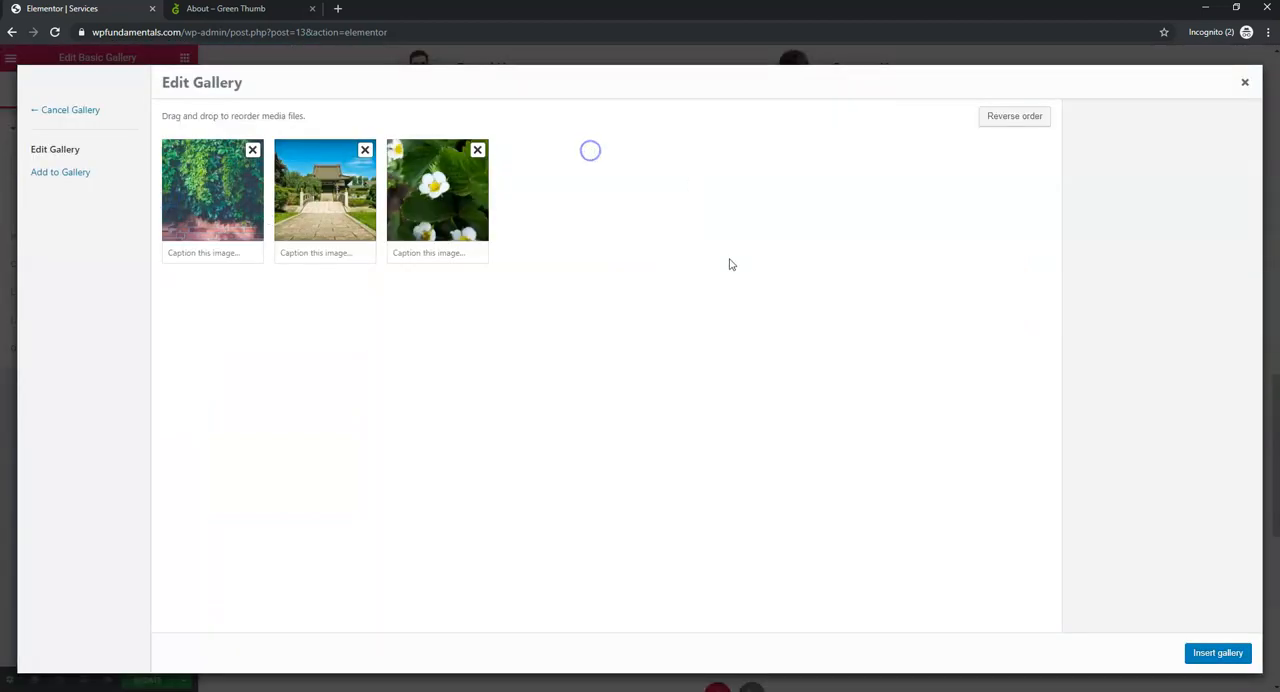
left_click(55, 172)
left_click(563, 503)
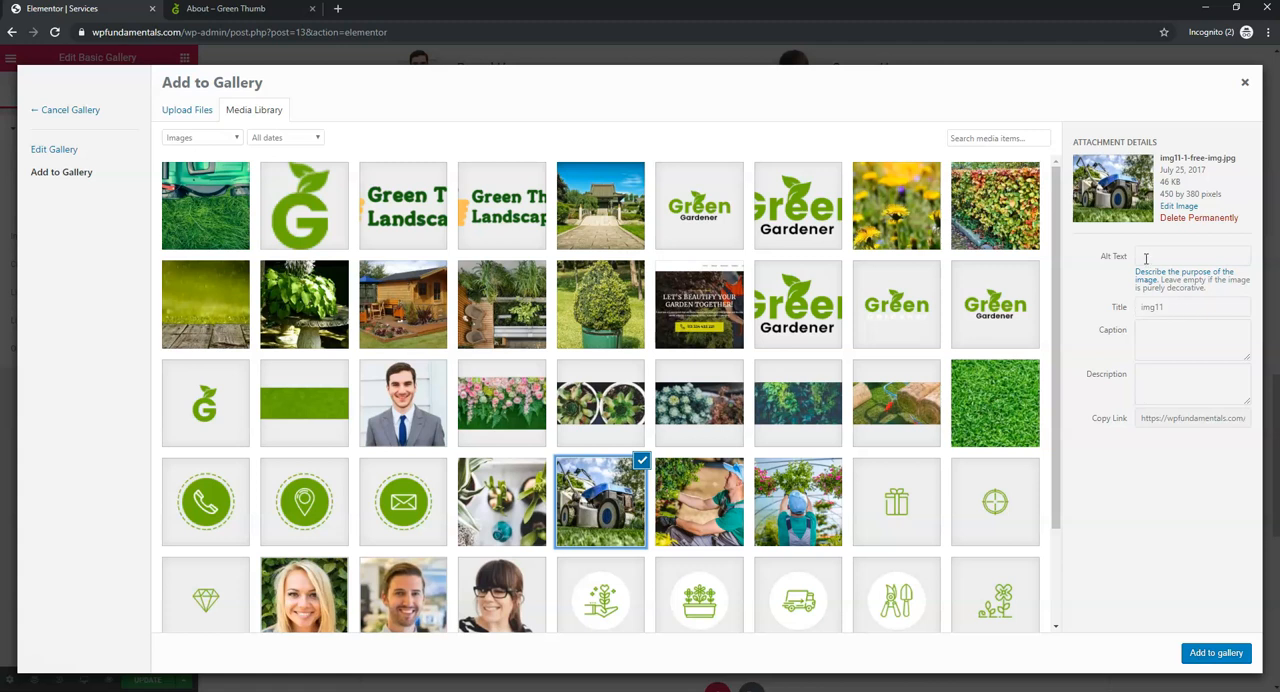
left_click(1210, 655)
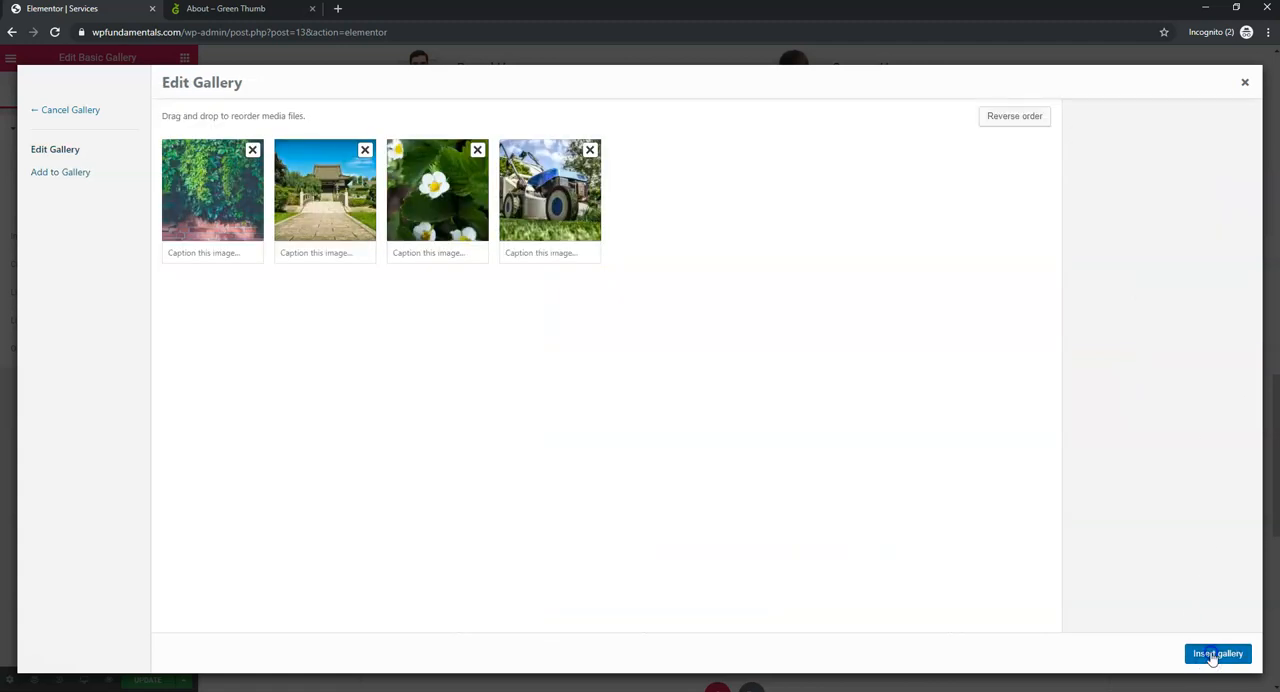
left_click(1210, 652)
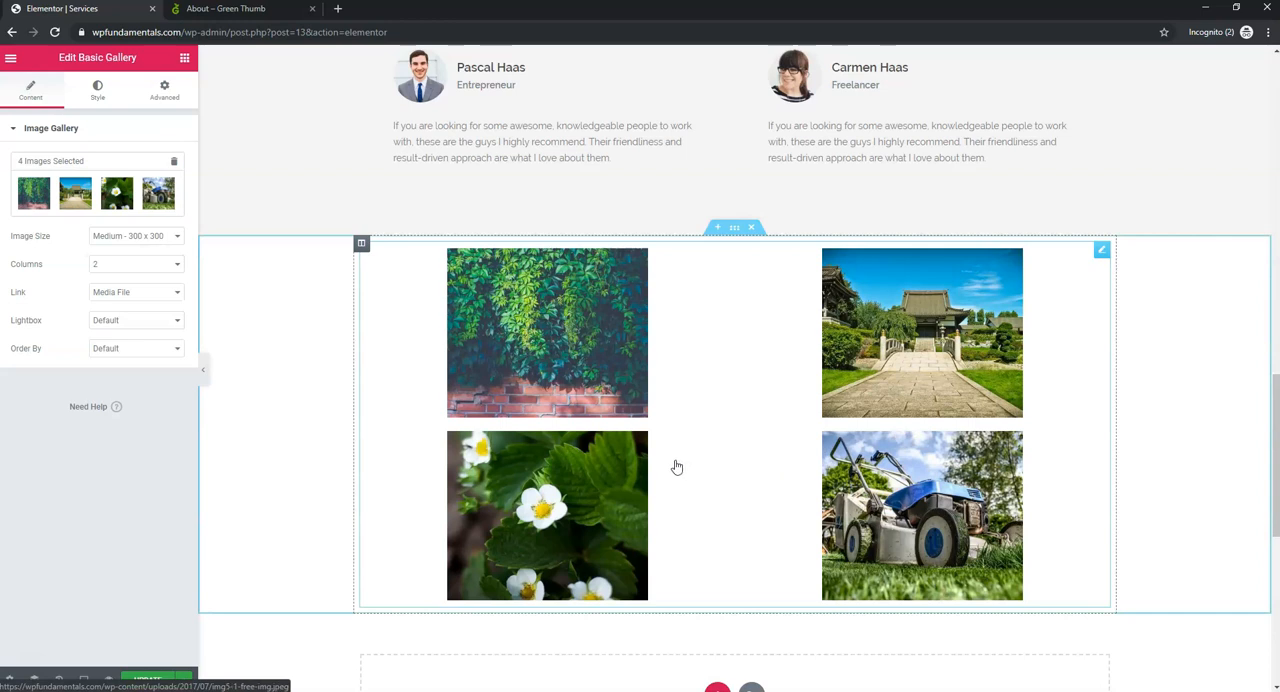
left_click(137, 680)
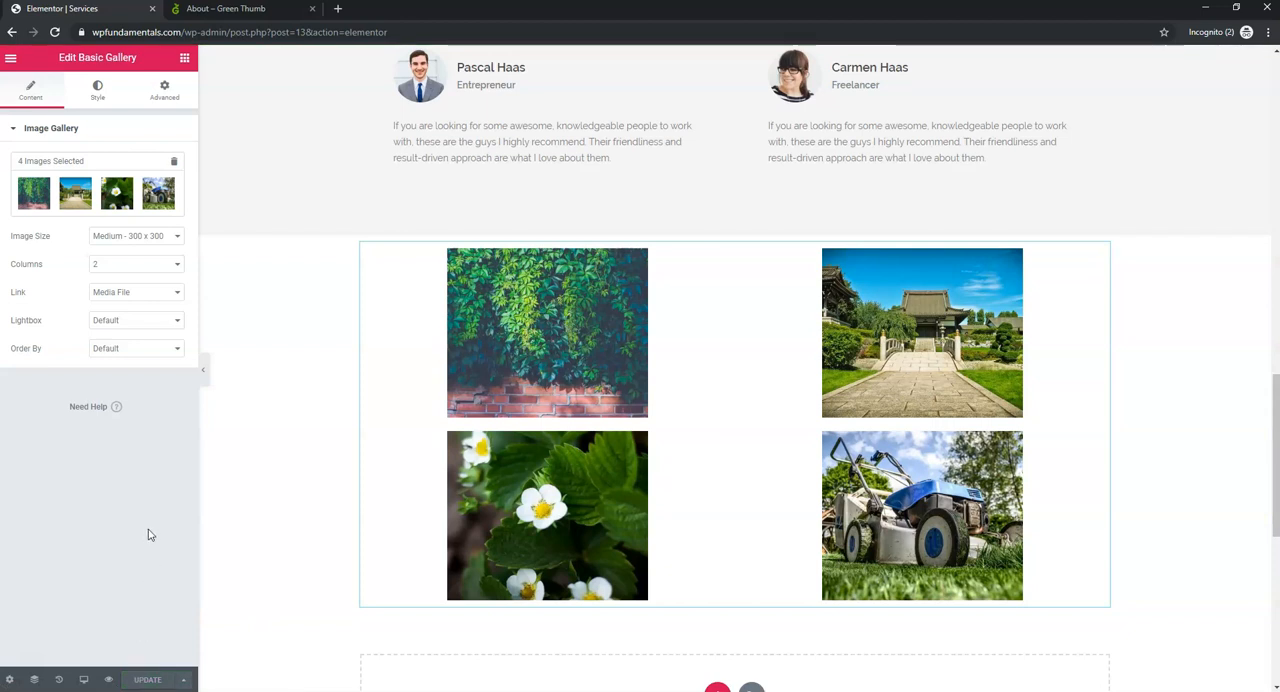
- Find the Contact page with the Finder and open it for editing in Elementor
left_click(11, 58)
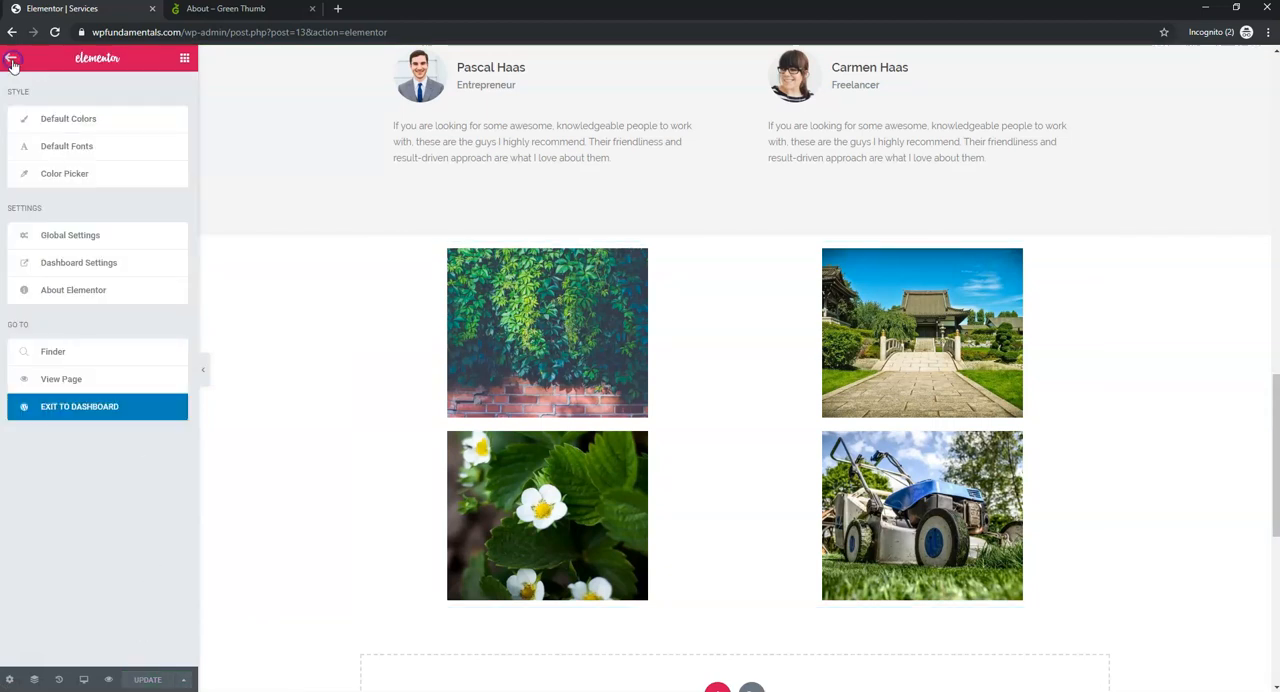
left_click(66, 355)
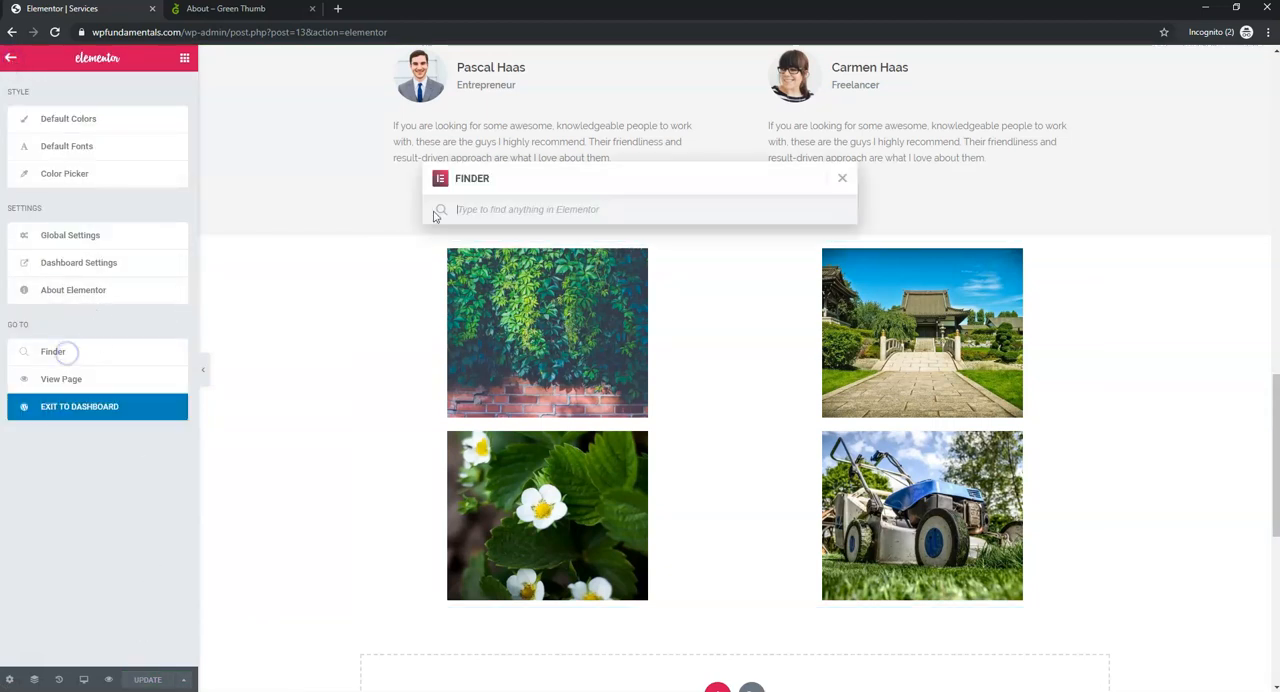
type("contact")
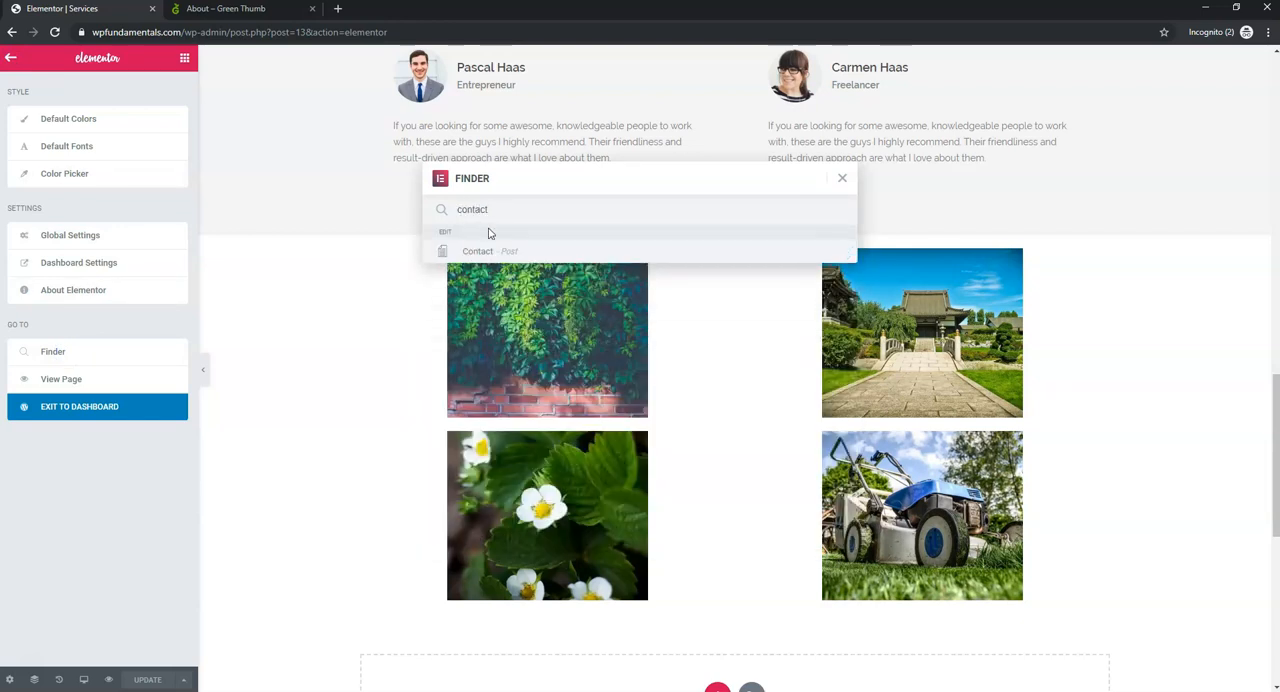
left_click(486, 251)
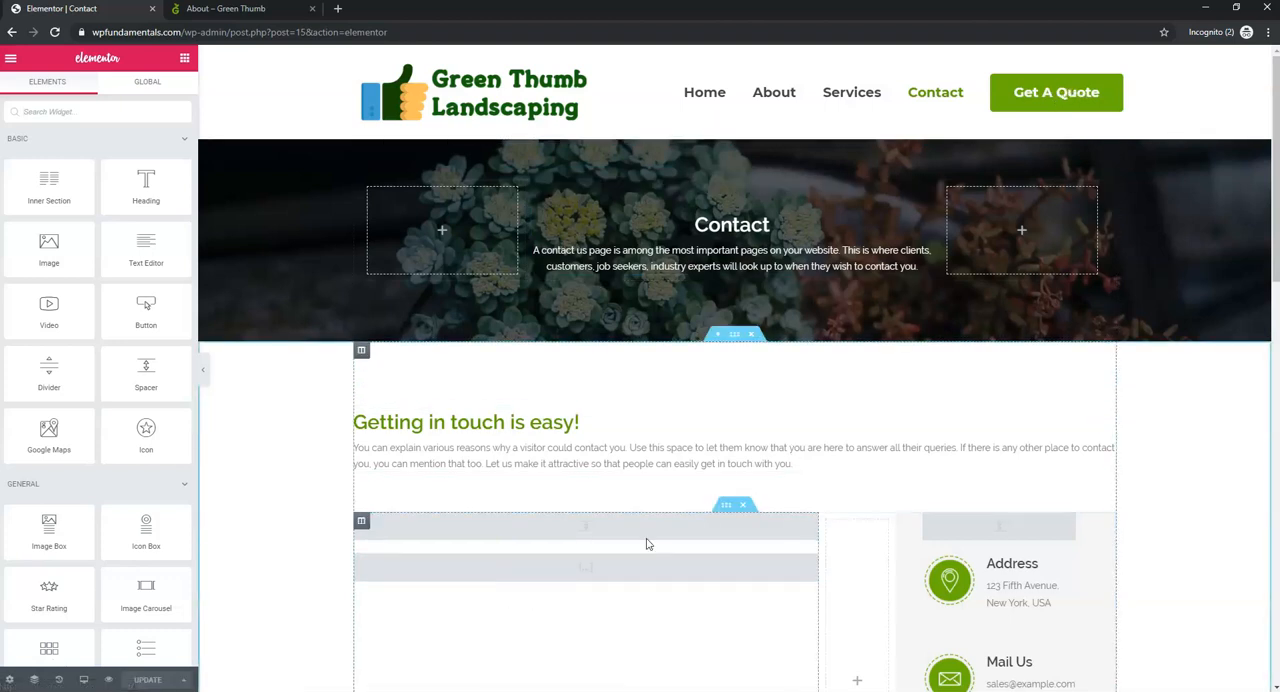
- Inspect the shortcode widget under "Getting in touch is easy!" and check that area on the live Contact page
left_click(590, 579)
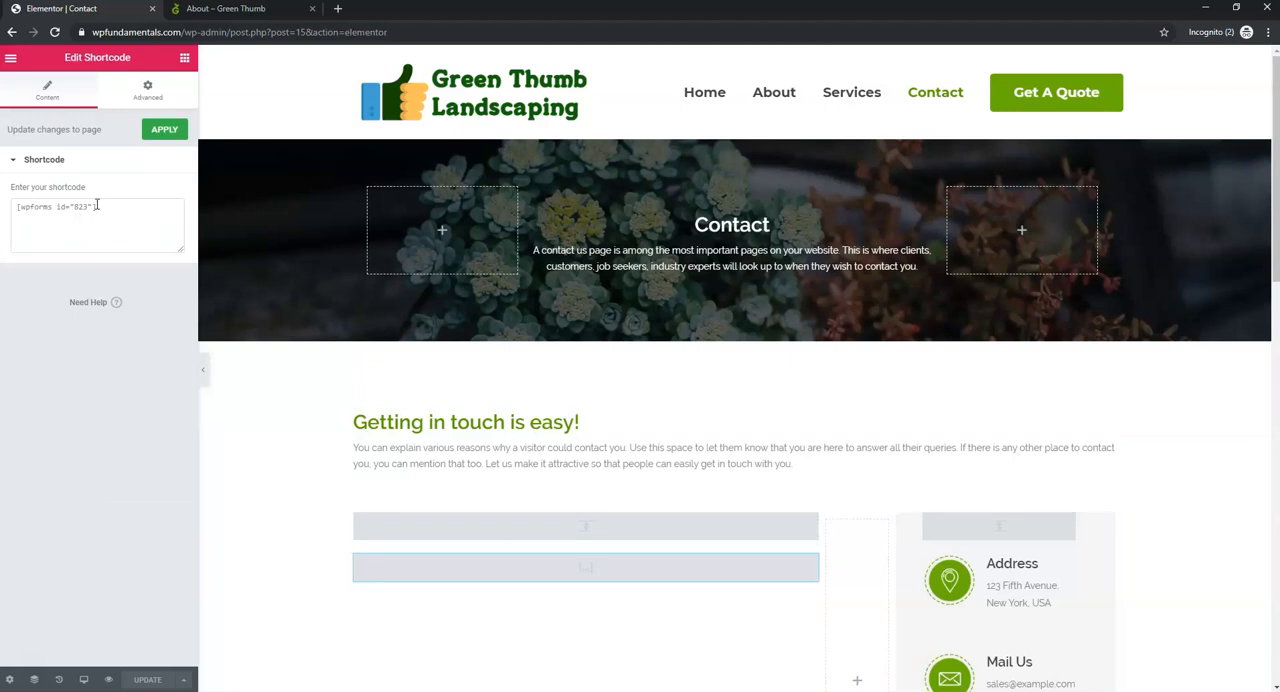
left_click(225, 9)
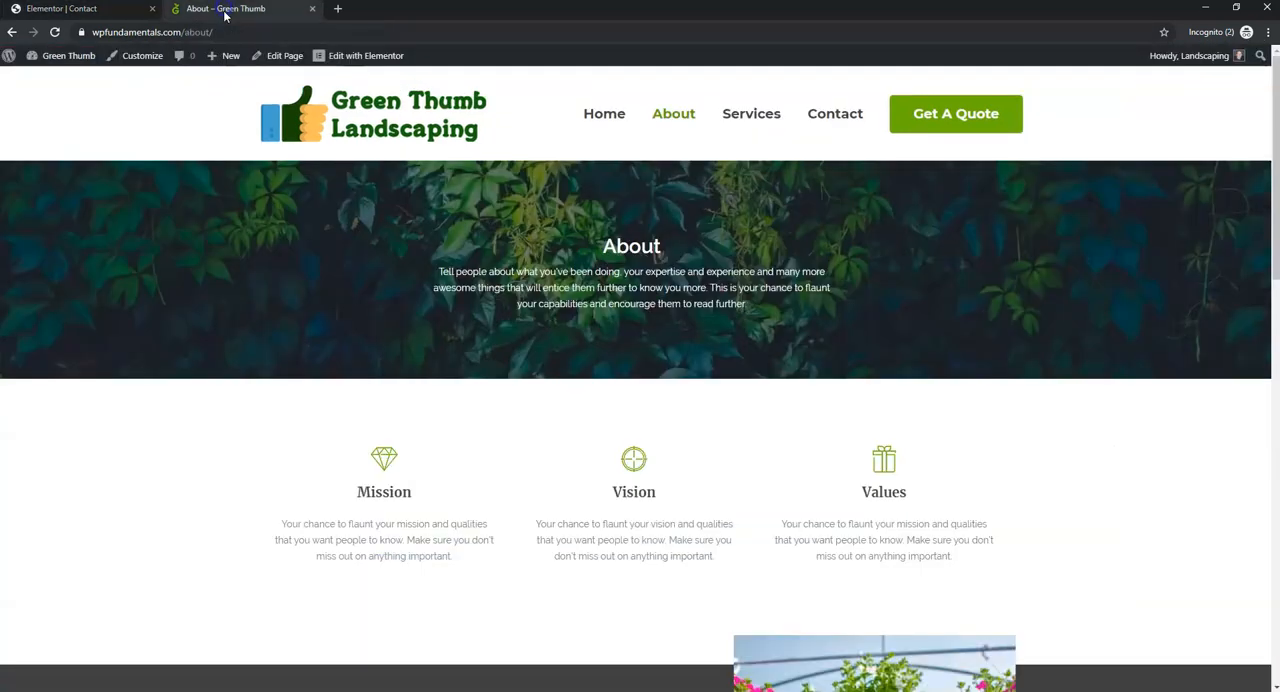
left_click(55, 34)
left_click(826, 116)
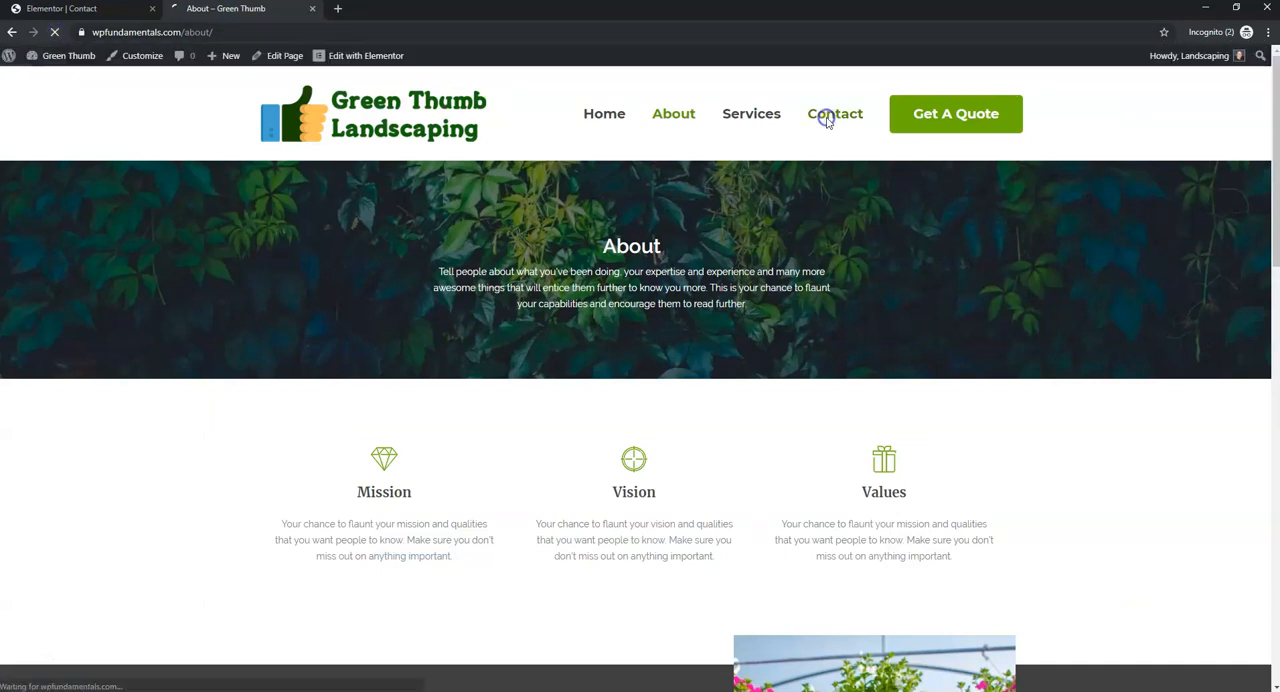
scroll(589, 306, "down", 3)
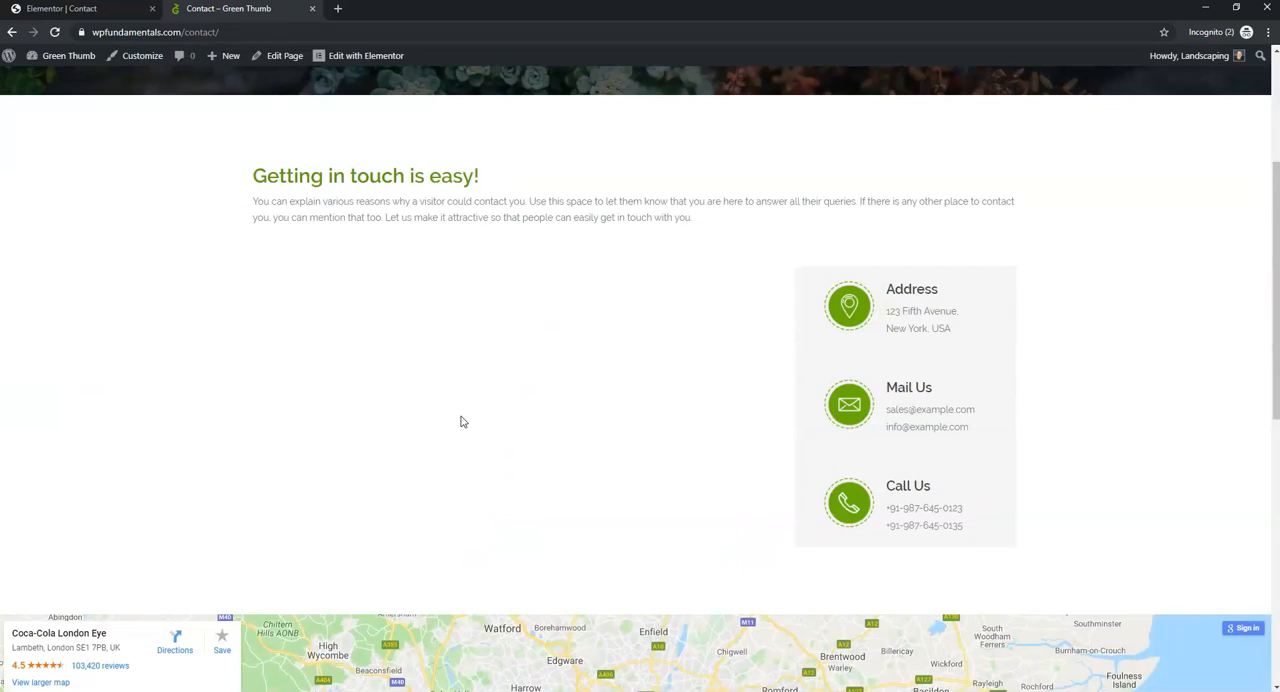
- Exit the Elementor editor to the WordPress dashboard and open the WPForms forms overview
left_click(110, 12)
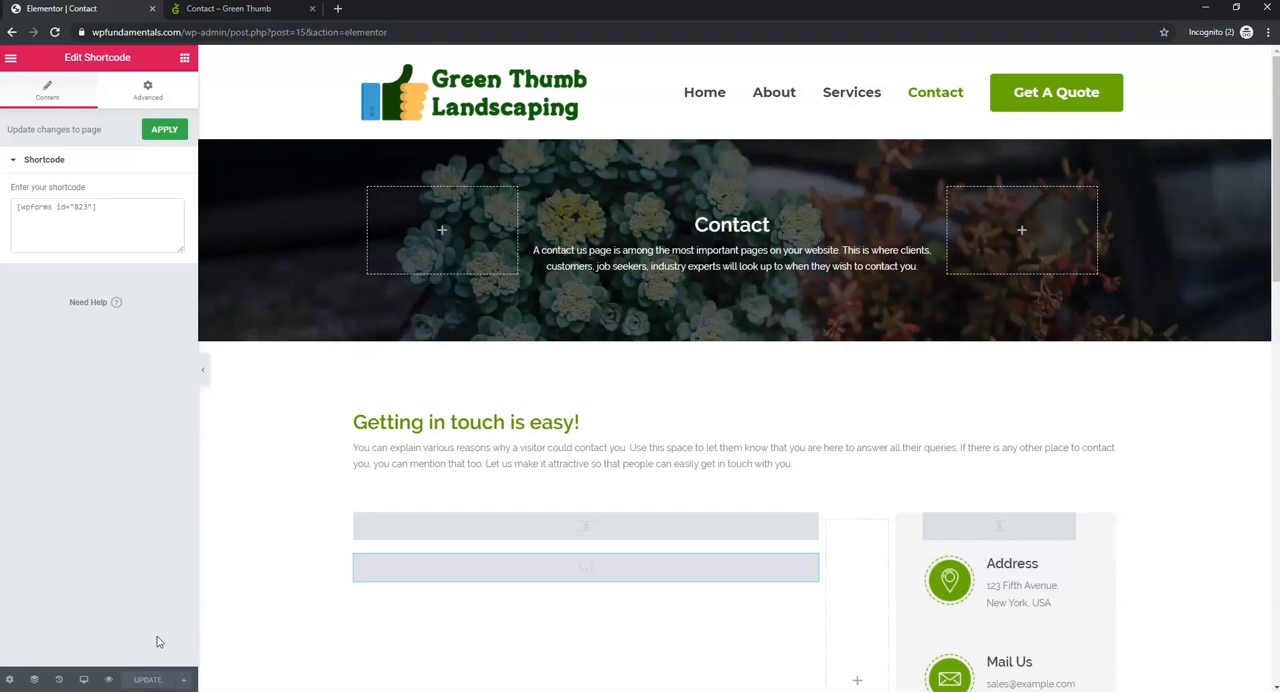
left_click(11, 59)
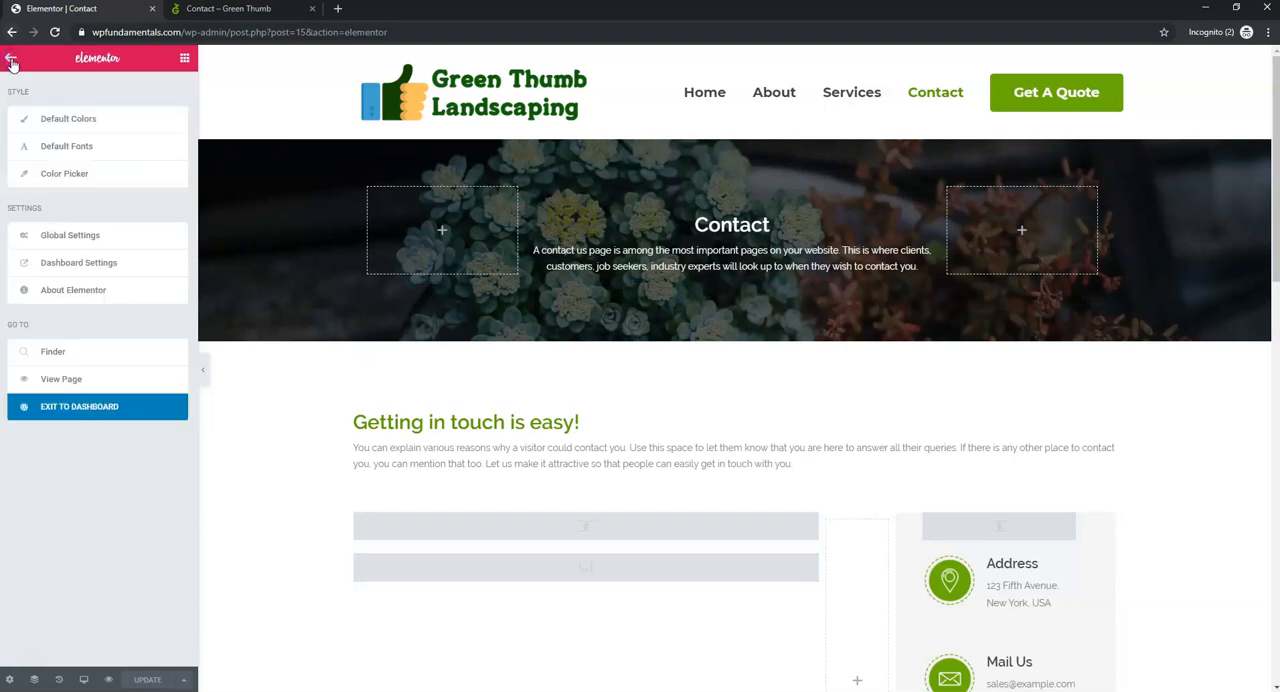
left_click(69, 408)
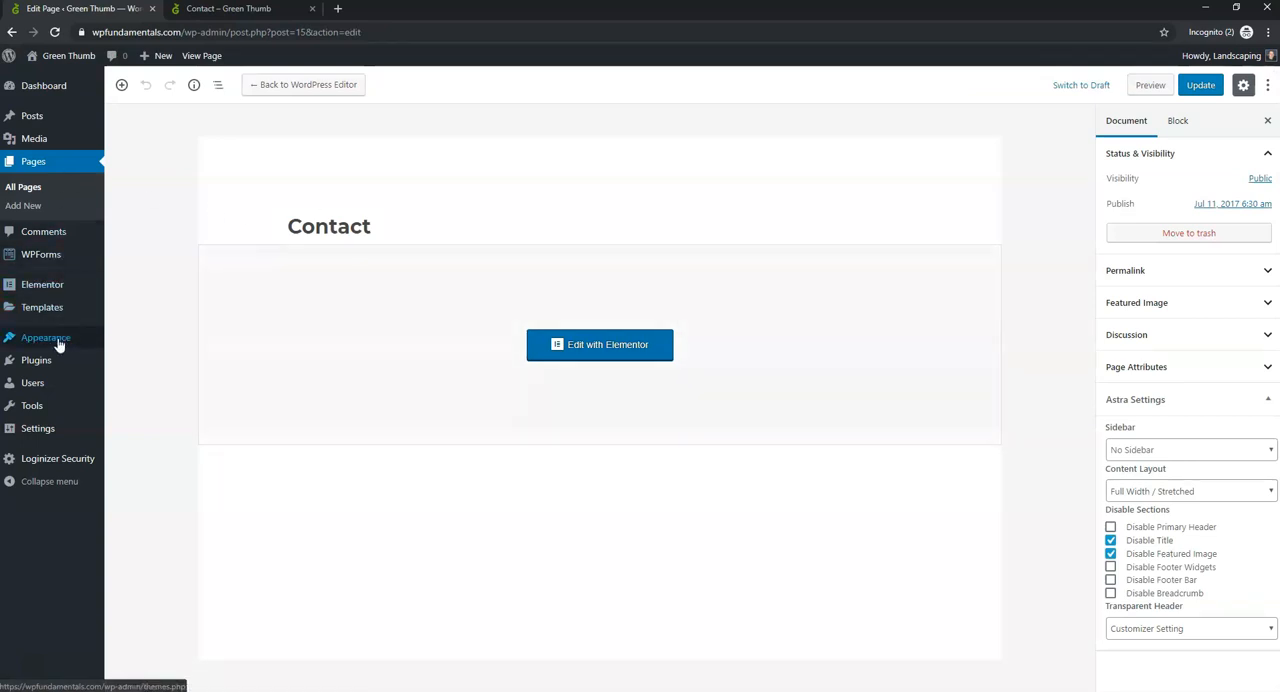
mouse_move(48, 264)
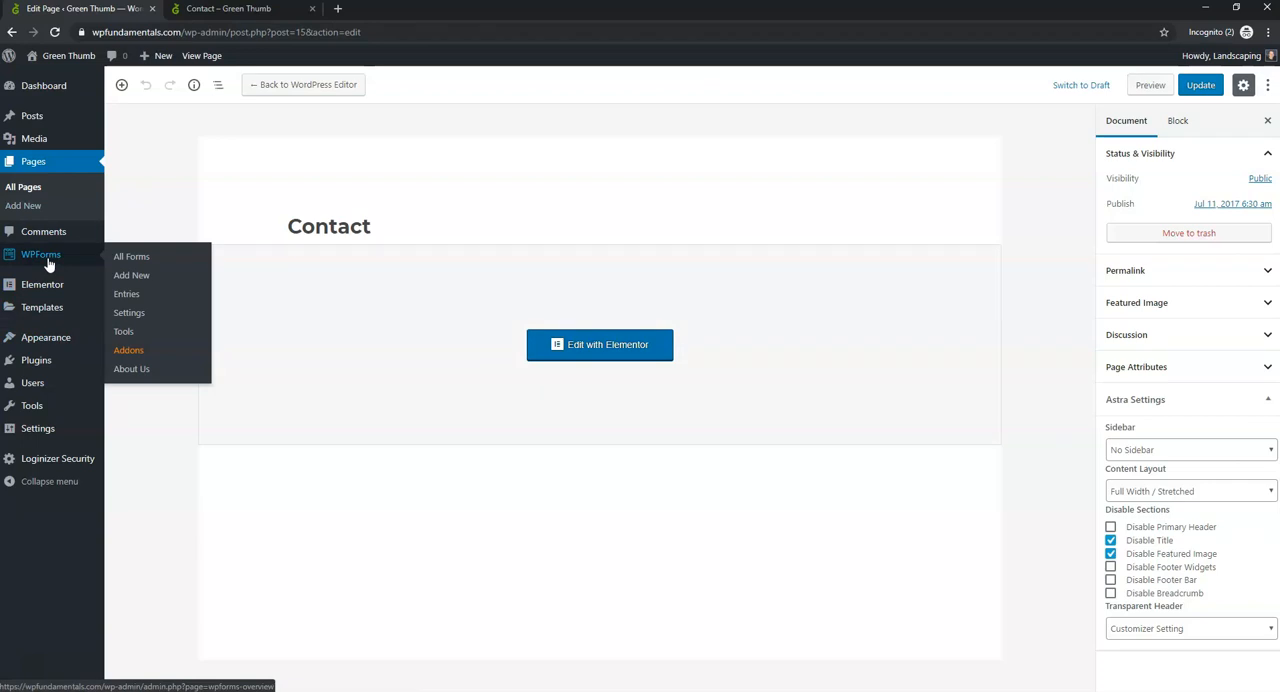
mouse_move(58, 360)
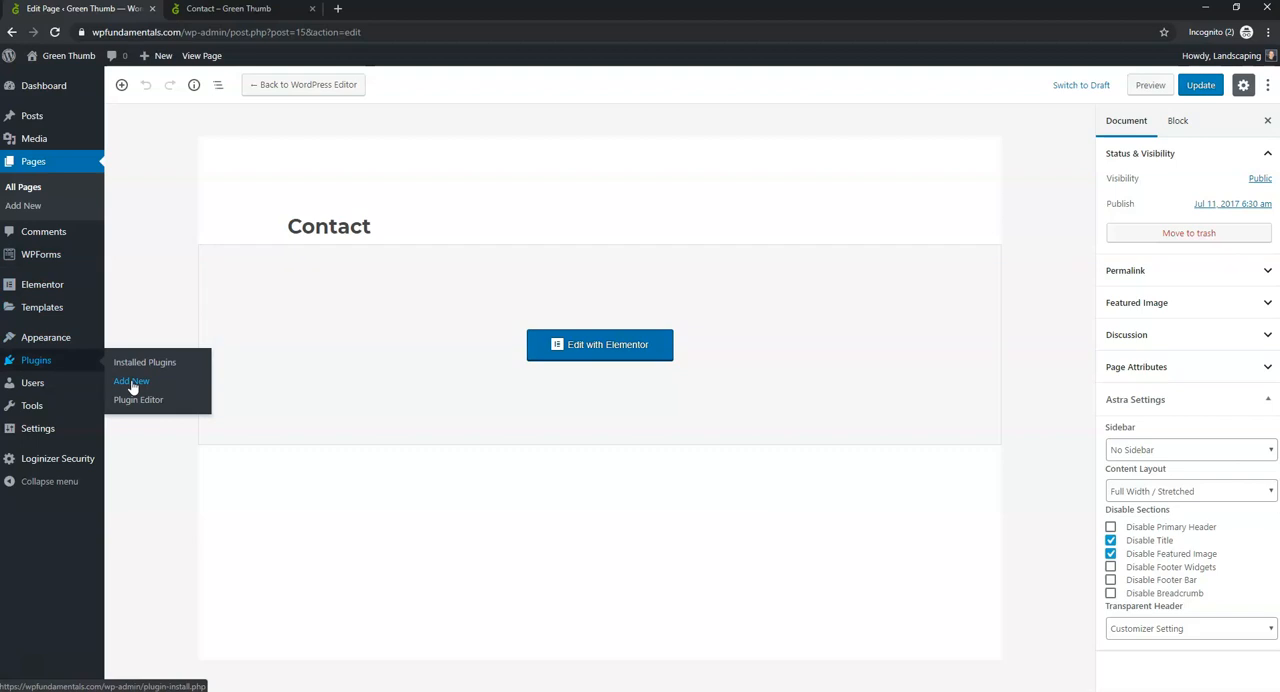
left_click(48, 258)
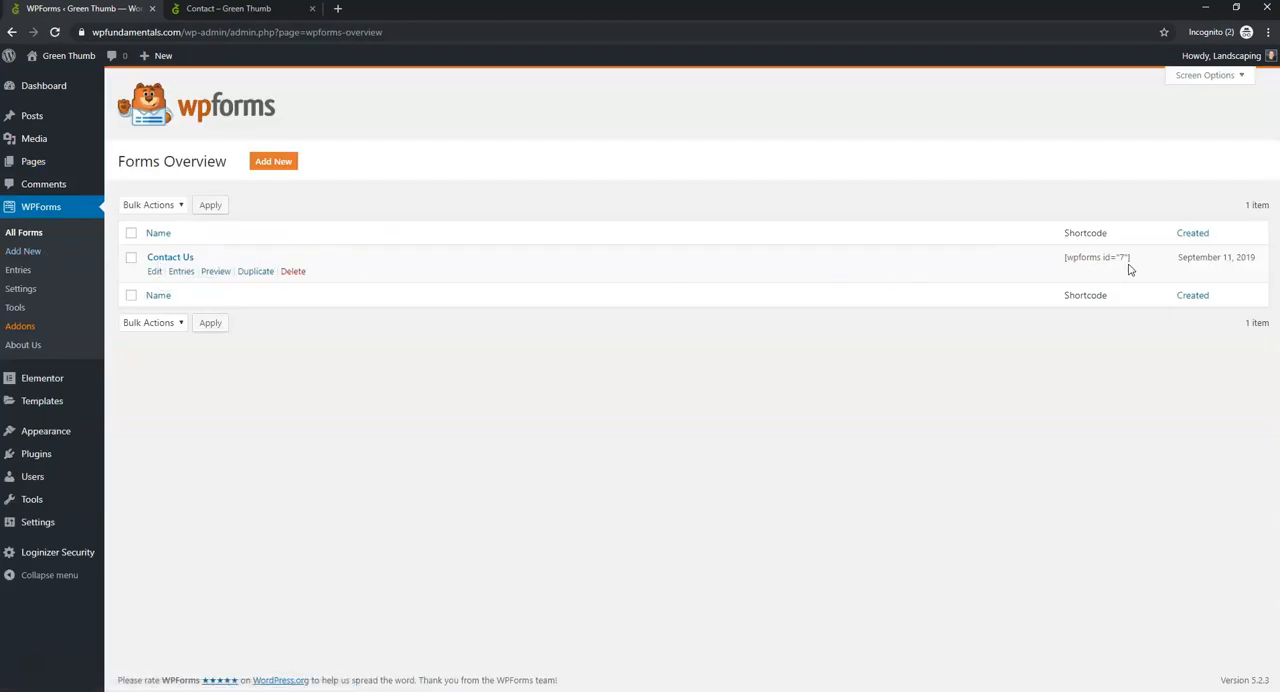
- Glance at the live Contact page again and open the Contact Us form for editing in WPForms
left_click(227, 9)
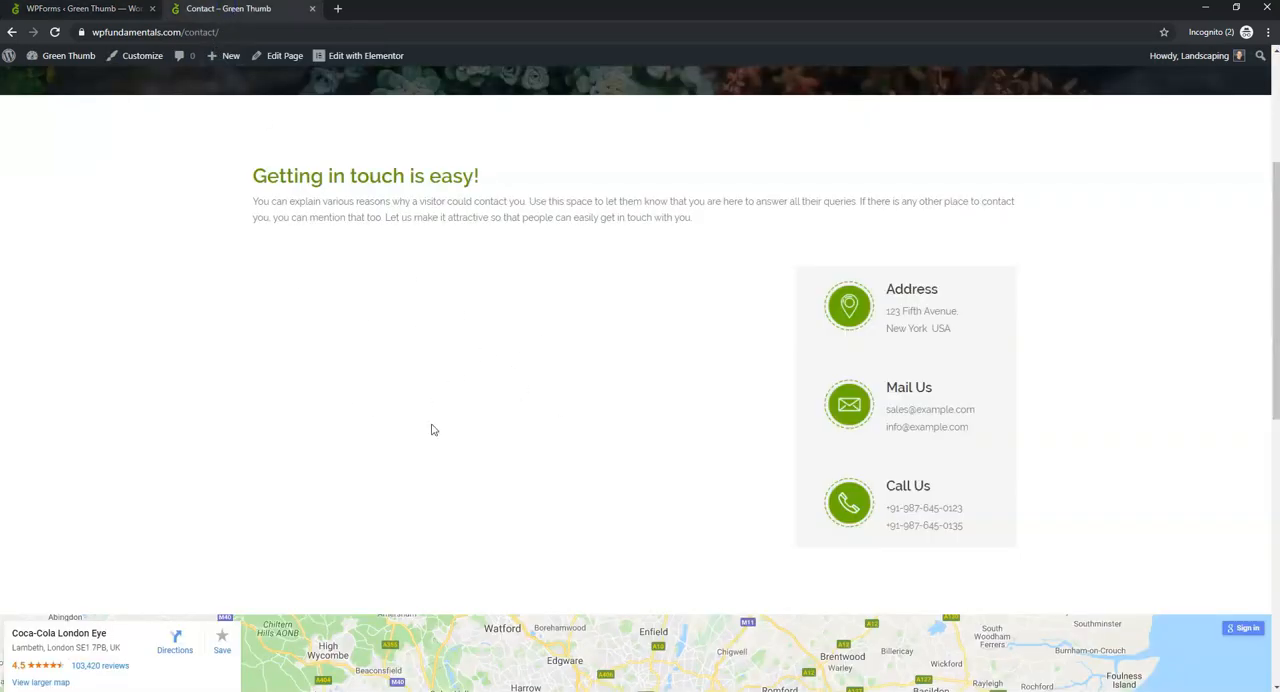
left_click(67, 9)
mouse_move(192, 258)
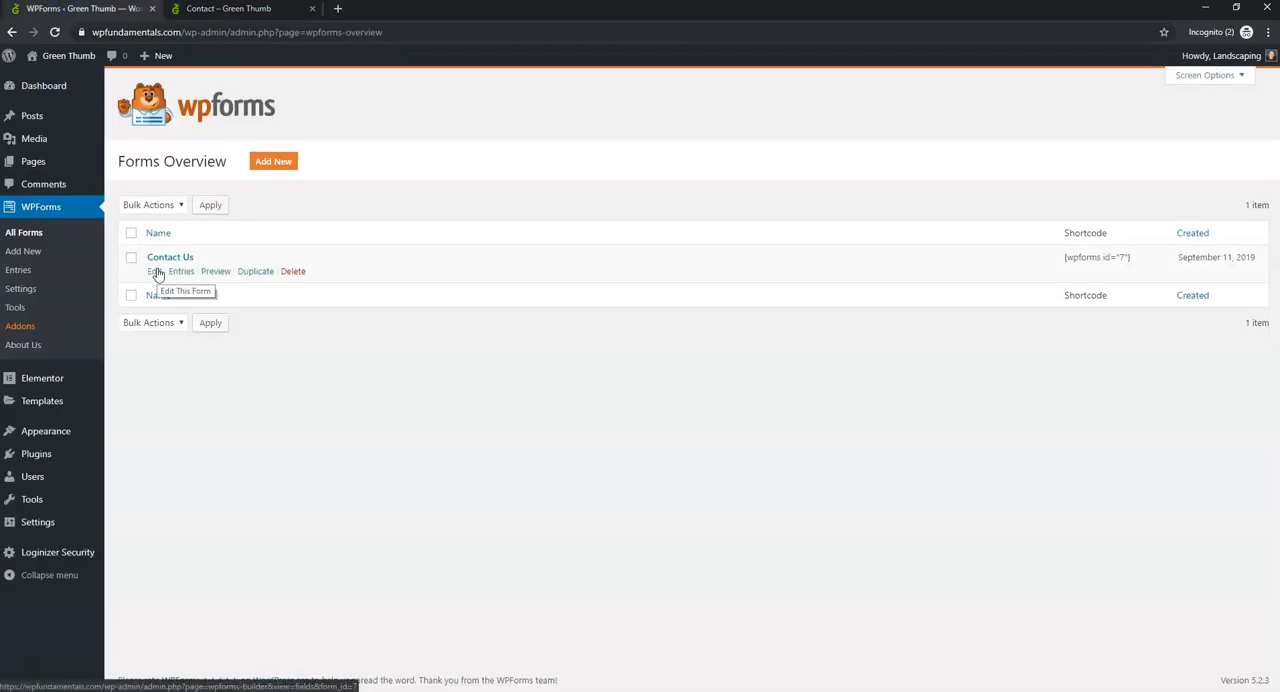
left_click(157, 272)
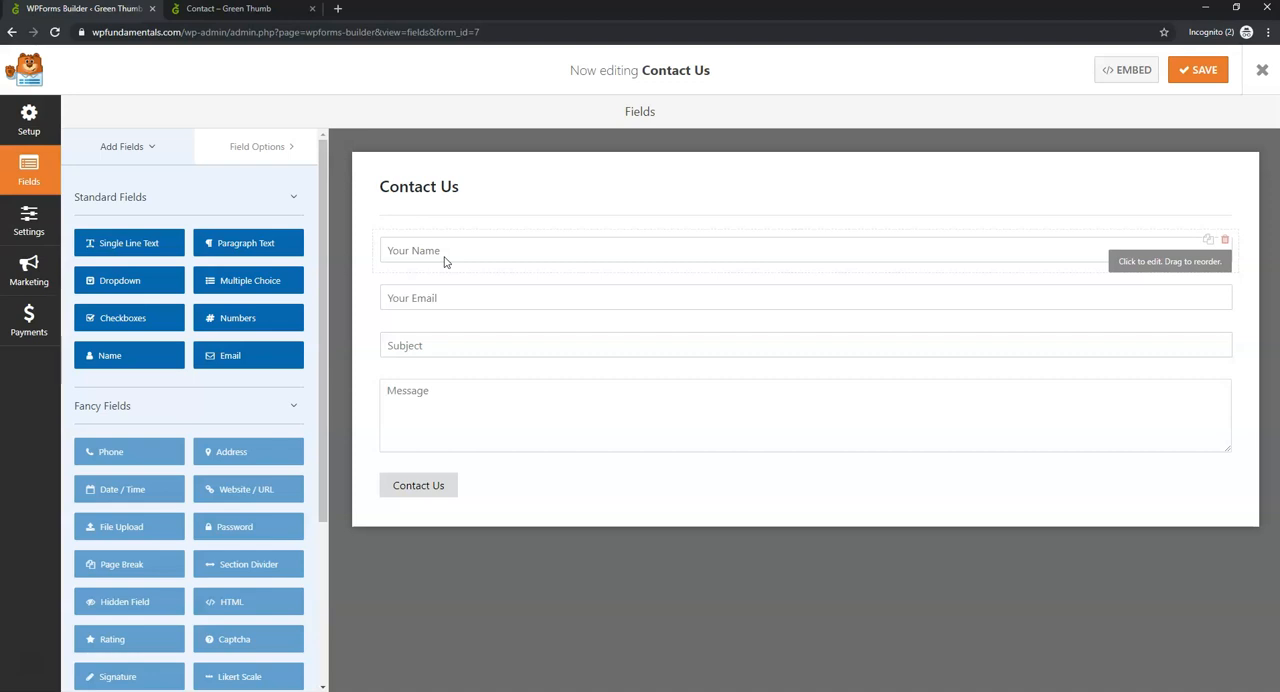
- Review the Contact Us form's notification settings, including the send-to email address, and save the form
left_click(42, 229)
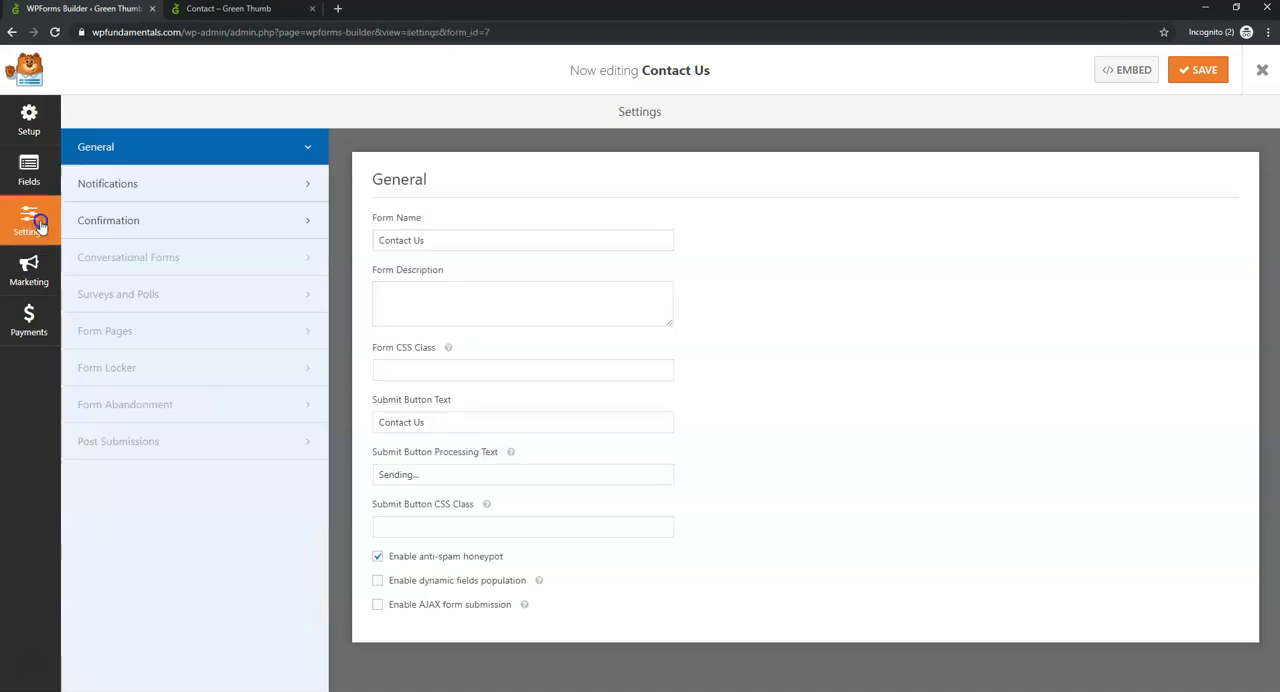
left_click(135, 194)
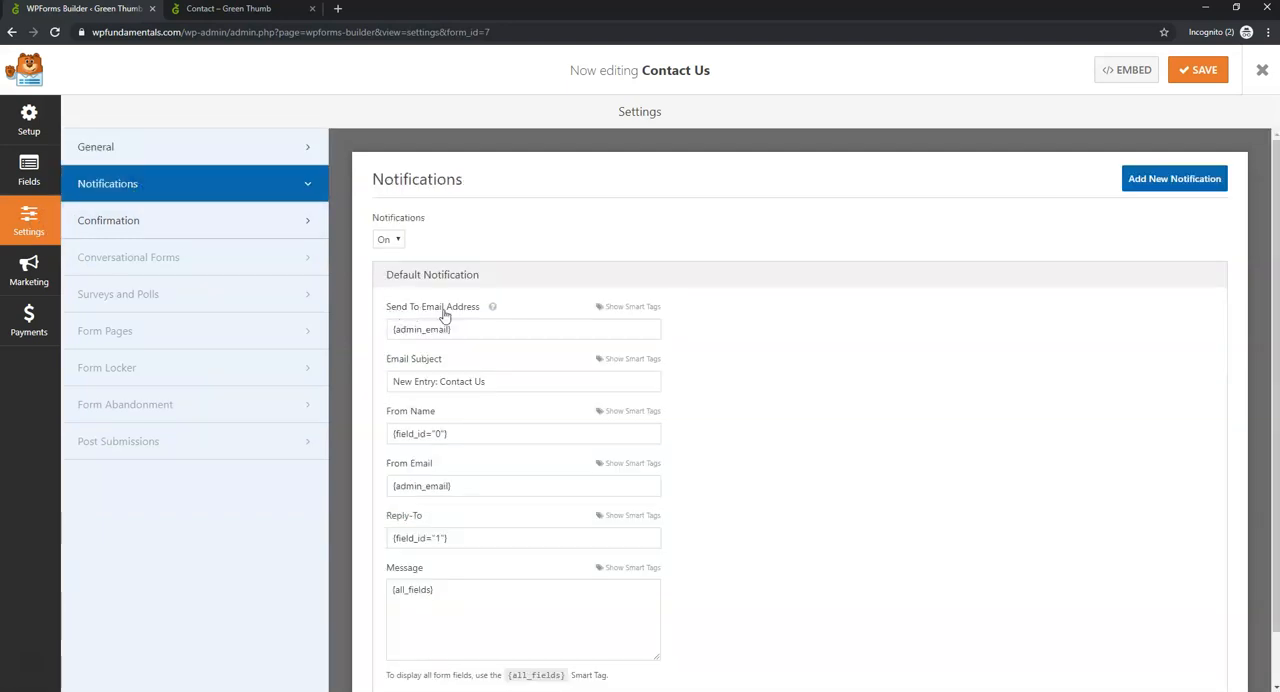
mouse_move(492, 310)
left_click(1203, 72)
- Add a Multiple Choice field with the first two choices named Lawn Care and Garden, and place it between Your Email and Subject
left_click(30, 183)
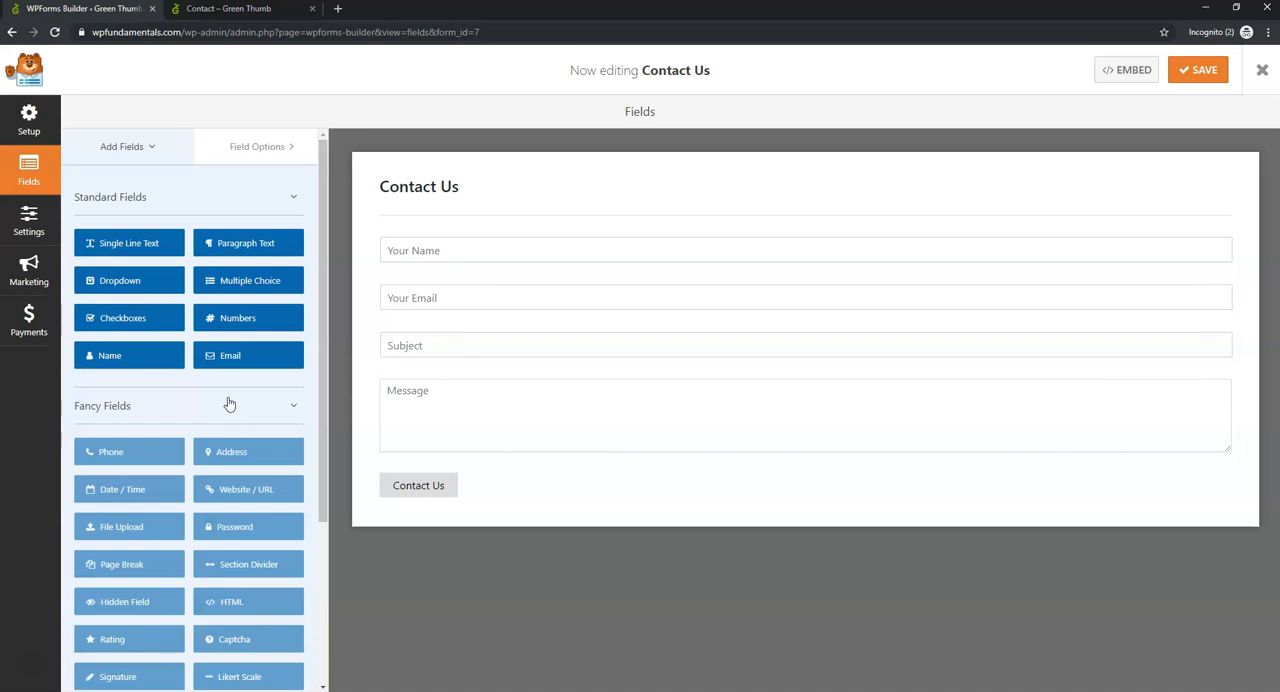
left_click(254, 283)
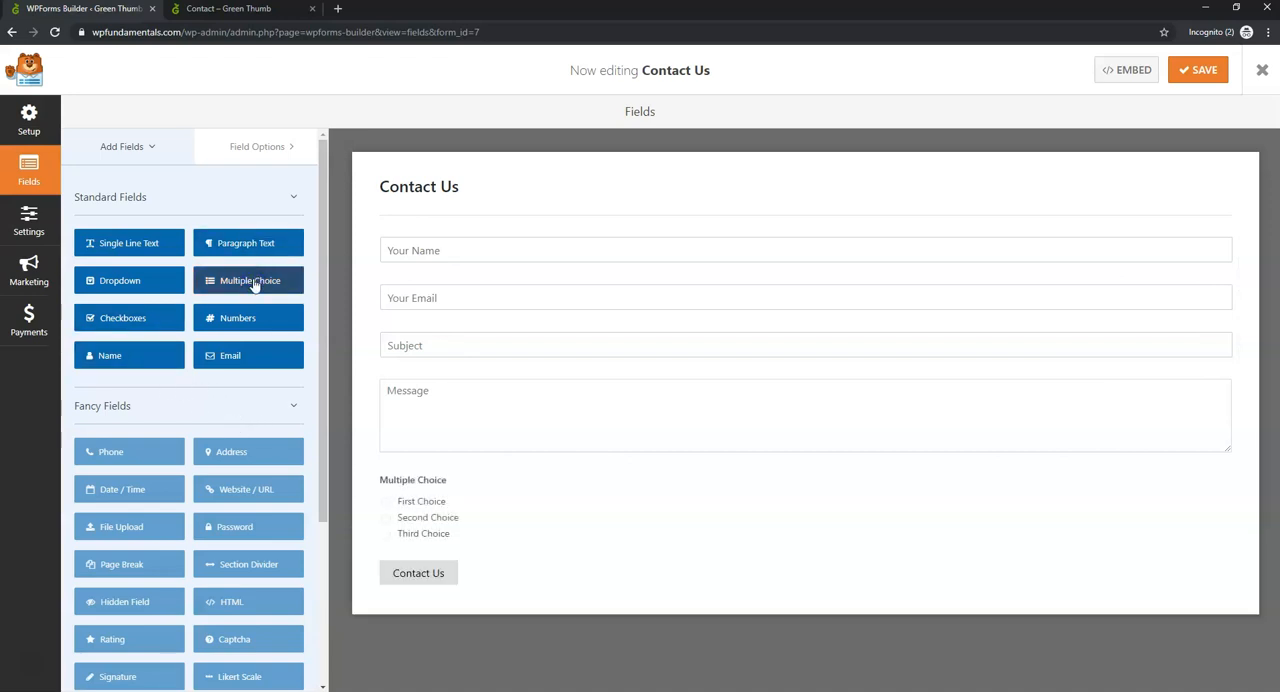
left_click(419, 506)
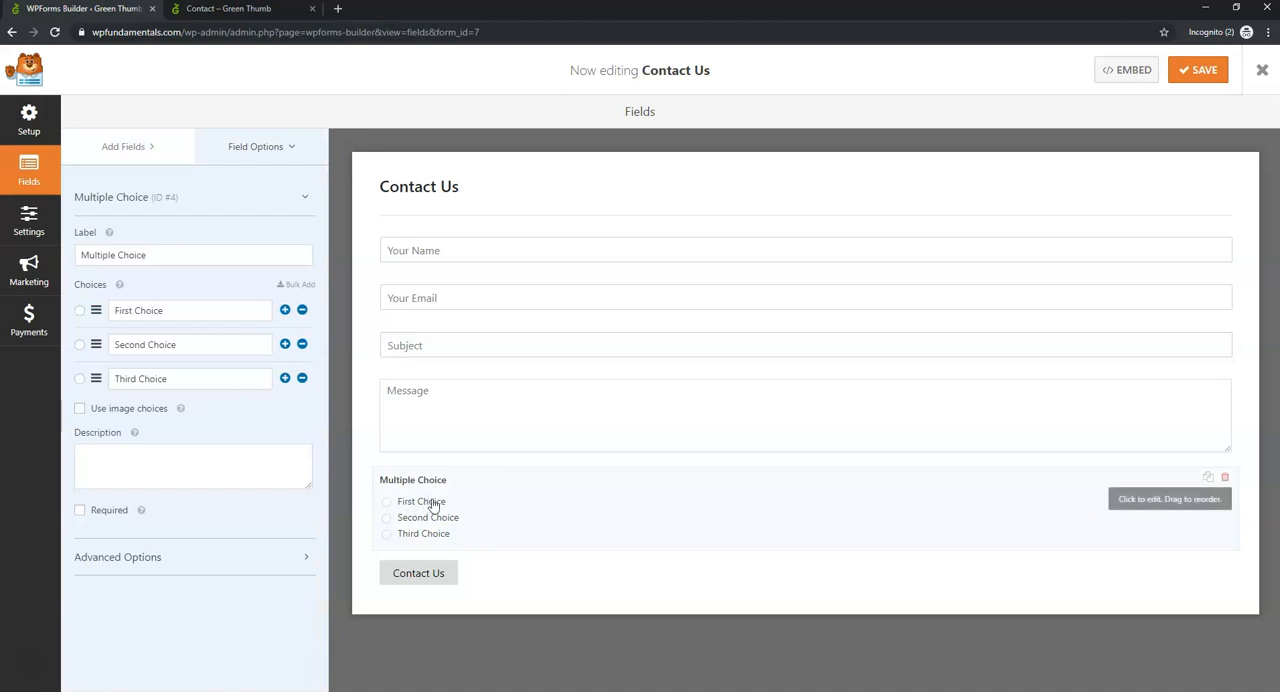
left_click_drag(176, 310, 114, 310)
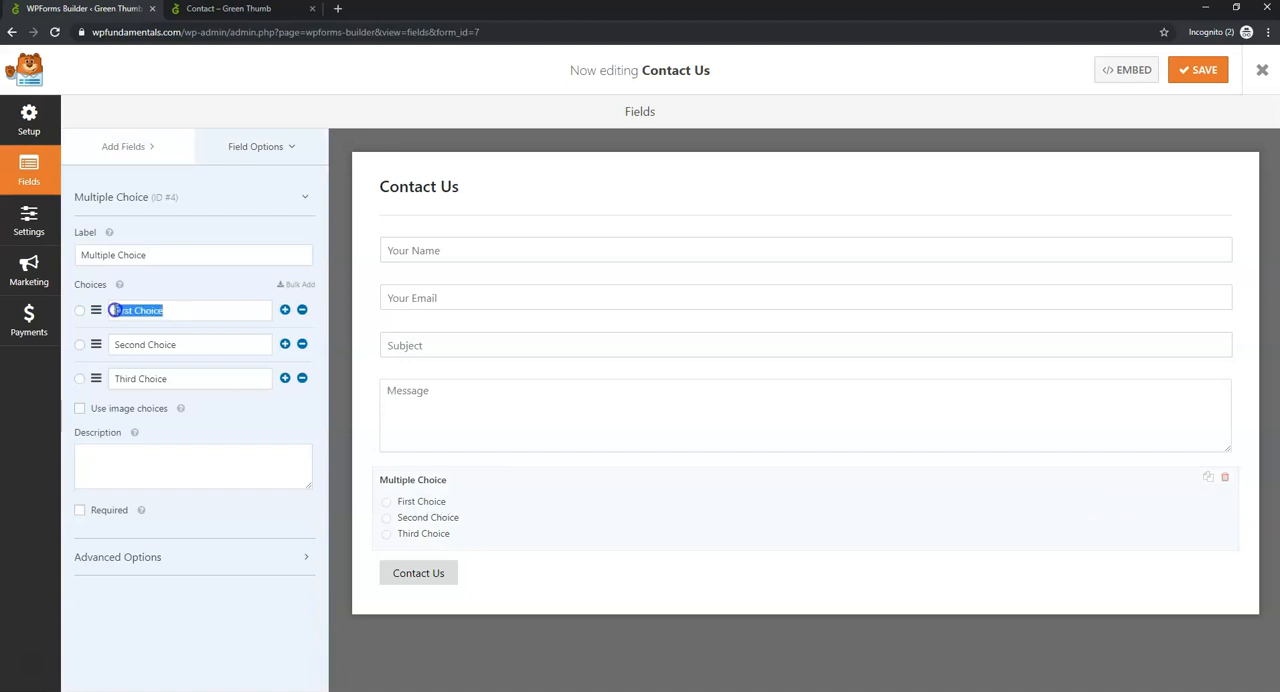
type("Lawn Care")
left_click_drag(186, 344, 96, 346)
type("Gr")
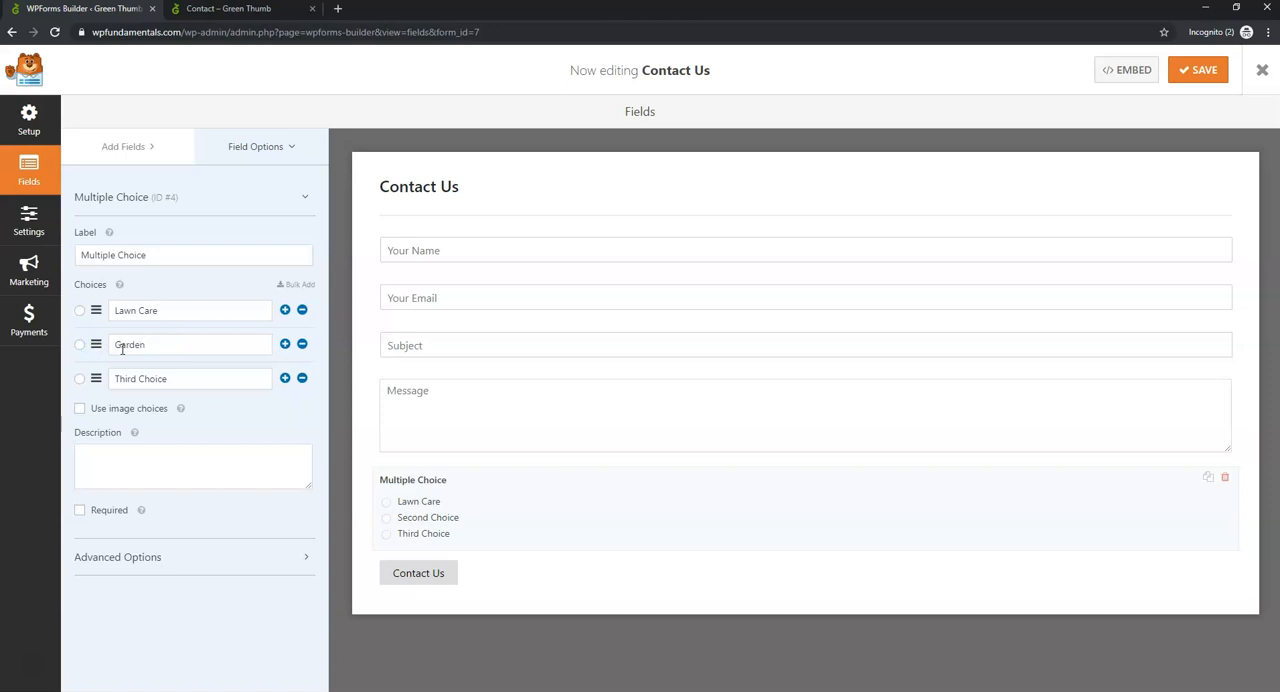
left_click_drag(175, 379, 98, 378)
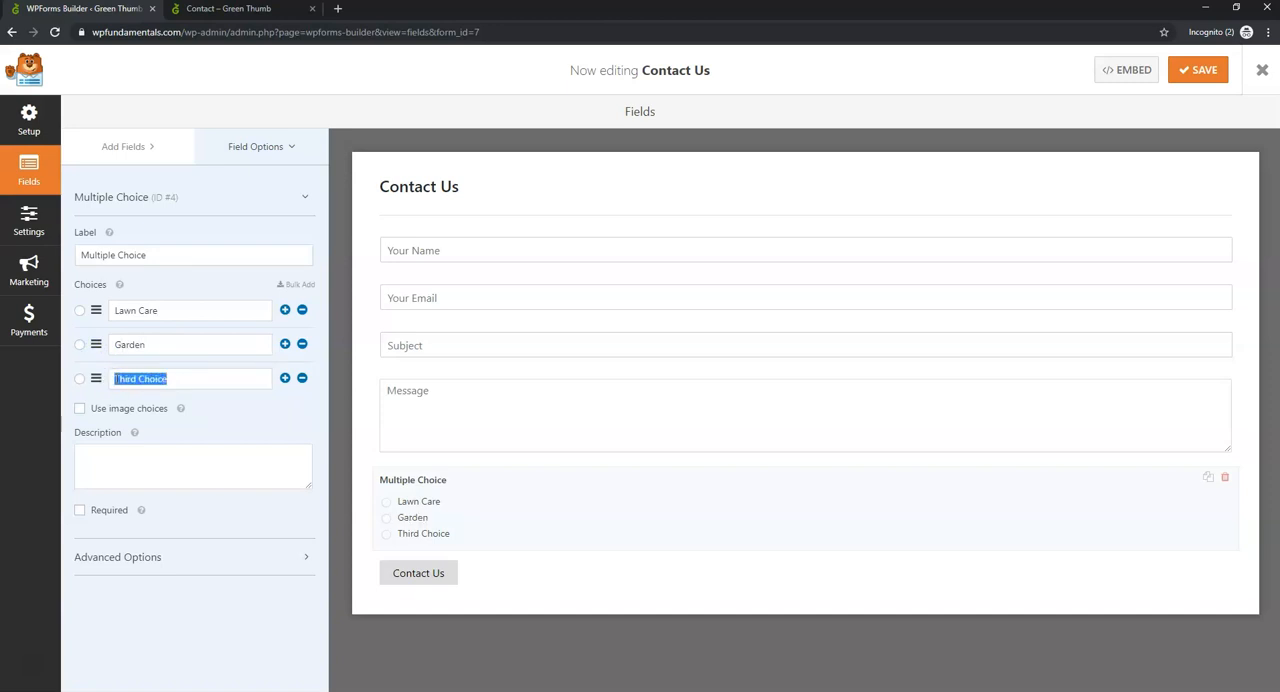
left_click_drag(991, 486, 608, 320)
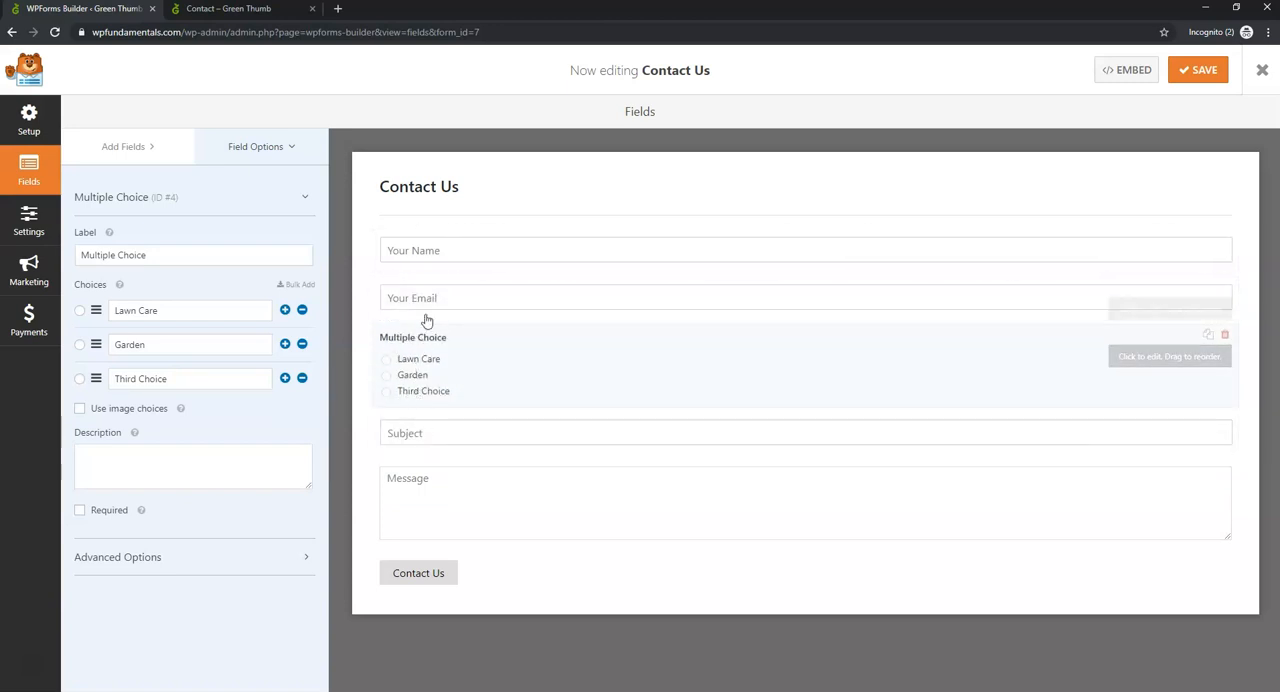
- Delete the Multiple Choice field from the Contact Us form and save the form
left_click(1225, 337)
left_click(595, 411)
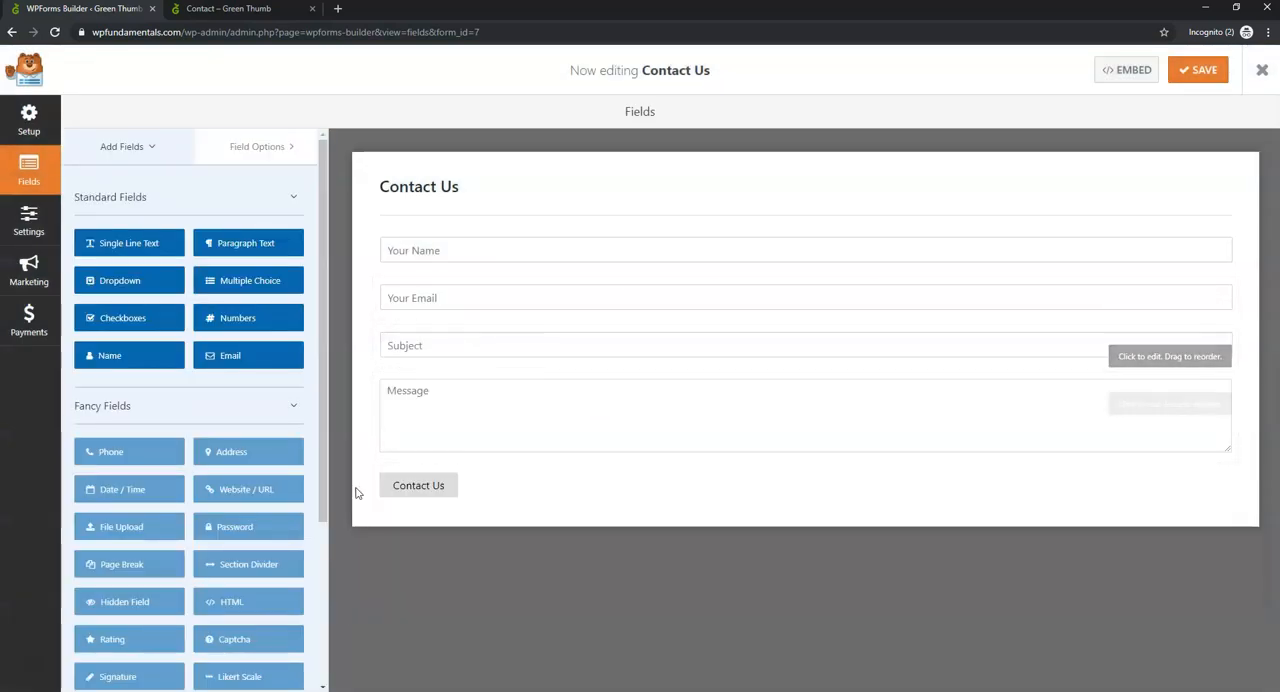
left_click(1204, 70)
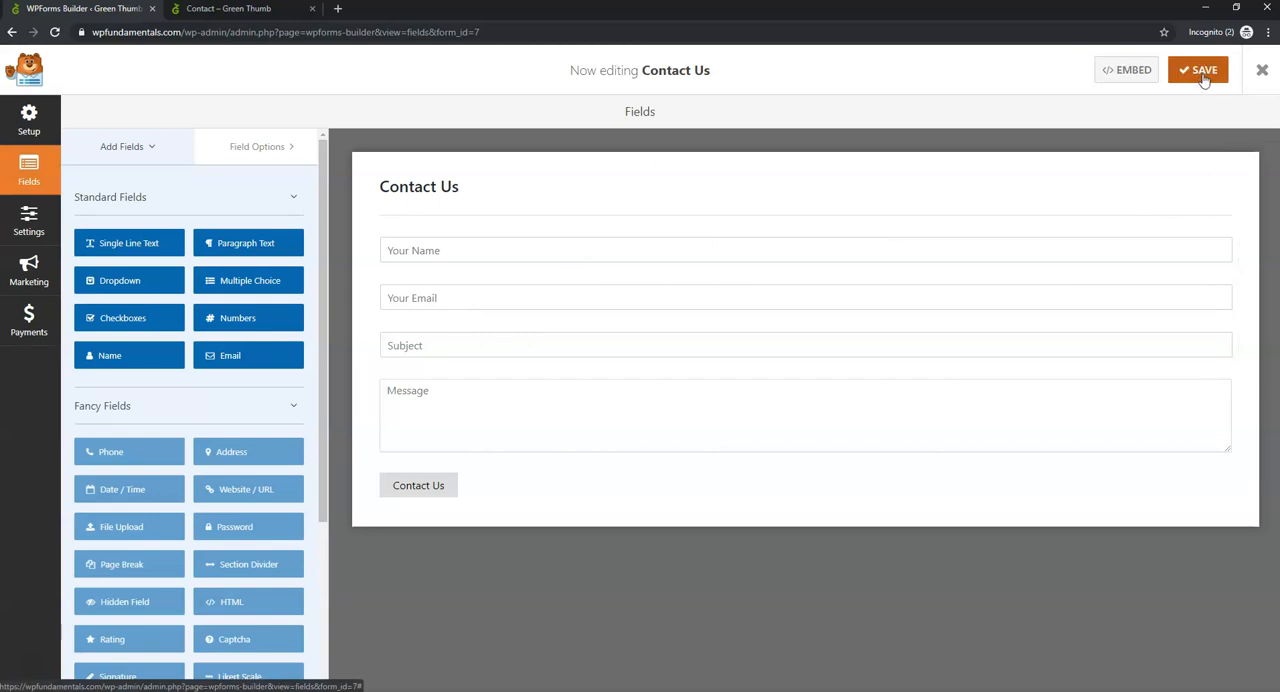
- Close the form builder and copy the Contact Us form's shortcode from the forms overview
left_click(1263, 72)
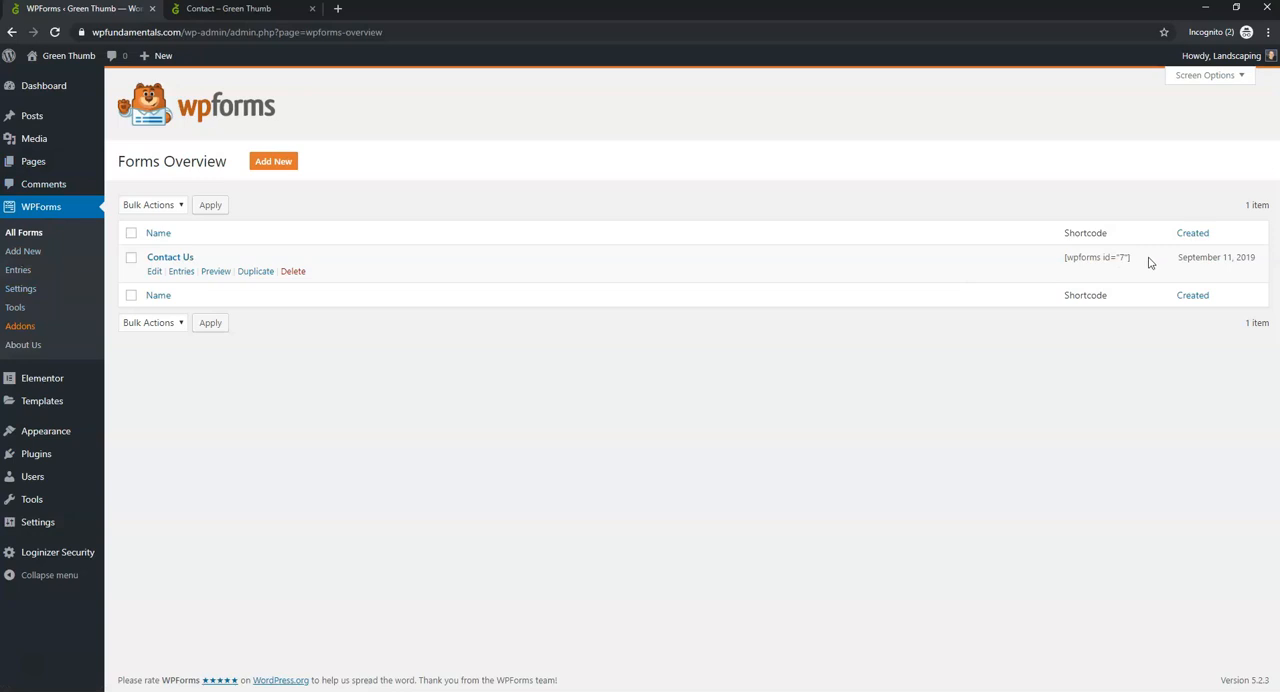
left_click_drag(1147, 261, 1063, 258)
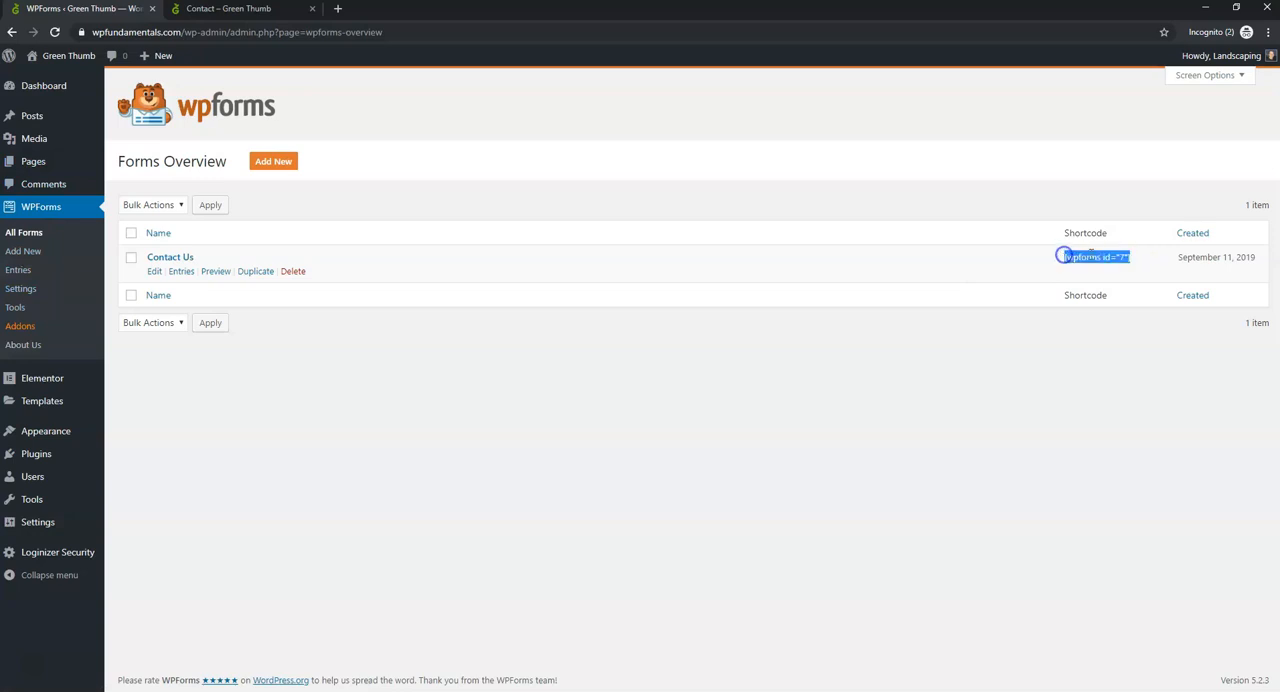
right_click(1103, 258)
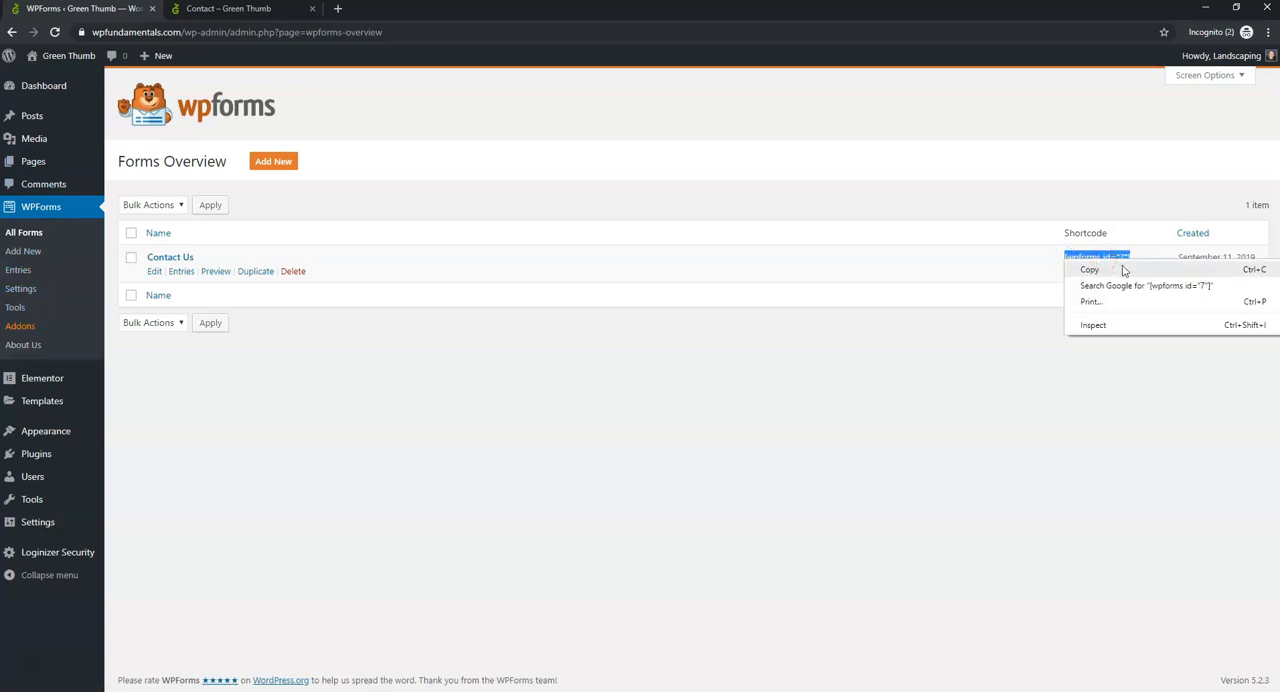
left_click(1112, 268)
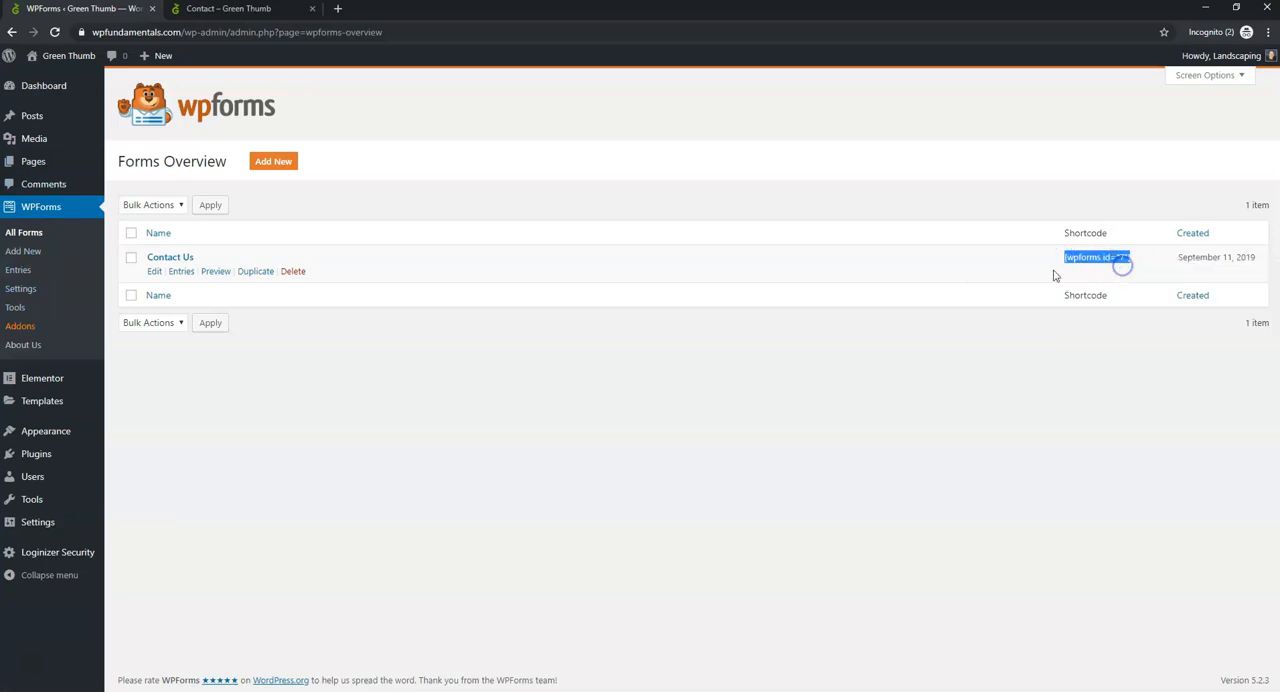
- Open the Contact page for editing in Elementor and glance at the live Contact page while it loads
left_click(47, 163)
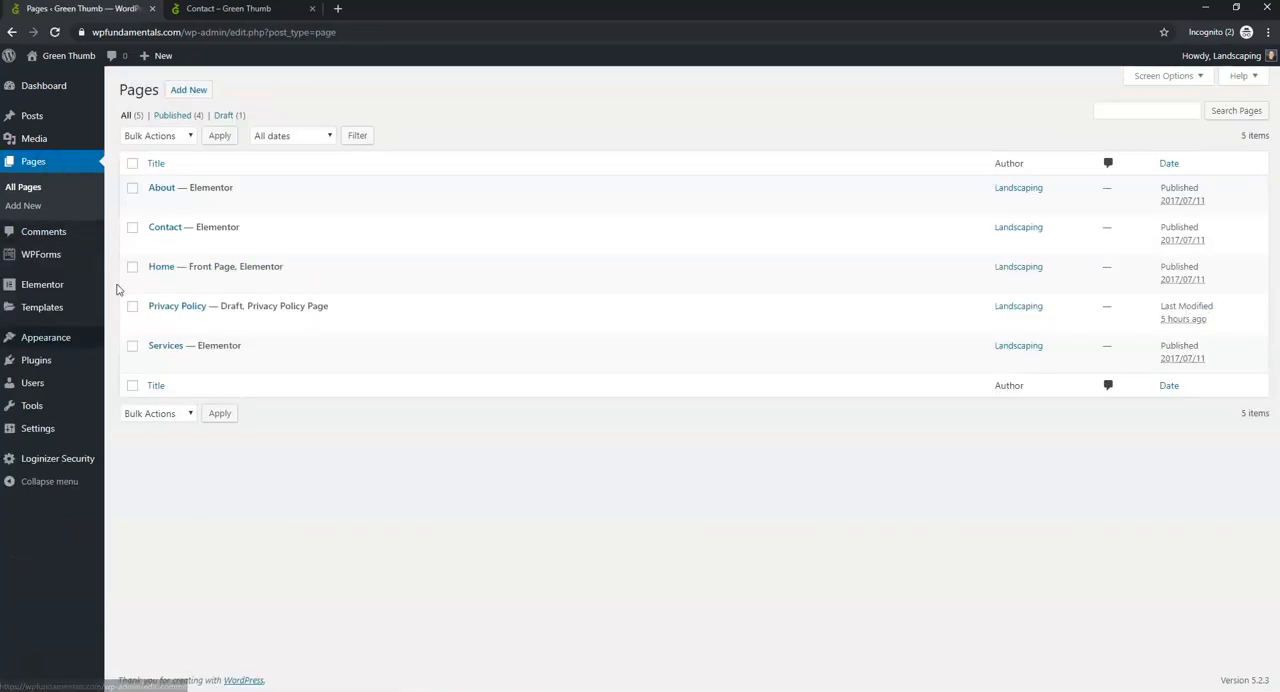
left_click(310, 245)
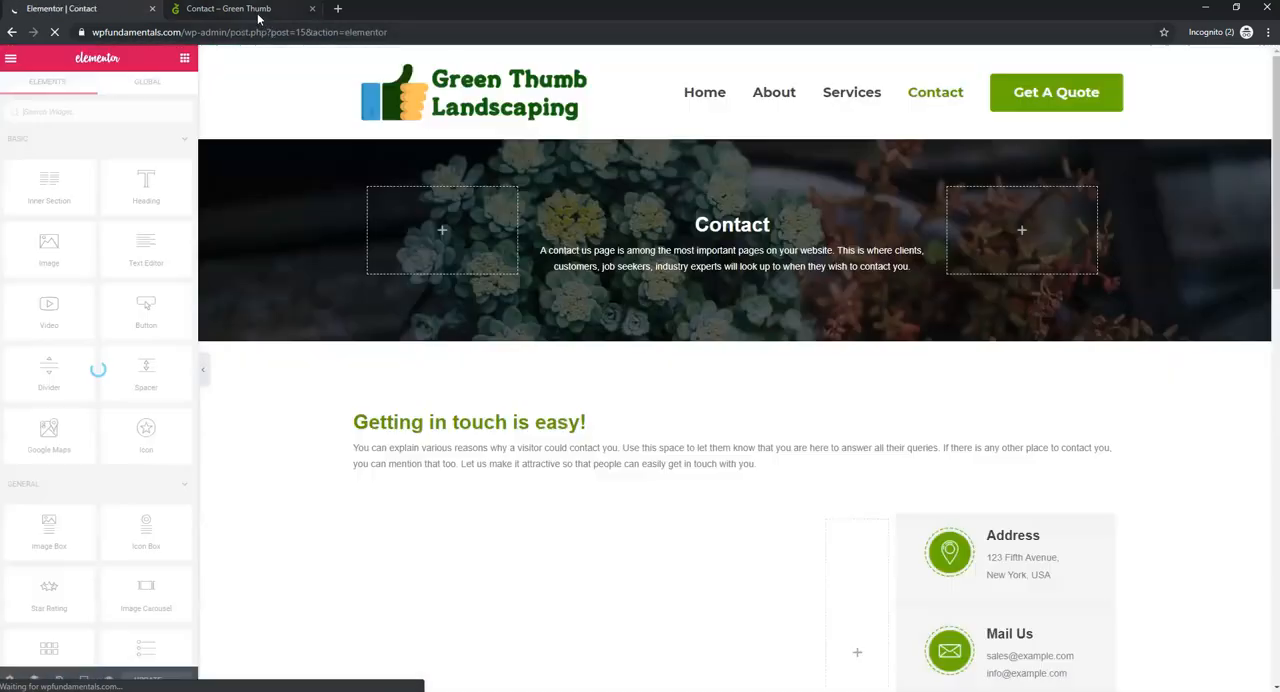
left_click(262, 11)
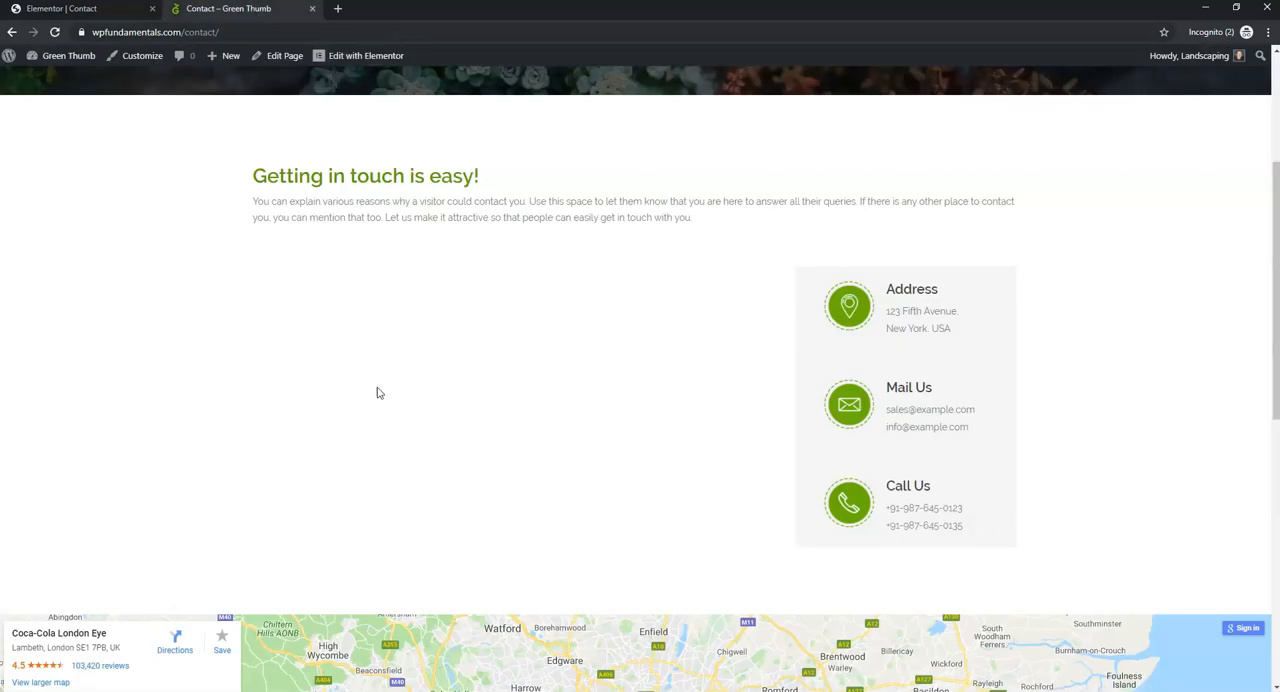
left_click(88, 14)
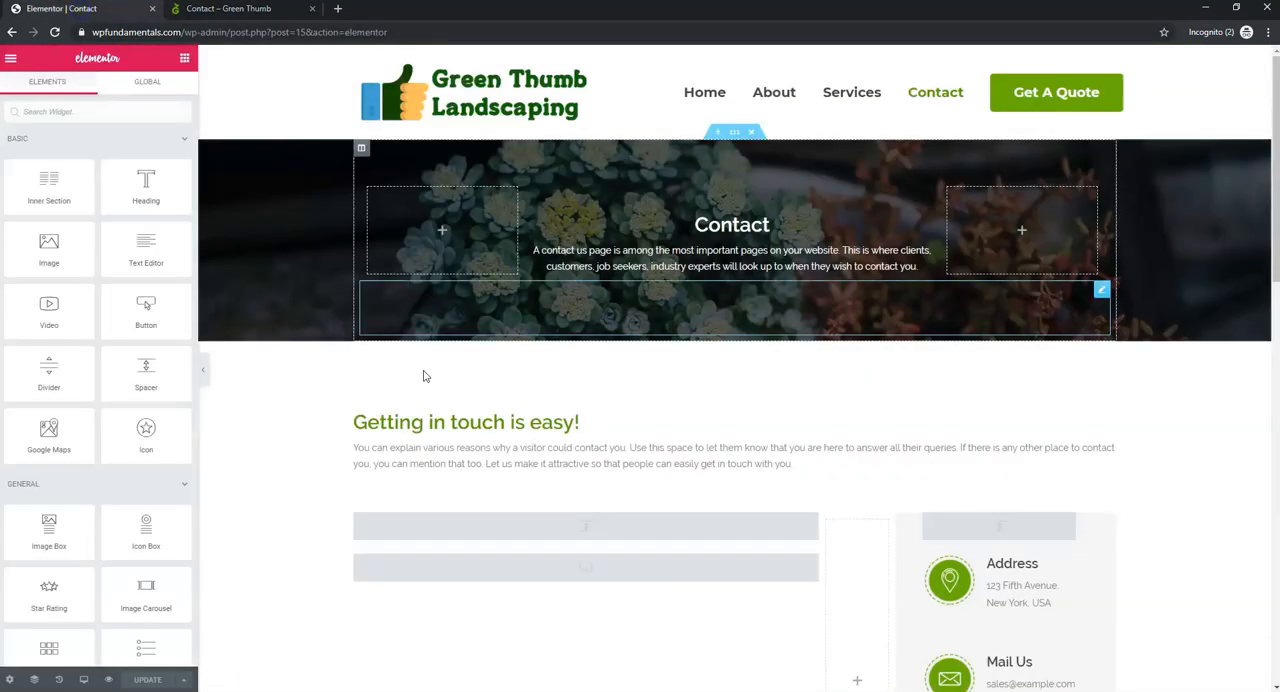
- Replace the Contact page's shortcode below the intro text with the copied [wpforms id="7"] and update the page
left_click(592, 575)
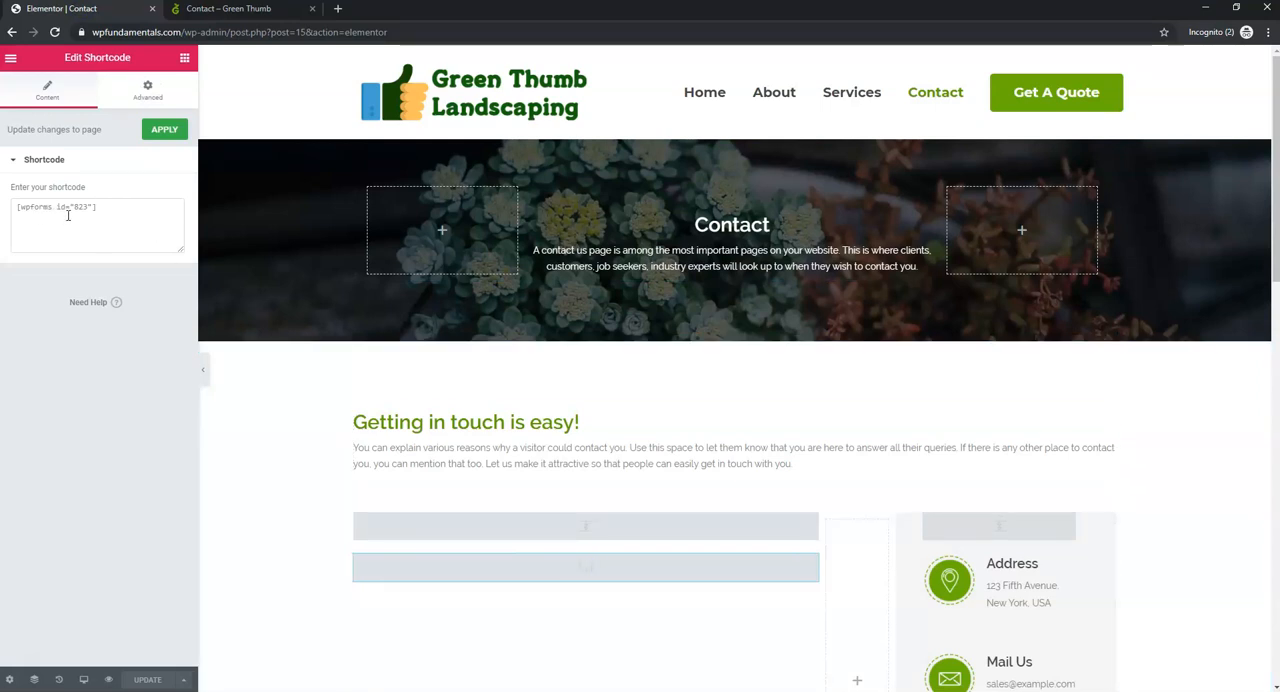
left_click_drag(105, 210, 15, 208)
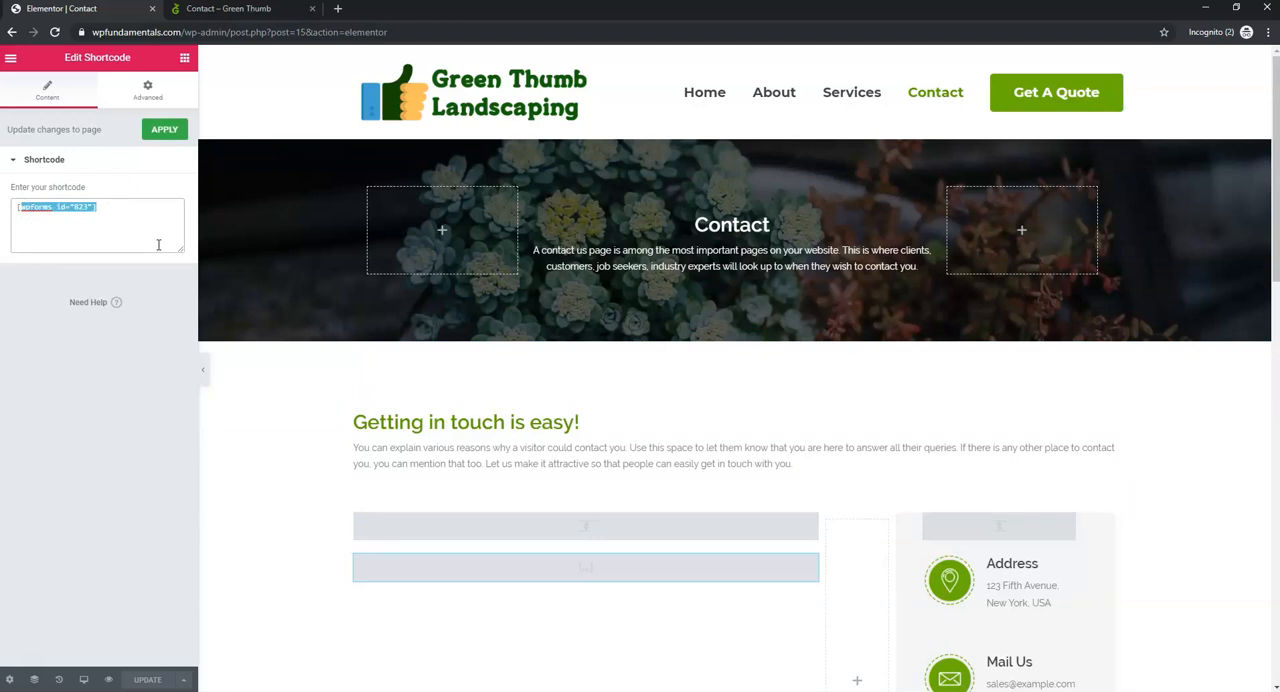
key("BackSpace")
key("ctrl+v")
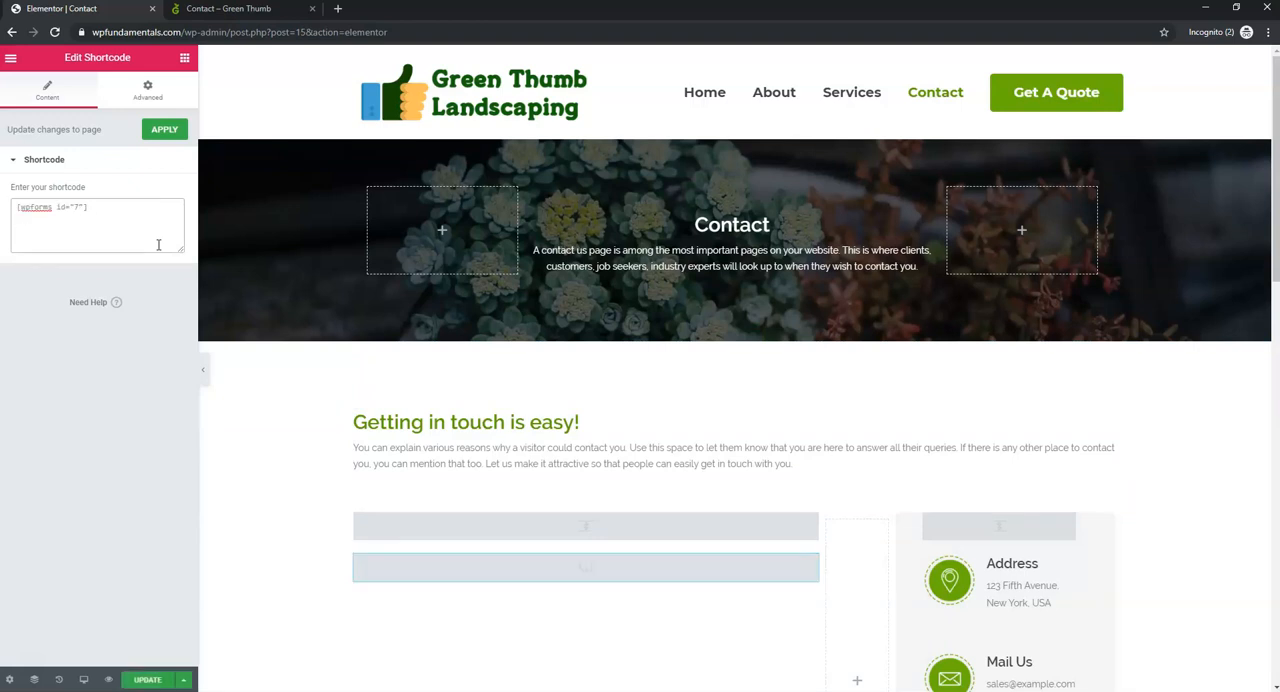
scroll(630, 440, "down", 2)
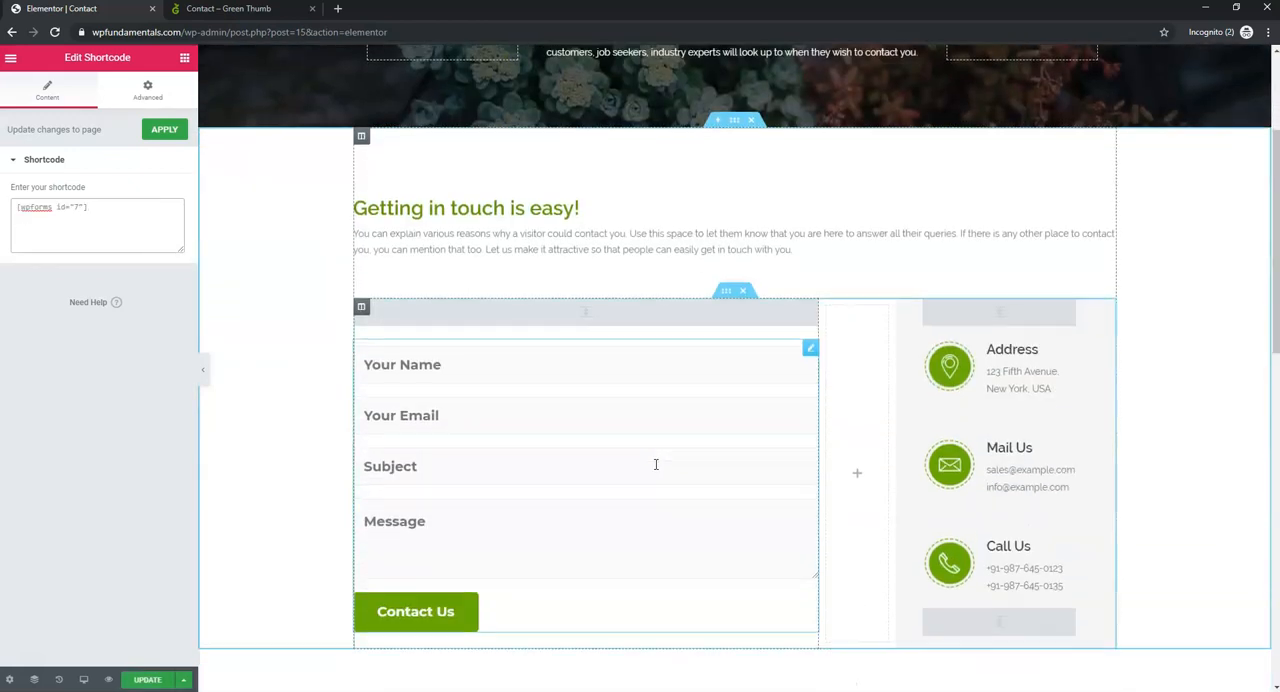
scroll(656, 464, "down", 1)
left_click(147, 680)
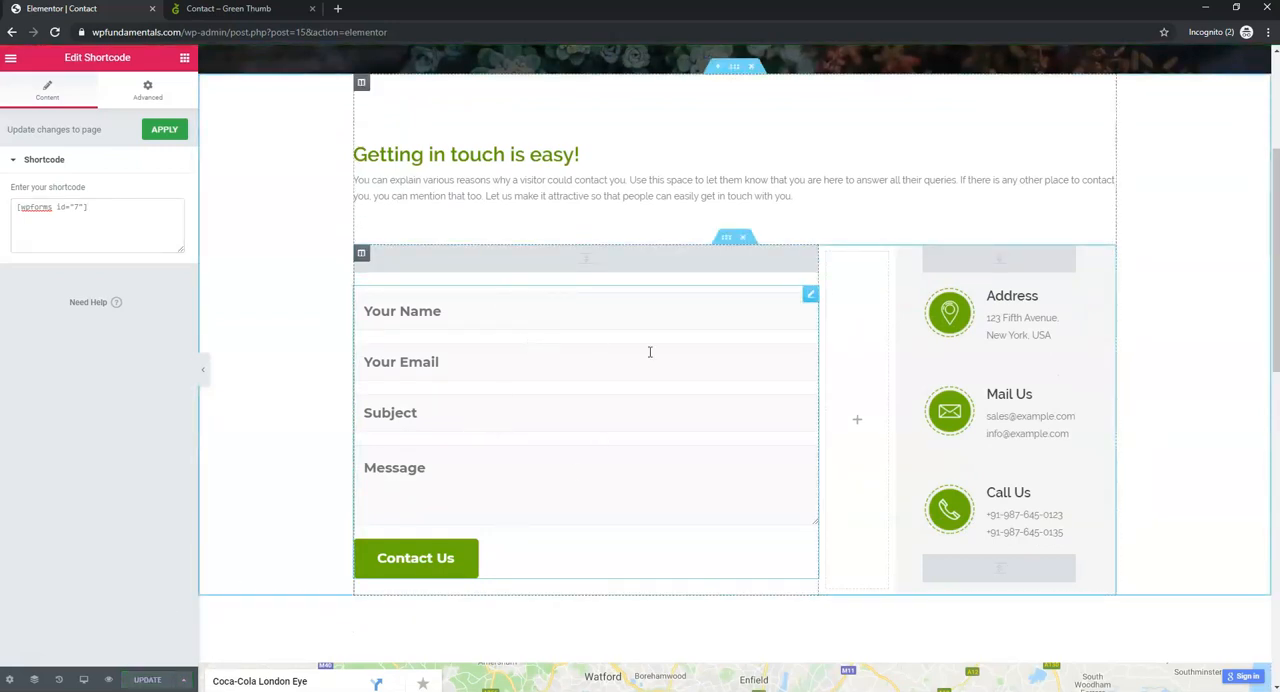
- Reload the live Contact page and check how the contact form is displayed
left_click(228, 8)
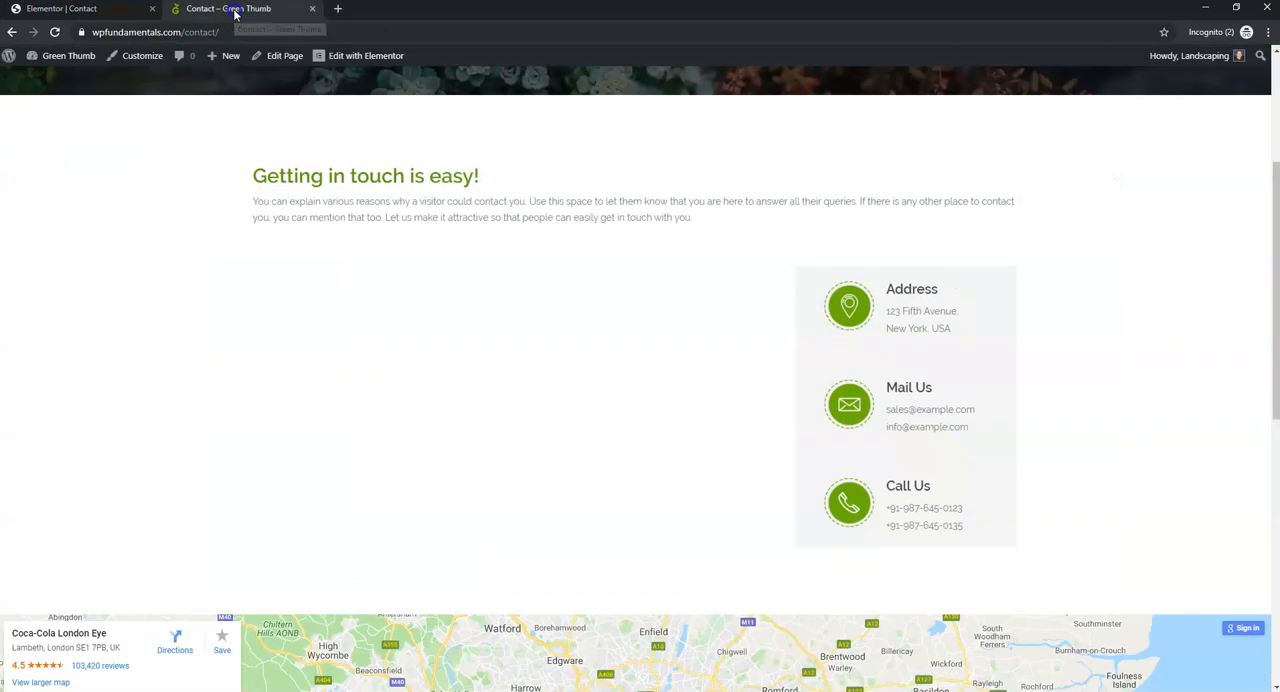
left_click(55, 32)
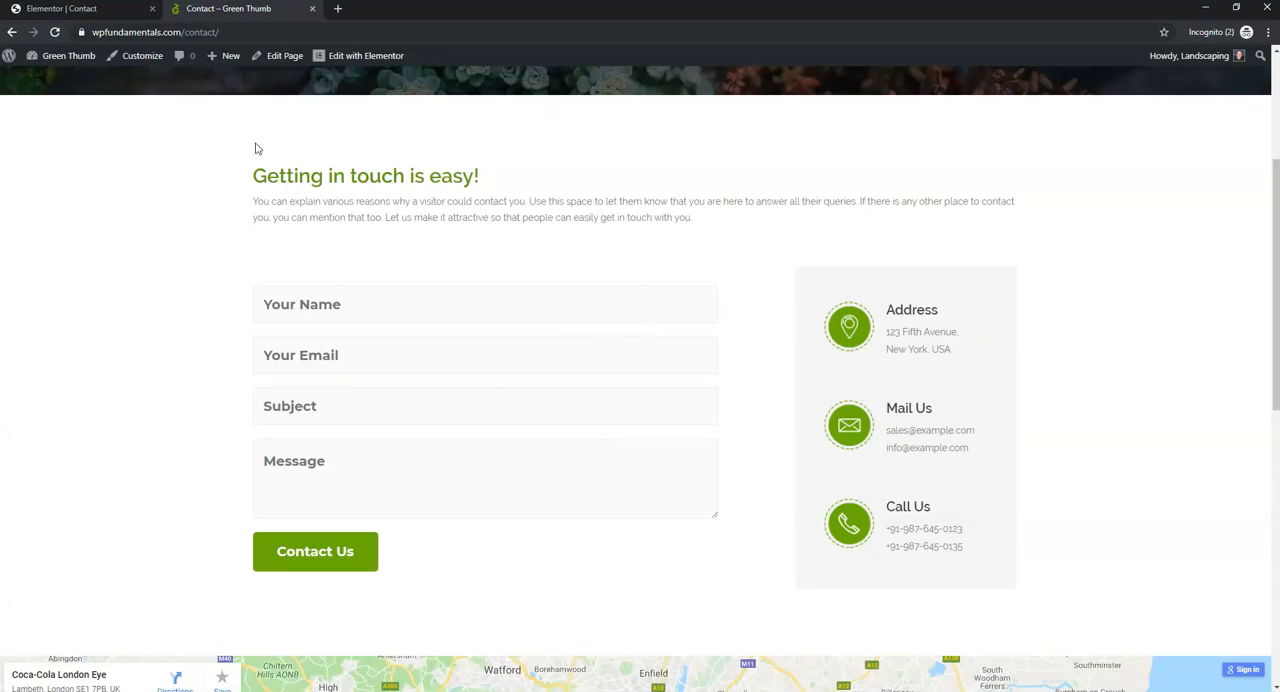
scroll(700, 335, "up", 3)
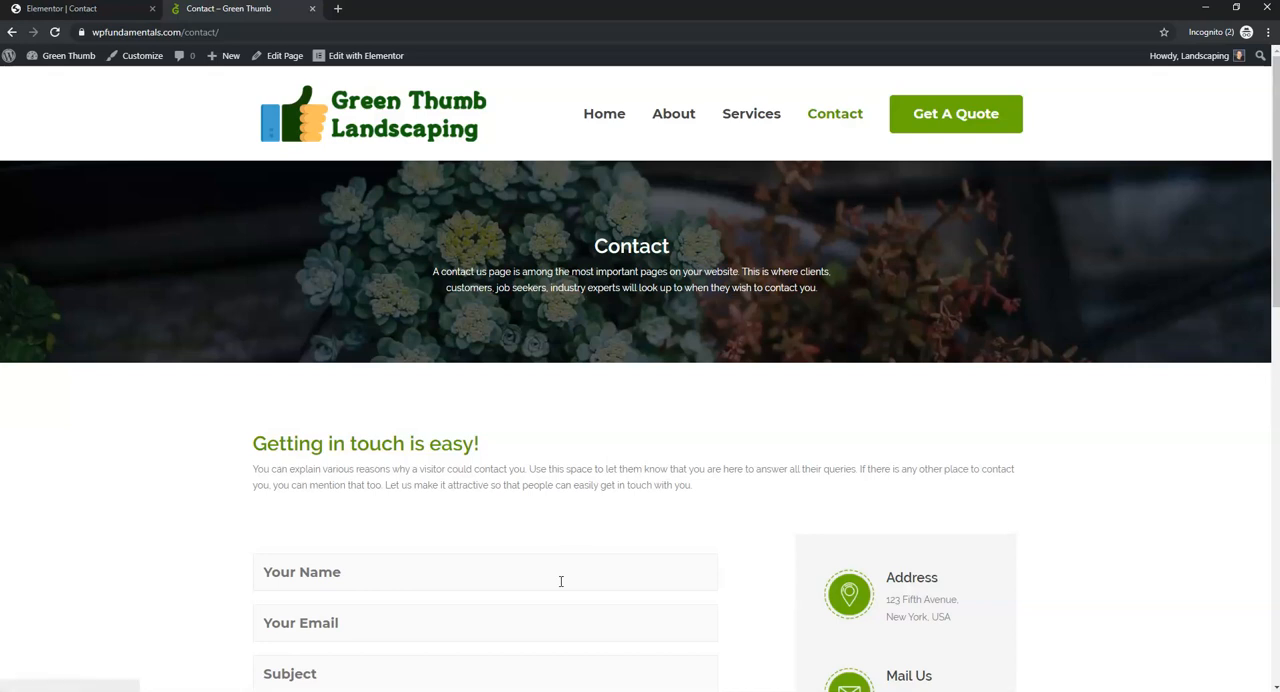
- Copy the web address of the live Contact page
left_click(236, 30)
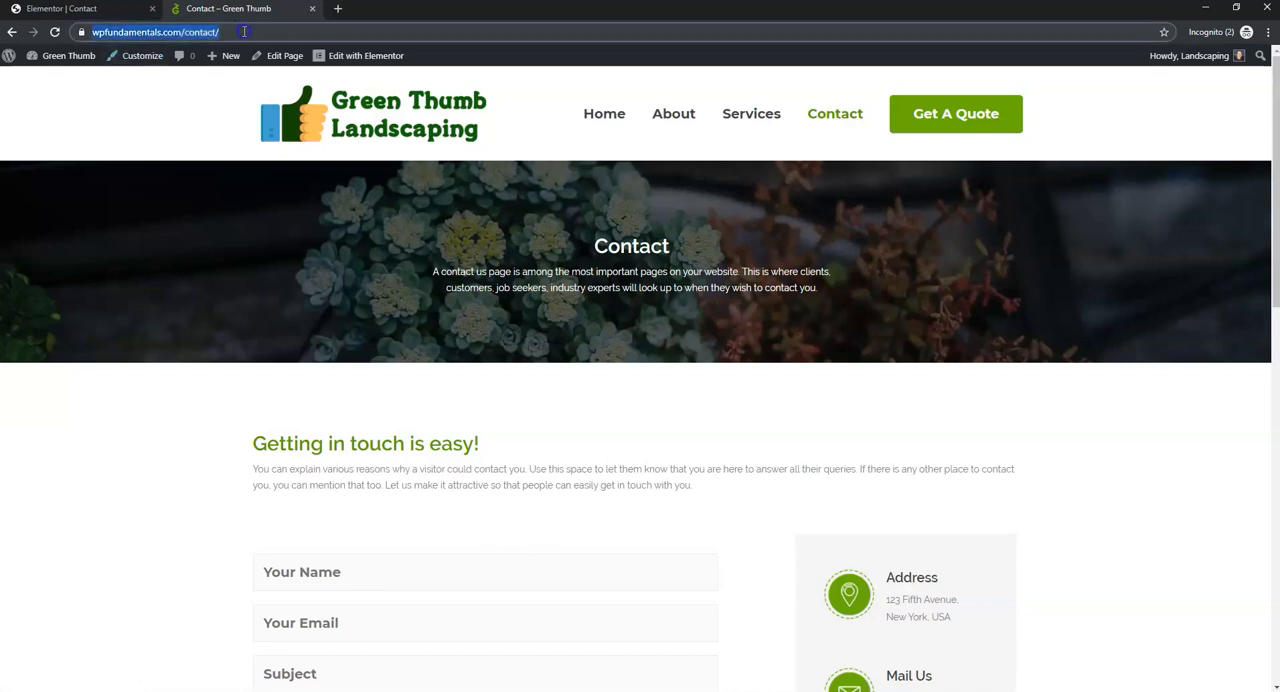
right_click(242, 31)
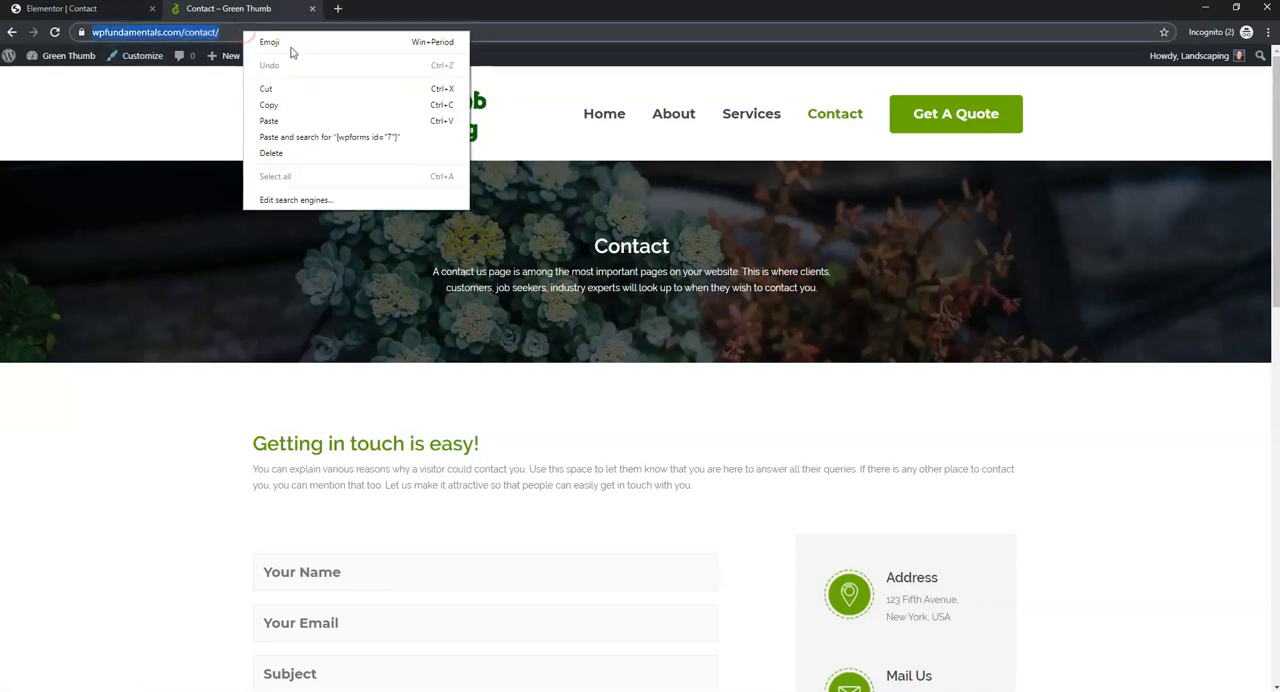
left_click(278, 105)
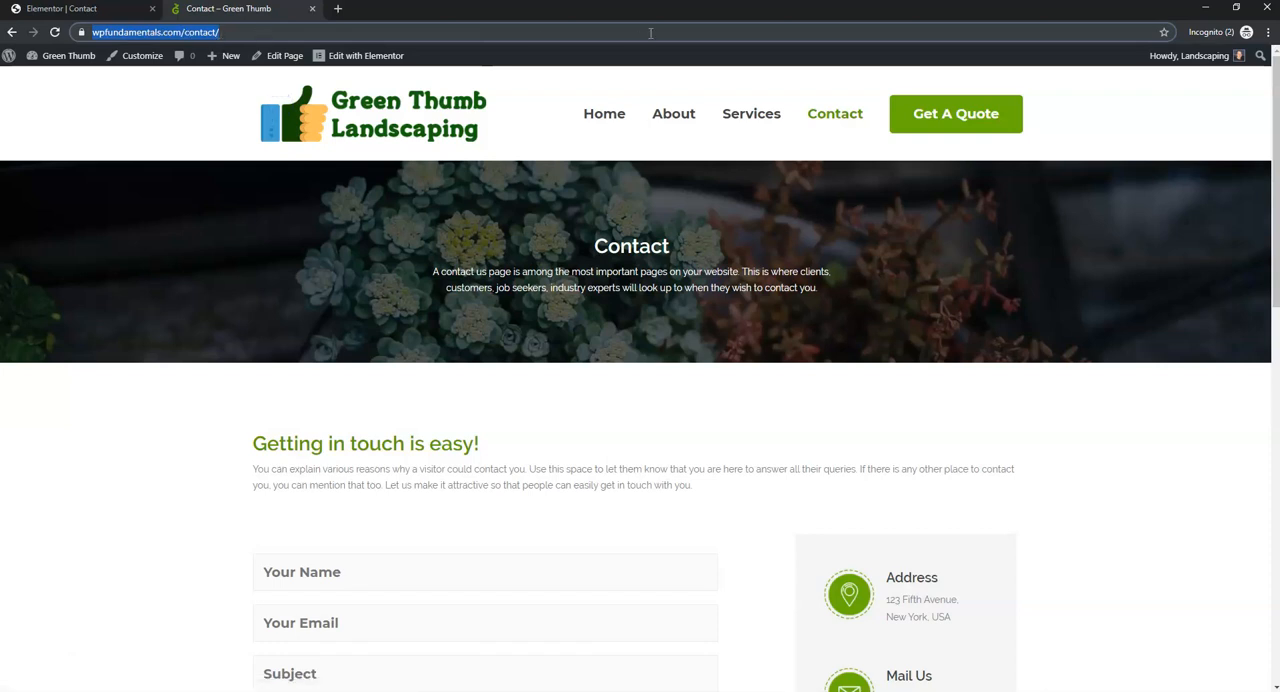
left_click(508, 272)
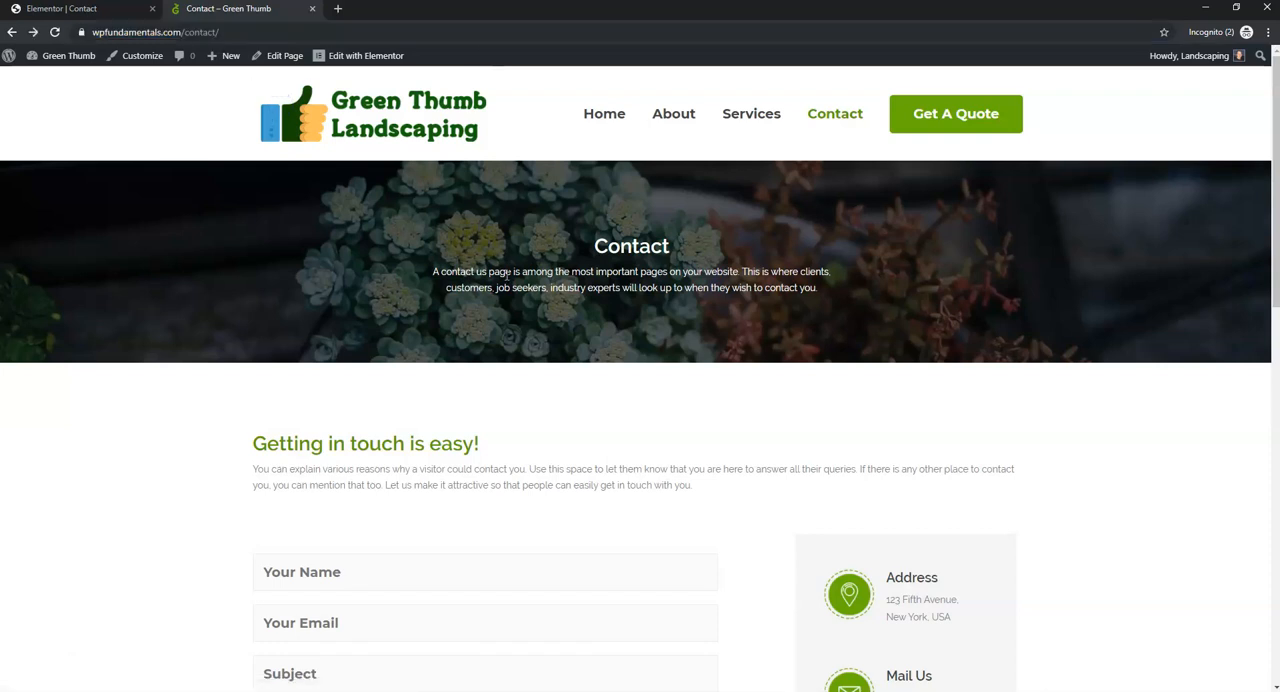
left_click(135, 58)
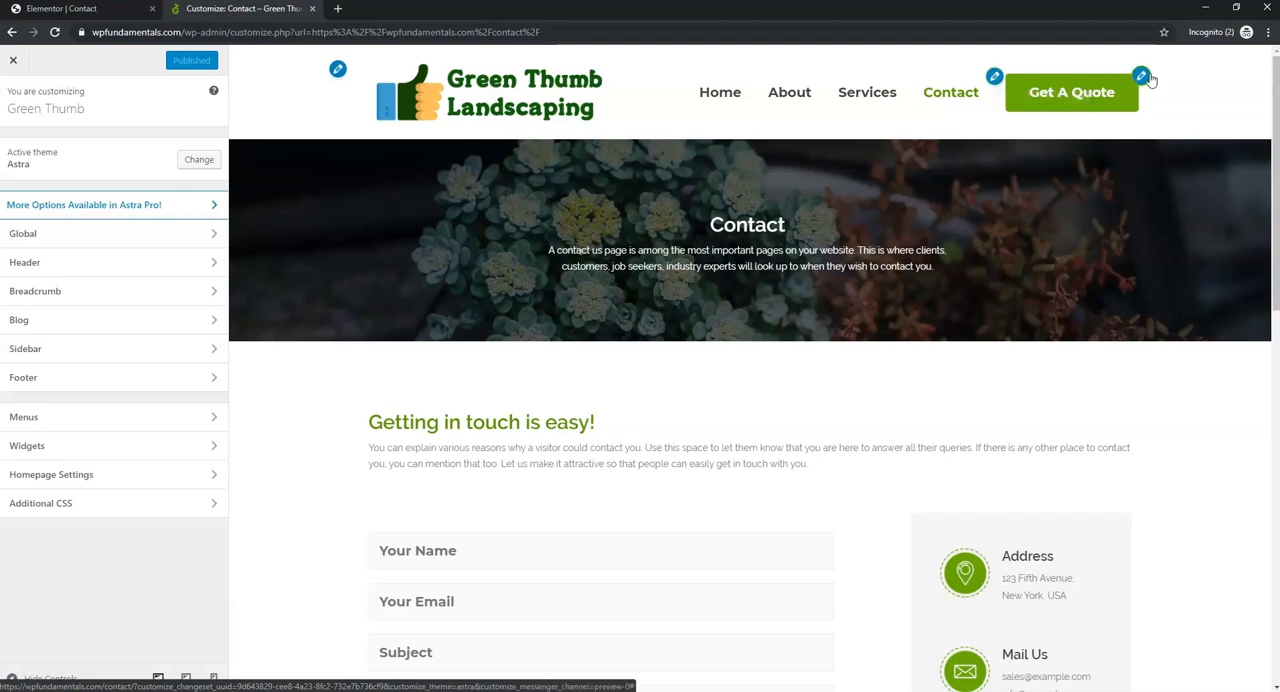
left_click(996, 78)
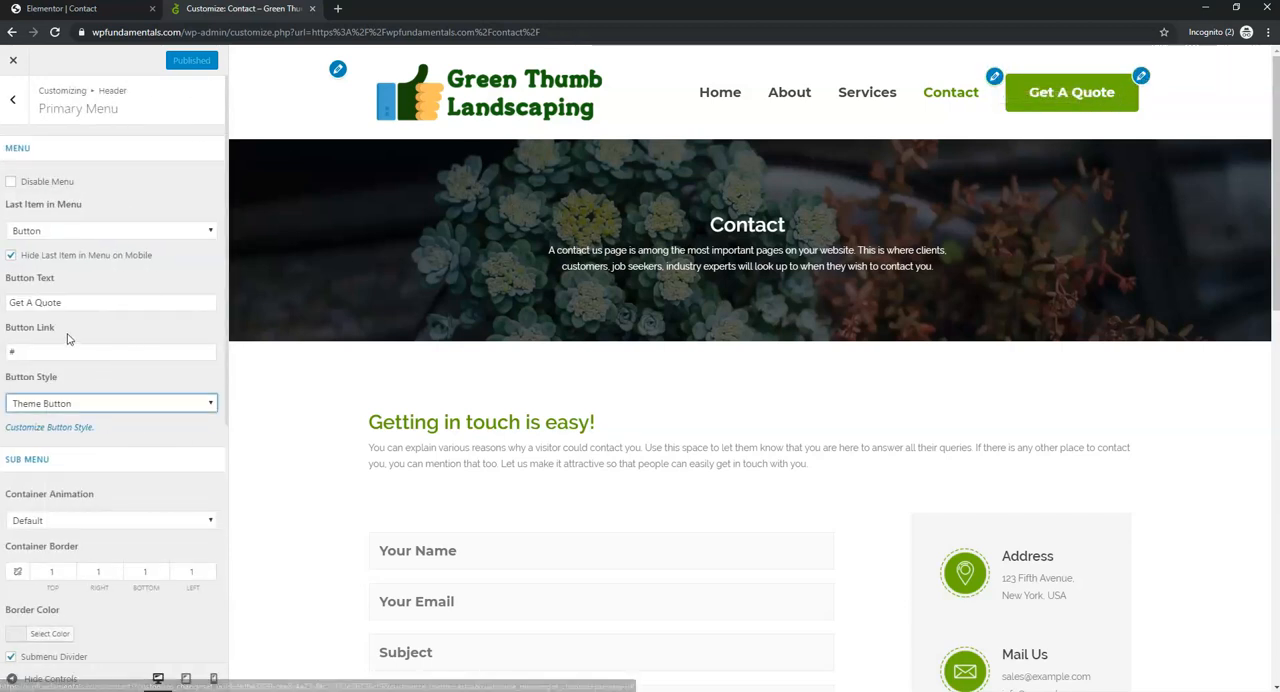
left_click(26, 349)
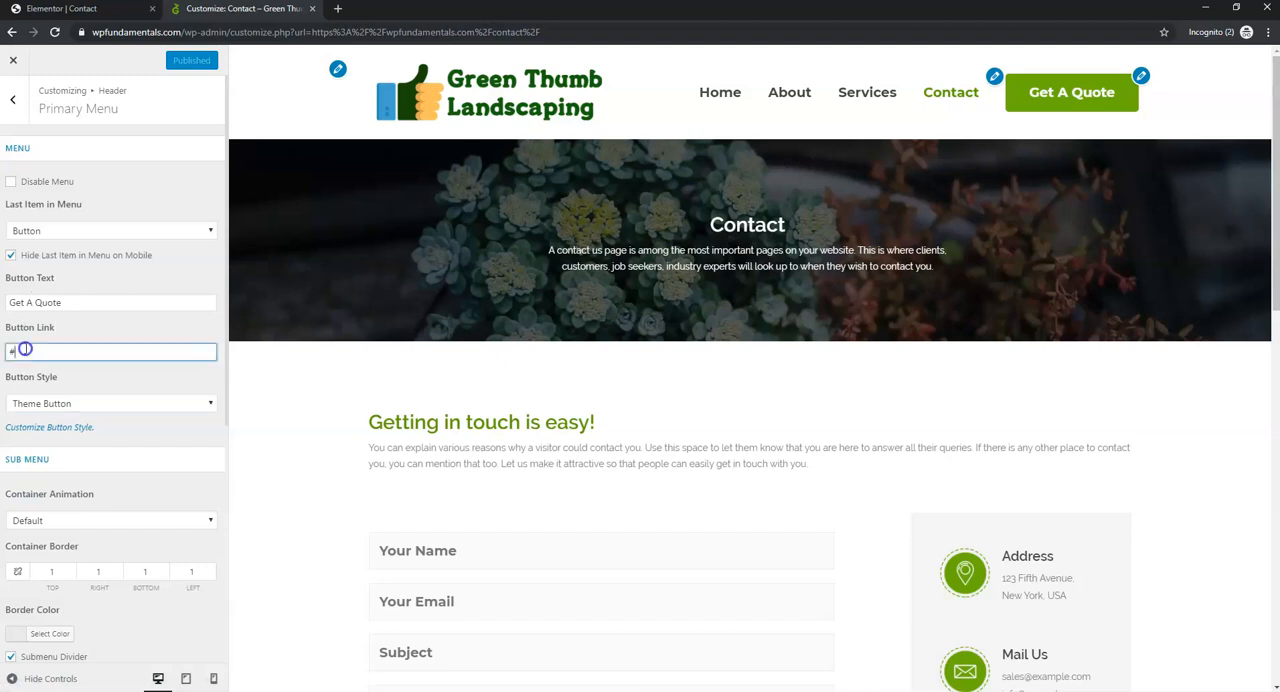
key("BackSpace")
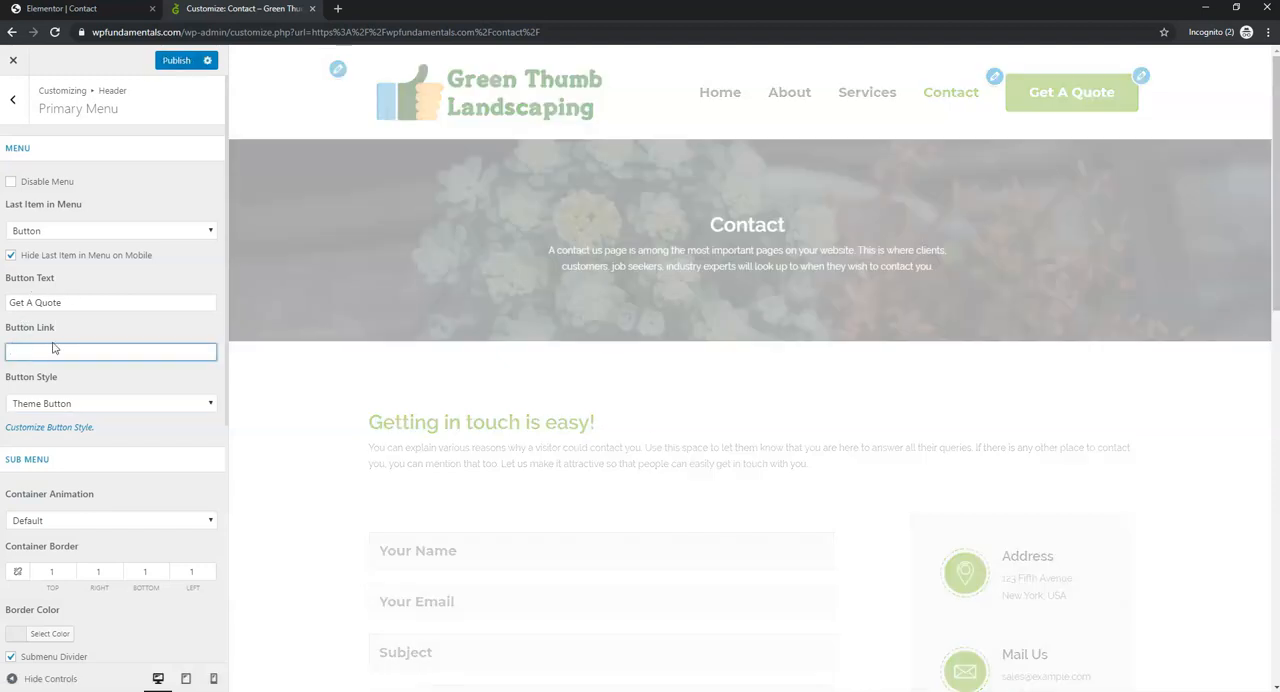
key("ctrl+v")
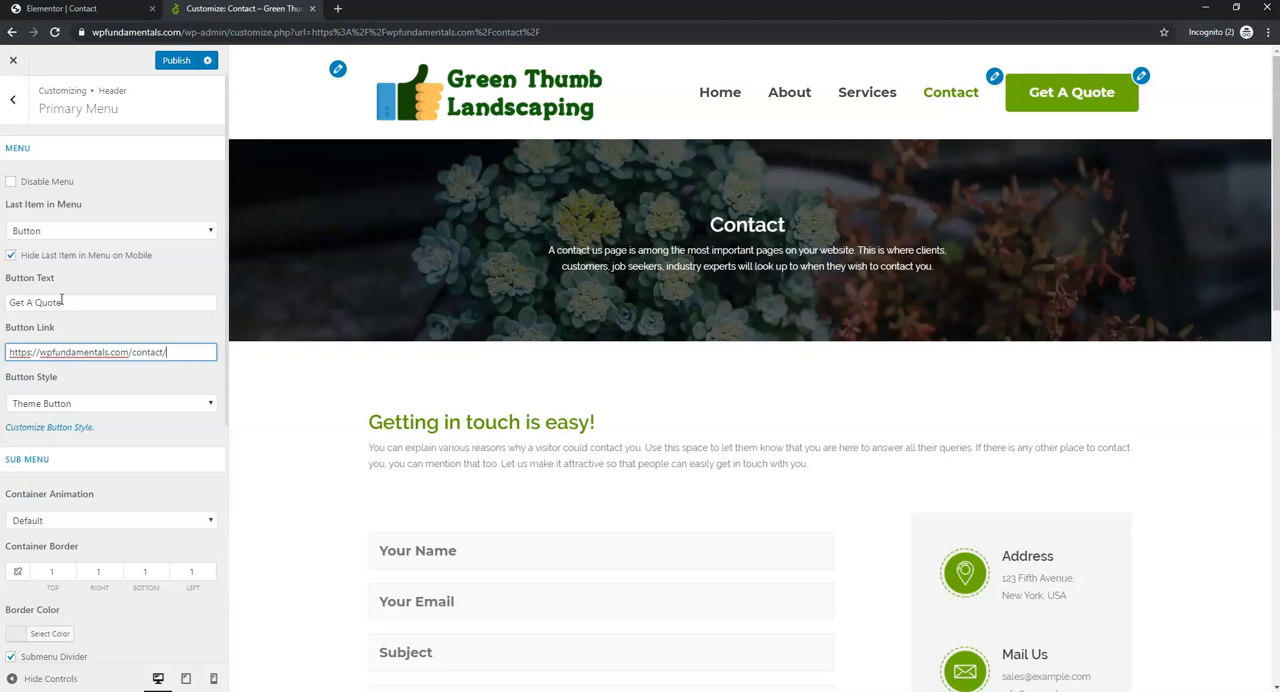
left_click_drag(65, 301, 8, 302)
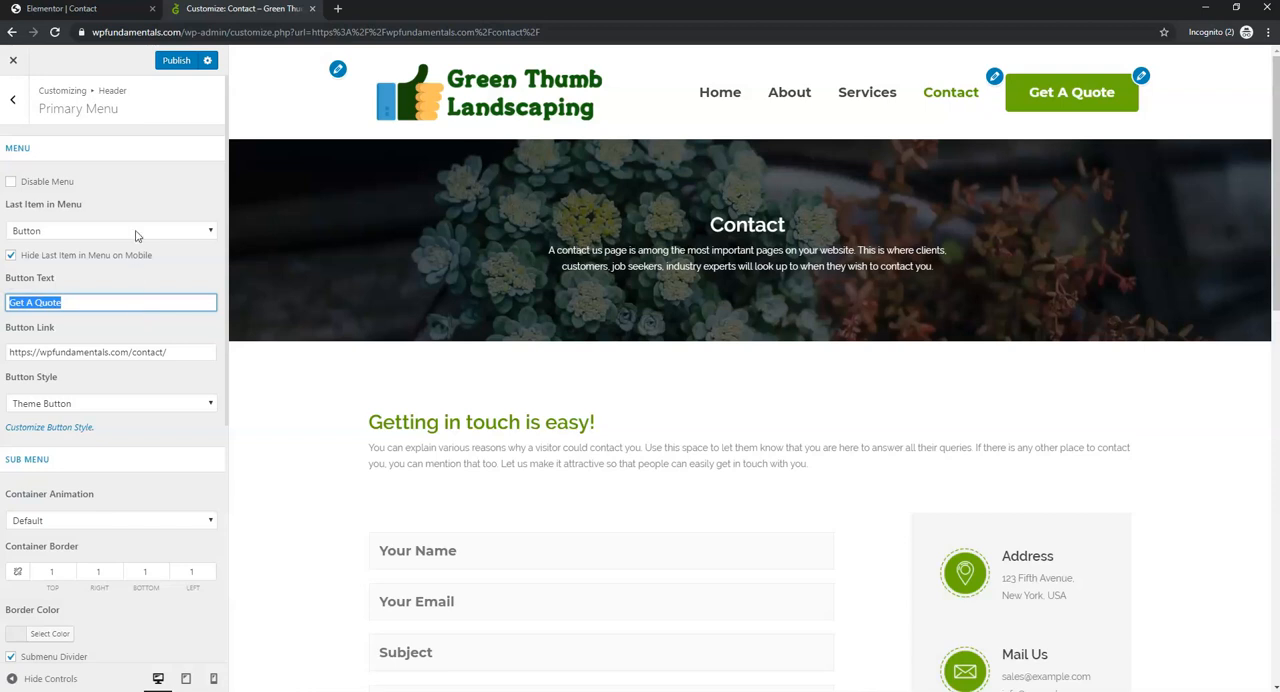
left_click(174, 61)
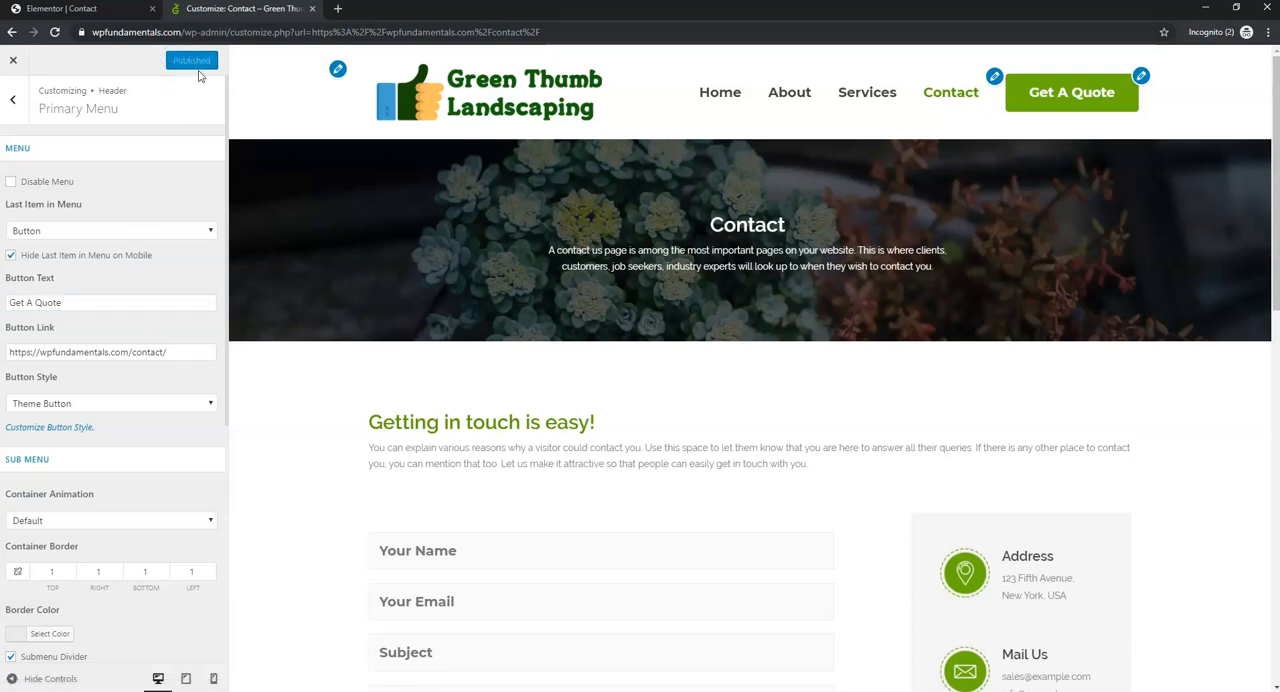
left_click(8, 63)
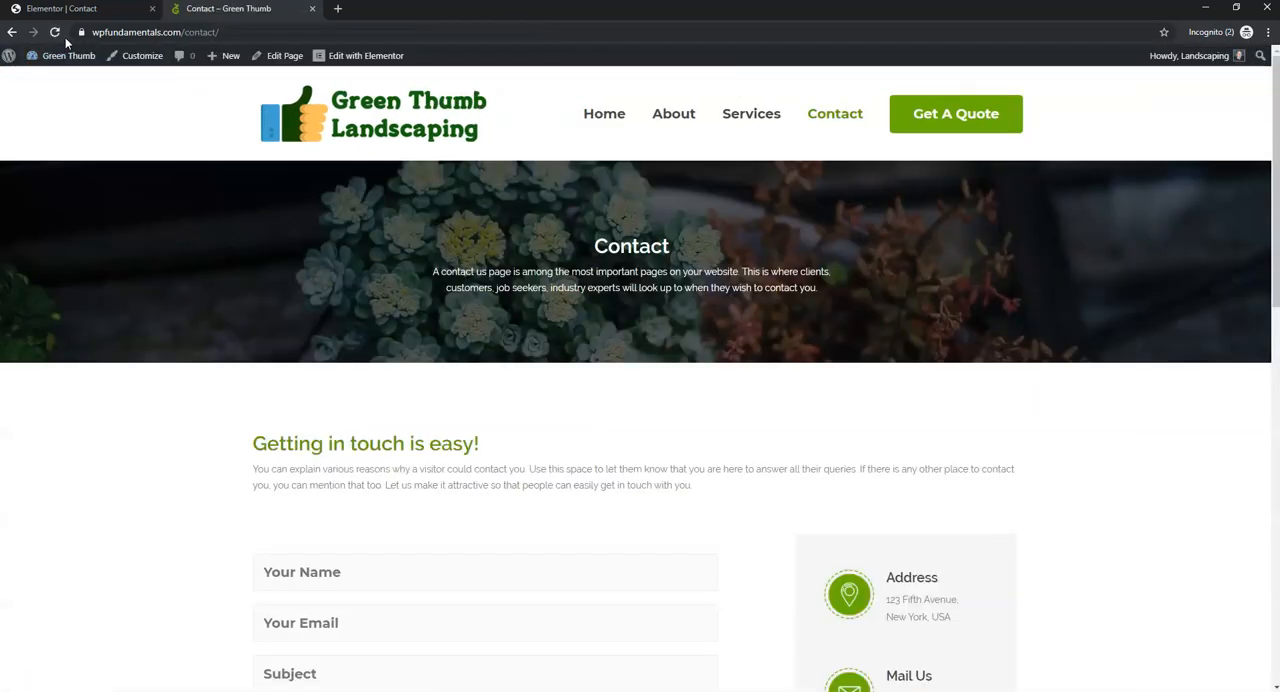
- Reload the site, test the Get A Quote button from the Home page, and look over the Contact page's form and header links
left_click(55, 33)
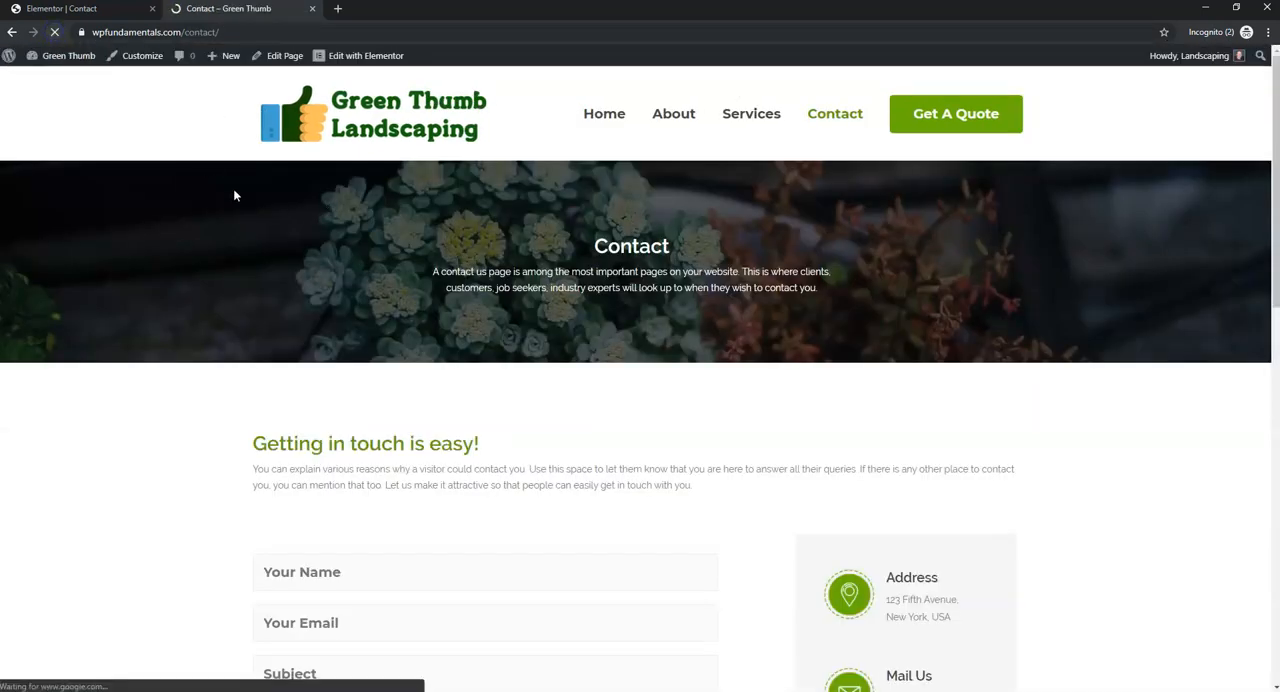
left_click(606, 114)
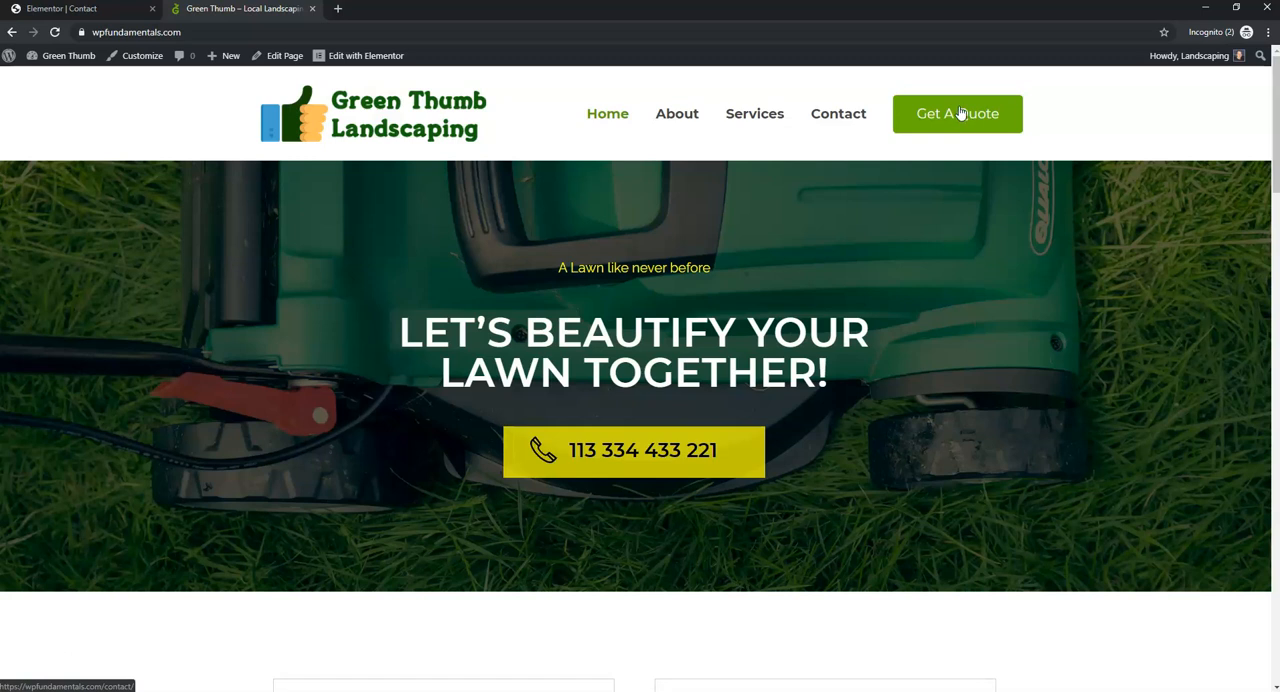
left_click(960, 113)
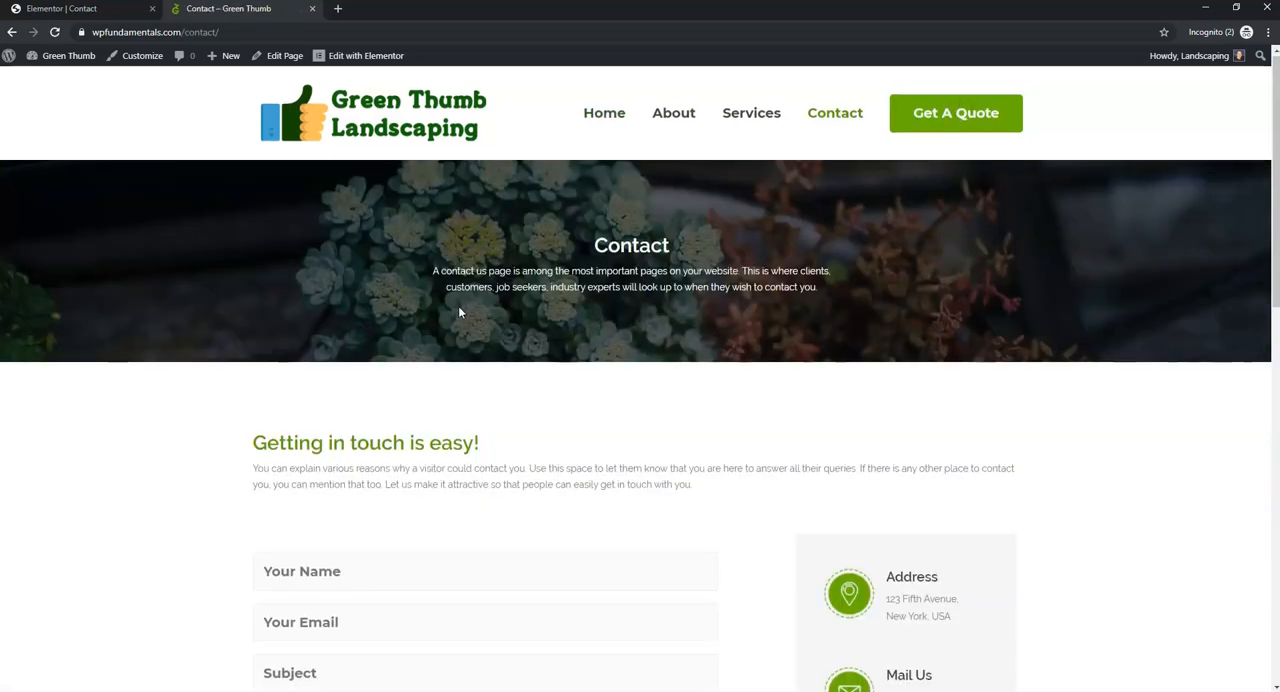
scroll(424, 352, "down", 2)
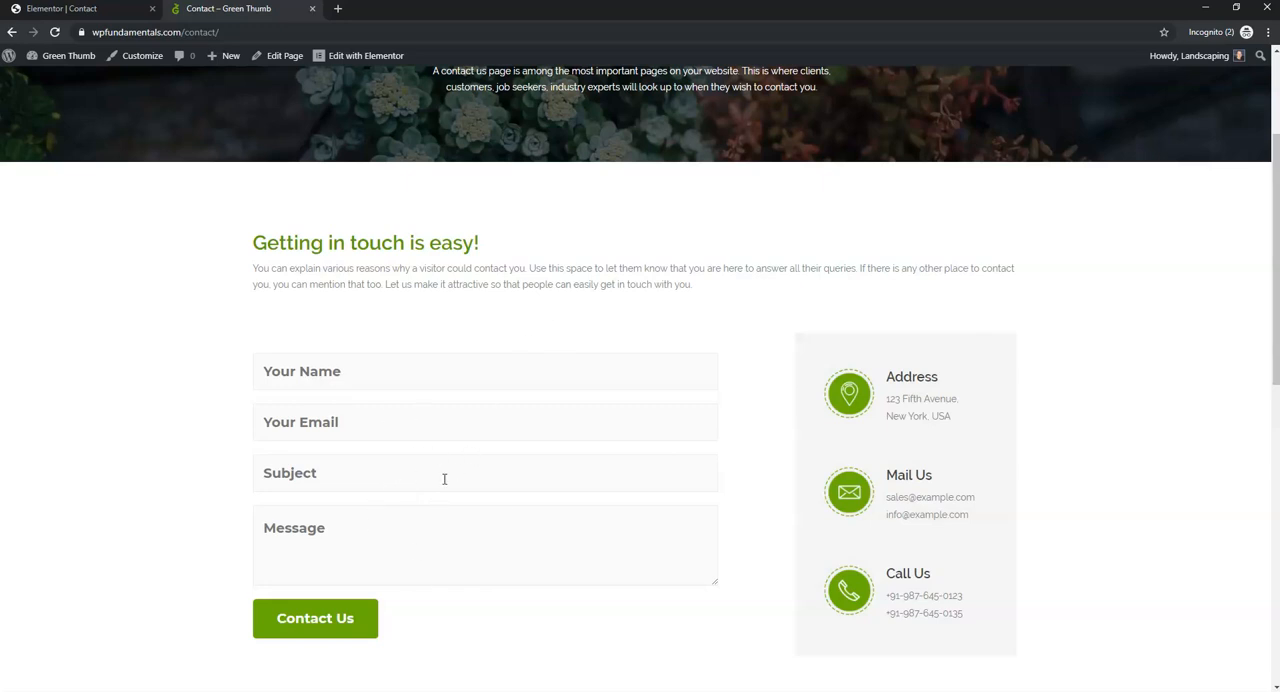
left_click(345, 536)
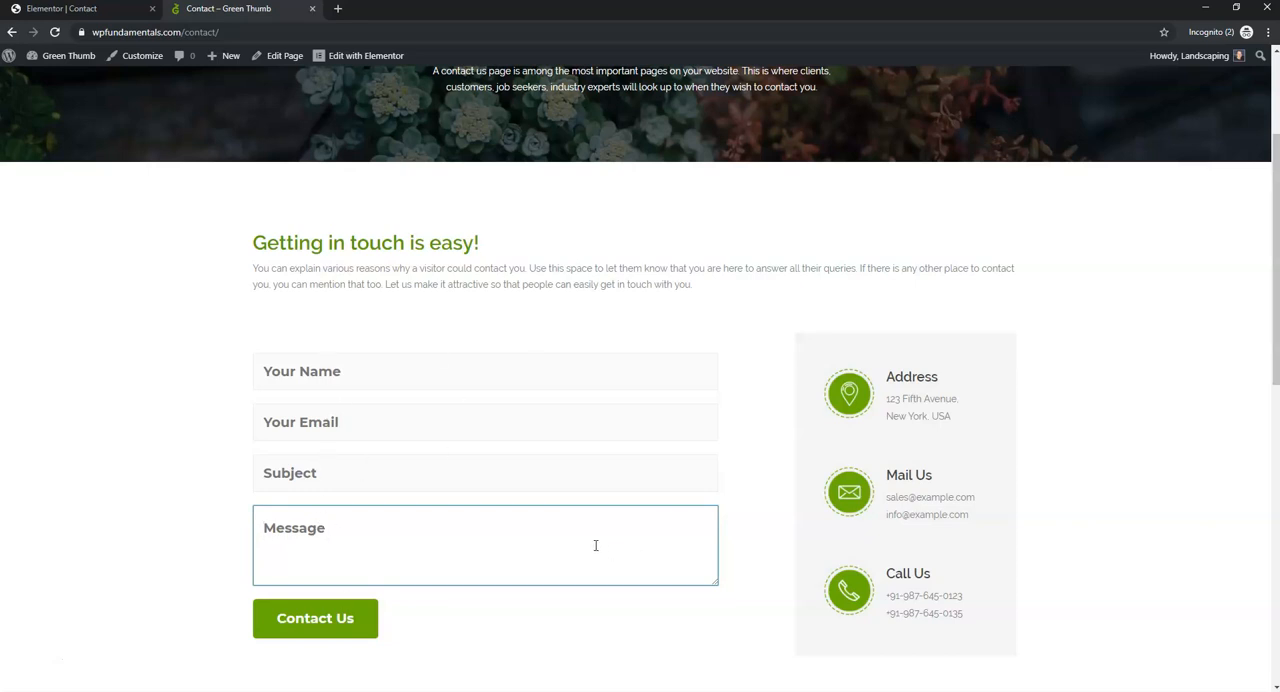
scroll(592, 322, "up", 2)
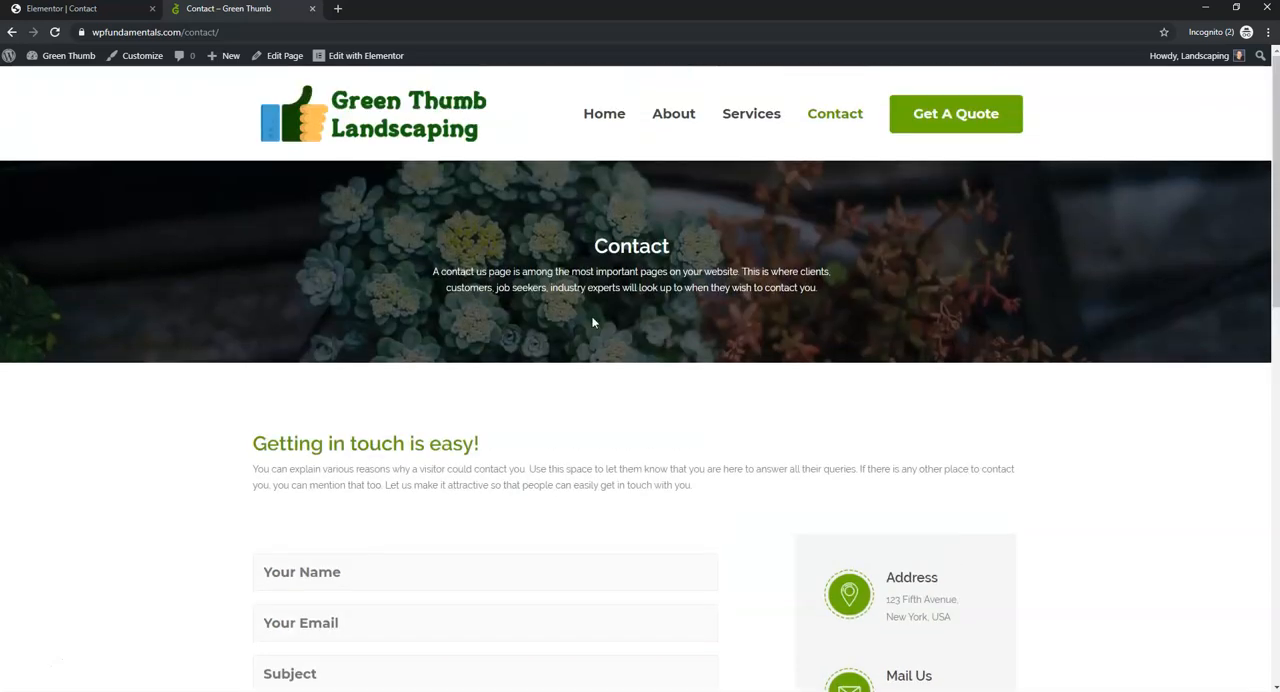
left_click(832, 115)
left_click(990, 116)
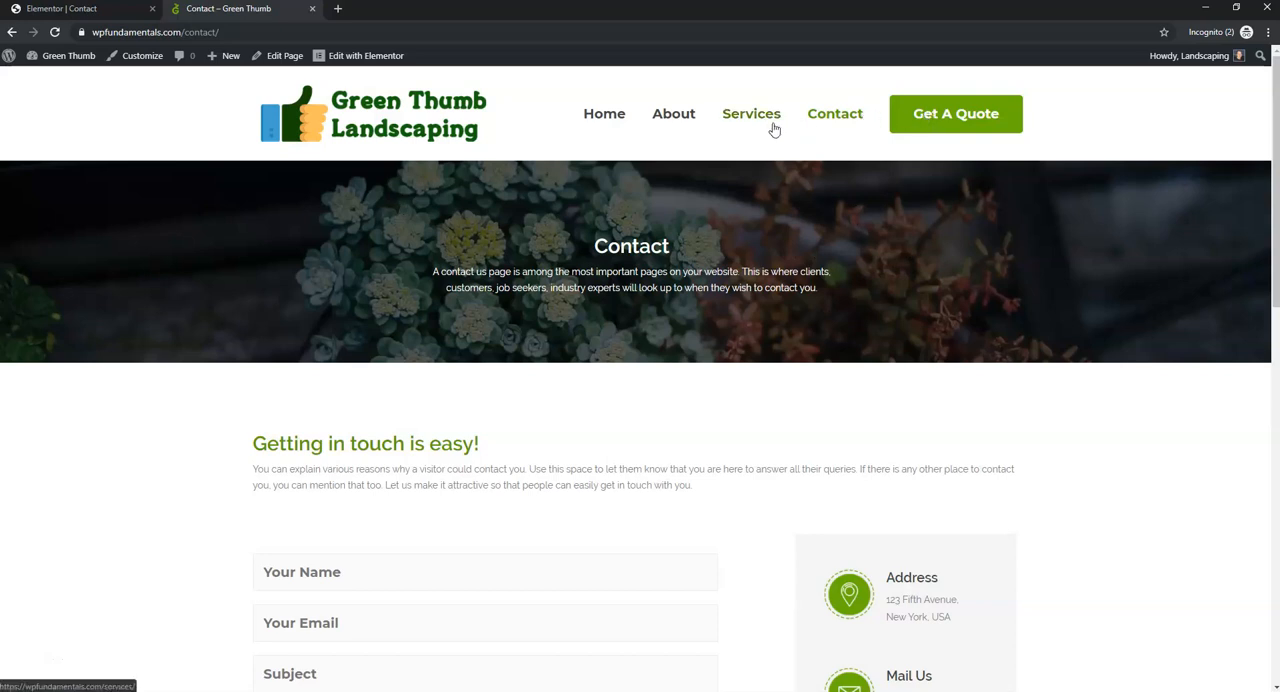
- Exit the Contact page's Elementor editor to the WordPress dashboard
left_click(70, 10)
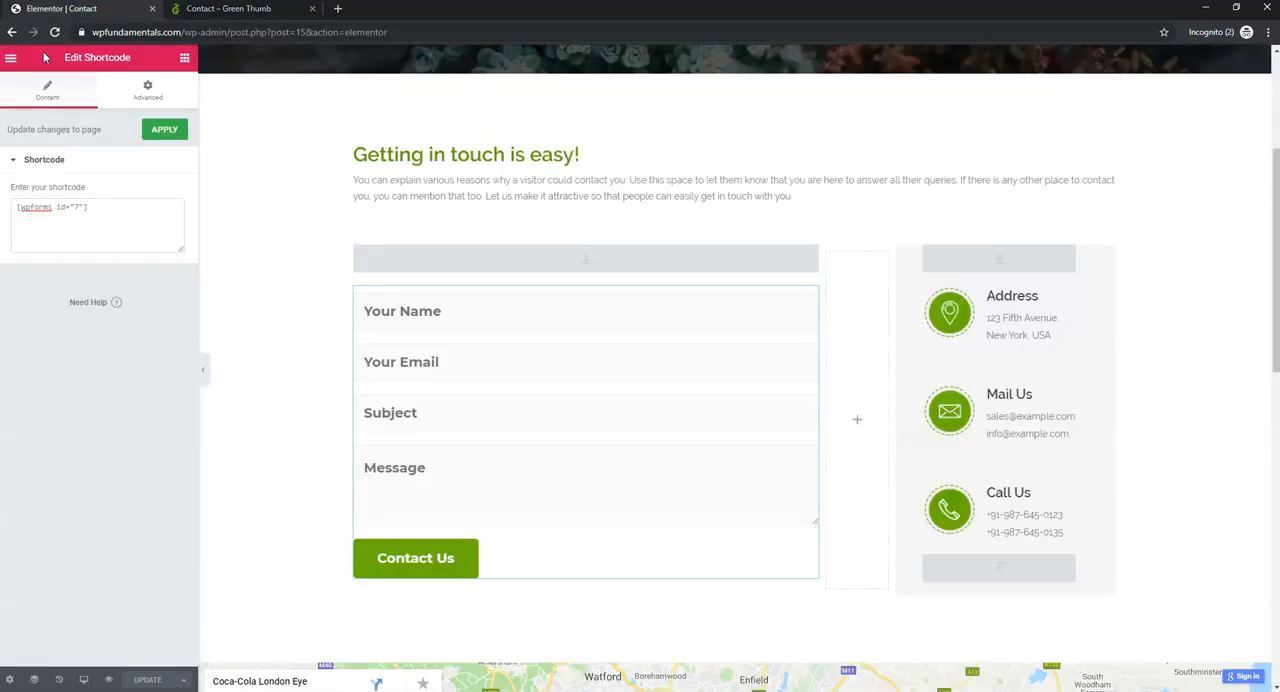
left_click(10, 57)
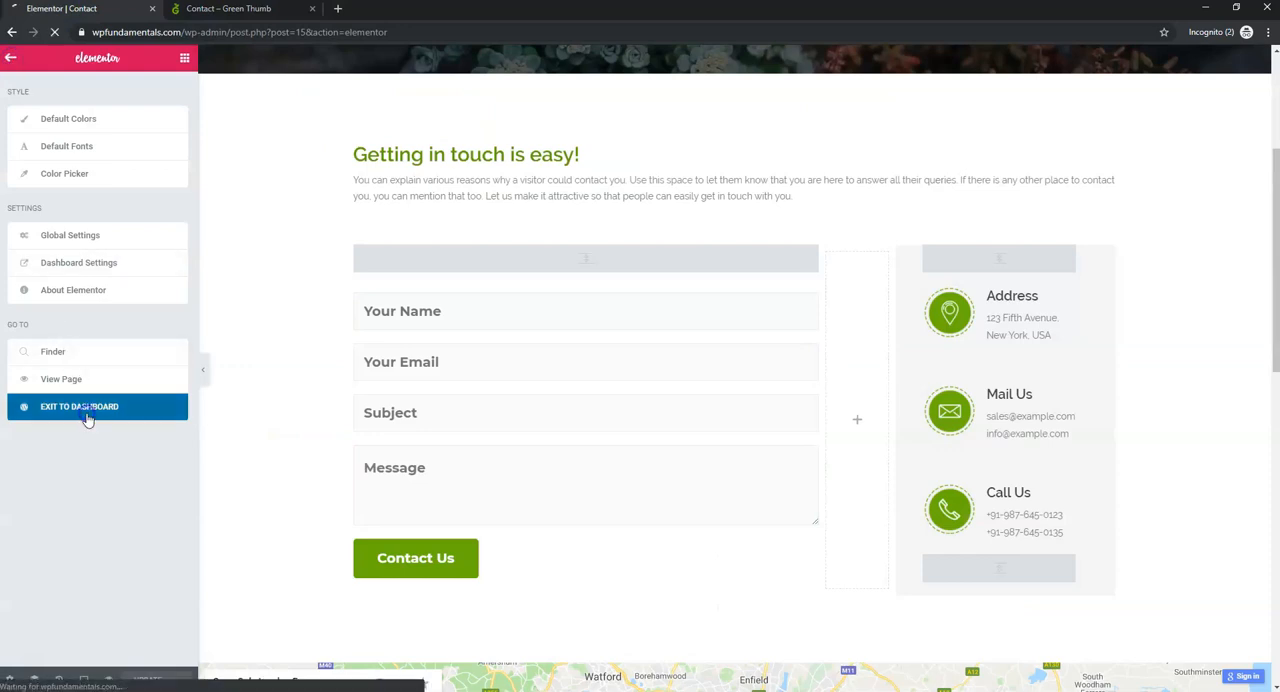
left_click(85, 410)
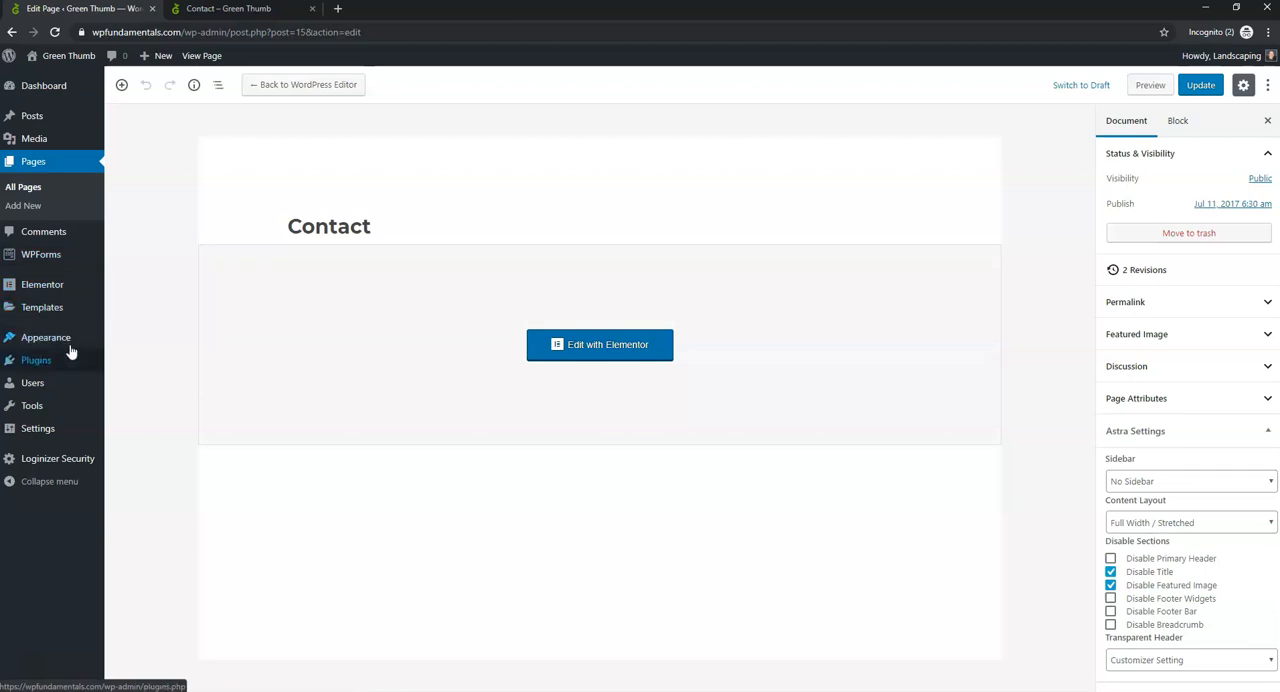
- Remove the Contact item from the site's Primary menu and save the menu
mouse_move(31, 346)
left_click(130, 396)
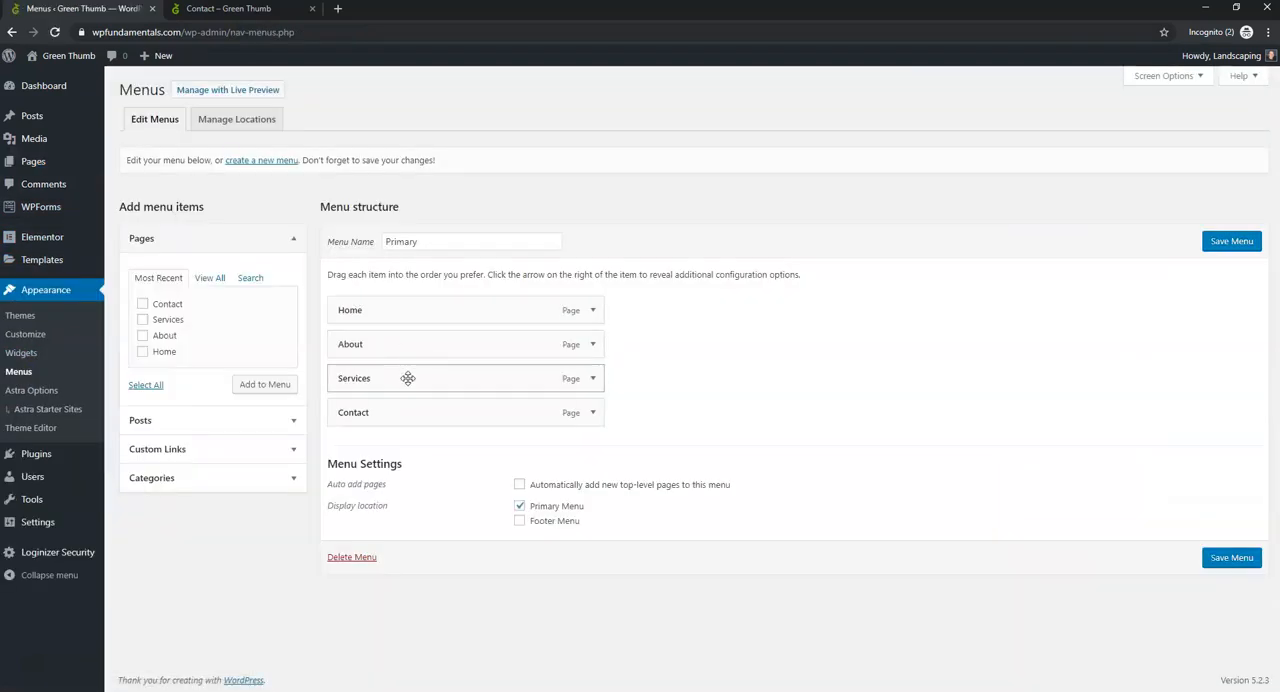
left_click(593, 415)
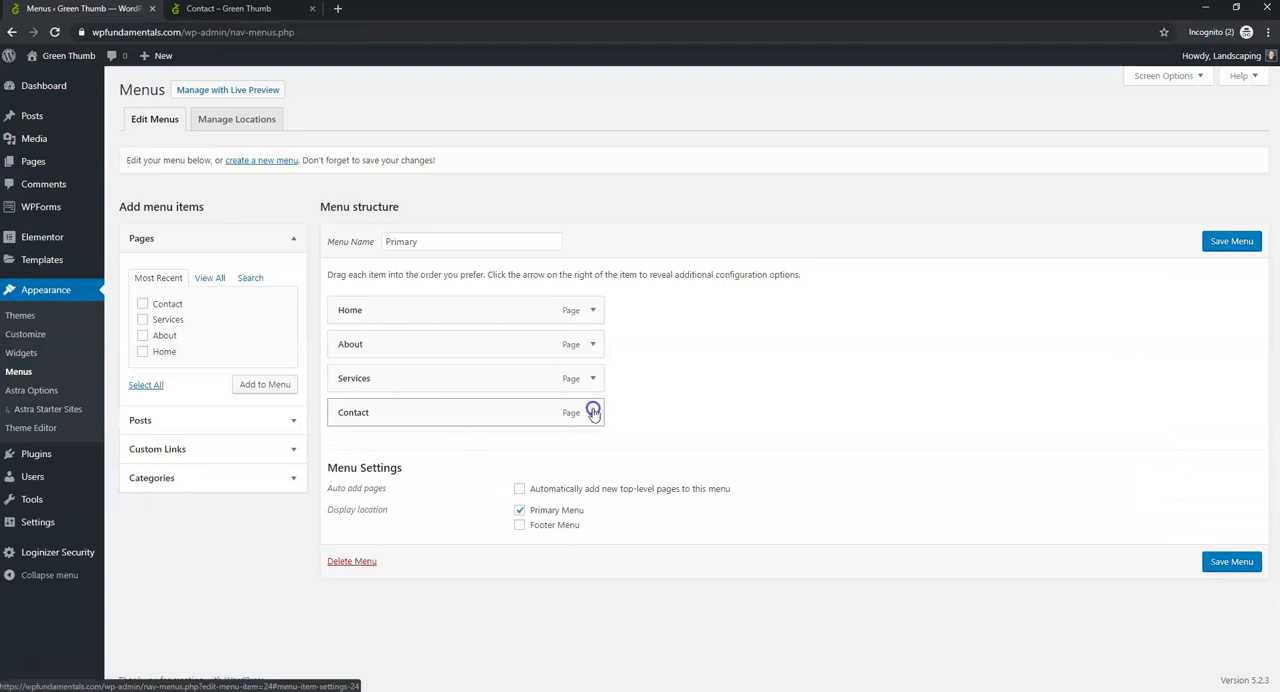
left_click(338, 535)
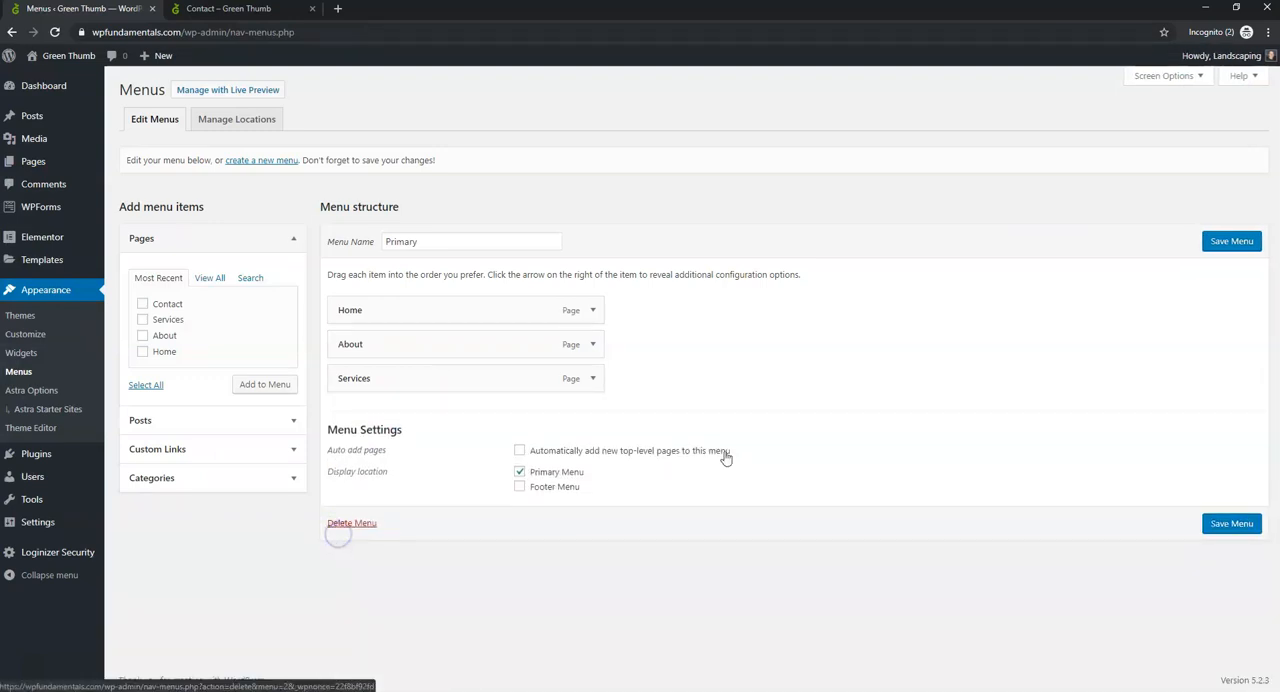
left_click(1236, 524)
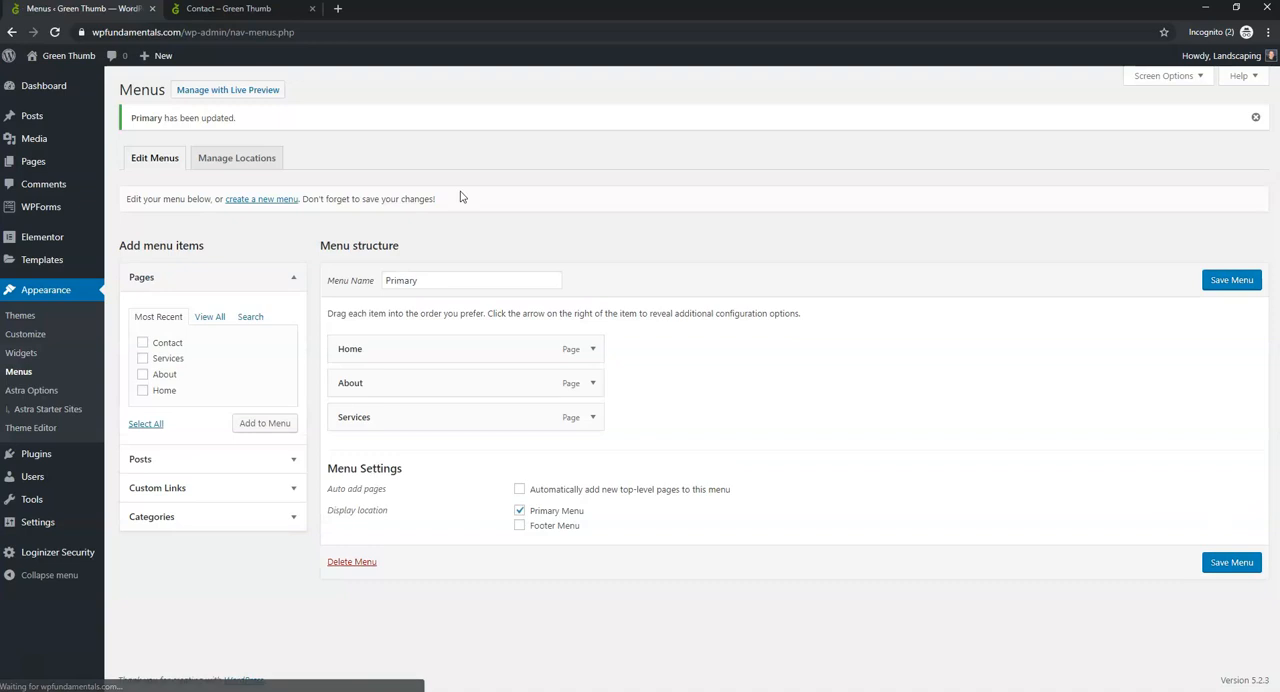
- Reload the live Contact page to check the header menu, and look over the Home page down to the testimonials
left_click(190, 9)
left_click(56, 33)
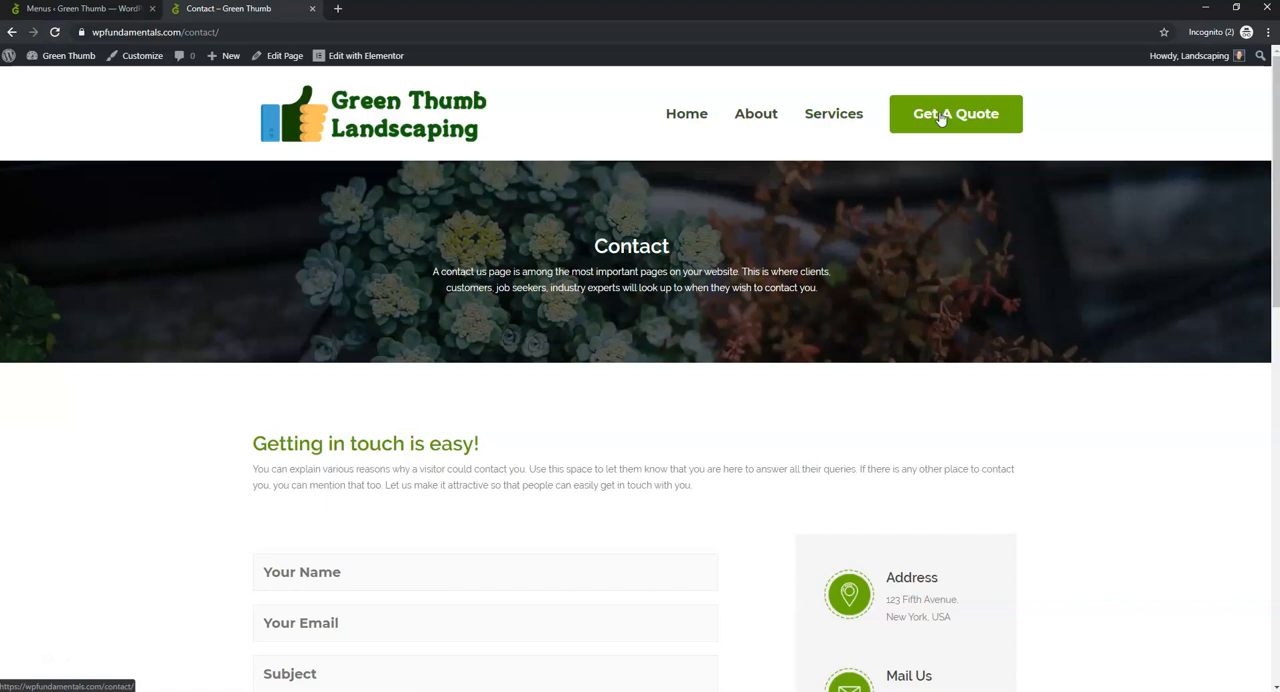
left_click(676, 118)
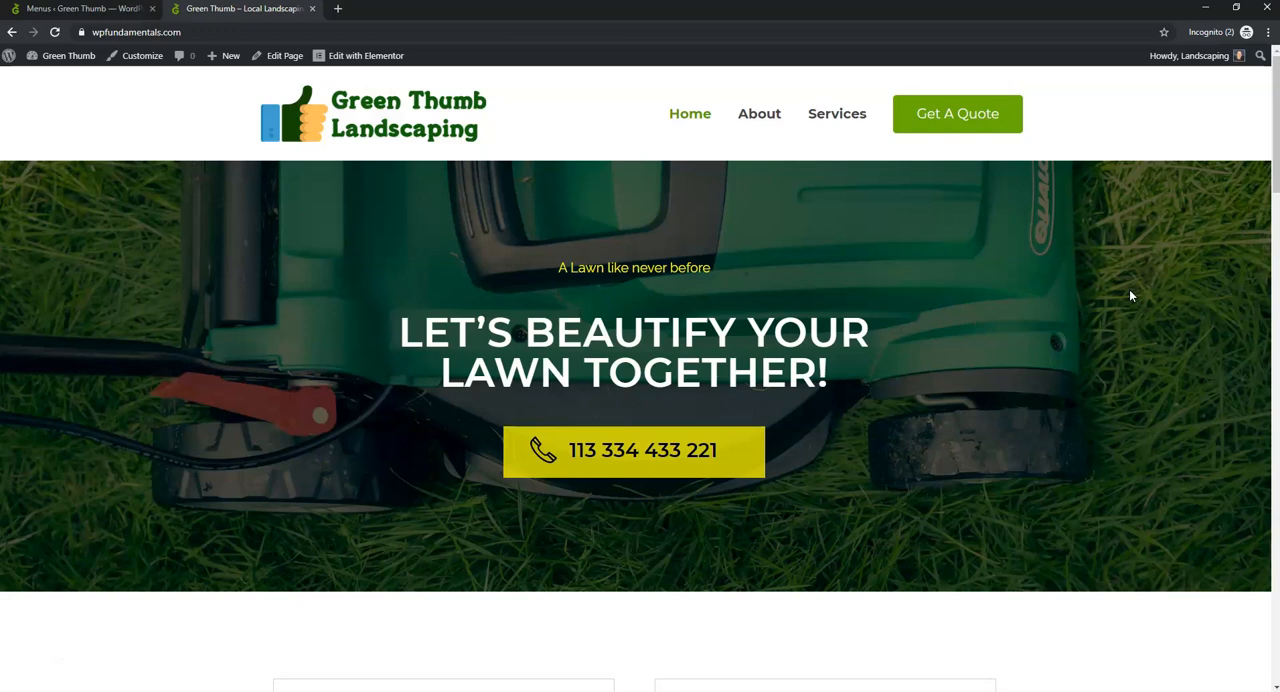
scroll(1130, 295, "down", 1)
scroll(1130, 296, "down", 3)
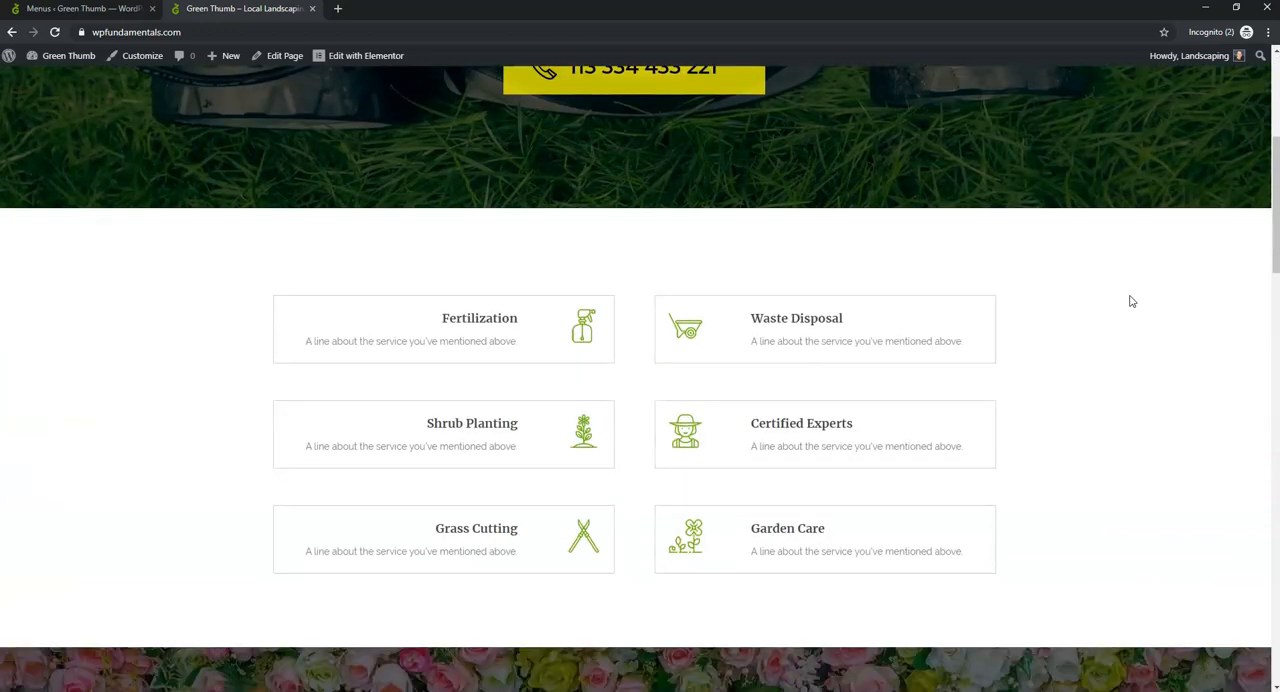
scroll(1131, 301, "down", 10)
scroll(1131, 301, "down", 2)
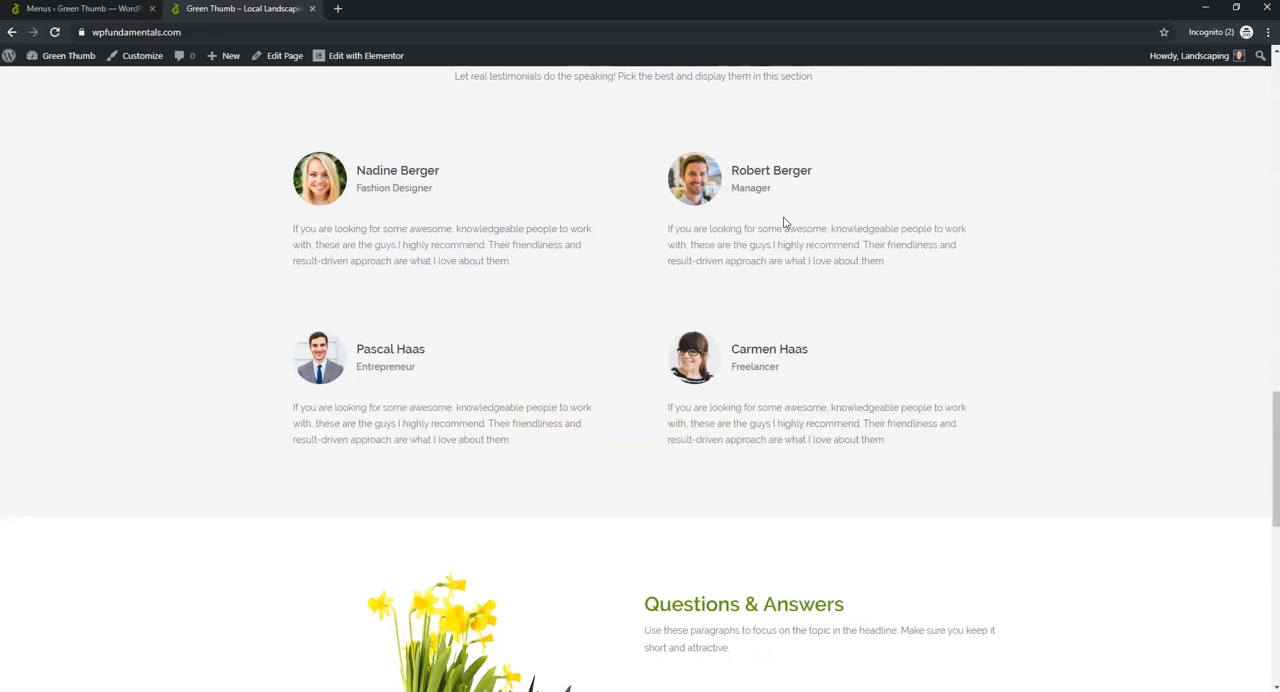
scroll(800, 237, "up", 3)
scroll(857, 313, "up", 15)
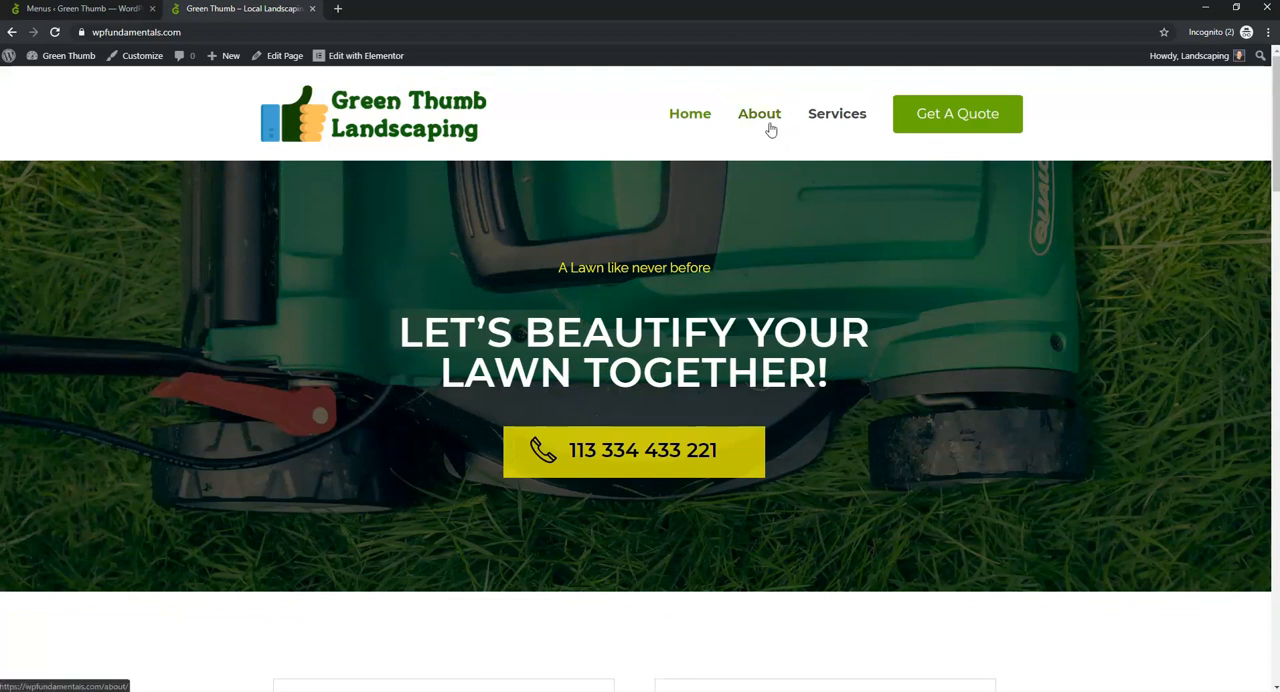
- Test the header's About, Services and Get A Quote links on the live site, and return to the Home page
left_click(768, 127)
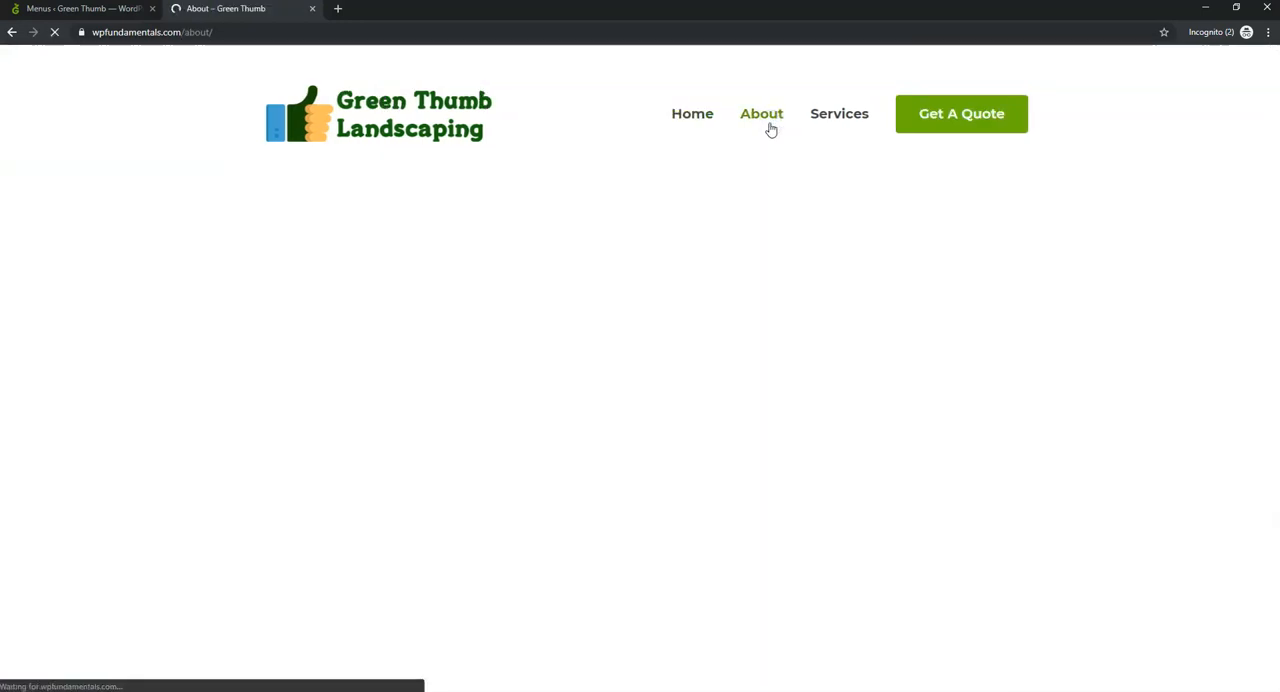
left_click(828, 116)
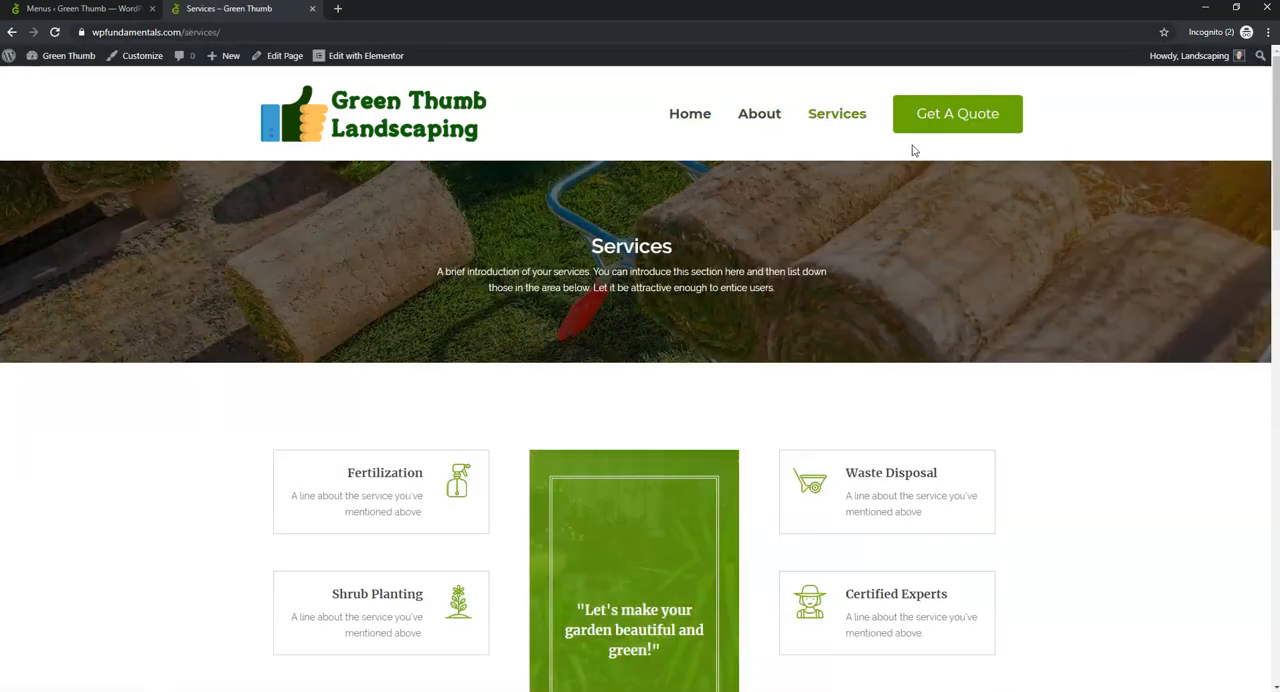
left_click(931, 120)
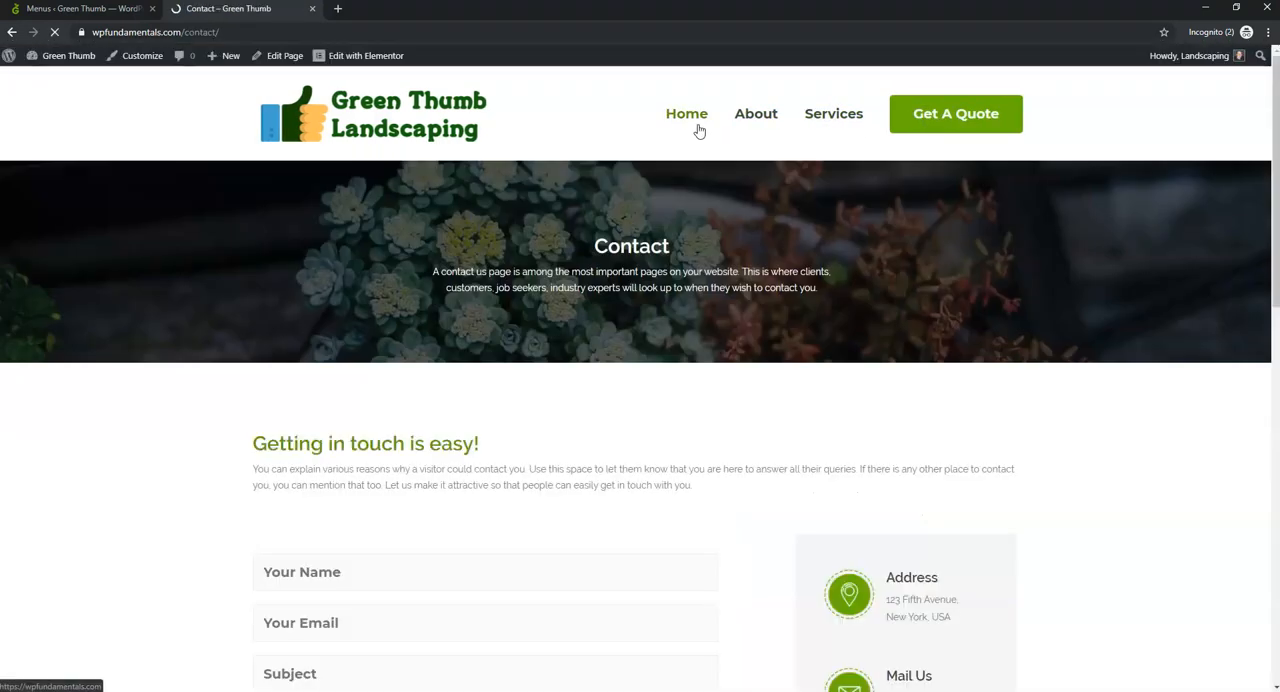
left_click(694, 120)
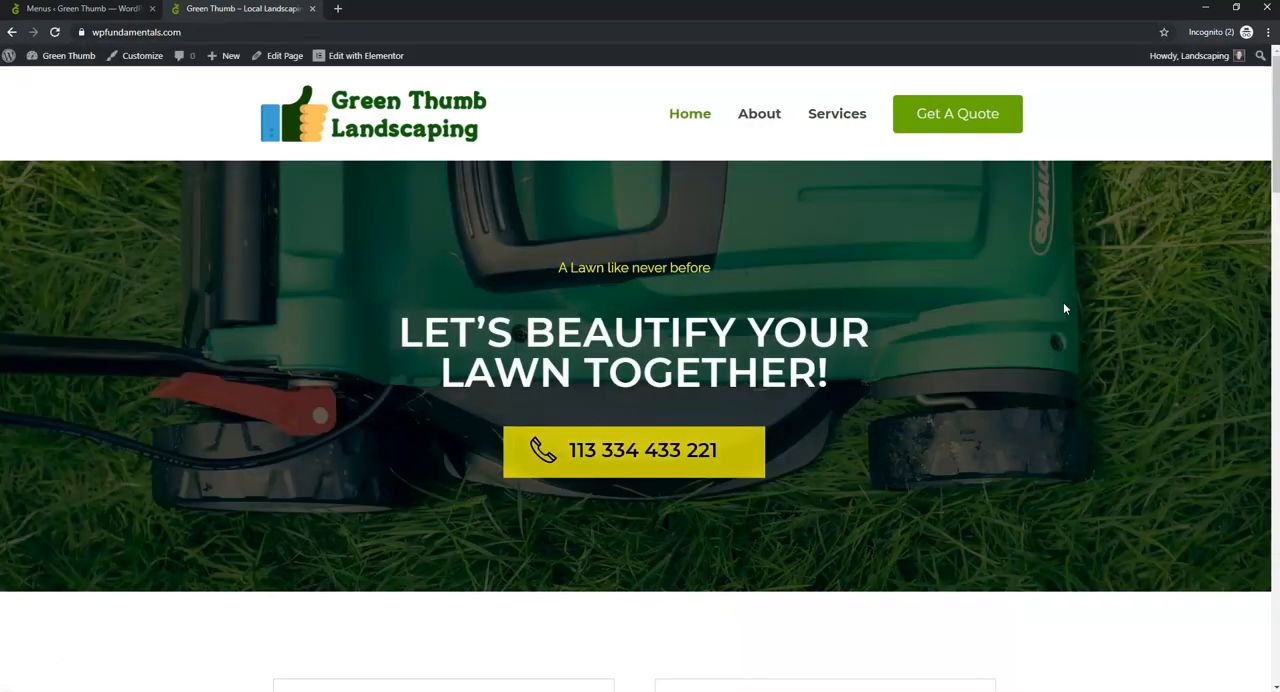